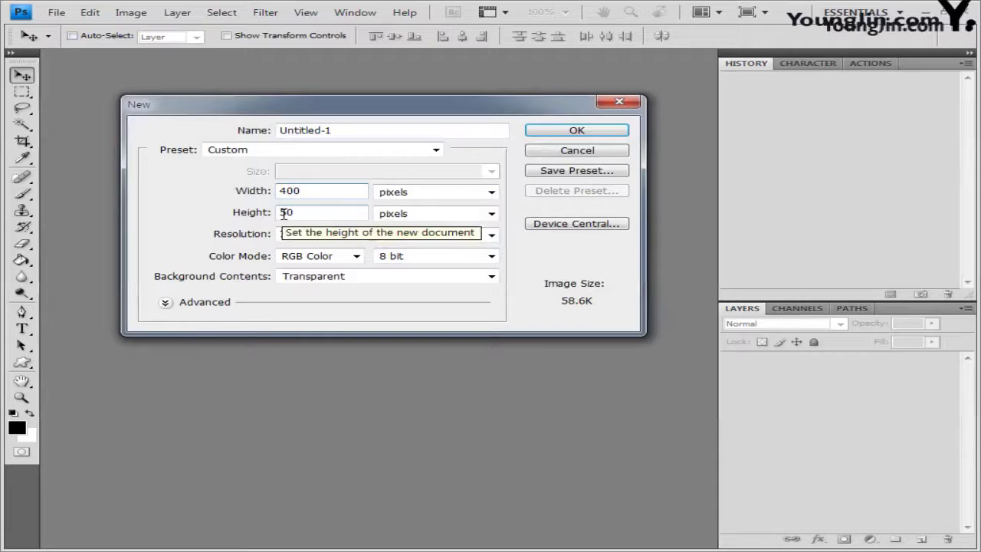
Create a 400×500 px, 72 ppi document with a White background
key(Tab)
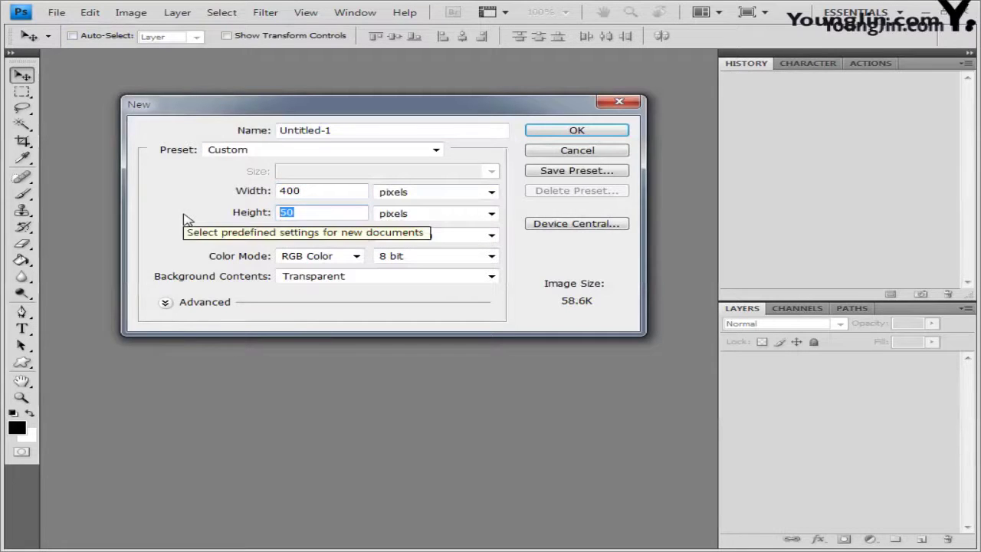
text(500)
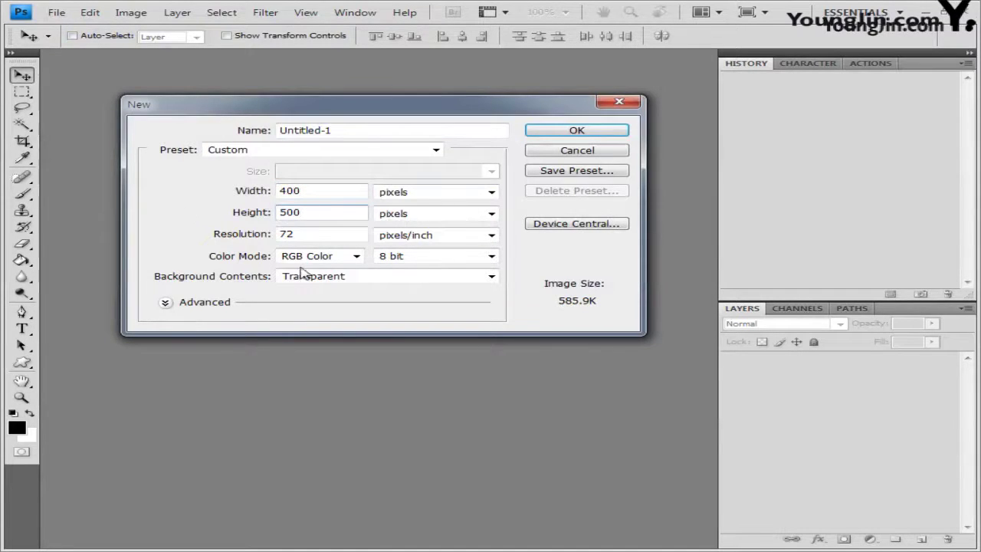
click(295, 234)
click(368, 278)
click(354, 291)
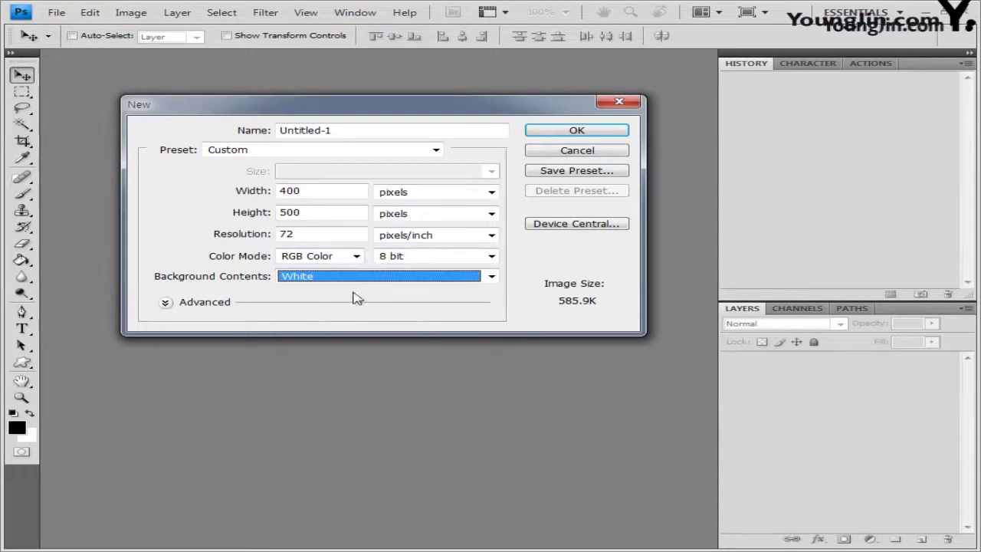
key(Return)
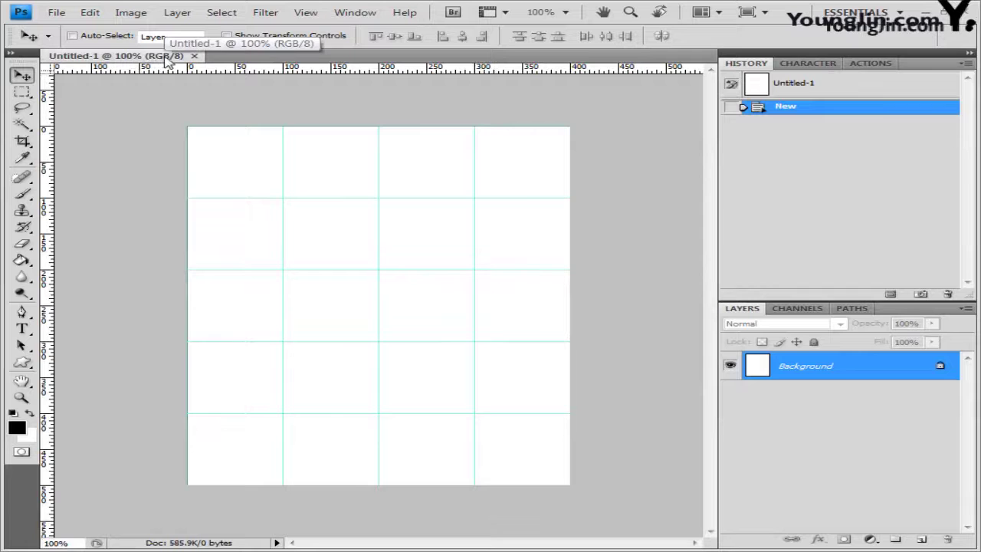
Float the new document in its own window with rulers shown
key(ctrl+r)
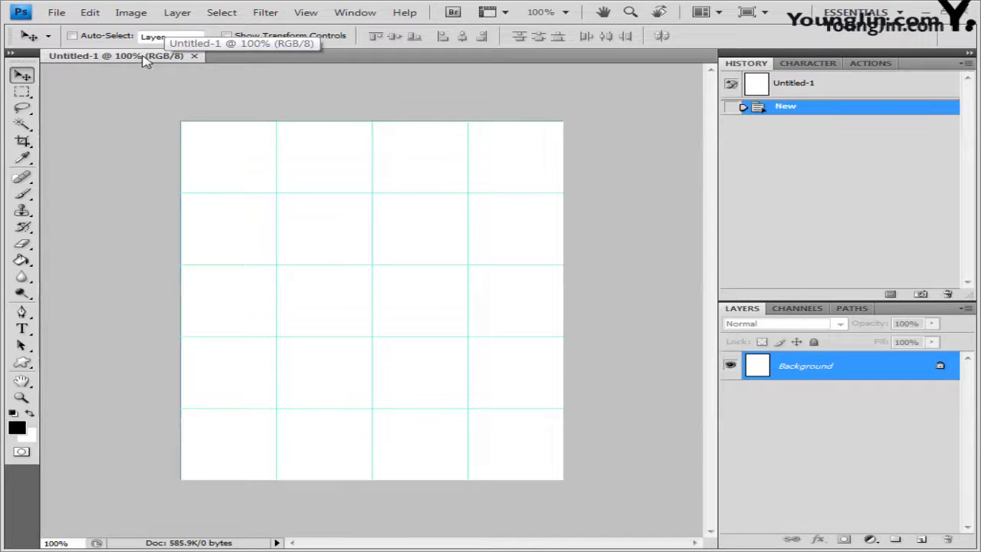
drag(146, 61, 228, 136)
key(ctrl+r)
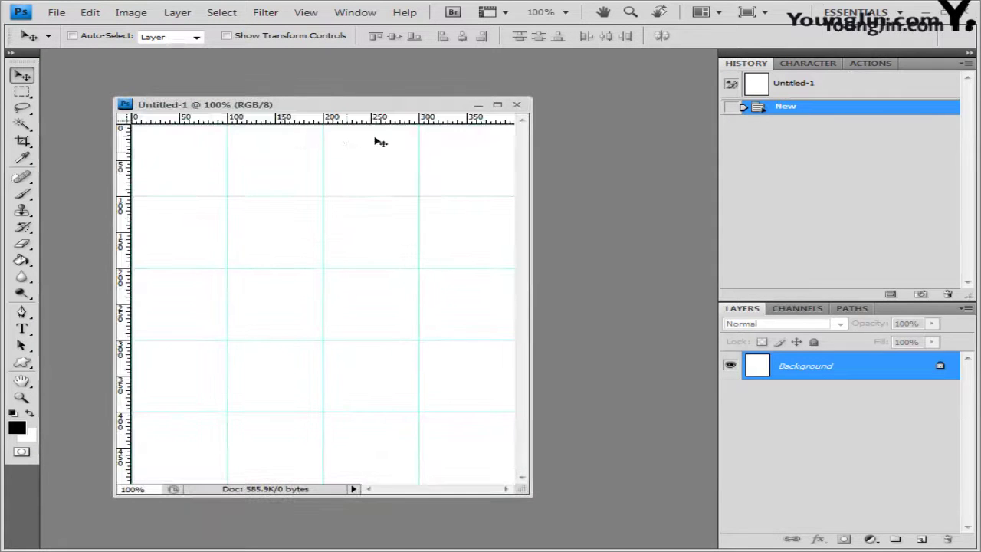
drag(230, 105, 277, 108)
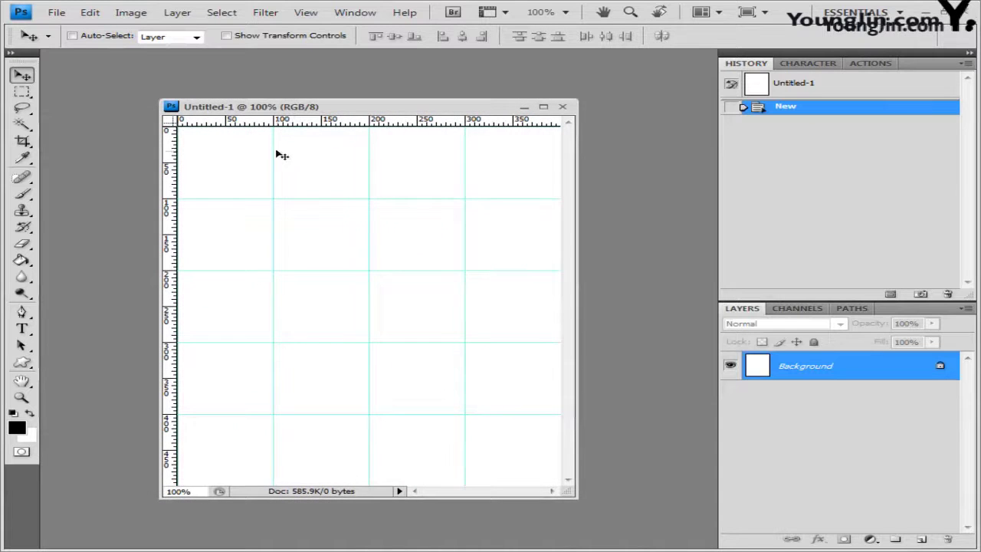
Check Guides, Grid & Slices preferences: gridline every 100 pixels, 1 subdivision, then cancel
click(90, 13)
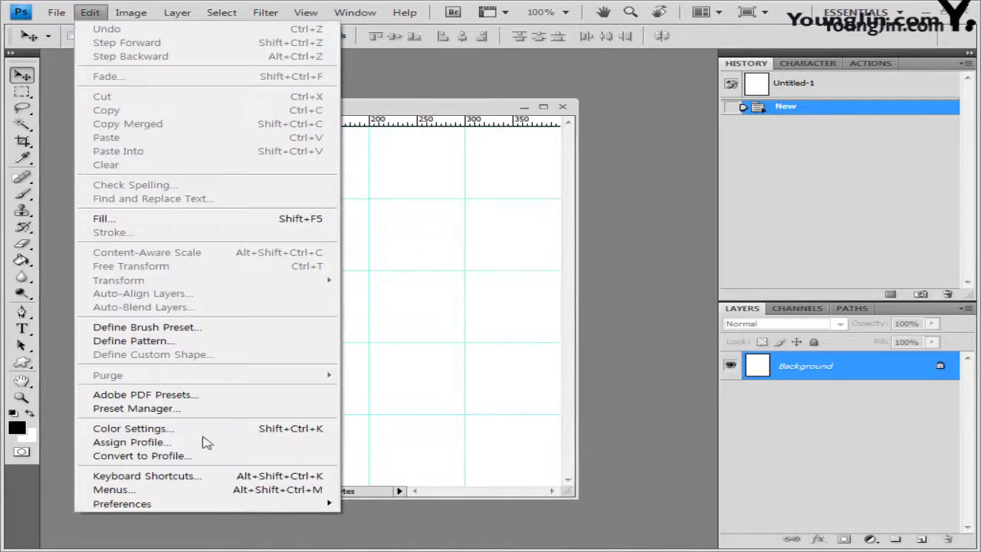
mouse_move(203, 505)
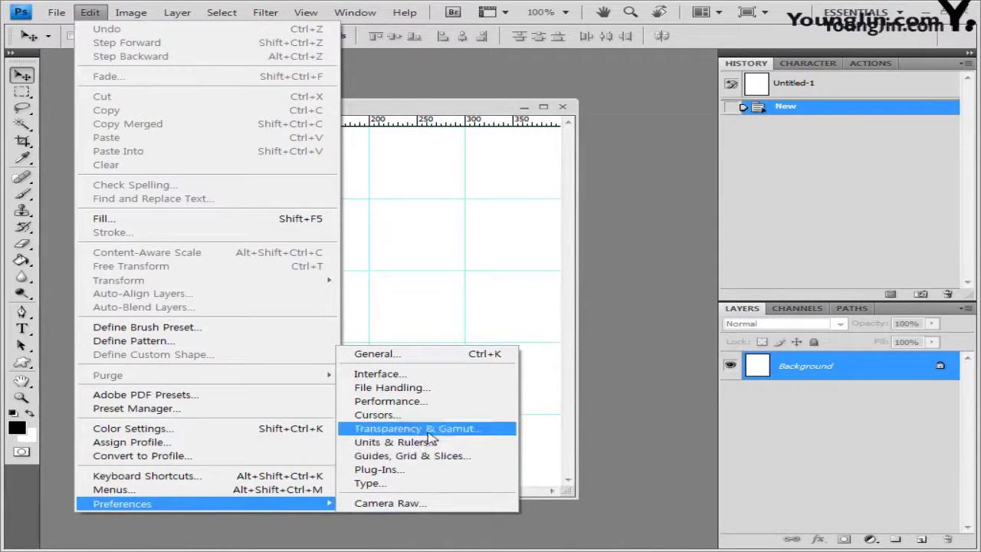
click(443, 457)
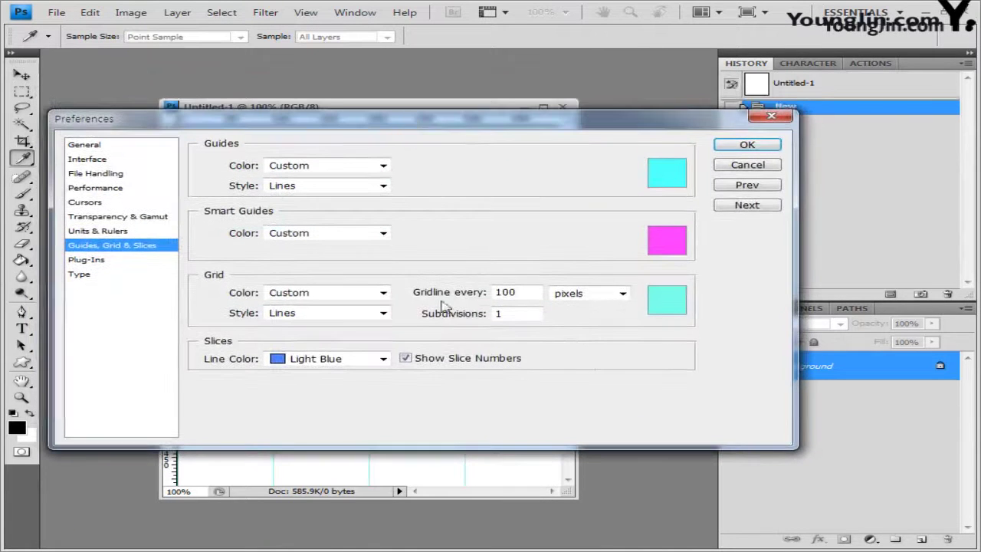
drag(526, 293, 430, 292)
click(498, 314)
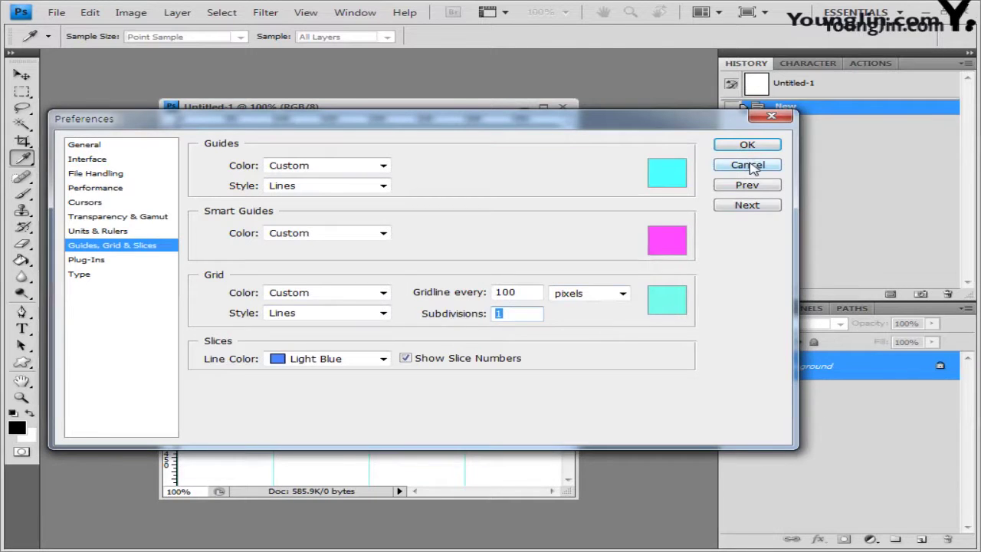
click(751, 166)
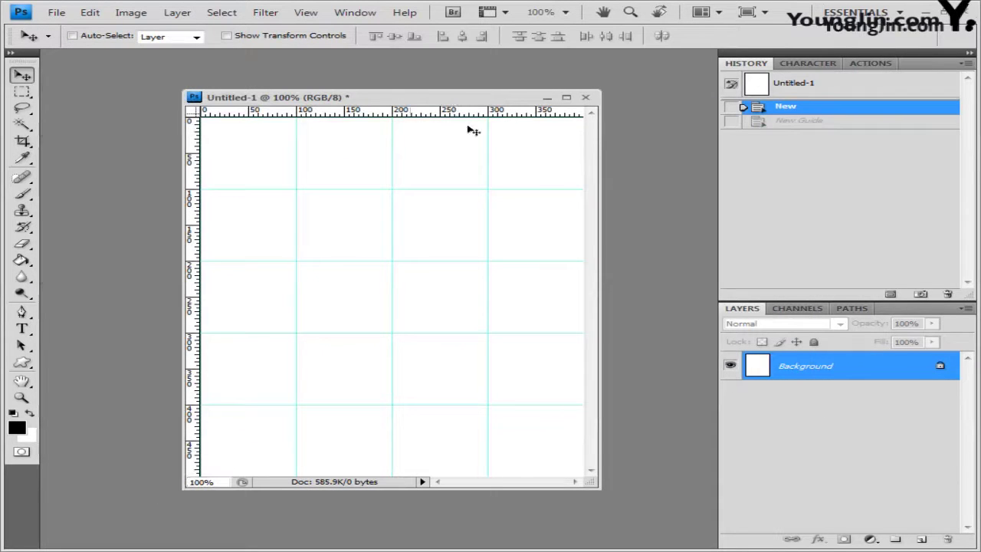
Start Save As and paste the candidate file name into the name field
click(59, 13)
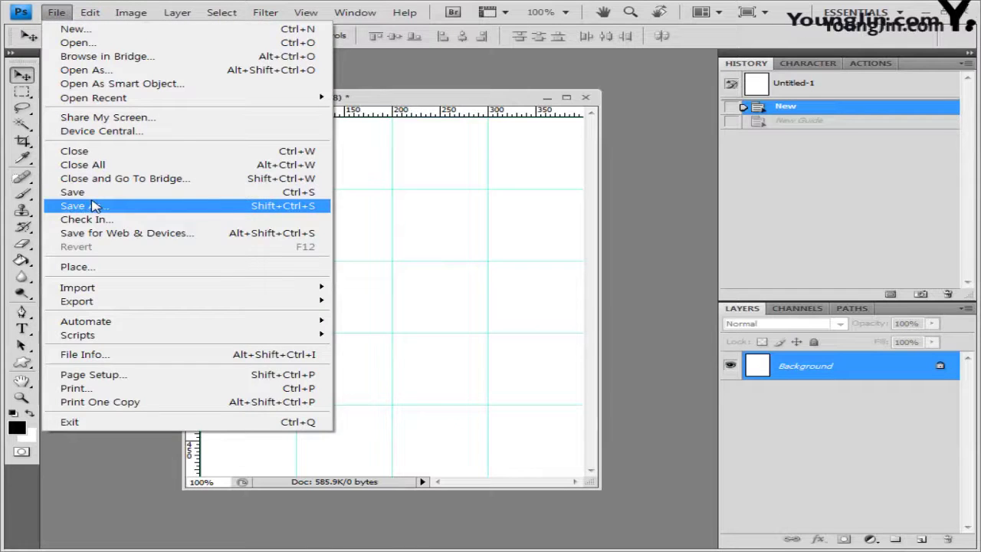
click(92, 207)
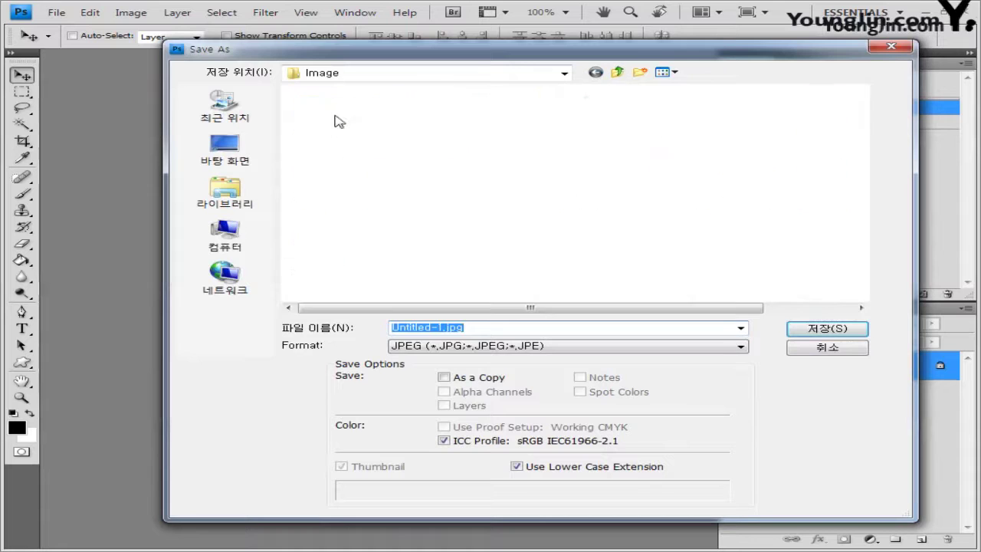
click(478, 324)
key(ctrl+a)
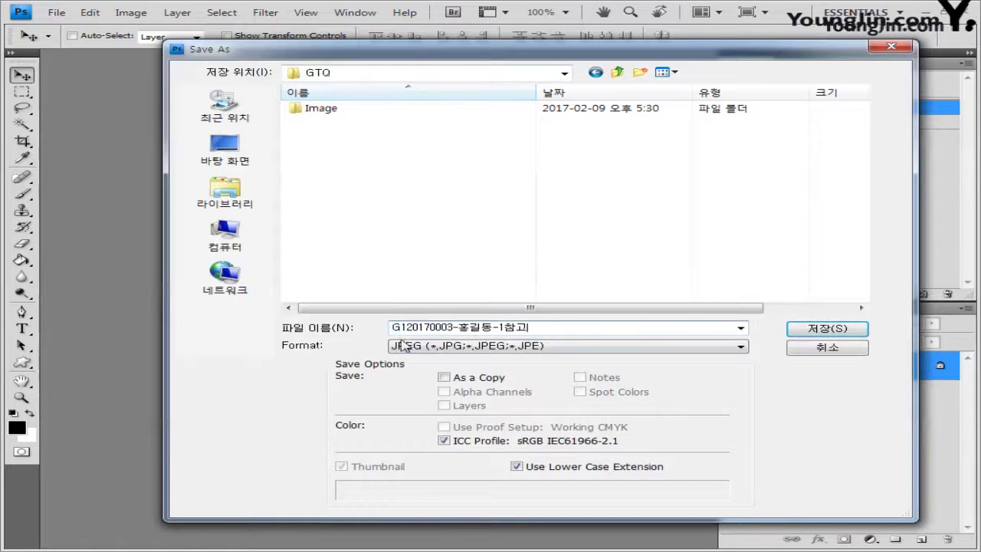
key(BackSpace)
Correct the file name, choose Photoshop (*.PSD) format and save in the GTQ folder
double_click(454, 327)
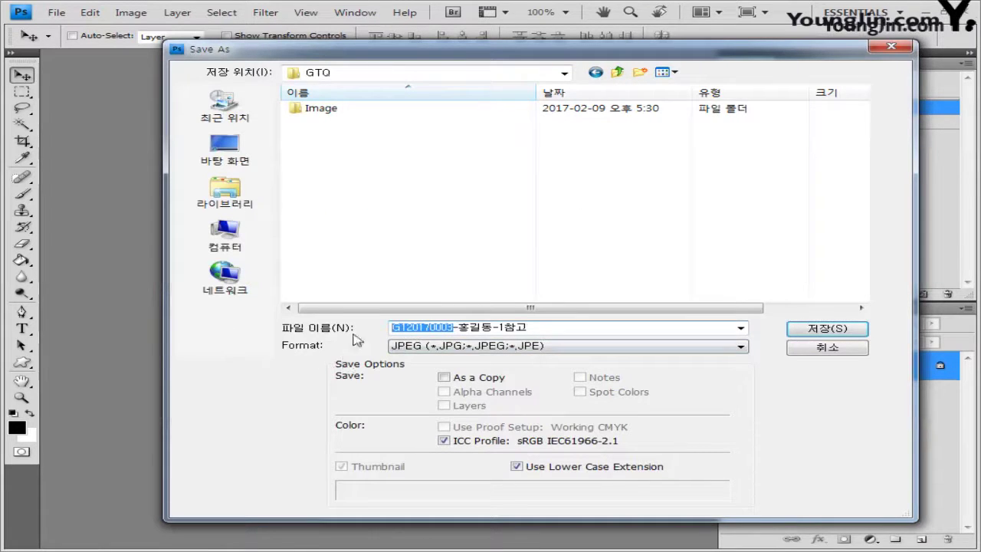
double_click(490, 327)
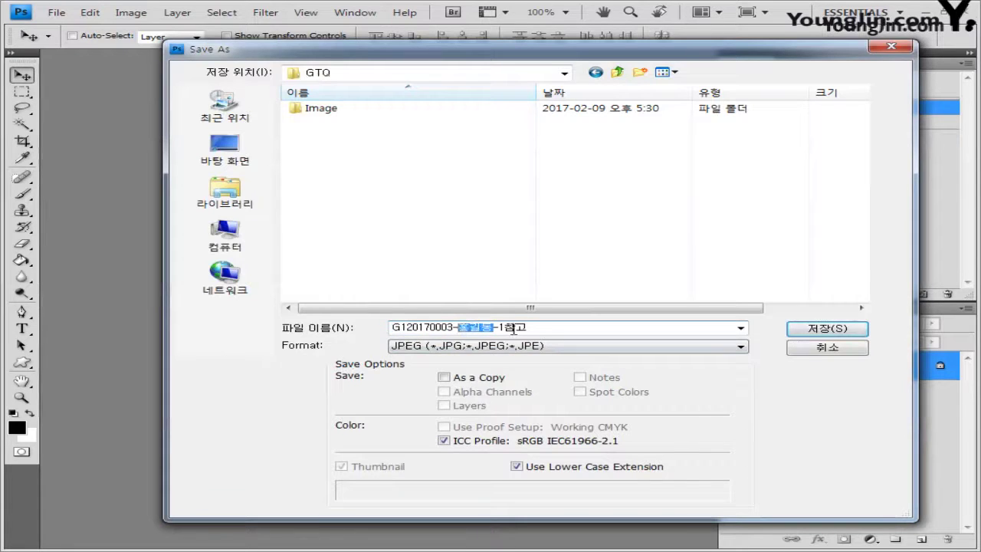
double_click(535, 327)
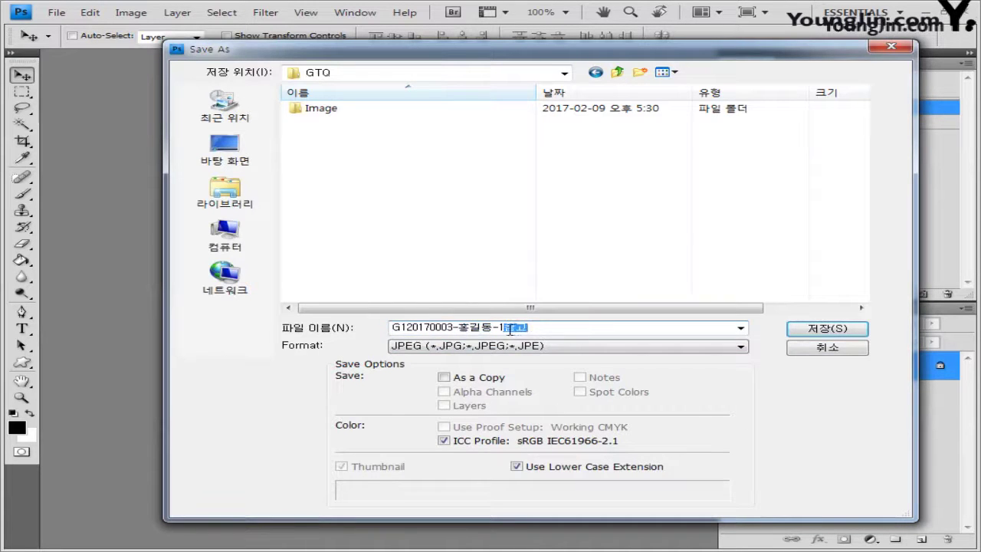
drag(509, 330, 313, 336)
double_click(535, 327)
click(536, 329)
double_click(536, 328)
click(567, 346)
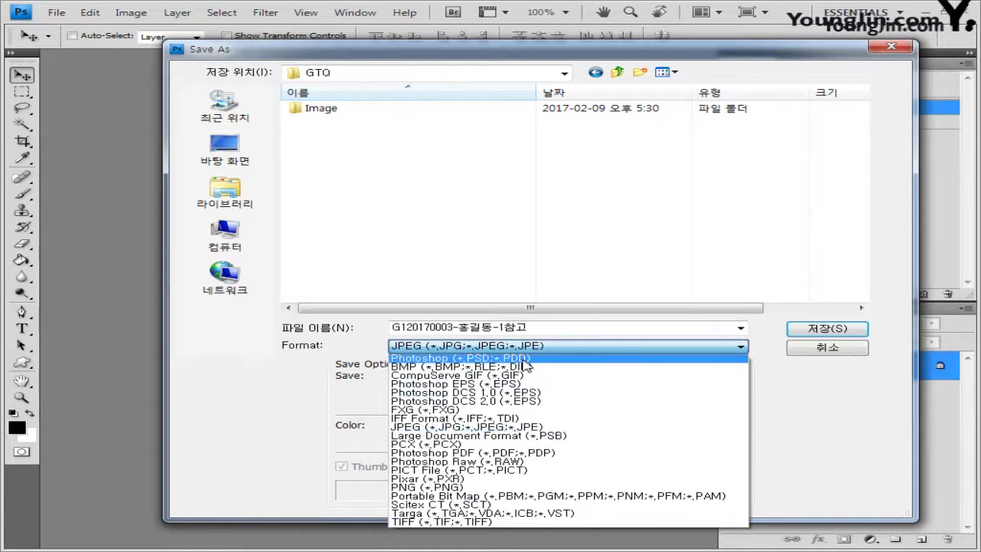
click(552, 358)
click(819, 330)
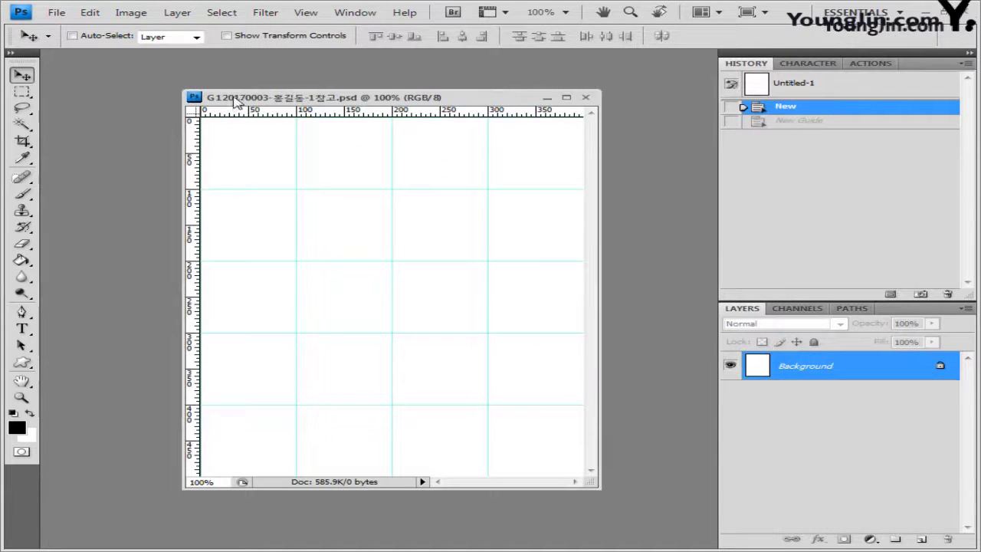
Open 1급-1.jpg from the image folder, copy it and close it
drag(485, 100, 494, 93)
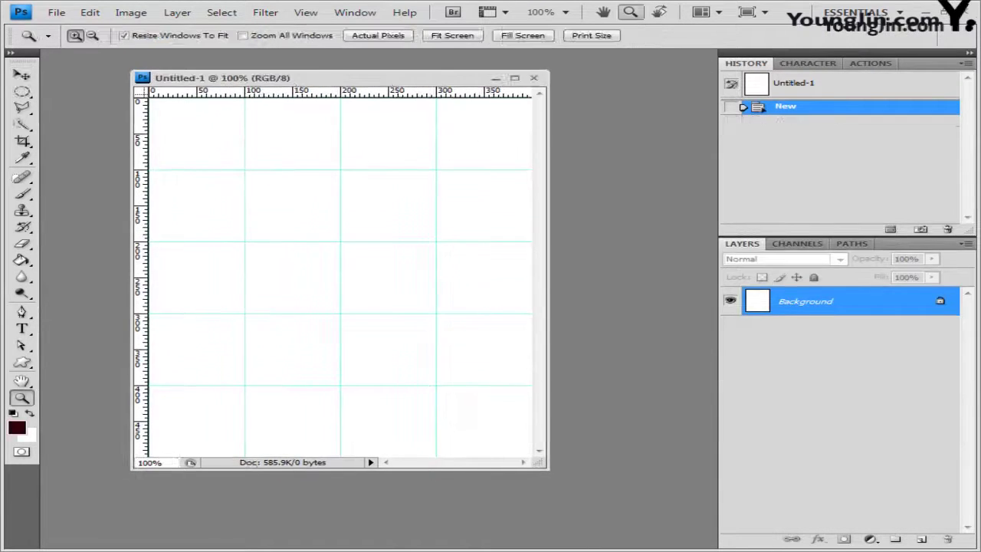
key(alt+Tab)
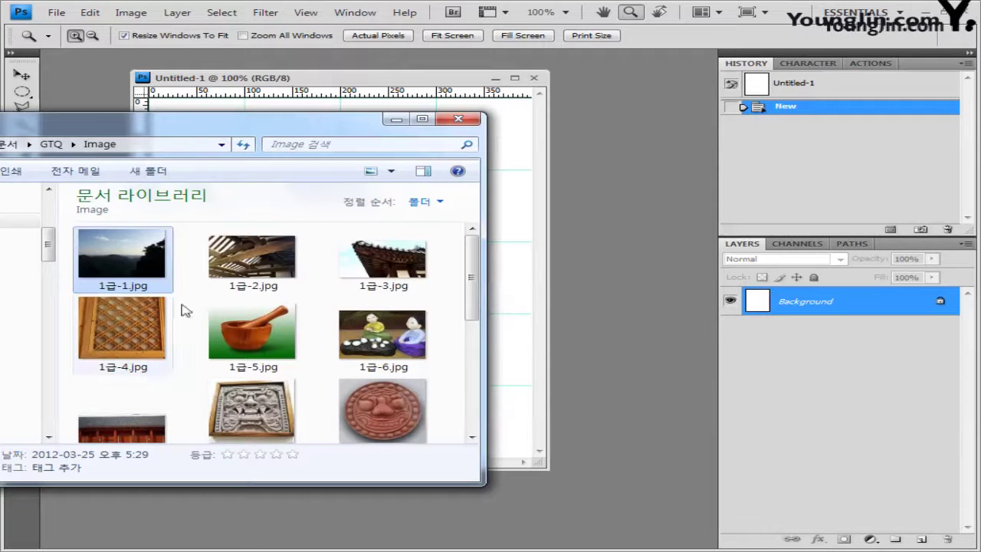
drag(142, 269, 532, 302)
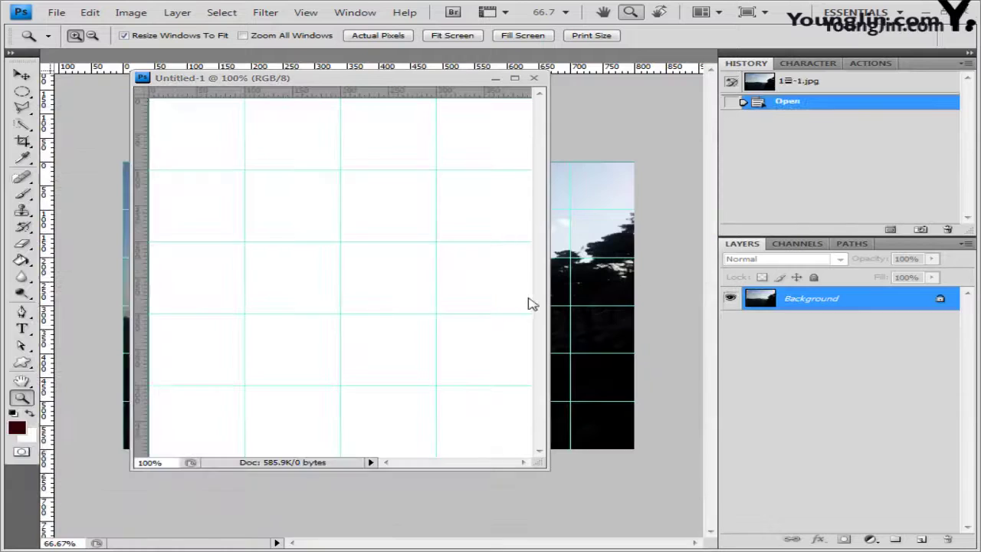
drag(126, 58, 258, 146)
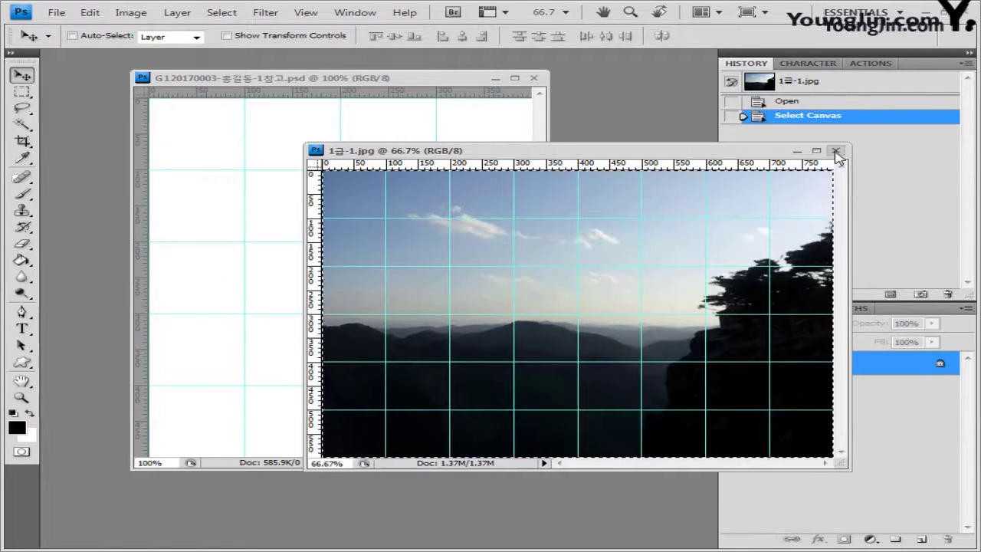
click(836, 150)
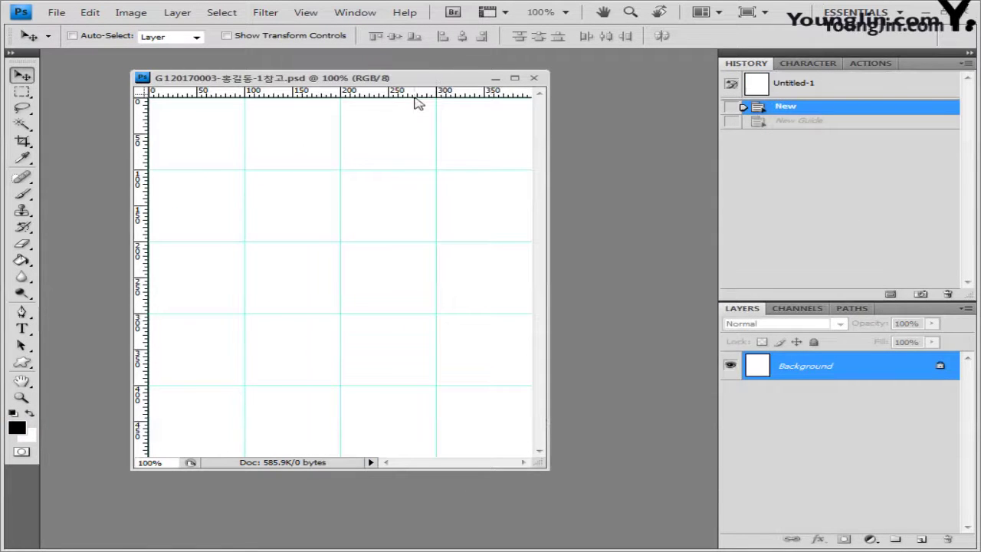
Paste the landscape as Layer 1 and reposition it with Free Transform
key(ctrl+v)
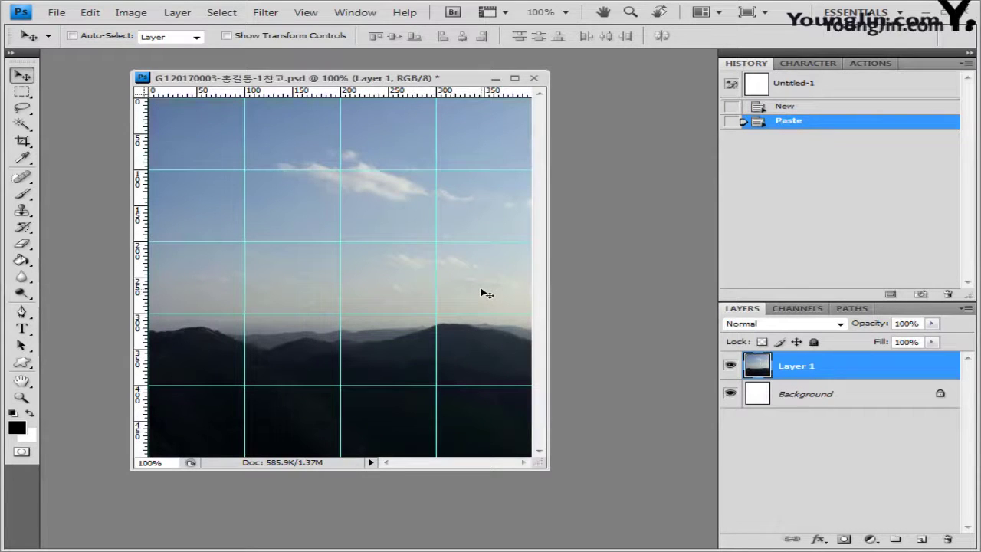
key(ctrl+t)
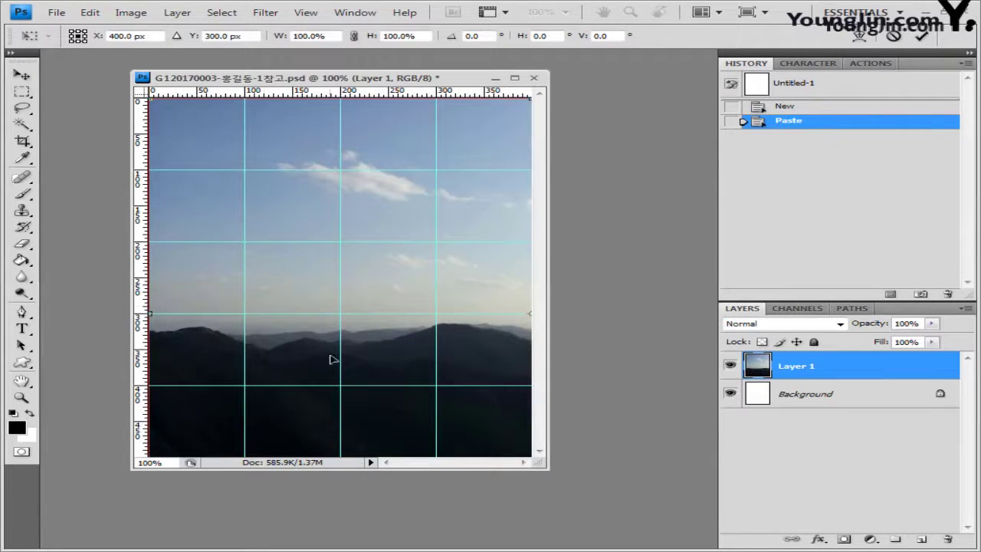
key(Return)
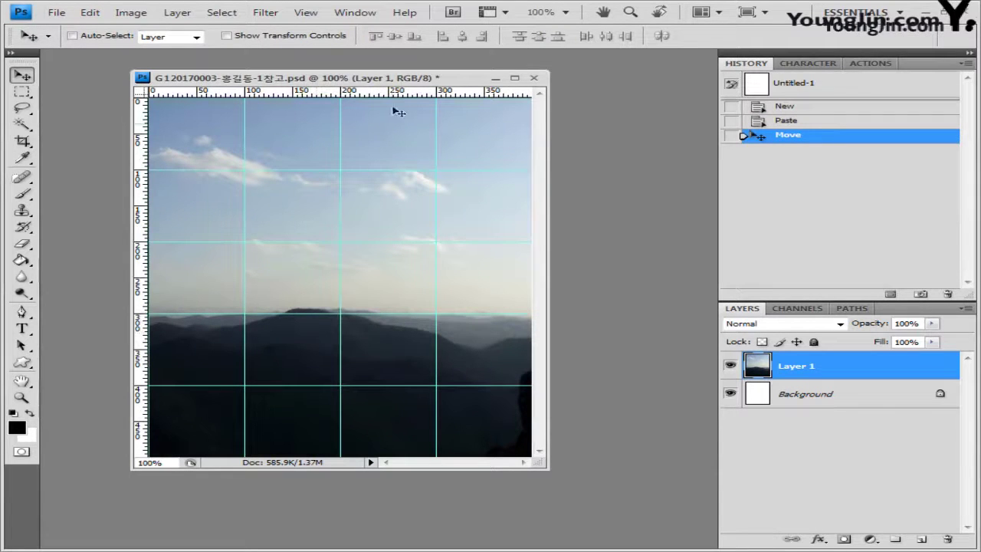
Apply the Artistic > Rough Pastels filter to the Layer 1 landscape
click(265, 13)
mouse_move(277, 119)
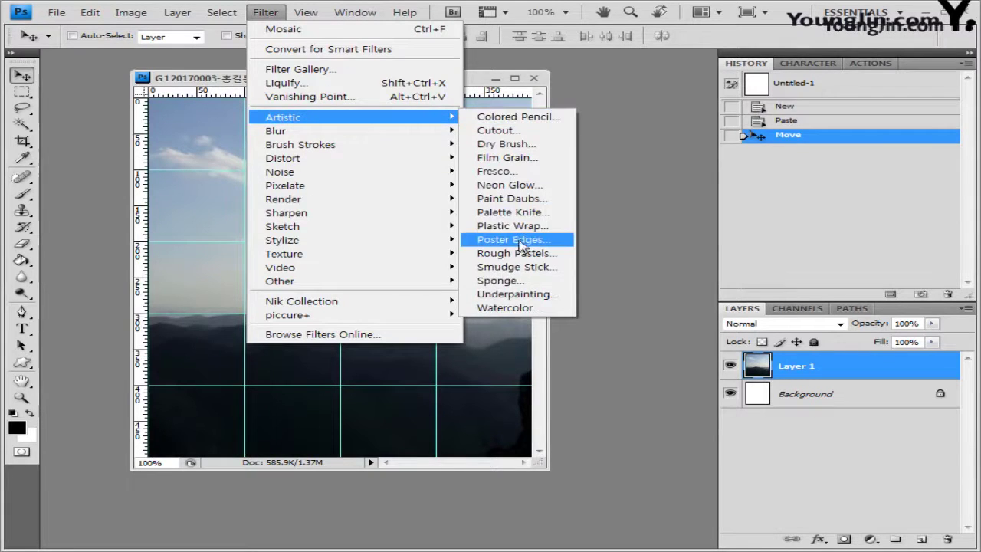
click(540, 253)
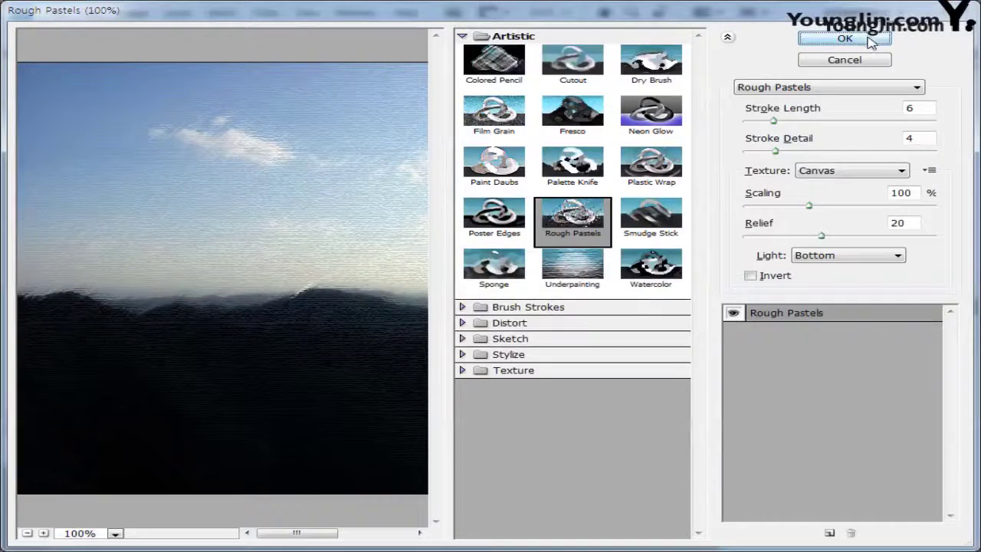
click(873, 40)
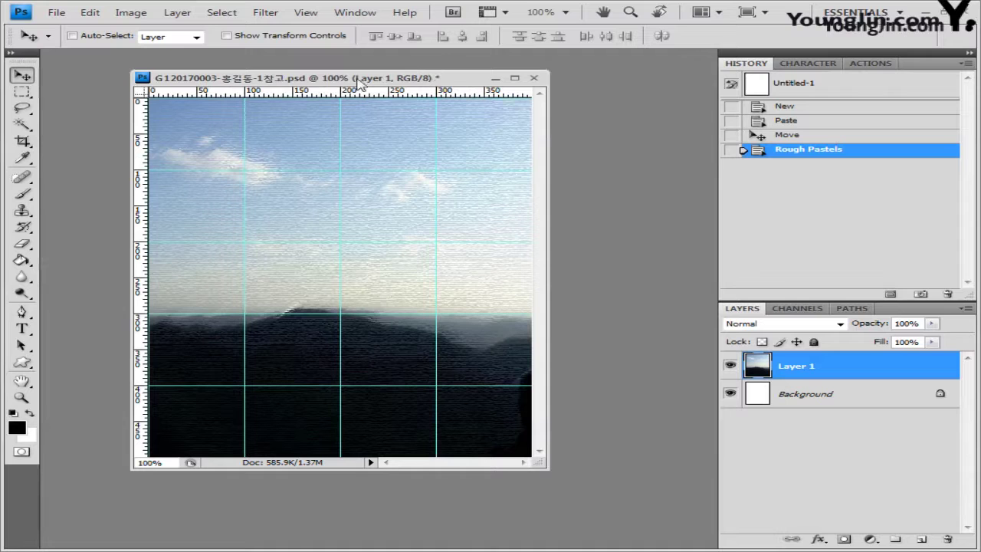
click(21, 312)
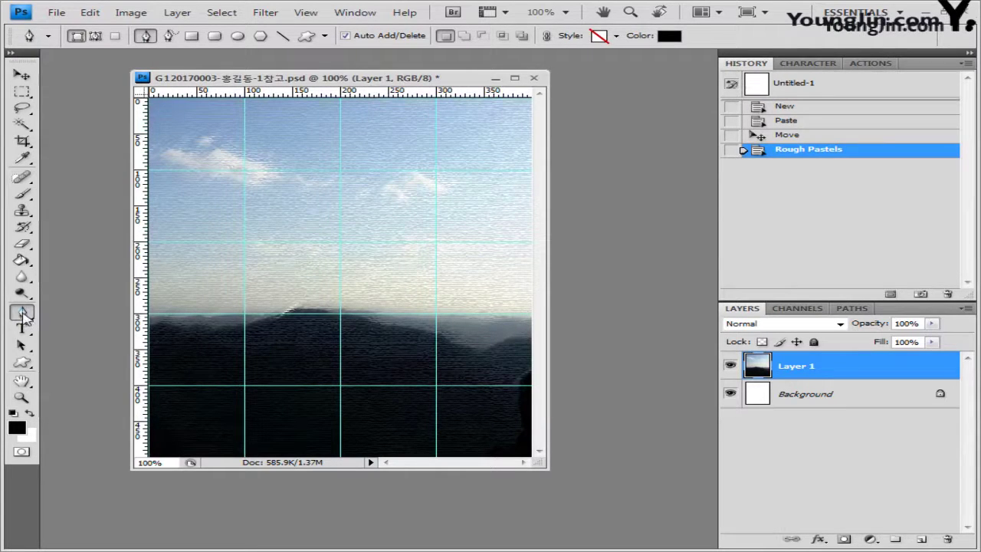
In Paths mode, draw the roof curve and eave of the half-gate outline
click(96, 36)
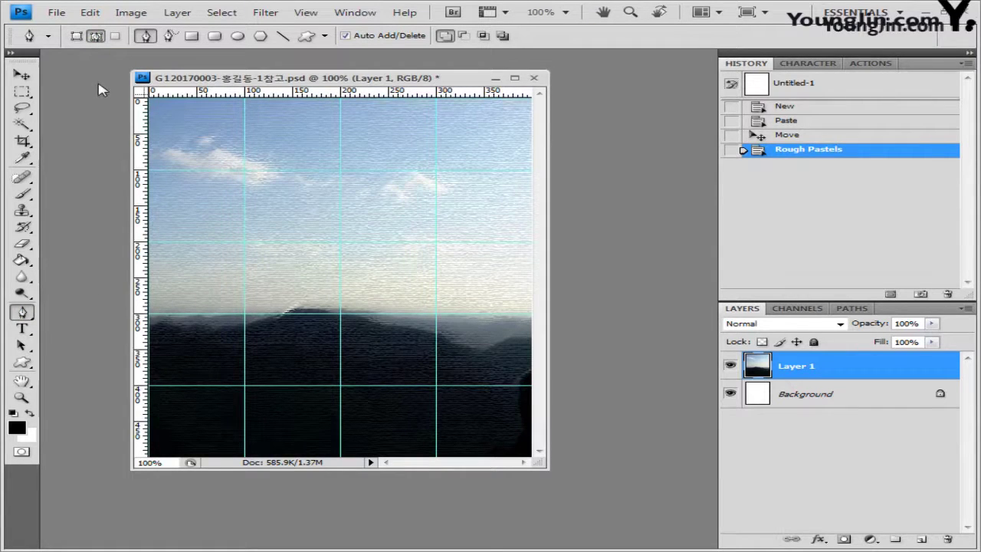
click(314, 364)
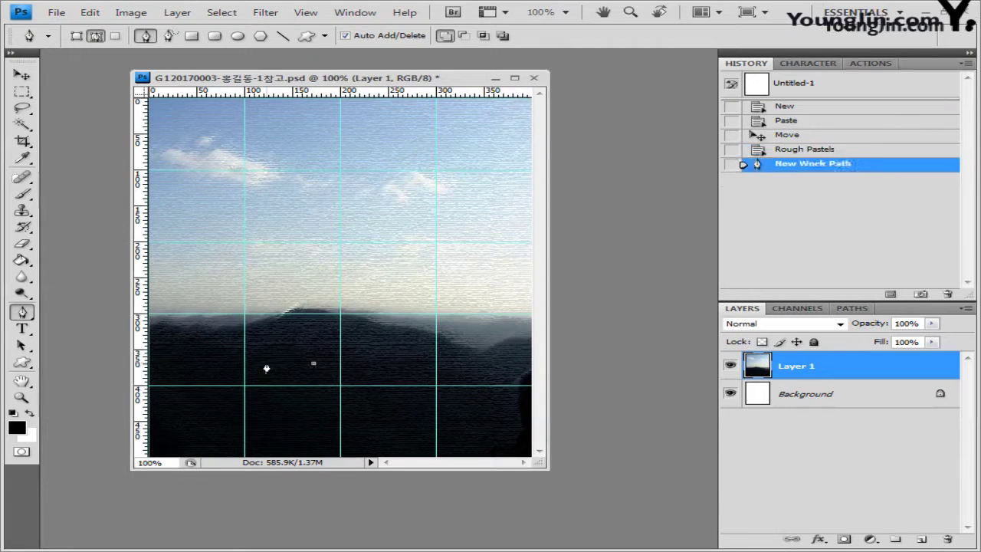
click(266, 363)
click(255, 368)
key(Down)
click(254, 357)
drag(254, 361, 255, 371)
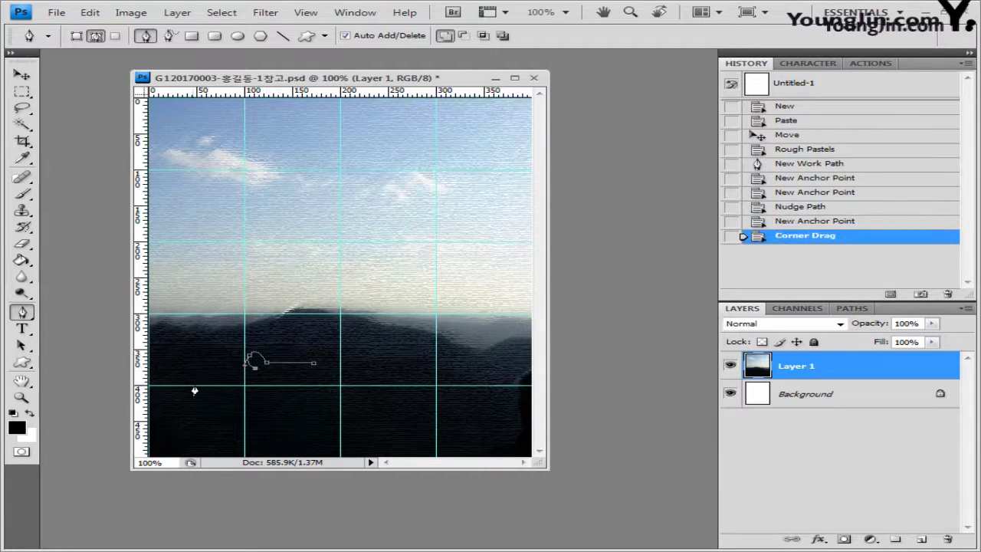
click(189, 383)
click(199, 394)
key(Down)
click(225, 403)
click(237, 402)
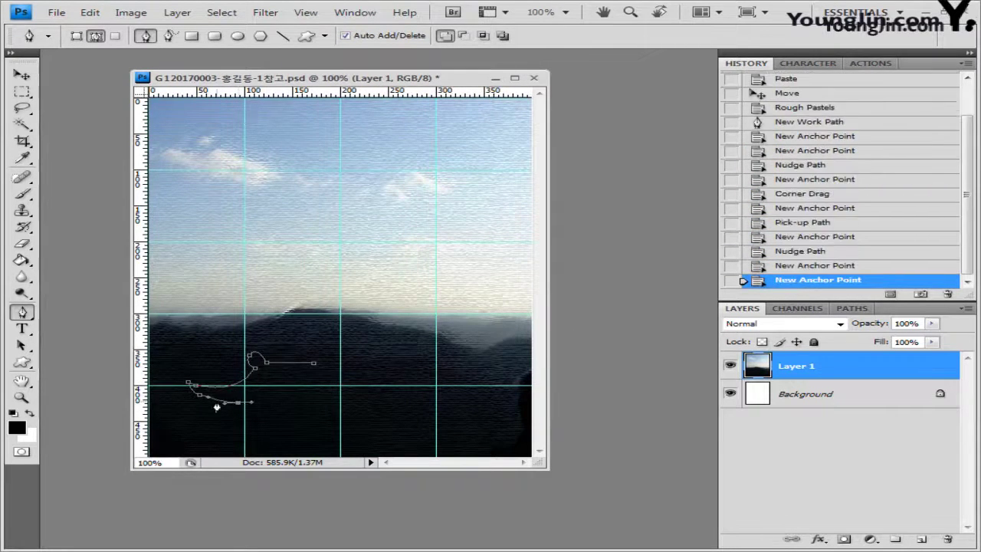
Continue the outline down the pillar, along the base and around the arch
alt+click(238, 402)
click(233, 443)
click(276, 443)
click(275, 420)
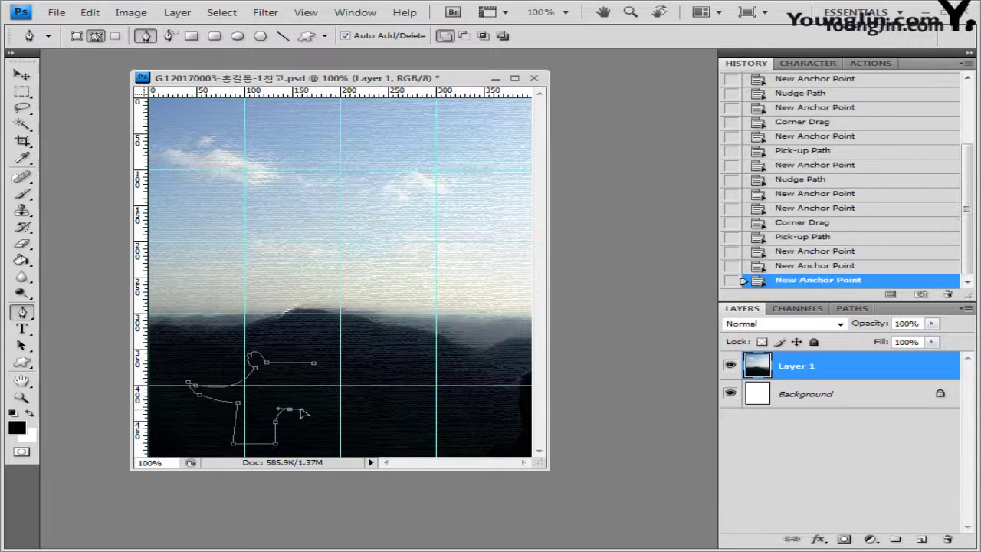
click(301, 411)
click(306, 421)
click(305, 421)
click(306, 443)
key(Down)
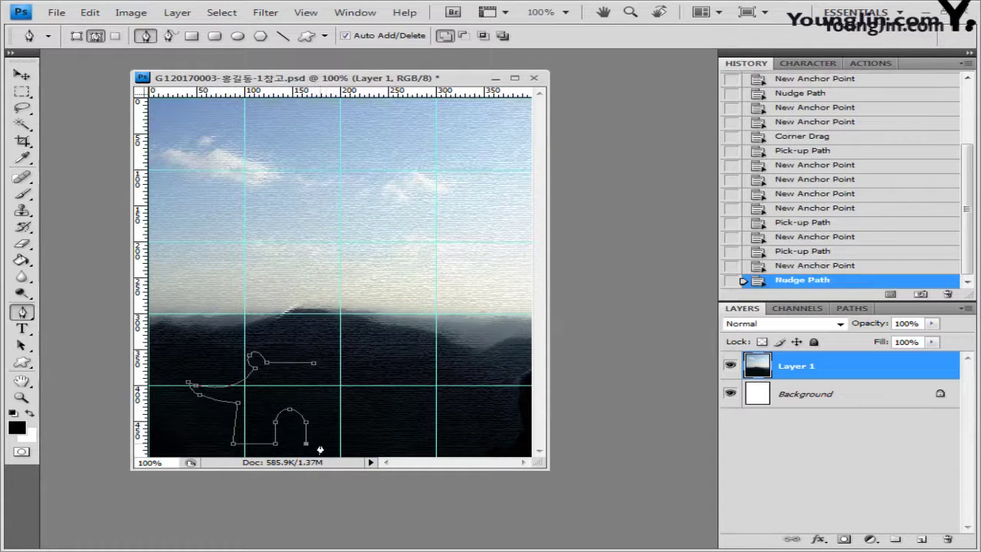
click(318, 443)
click(318, 443)
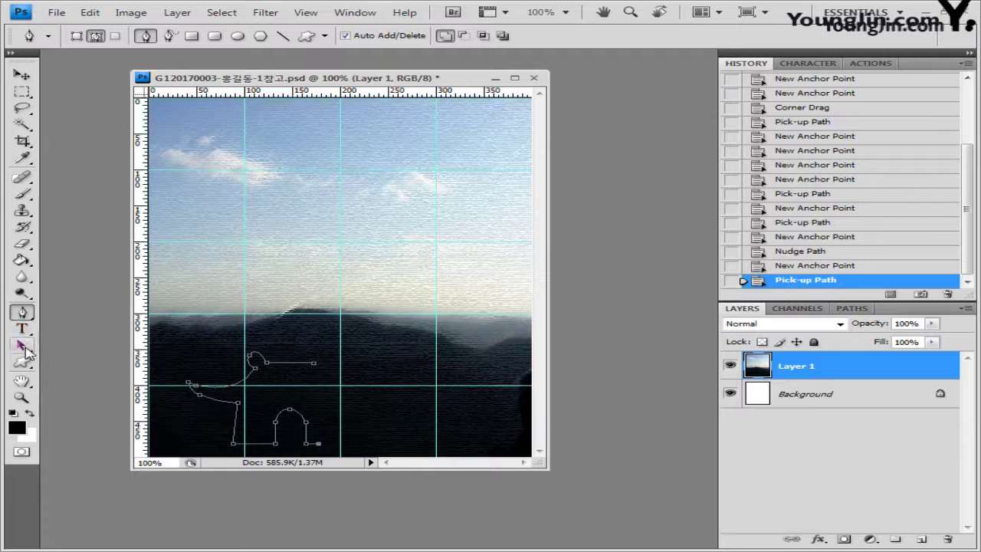
With Path Selection, duplicate the half-gate outline to its right
drag(25, 350, 60, 350)
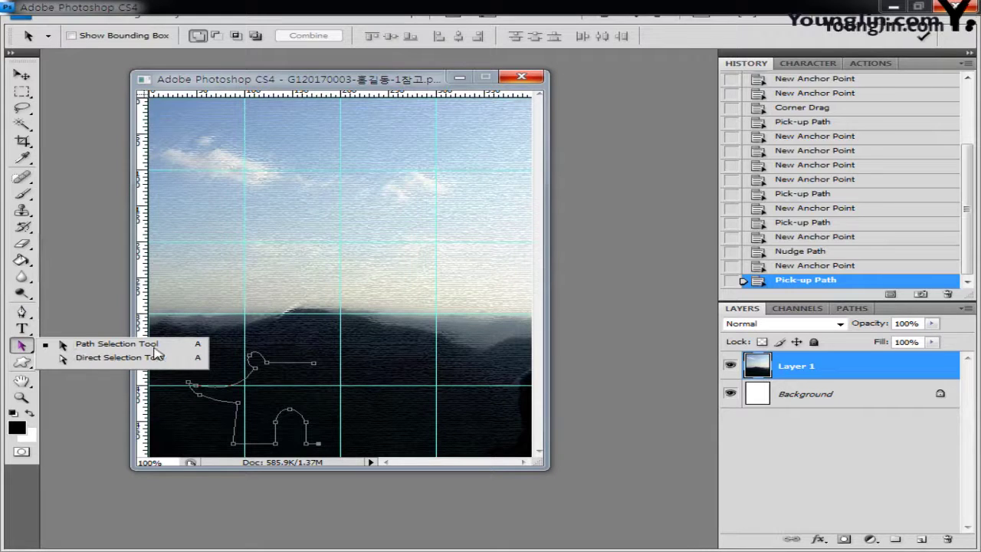
click(25, 348)
click(163, 370)
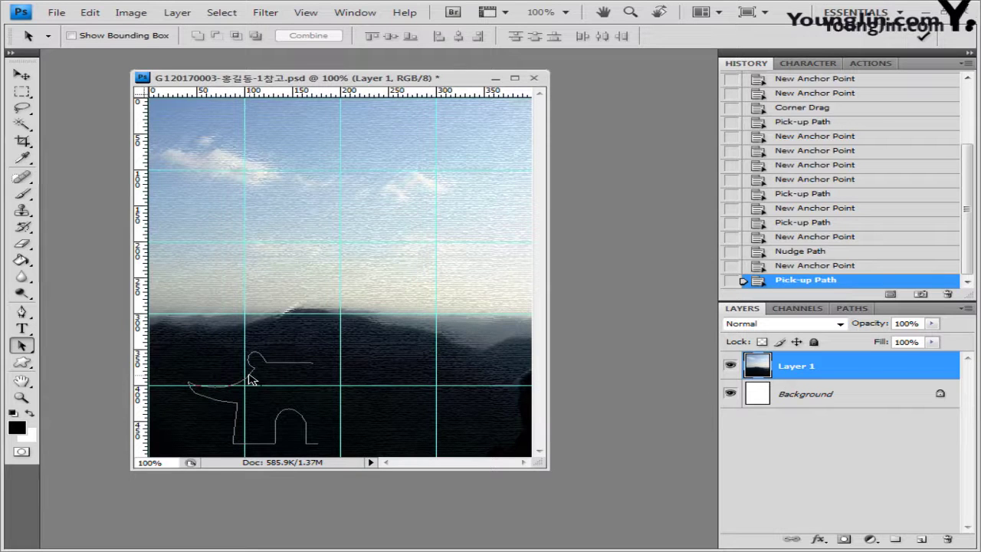
click(252, 379)
drag(252, 379, 343, 380)
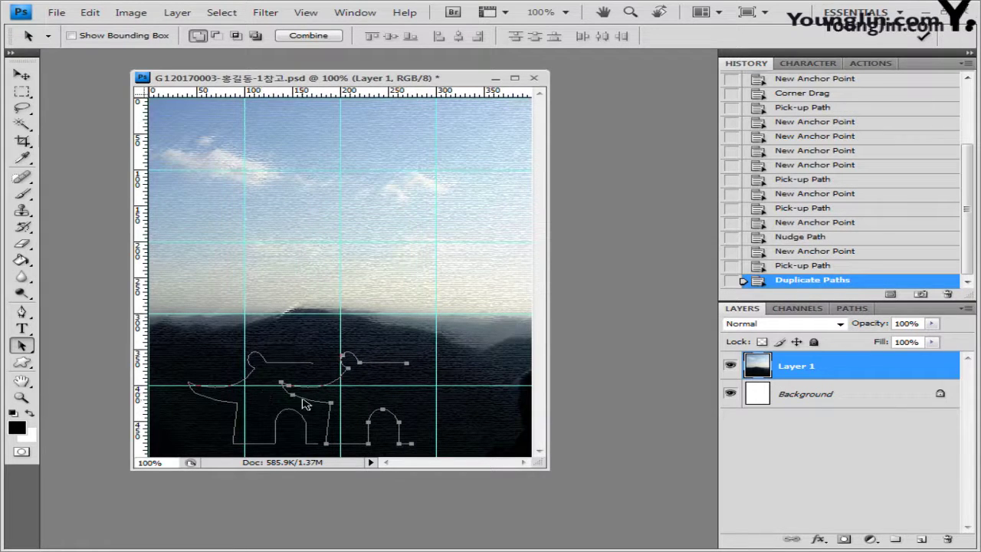
Flip the copied half horizontally and move it to meet the original
key(ctrl+t)
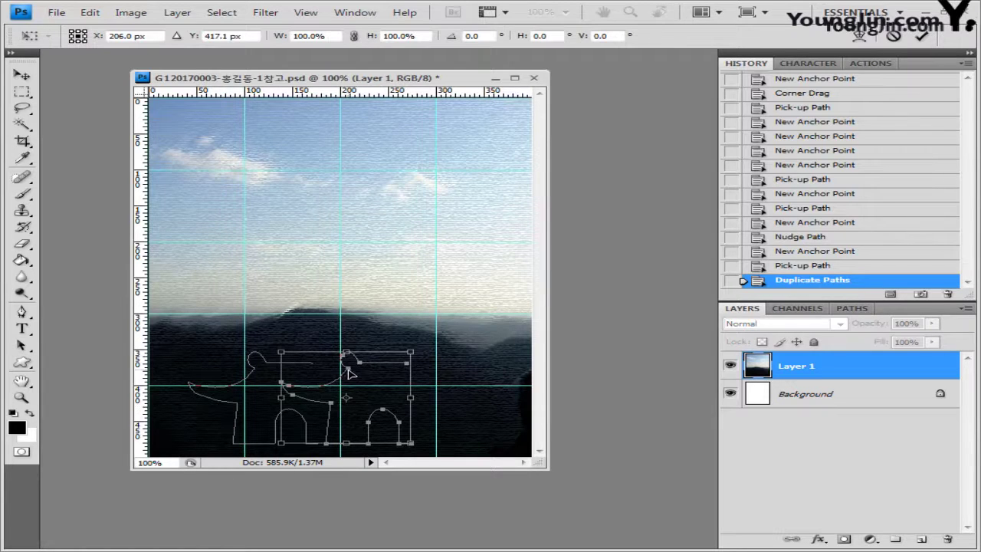
right_click(343, 371)
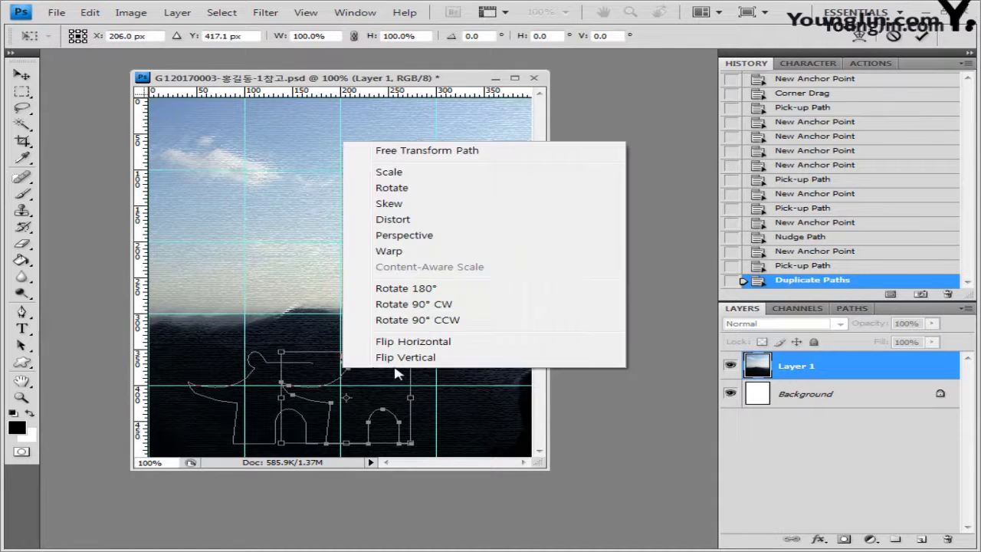
click(404, 342)
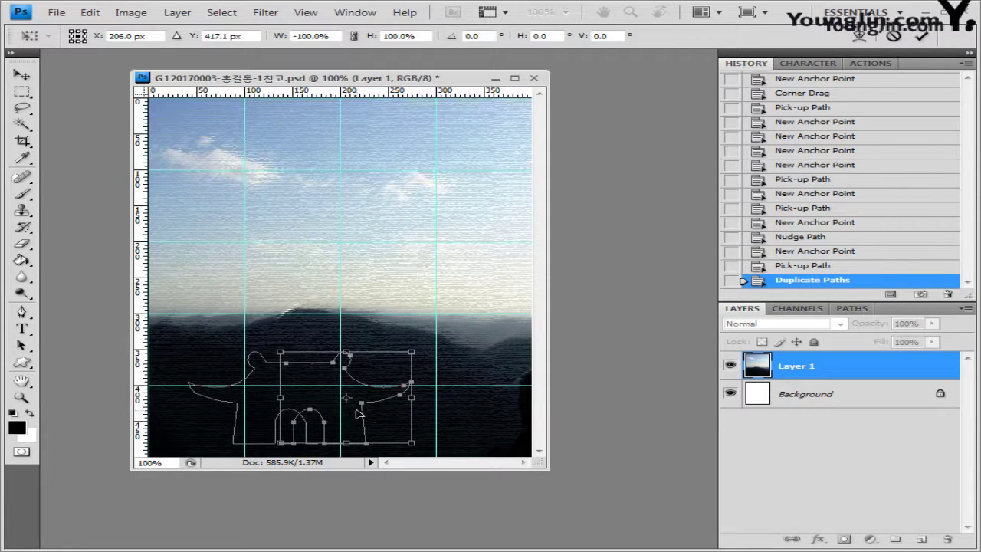
drag(359, 414, 392, 414)
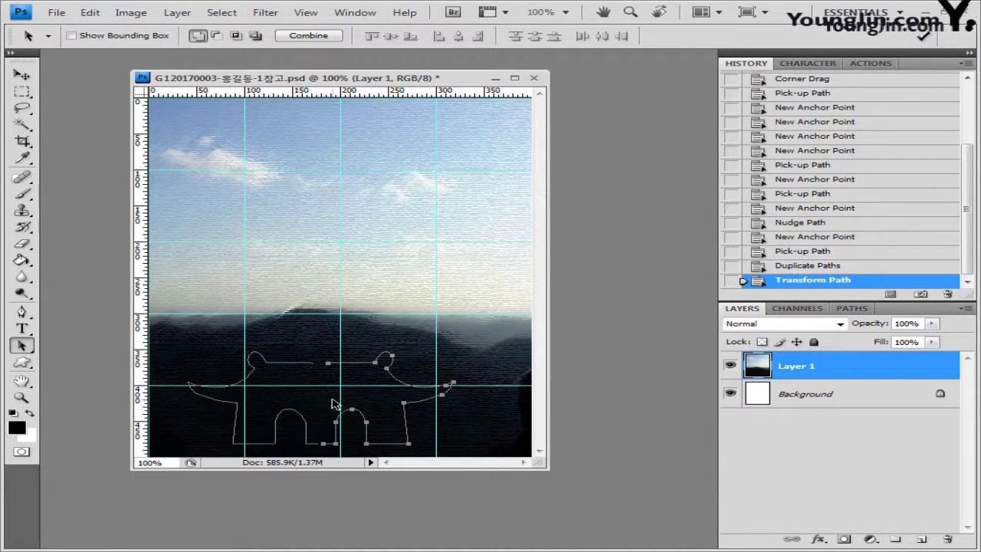
Join the two halves at the top and close the outline at the bottom
click(22, 312)
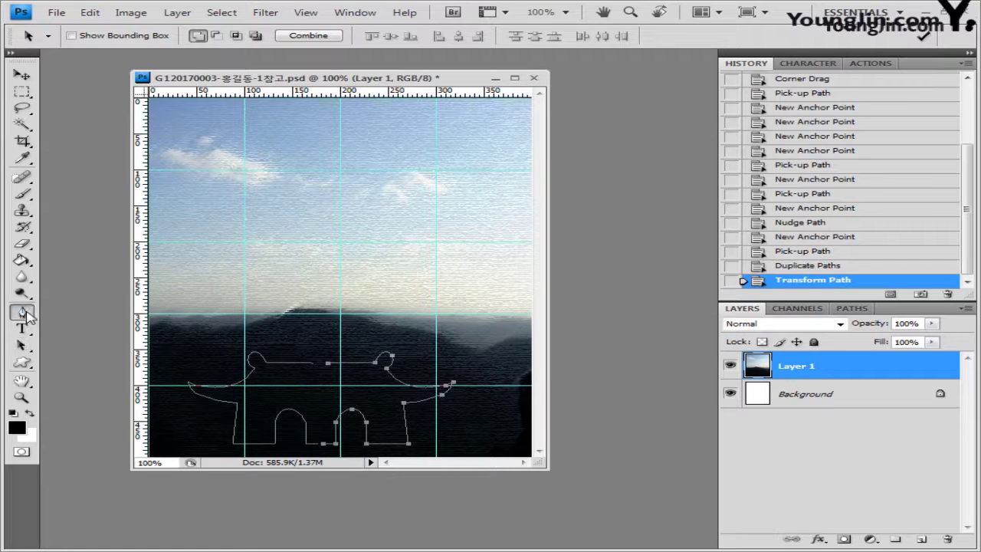
ctrl+click(312, 369)
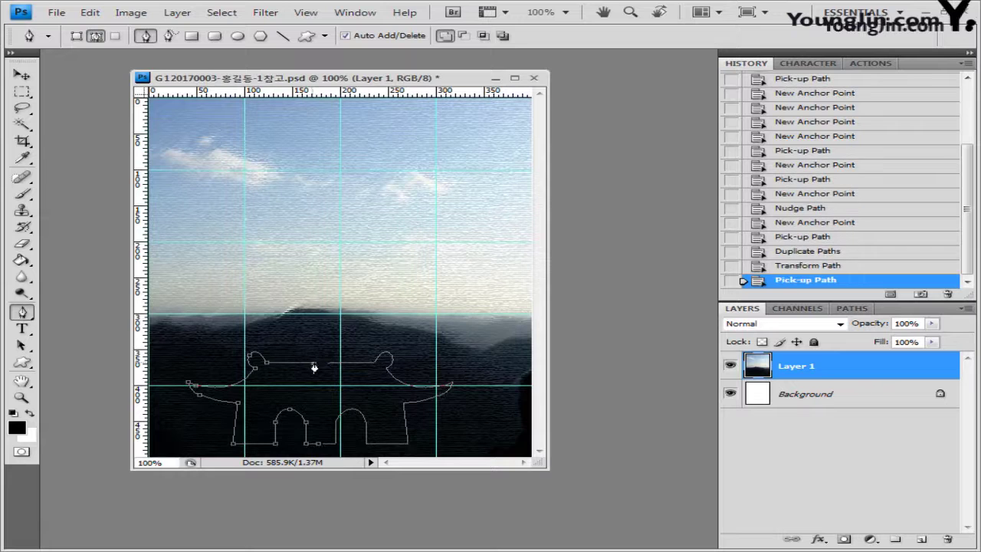
click(328, 365)
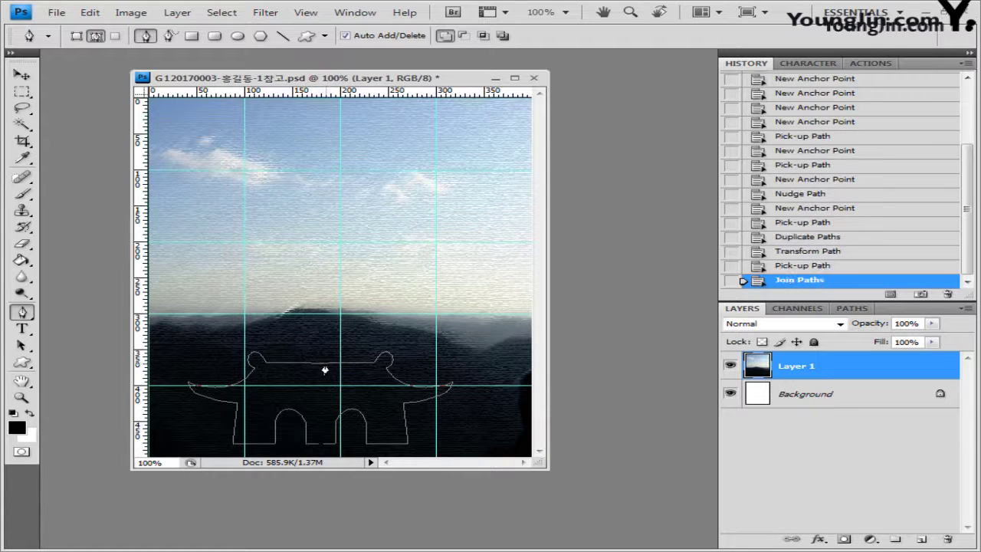
ctrl+click(322, 445)
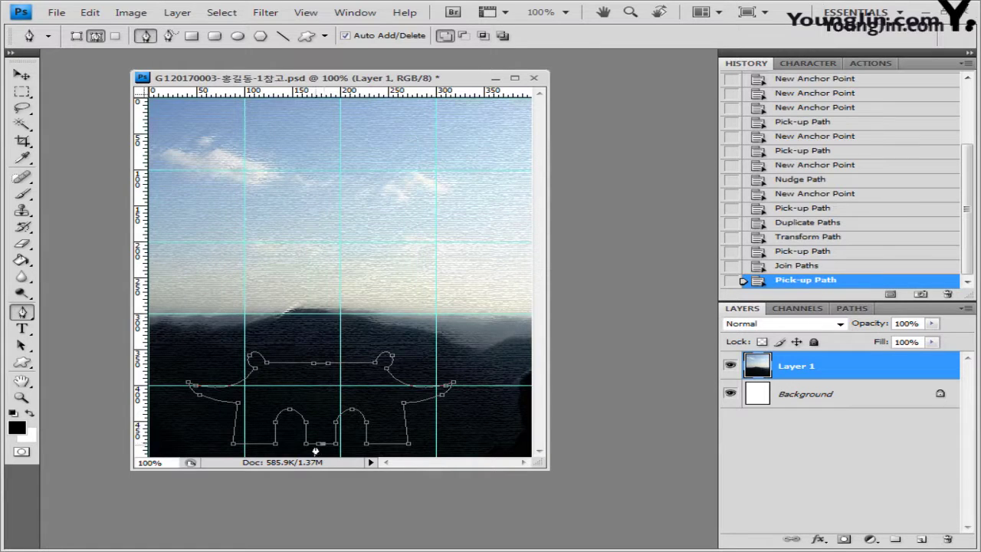
click(319, 444)
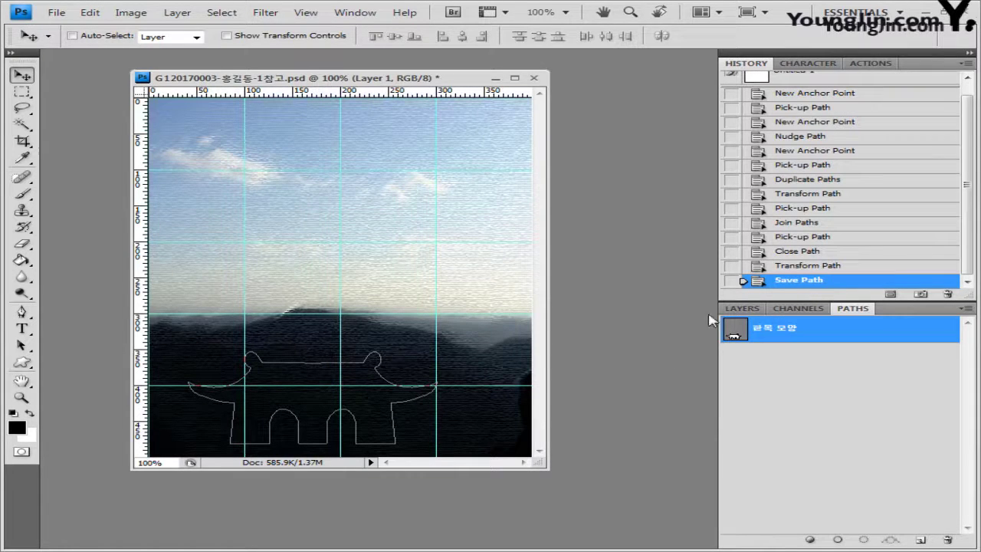
Add a new Layer 2 and fill the gate path with the foreground color
click(743, 310)
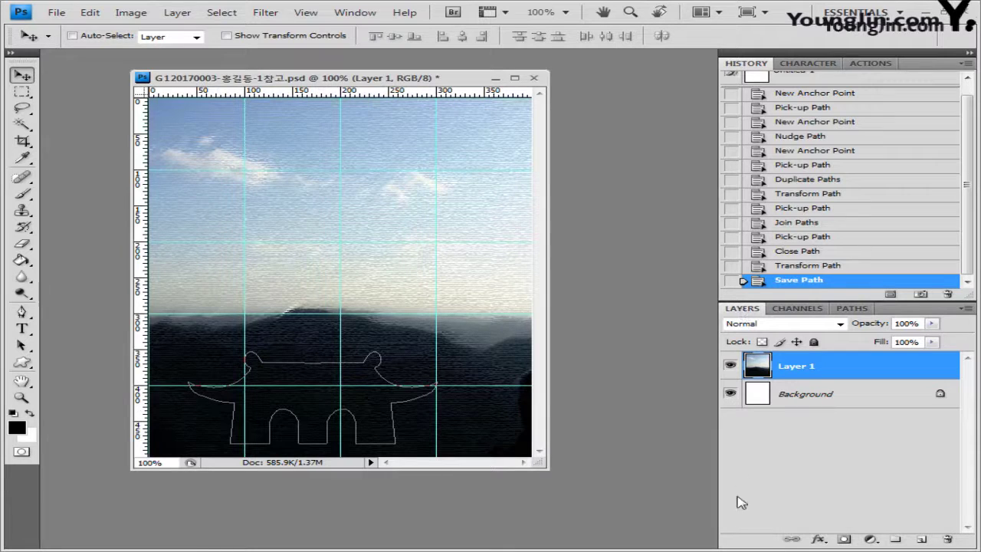
click(924, 541)
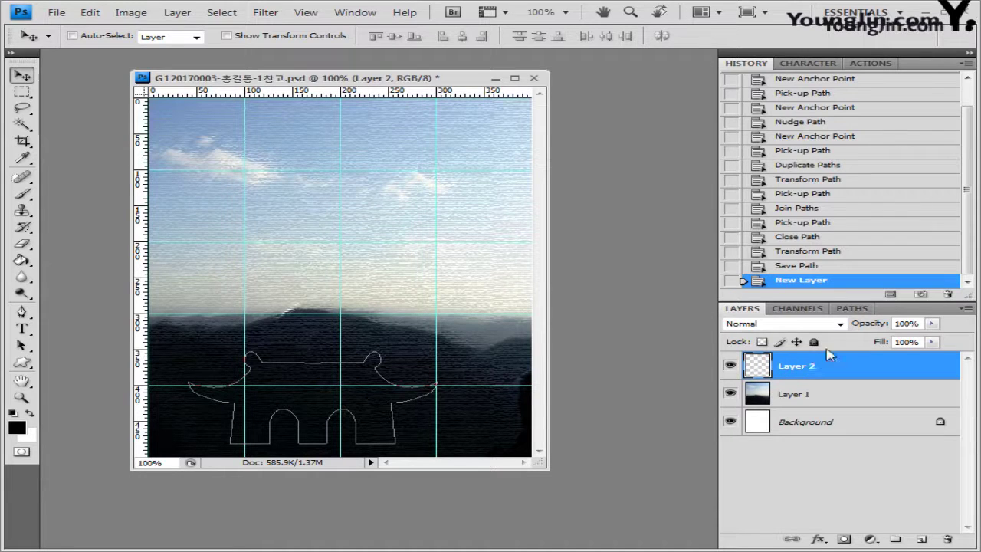
click(854, 309)
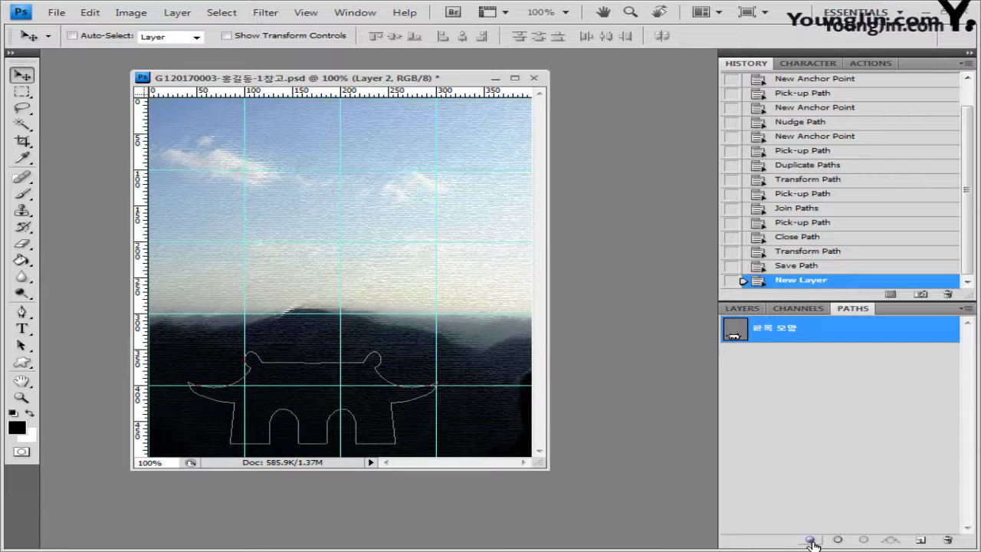
click(811, 540)
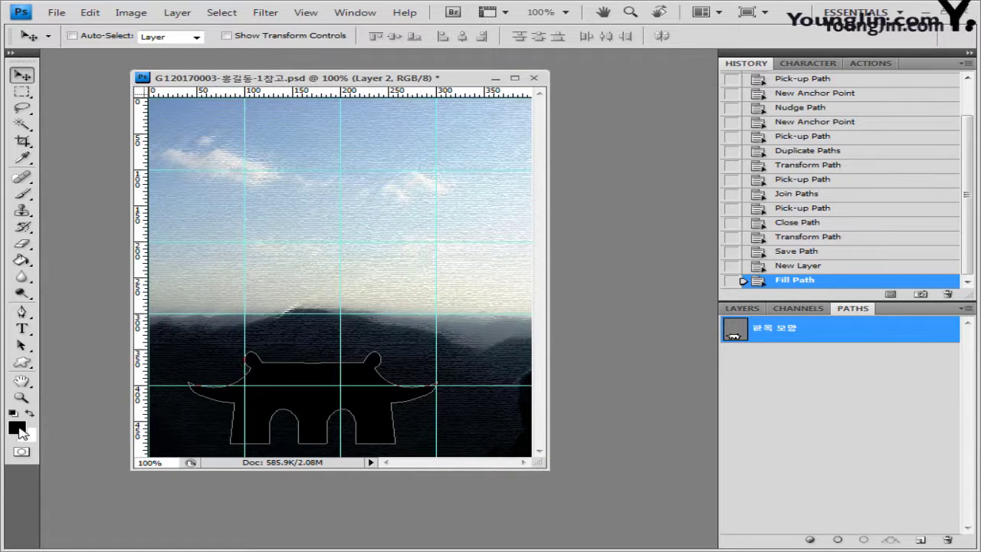
Set the foreground to light green #68DC71 and refill the gate path
click(18, 428)
click(509, 247)
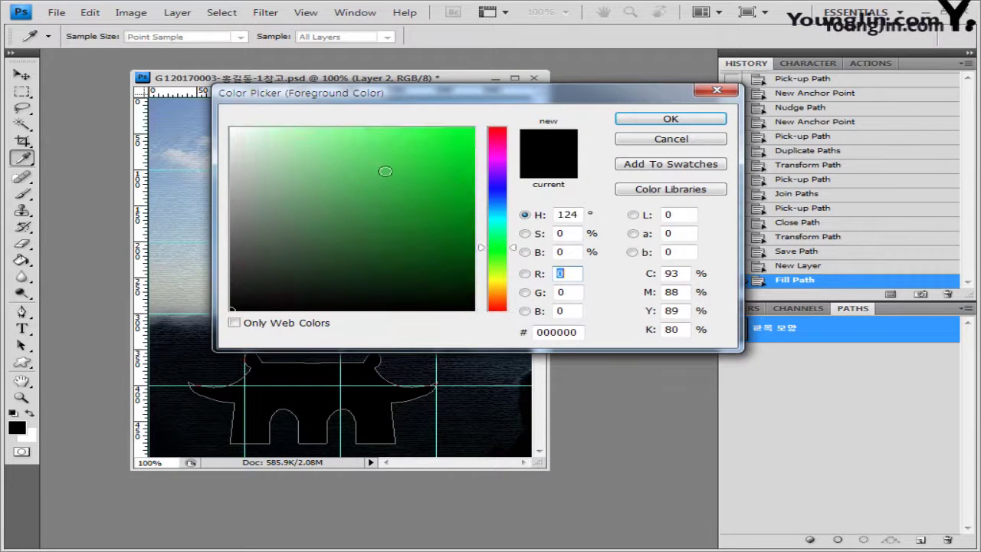
click(358, 153)
click(675, 121)
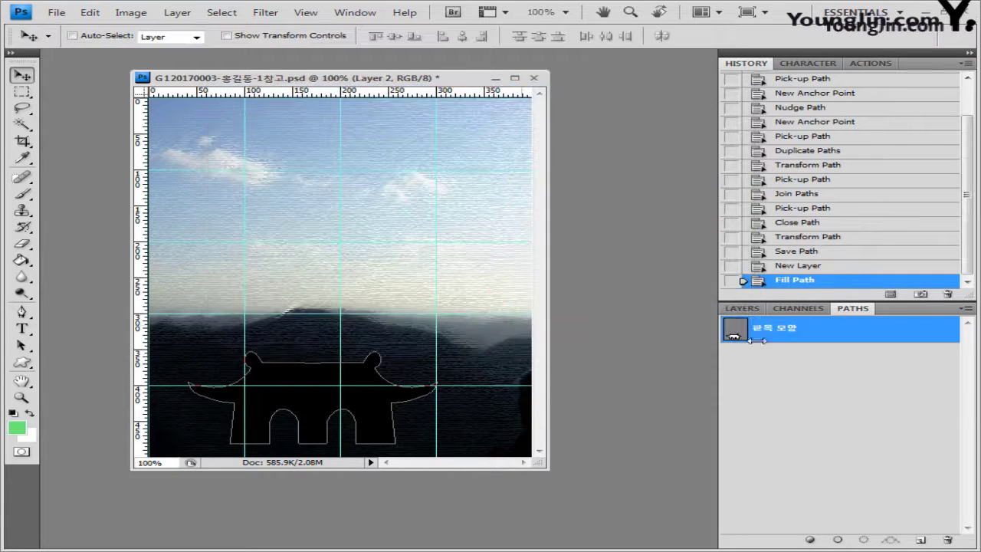
click(810, 539)
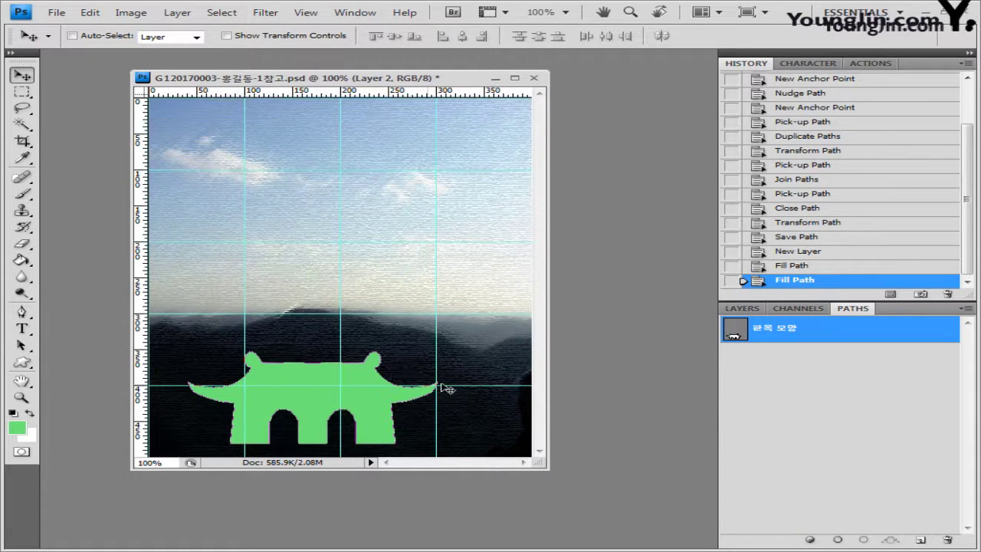
click(743, 309)
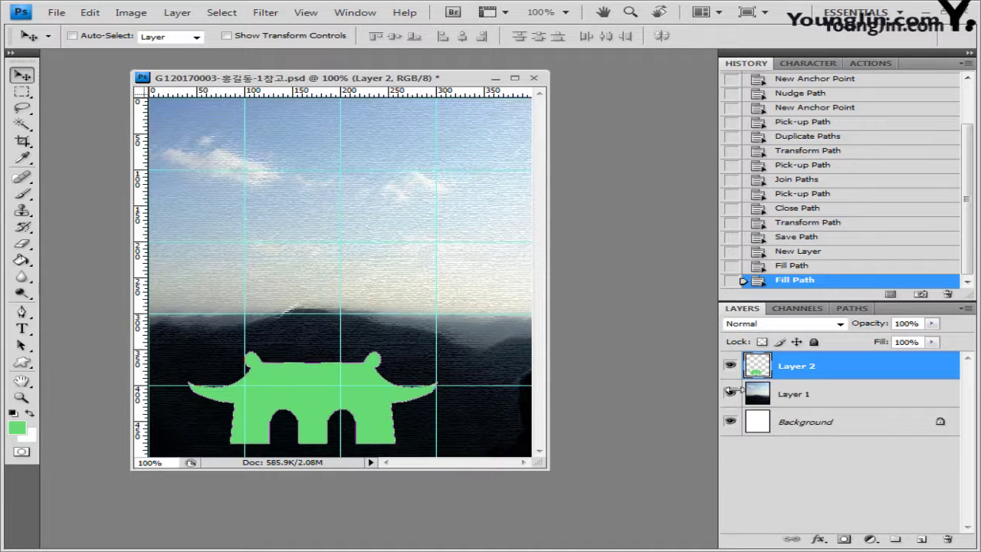
Rename Layer 1 to 1-1 and make Layer 2 active
double_click(795, 395)
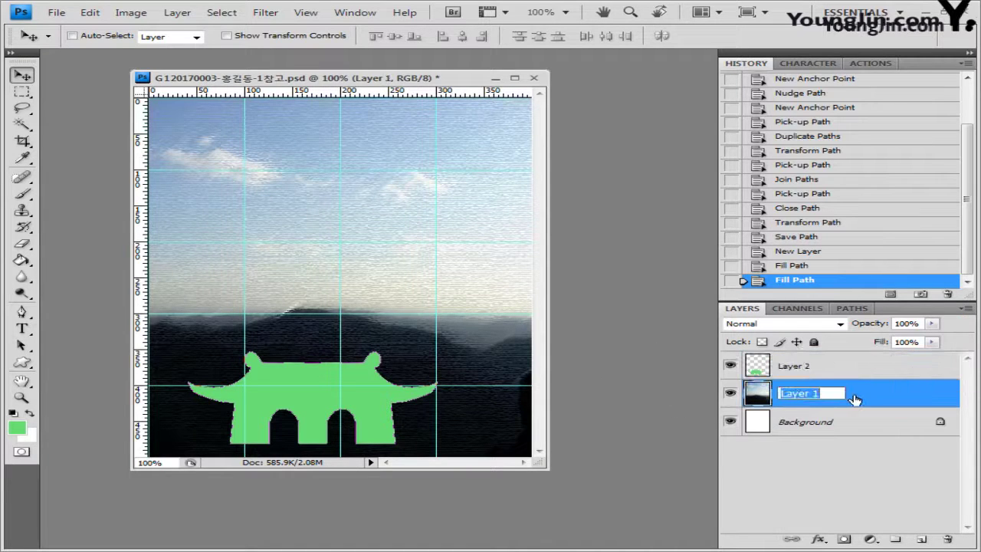
text(1-1)
key(Return)
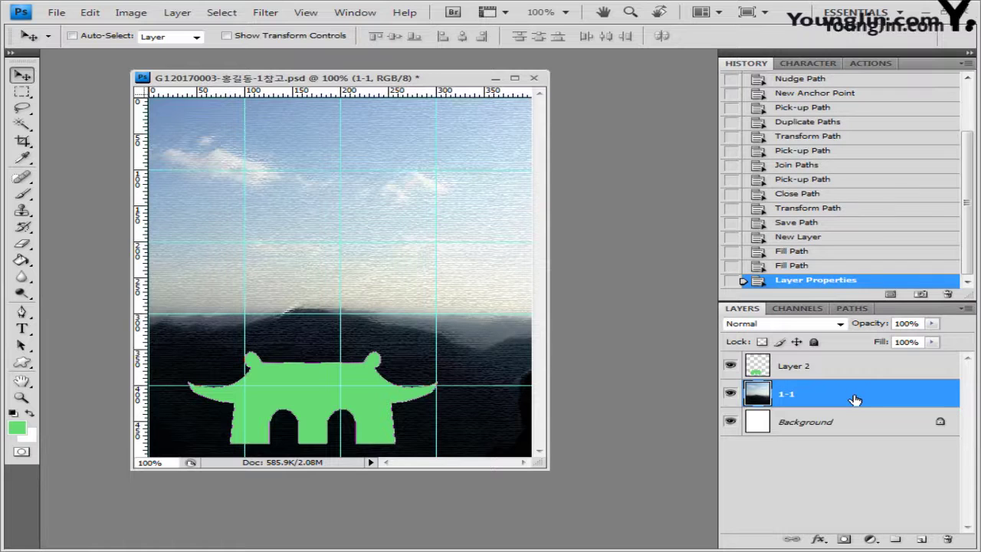
click(802, 372)
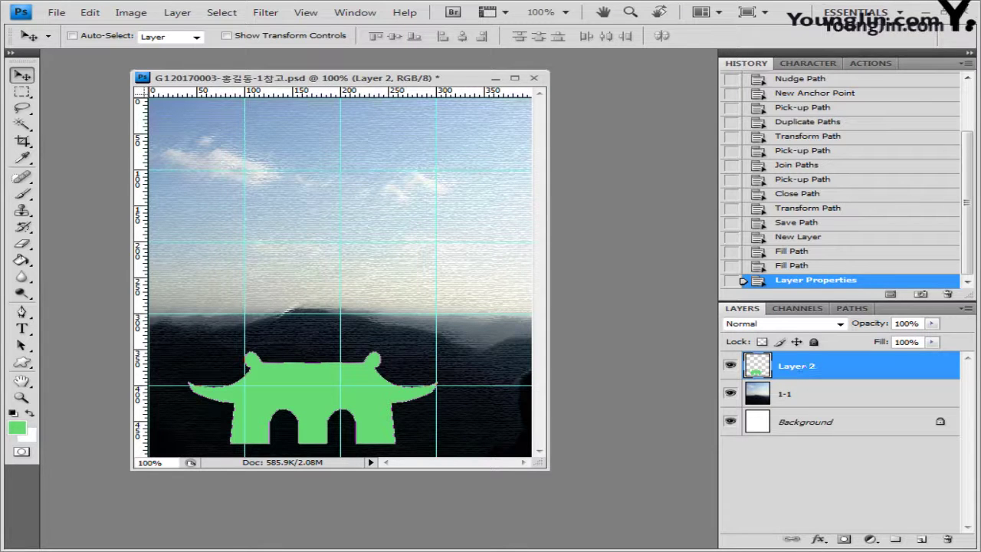
Open 1급-2.jpg, copy all of it, close it, and paste it as Layer 3
key(alt+Tab)
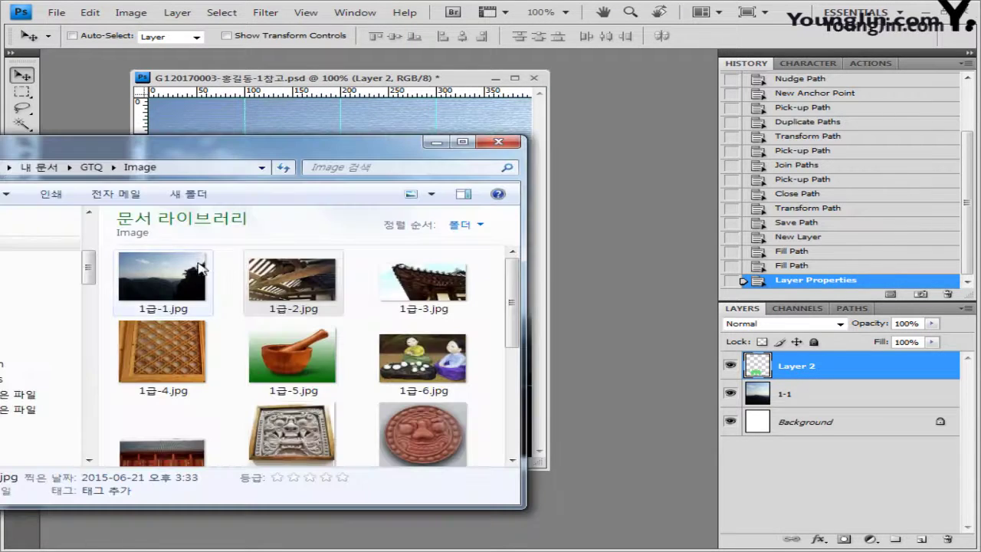
drag(345, 281, 620, 282)
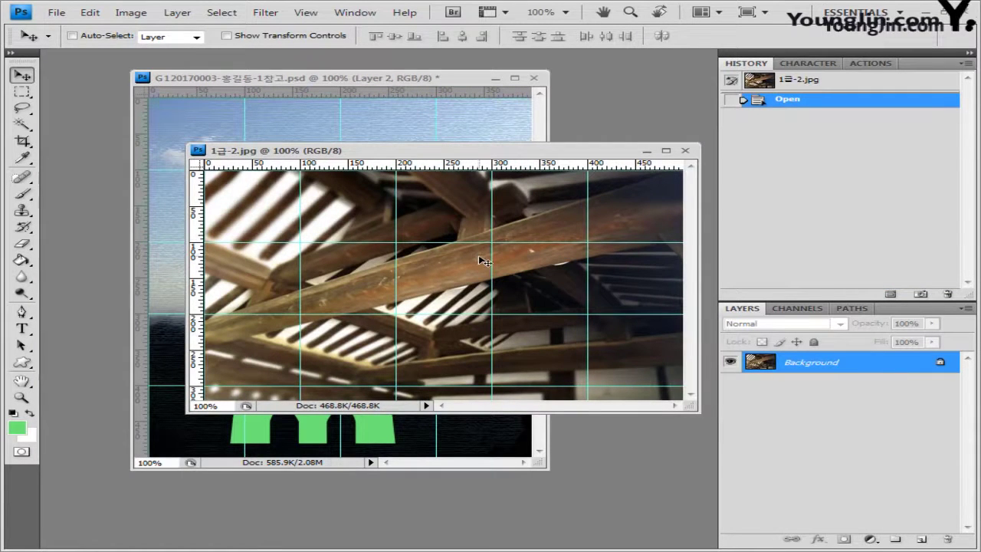
key(ctrl+a)
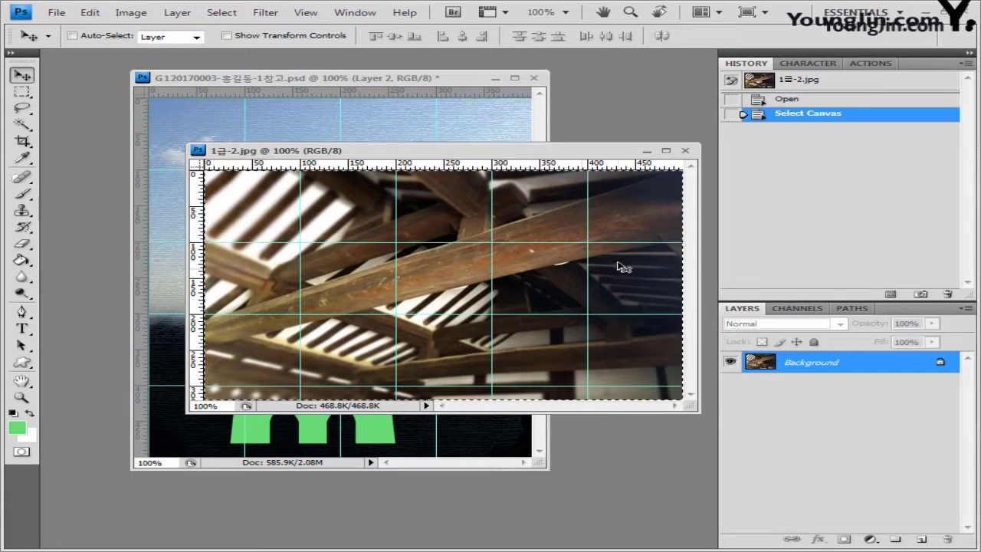
click(686, 152)
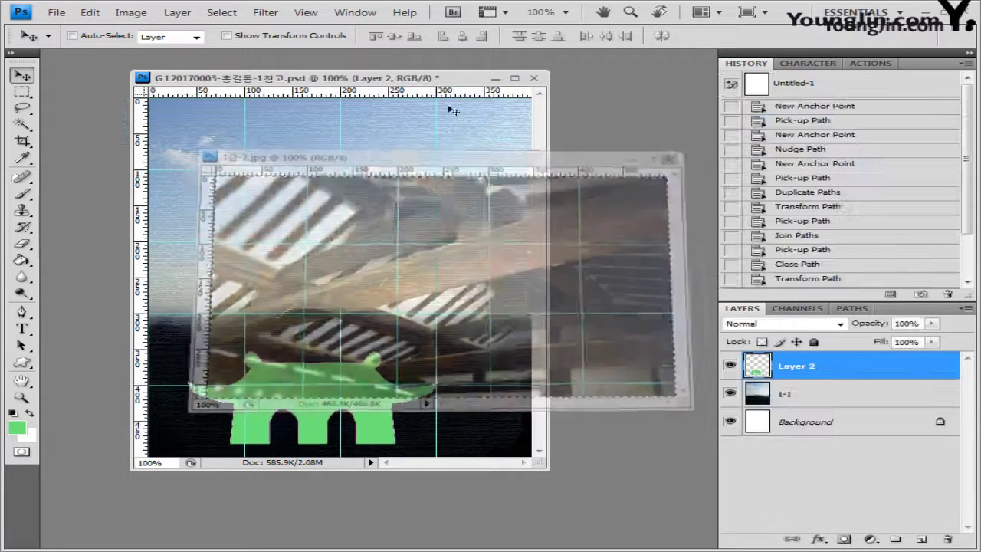
key(ctrl+v)
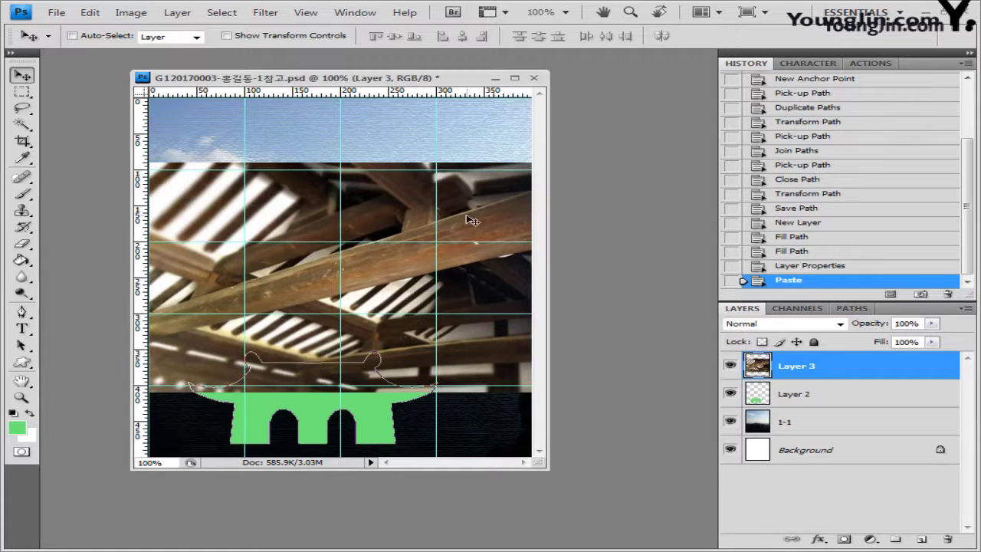
Move the beam photo lower, rename Layer 3 to 1-2, and clip it to the green gate
drag(470, 219, 450, 310)
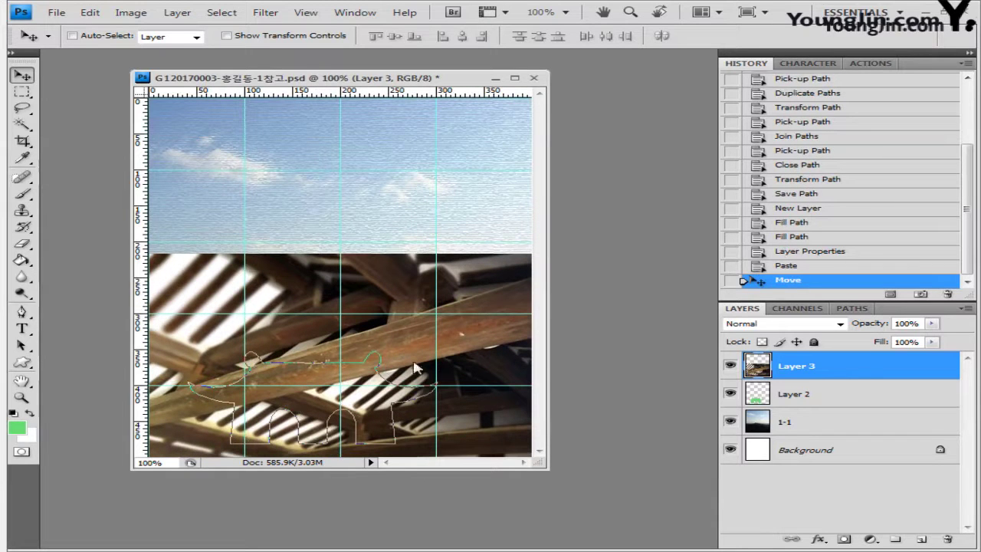
double_click(802, 369)
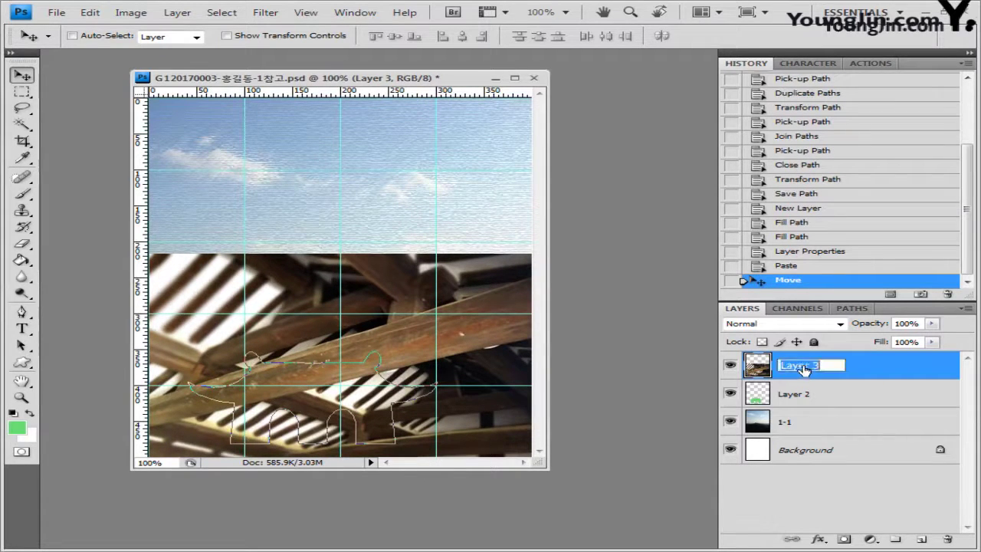
text(1-2)
key(Return)
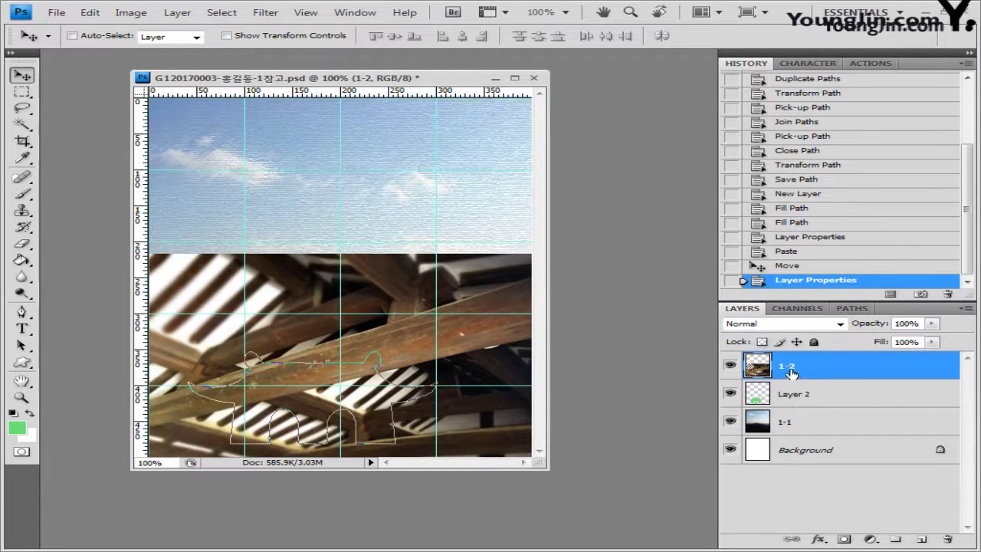
alt+click(829, 381)
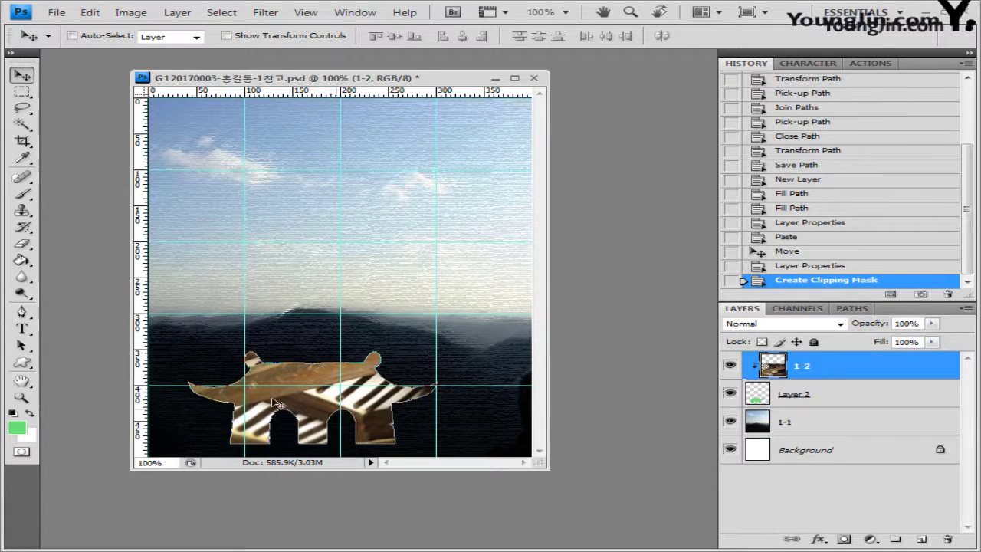
key(ctrl+t)
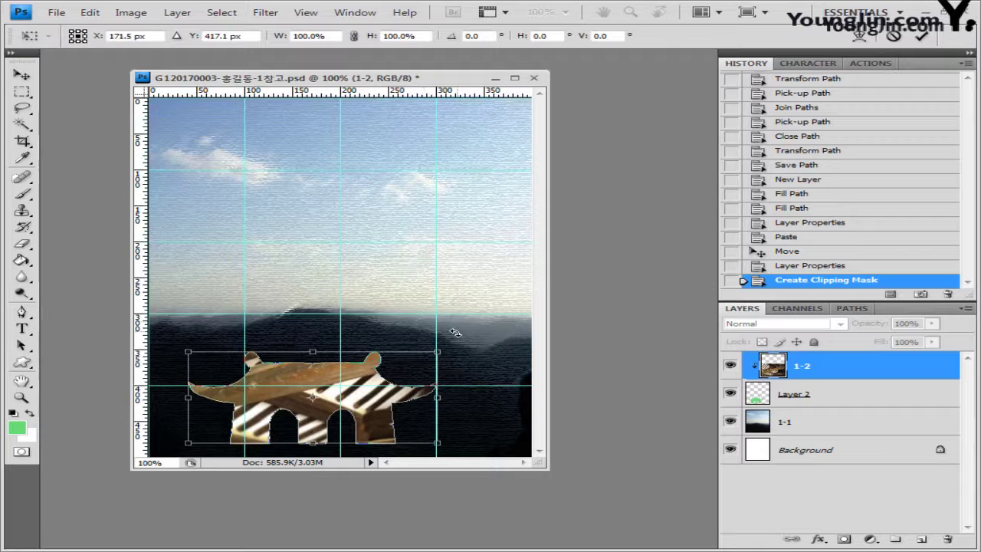
mouse_move(455, 332)
mouse_down()
mouse_move(467, 345)
mouse_move(455, 351)
mouse_up()
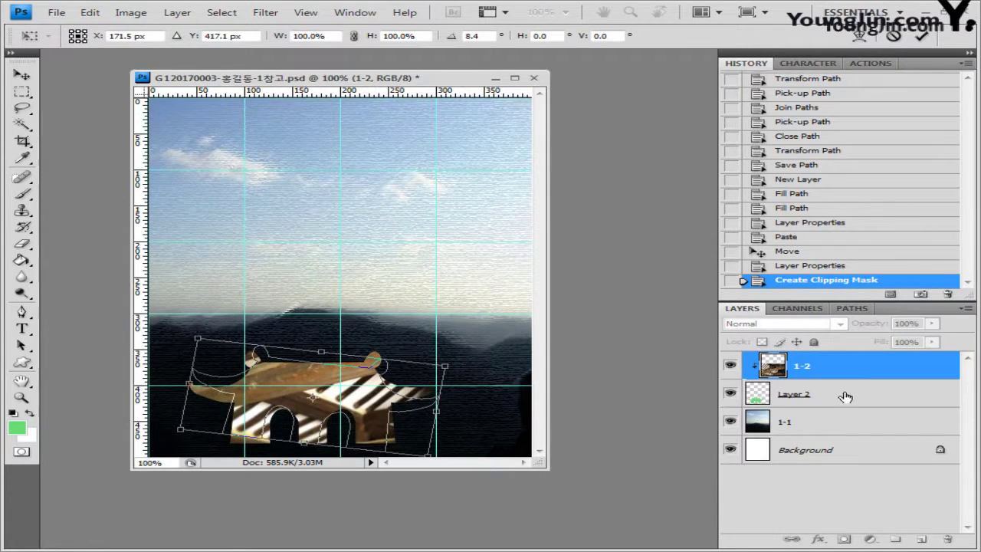
key(Escape)
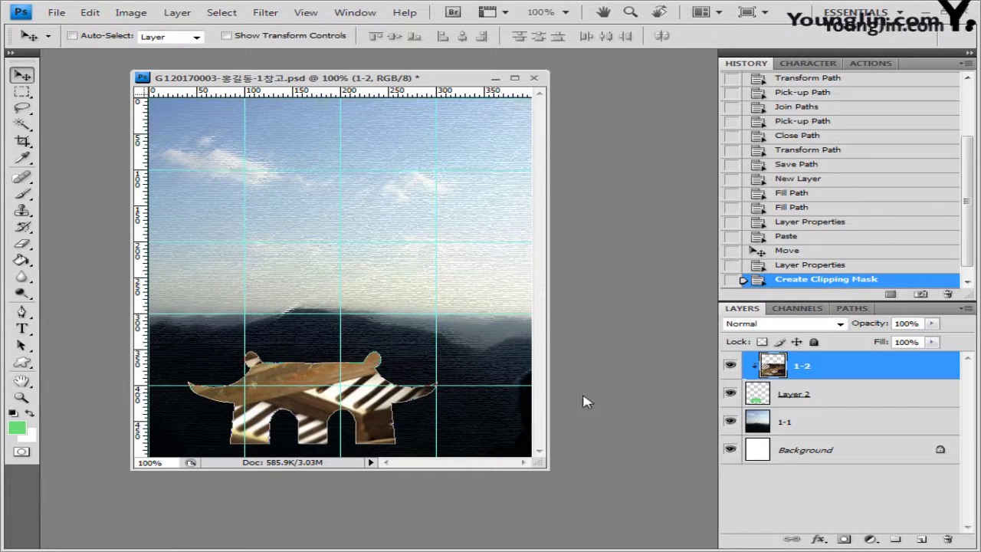
key(ctrl+t)
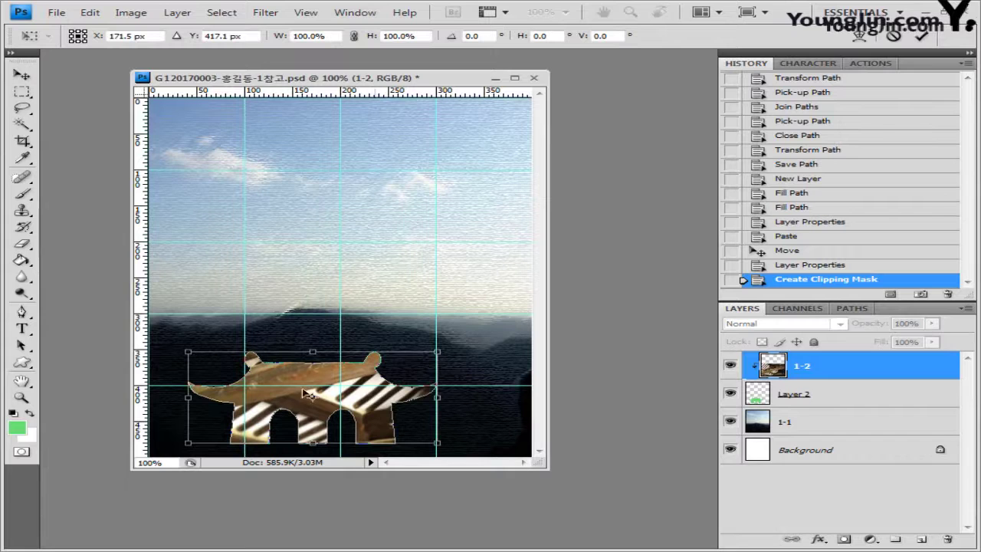
drag(450, 342, 452, 384)
key(Return)
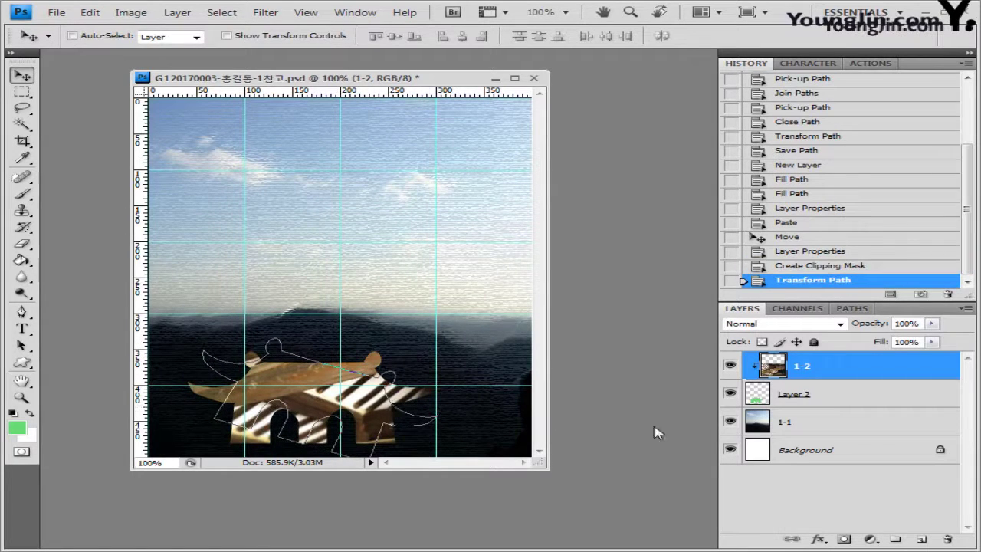
click(819, 264)
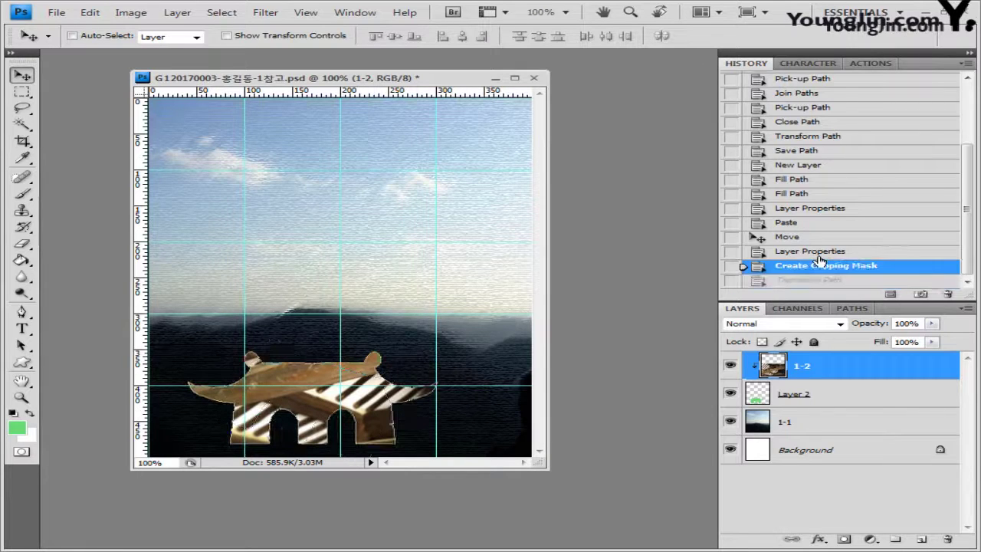
click(814, 252)
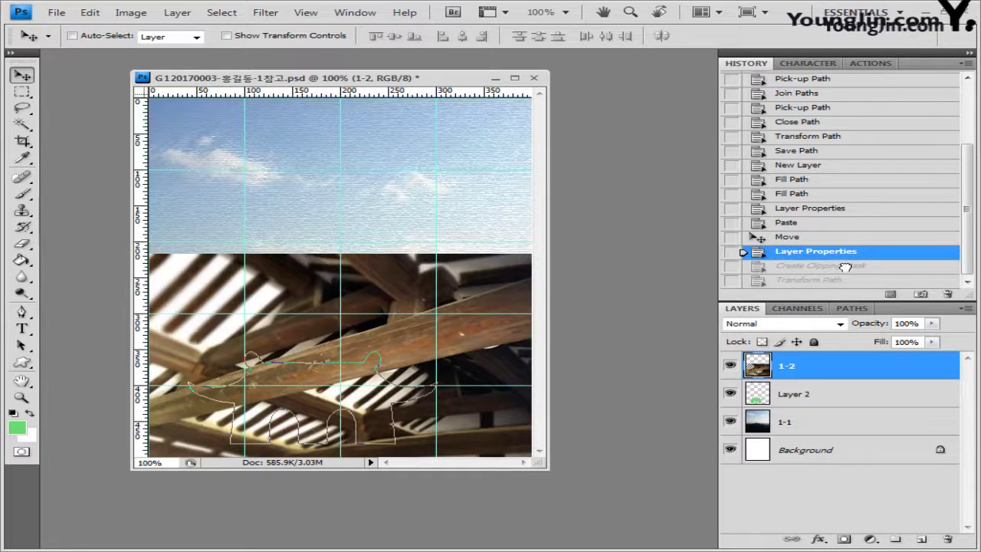
click(845, 265)
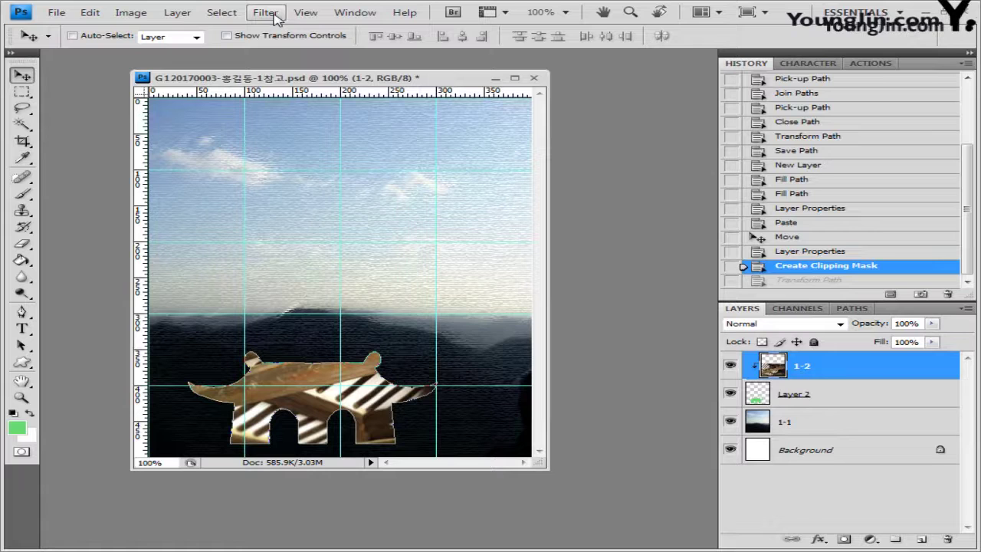
Hide the target path outline through View > Show
click(306, 12)
mouse_move(365, 226)
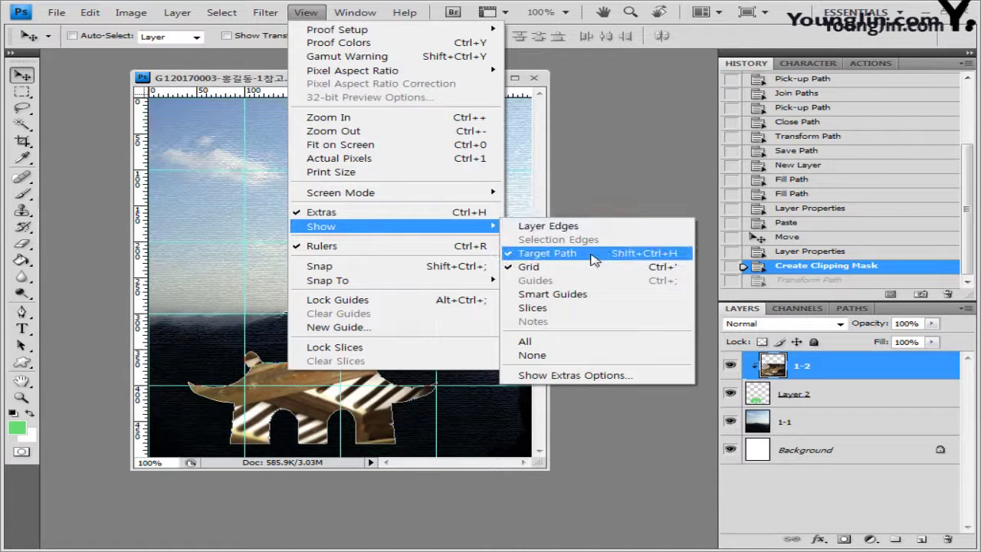
click(534, 256)
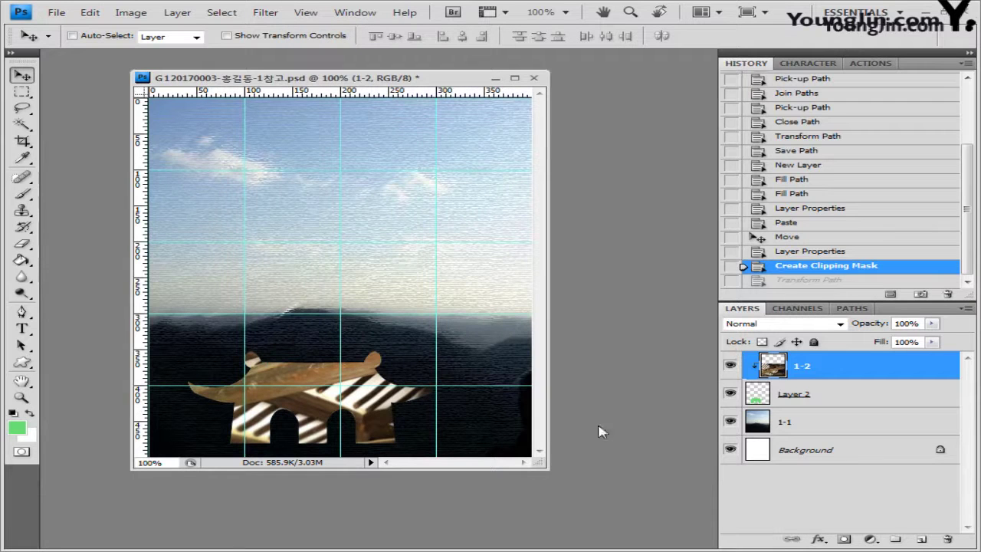
Rotate the clipped 1-2 photo about 6.9° counter-clockwise, commit it, then select Layer 2
key(ctrl+t)
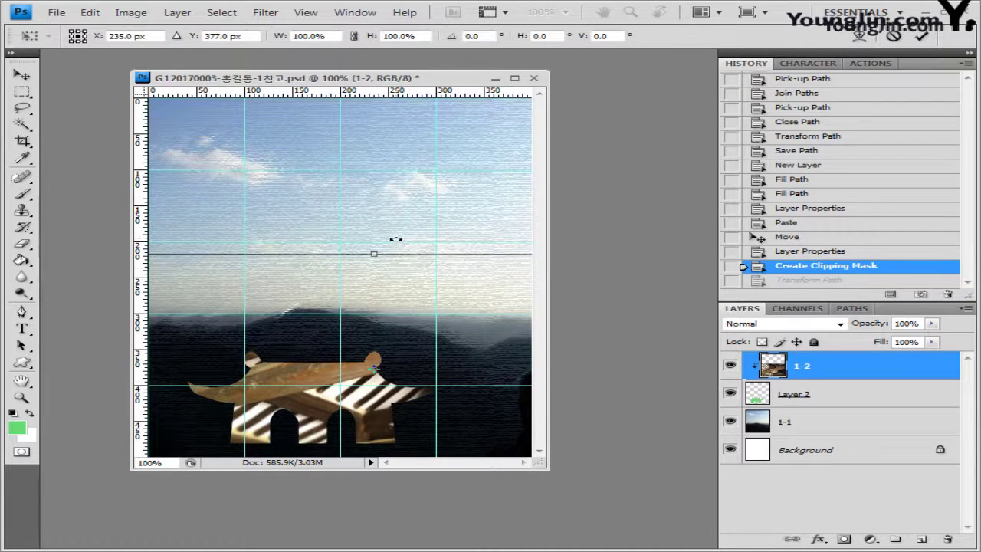
drag(396, 239, 411, 221)
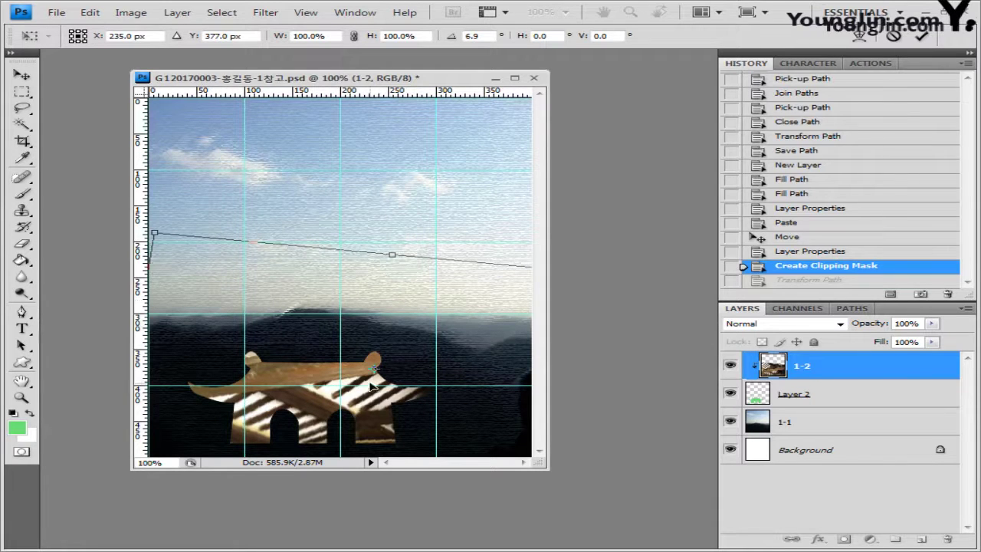
click(308, 13)
mouse_move(335, 229)
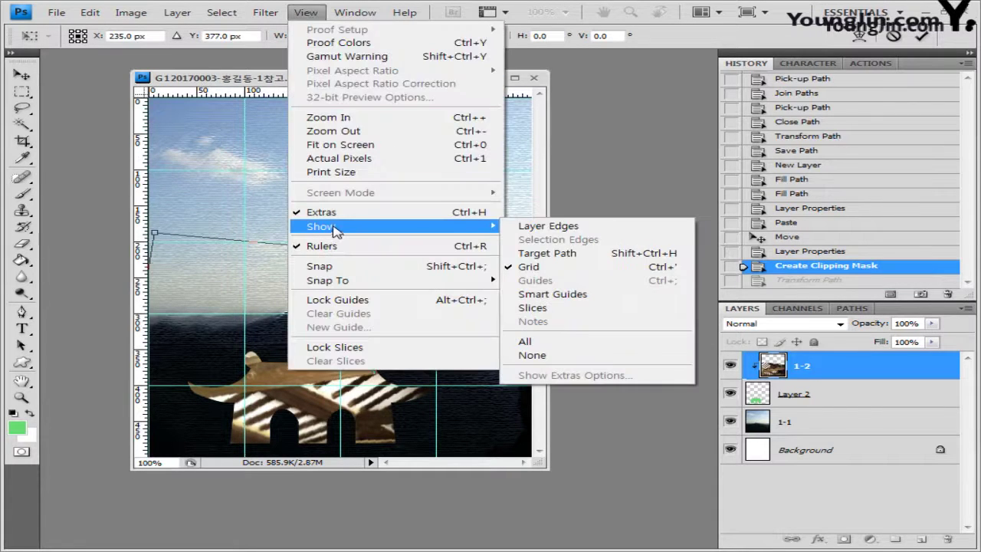
click(306, 13)
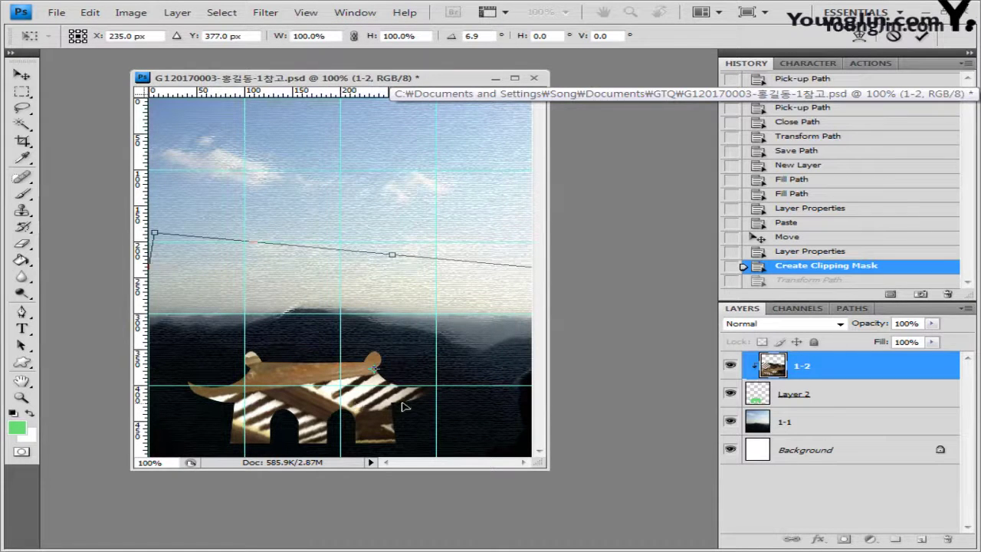
key(Return)
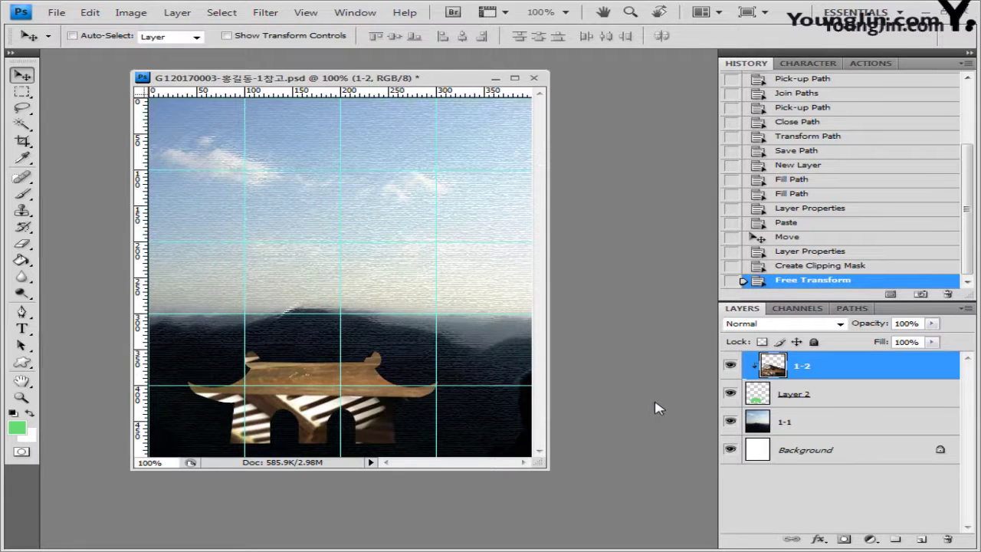
click(817, 398)
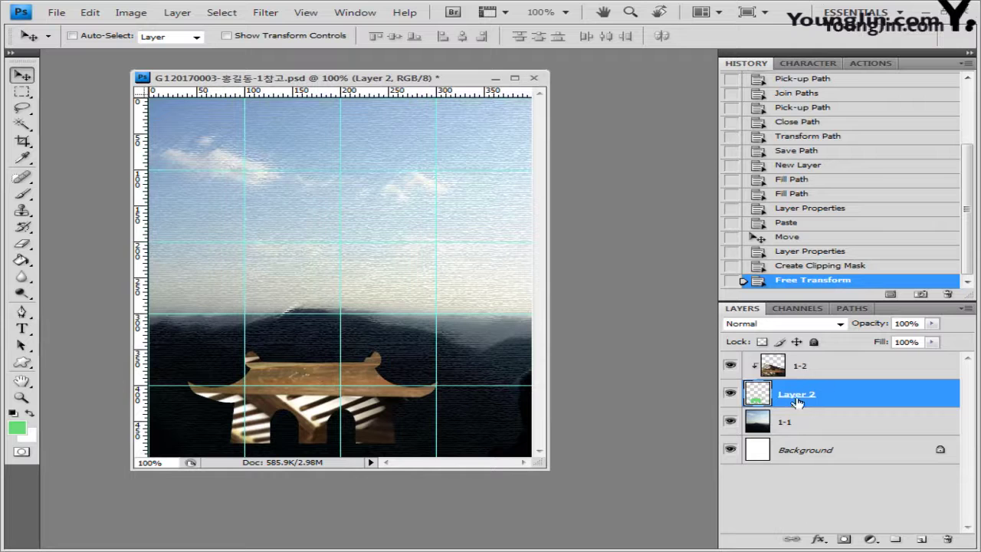
Give Layer 2 an Inner Glow and a 4 px ff6600 orange Stroke
double_click(881, 398)
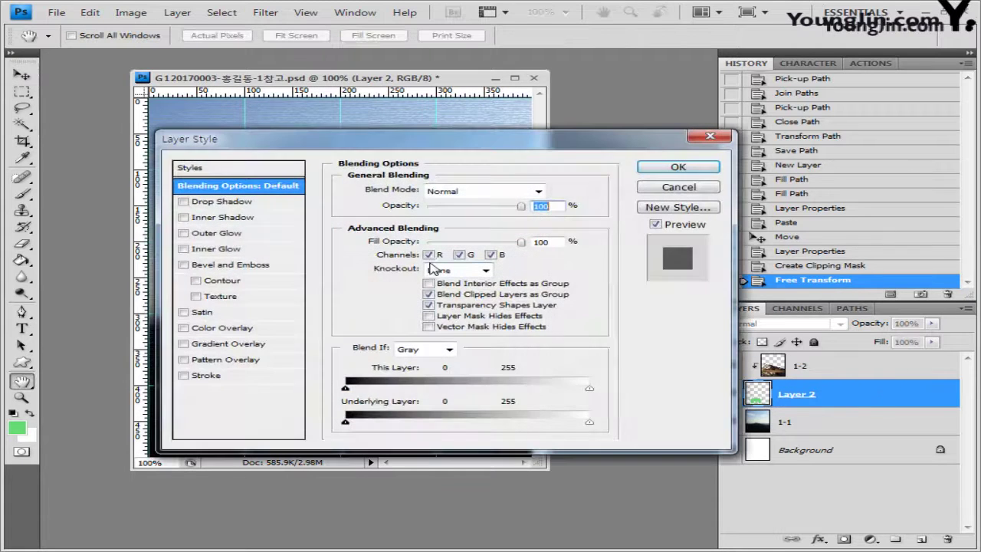
click(233, 249)
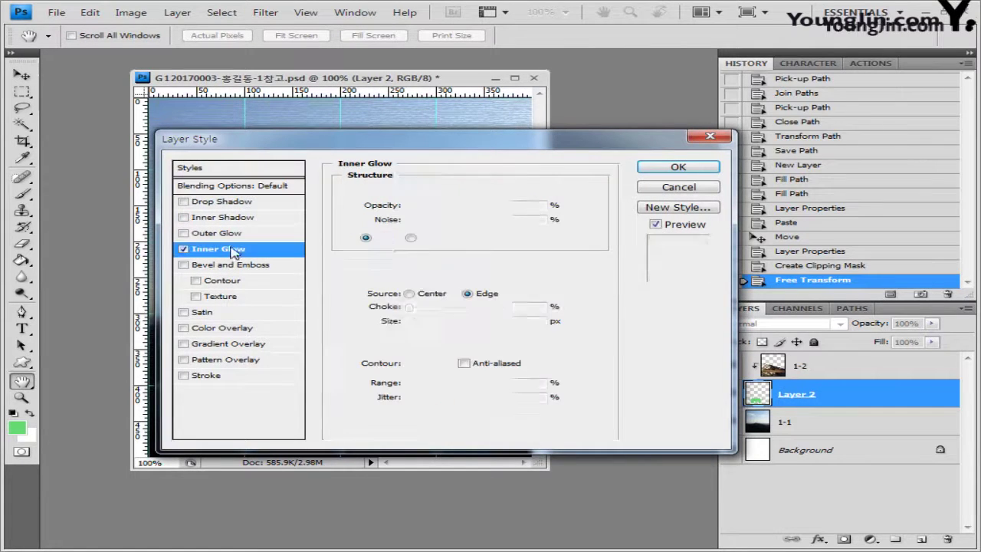
click(213, 377)
text(4)
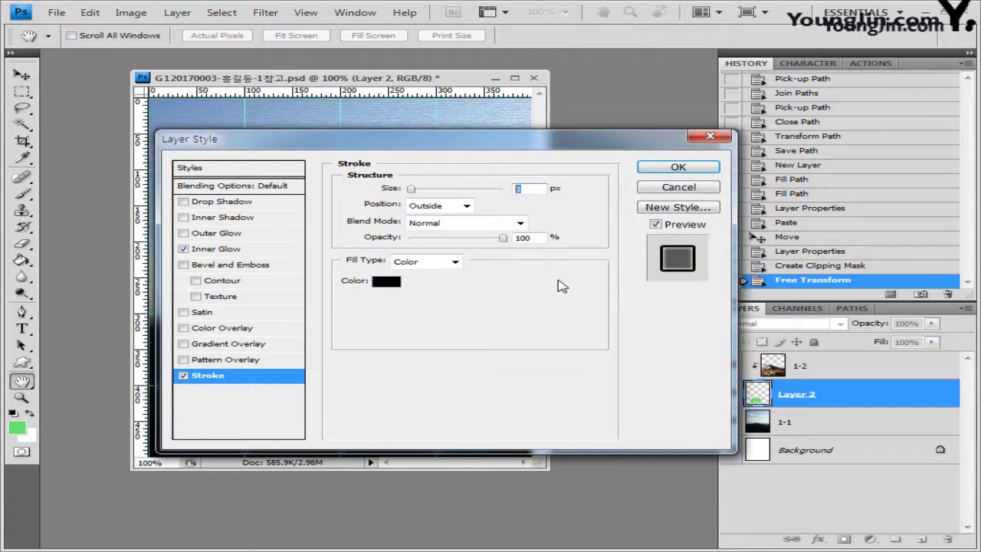
click(385, 281)
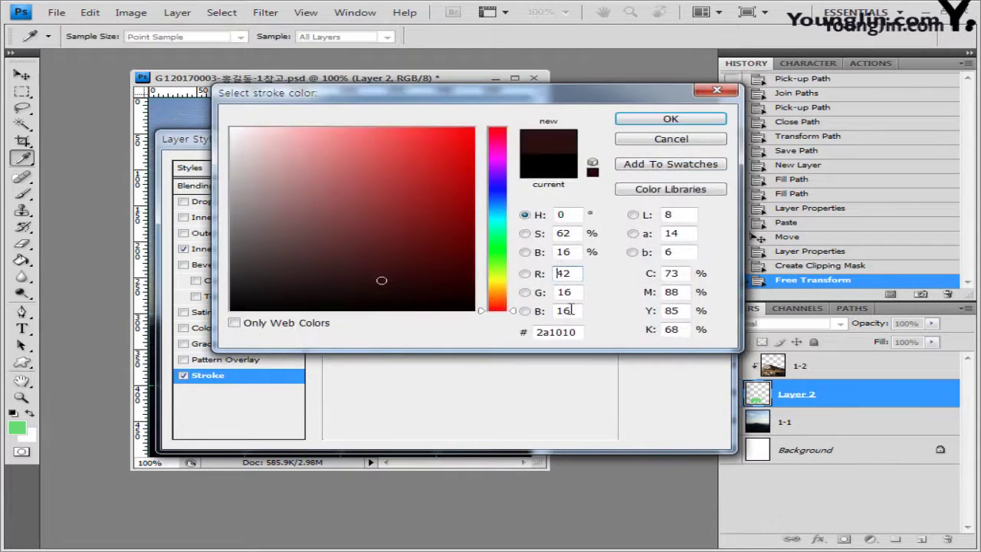
double_click(558, 332)
text(ff6600)
click(682, 122)
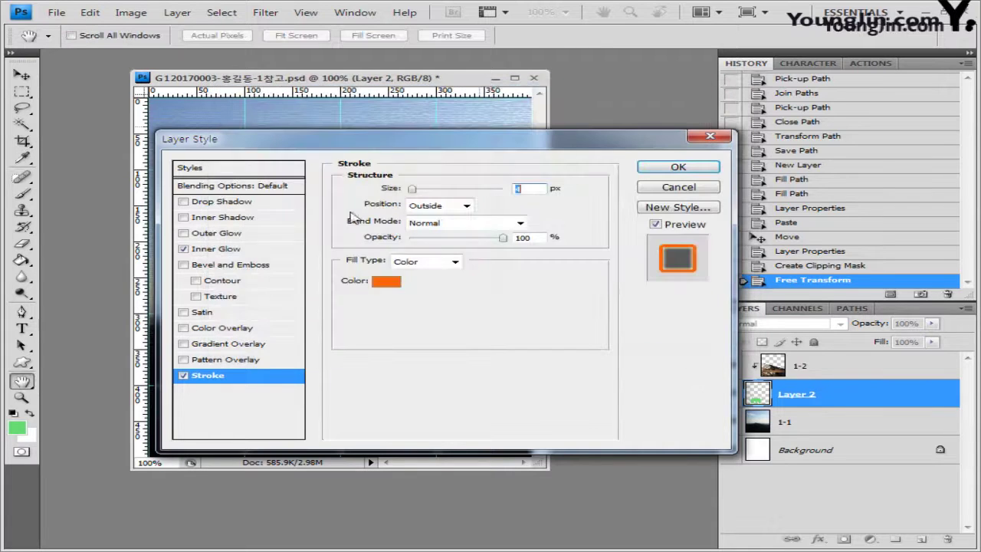
click(706, 171)
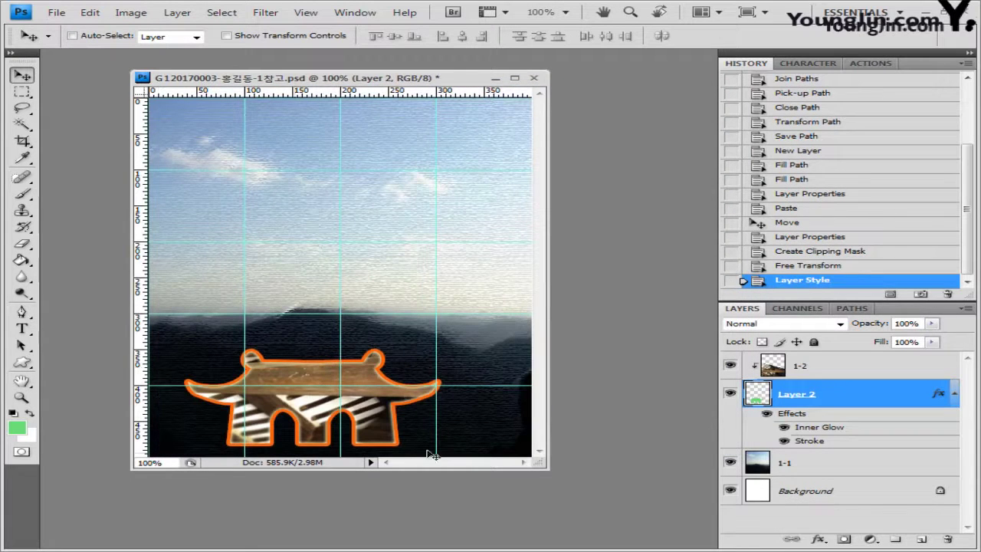
Open 1급-3.jpg from the image folder, enlarge its window and move it left, with Magic Wand active
key(w)
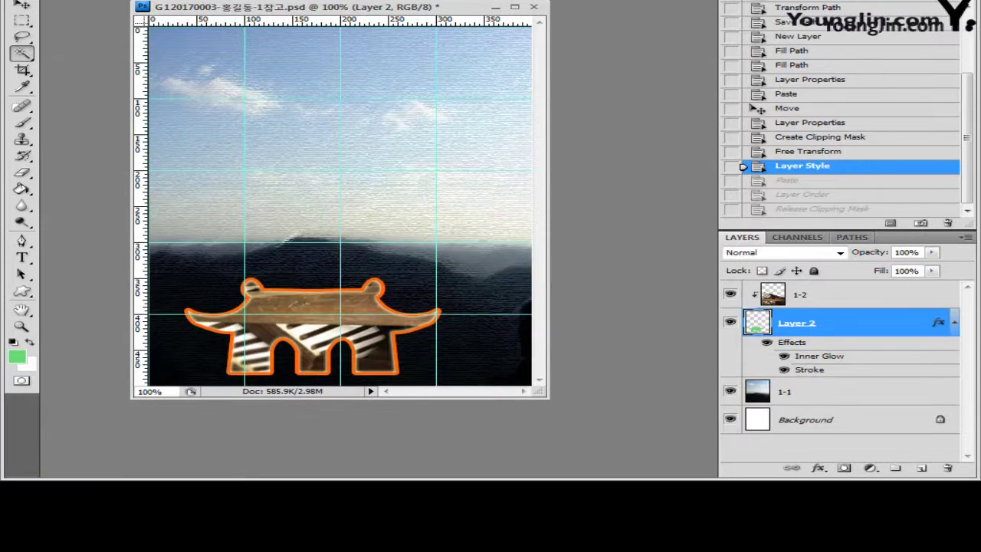
click(60, 440)
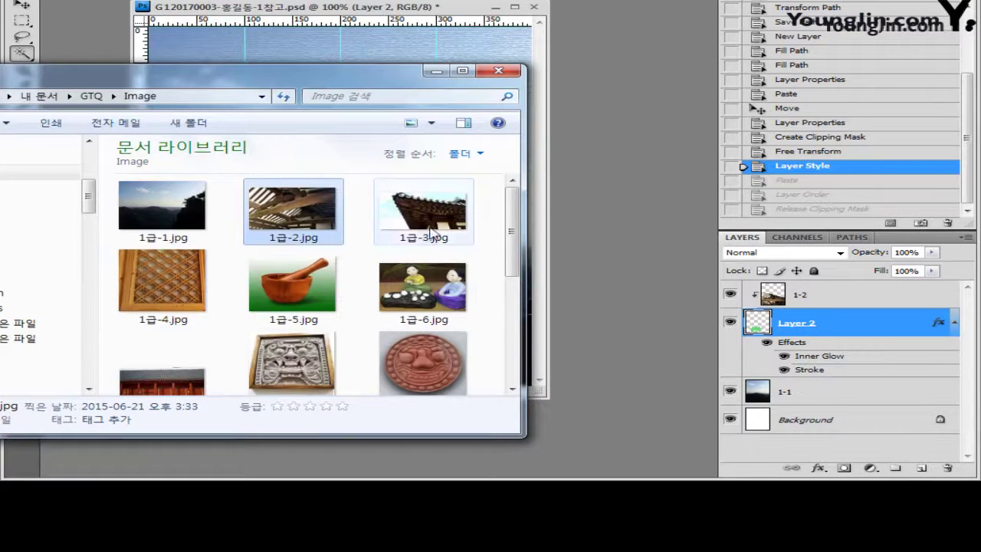
drag(425, 230, 629, 306)
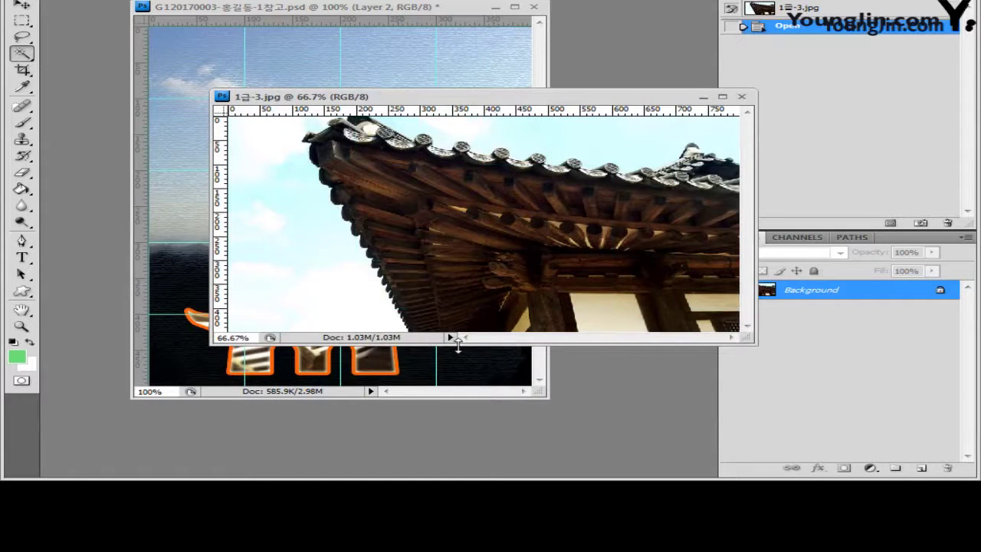
drag(457, 345, 452, 435)
drag(427, 100, 399, 100)
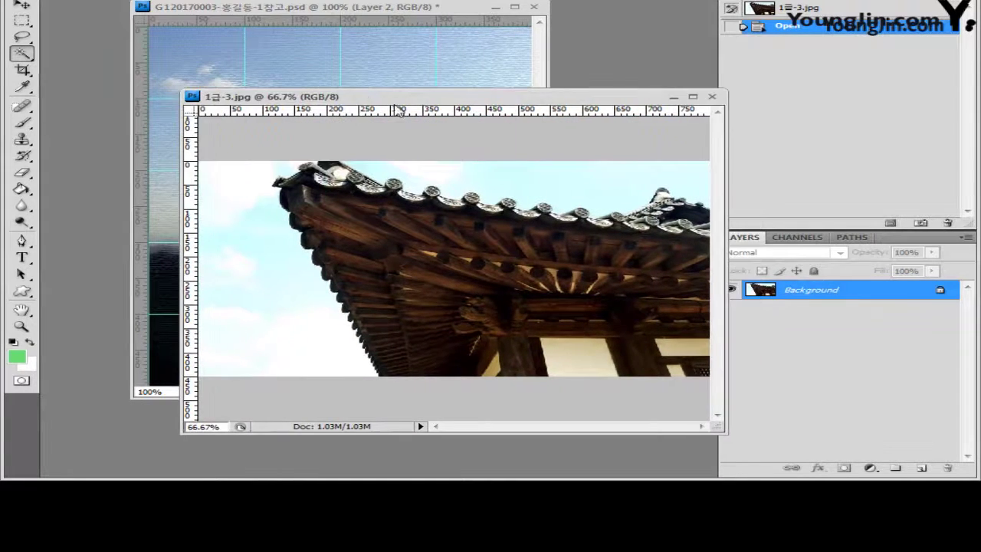
alt+click(26, 54)
Magic-wand select all sky areas around the roof, then invert the selection to isolate the roof
click(255, 197)
shift+click(270, 246)
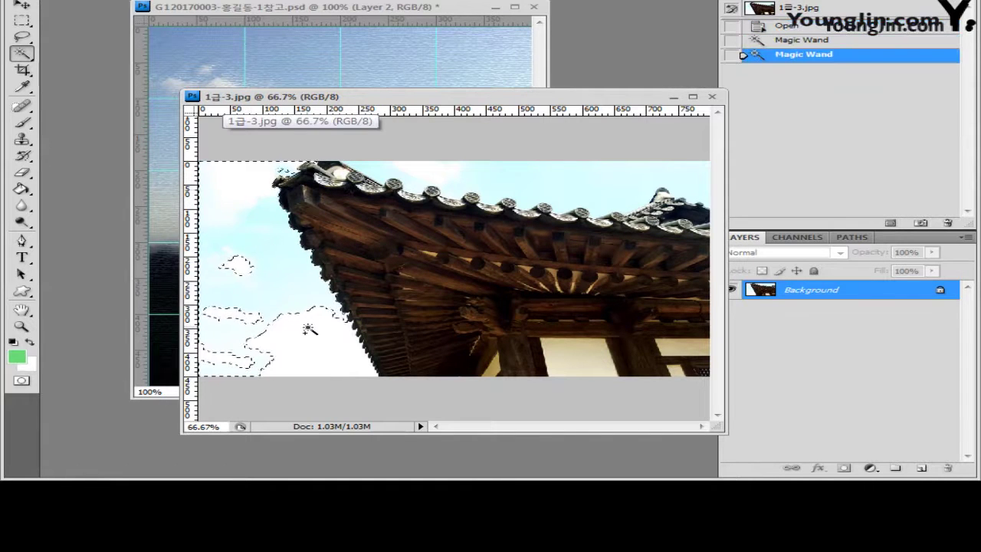
shift+click(297, 328)
shift+click(454, 181)
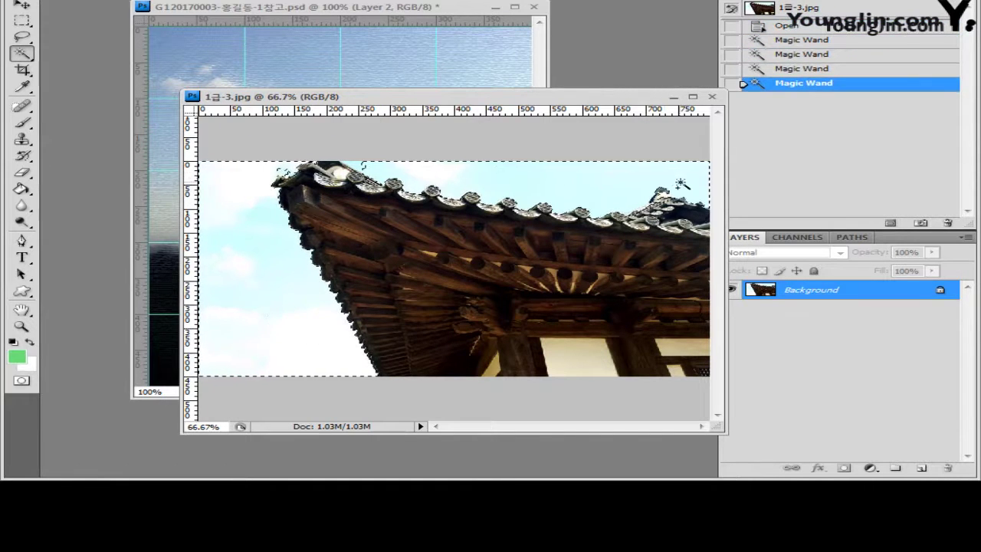
shift+click(282, 170)
shift+click(280, 173)
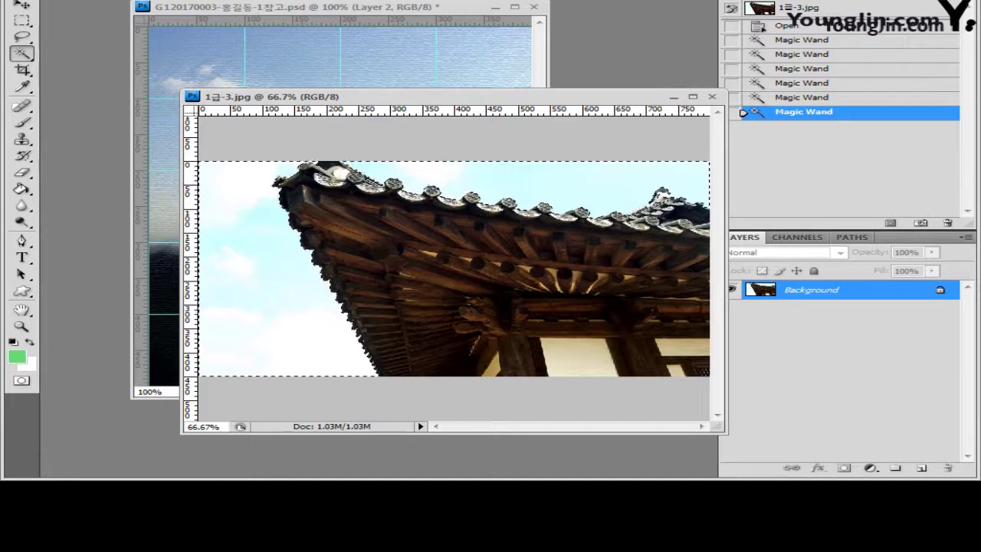
click(230, 0)
click(253, 4)
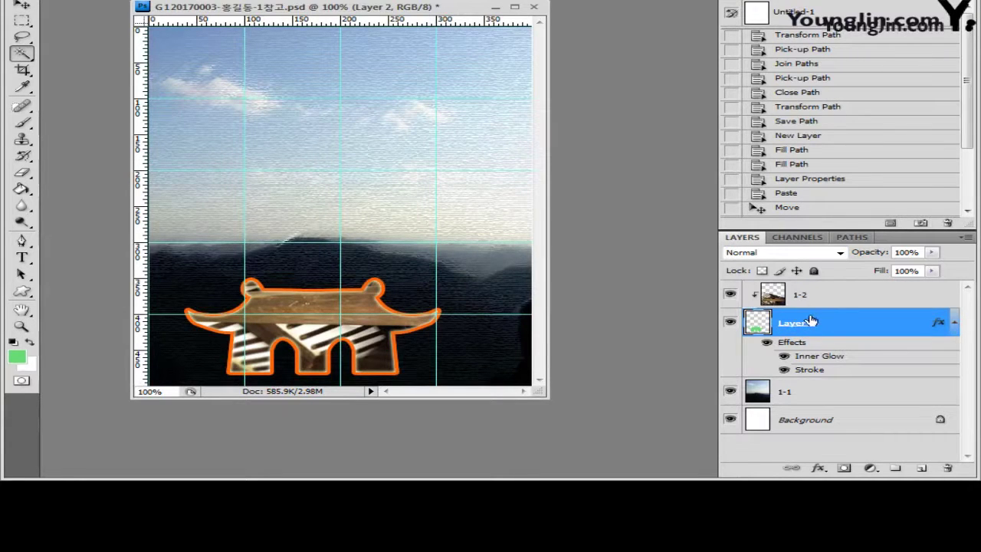
Paste the roof above layer 1-2, name it 1-3, and flip it into the upper right
click(802, 295)
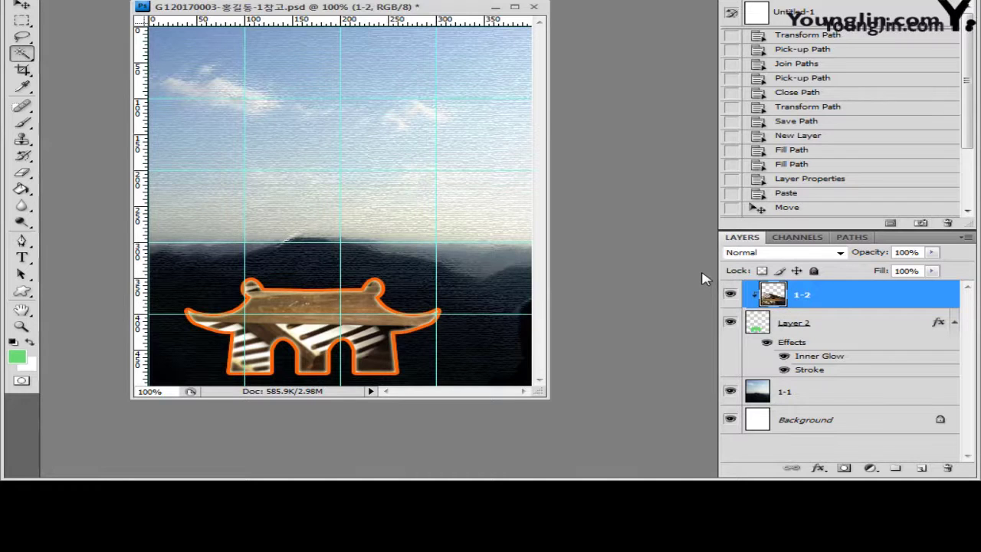
key(ctrl+v)
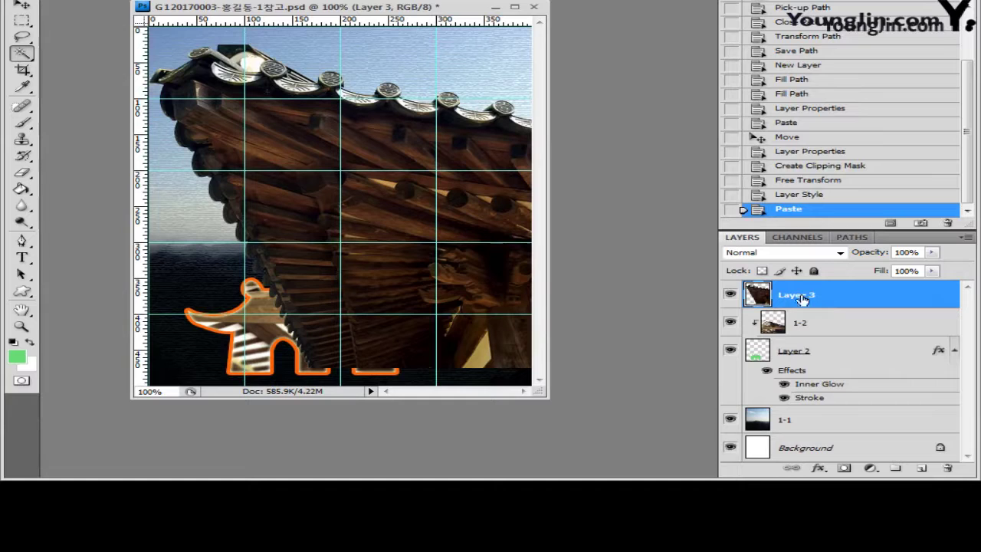
double_click(802, 299)
text(1-3)
key(Return)
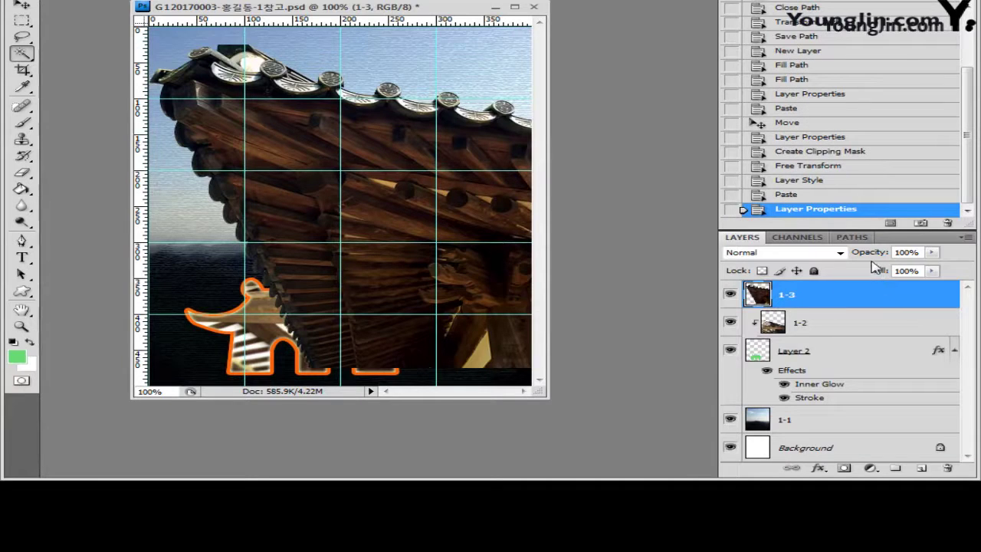
key(ctrl+t)
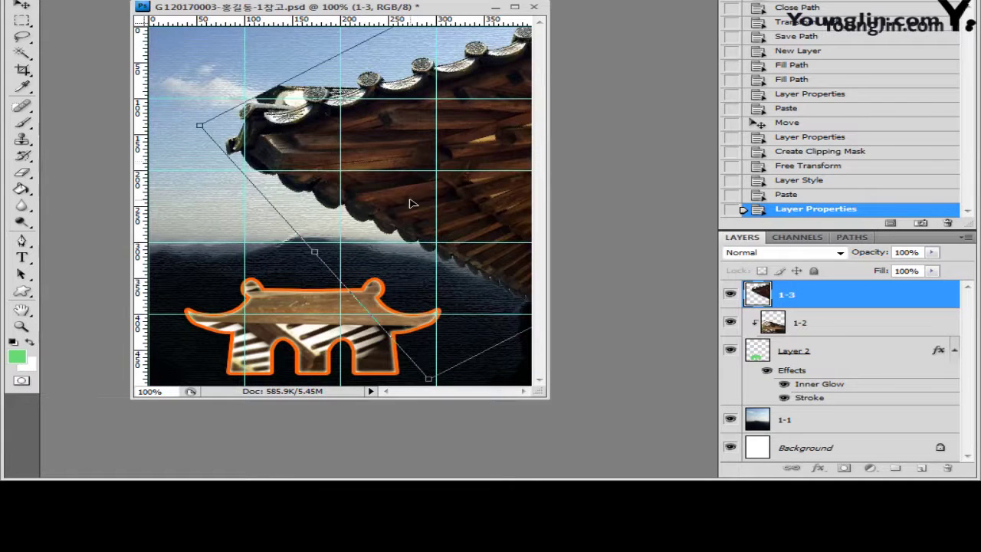
key(Return)
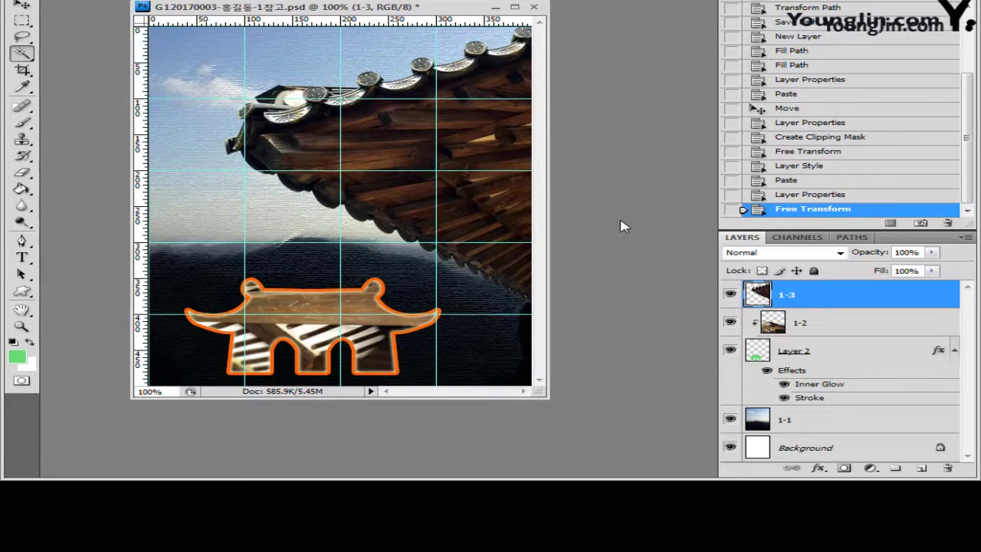
Add an Outer Glow with 15 px size to the 1-3 roof layer
click(819, 469)
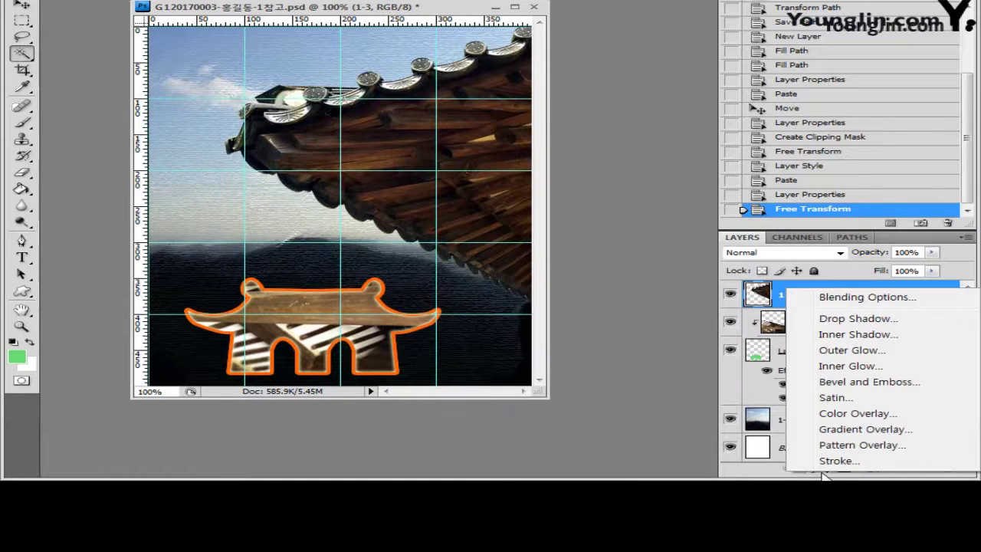
click(870, 353)
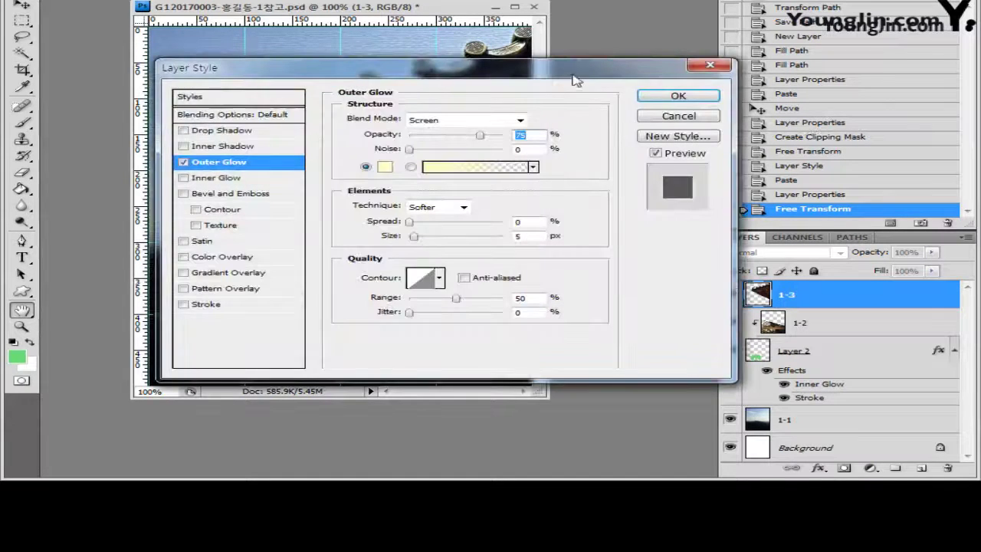
drag(572, 76, 785, 119)
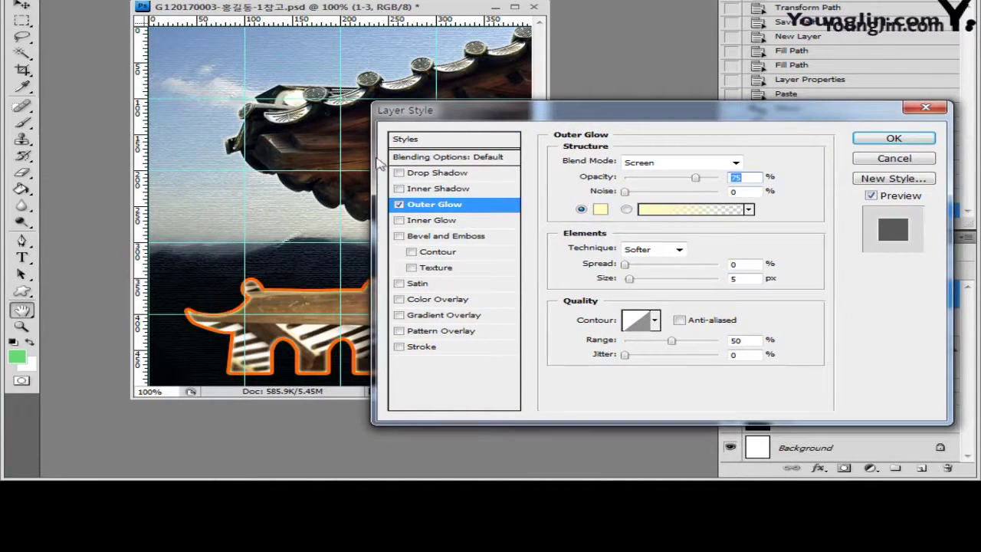
double_click(733, 279)
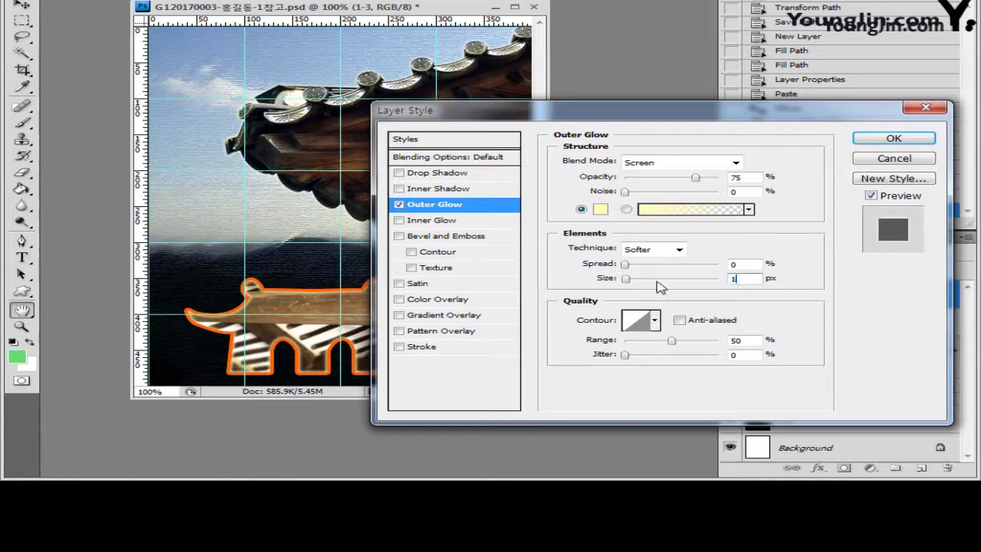
text(15)
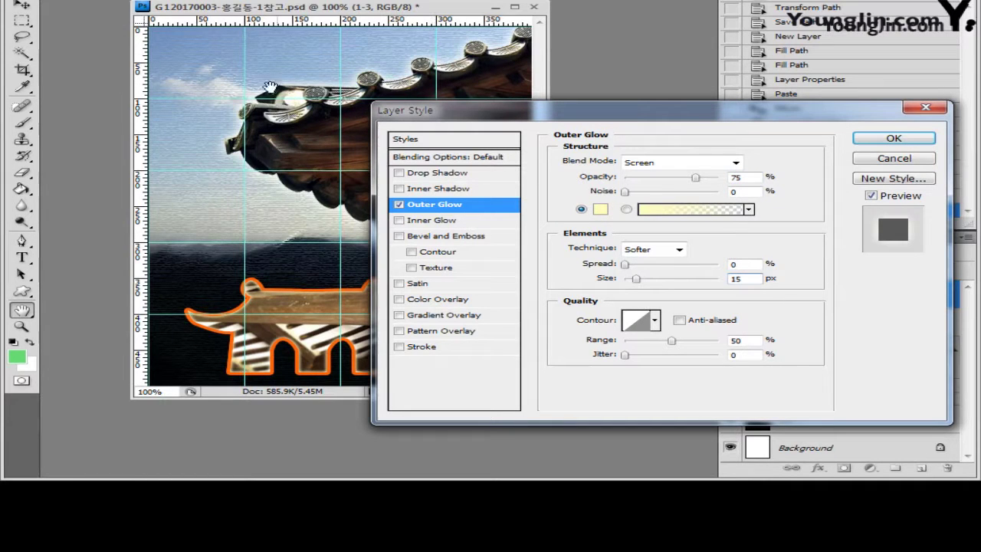
click(895, 139)
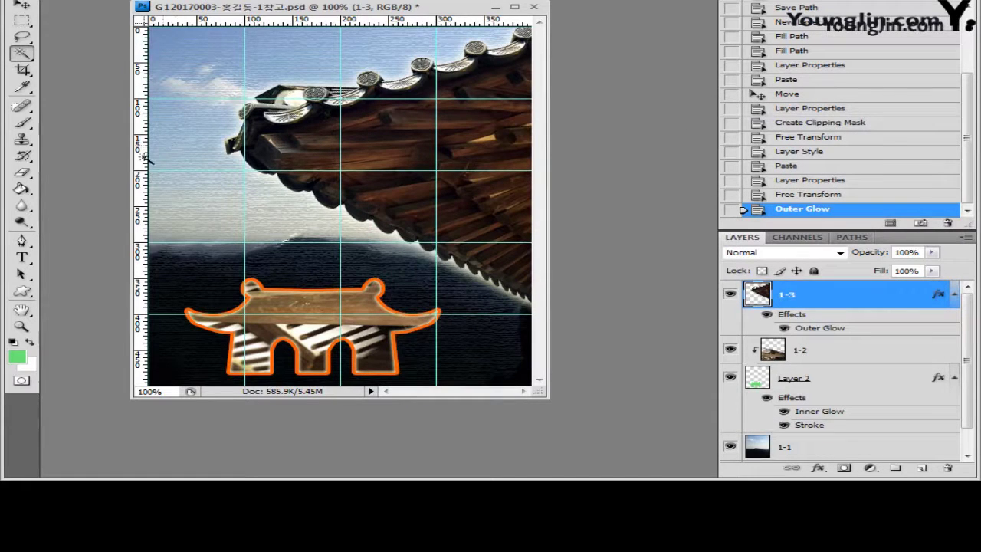
Load the Tiles set into the Custom Shape picker and draw a tile shape at the left edge
click(23, 291)
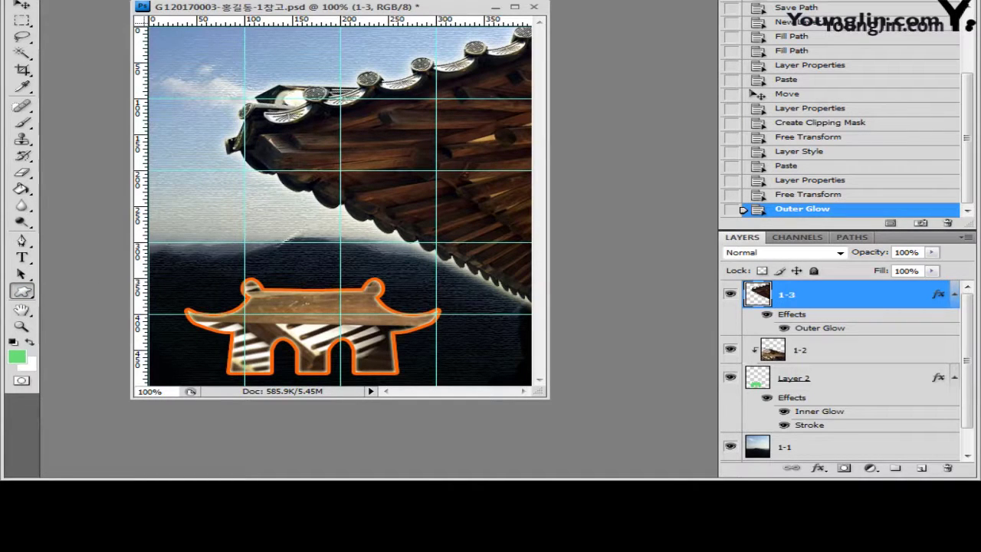
click(539, 2)
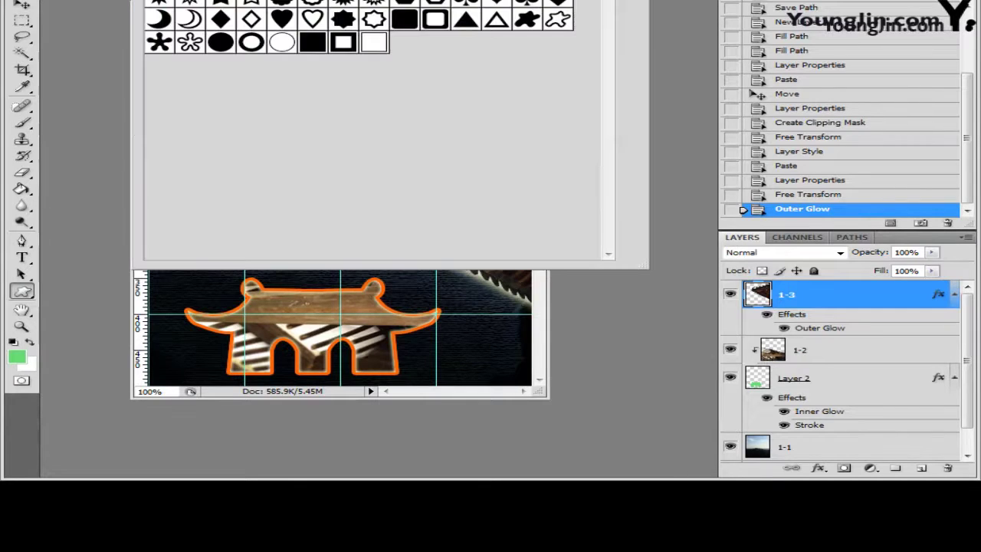
click(635, 2)
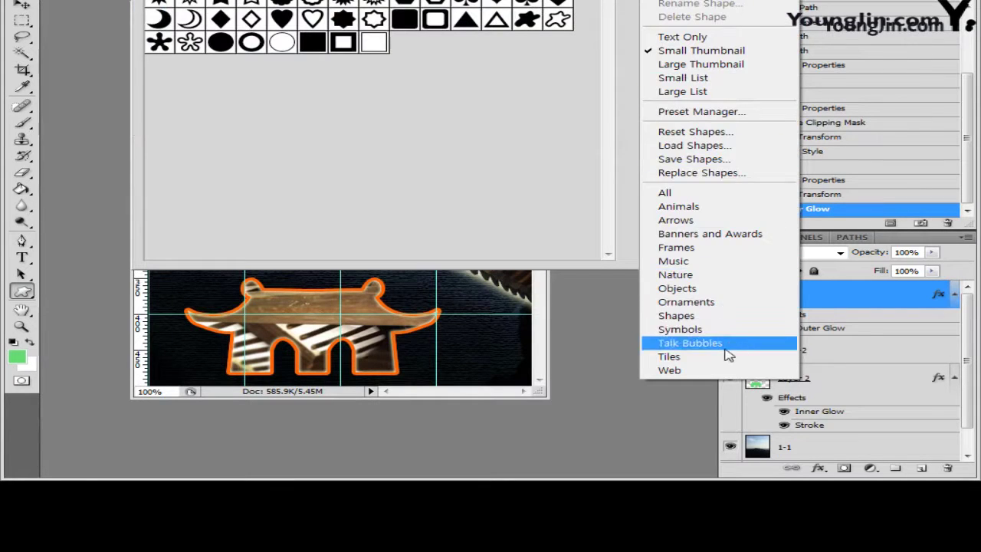
click(723, 355)
click(414, 150)
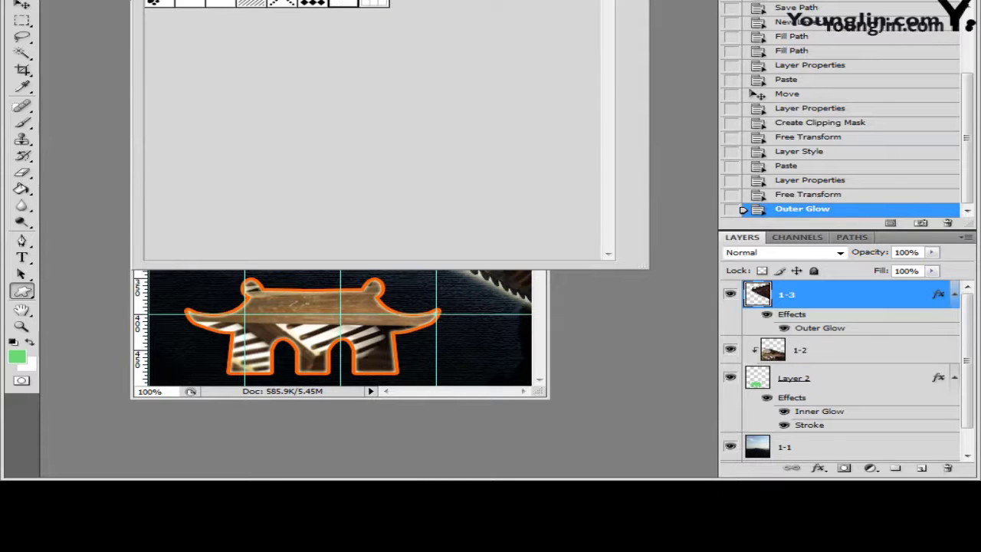
click(647, 3)
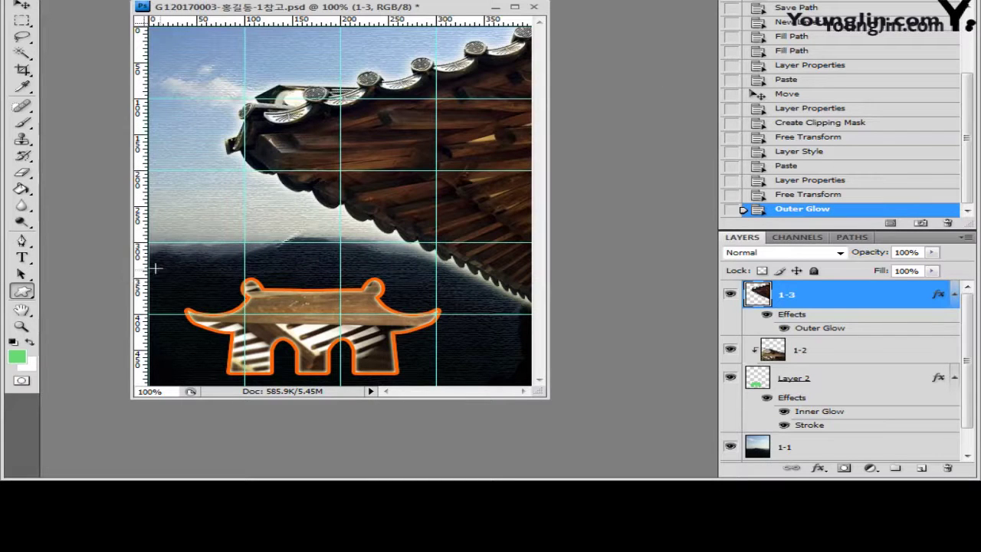
drag(151, 266, 244, 309)
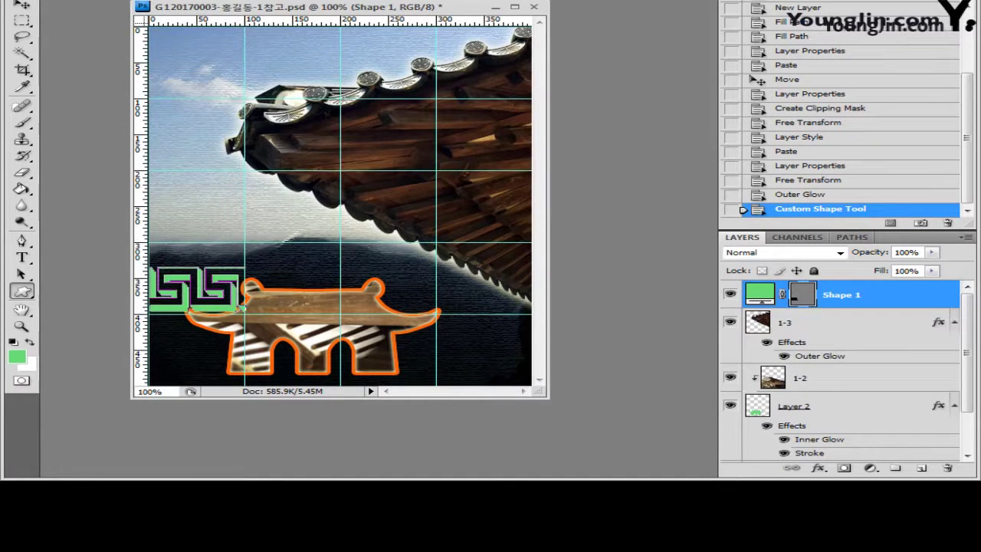
Change the tile shape's fill to light grey 204,204,204
double_click(760, 294)
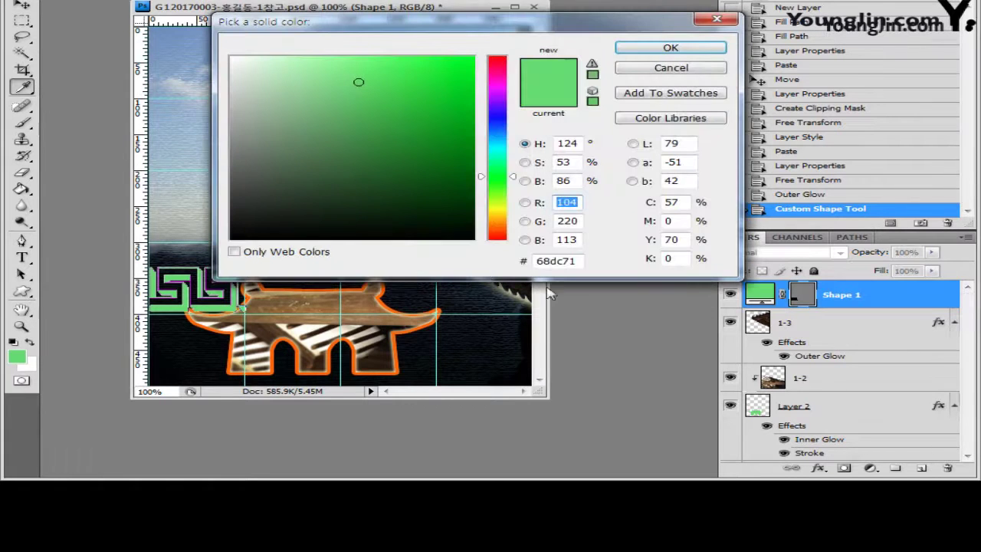
click(611, 227)
click(684, 48)
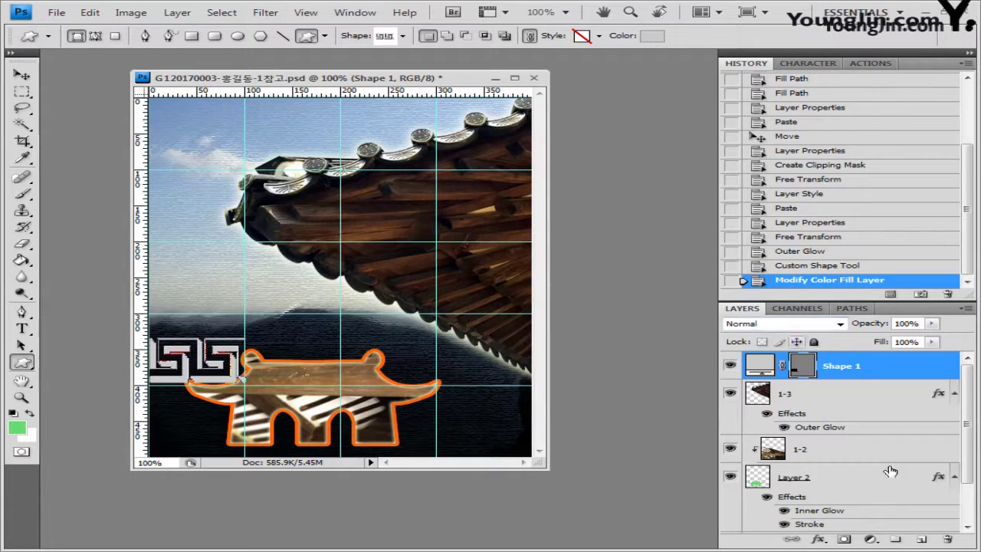
Move the Shape 1 layer below Layer 2 and target its vector mask
click(955, 478)
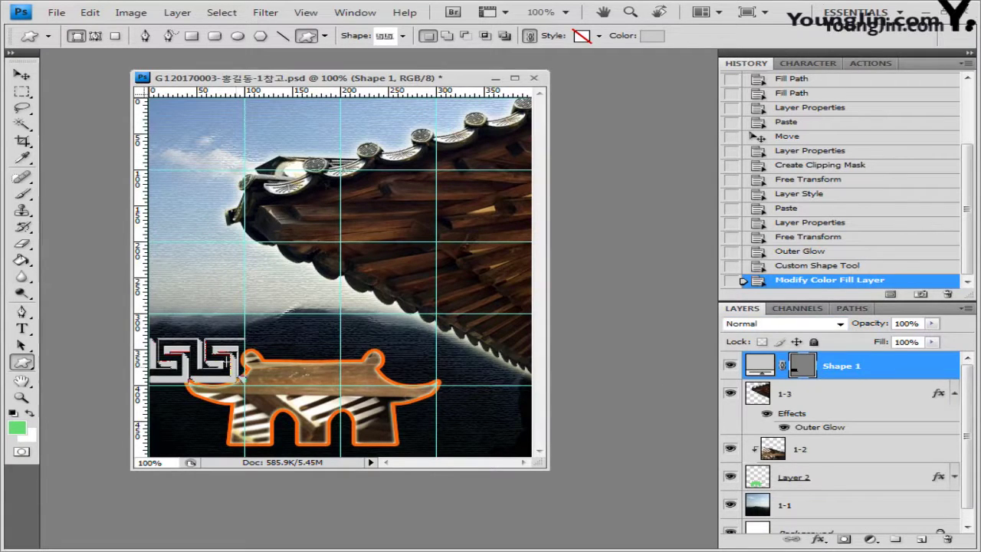
drag(853, 366, 753, 475)
click(799, 476)
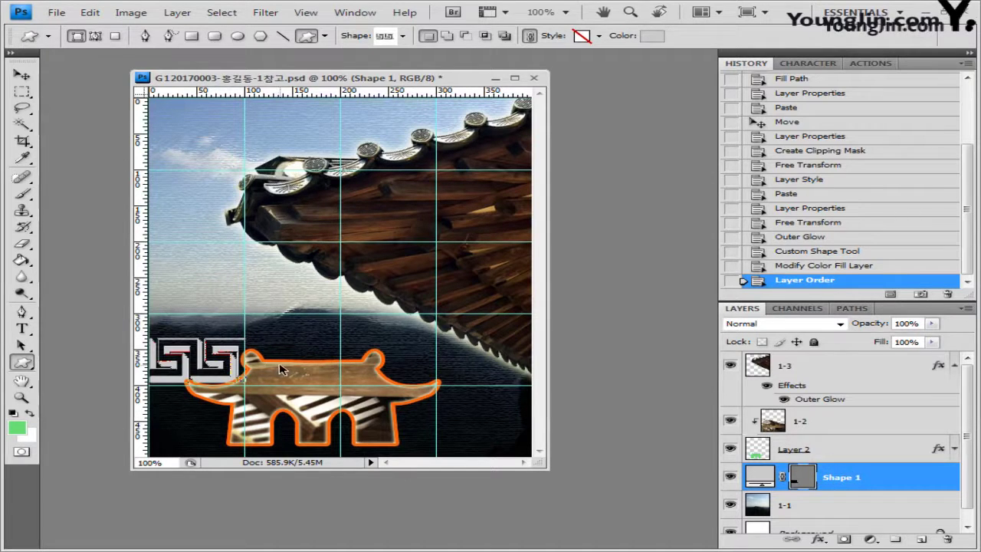
Stretch the tile shape wider and flatter with Free Transform
key(ctrl+t)
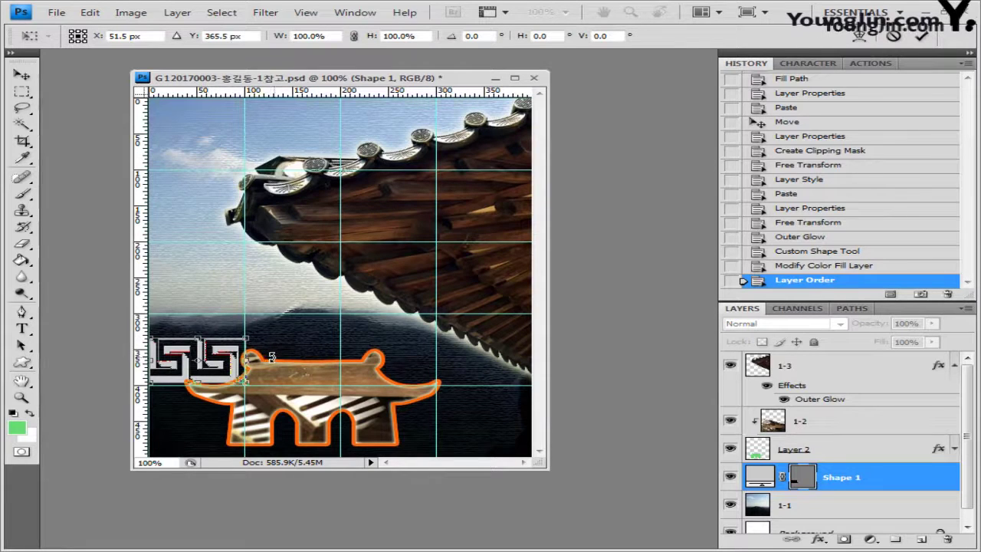
drag(245, 359, 253, 357)
key(Return)
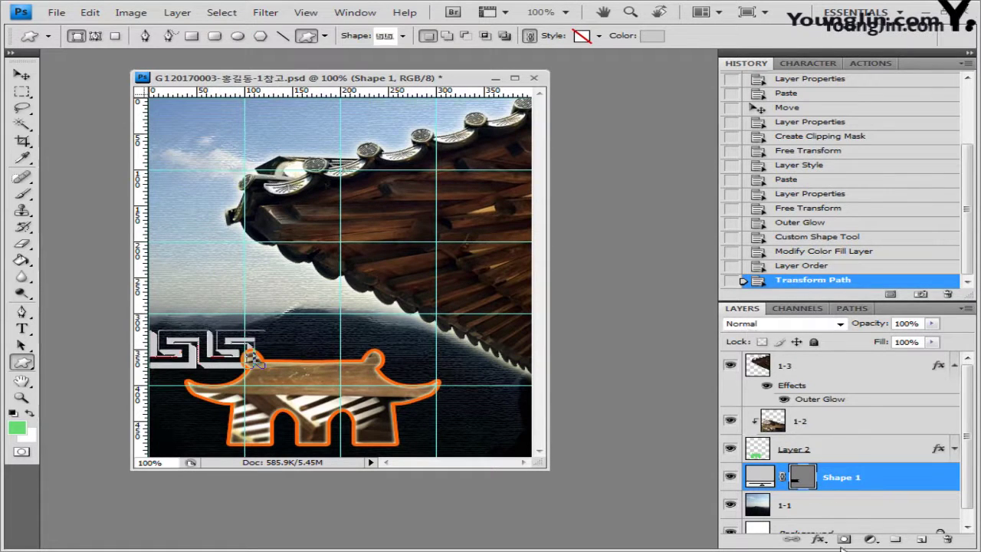
Add an Inner Shadow to Shape 1 and duplicate it as Shape 1 copy
click(819, 540)
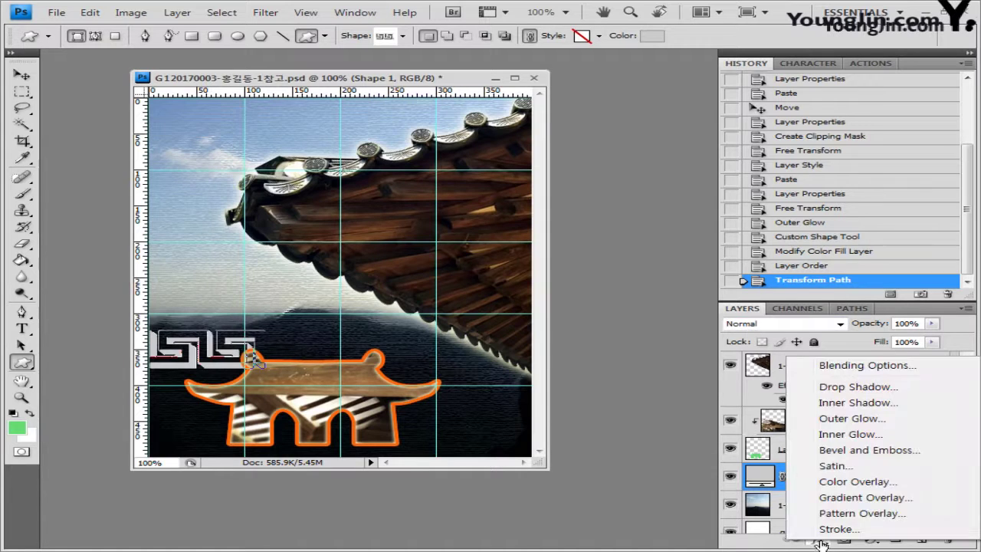
click(872, 404)
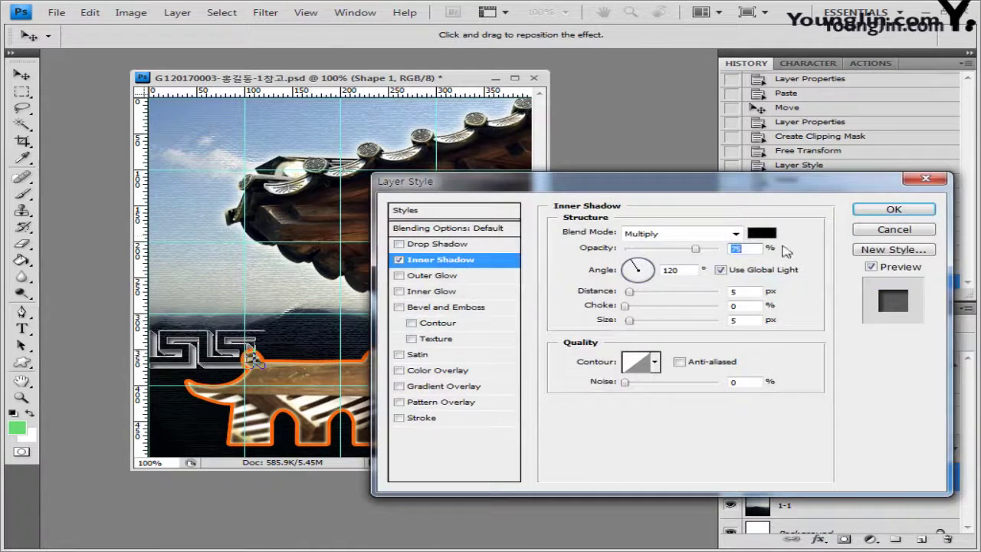
click(901, 212)
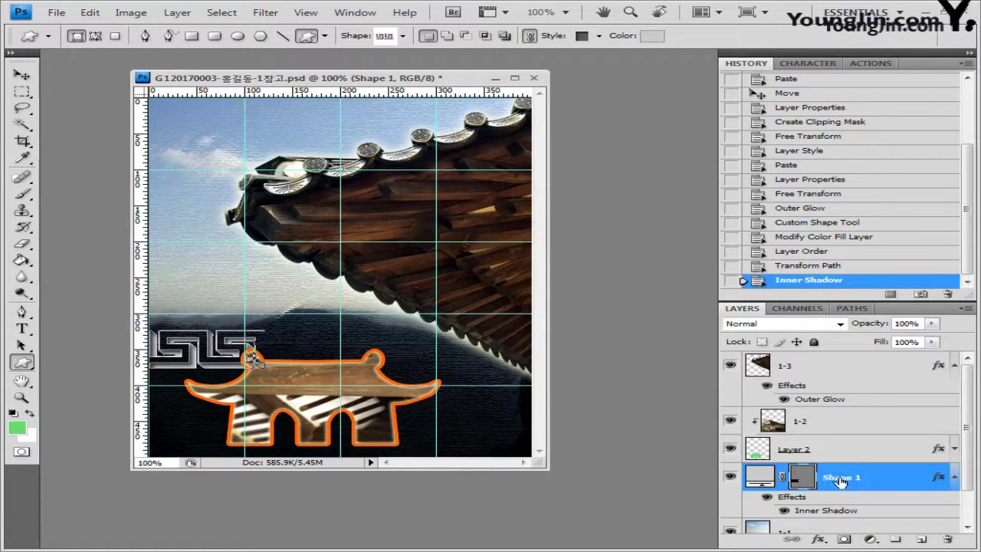
key(ctrl+j)
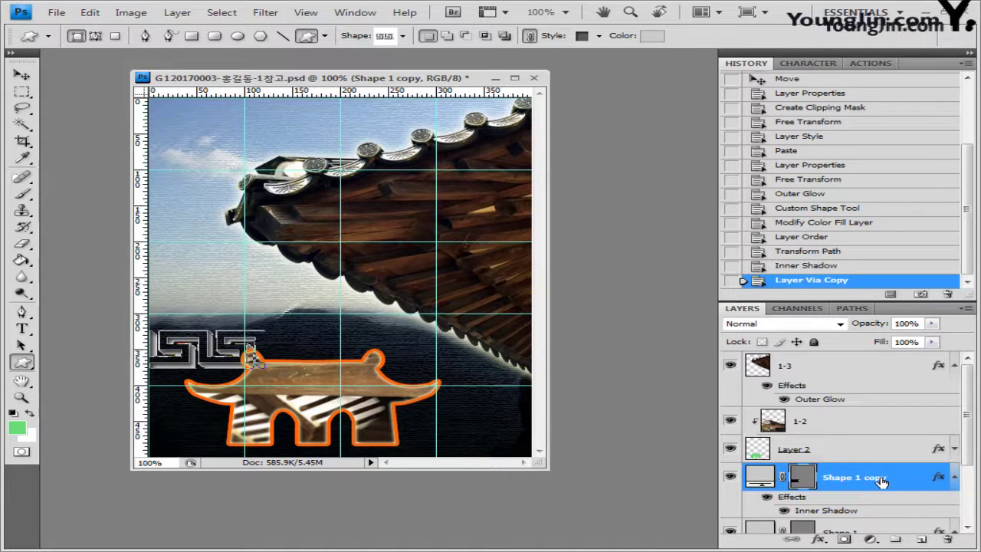
Raise Shape 1 copy to the top, move it to the lower right, and enlarge and mirror it
drag(882, 481, 872, 354)
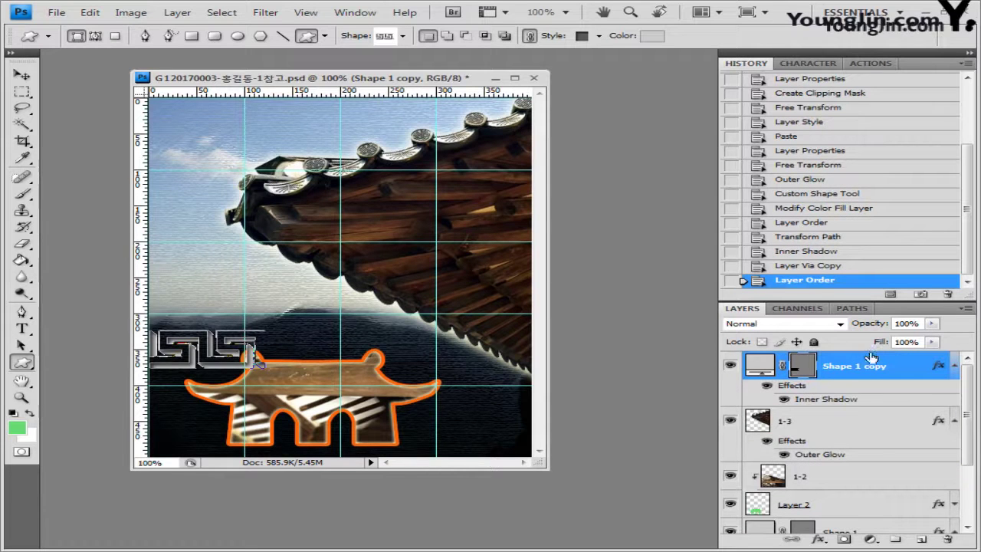
key(v)
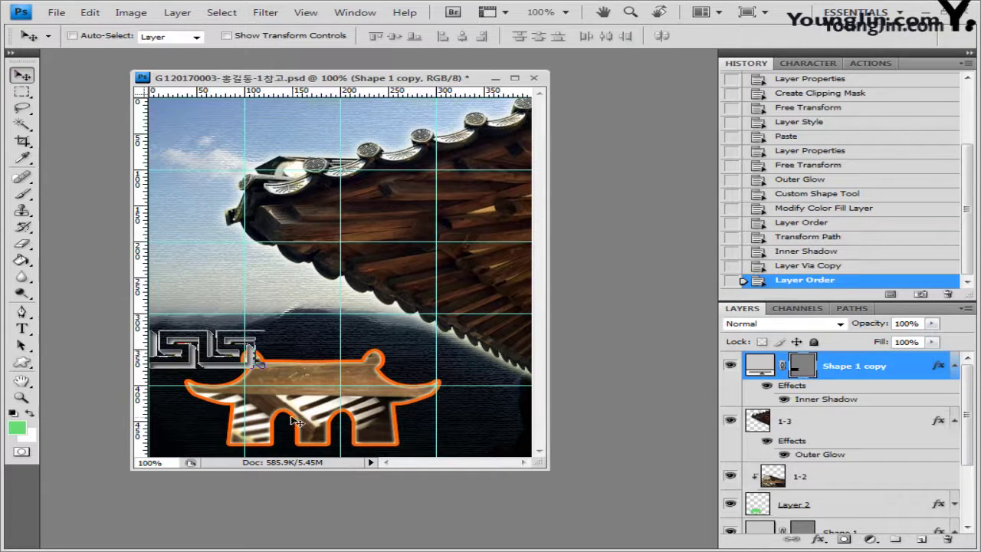
drag(230, 363, 472, 435)
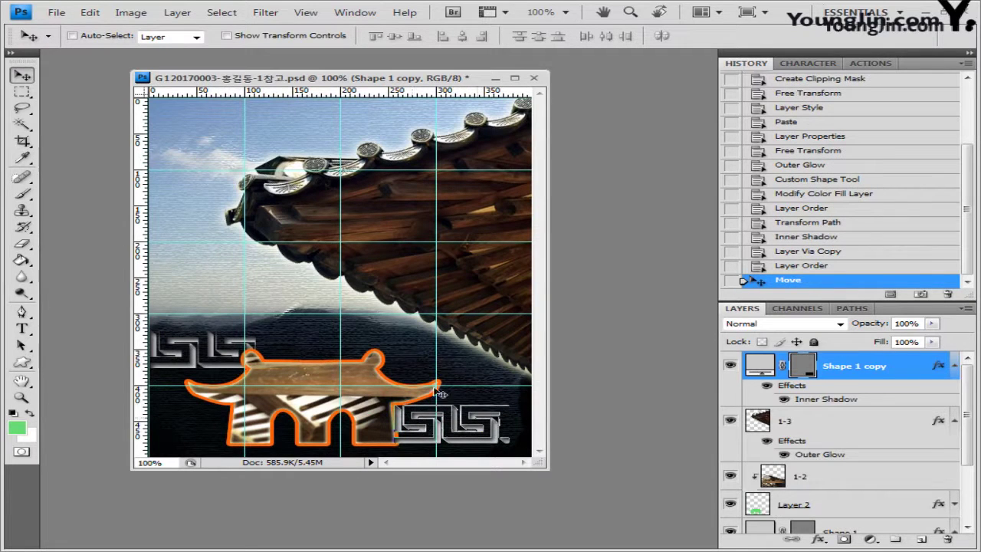
key(ctrl+t)
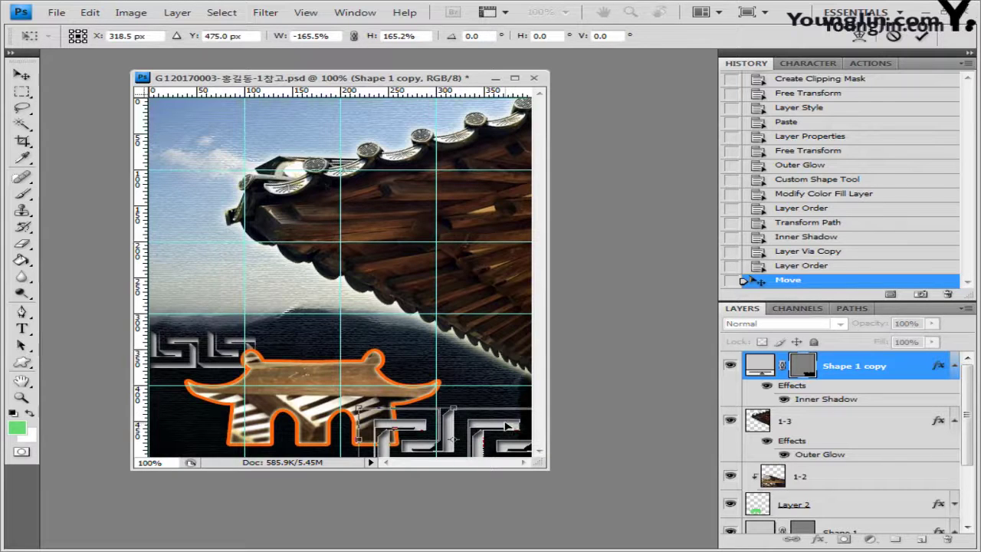
key(Return)
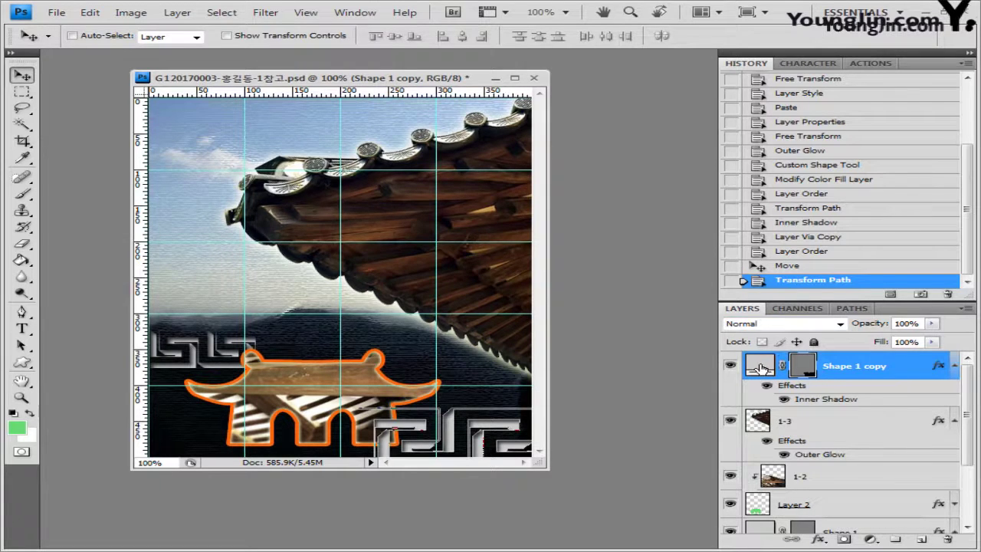
Recolour the Shape 1 copy fill light blue, 99ccff
double_click(759, 368)
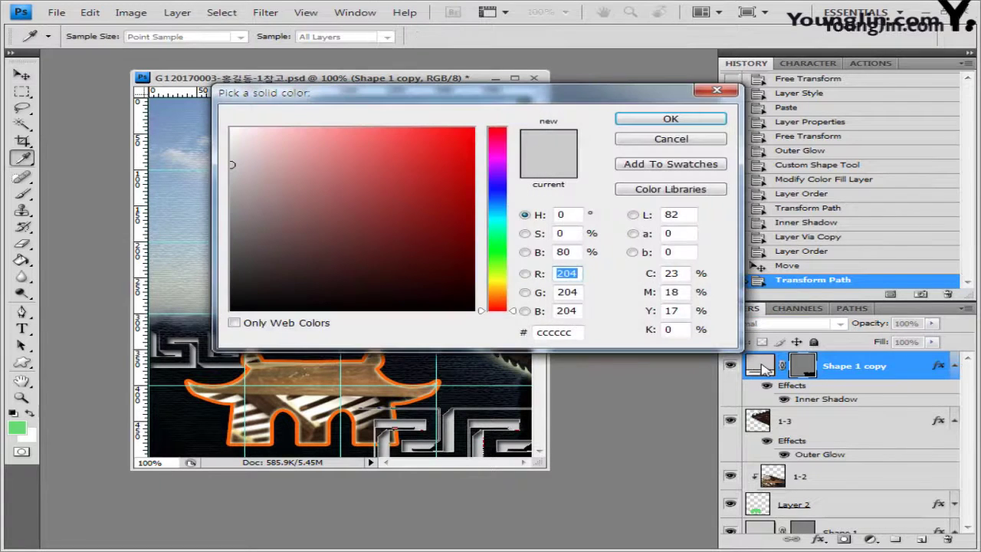
double_click(571, 332)
text(99ccff)
click(670, 119)
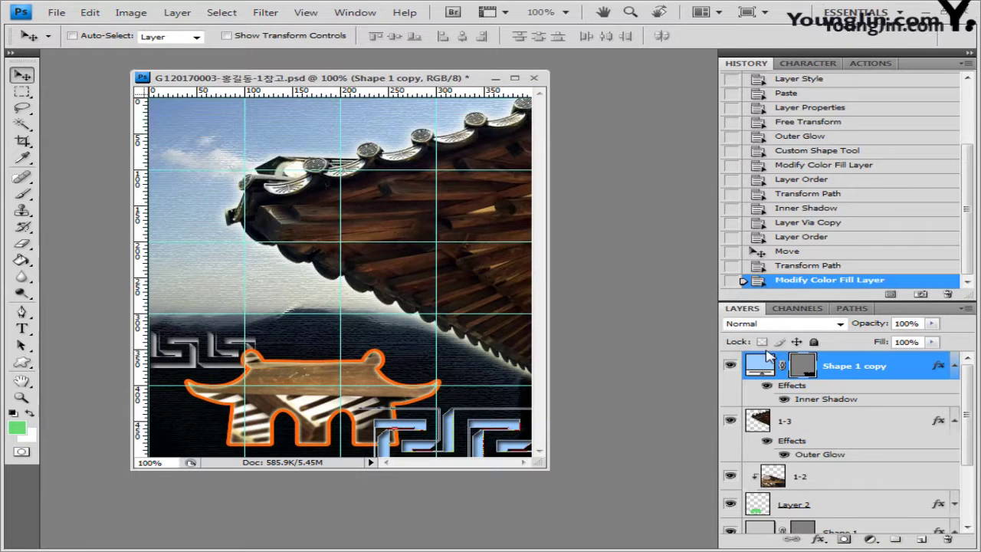
click(22, 363)
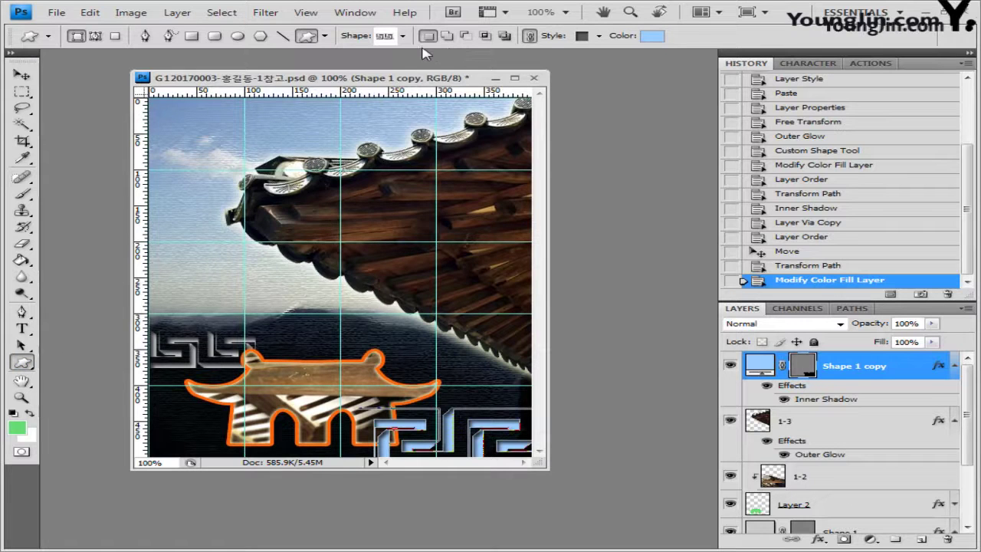
Load the Animals custom shape library and draw a bird shape above the roof frame
click(402, 36)
click(632, 60)
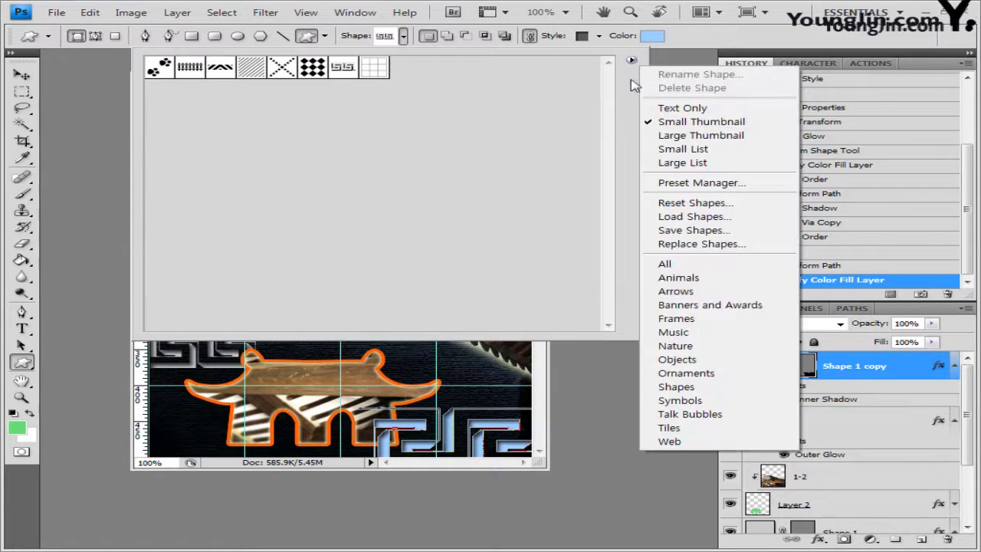
click(665, 278)
click(409, 224)
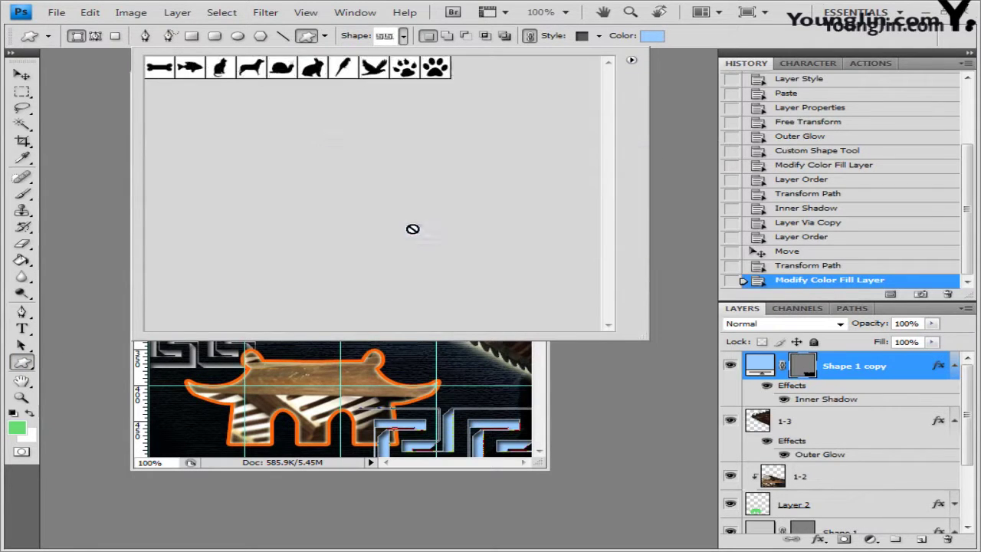
click(343, 67)
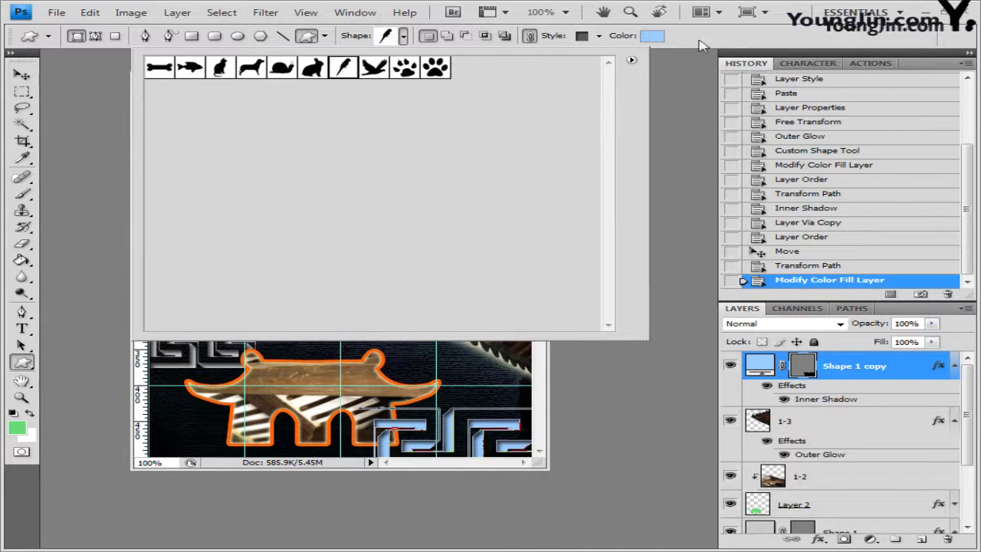
click(710, 35)
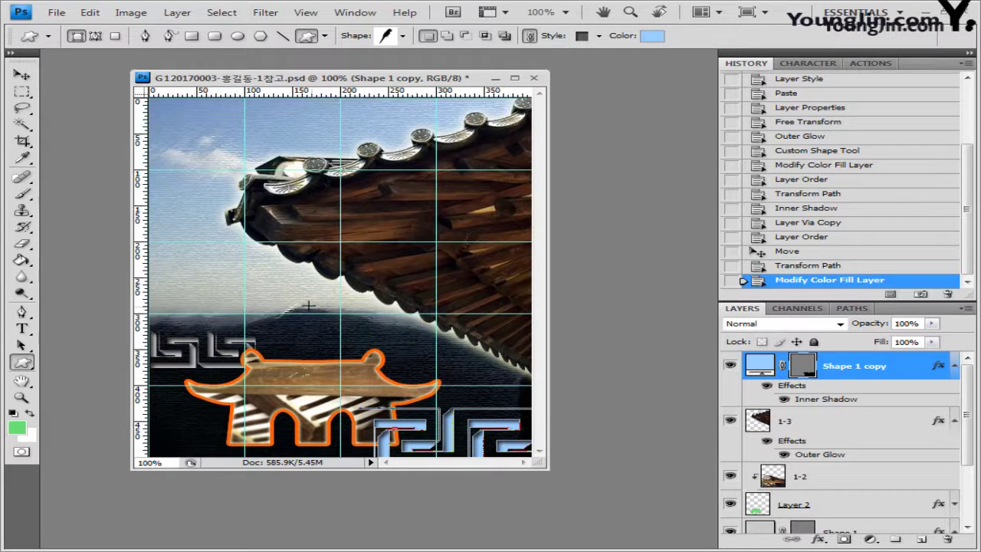
drag(308, 306, 342, 391)
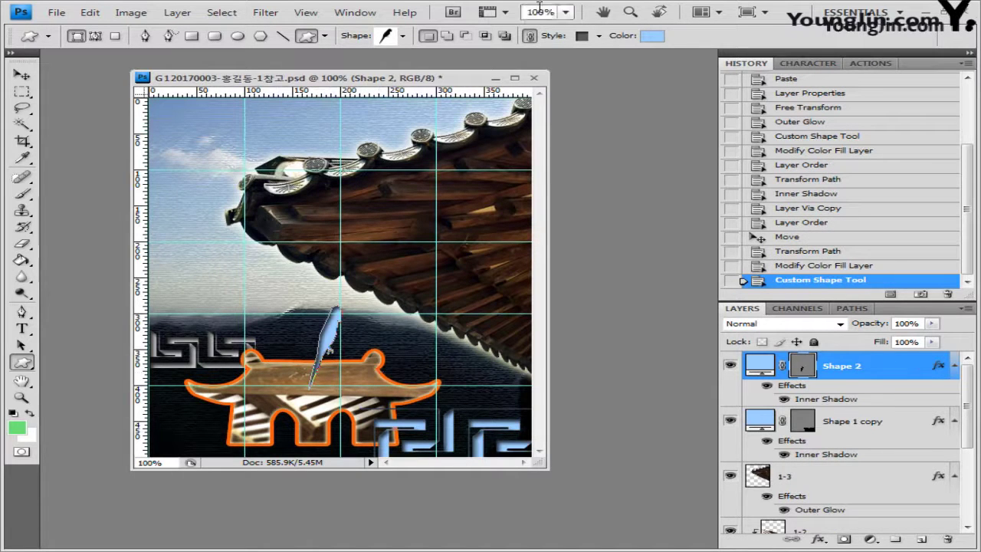
Set the bird's style to None, flip it horizontally and enlarge it onto the frame
click(600, 36)
click(495, 69)
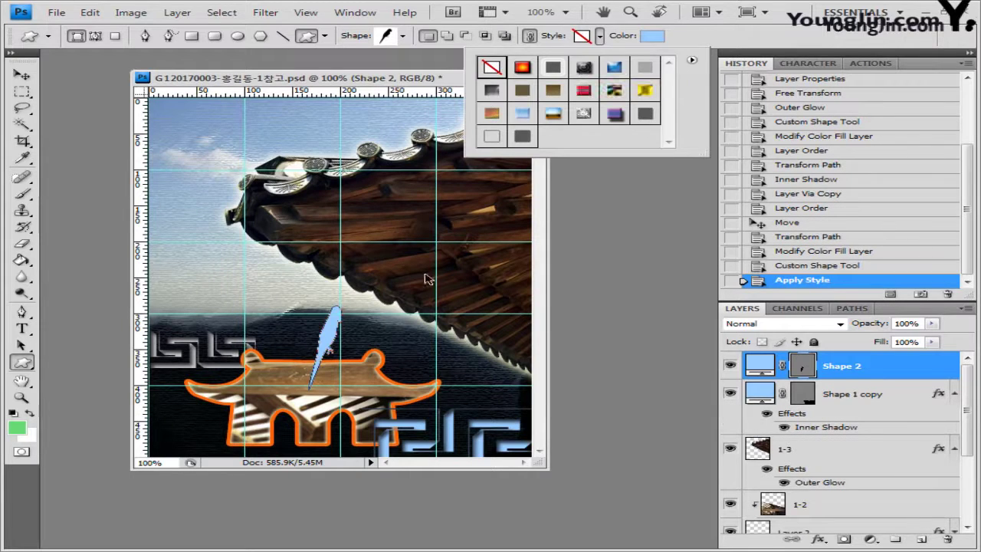
key(ctrl+t)
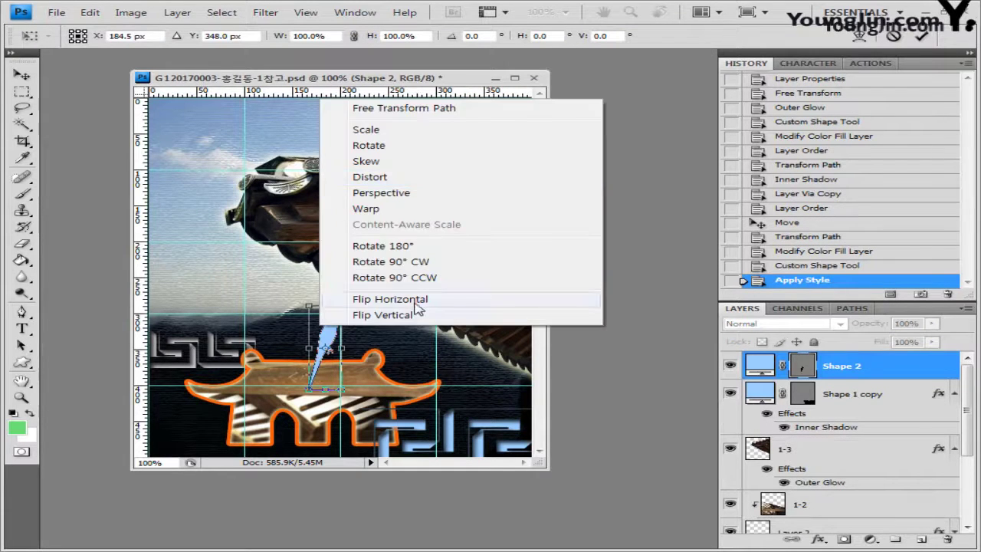
click(418, 308)
drag(343, 347, 325, 351)
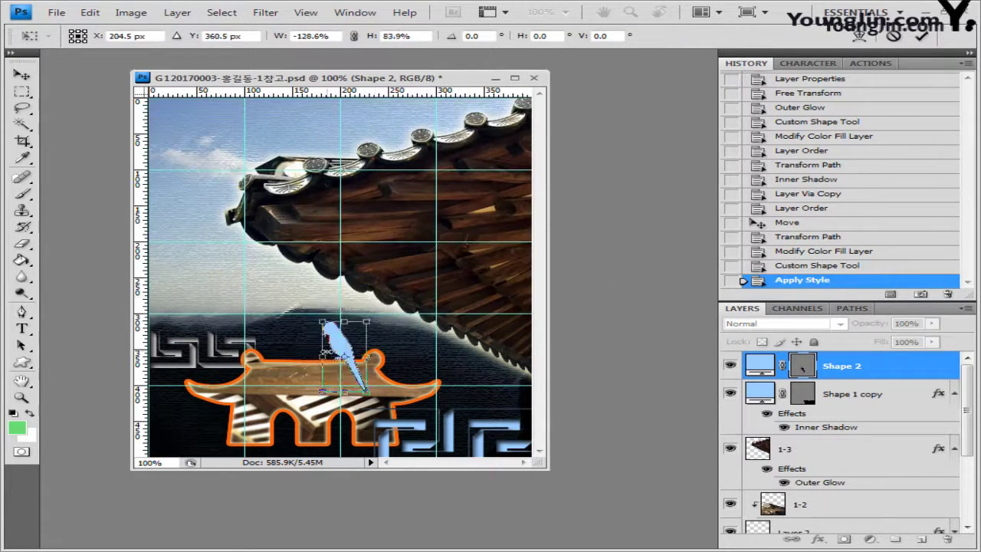
key(Return)
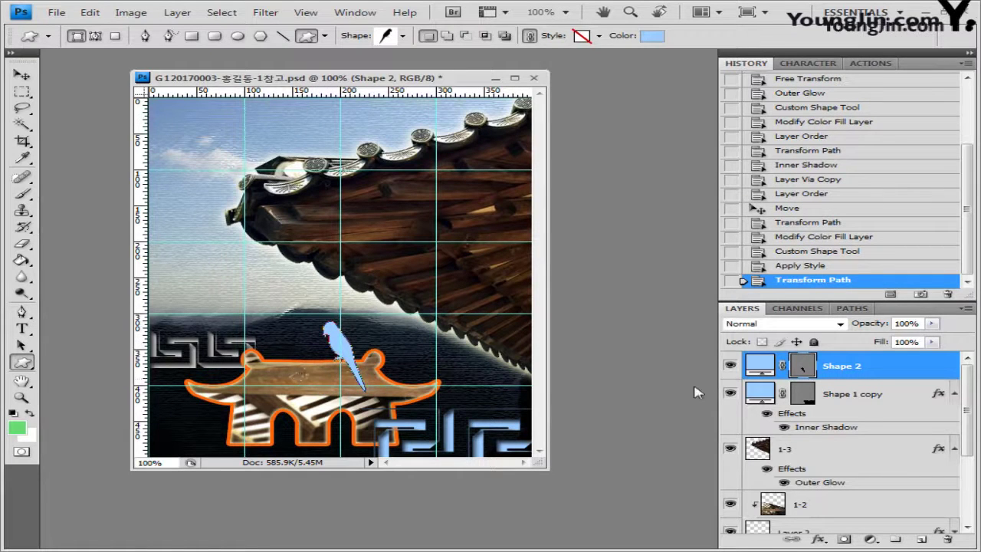
click(819, 540)
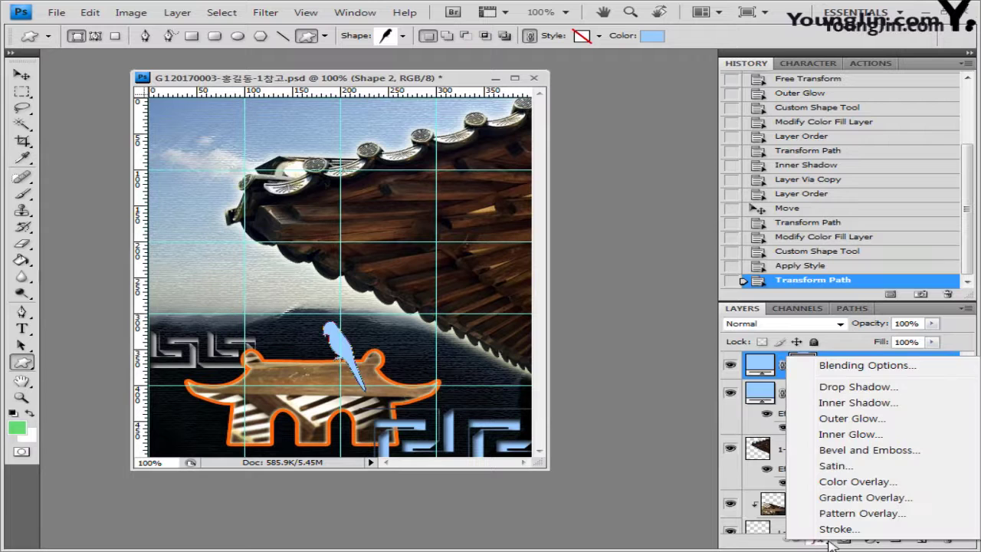
Add a Drop Shadow and a Gradient Overlay starting with colour 66cc99
click(865, 387)
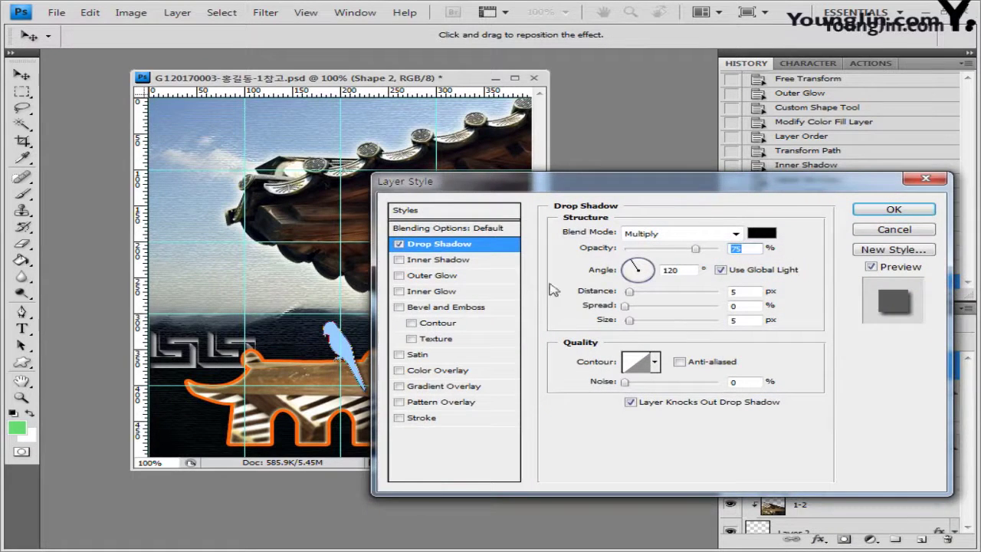
click(449, 387)
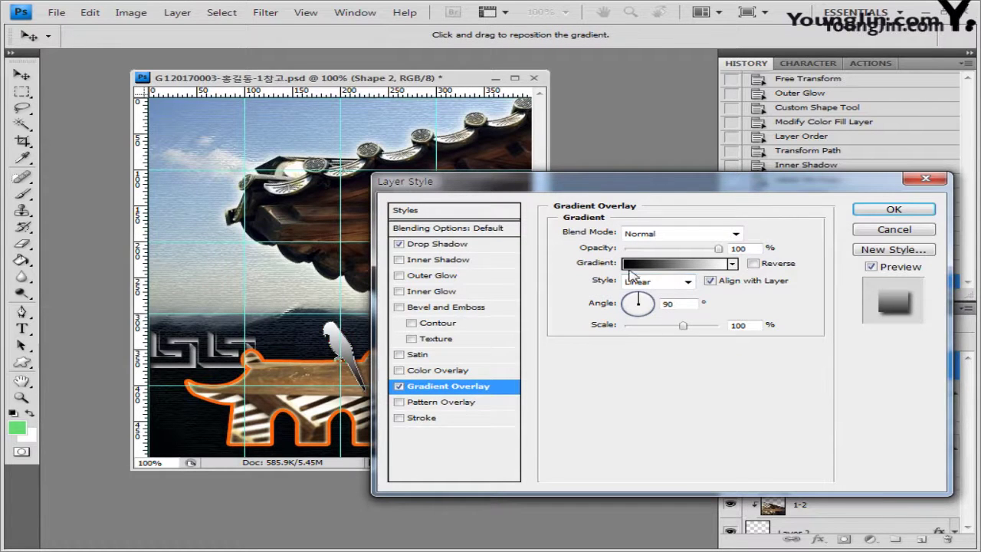
click(672, 264)
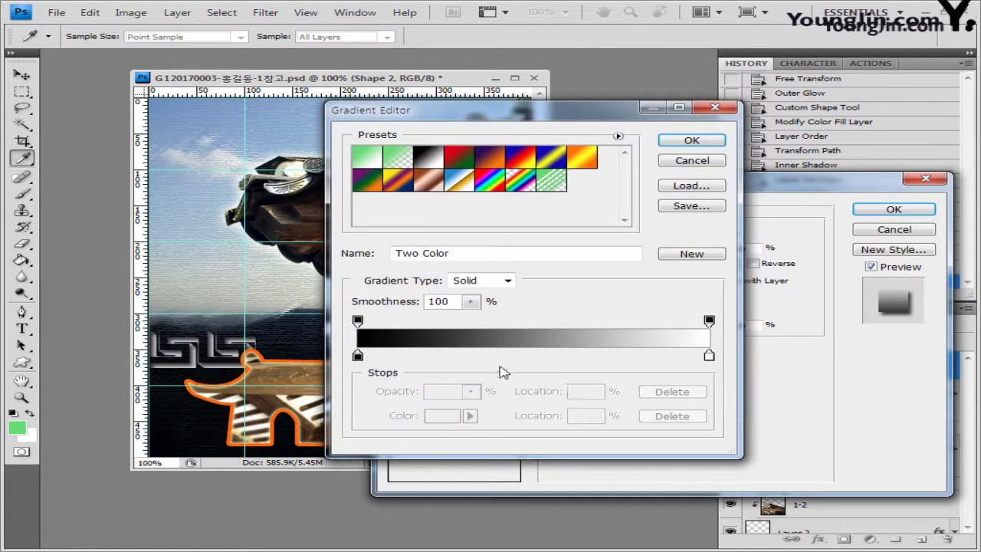
double_click(357, 355)
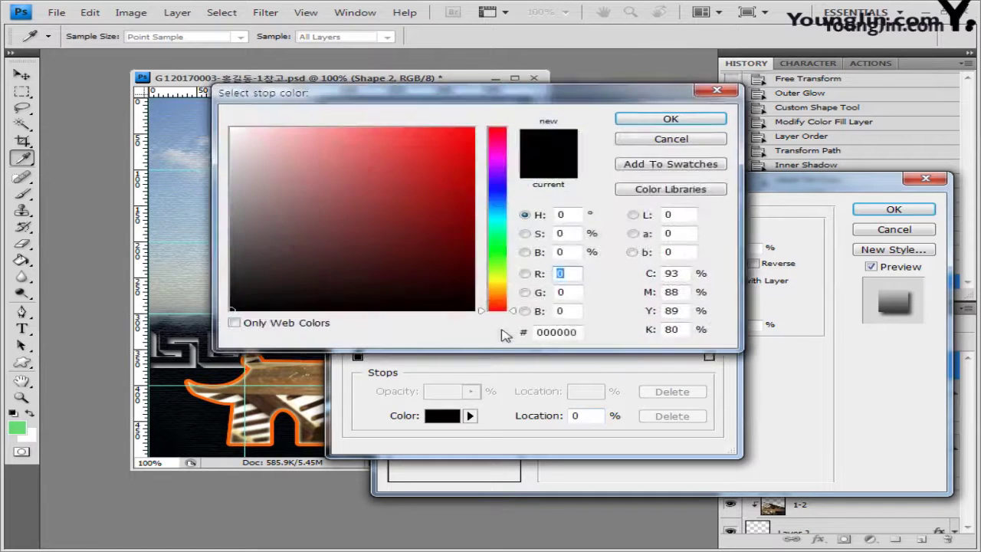
text(66cc99)
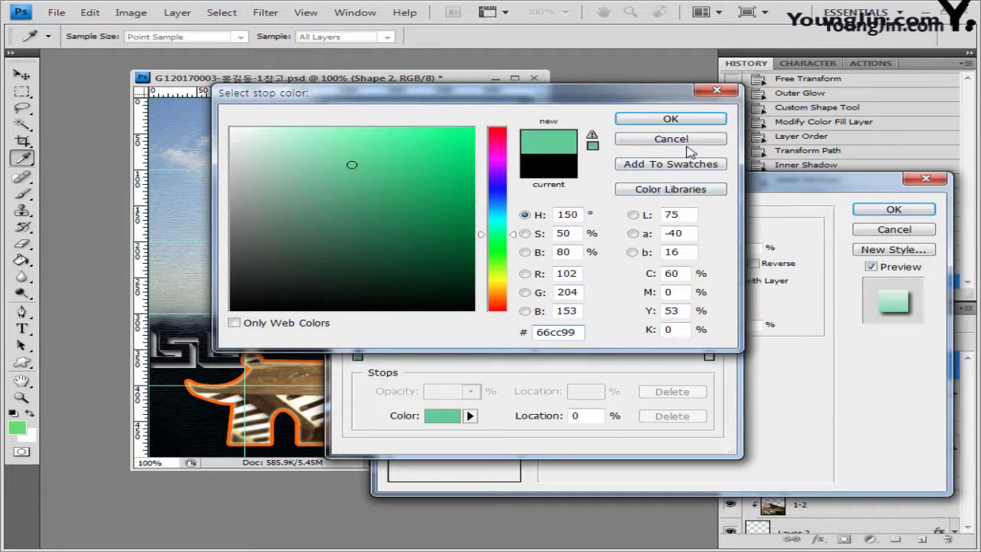
click(699, 120)
Set the gradient's end colour to ffffcc and apply the bird's layer style
double_click(709, 356)
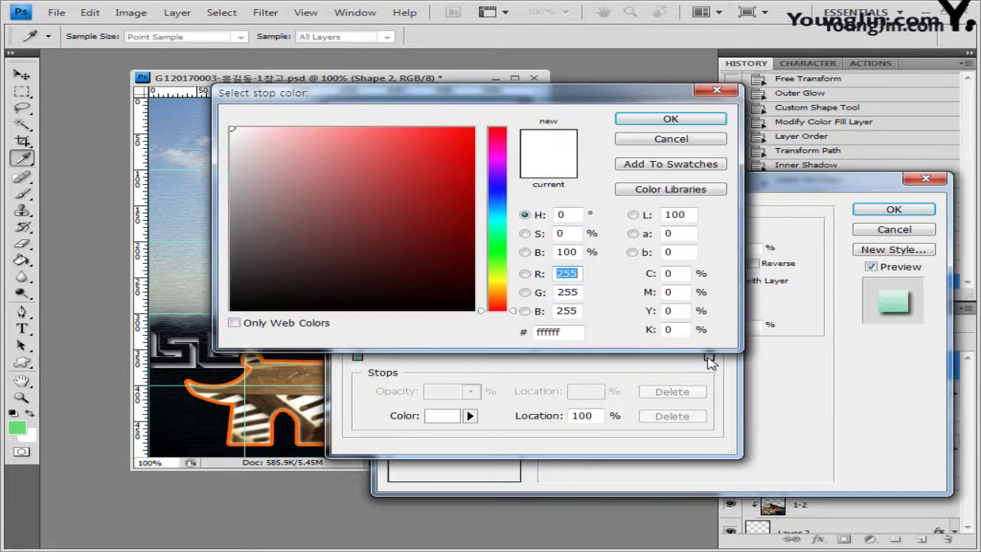
text(ffffcc)
click(671, 119)
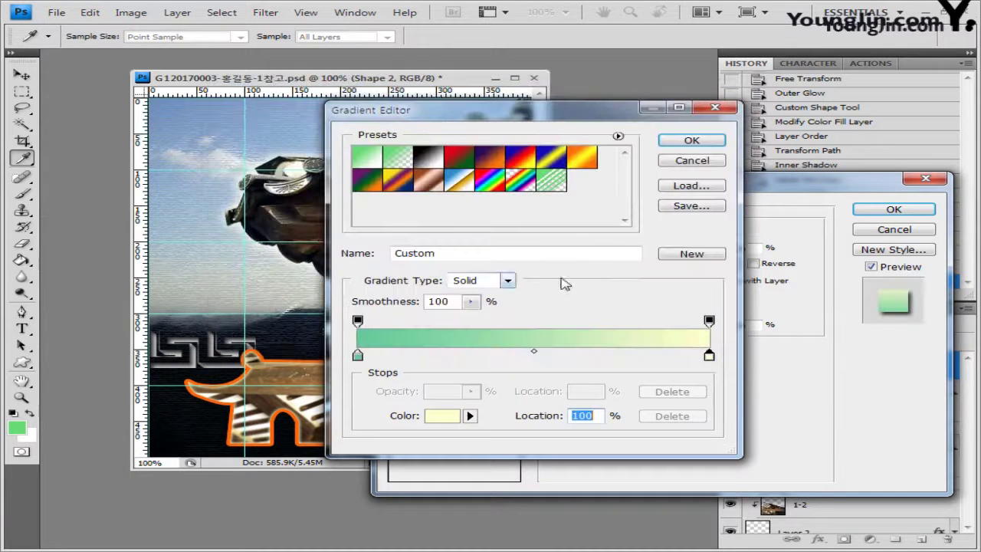
click(710, 142)
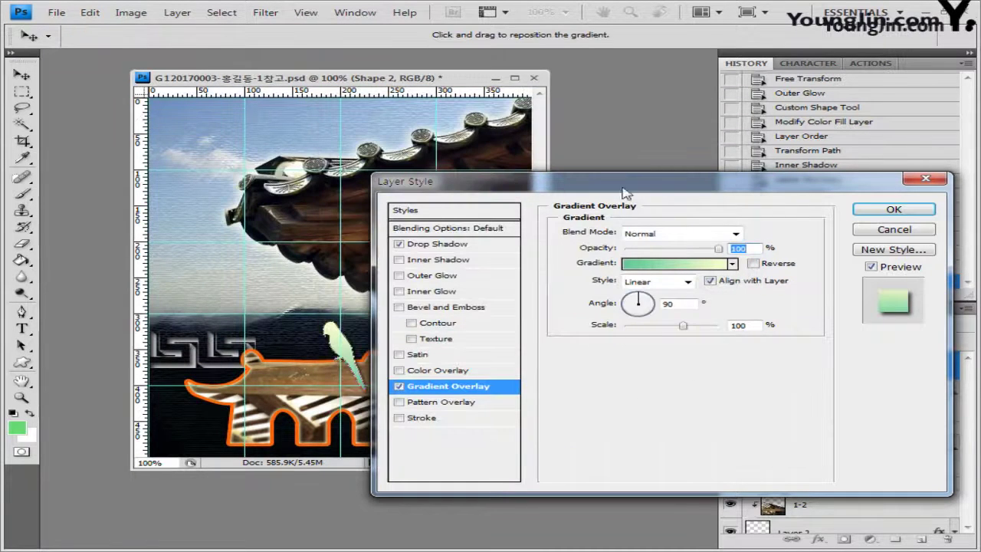
drag(617, 188, 663, 172)
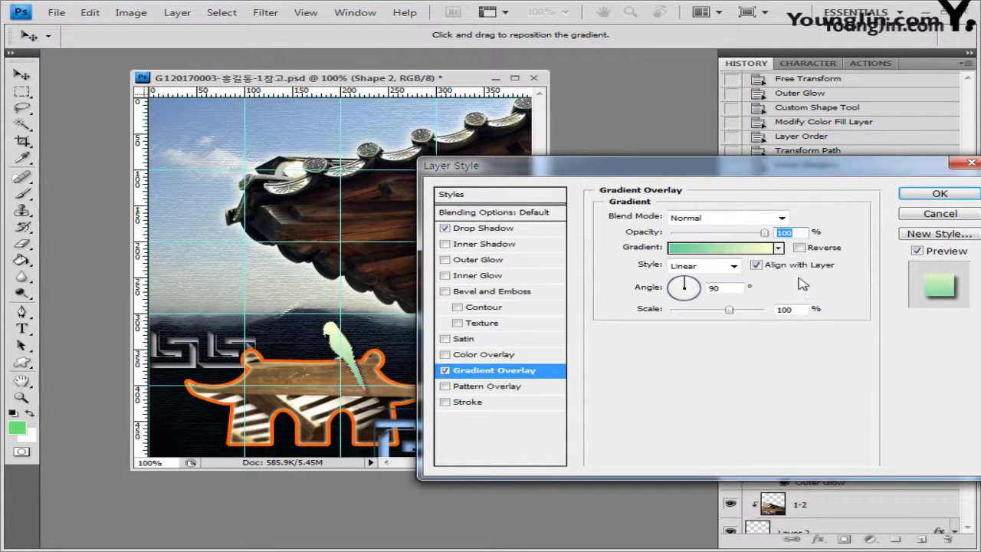
click(940, 193)
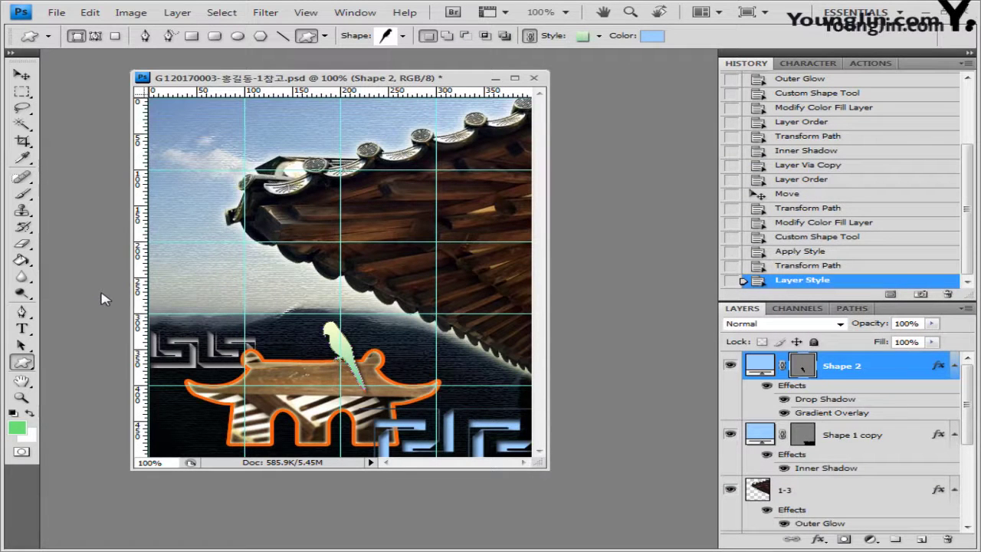
Set the Type tool to 궁서 font, 32 pt, colour #330000
click(29, 329)
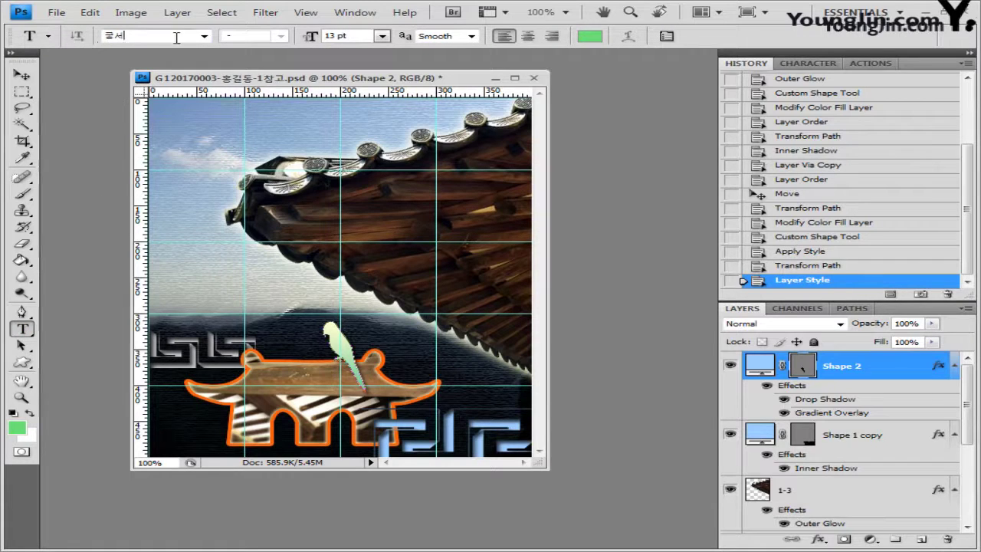
click(204, 36)
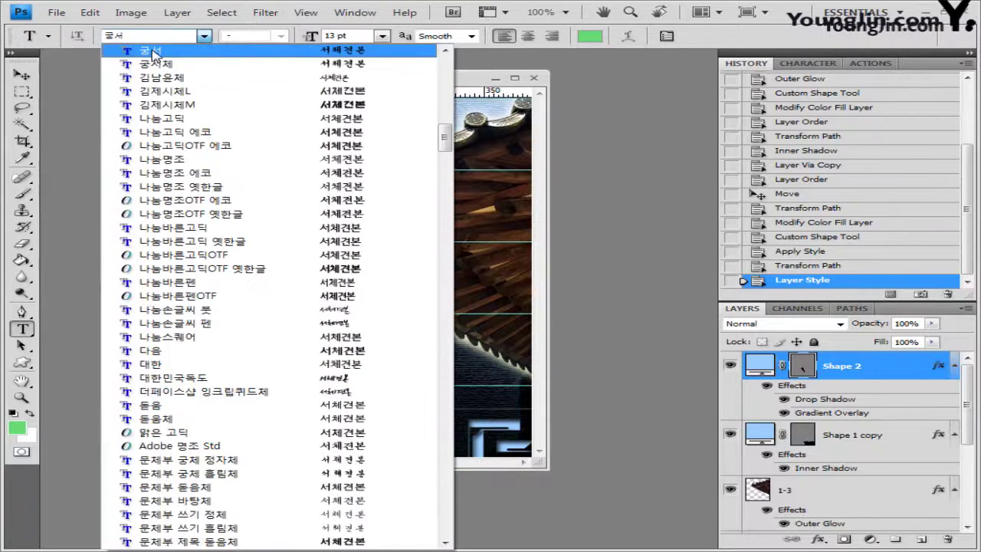
click(141, 57)
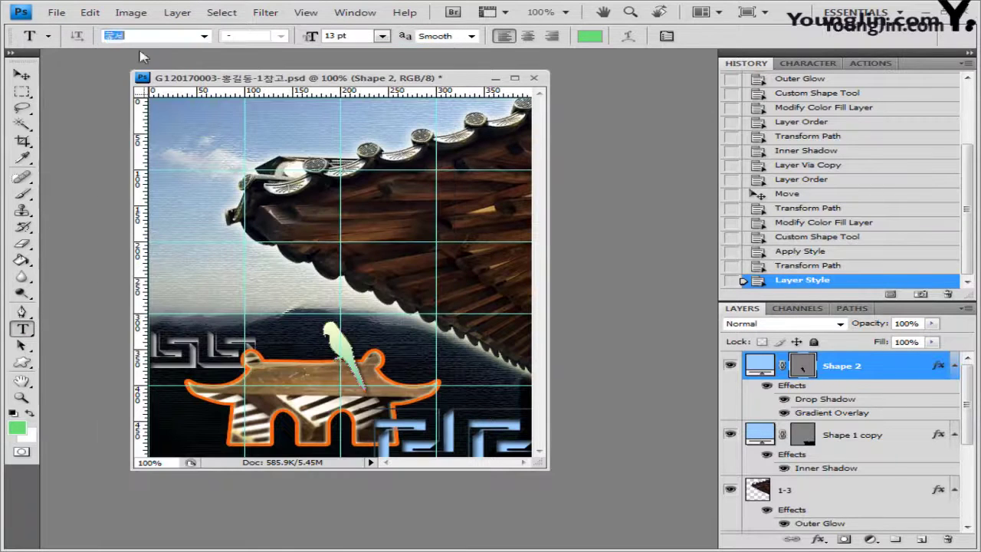
click(369, 37)
text(32)
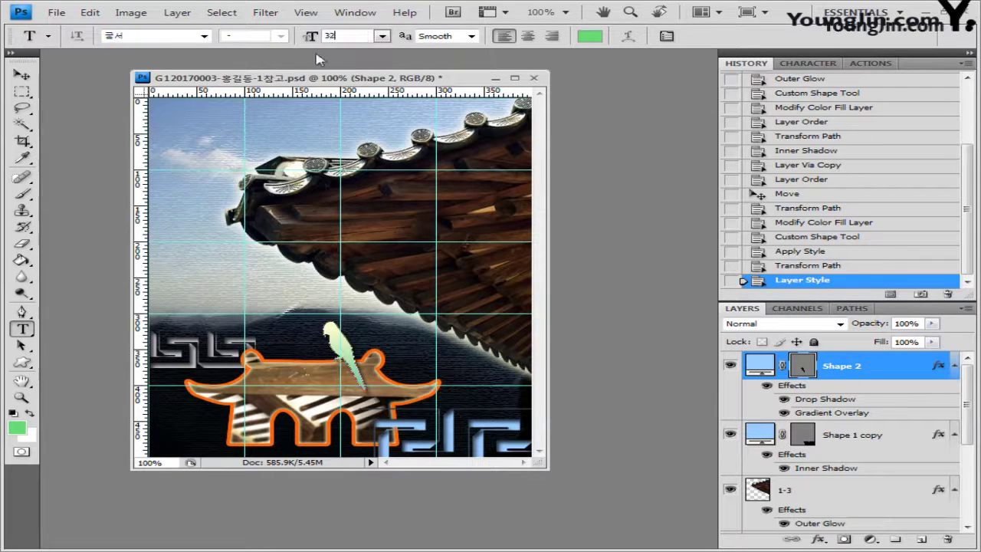
key(Return)
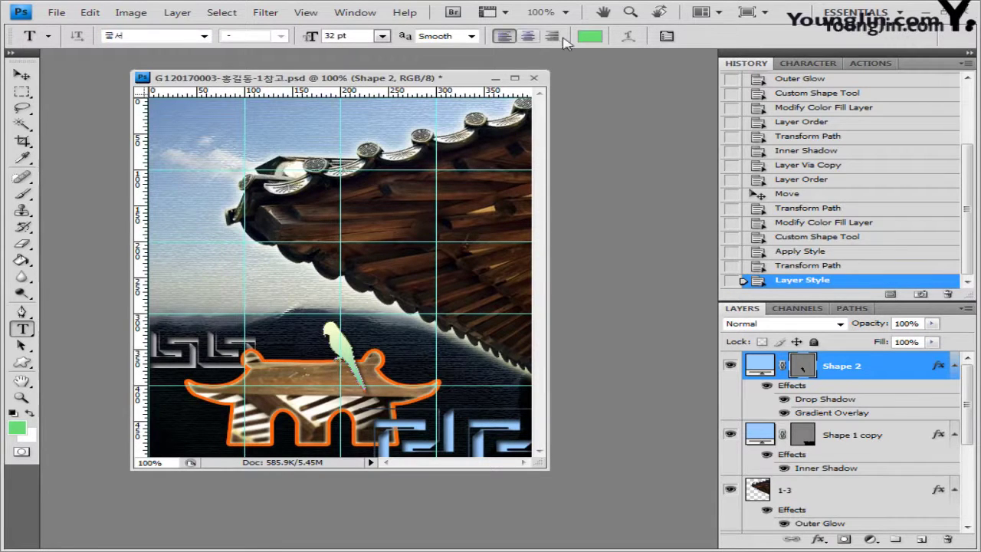
click(590, 36)
double_click(582, 334)
text(330000)
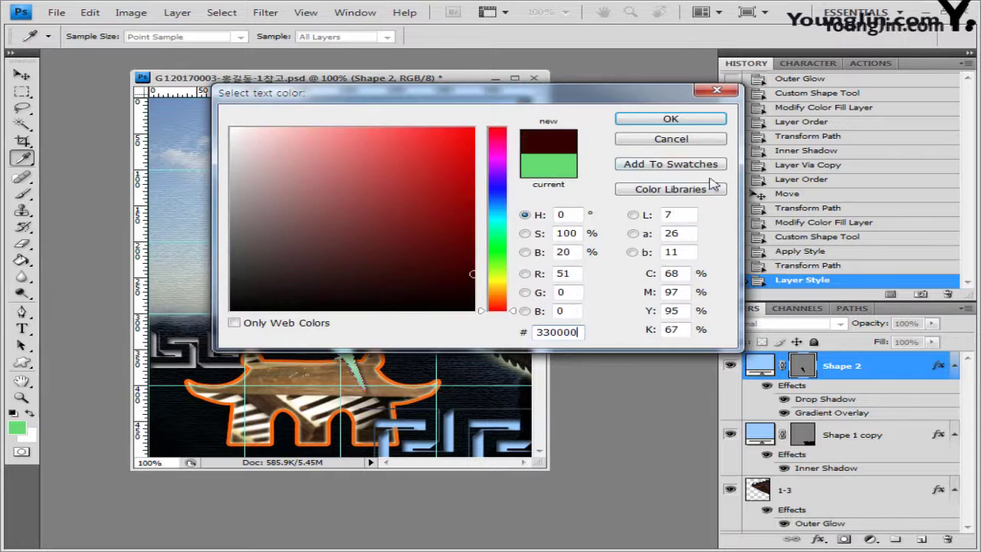
click(686, 125)
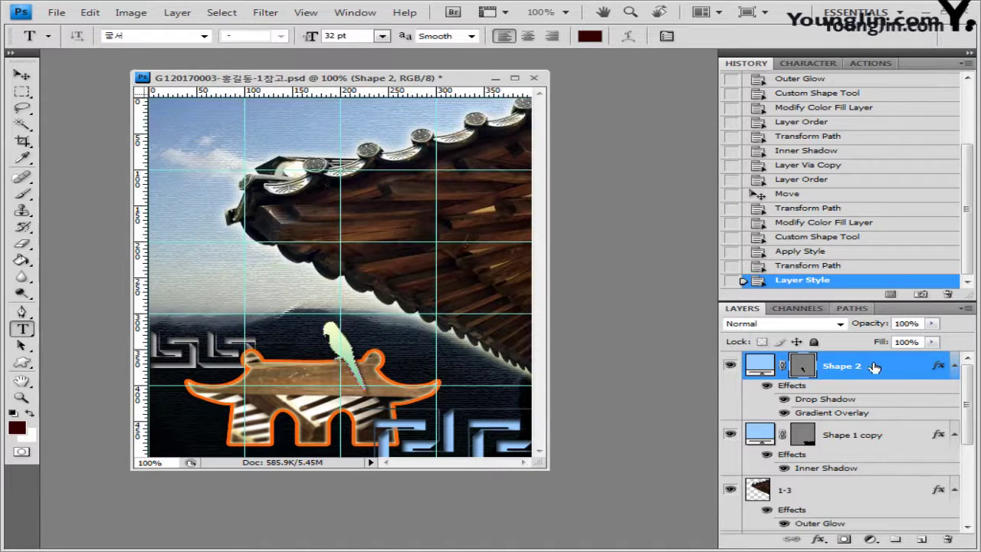
Paste '처마 끝에 머물다' near the top-left and warp it with a -10 Arc
click(191, 155)
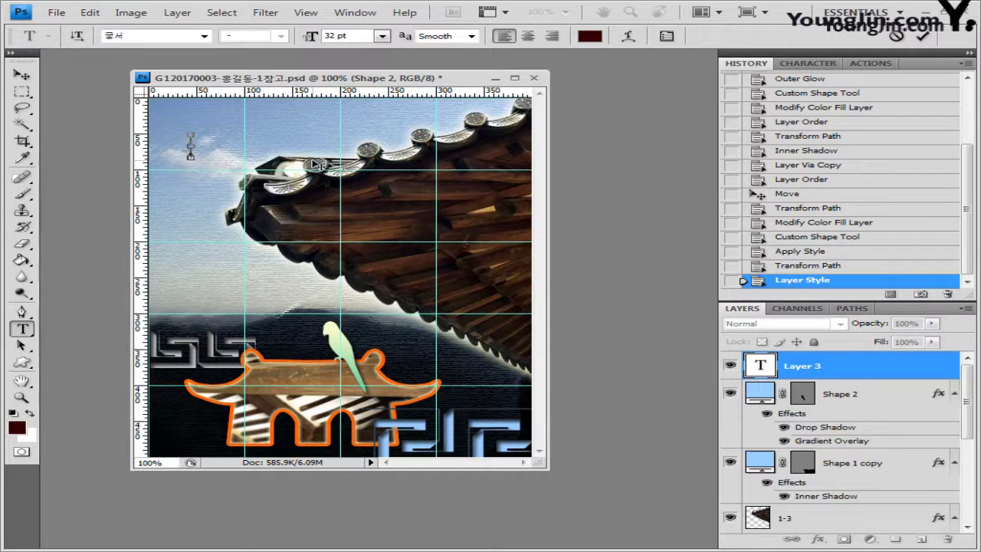
text(처마 끝에 머물다)
drag(281, 190, 256, 184)
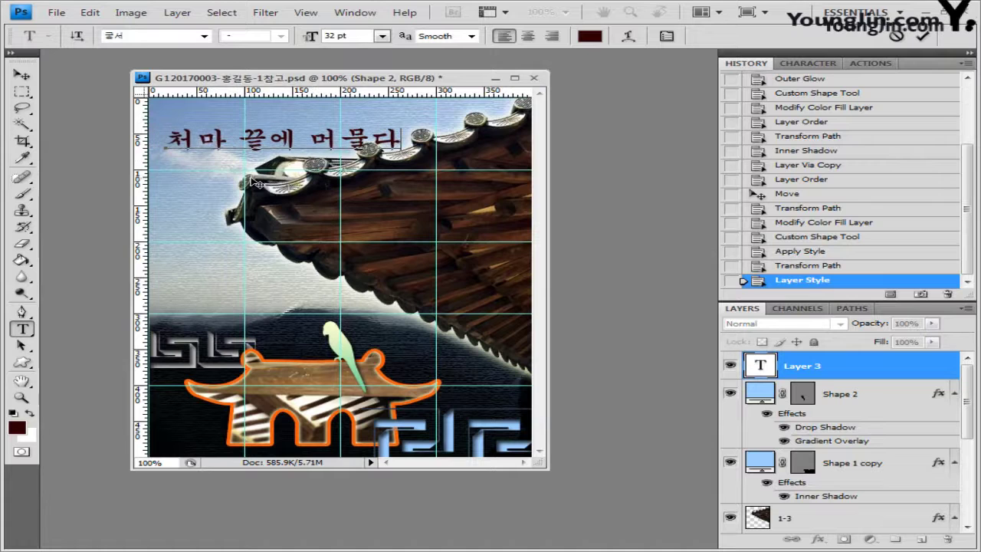
click(630, 37)
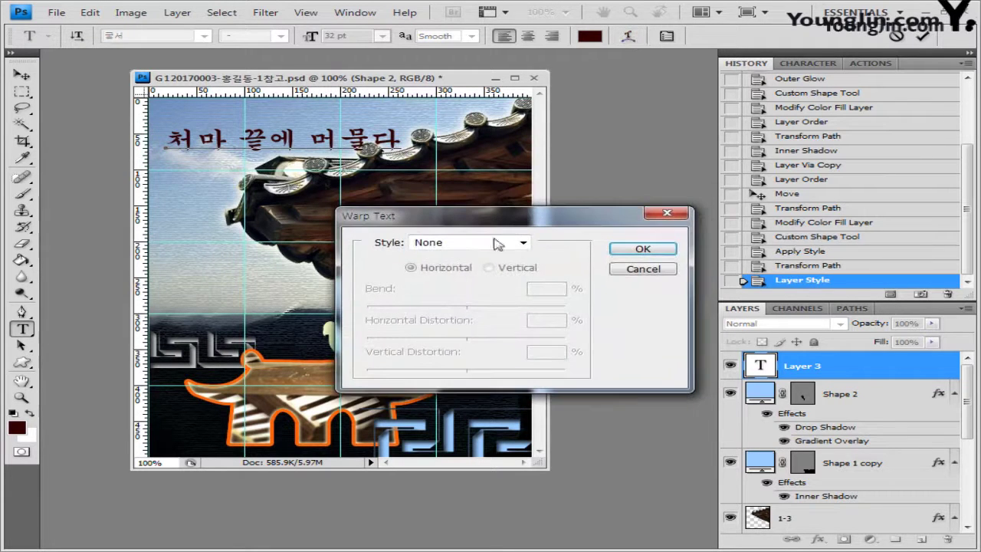
click(497, 242)
click(482, 278)
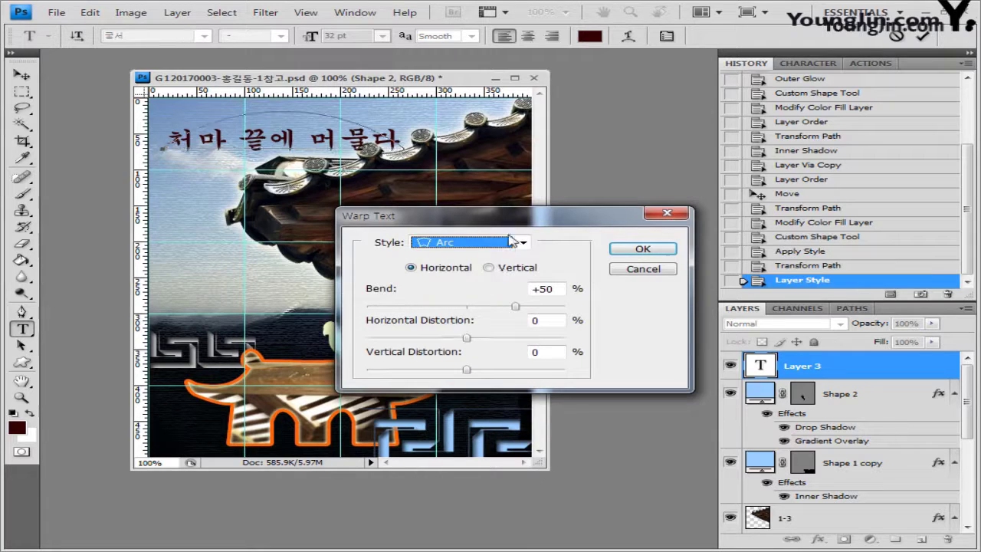
drag(519, 307, 458, 308)
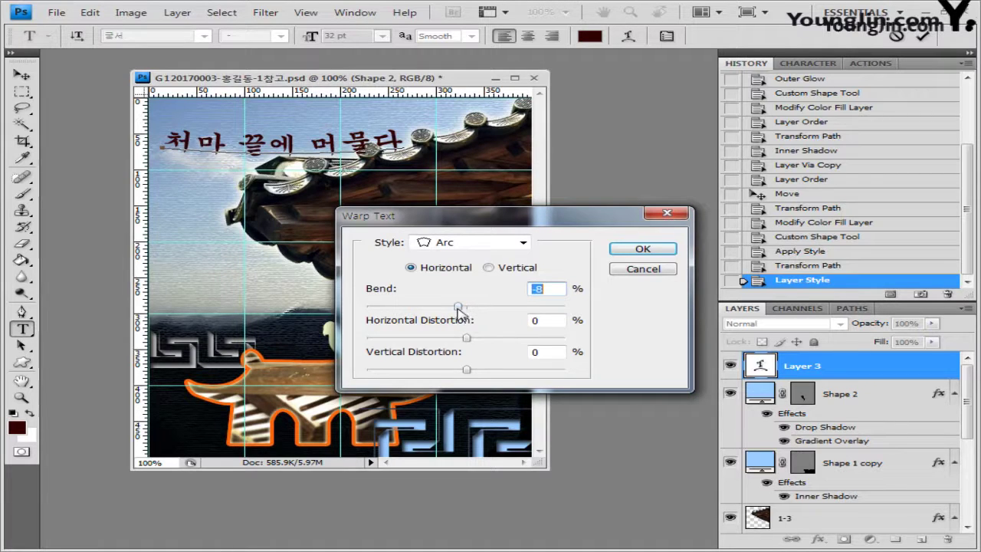
drag(459, 307, 457, 307)
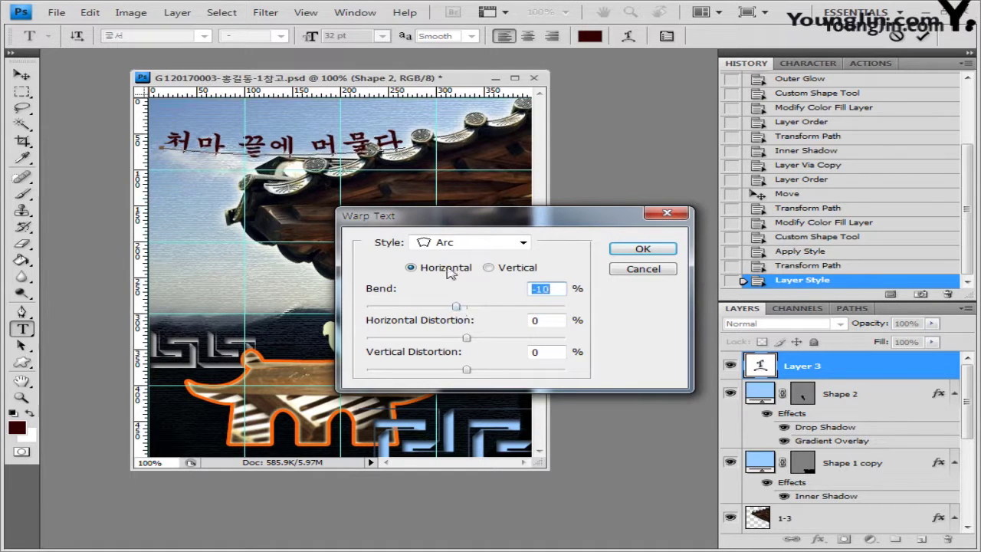
click(651, 254)
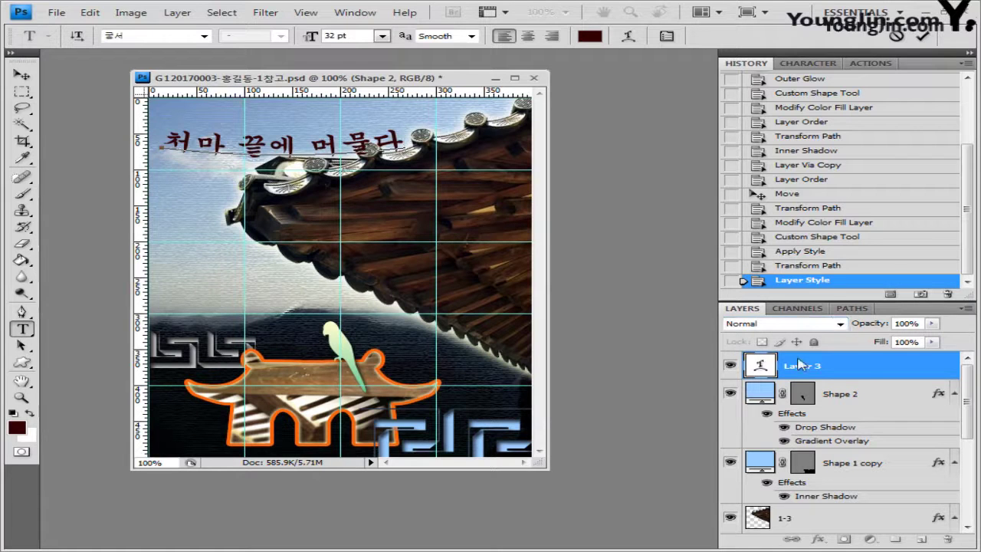
Commit the title and add a Drop Shadow plus a 2 px #6699cc Stroke
click(882, 371)
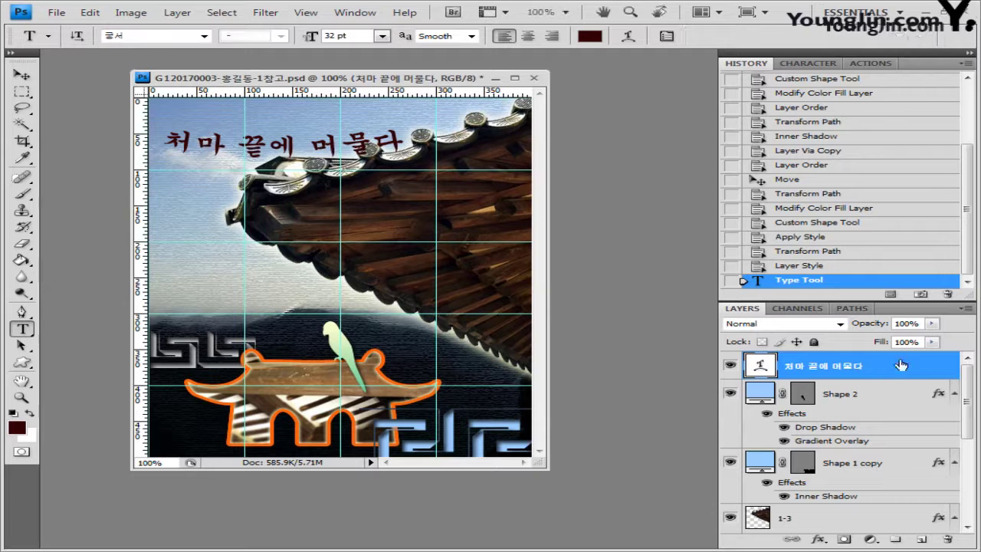
double_click(915, 369)
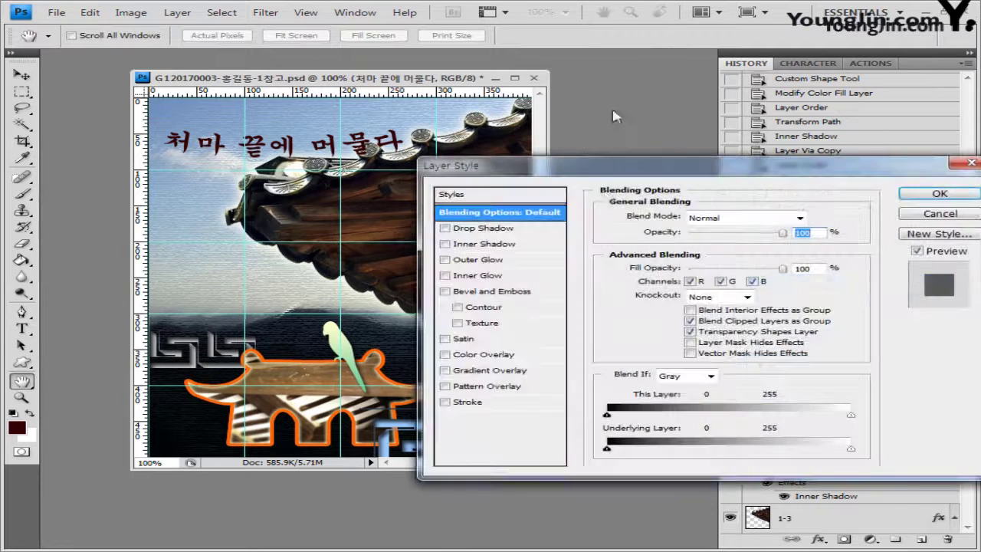
drag(651, 182, 595, 195)
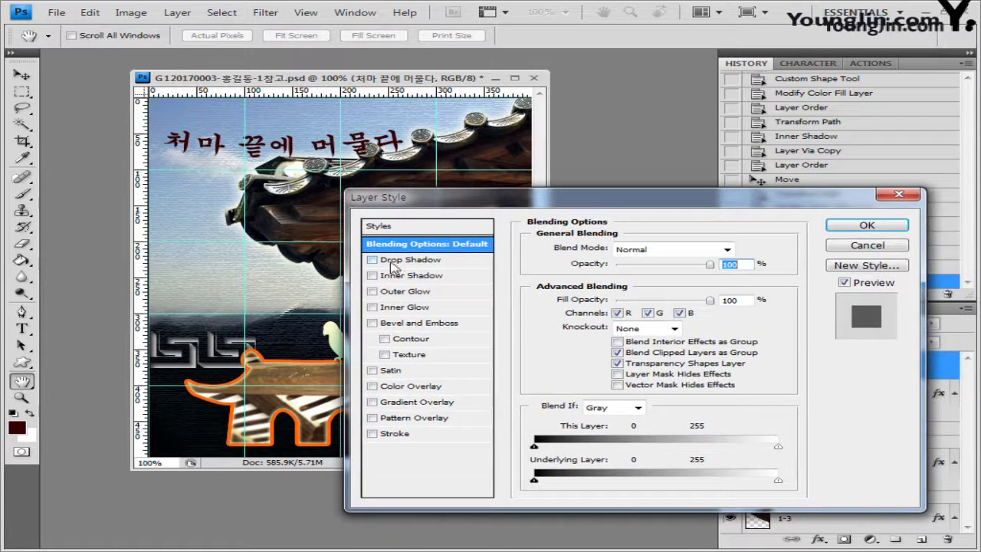
click(403, 263)
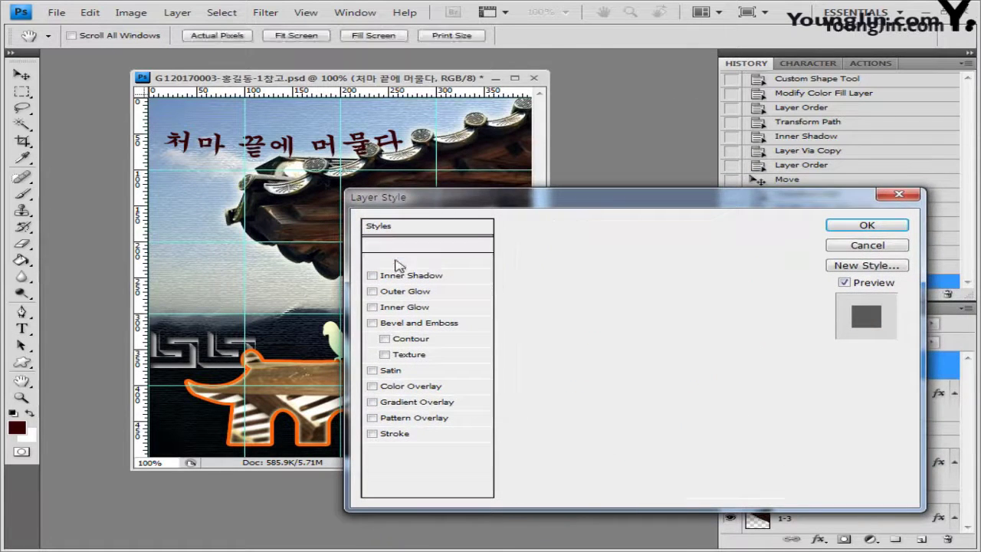
click(396, 434)
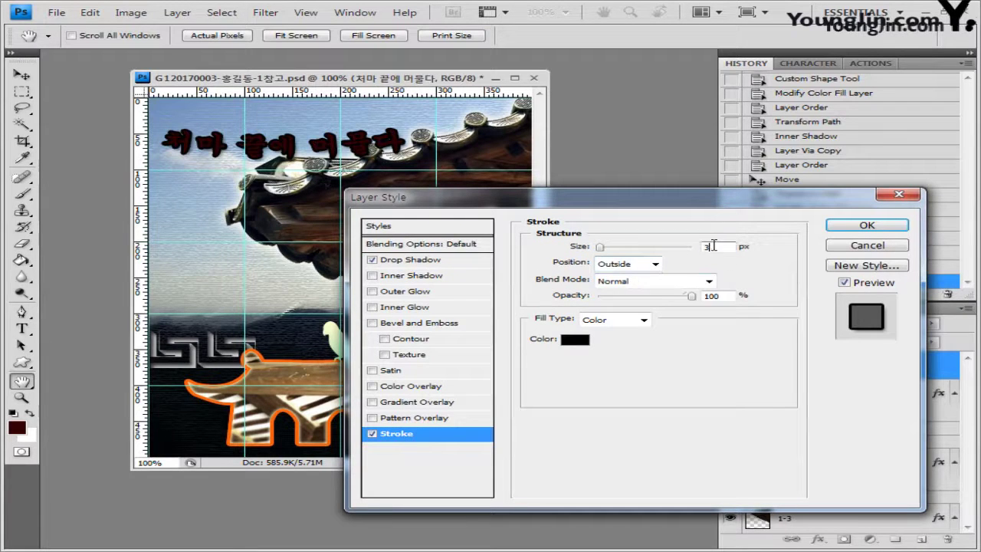
text(2)
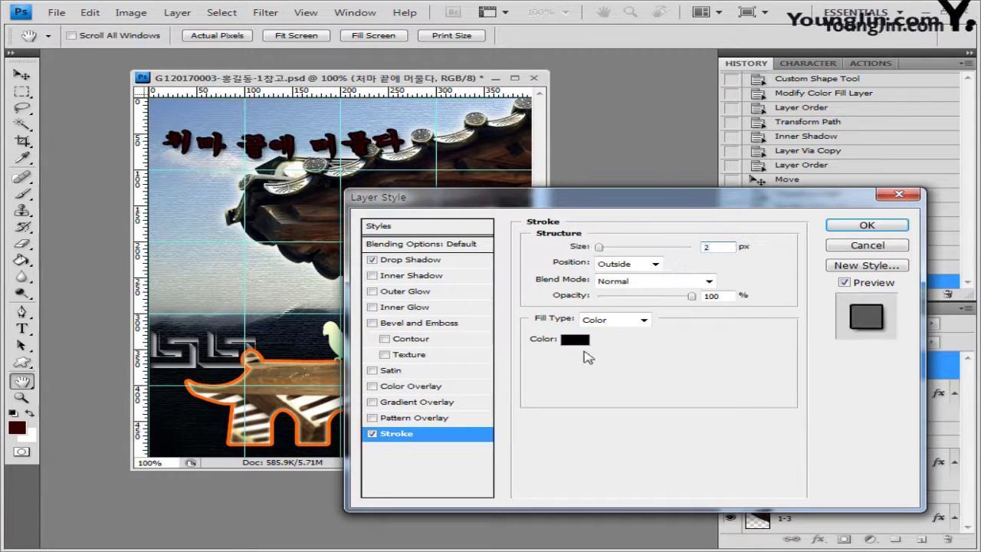
click(581, 348)
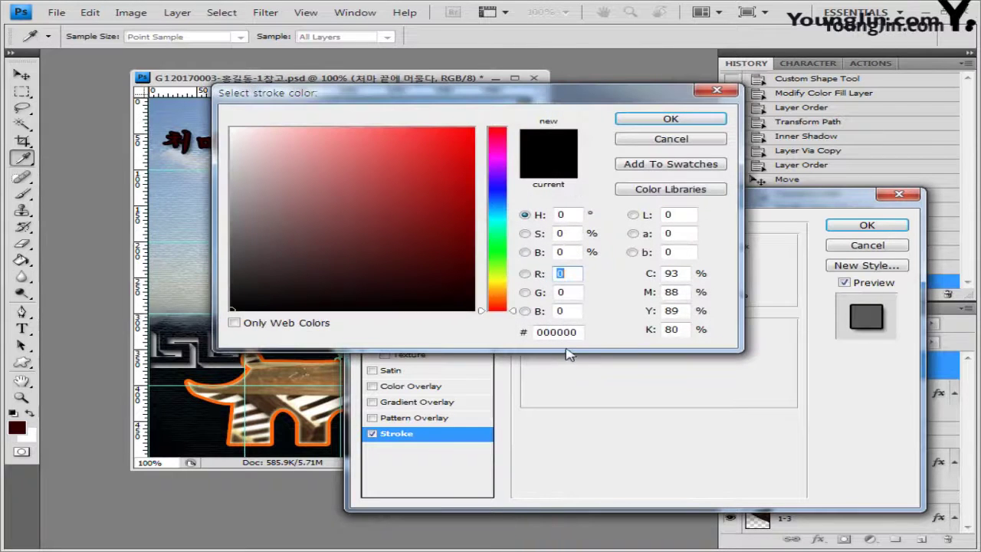
click(561, 332)
text(6699cc)
click(670, 119)
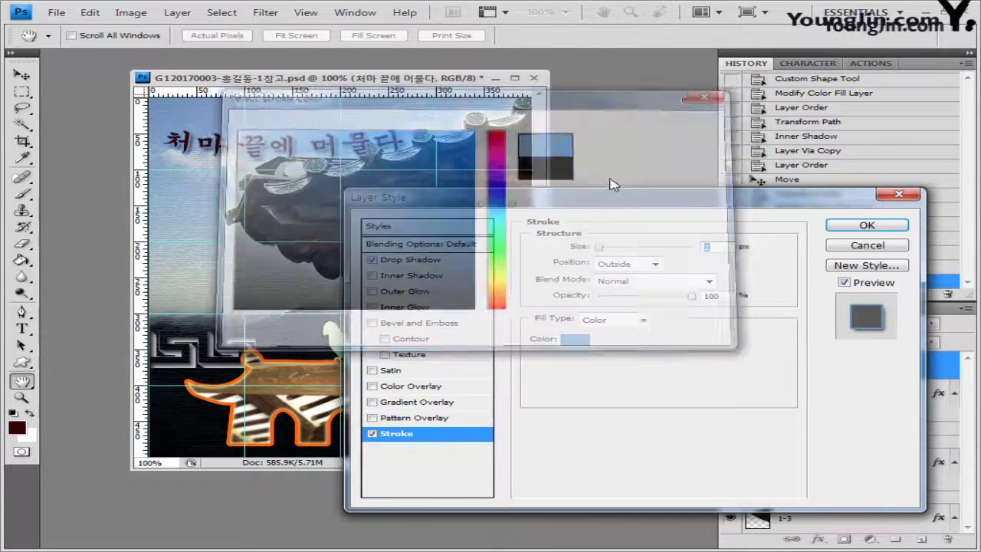
click(867, 225)
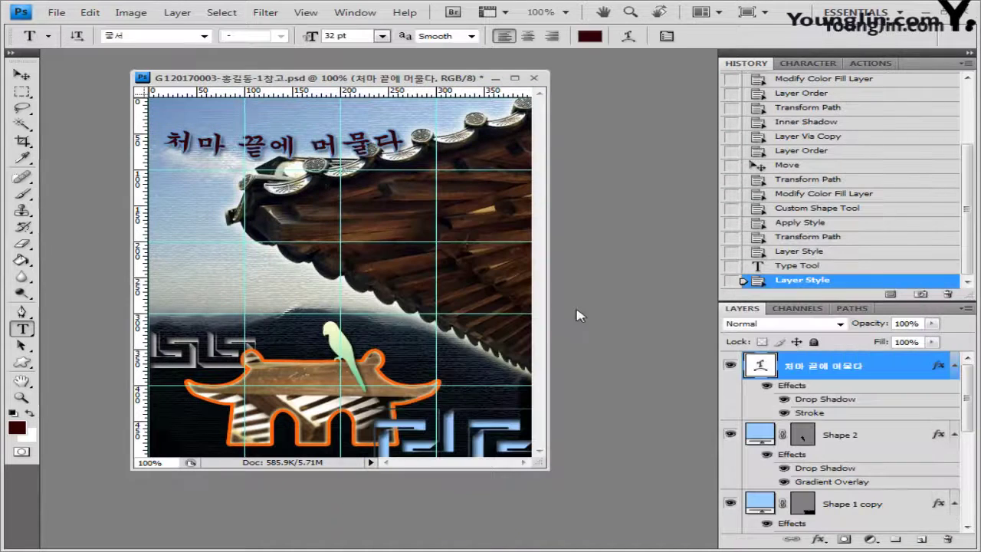
Rotate the title about -8° with Free Transform, then hide the guides
key(ctrl+t)
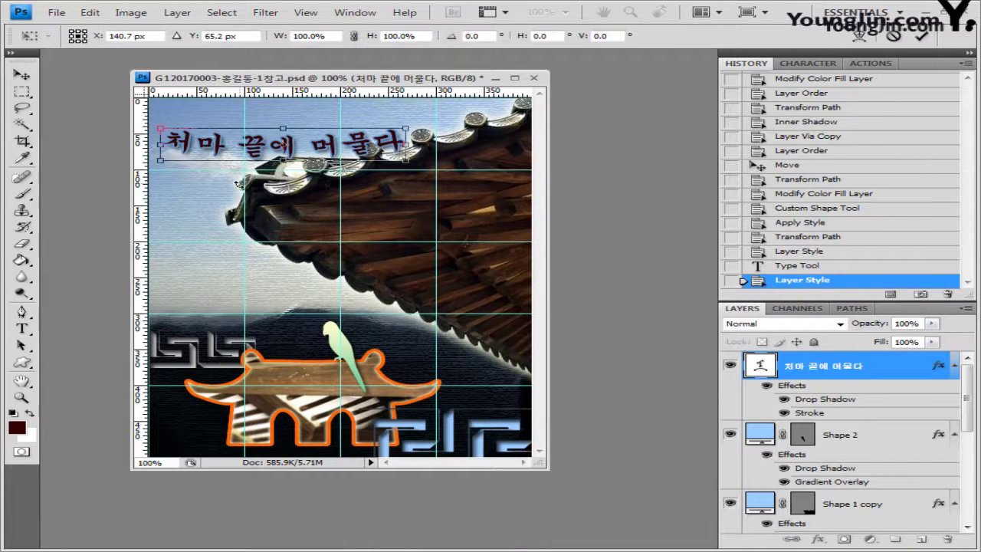
drag(185, 184, 195, 199)
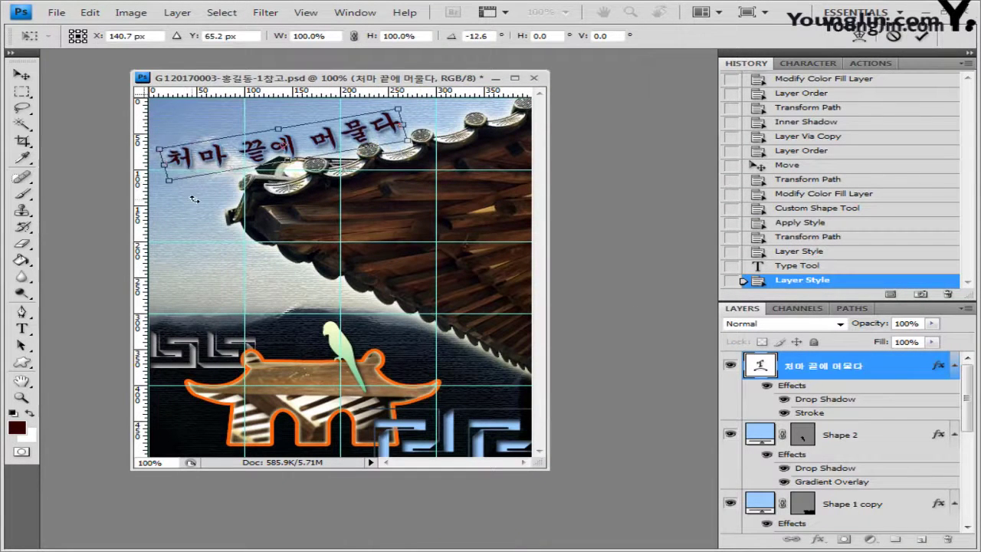
drag(409, 187, 404, 196)
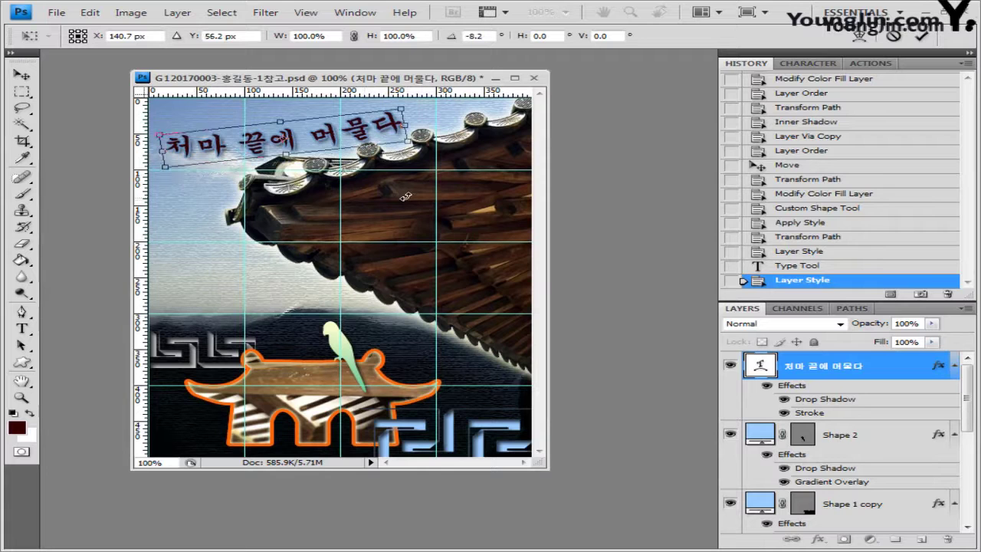
key(Return)
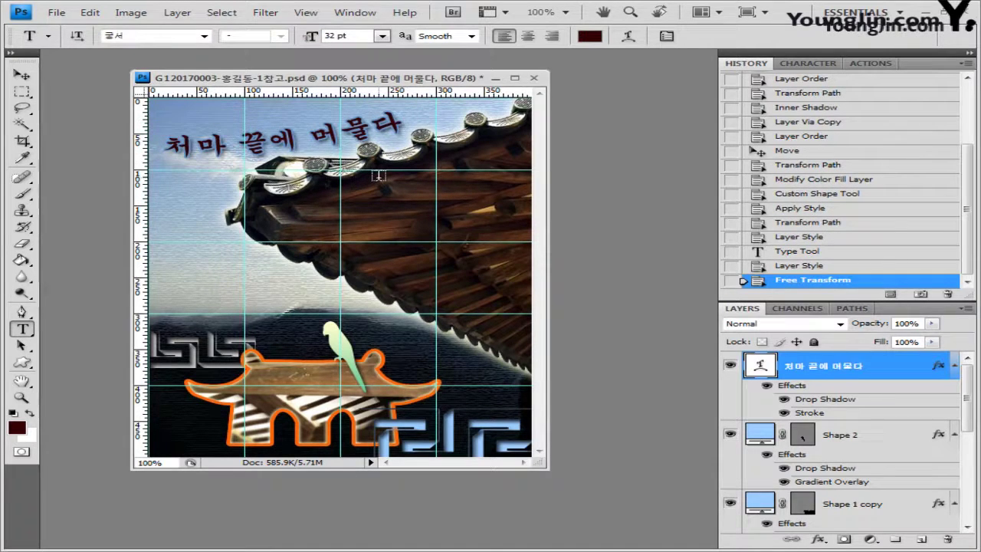
key(ctrl+semicolon)
Save the layered PSD, keeping Maximize Compatibility
click(56, 13)
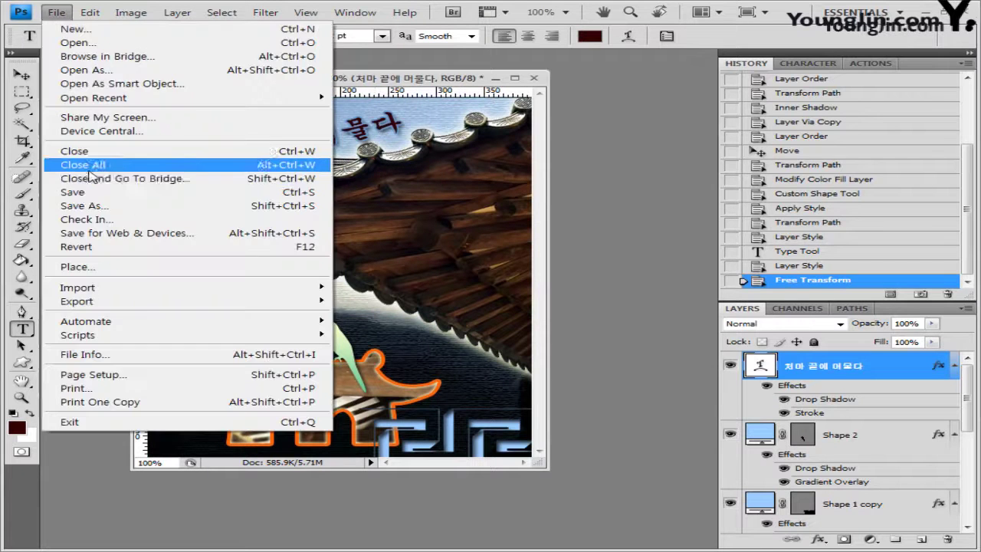
click(63, 191)
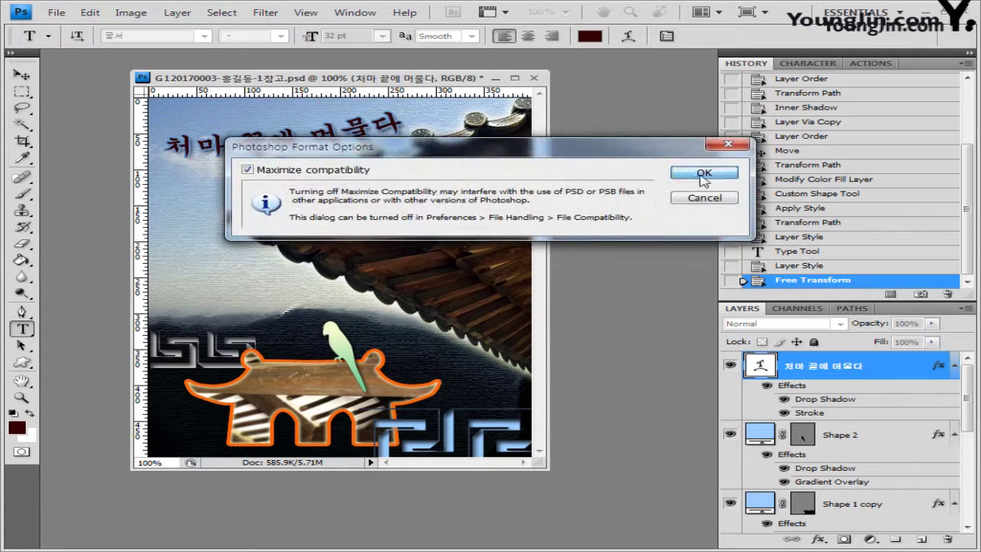
click(704, 172)
Save a JPEG copy with a shortened name at Quality 10
click(60, 15)
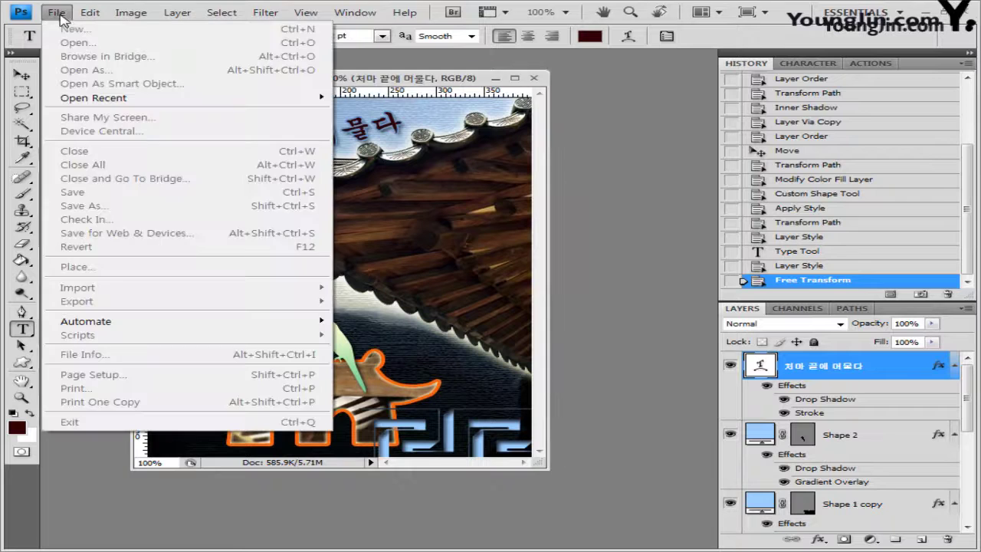
click(61, 15)
click(56, 12)
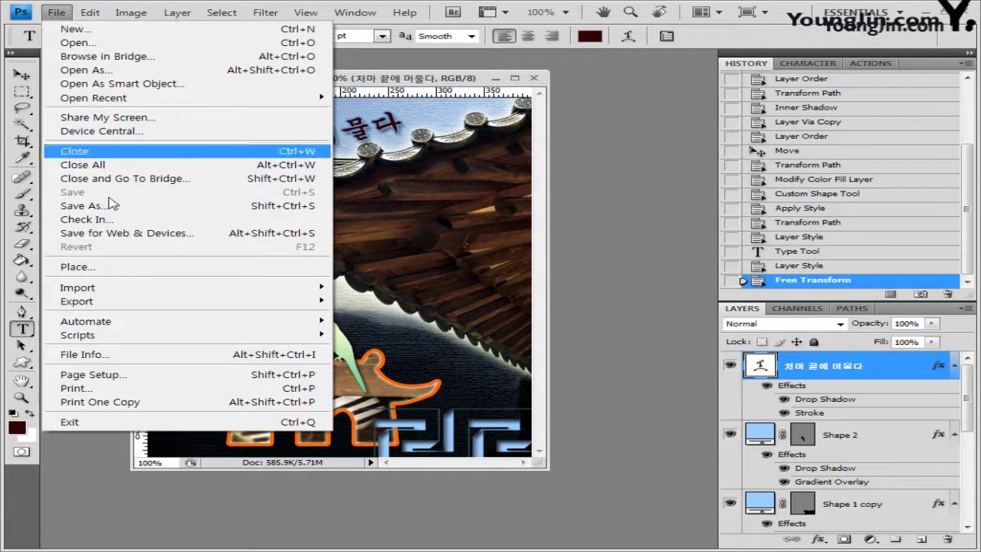
click(107, 199)
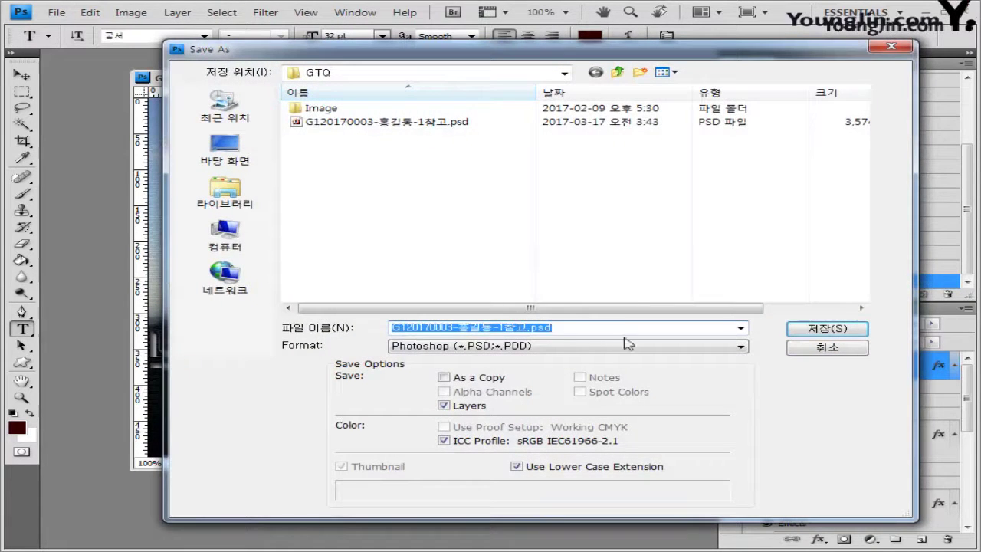
click(525, 328)
key(BackSpace)
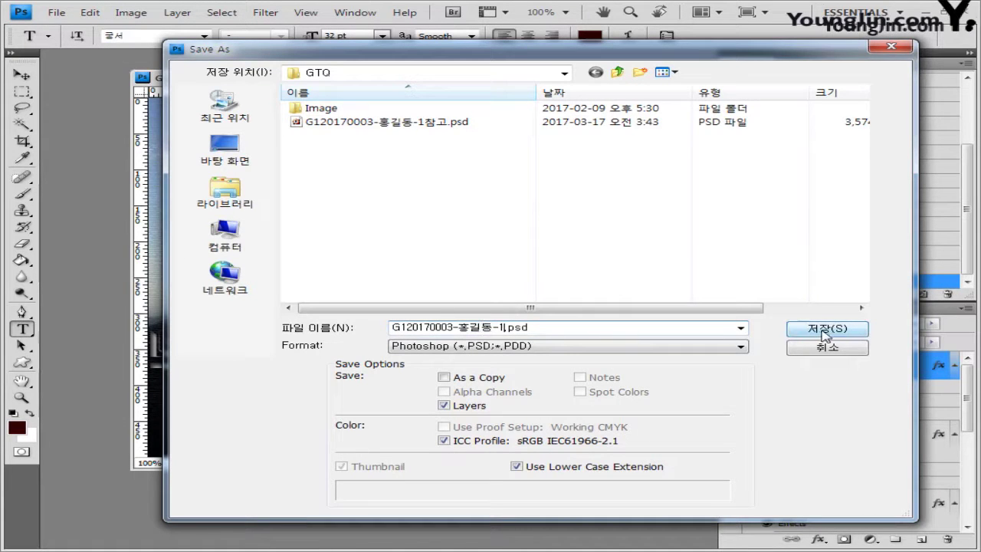
click(625, 345)
click(574, 435)
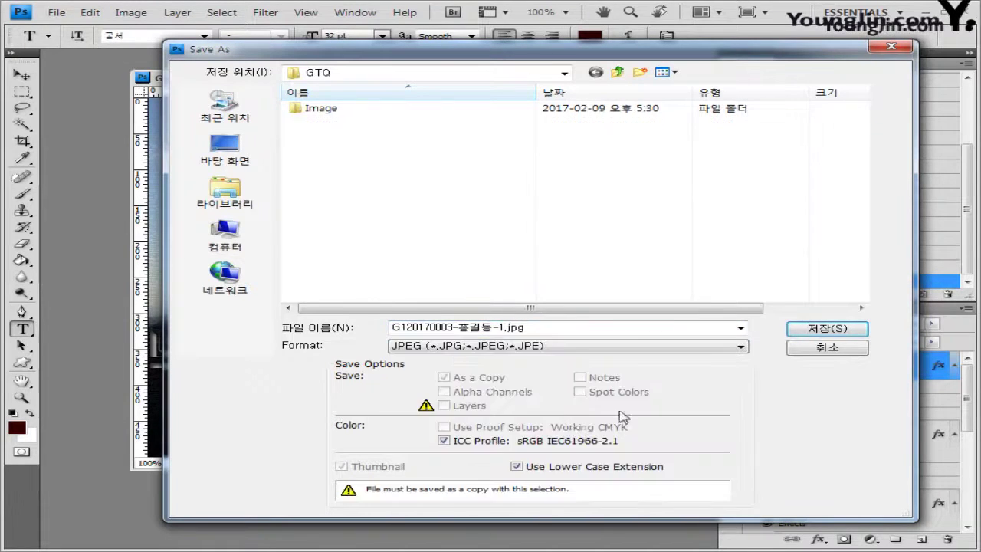
click(831, 329)
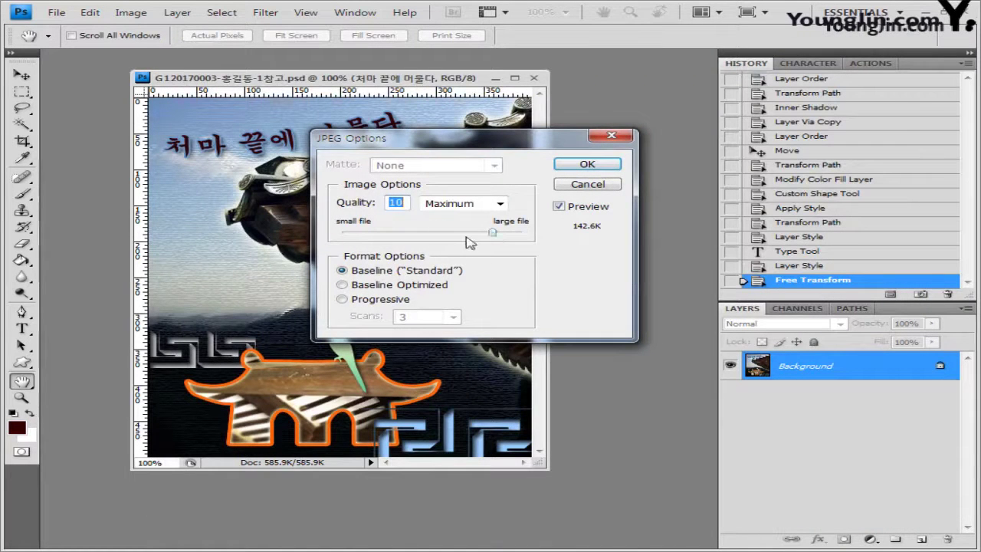
click(610, 166)
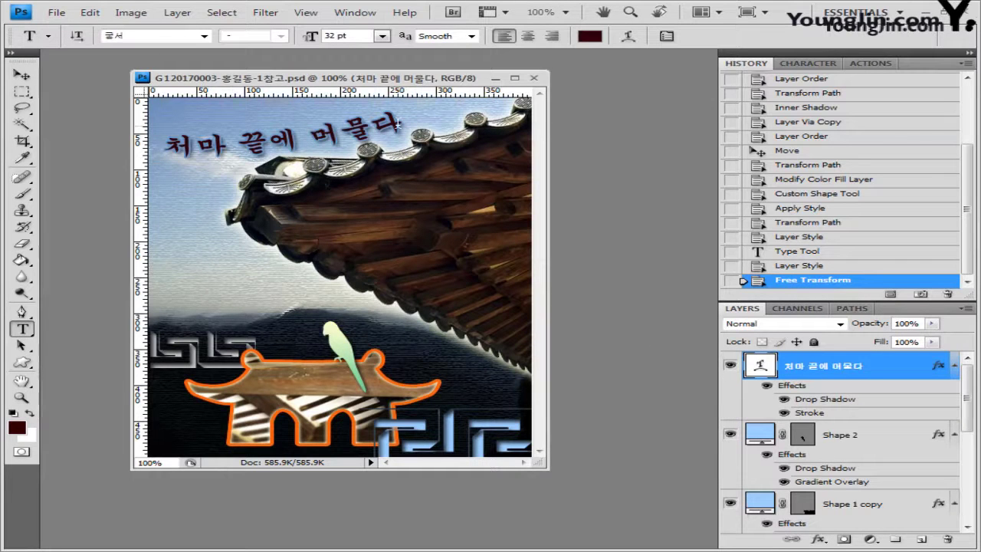
Resize the image to 40×50 pixels via Image Size
click(132, 16)
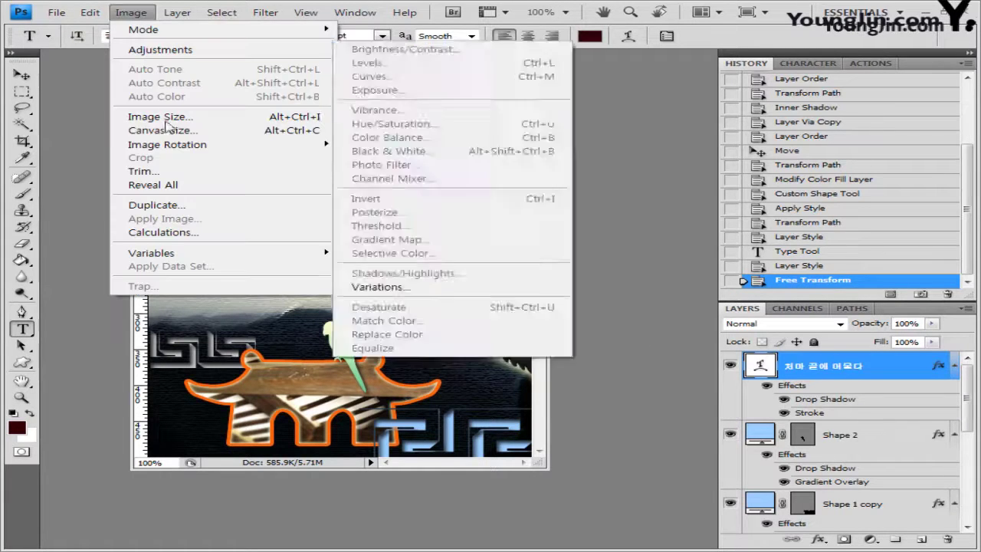
click(160, 117)
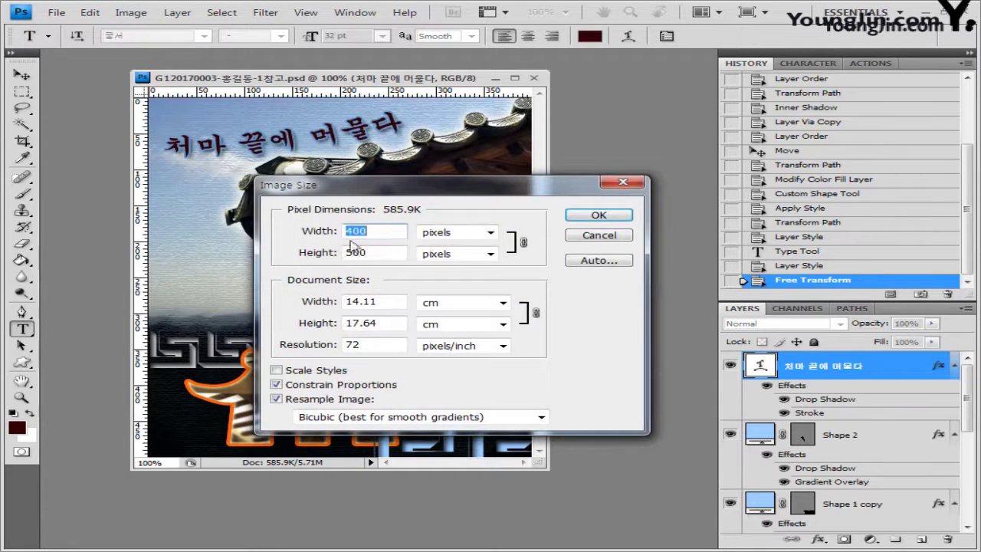
click(365, 231)
key(BackSpace)
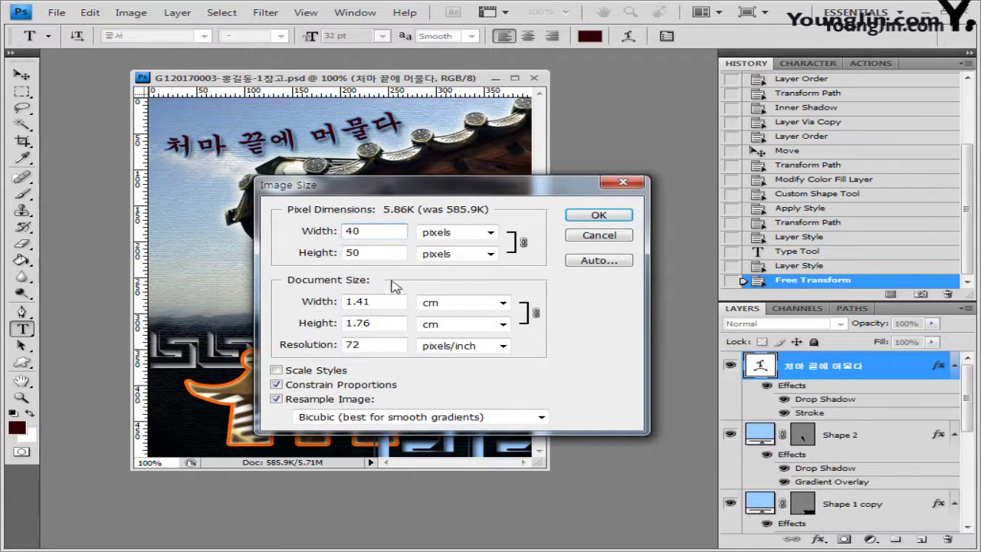
click(609, 217)
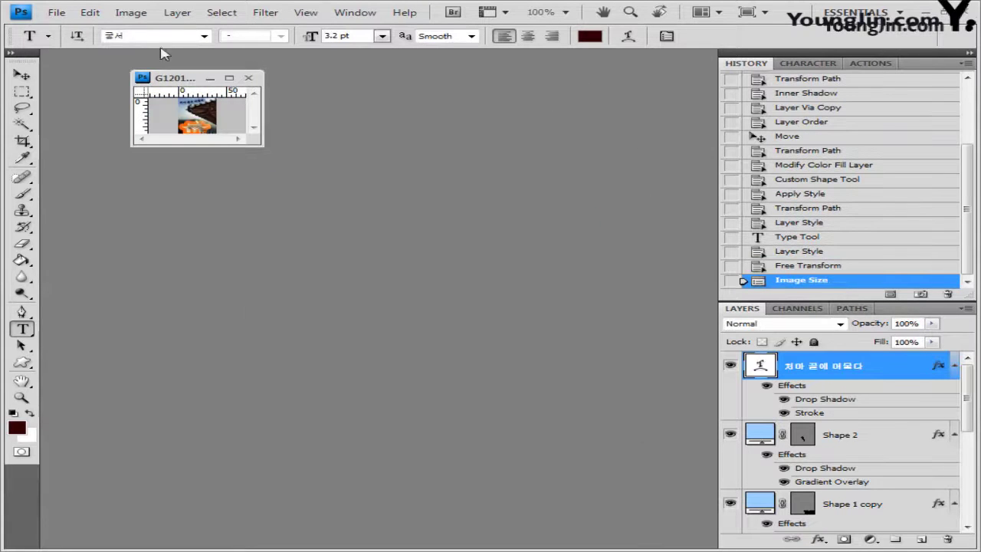
Save it as a PSD ending in -1, with 참고 removed from the name
click(56, 12)
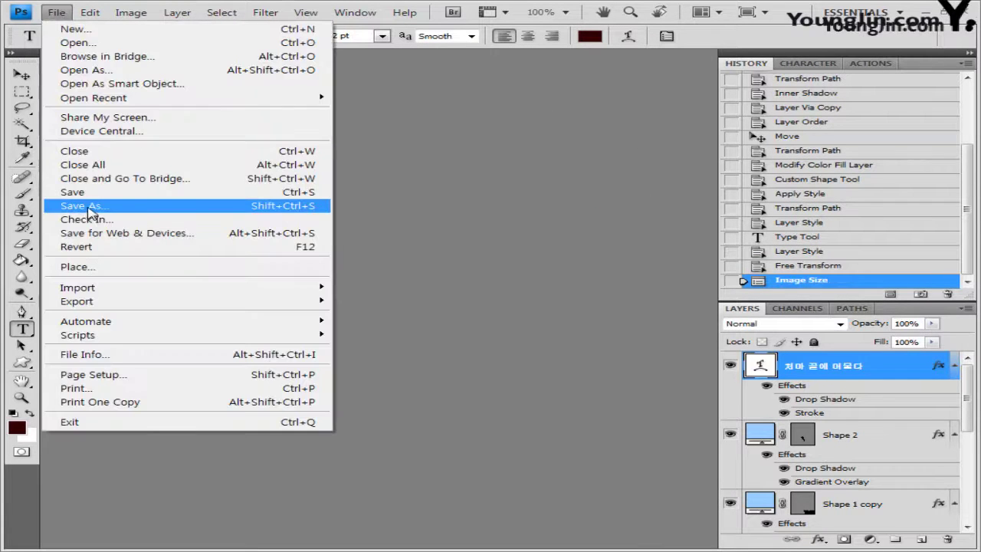
click(84, 206)
click(528, 328)
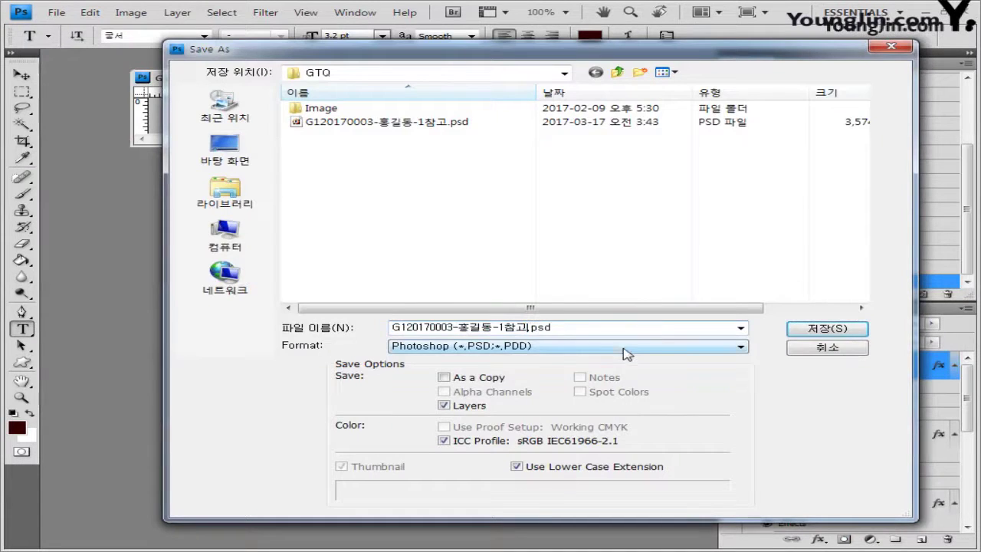
key(BackSpace)
key(BackSpace)
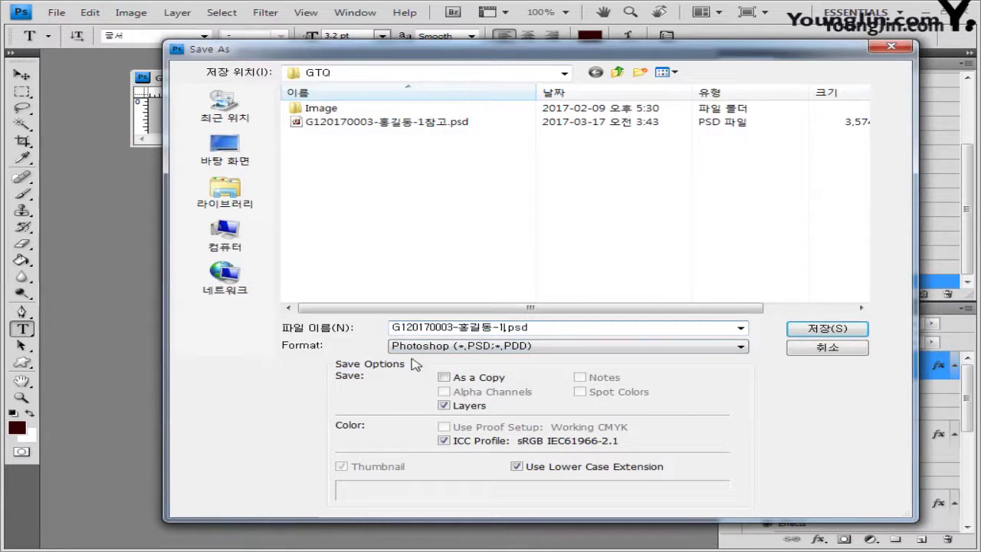
click(827, 329)
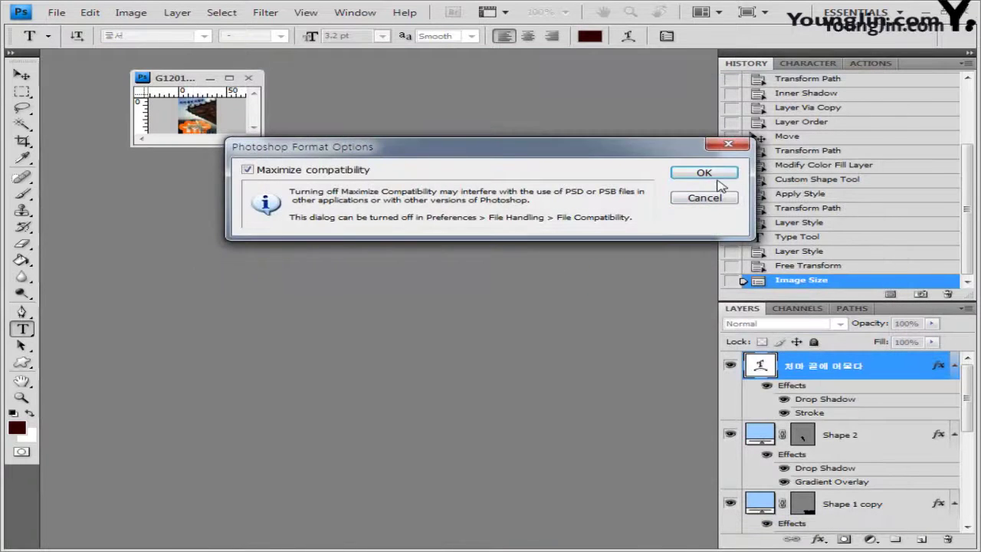
click(718, 179)
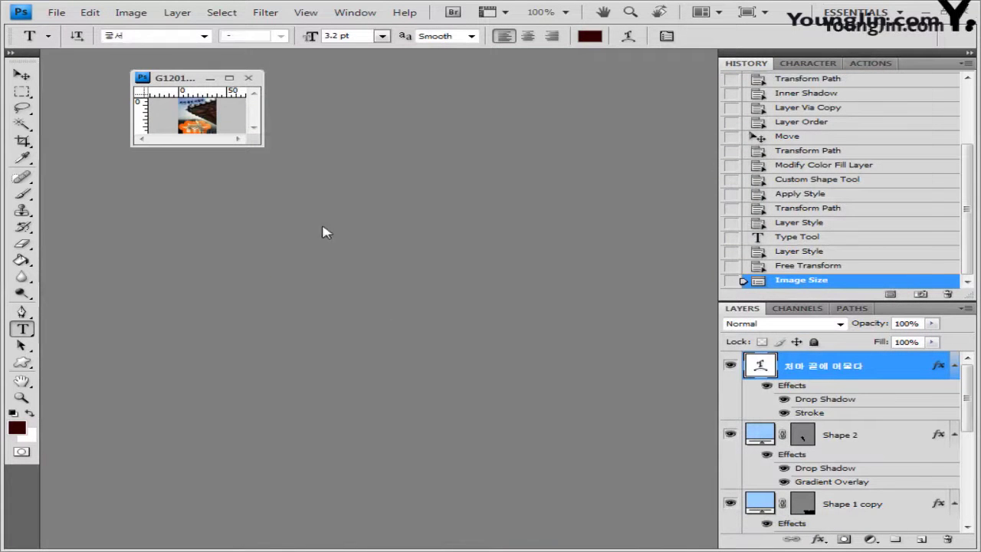
key(ctrl+o)
Cancel the Open dialog in GTQ and close the 40×50 document
click(380, 127)
ctrl+click(380, 140)
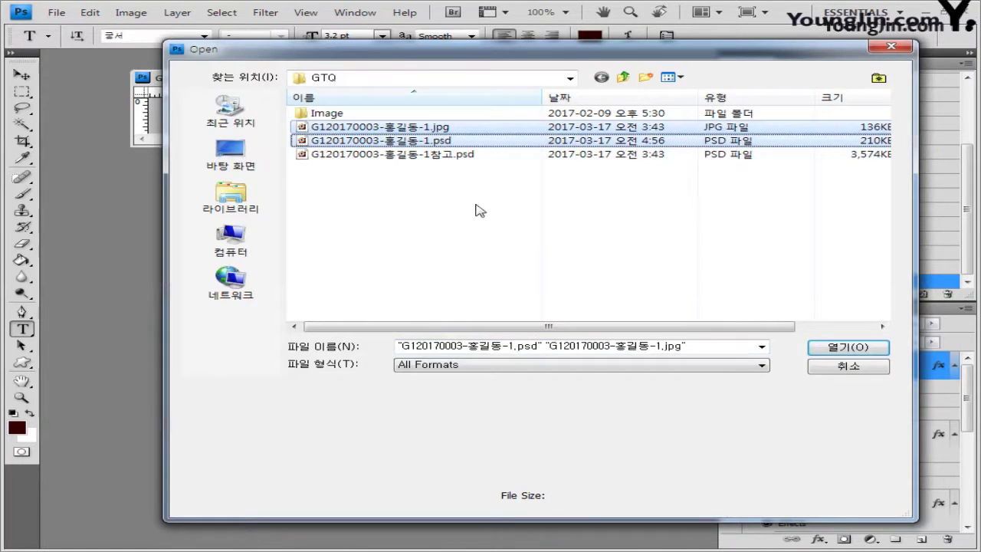
click(470, 188)
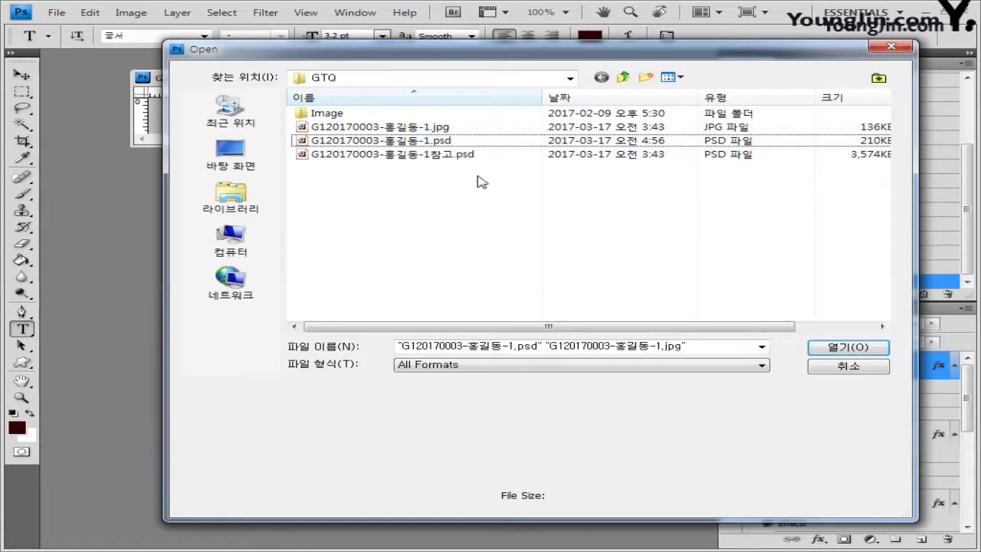
click(464, 156)
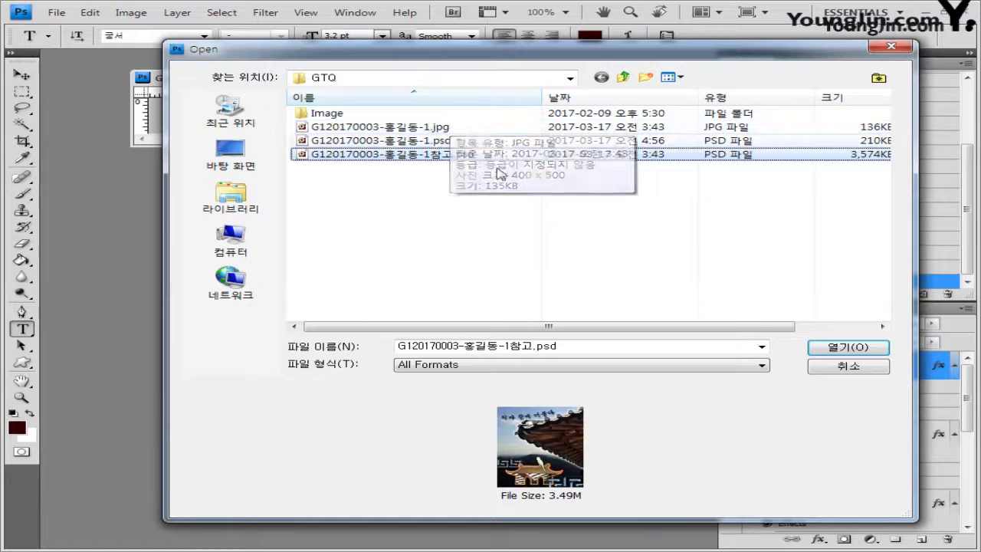
click(836, 372)
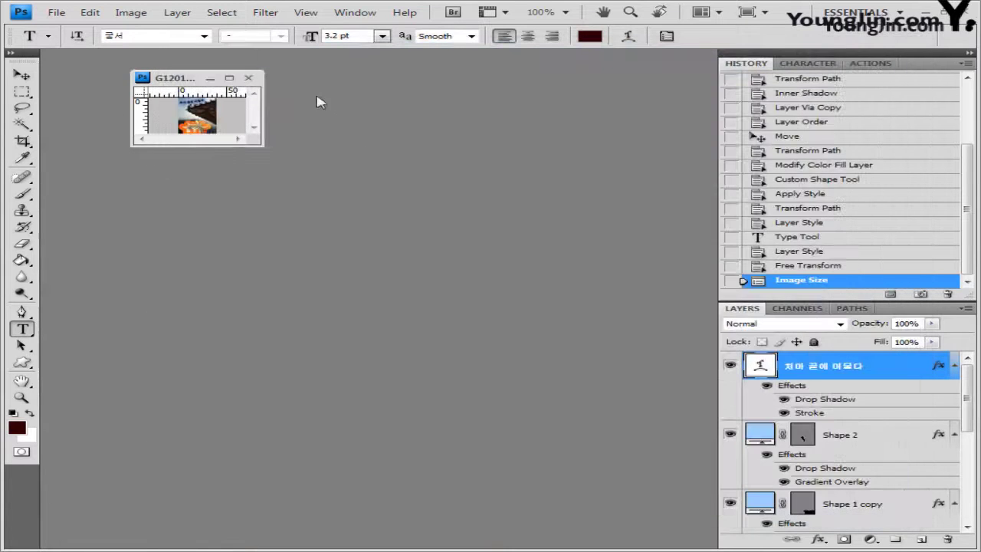
click(250, 79)
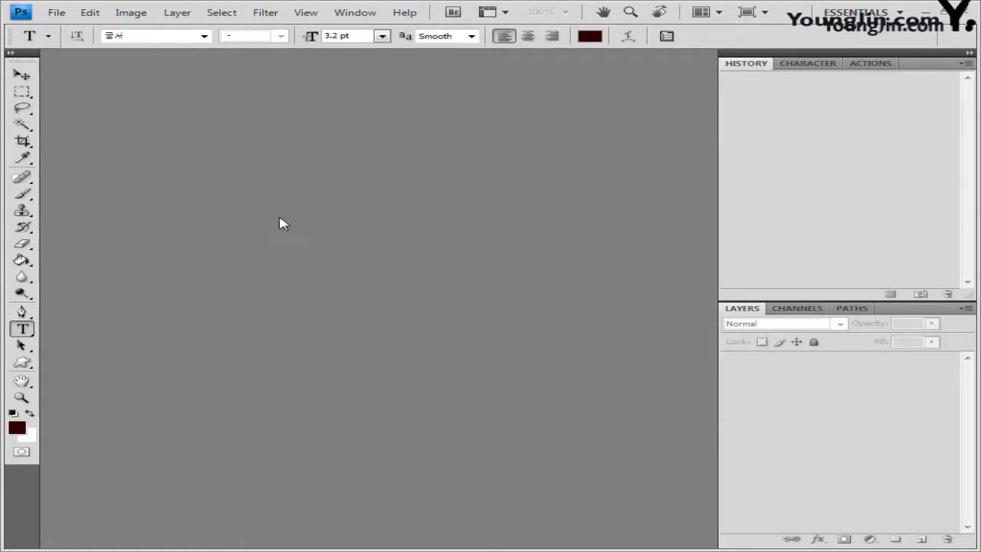
Create a new 400×500 px document, float its window and show the grid
click(57, 13)
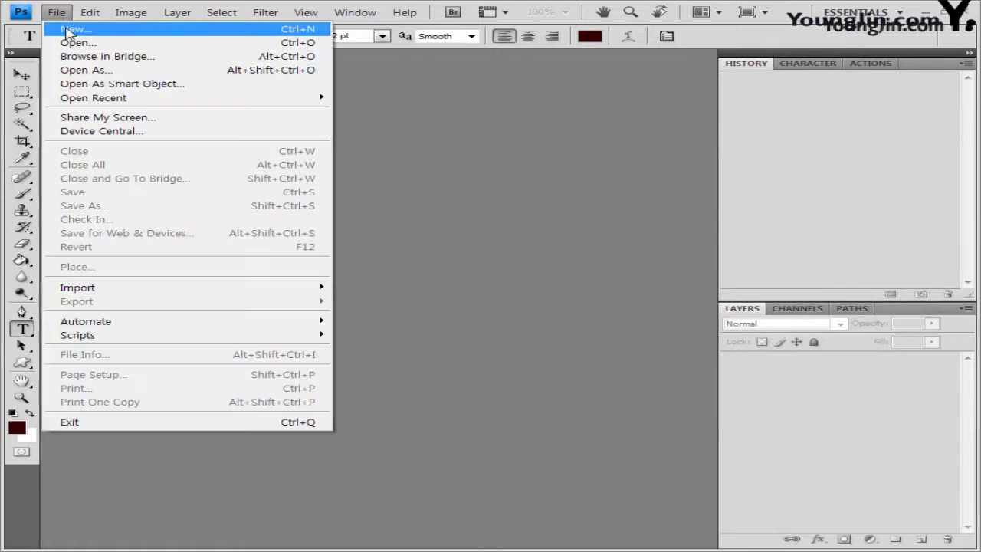
click(68, 27)
click(321, 191)
click(321, 211)
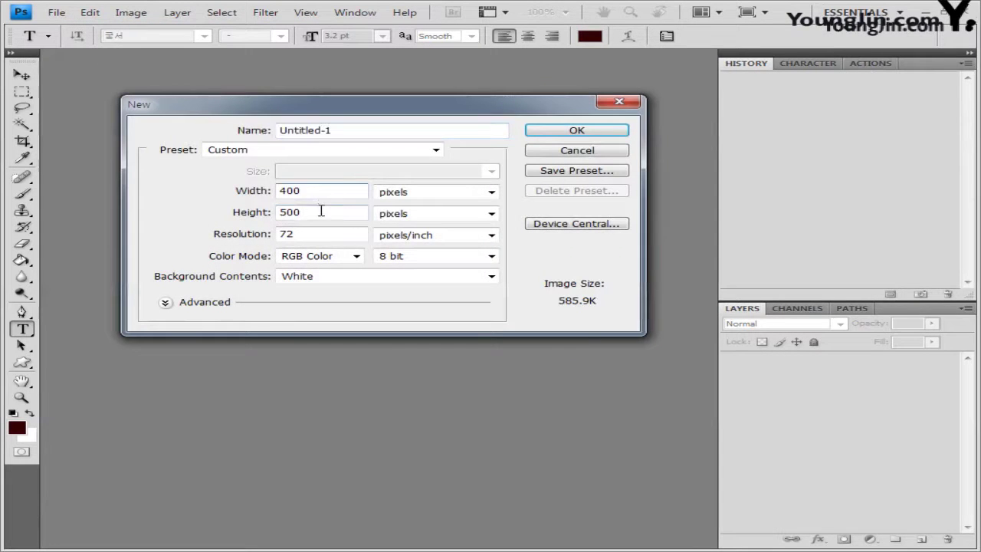
click(605, 132)
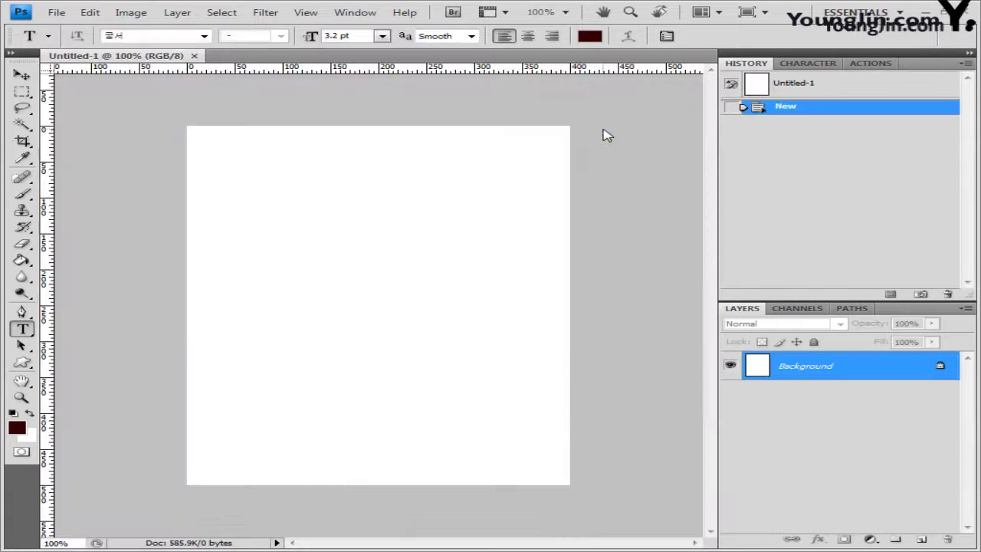
drag(132, 57, 269, 169)
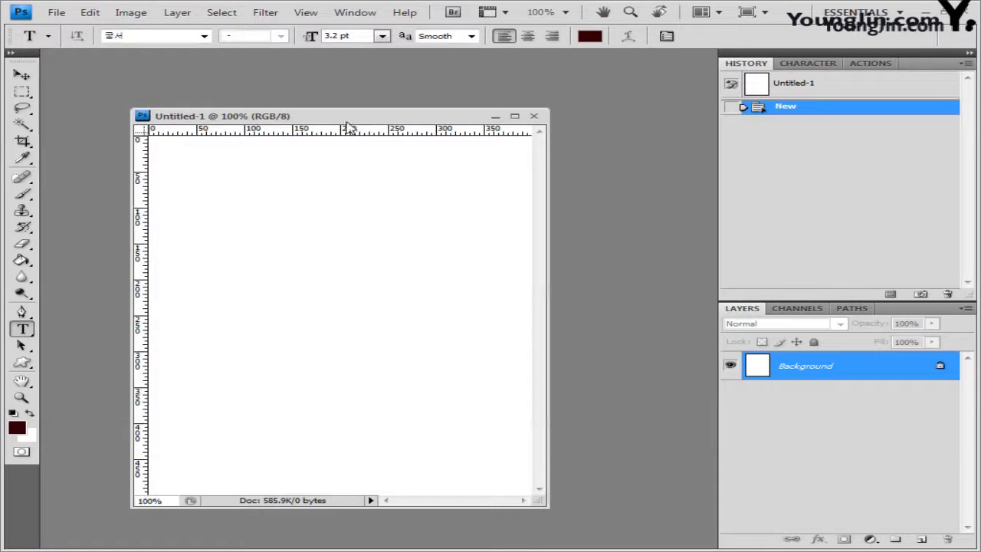
drag(345, 123, 378, 124)
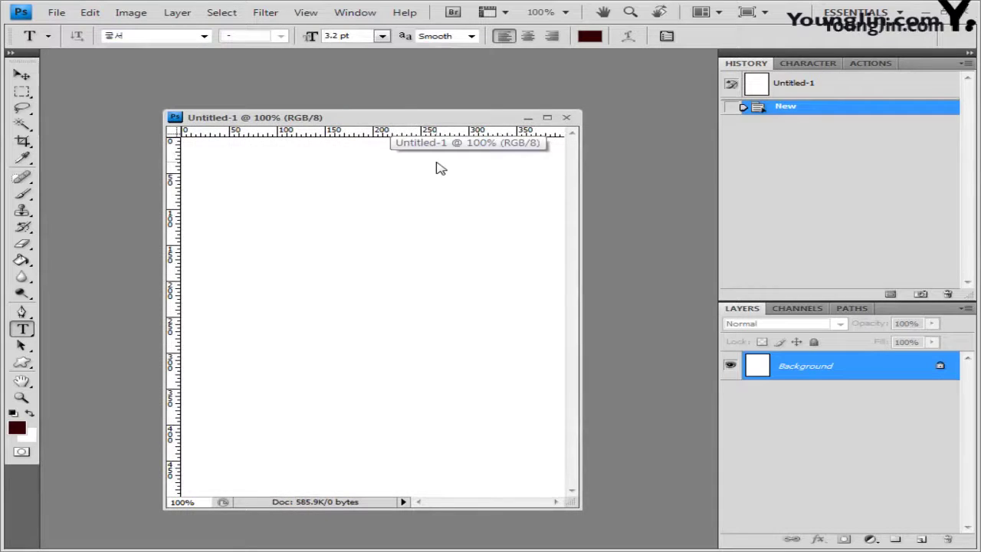
key(ctrl+apostrophe)
drag(471, 118, 497, 117)
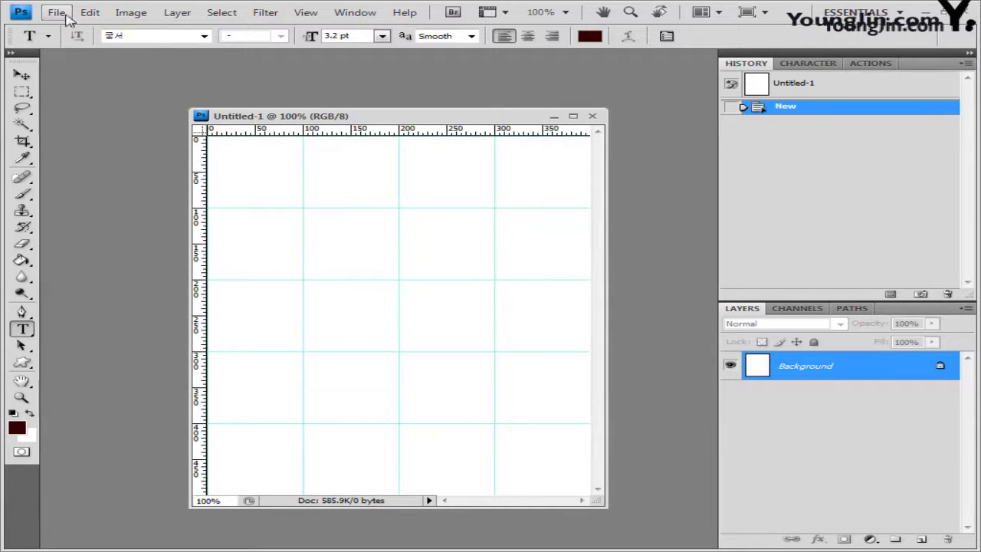
Save the blank document as a PSD with the pasted name ending in -2참고
click(57, 12)
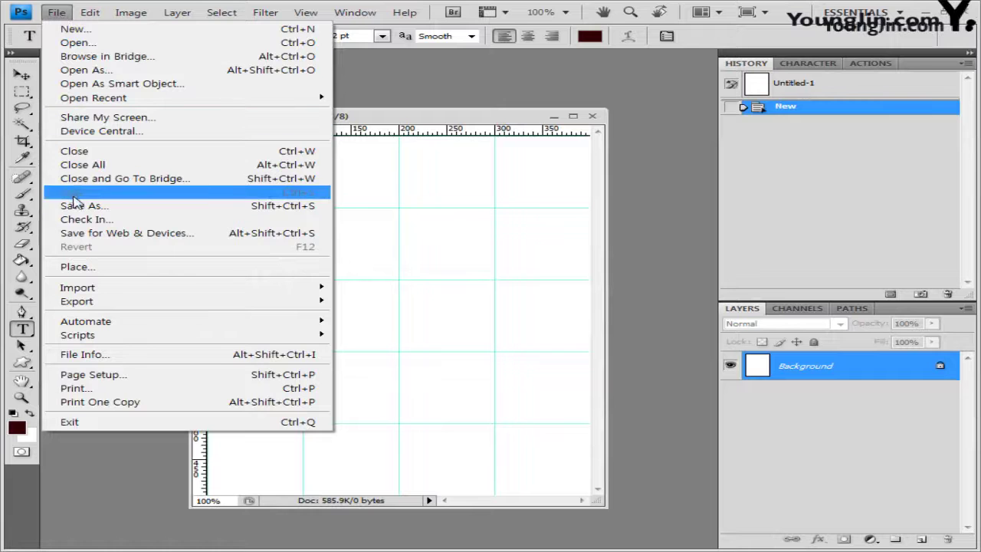
click(76, 205)
text(G120170003-홍길동-2참고)
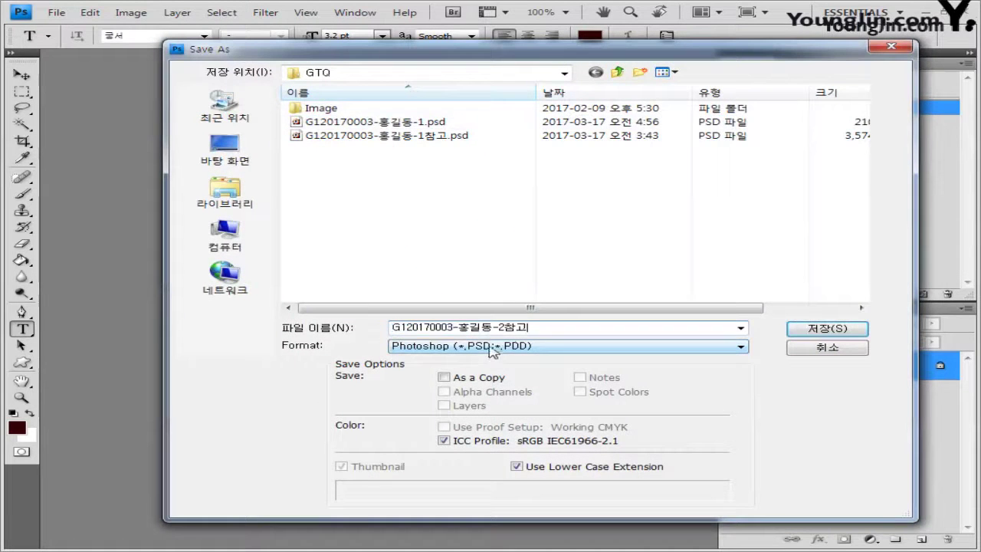
click(793, 326)
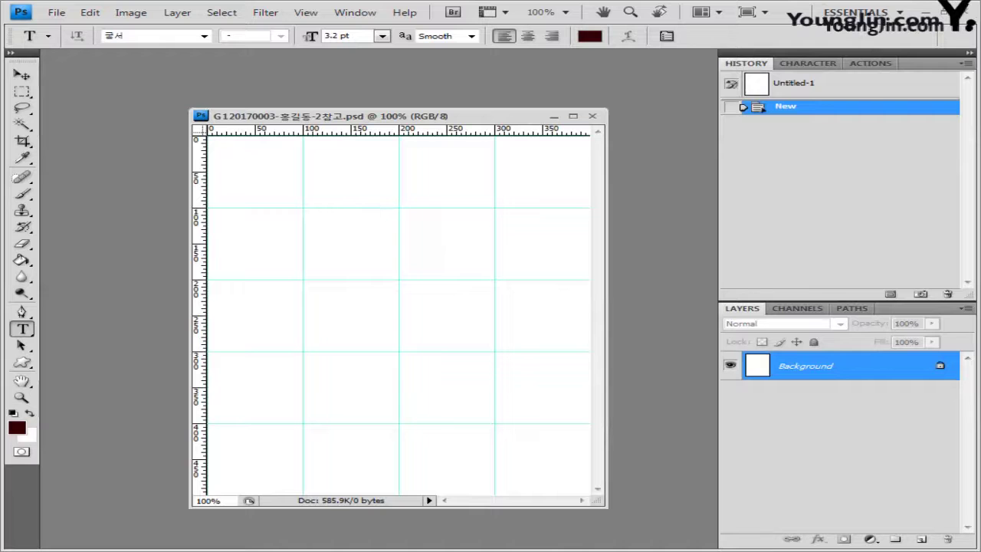
key(alt+Tab)
Copy the whole 1급-4.jpg lattice photo and paste it into the PSD as Layer 1
click(119, 326)
drag(119, 326, 129, 78)
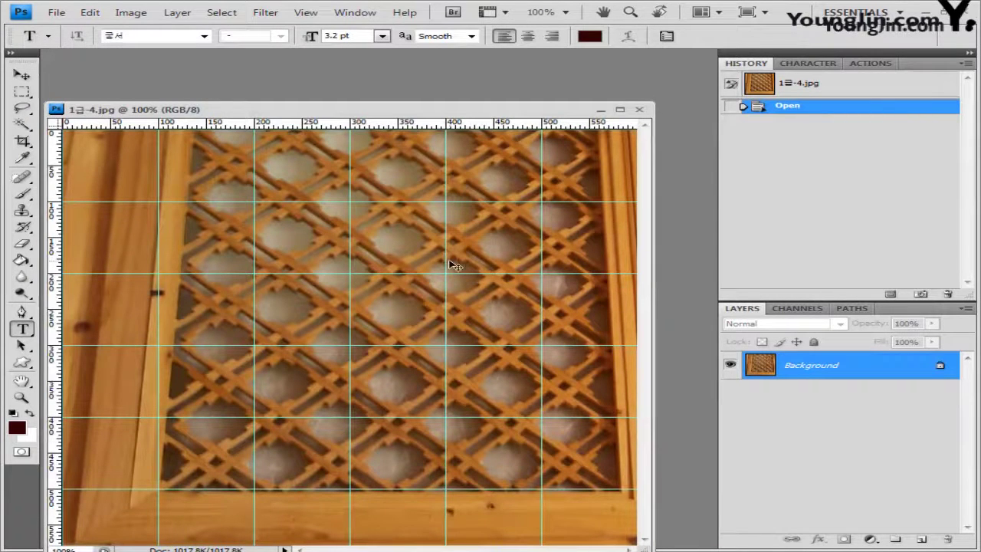
key(ctrl+a)
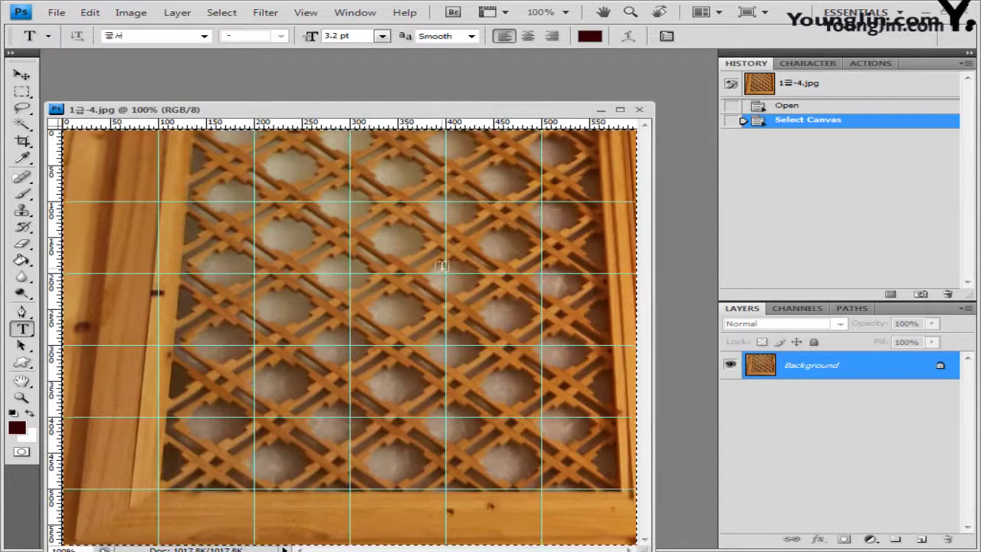
click(640, 111)
key(ctrl+v)
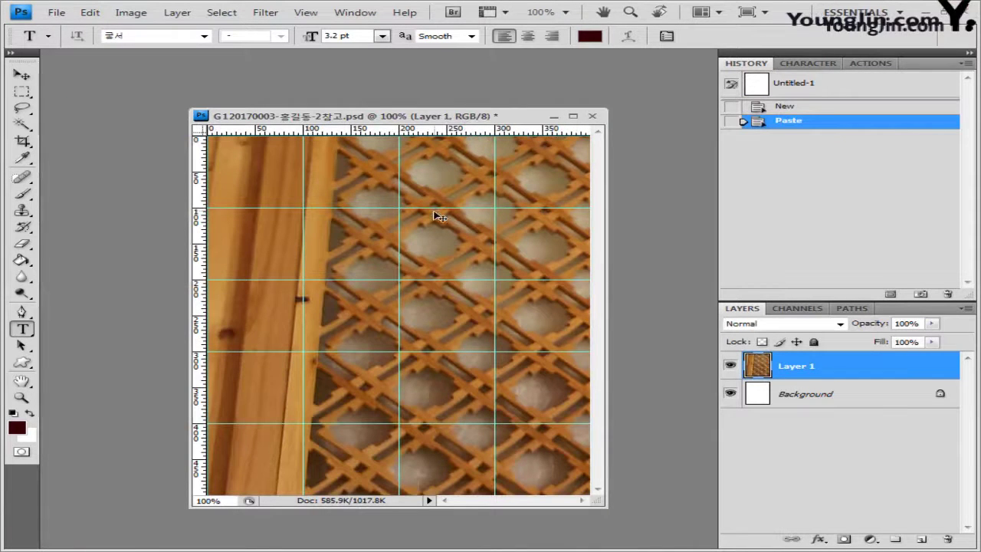
Free-transform the lattice layer into a new position so it fills most of the canvas
key(ctrl+t)
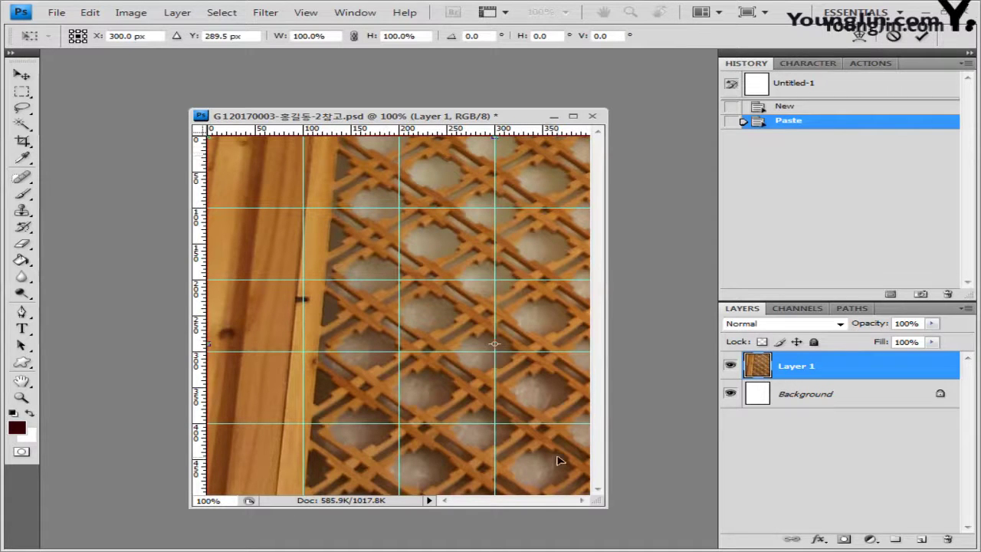
drag(559, 459, 552, 433)
key(Return)
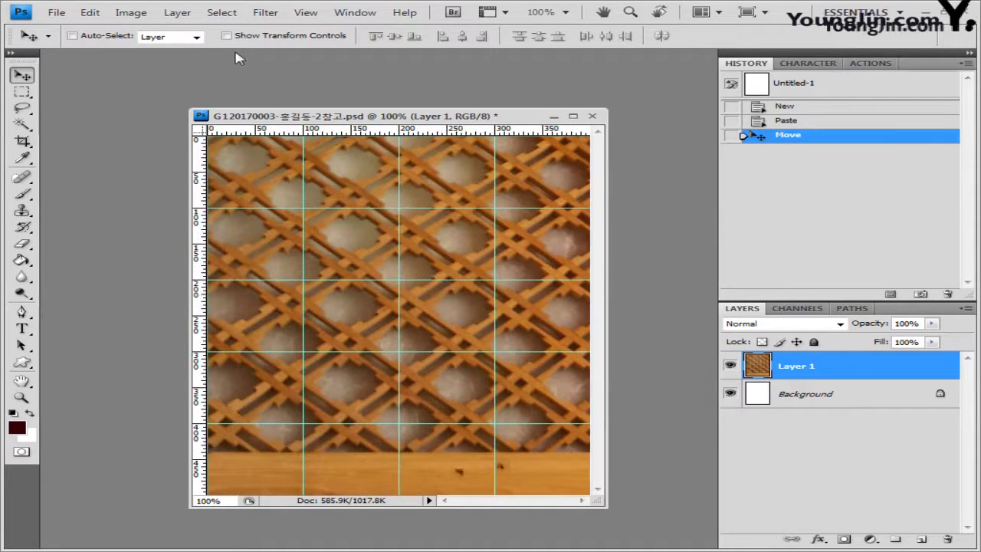
Apply a Gaussian Blur with a 4-pixel radius to the lattice layer
click(265, 13)
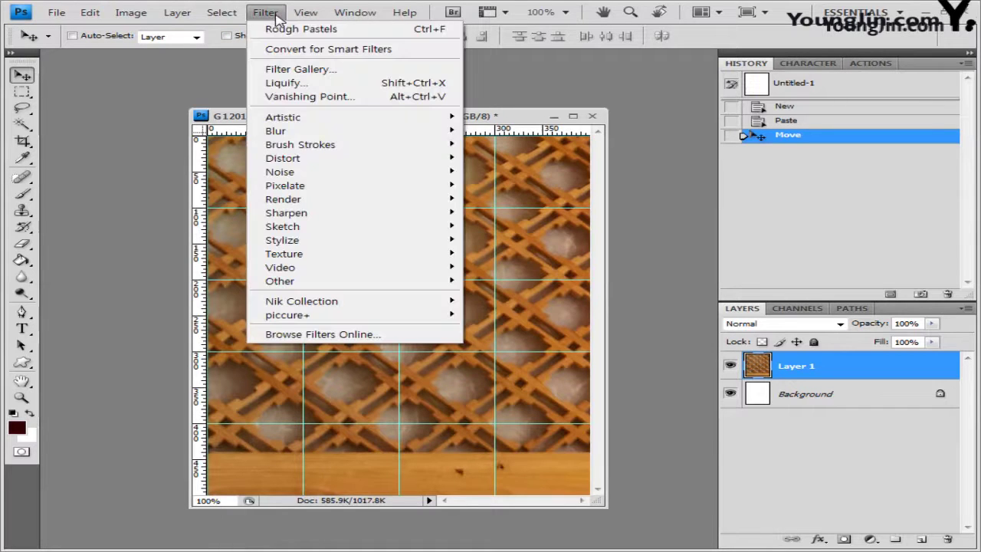
mouse_move(277, 132)
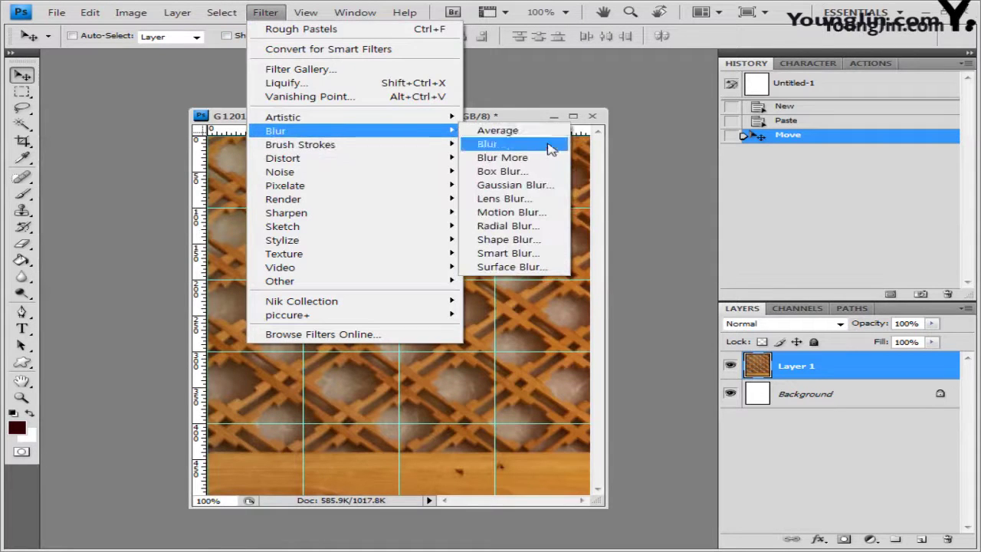
click(537, 185)
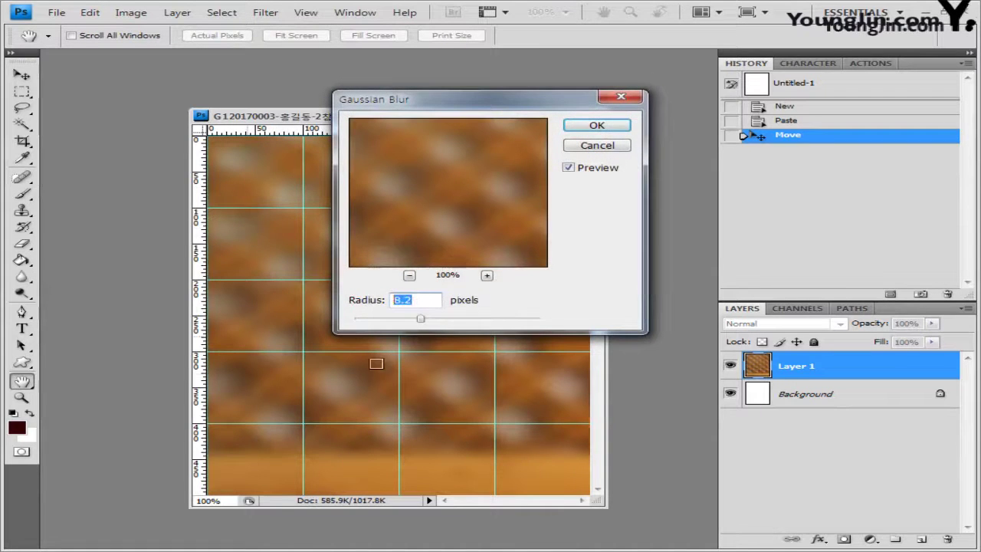
text(4)
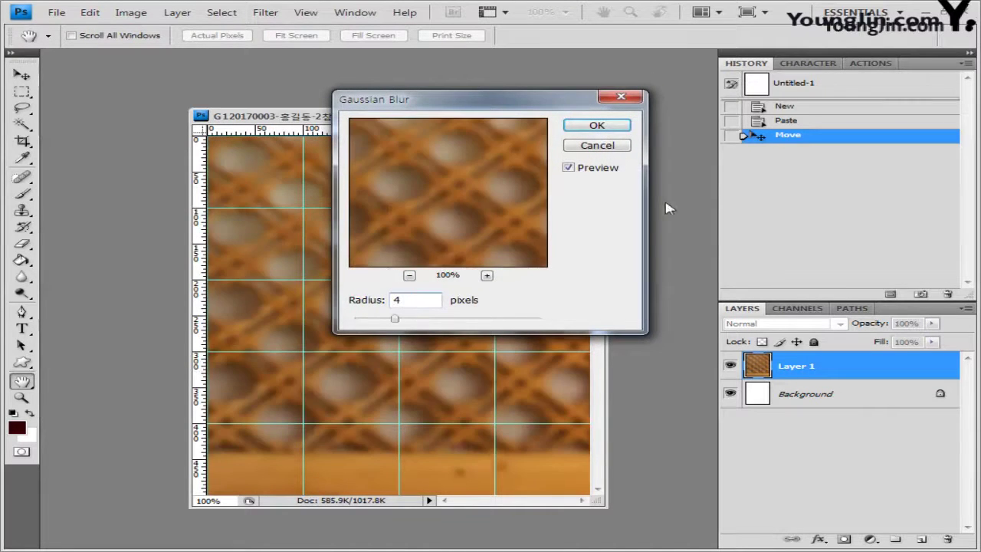
click(613, 126)
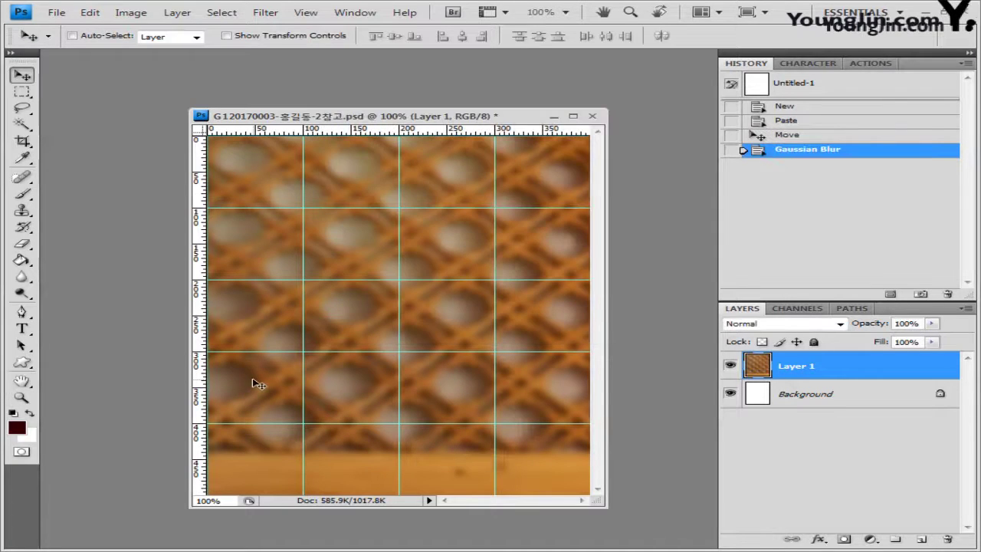
Open the mortar-and-pestle photo 1급-5.jpg in its own floating window
key(alt+Tab)
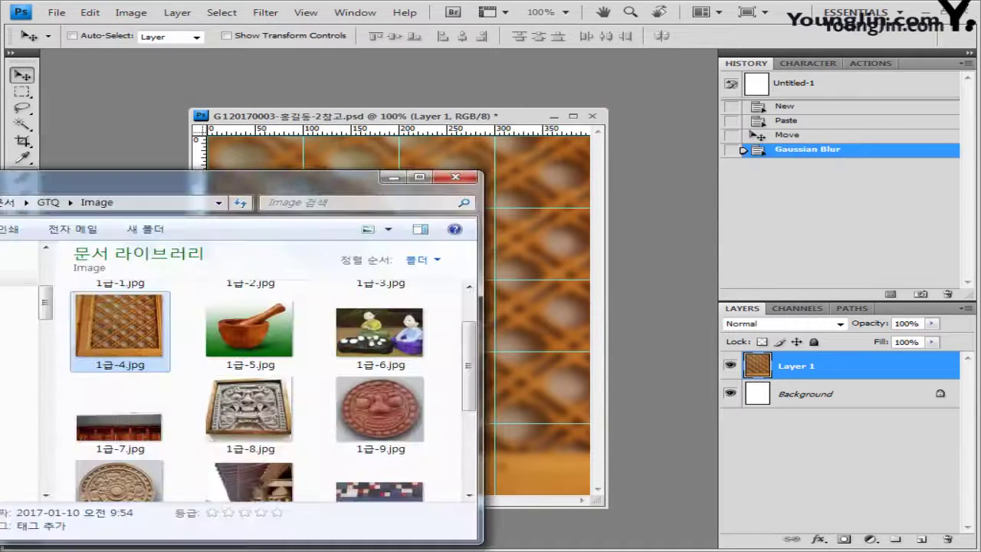
click(267, 348)
drag(267, 347, 170, 149)
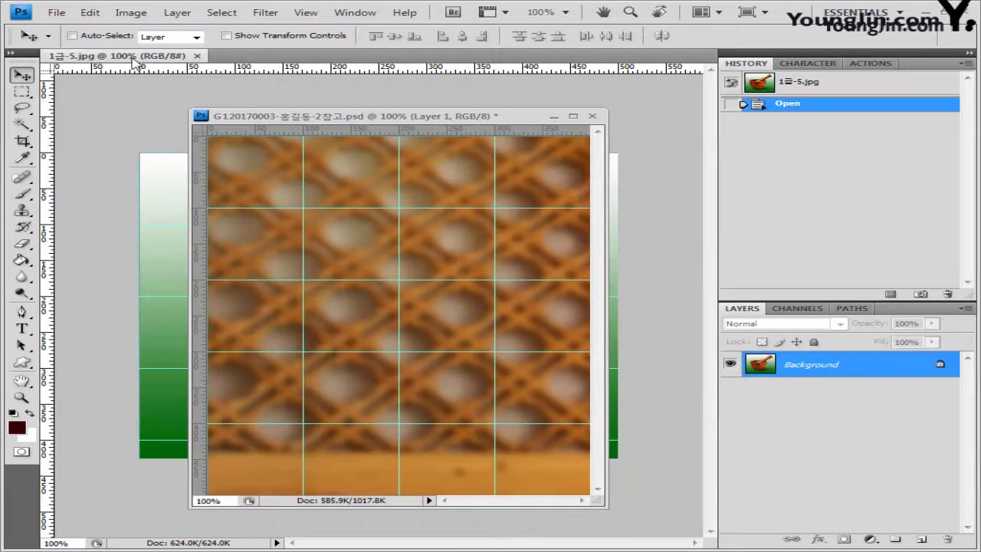
drag(134, 62, 310, 200)
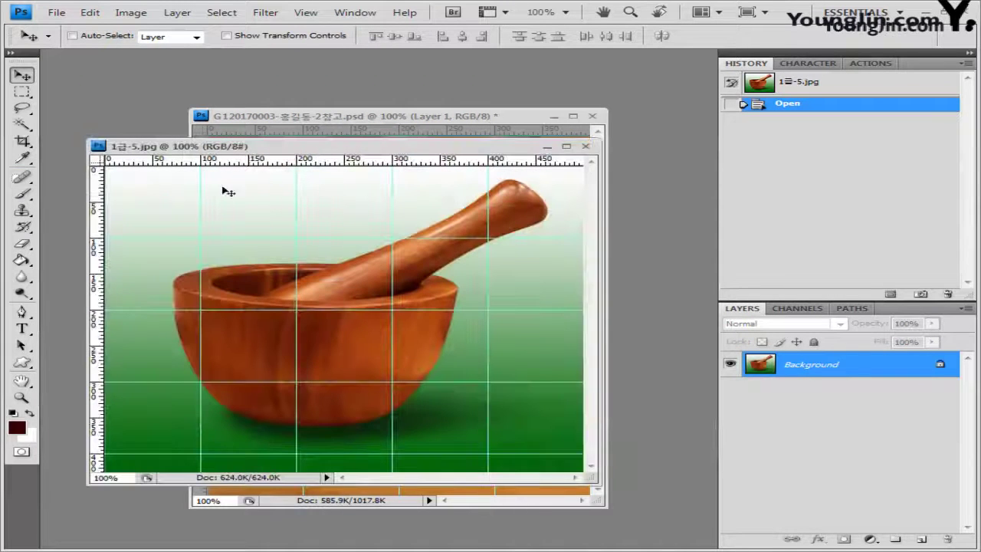
With the Magic Wand and guides hidden, select the green background bands and shadow
click(22, 124)
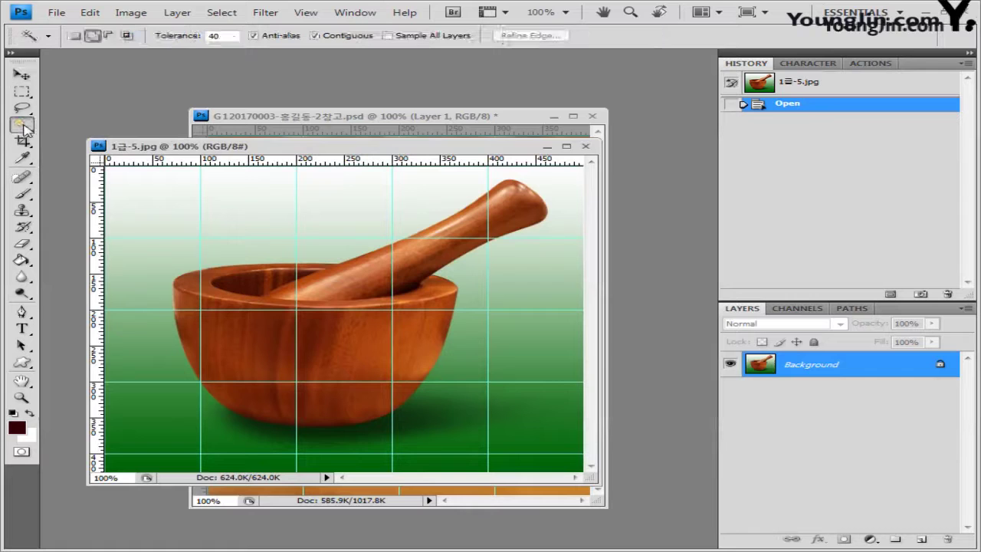
right_click(23, 126)
click(85, 136)
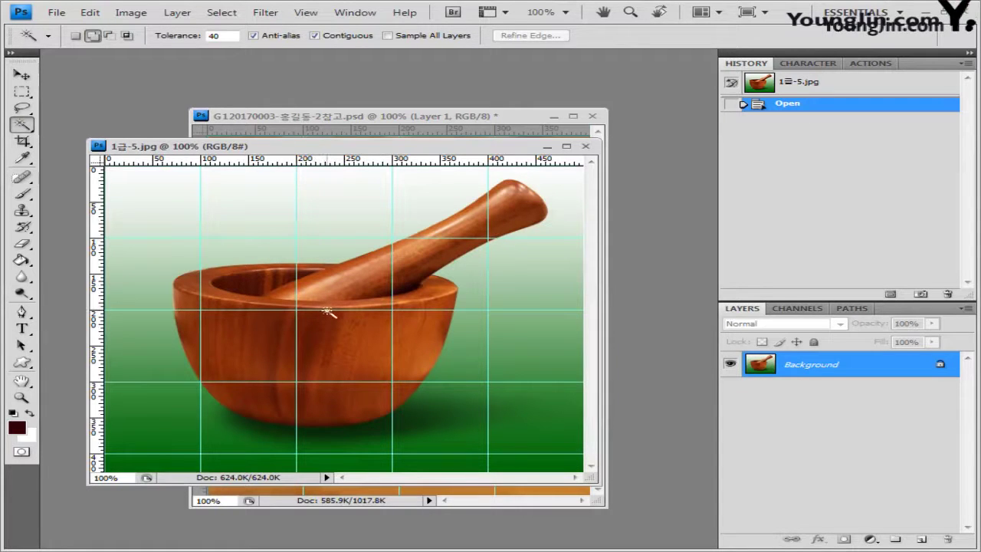
key(ctrl+semicolon)
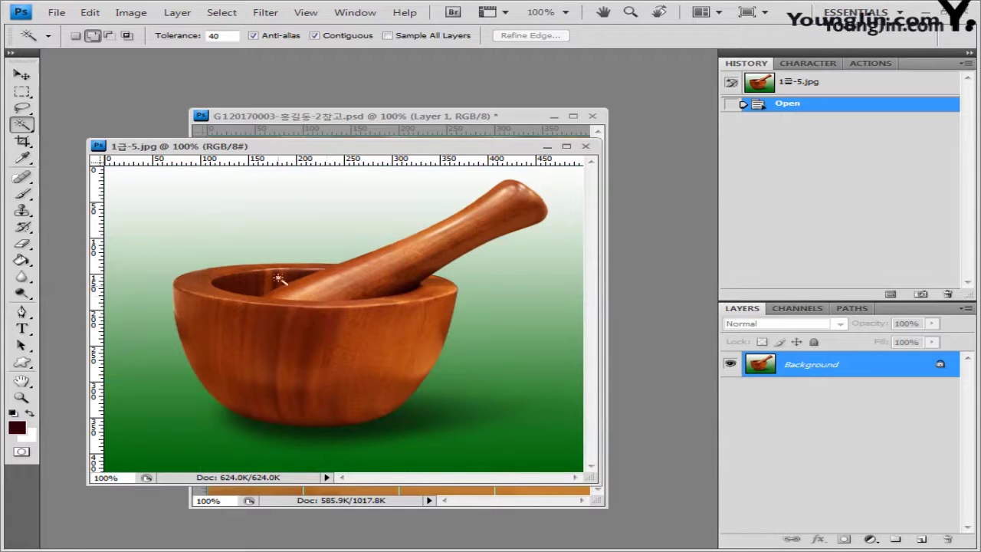
click(325, 227)
click(138, 307)
click(204, 431)
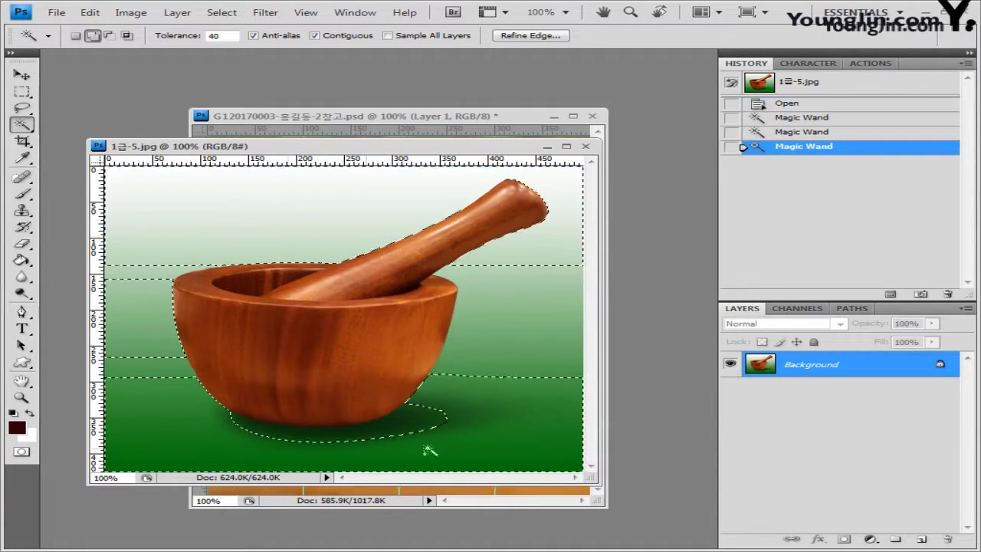
click(506, 354)
Raise Magic Wand tolerance to 50 and add the remaining background bands and shadow
double_click(216, 36)
text(50)
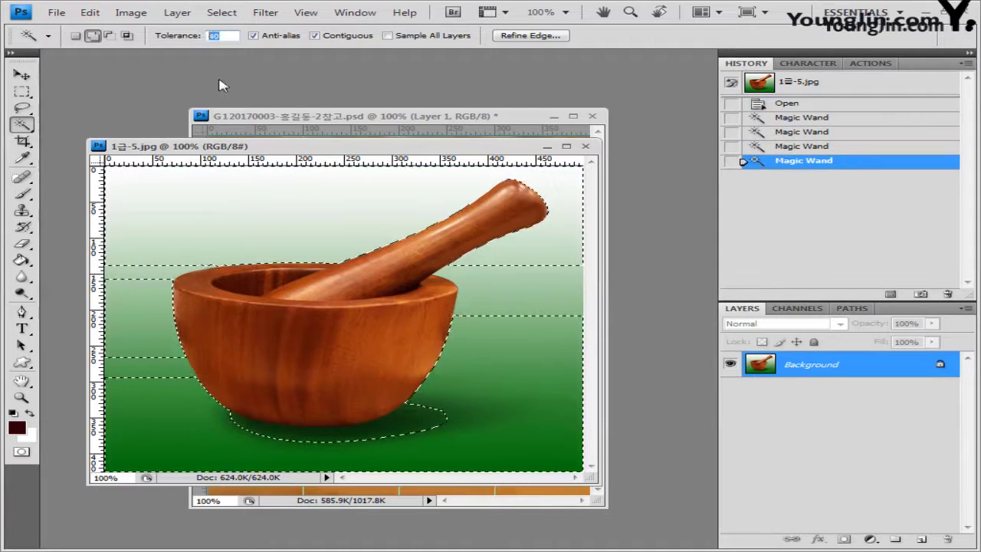
click(153, 274)
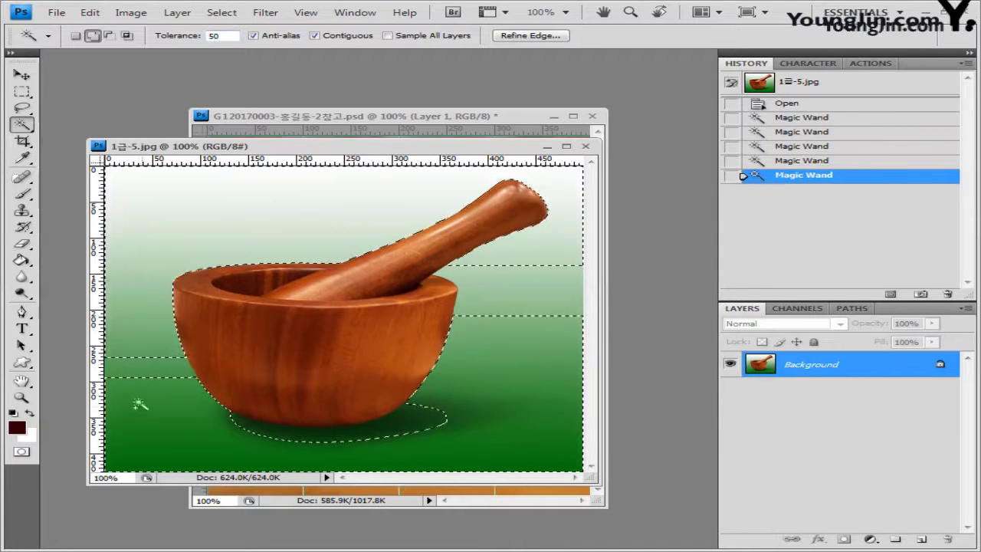
click(146, 376)
click(482, 391)
click(481, 378)
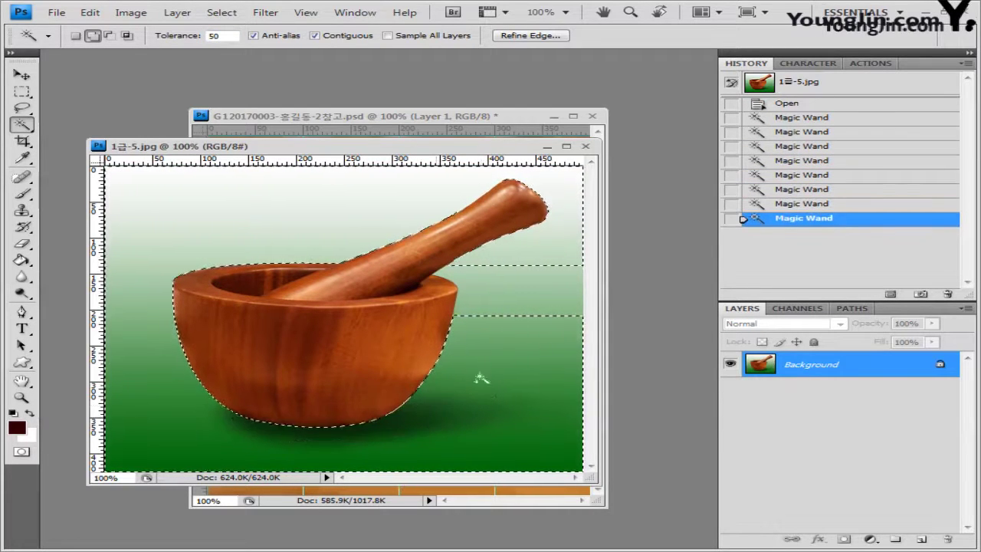
click(520, 286)
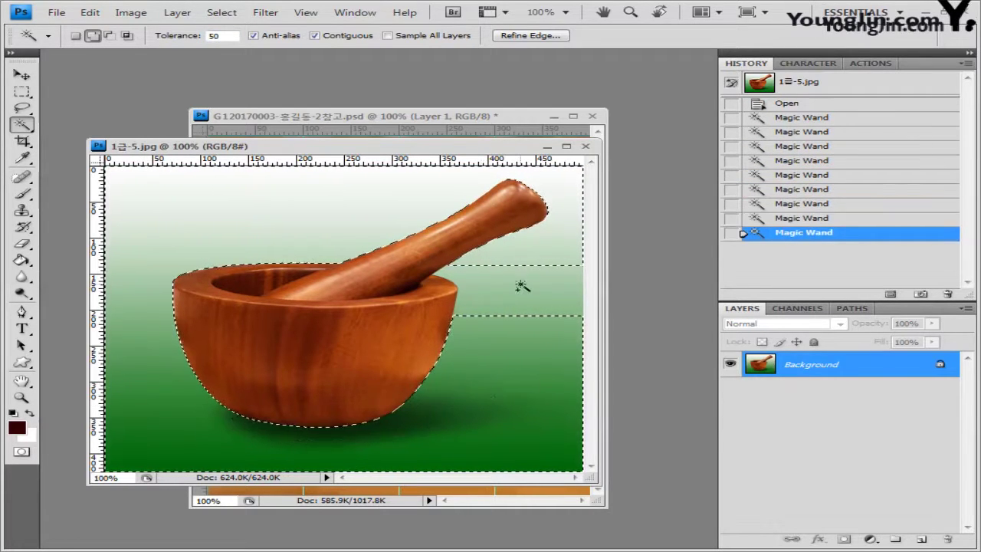
Invert the selection to isolate the mortar, then undo a trial paste into the PSD
click(241, 21)
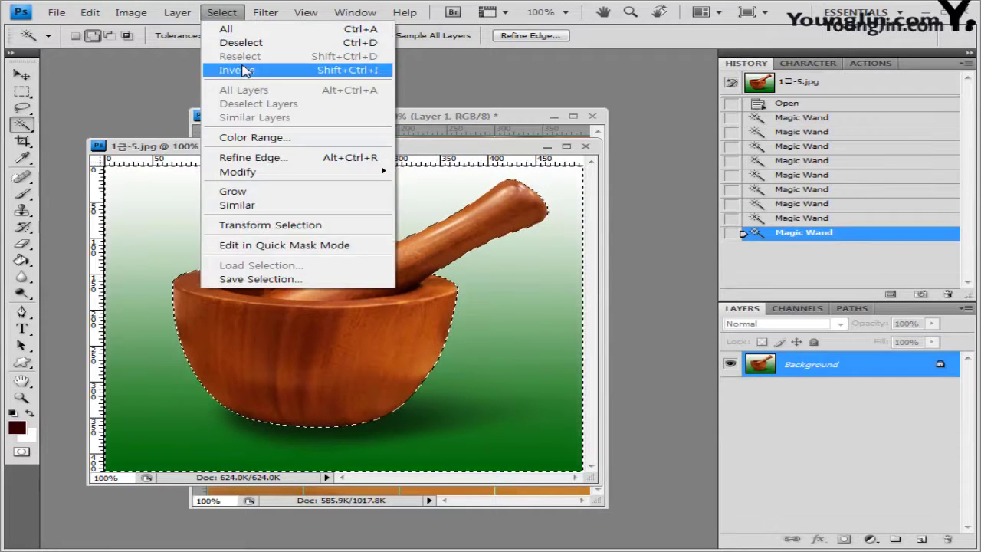
click(244, 70)
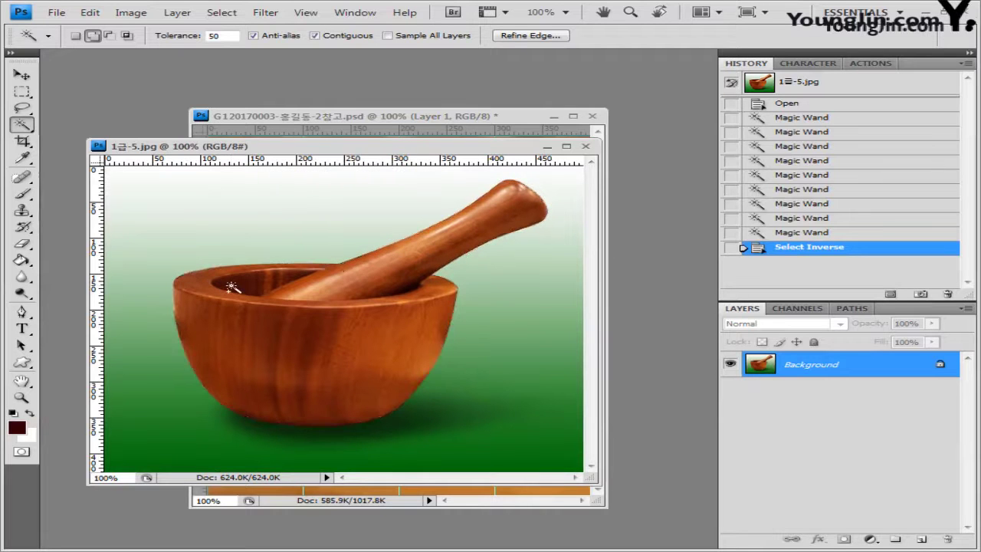
click(370, 117)
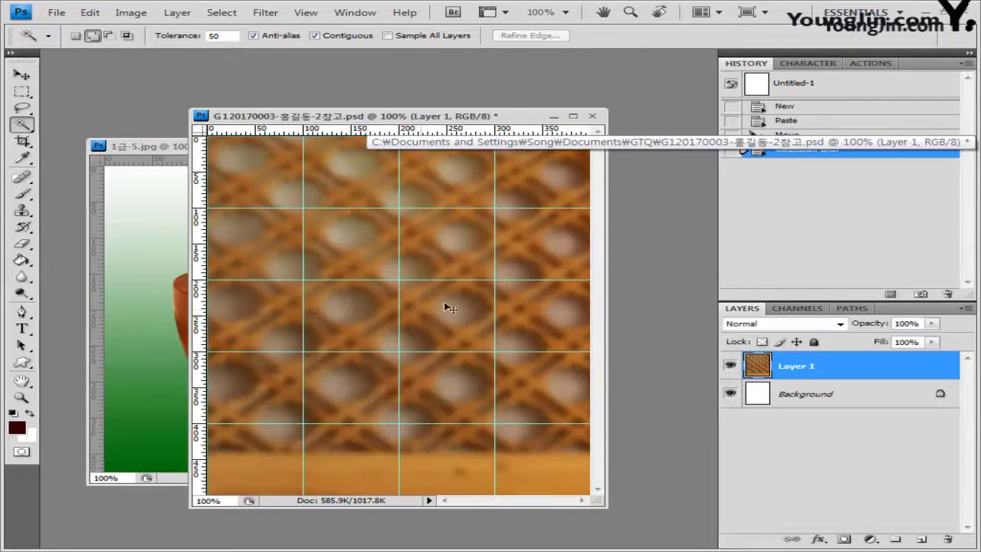
key(ctrl+v)
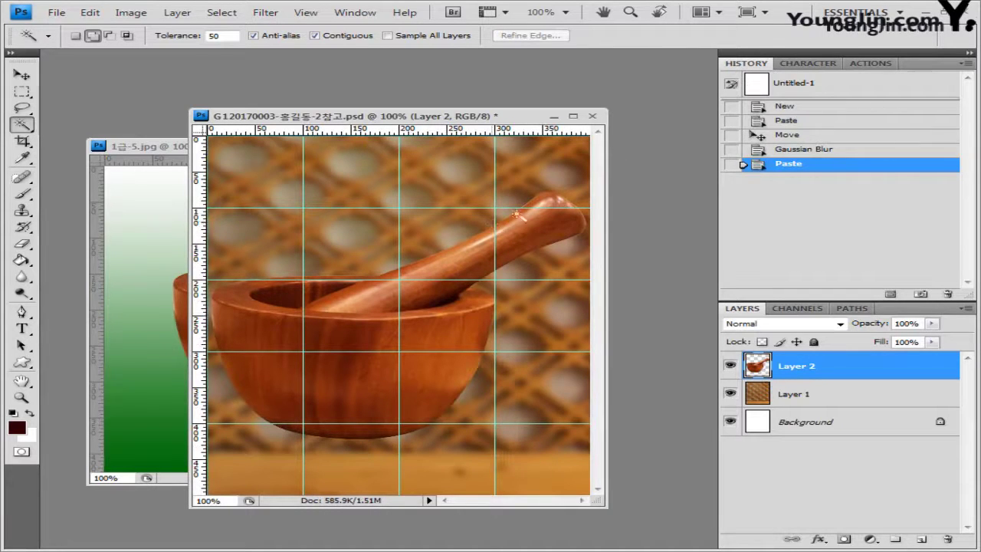
click(811, 152)
click(156, 147)
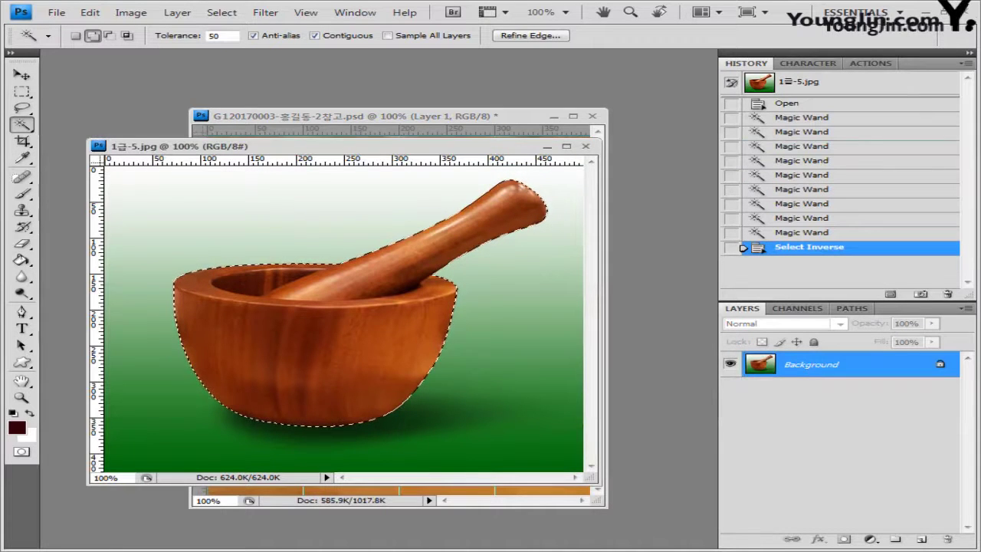
Refine the selection edge (radius 0, smooth 0, feather 1 px) and paste the mortar as Layer 2
click(222, 13)
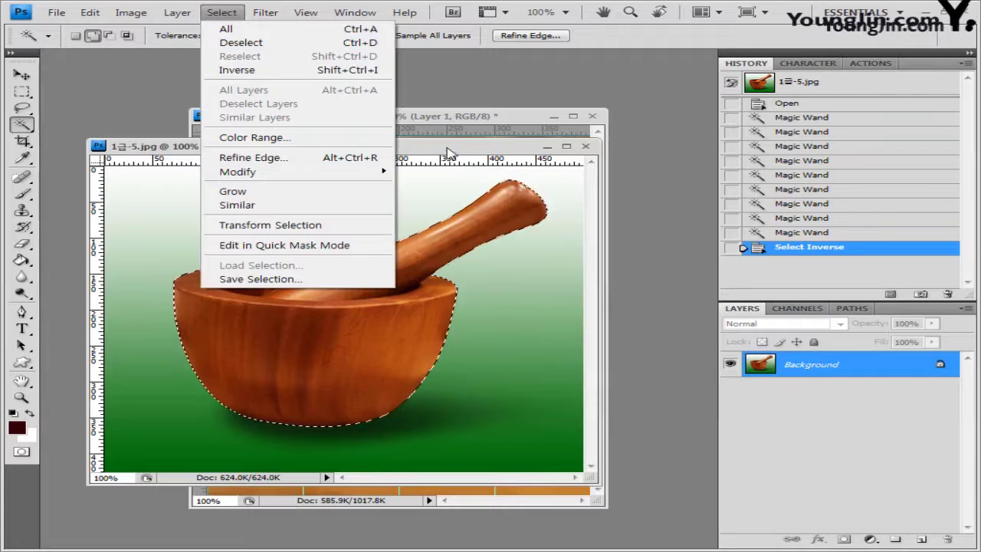
click(450, 153)
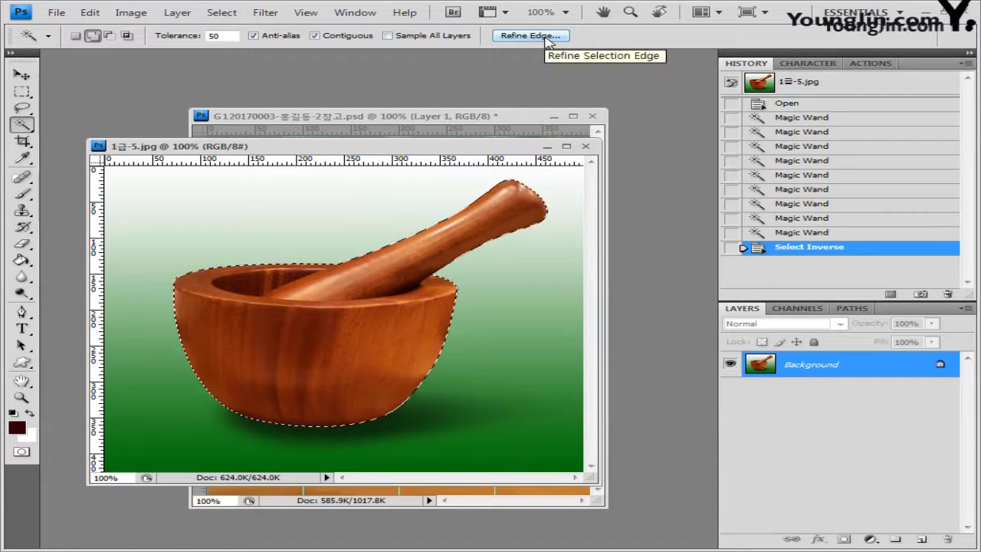
click(547, 38)
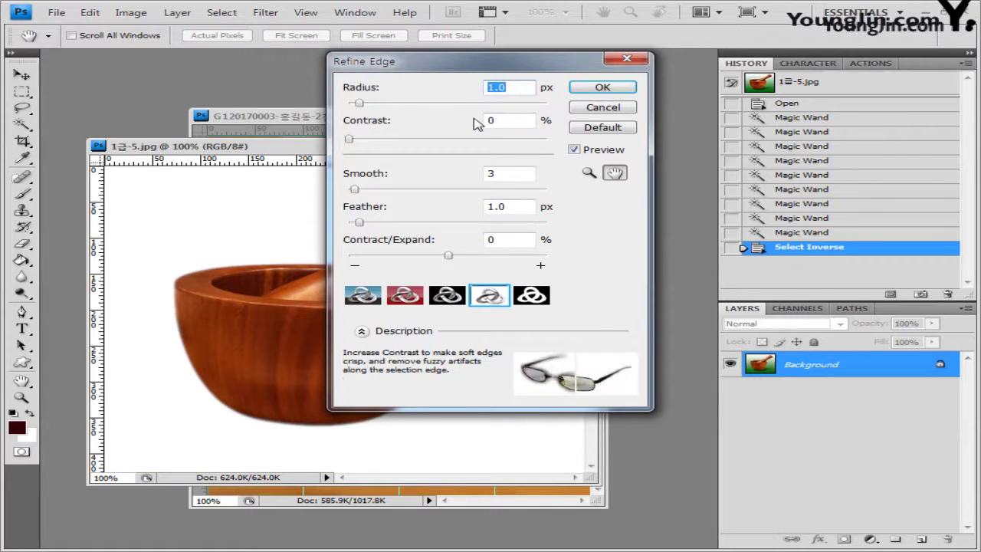
text(0)
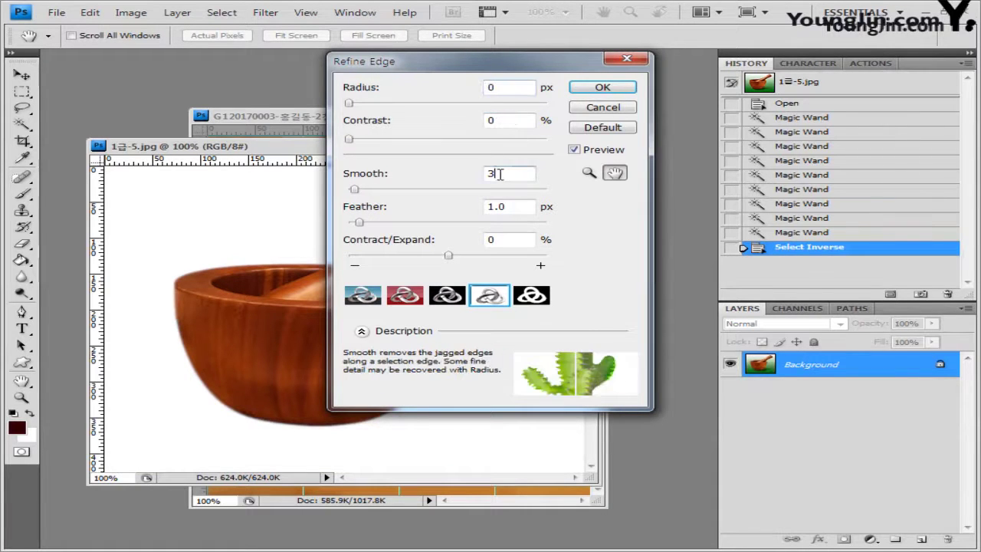
text(0)
key(Tab)
text(1)
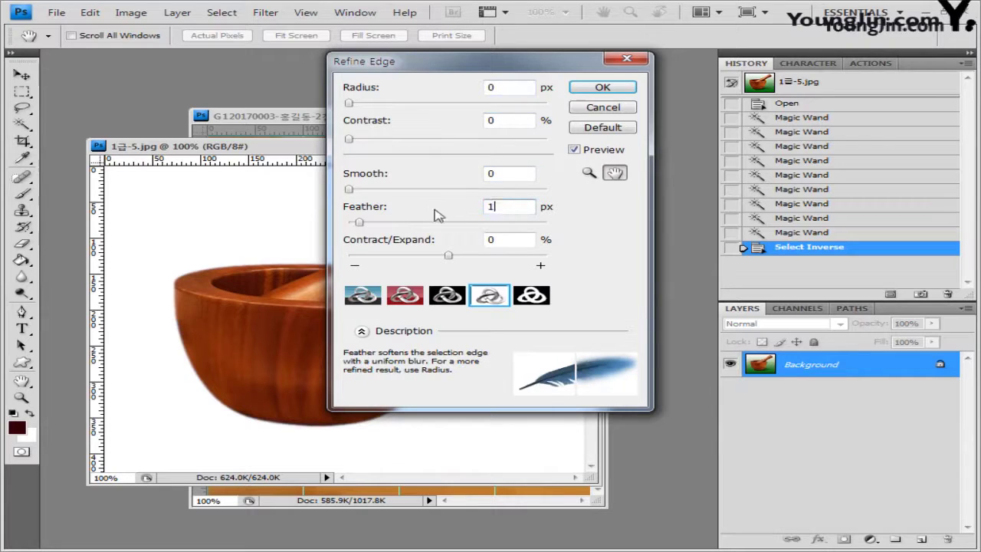
click(507, 238)
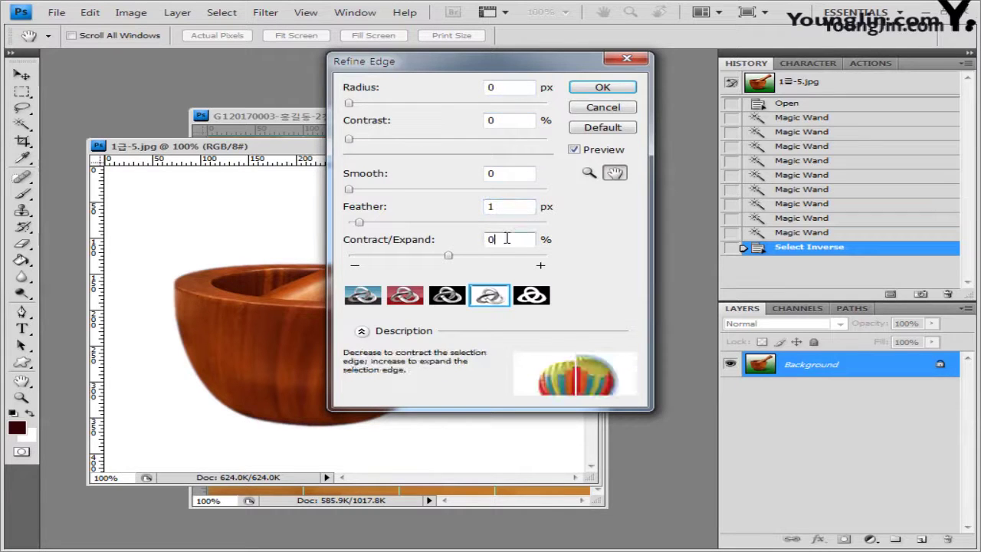
click(611, 89)
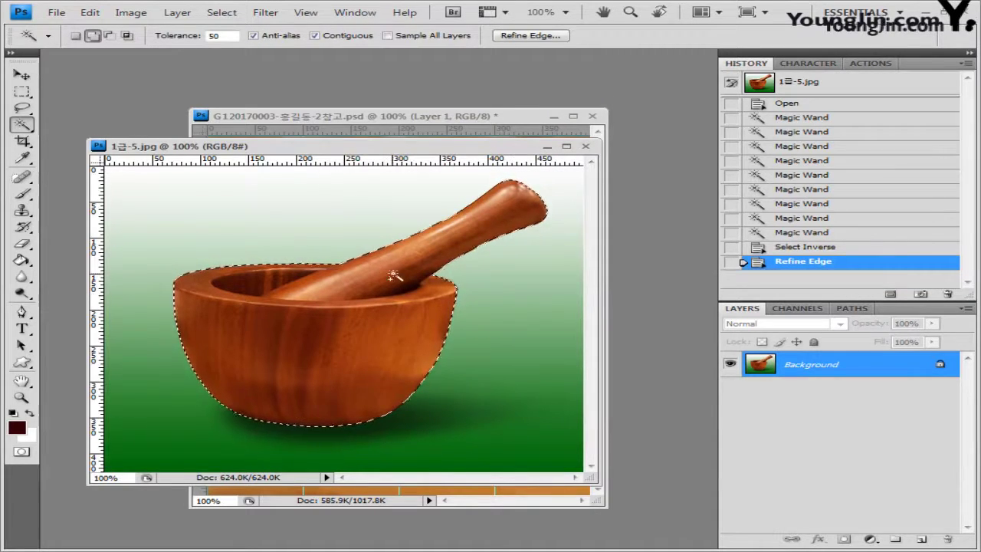
click(445, 131)
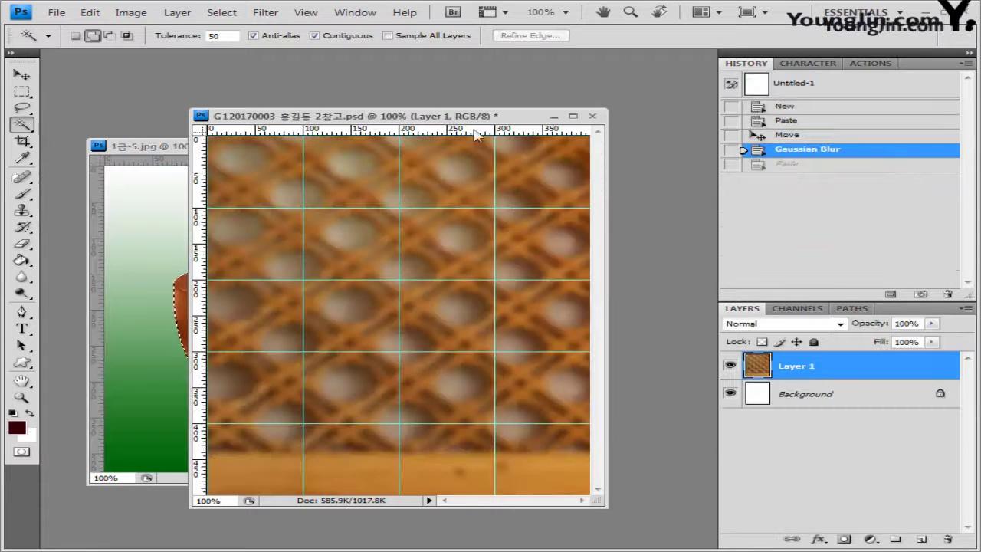
key(ctrl+v)
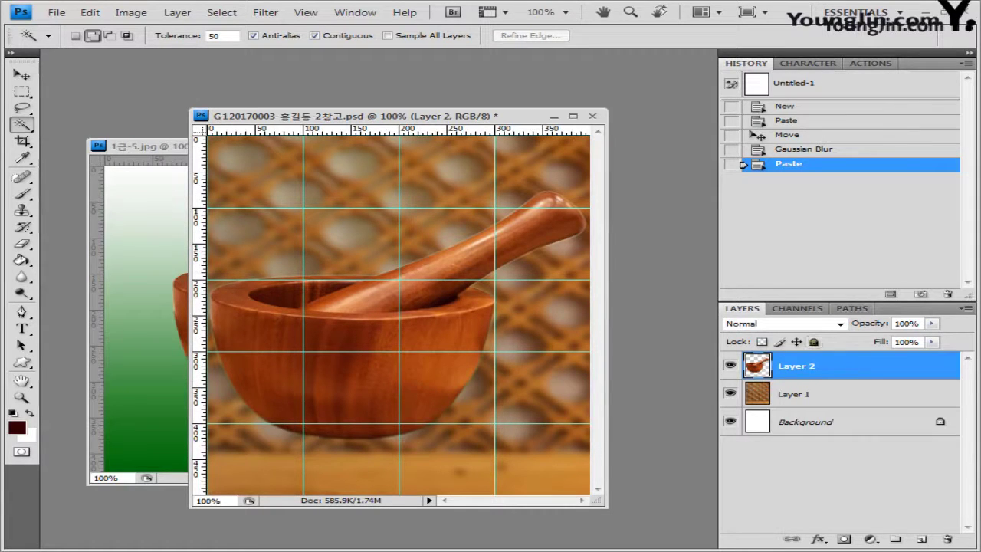
Give the mortar-and-pestle layer an Inner Shadow effect with default settings
click(820, 541)
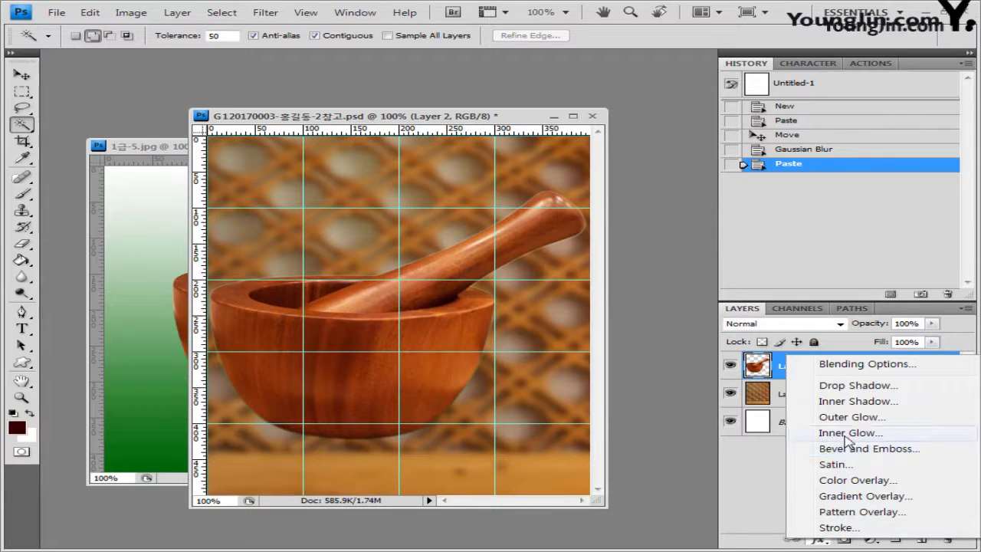
click(858, 401)
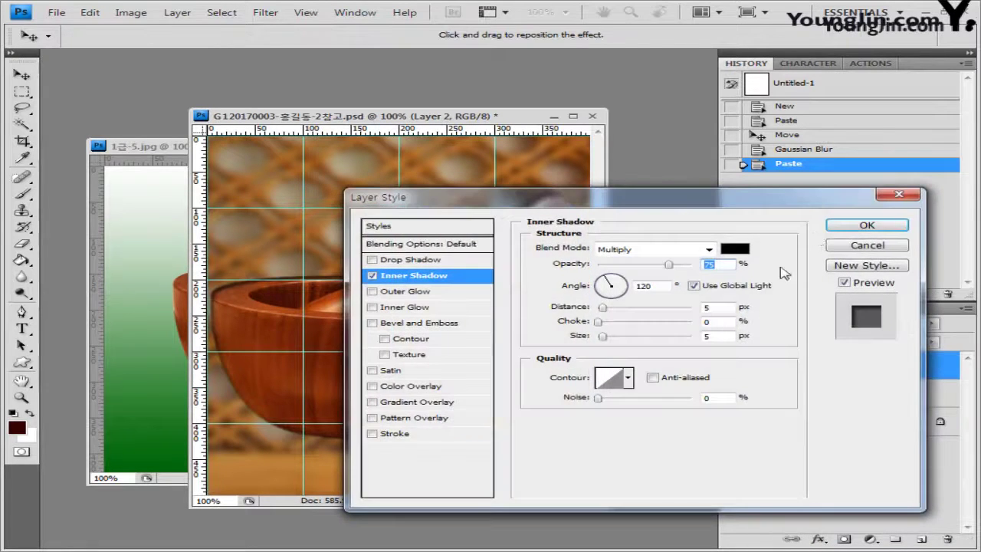
click(868, 226)
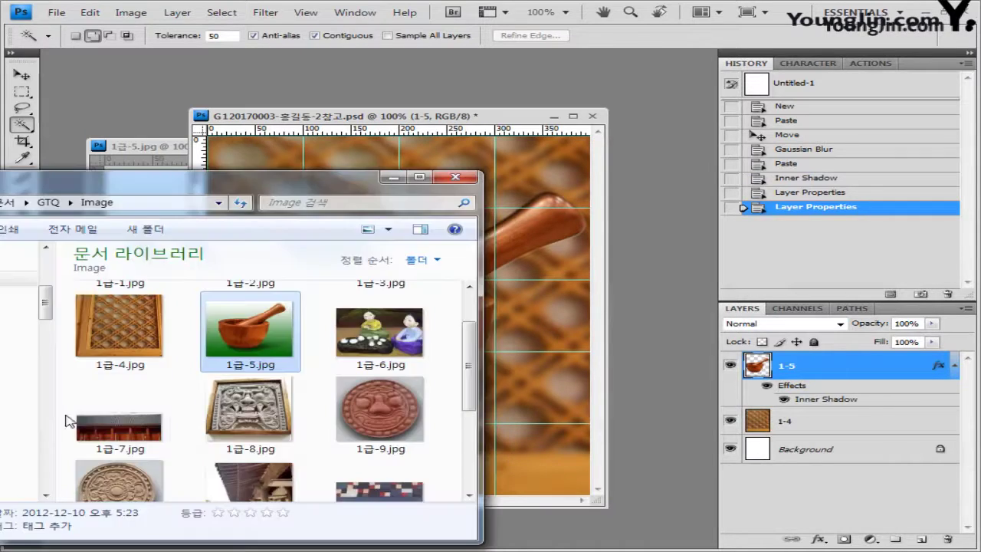
Open the dolls photo 1급-6.jpg as a floating window beside the composite
drag(380, 333, 98, 170)
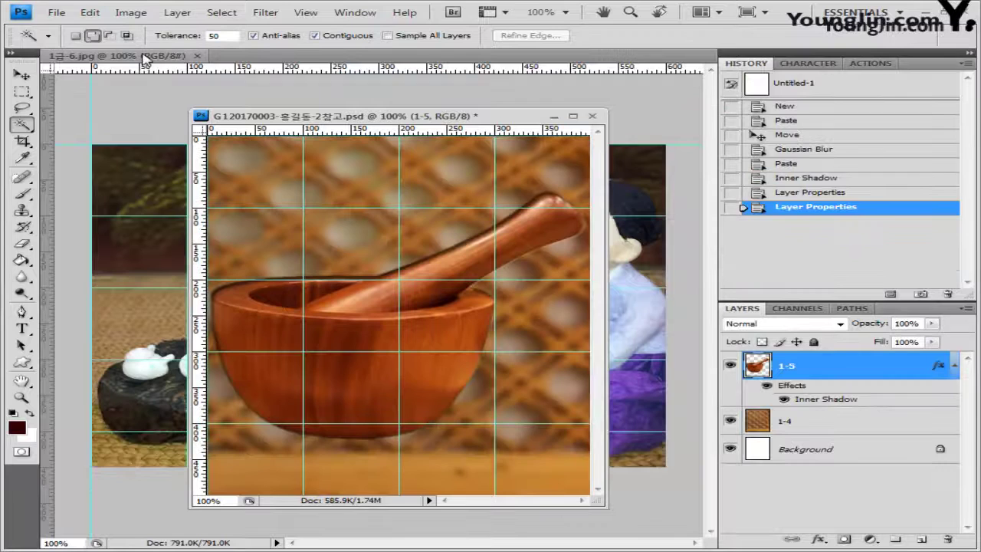
drag(144, 59, 351, 169)
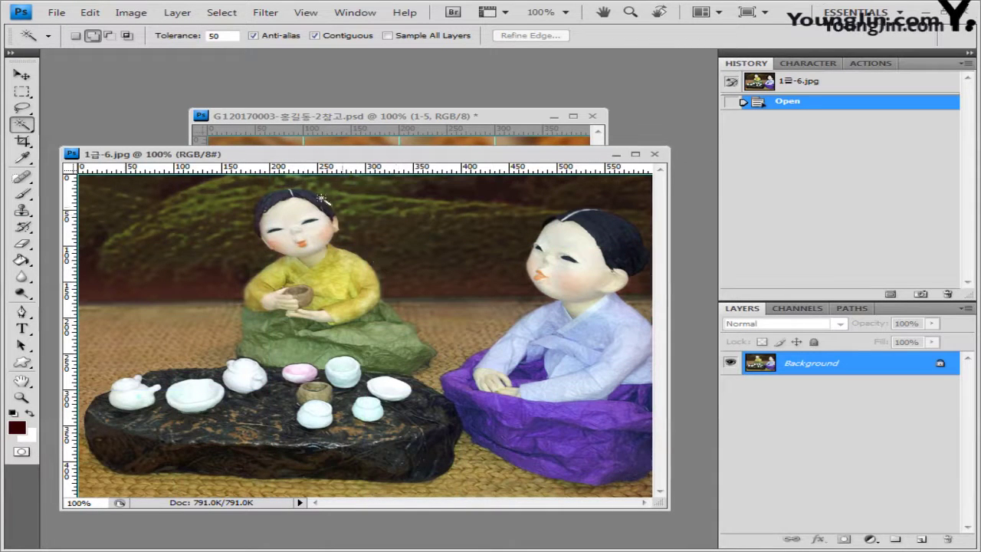
key(p)
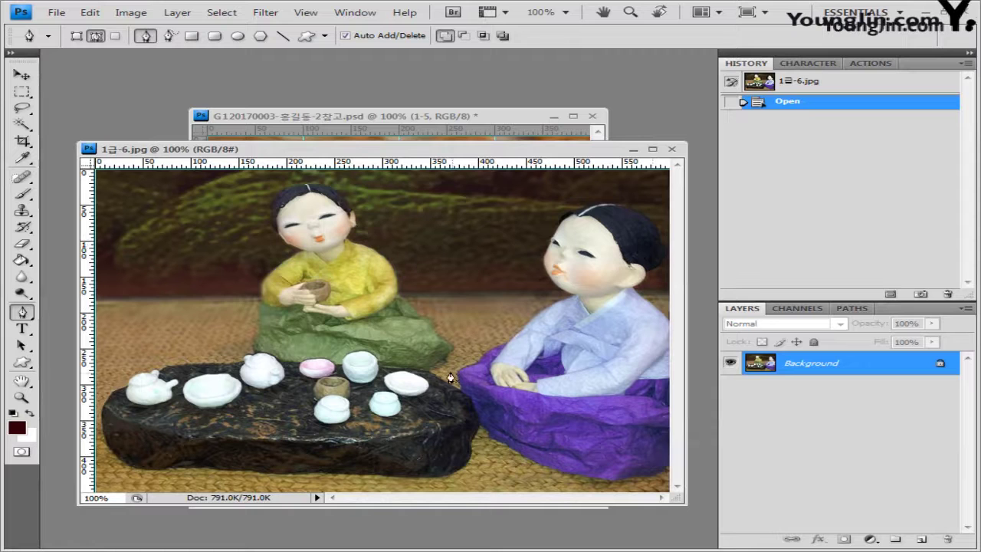
Trace a pen path down the green doll, around the teapot and along the tea table to the purple skirt
click(302, 249)
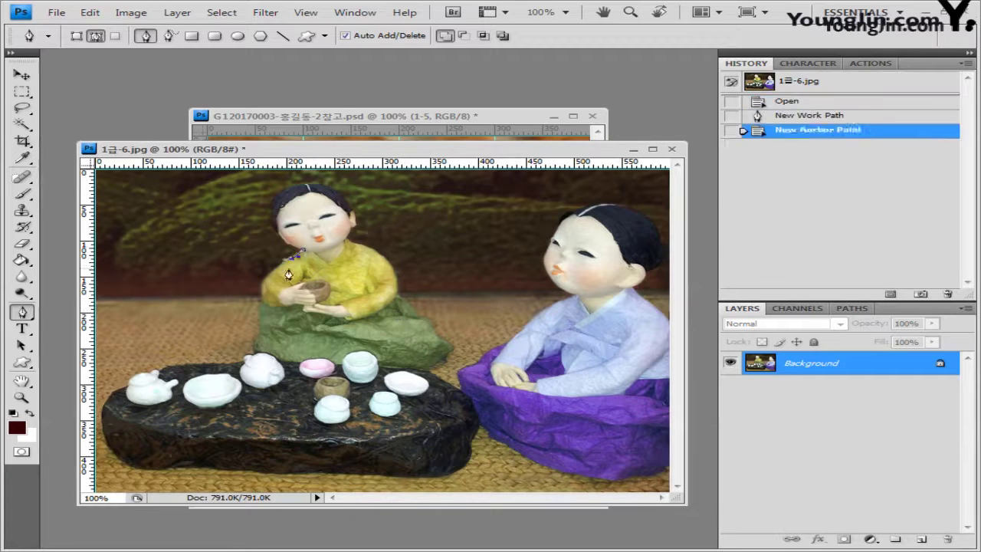
click(268, 276)
click(261, 310)
click(259, 333)
click(253, 349)
click(244, 359)
click(192, 363)
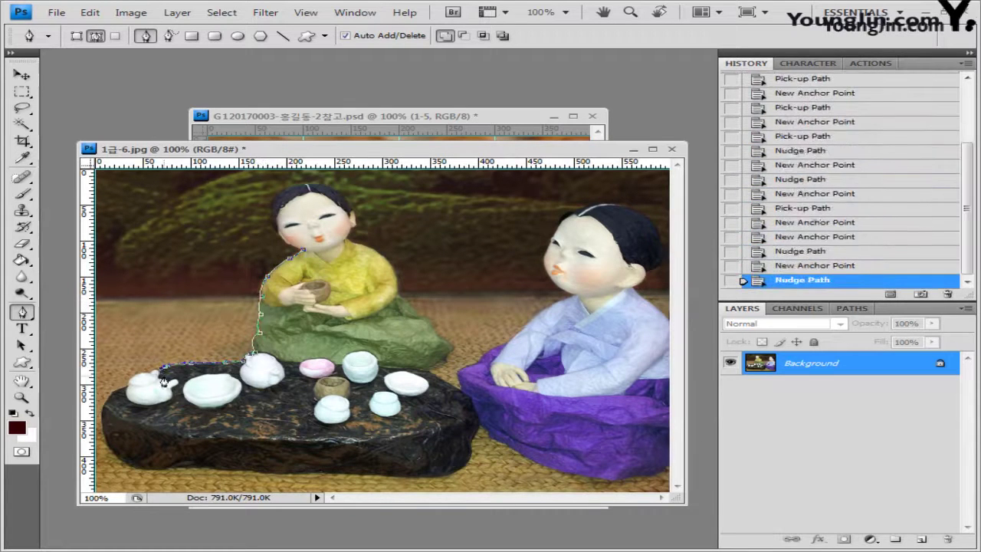
click(134, 374)
click(108, 395)
click(102, 426)
click(115, 456)
click(150, 469)
click(204, 467)
click(259, 473)
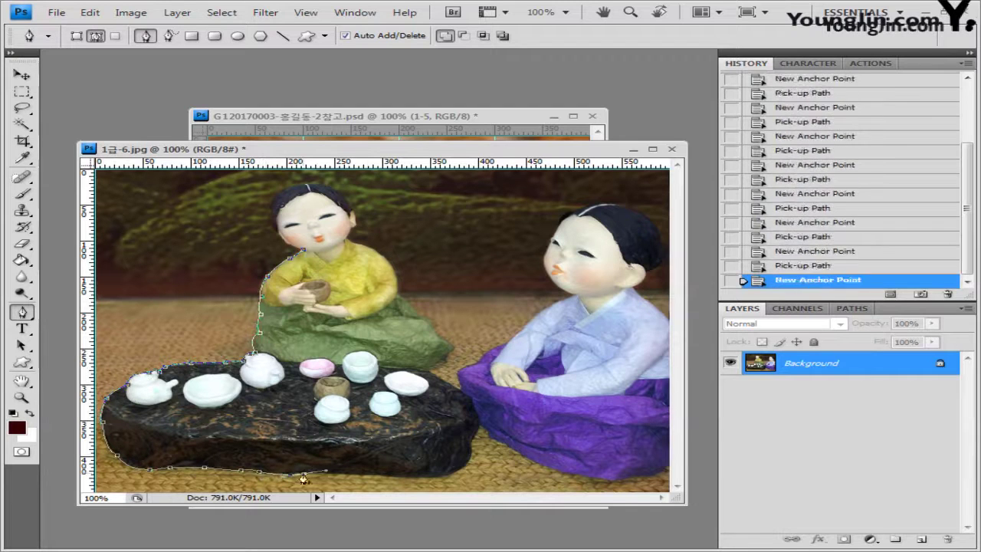
click(305, 476)
click(368, 475)
click(444, 475)
click(470, 451)
click(481, 428)
click(525, 458)
click(554, 466)
click(612, 480)
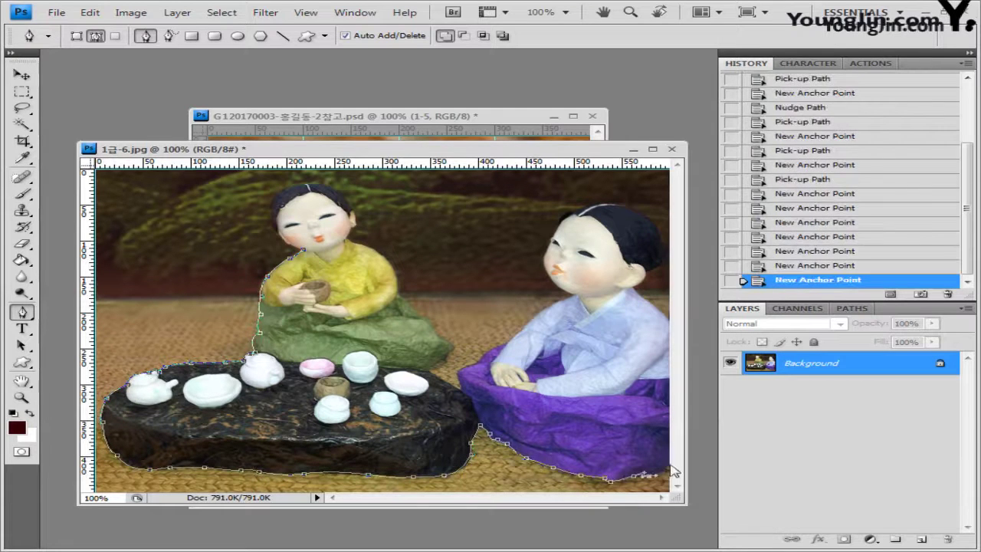
click(658, 470)
Finish the outline around the white doll and green doll's head, make it a selection, close the photo
click(670, 306)
click(650, 282)
click(663, 251)
click(627, 206)
click(591, 201)
click(571, 207)
click(552, 234)
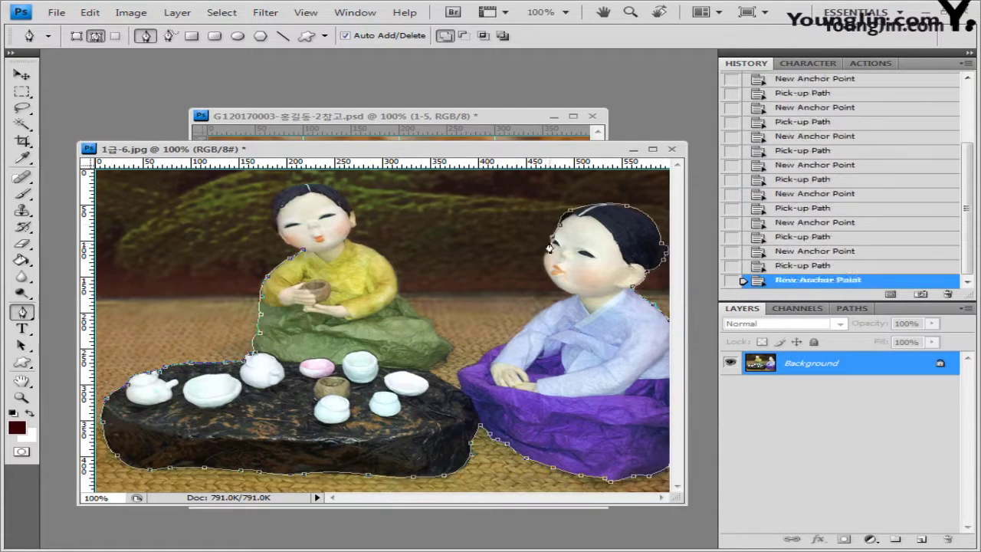
click(546, 257)
click(563, 291)
click(542, 306)
click(508, 341)
click(463, 372)
click(462, 395)
click(452, 349)
click(418, 313)
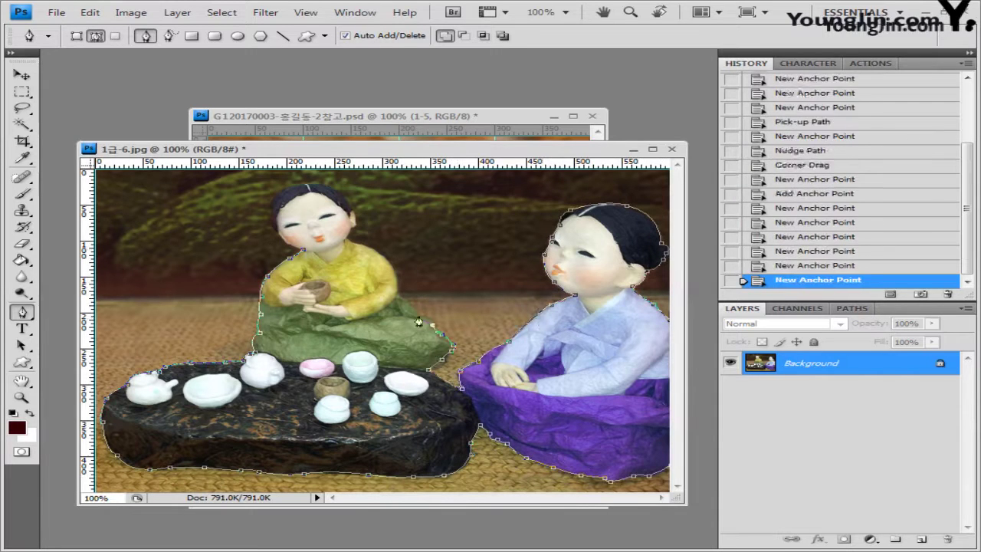
click(395, 270)
click(374, 249)
click(353, 207)
click(322, 185)
click(280, 193)
click(276, 226)
click(257, 331)
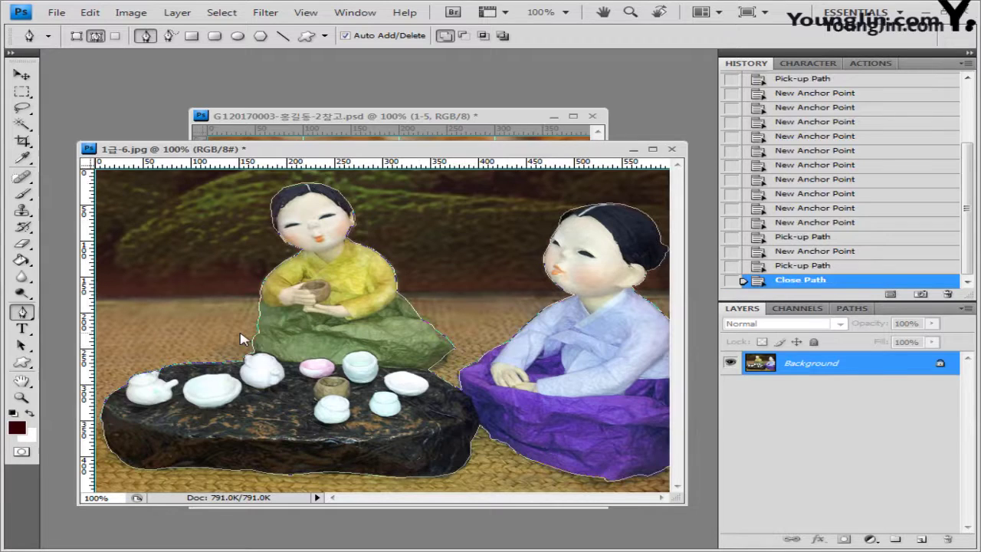
key(ctrl+Return)
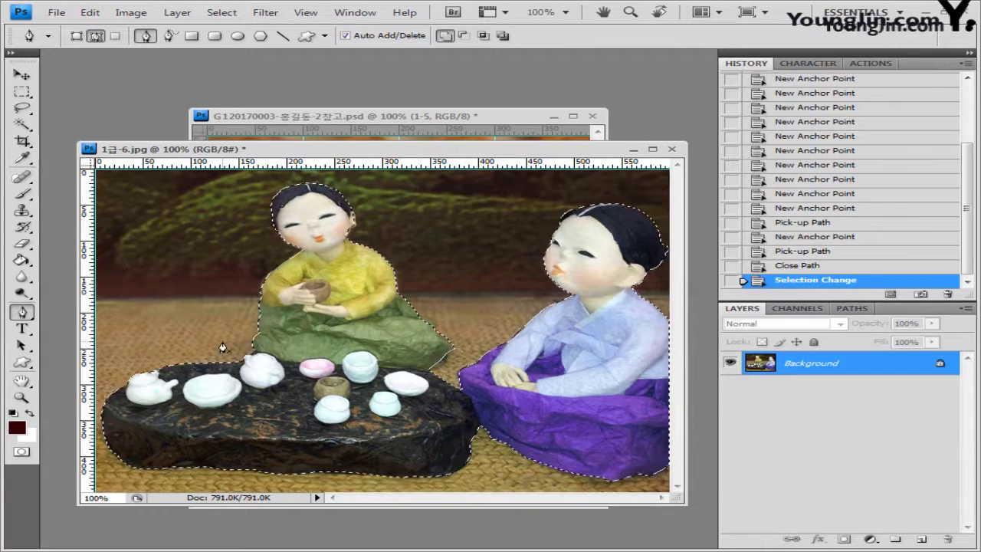
click(671, 149)
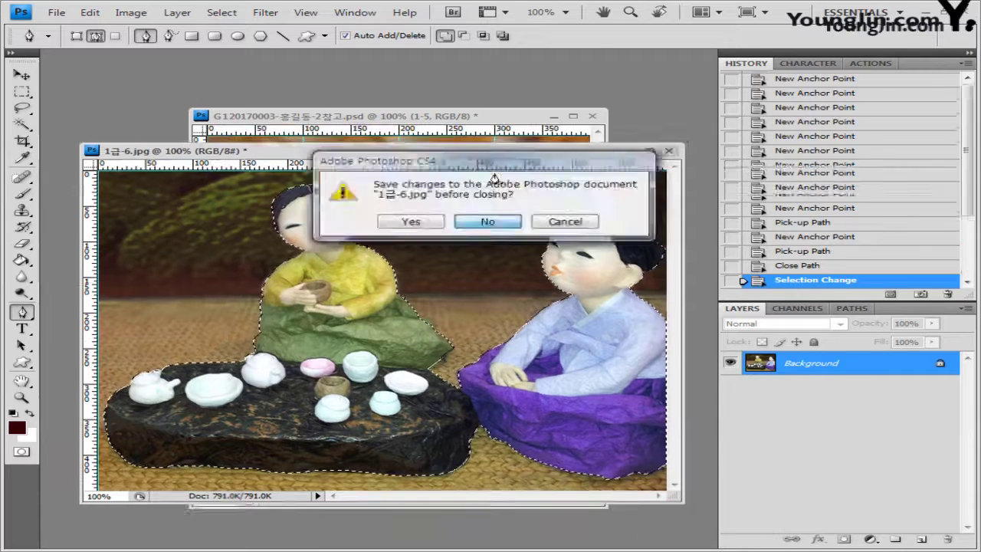
Discard the photo's changes, then flip the pasted dolls horizontally, shrink them and move them lower left
key(n)
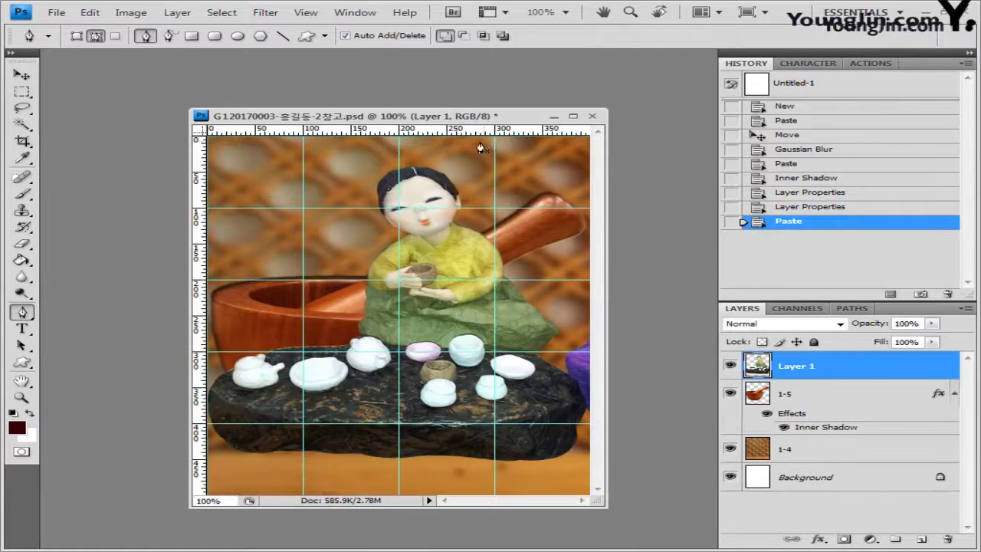
key(ctrl+t)
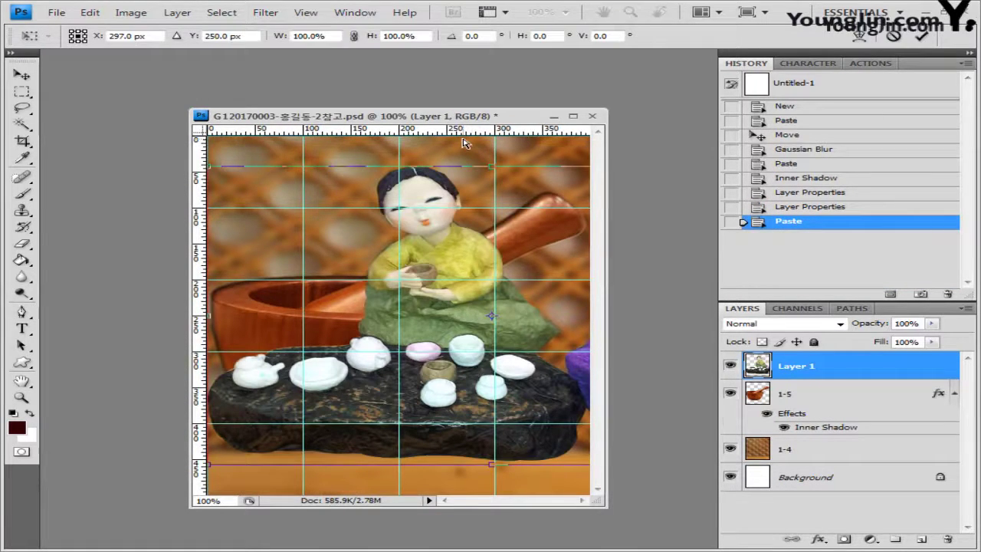
right_click(412, 326)
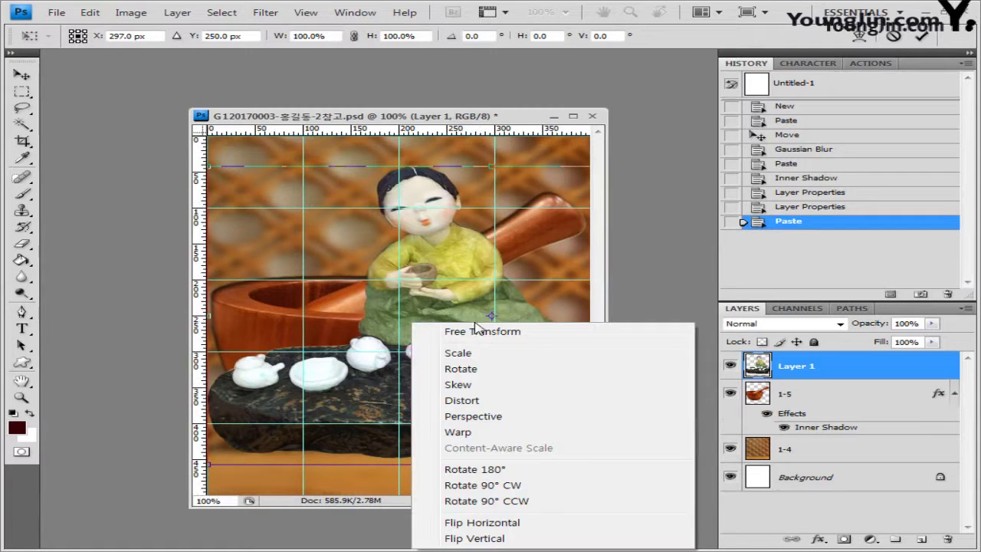
click(483, 522)
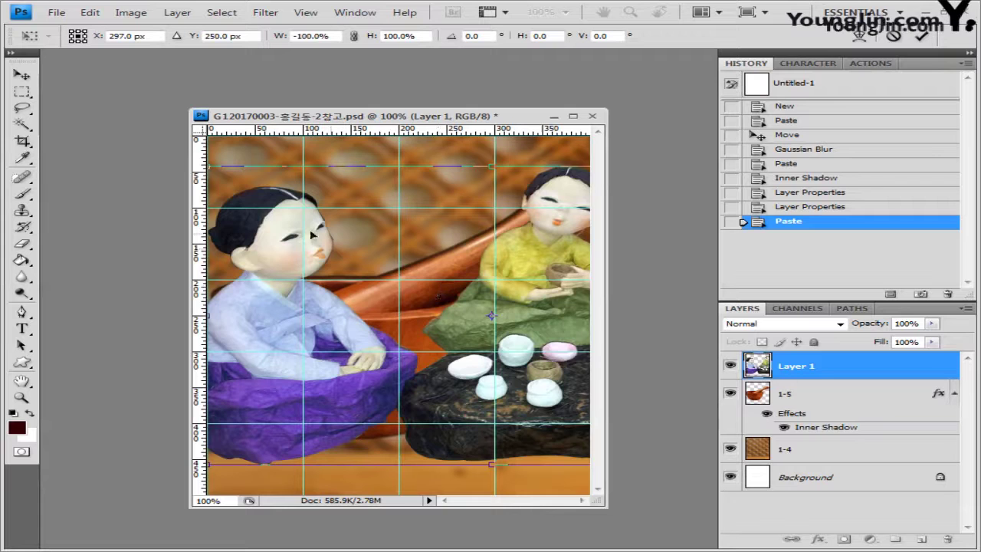
drag(208, 165, 434, 285)
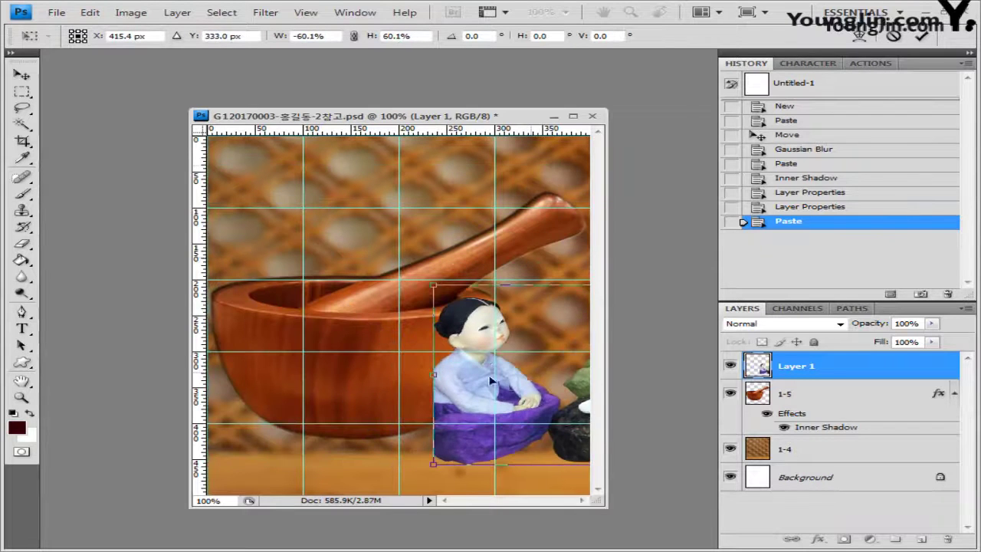
drag(491, 381, 330, 399)
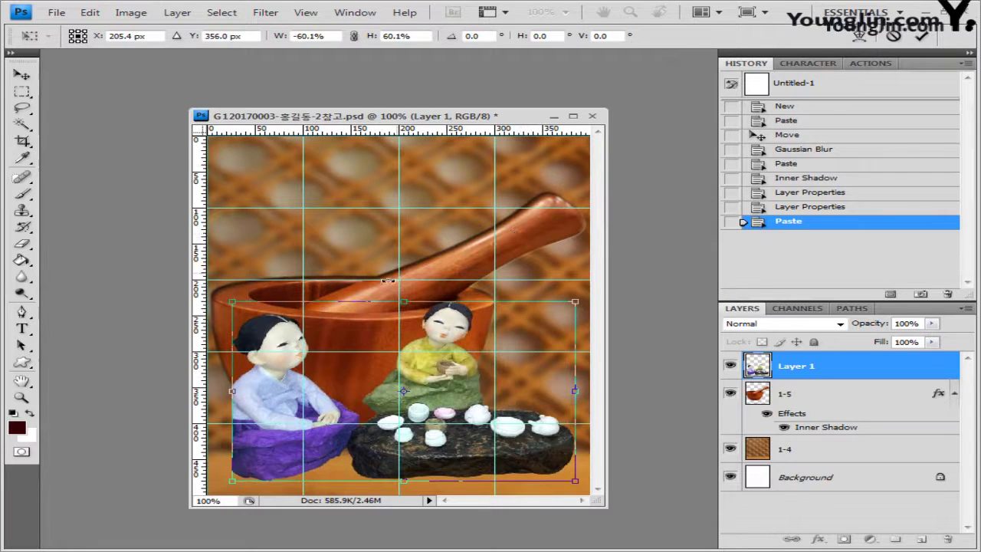
key(Return)
key(p)
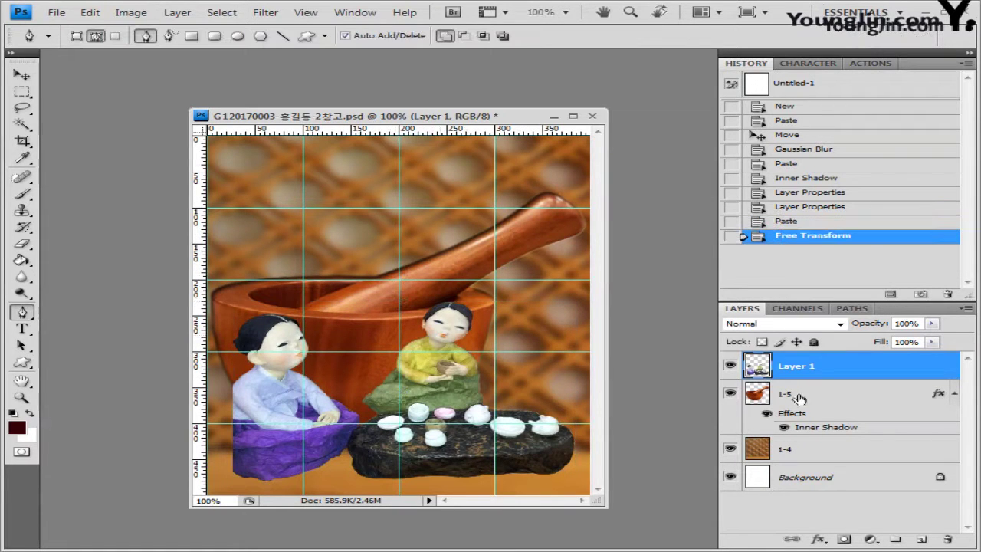
key(alt+bracketleft)
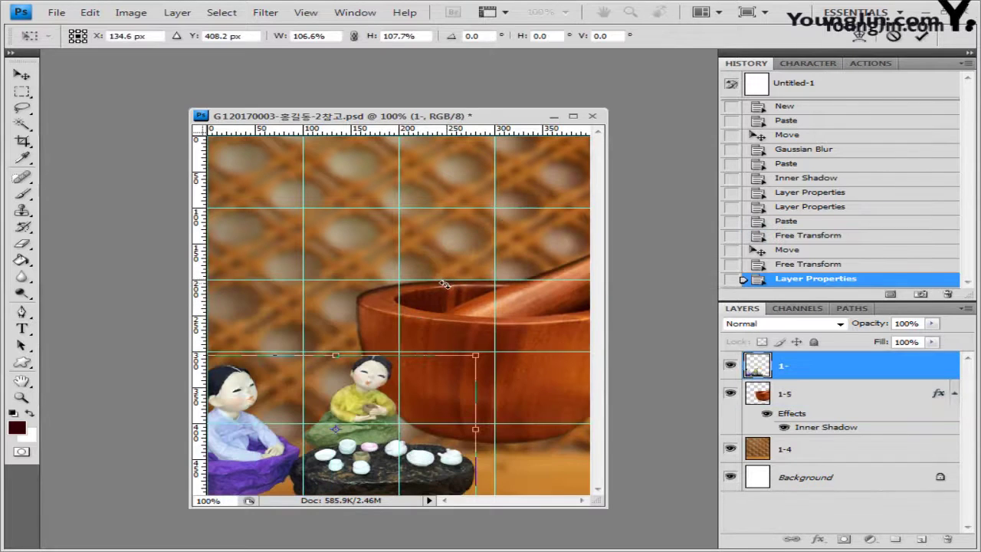
key(Return)
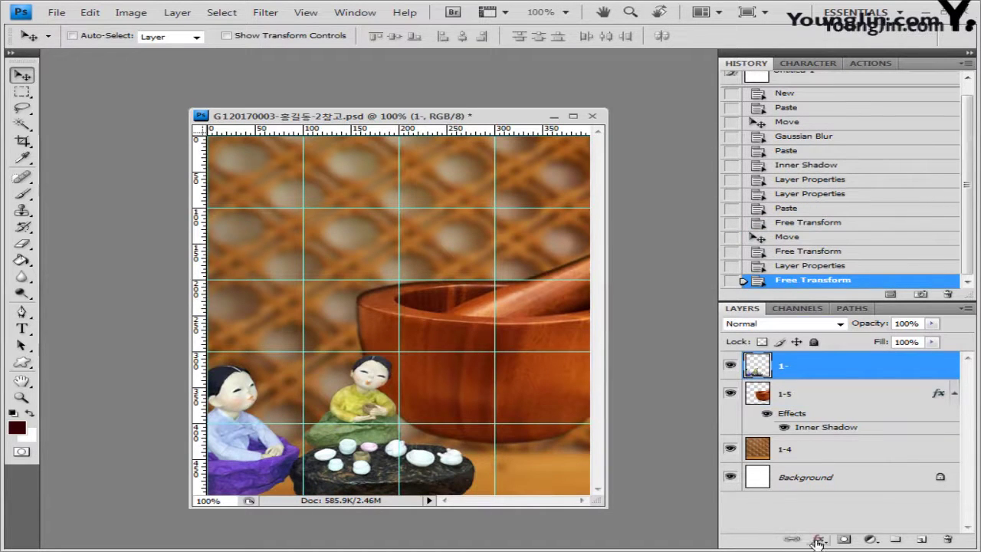
Add a Drop Shadow to the dolls, name the layer 1-6, and load its outline as a selection
click(818, 542)
click(861, 388)
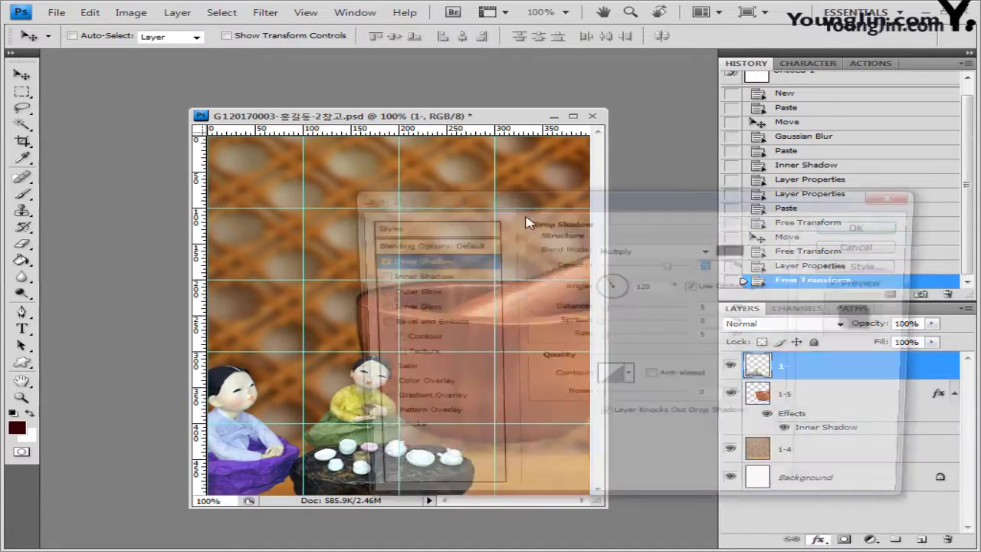
click(858, 228)
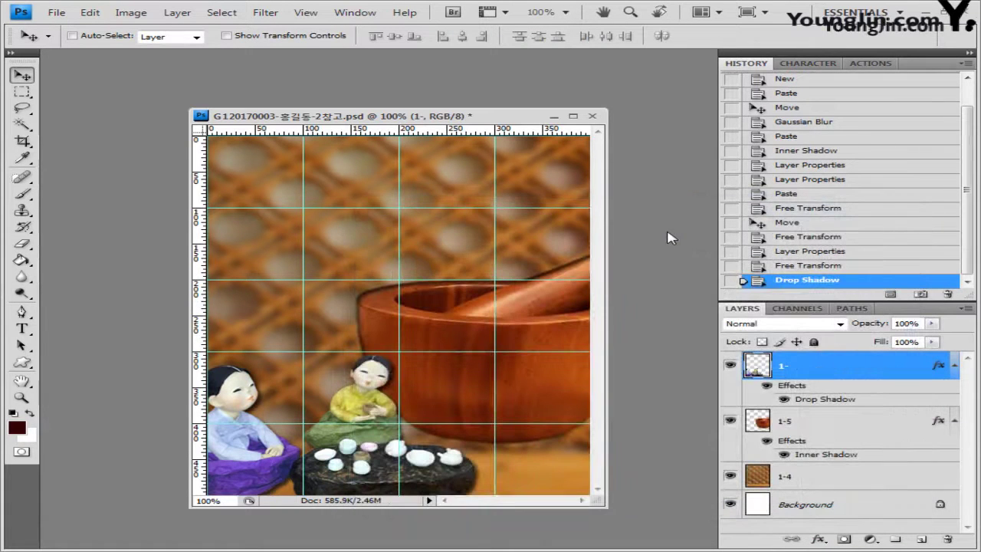
text(6)
key(Return)
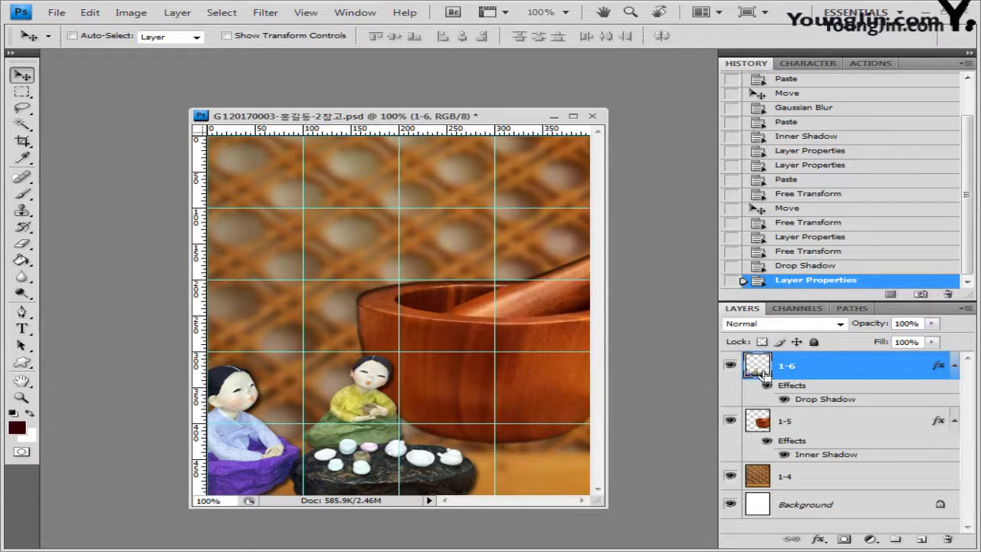
ctrl+click(759, 368)
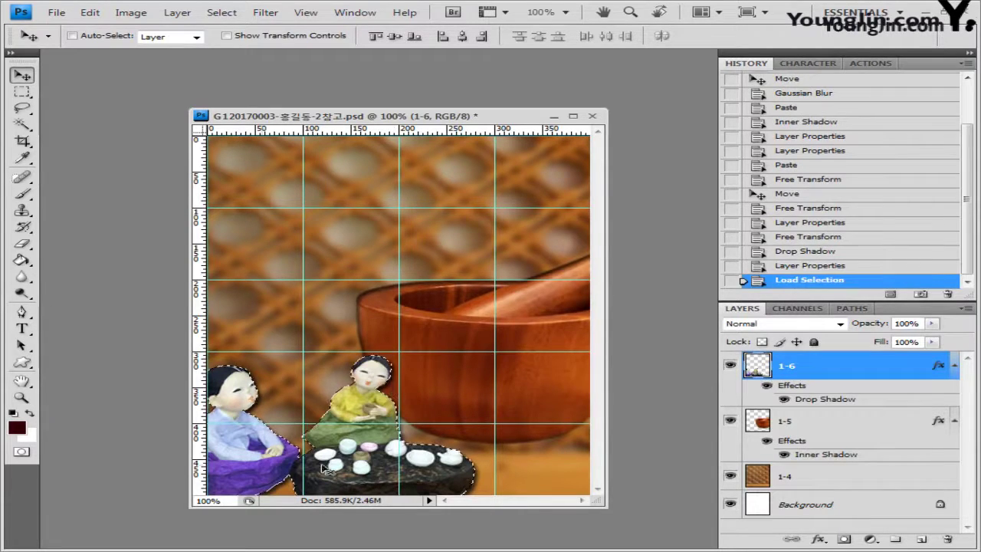
Use the Polygonal Lasso in Intersect with Selection mode to keep only the green skirt selected
key(p)
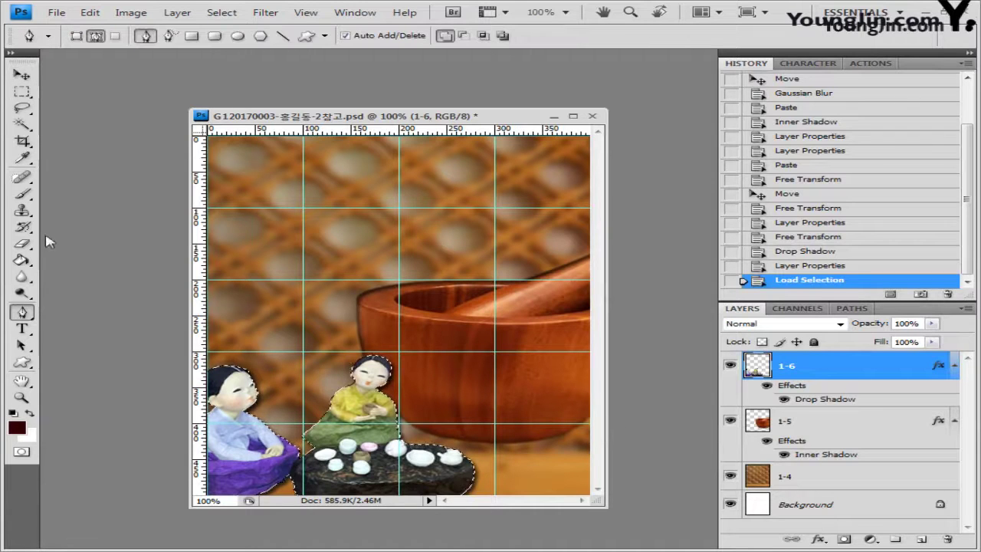
click(23, 110)
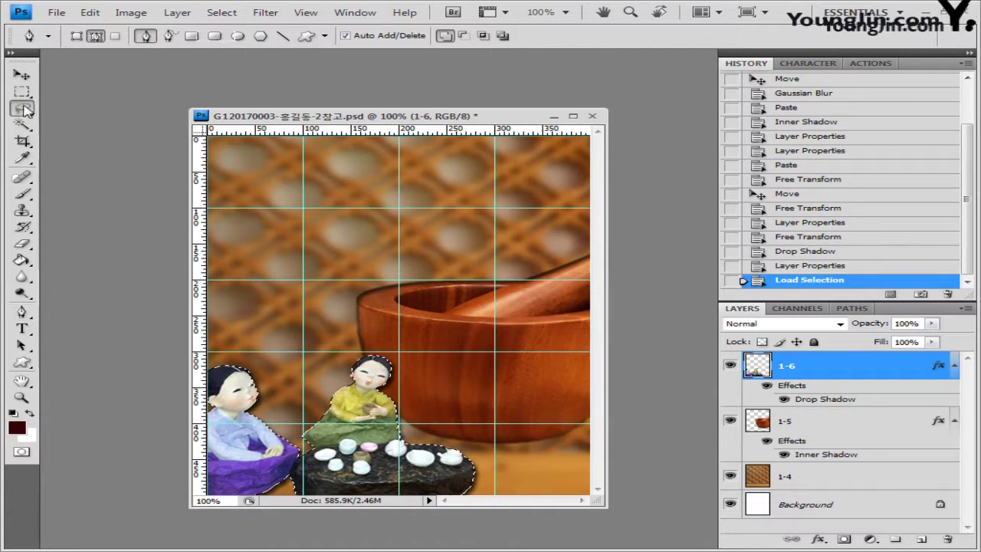
mouse_move(25, 109)
mouse_down()
mouse_move(179, 125)
mouse_move(115, 129)
mouse_up()
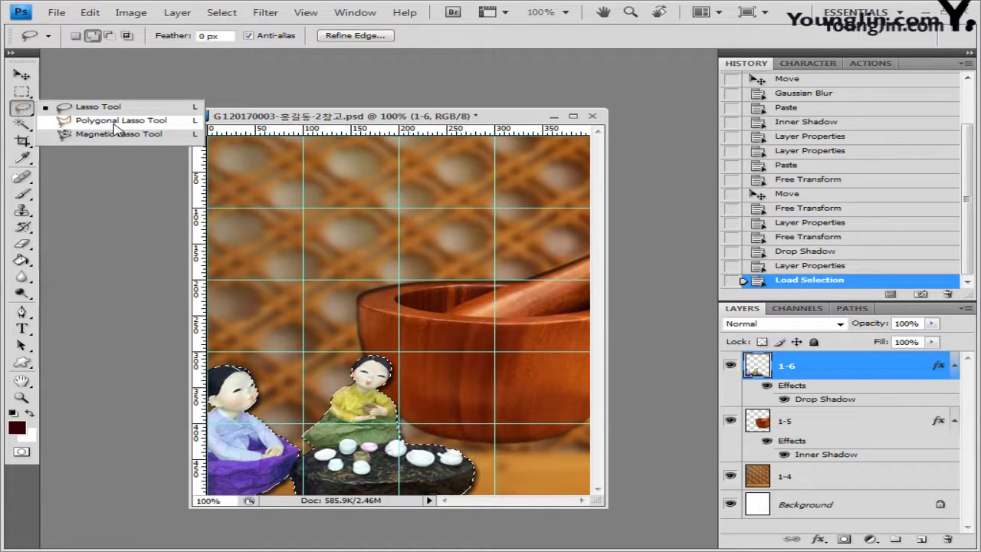
drag(116, 129, 114, 125)
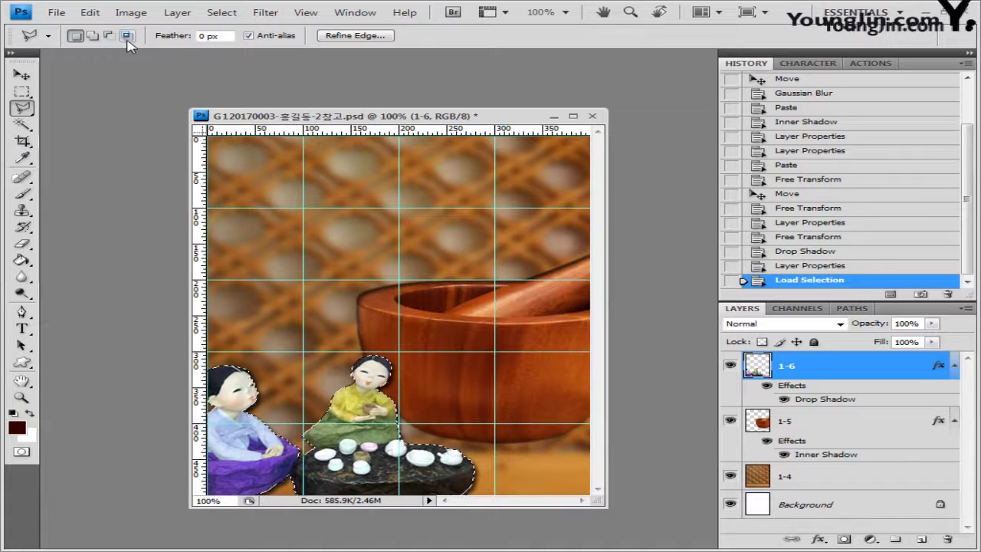
click(129, 36)
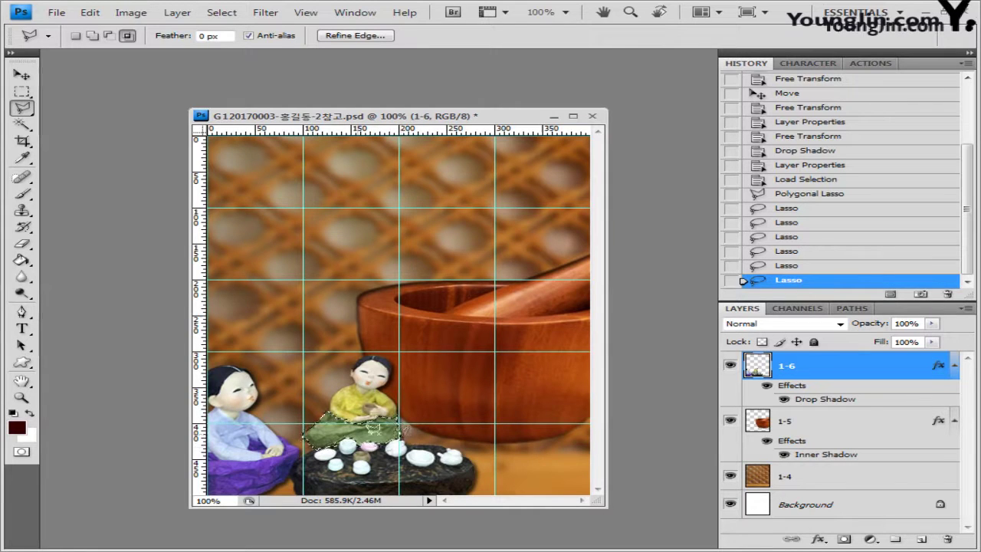
click(21, 107)
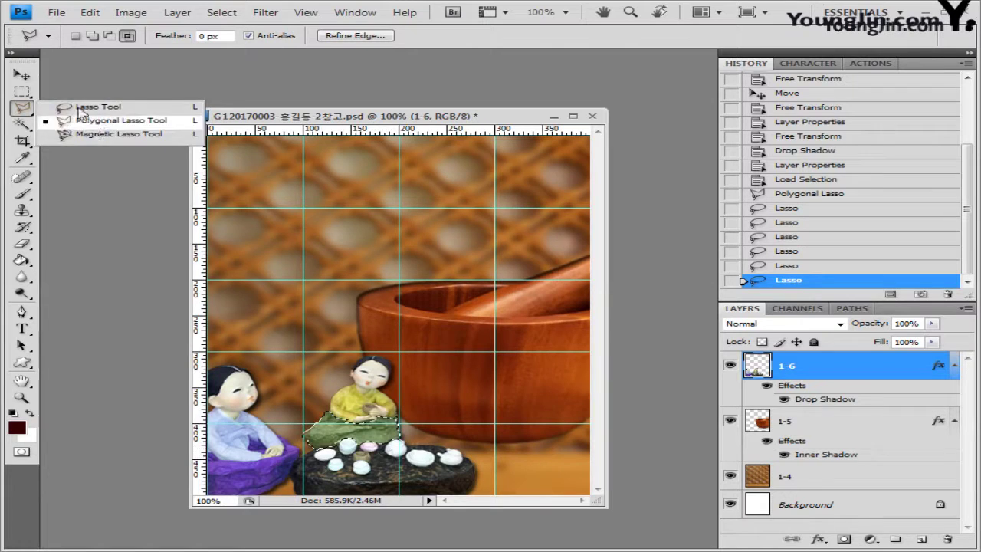
click(21, 123)
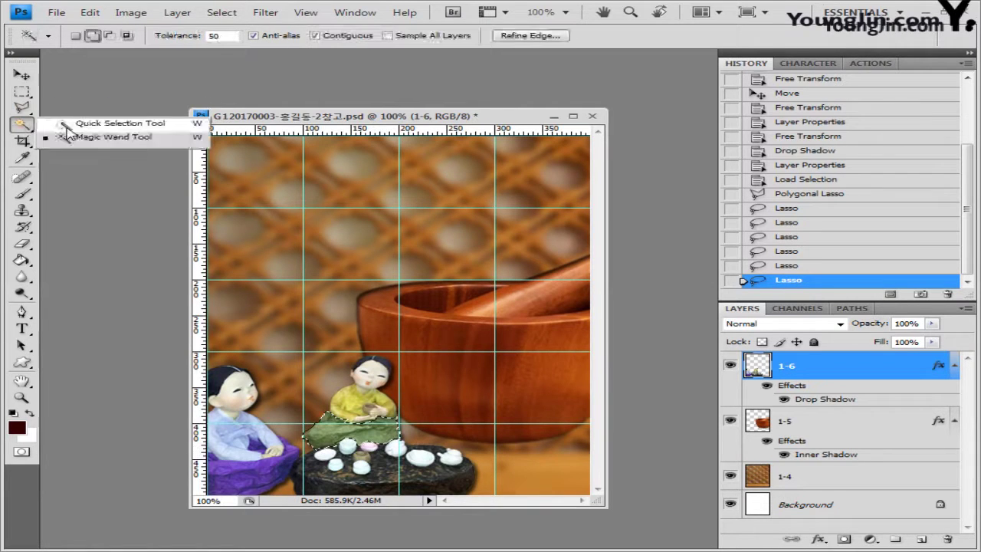
click(21, 91)
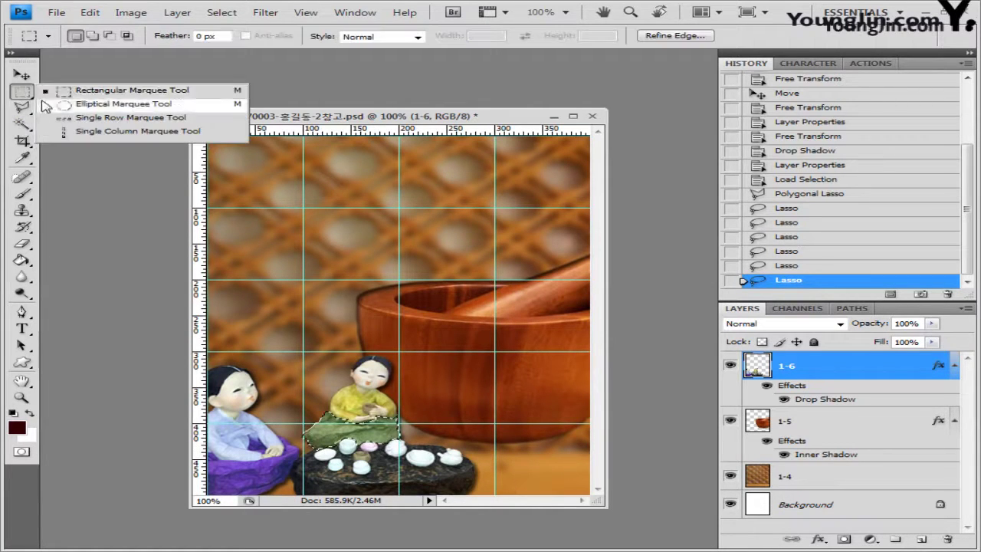
click(115, 94)
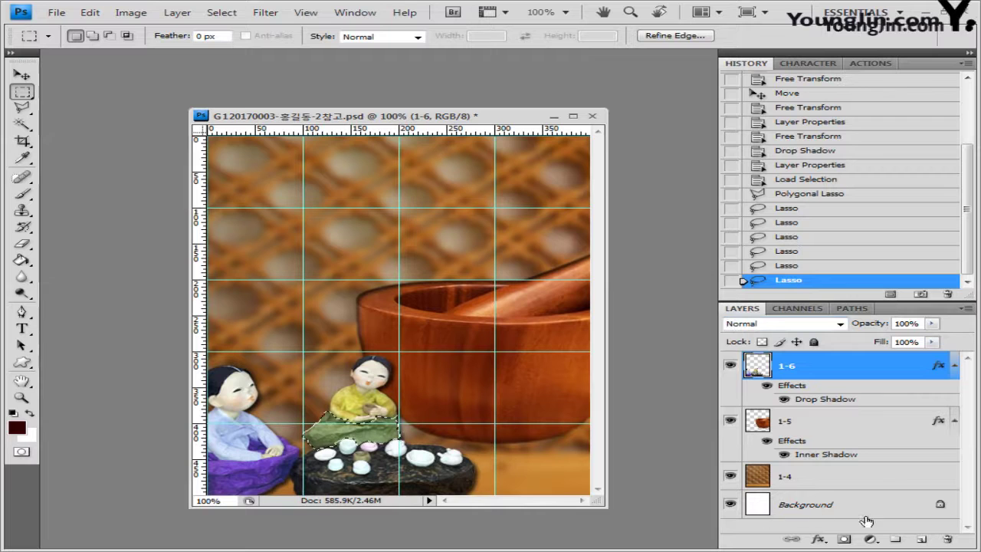
Add a Hue/Saturation layer with Colorize, Hue 0, Saturation 76, then close the Adjustments group
click(871, 539)
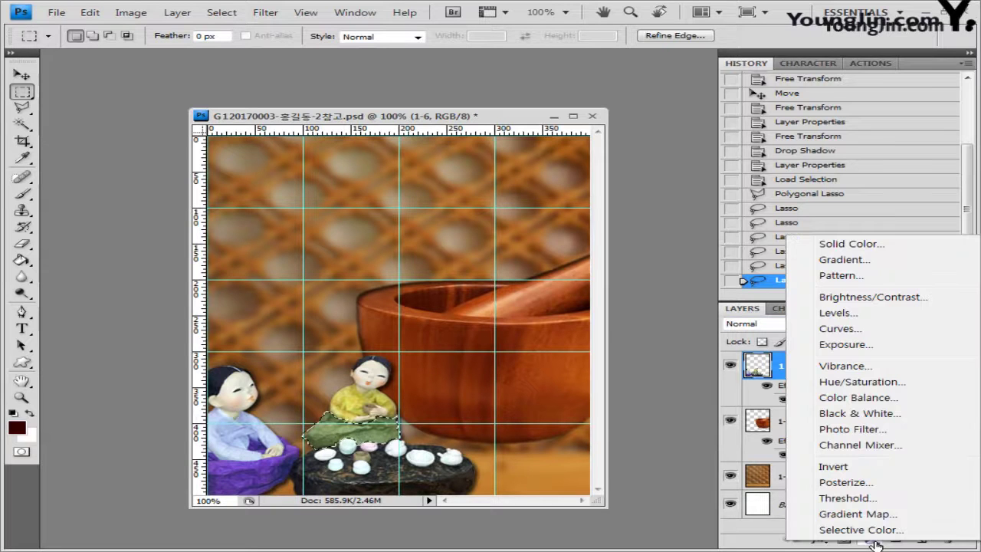
click(862, 382)
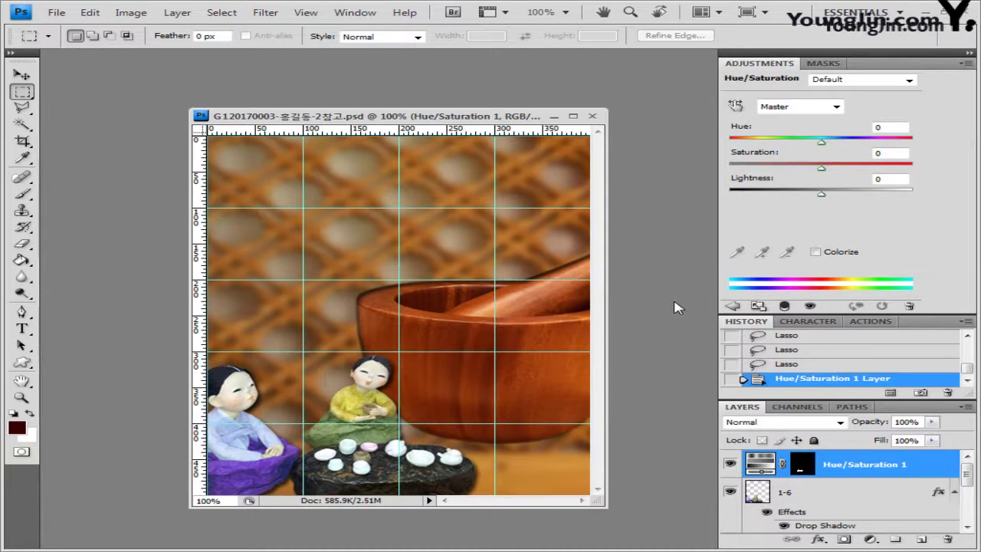
click(817, 254)
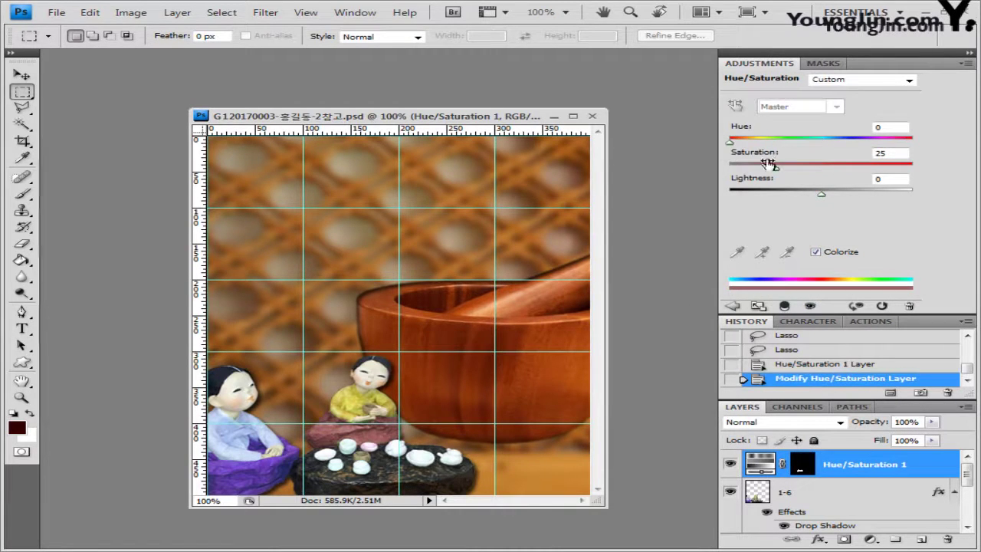
drag(775, 169, 868, 169)
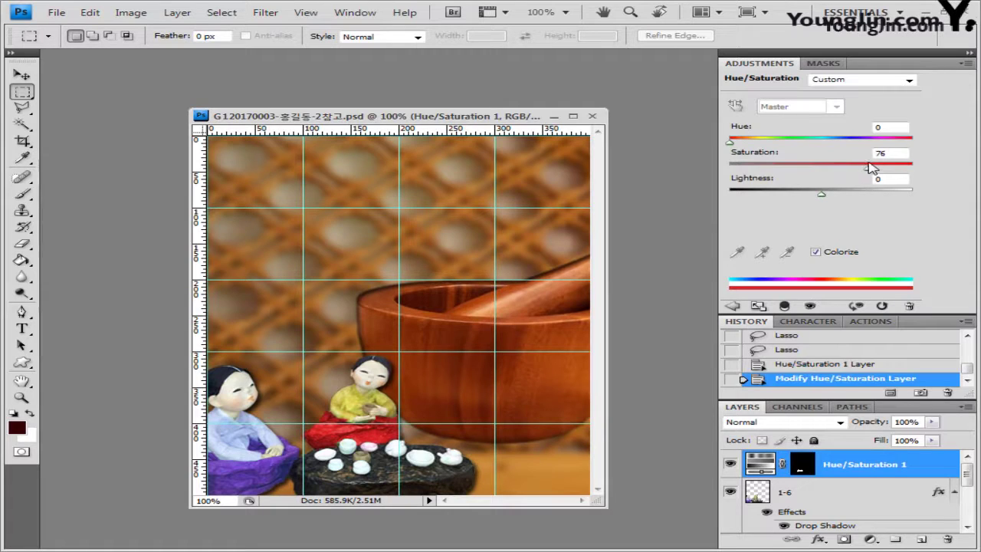
click(970, 63)
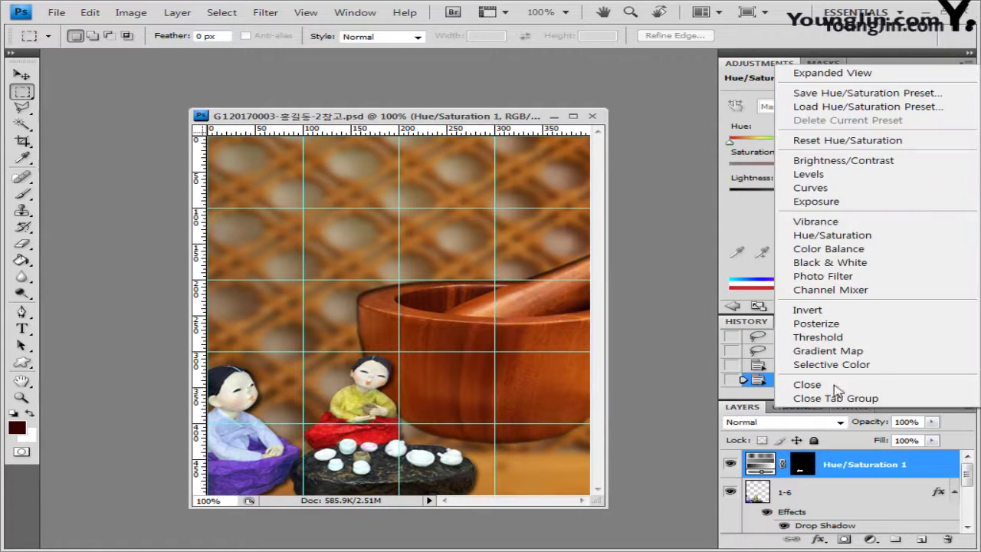
click(870, 398)
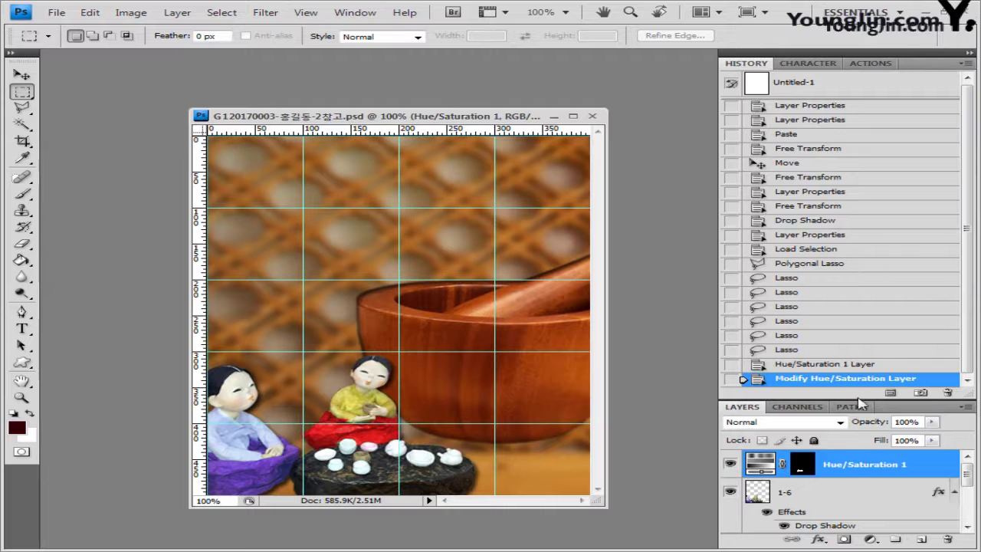
Enlarge the Layers panel to show every layer and make layer 1-5 active
drag(856, 396, 858, 265)
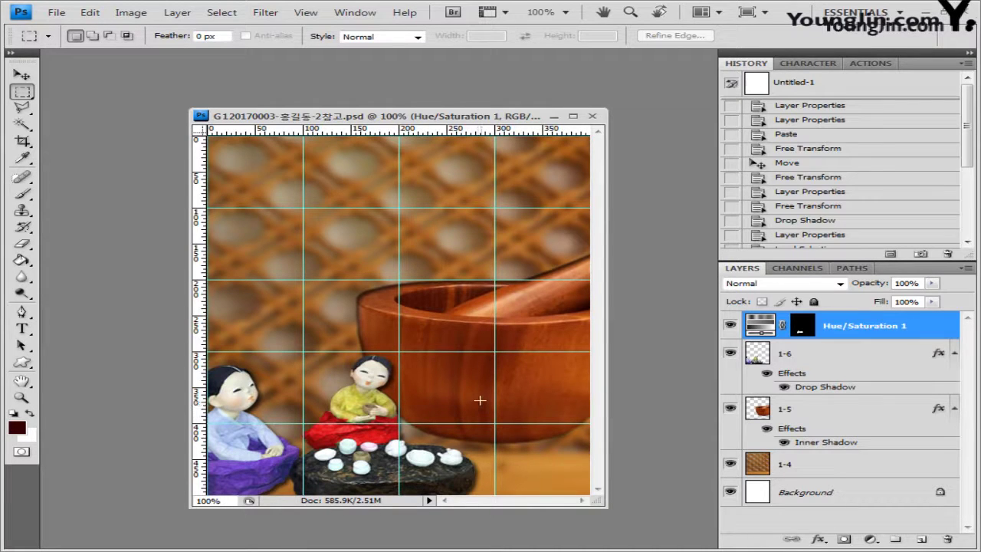
click(843, 411)
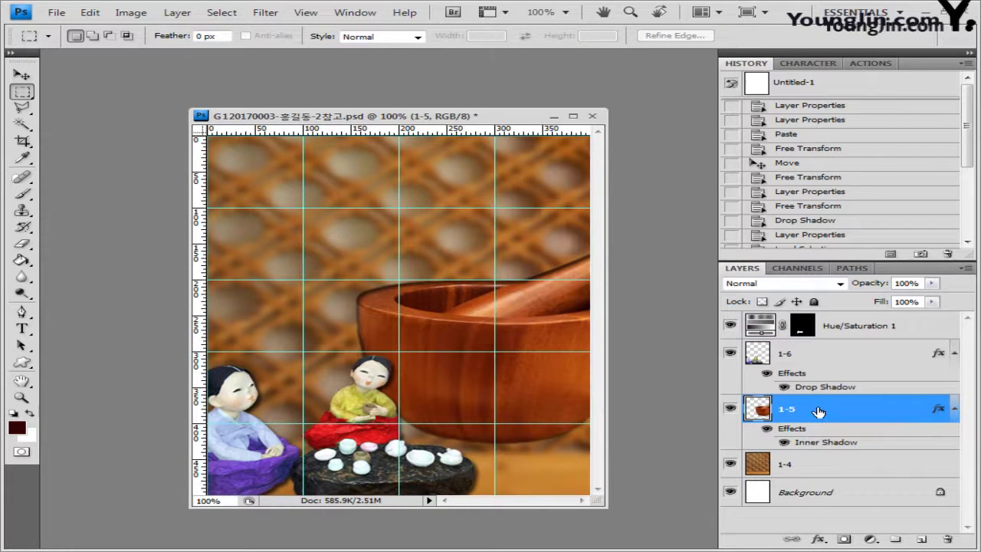
click(21, 363)
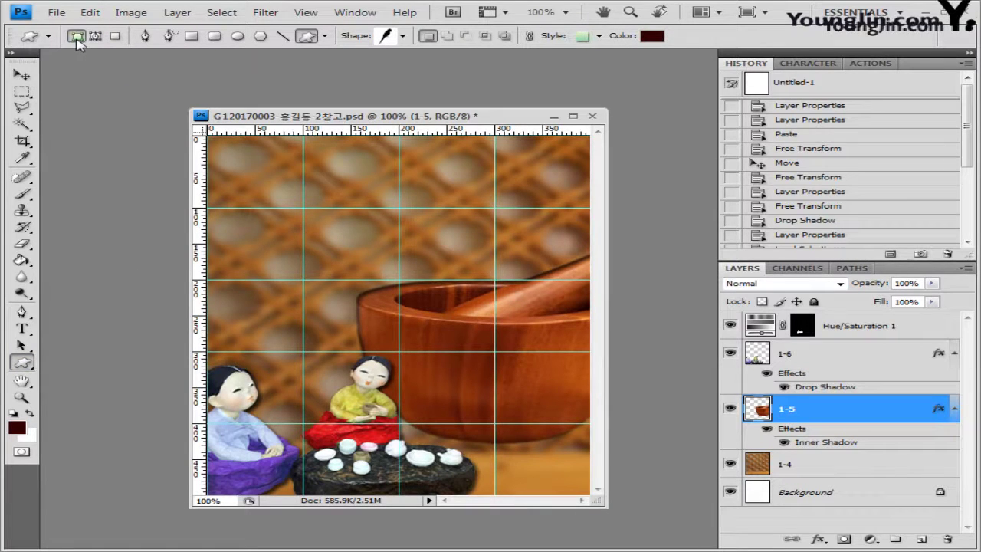
Load the Tiles shape set and choose the dotted diamond tile shape
click(403, 36)
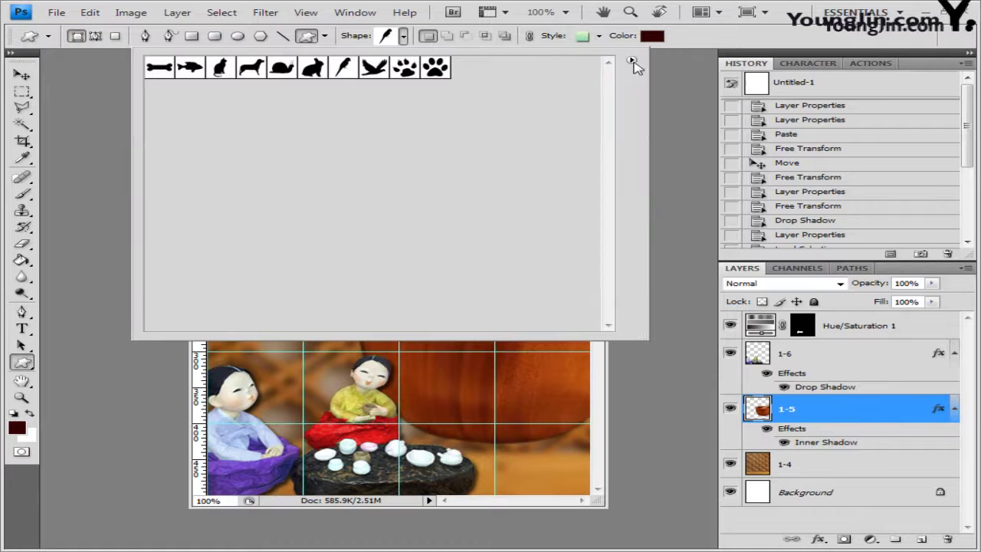
click(632, 61)
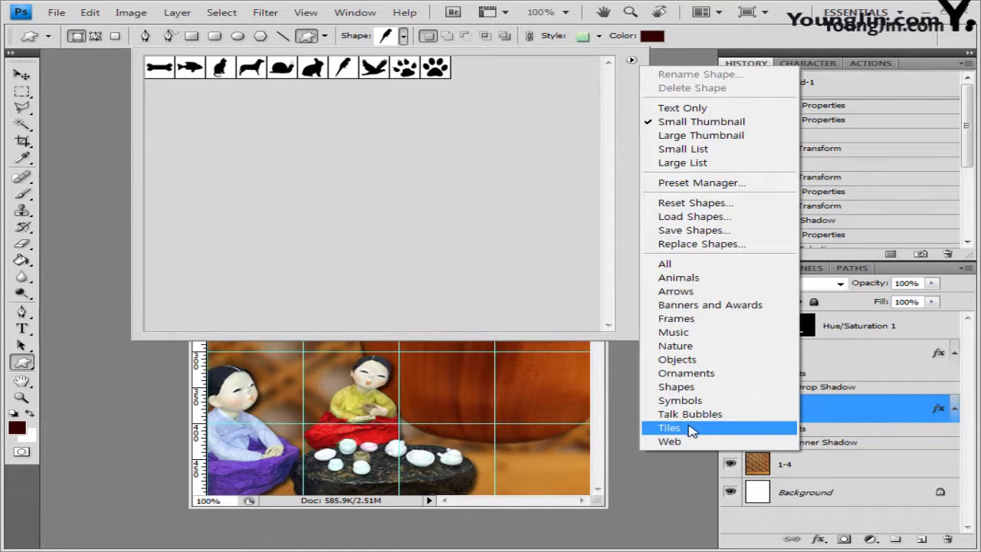
click(689, 429)
click(411, 223)
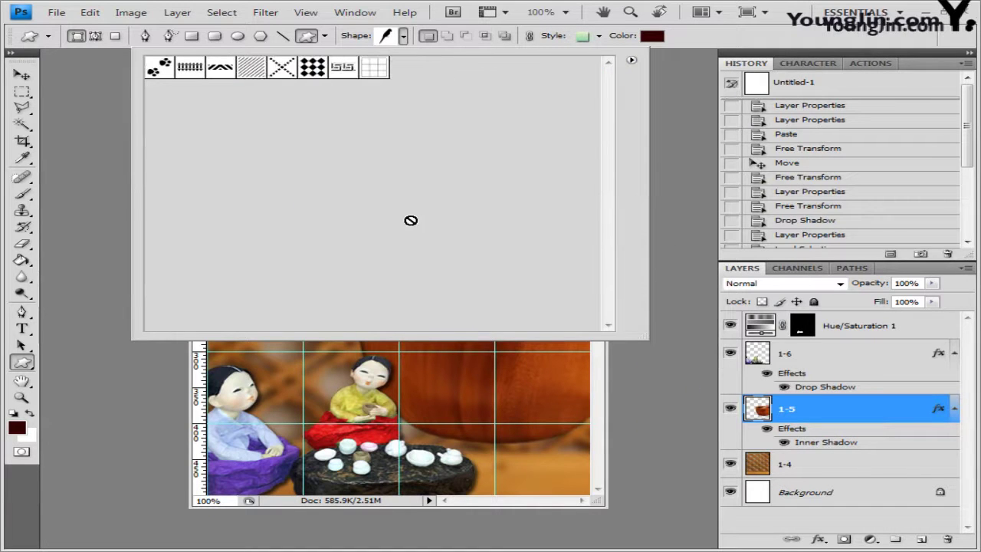
click(312, 69)
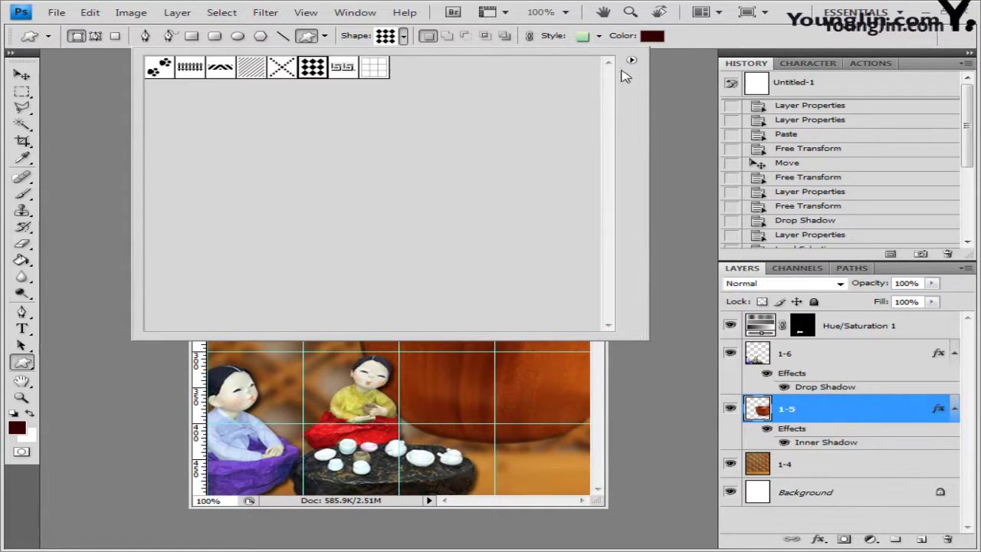
Set style None and colour cc6600, then draw the diamond lattice over the mortar's lower right
click(600, 36)
click(493, 69)
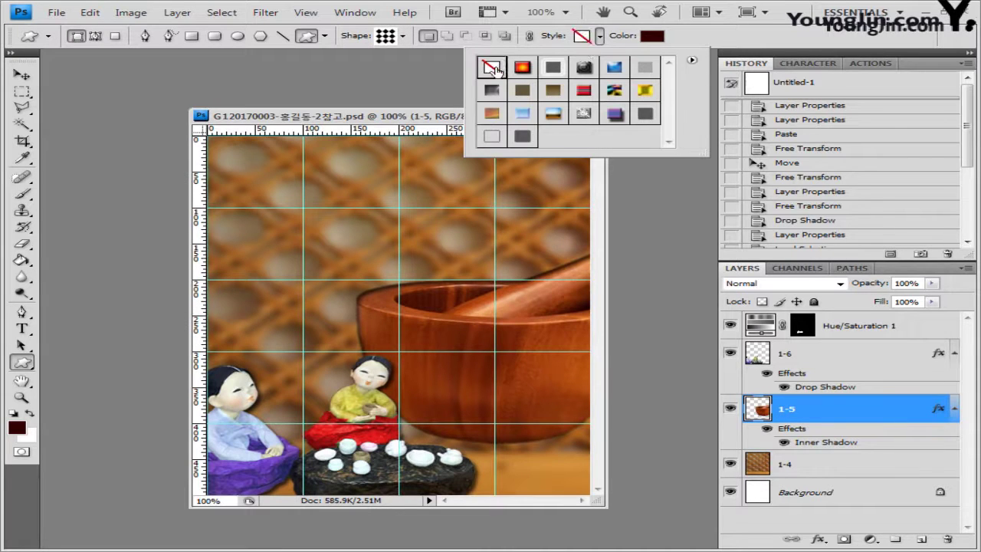
click(652, 37)
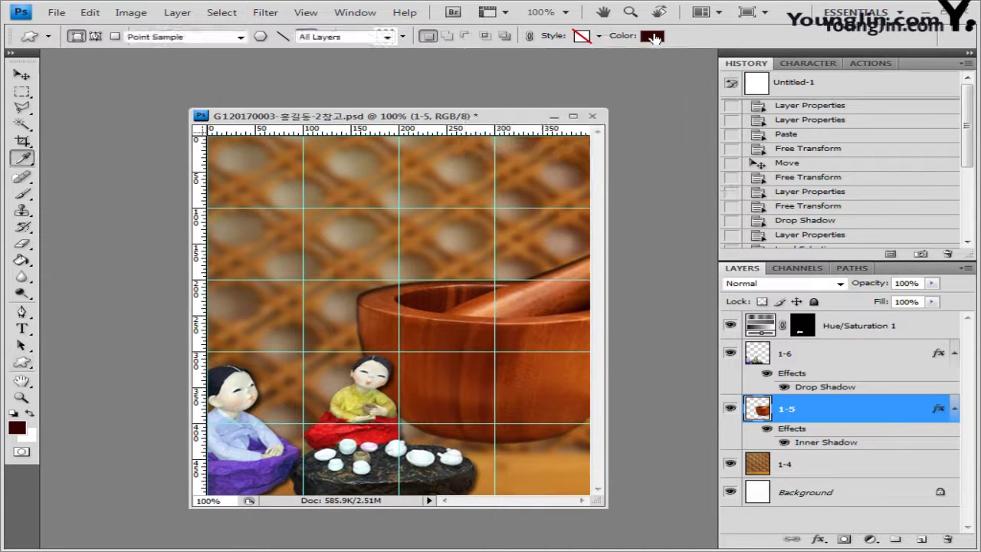
double_click(556, 332)
text(cc6600)
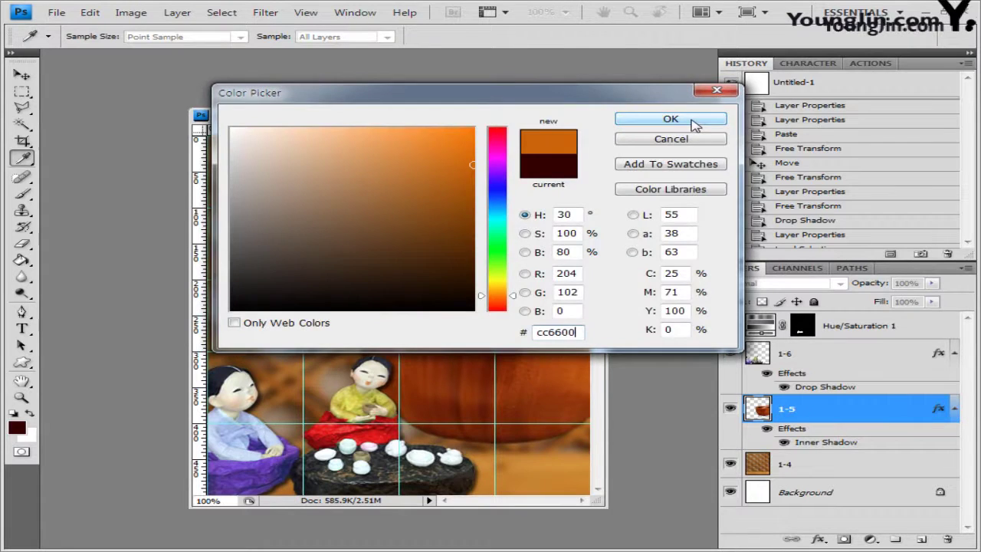
click(696, 122)
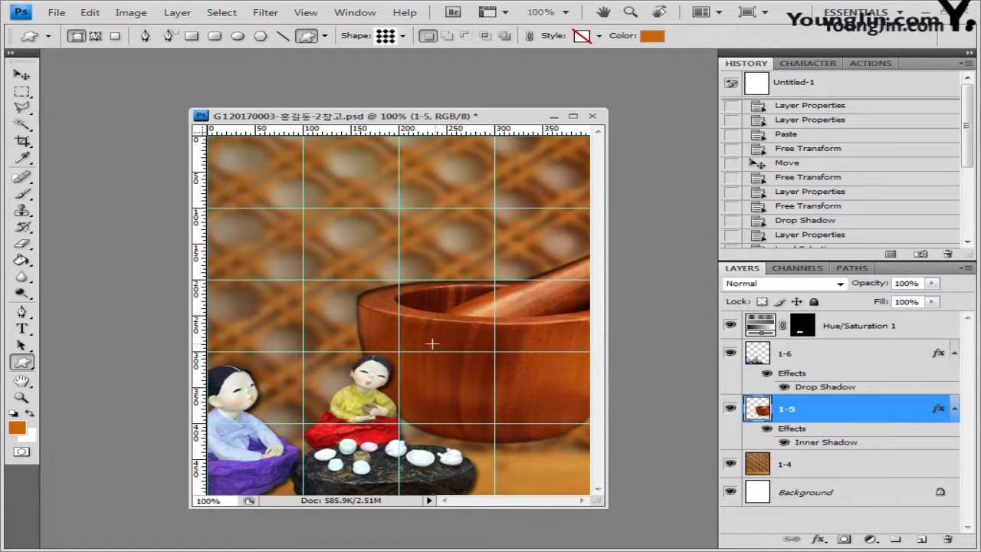
drag(430, 342, 571, 448)
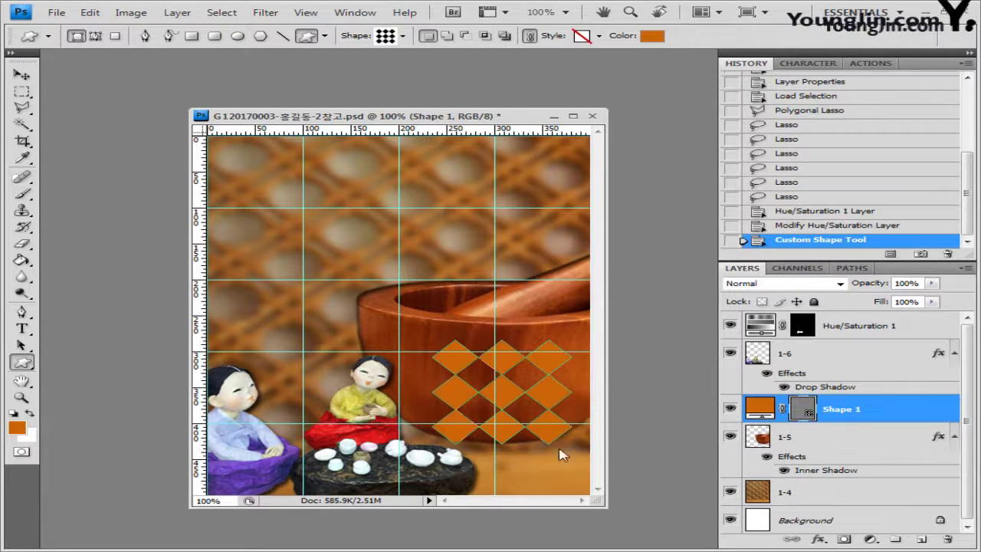
Add an Inner Shadow to the lattice shape and apply a Free Transform to it
click(818, 539)
click(819, 433)
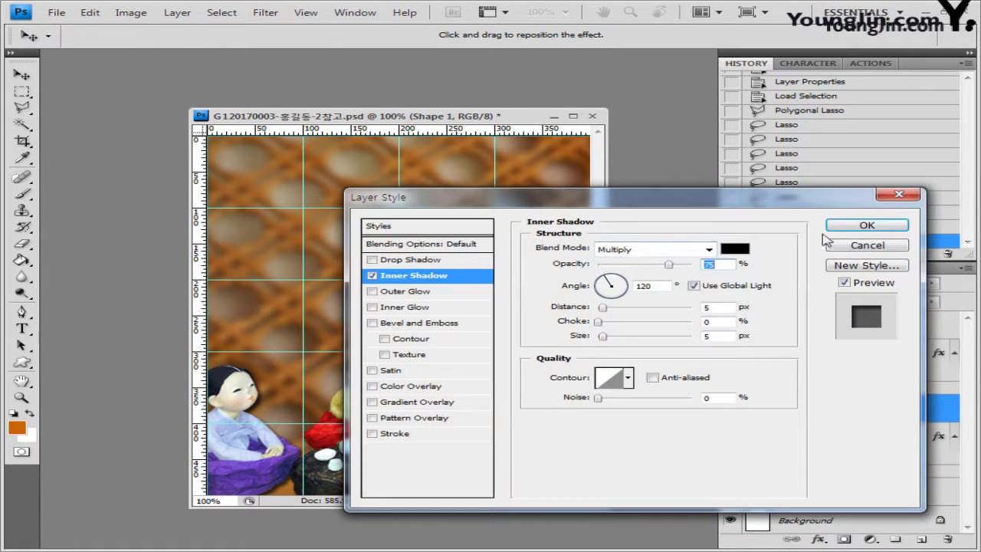
click(865, 225)
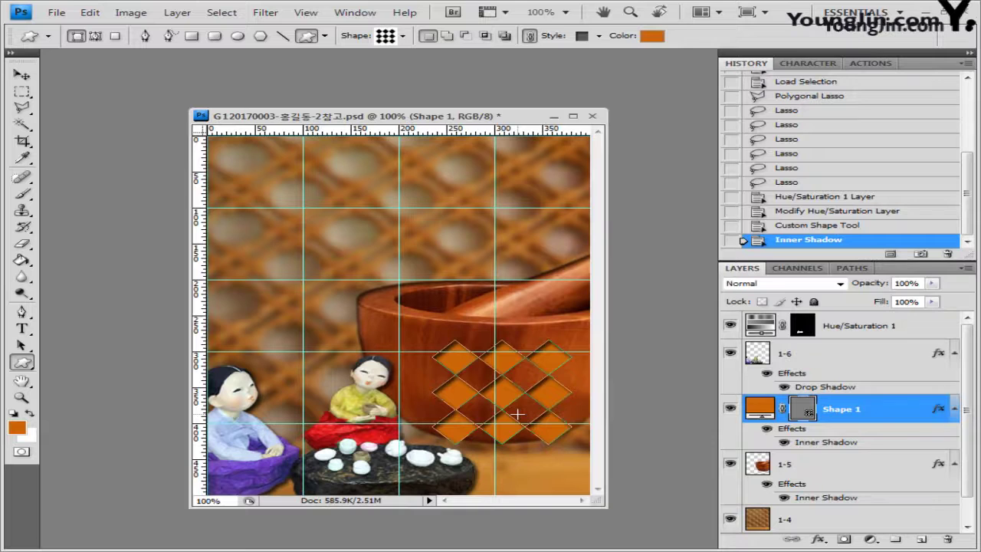
key(ctrl+t)
key(Return)
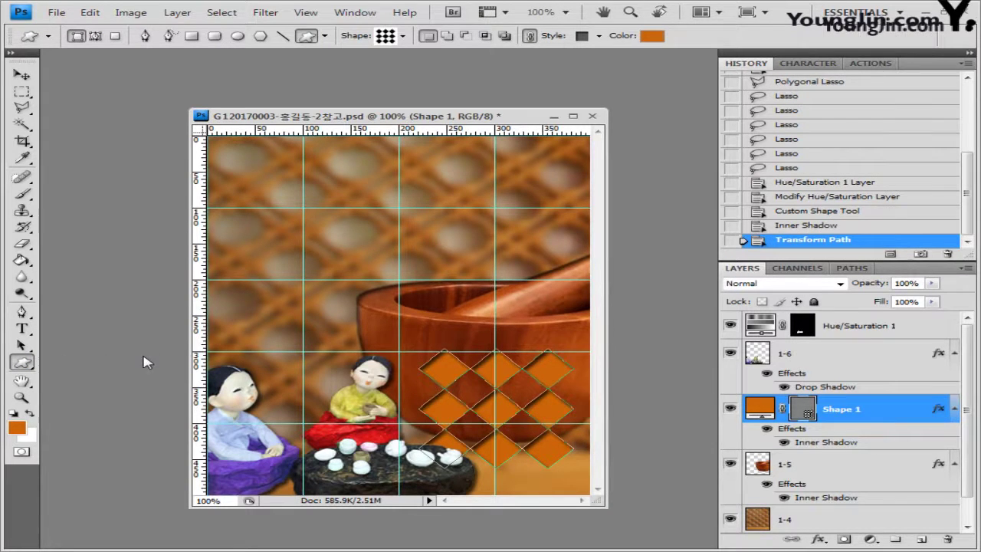
Load the Ornaments shape set and choose the four-petal flower ornament
click(403, 36)
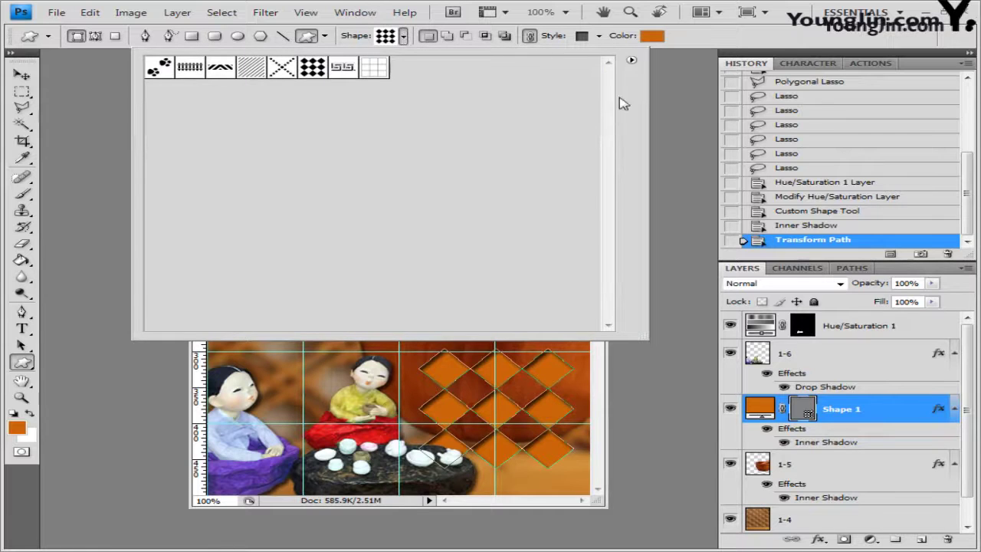
click(632, 62)
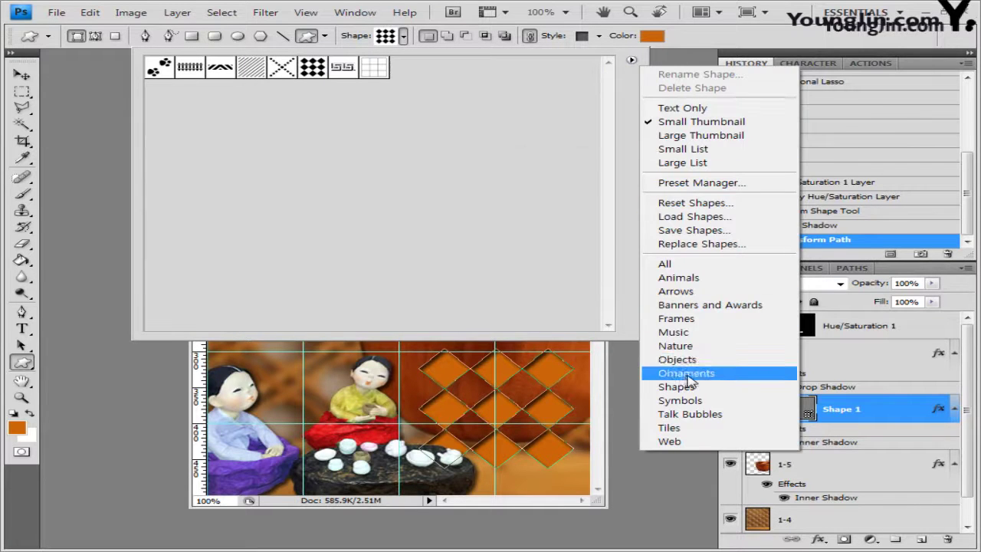
click(686, 373)
click(427, 223)
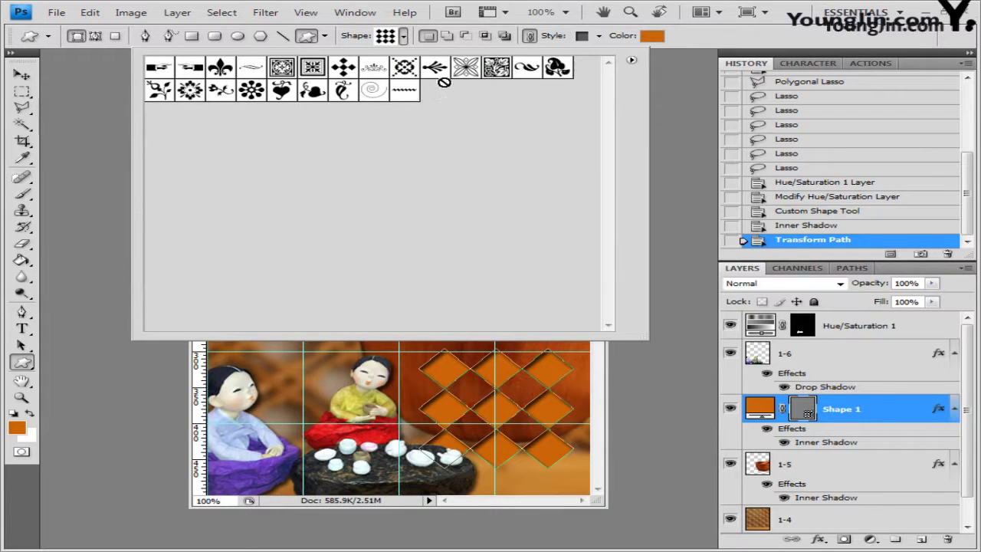
click(469, 70)
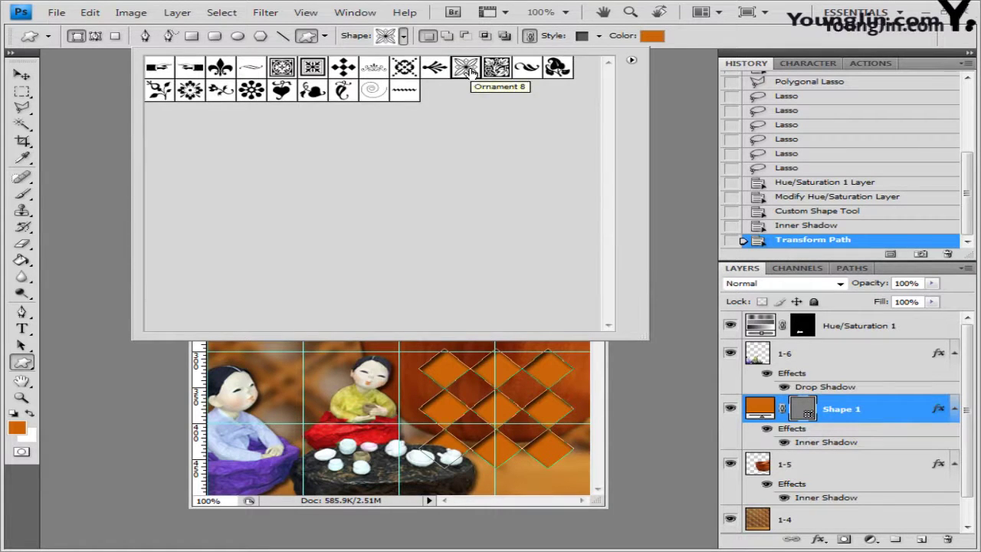
click(698, 42)
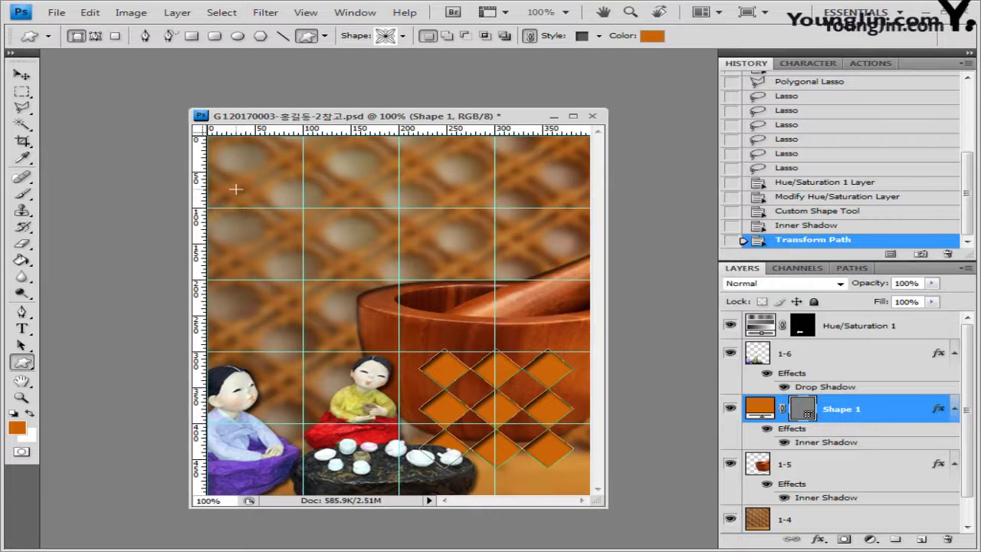
Draw the flower ornament near the top-left corner, redrawing it and restoring it via History
drag(239, 182, 303, 239)
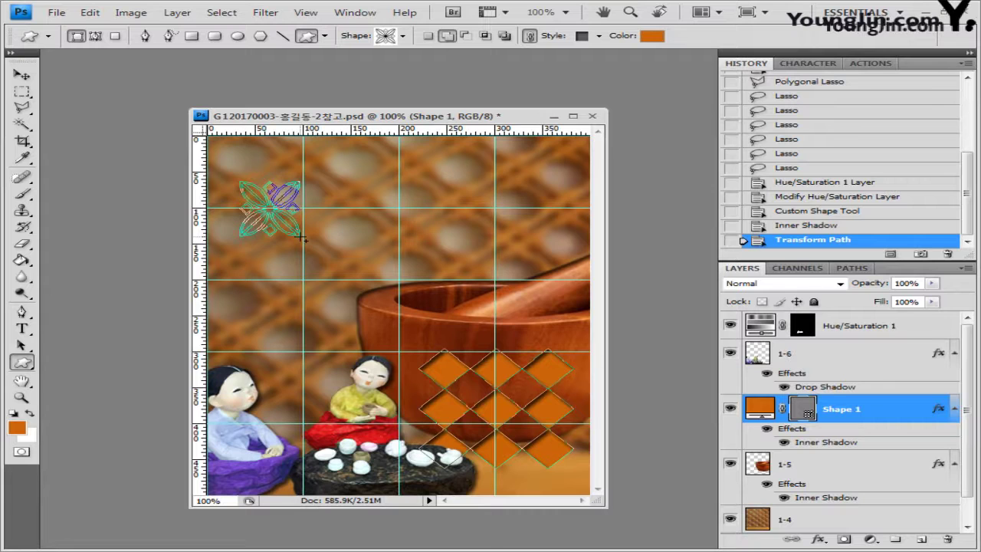
drag(302, 239, 300, 229)
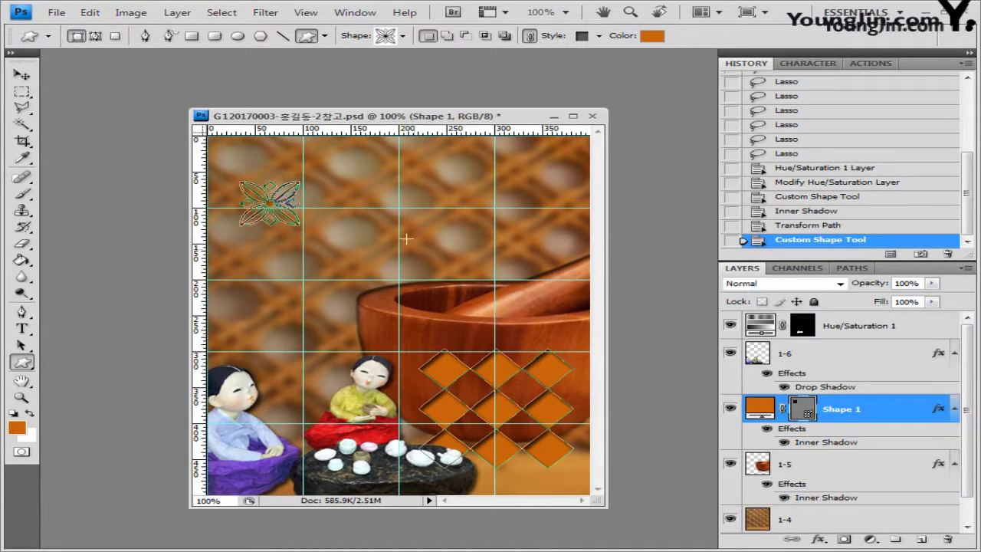
click(823, 229)
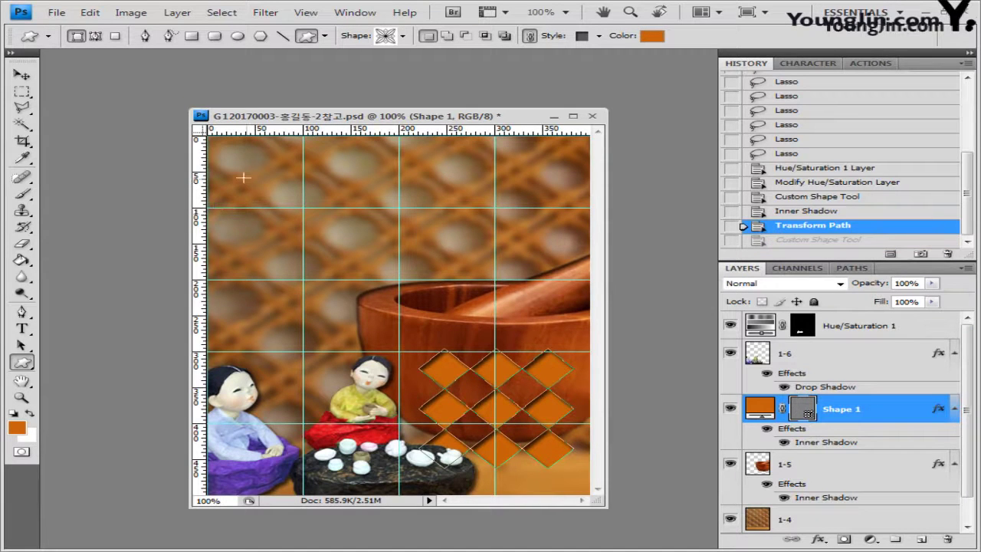
drag(243, 178, 307, 251)
key(ctrl+z)
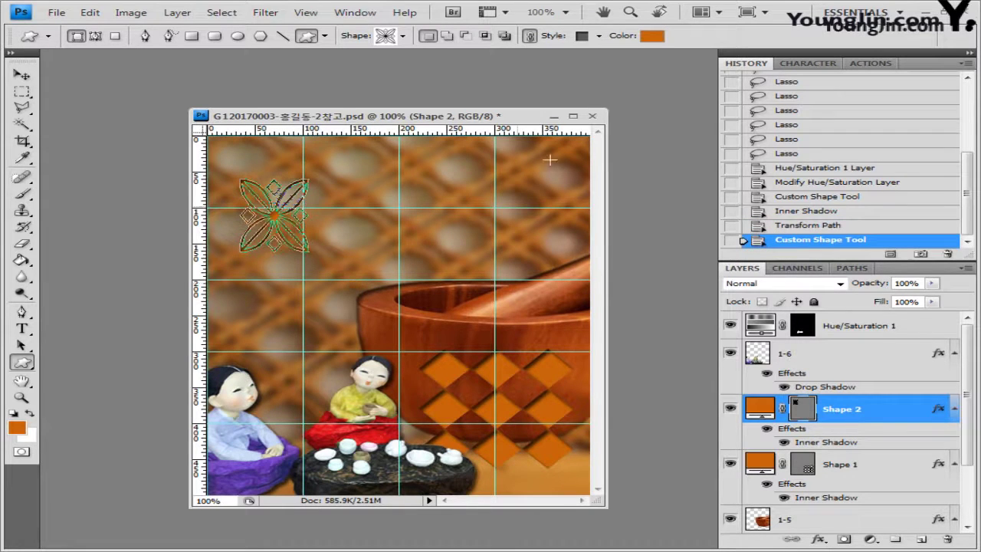
Clear the flower's style and set its fill colour to cc9933
click(598, 36)
click(490, 69)
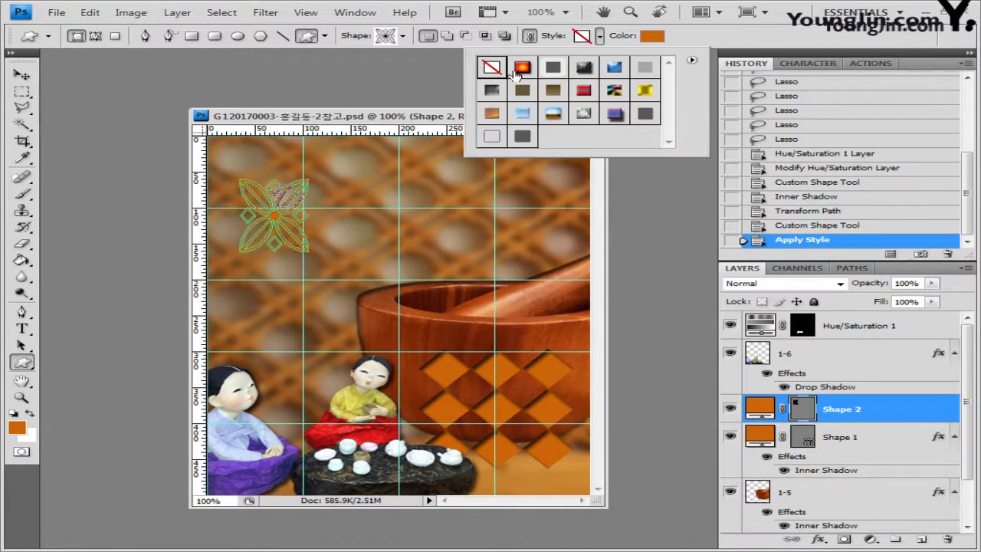
click(652, 36)
double_click(531, 333)
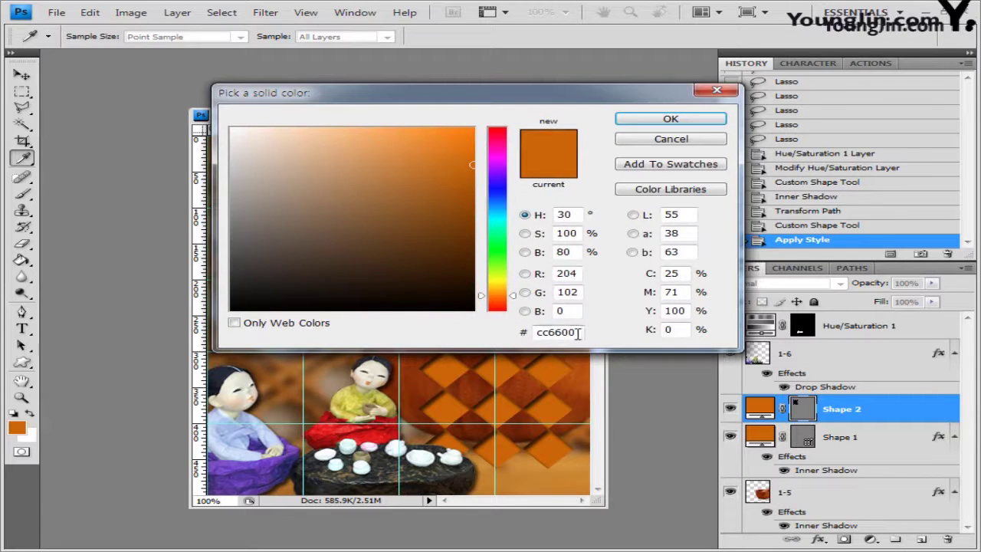
text(cc9933)
click(670, 119)
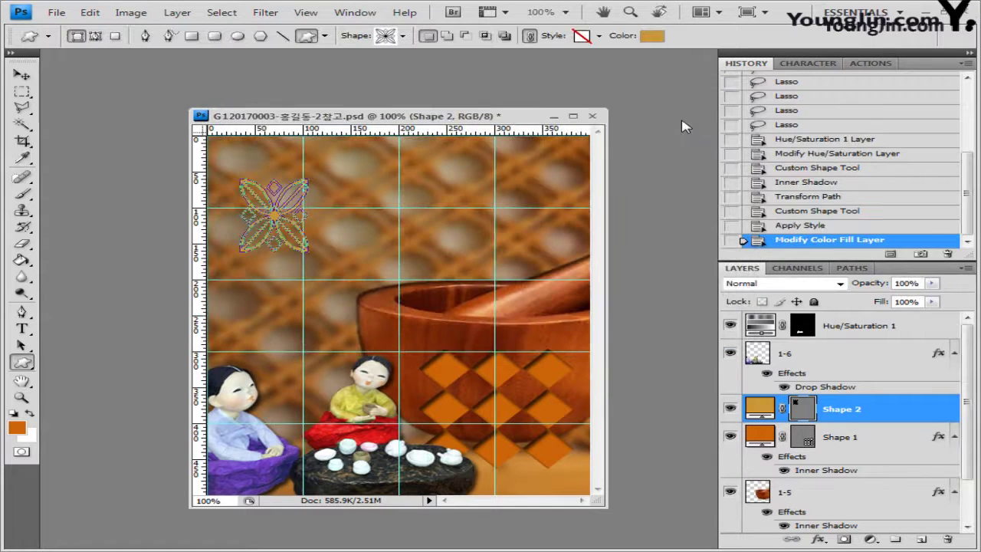
Add Drop Shadow and Bevel and Emboss effects to the flower
click(821, 540)
click(840, 387)
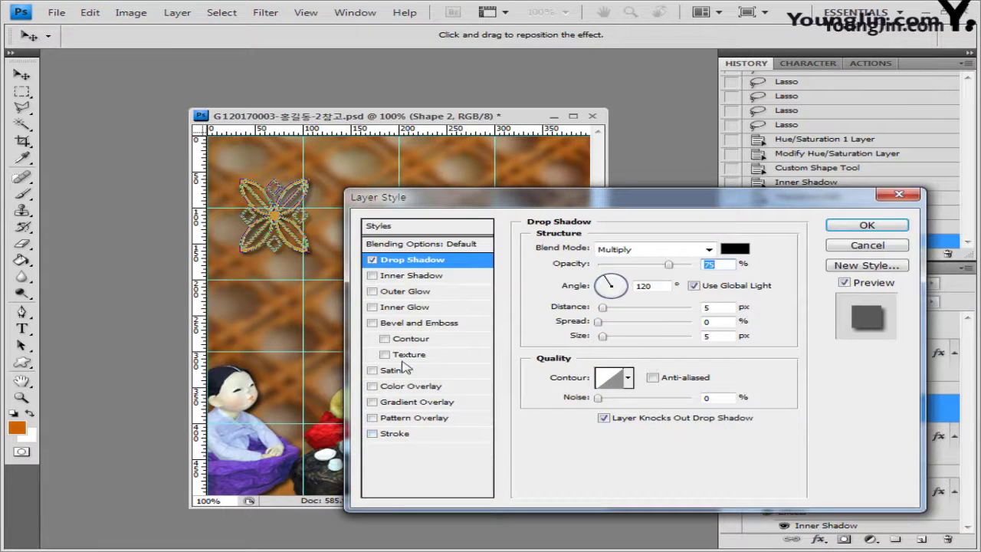
click(434, 325)
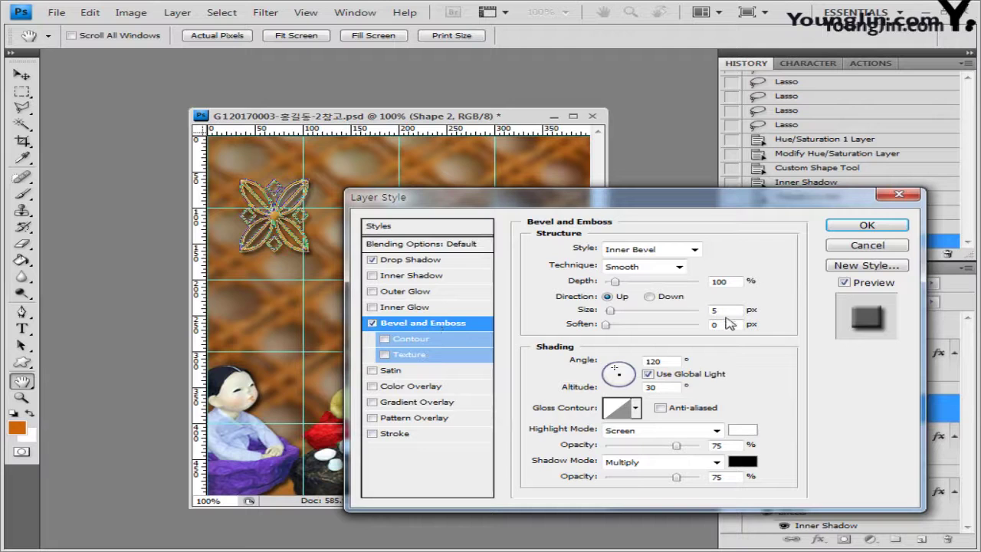
double_click(724, 310)
click(869, 225)
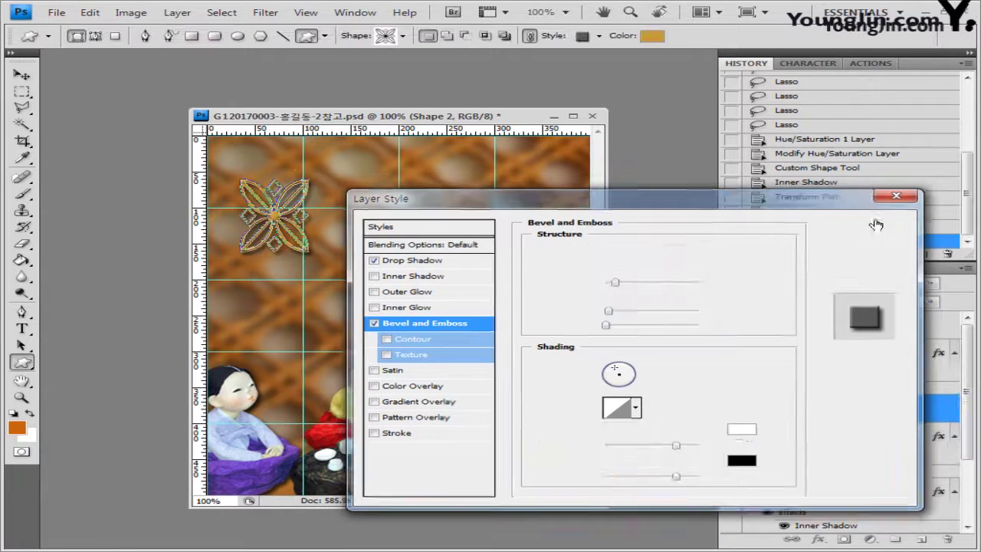
Widen the flower slightly and nudge it toward the top-left corner
key(ctrl+t)
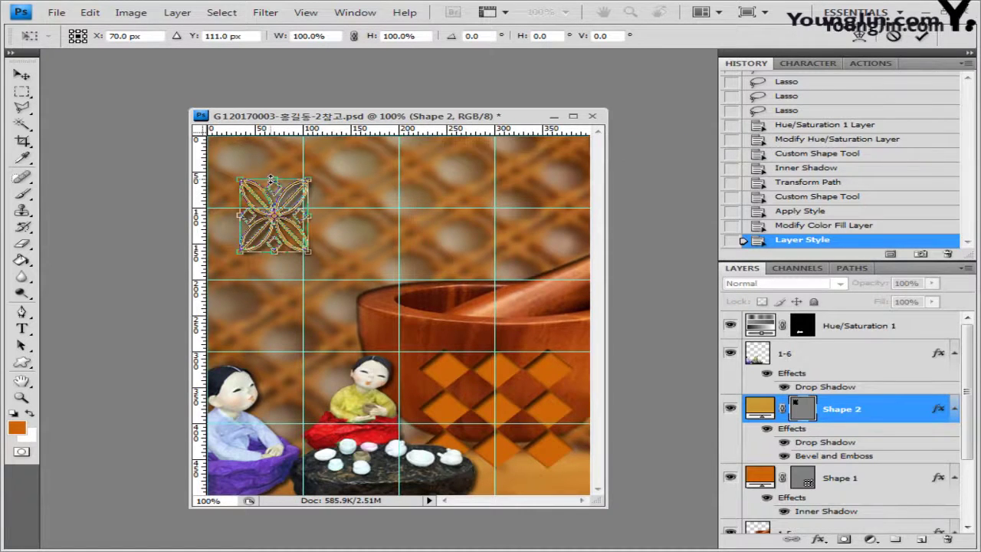
drag(271, 180, 281, 194)
key(Return)
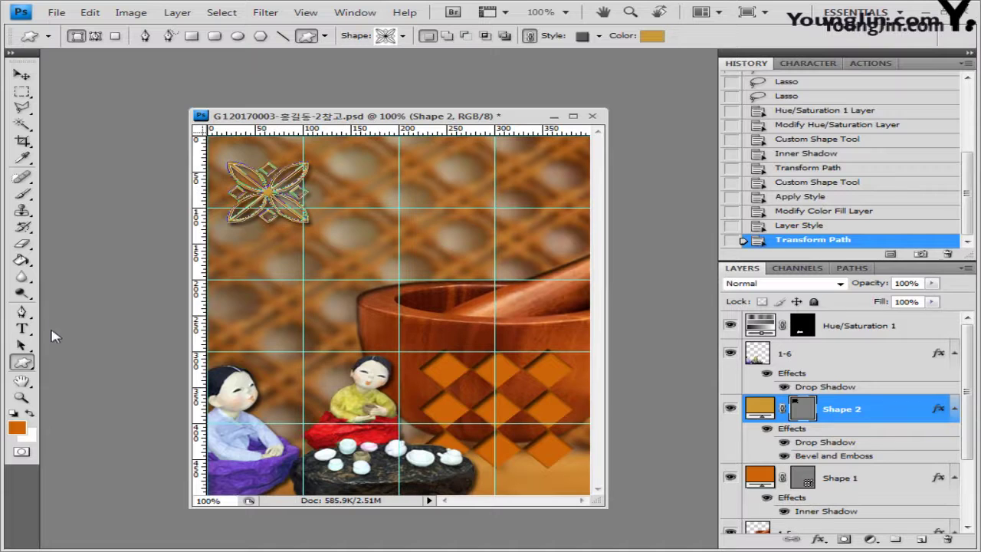
With the Type tool targeting the Hue/Saturation 1 layer, choose Arial Bold as the font
click(21, 329)
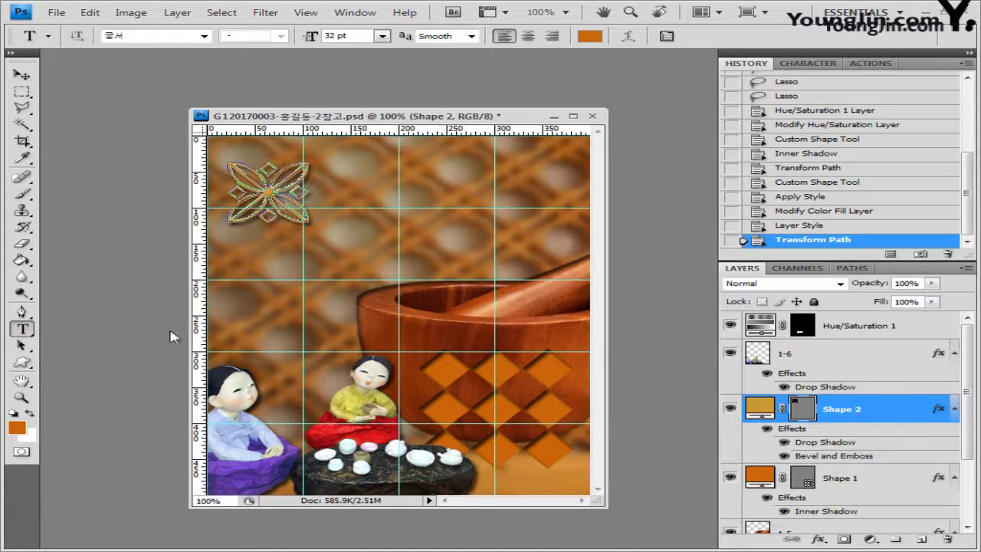
click(855, 327)
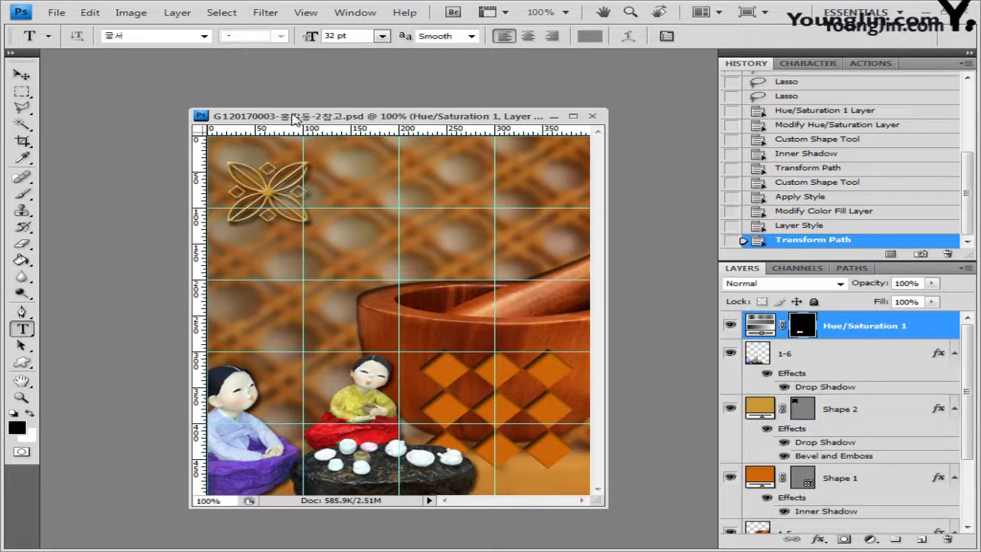
click(138, 36)
click(204, 36)
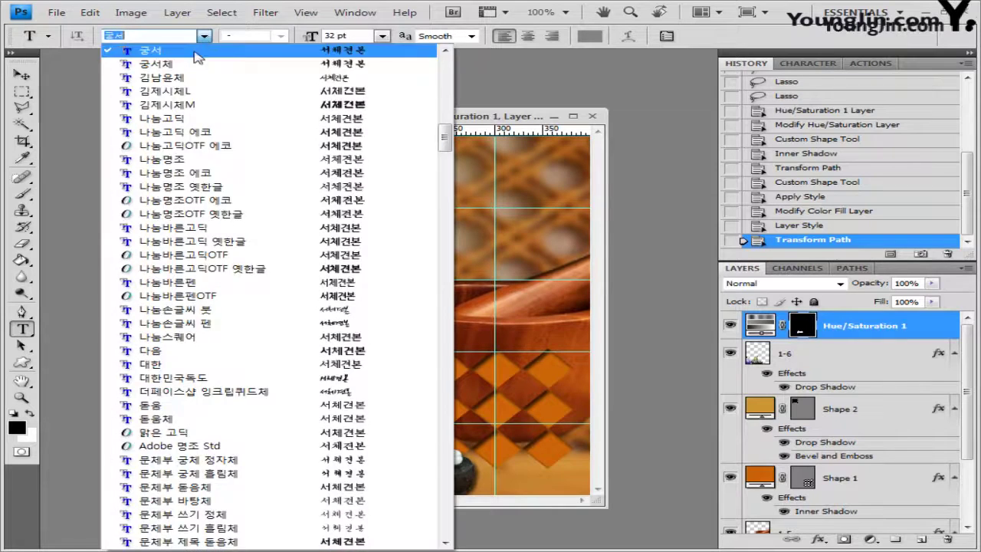
drag(443, 138, 429, 267)
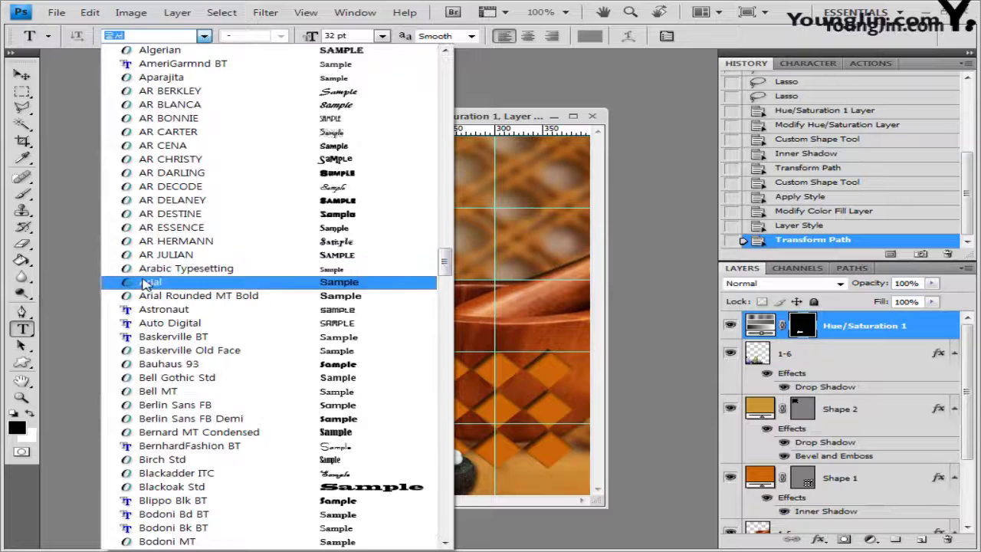
click(322, 281)
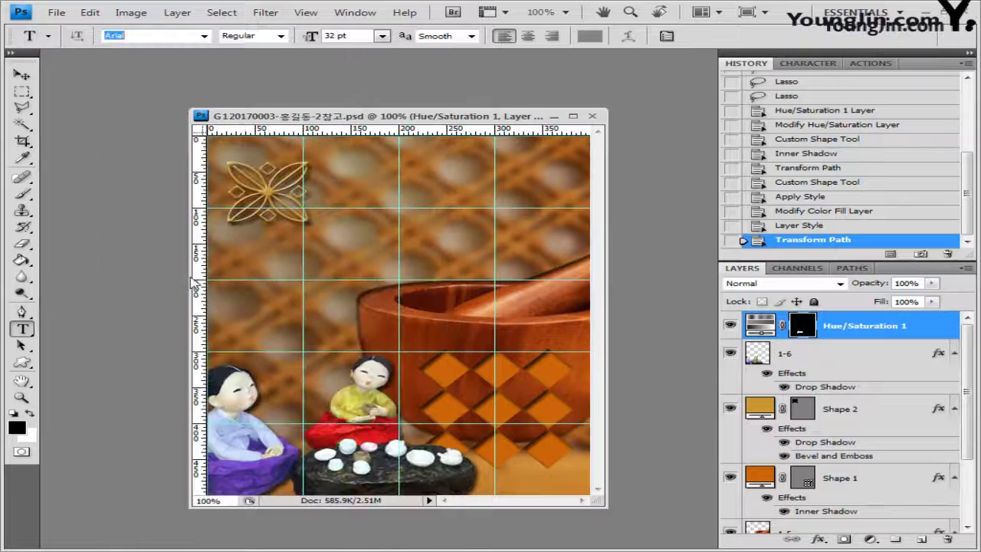
click(282, 37)
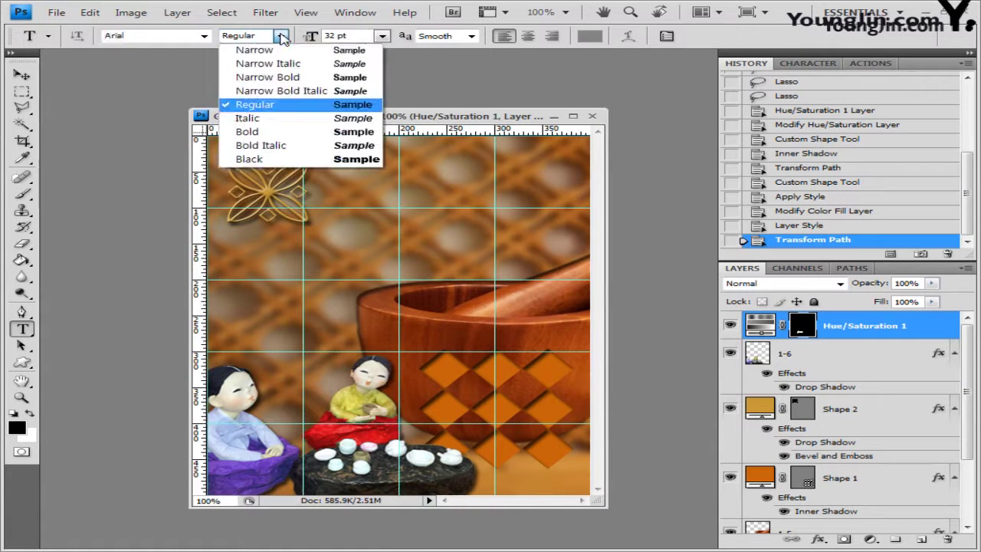
click(279, 132)
Set the text size to 42 pt and the text colour to dark navy 000033
click(357, 36)
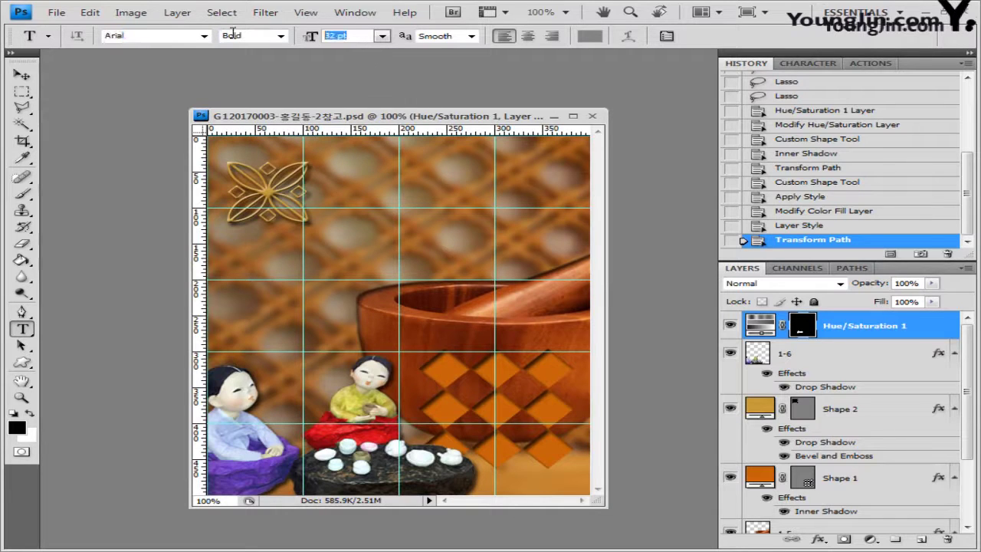
text(4)
click(590, 37)
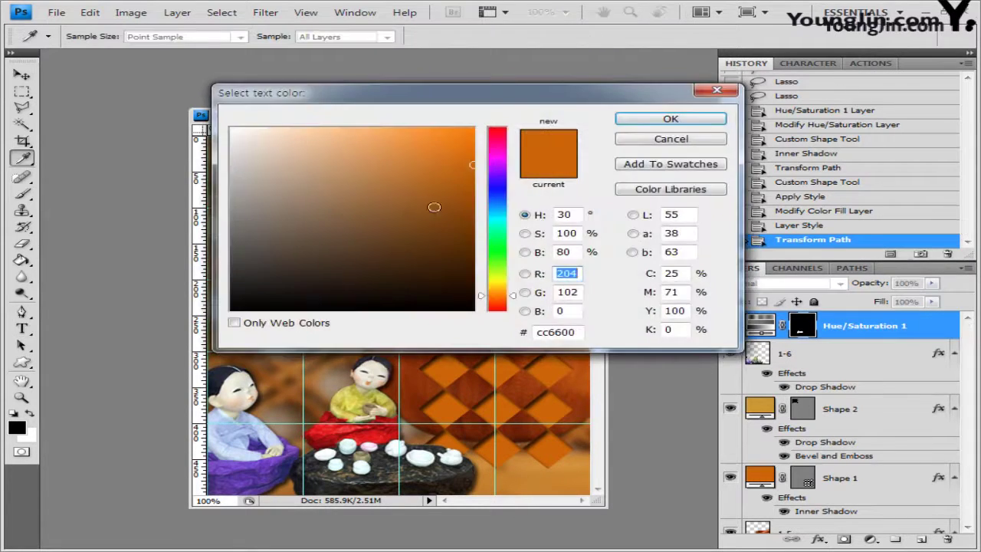
click(582, 333)
text(000033)
click(713, 119)
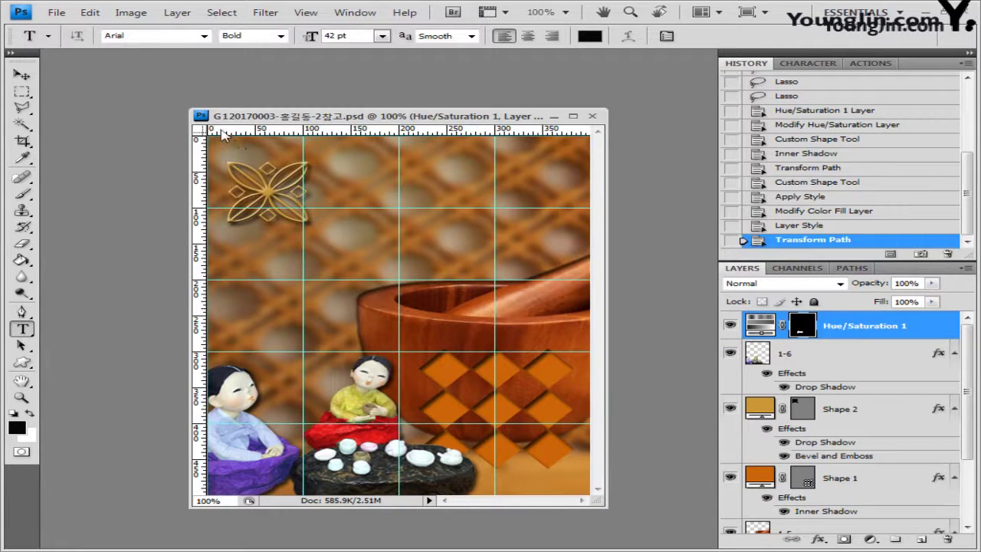
Paste the centred two-line title 'Traditional Korean culture' near the top of the image
click(528, 37)
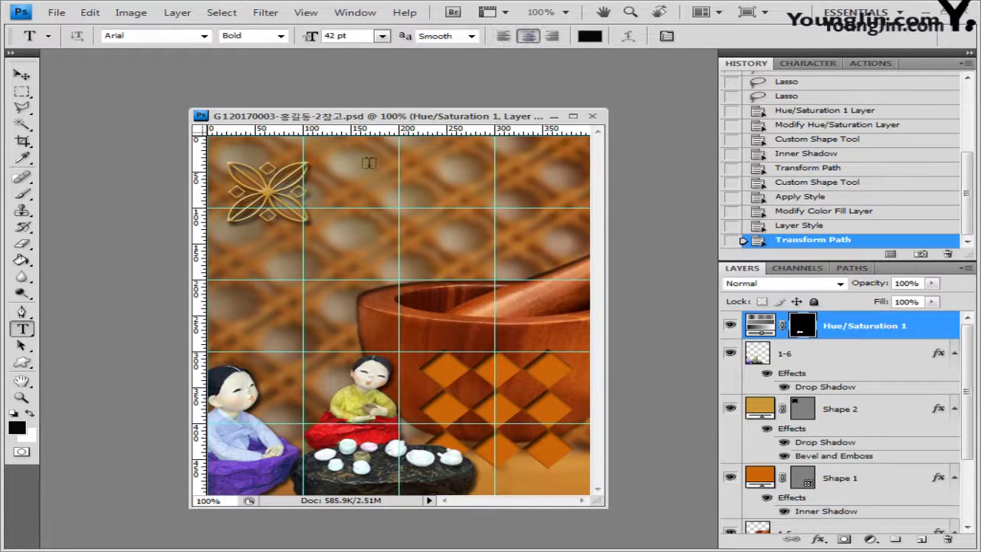
click(338, 173)
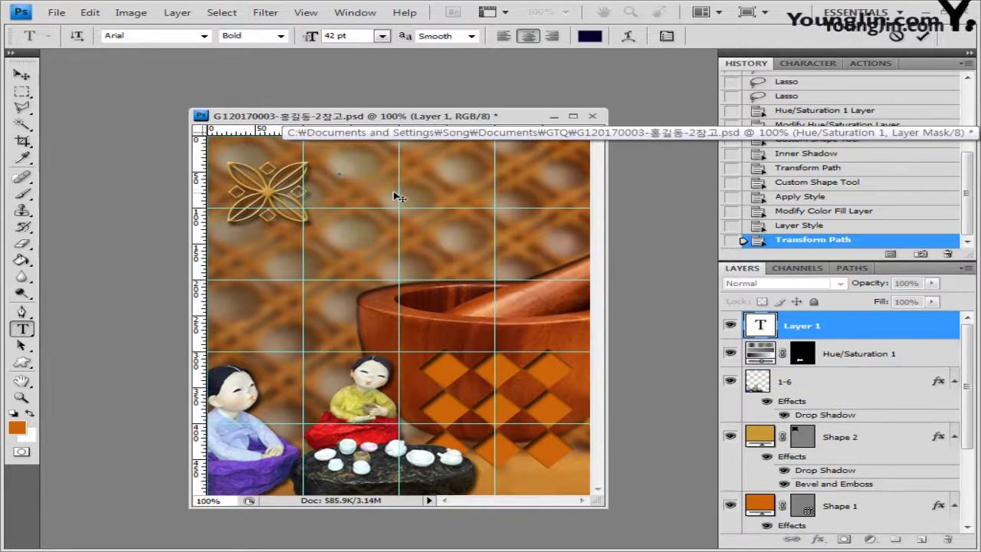
text(Traditional Korean culture)
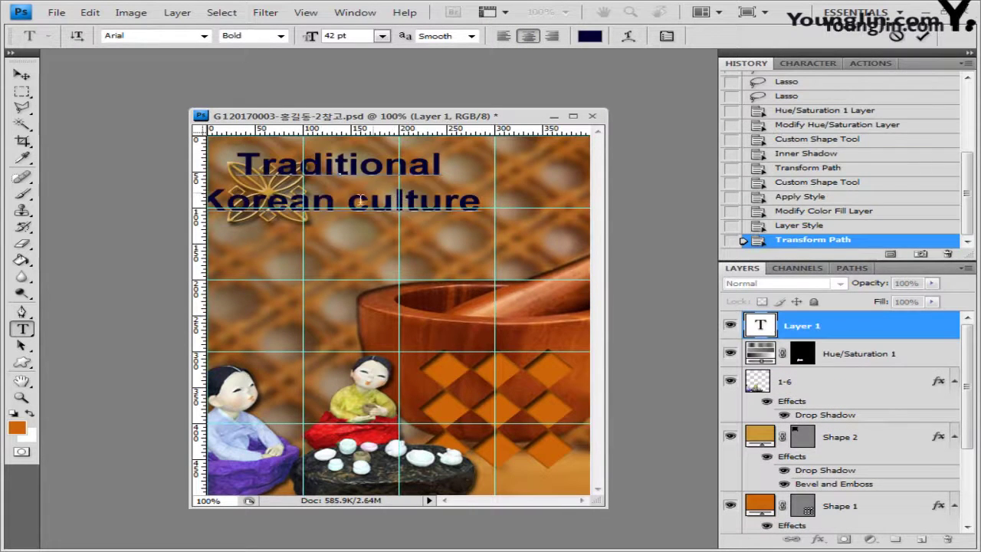
drag(367, 248, 444, 254)
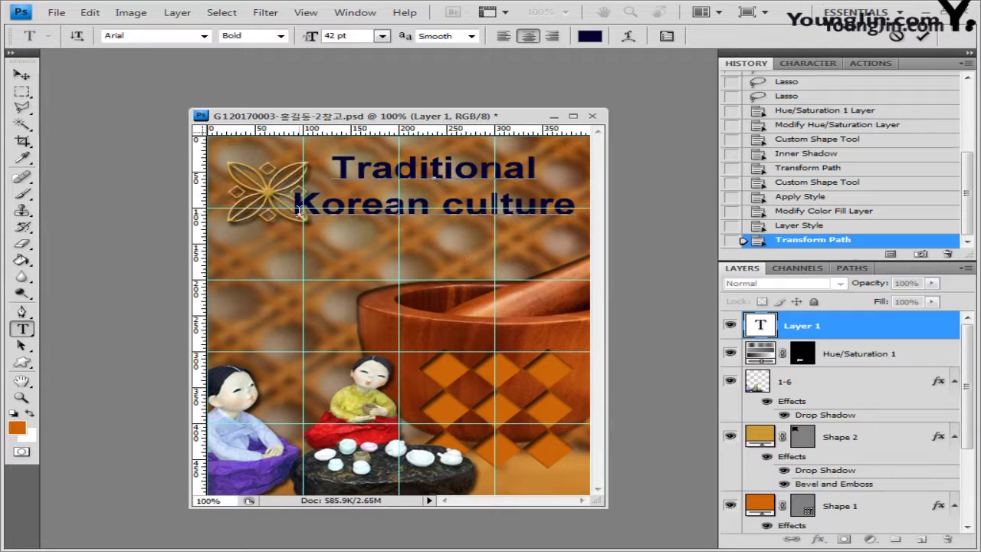
Recolour the word 'Korean' red ff3333 and commit the title text
drag(297, 209, 425, 209)
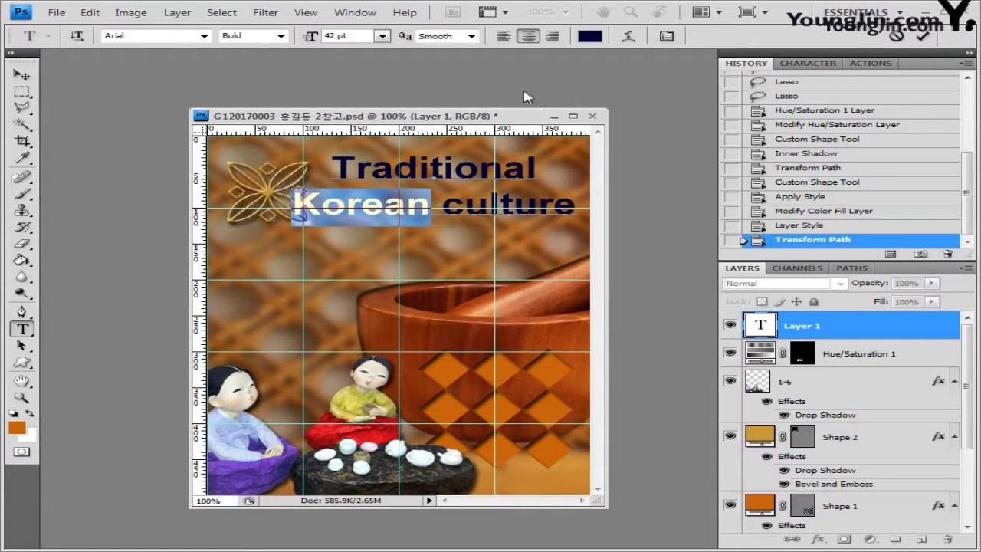
click(590, 36)
double_click(563, 332)
text(ff3333)
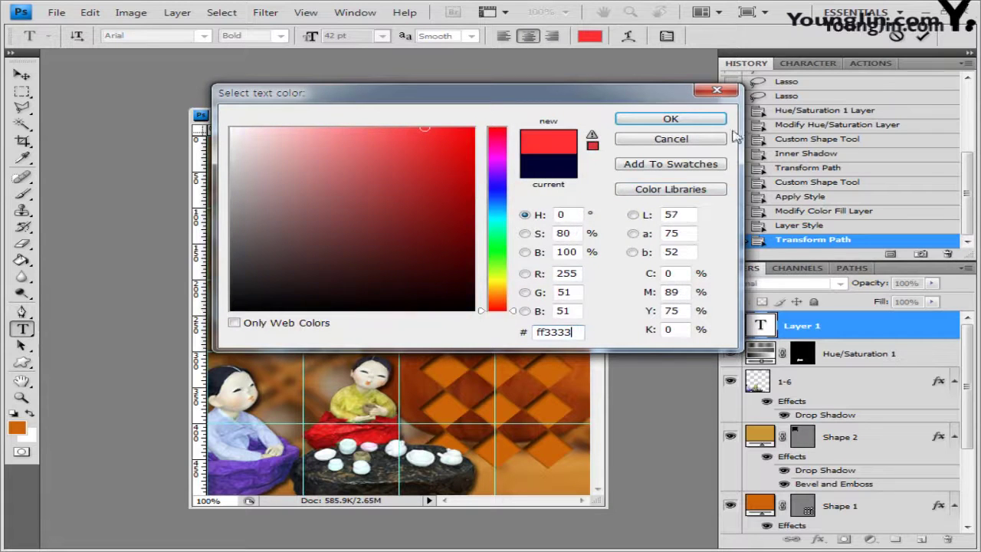
click(671, 119)
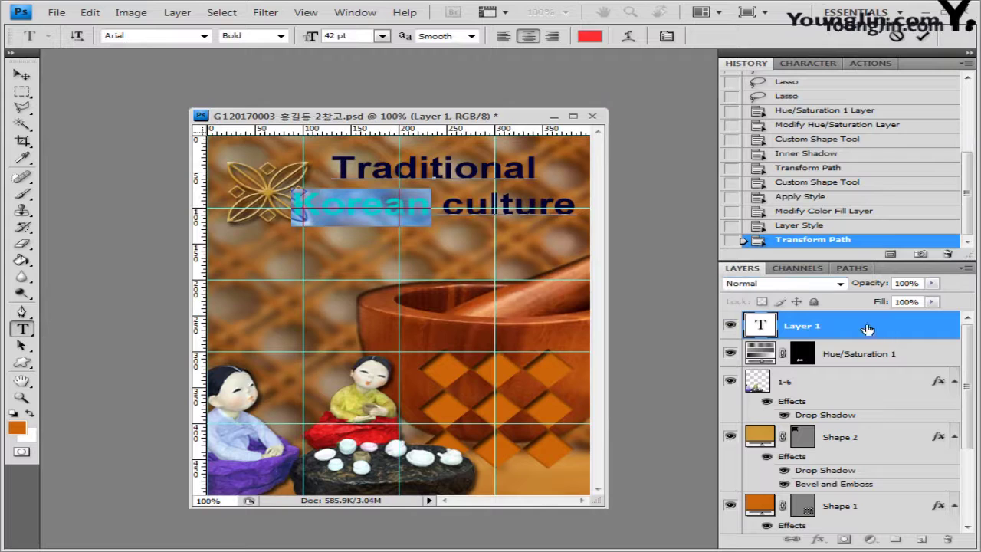
click(909, 328)
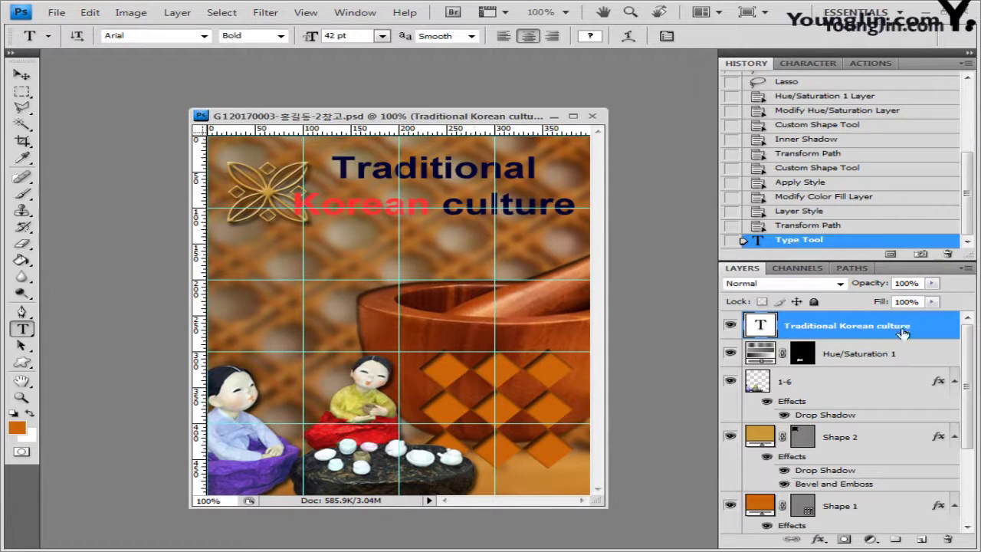
Add a Stroke layer effect to the title with its fill type set to Gradient
click(819, 541)
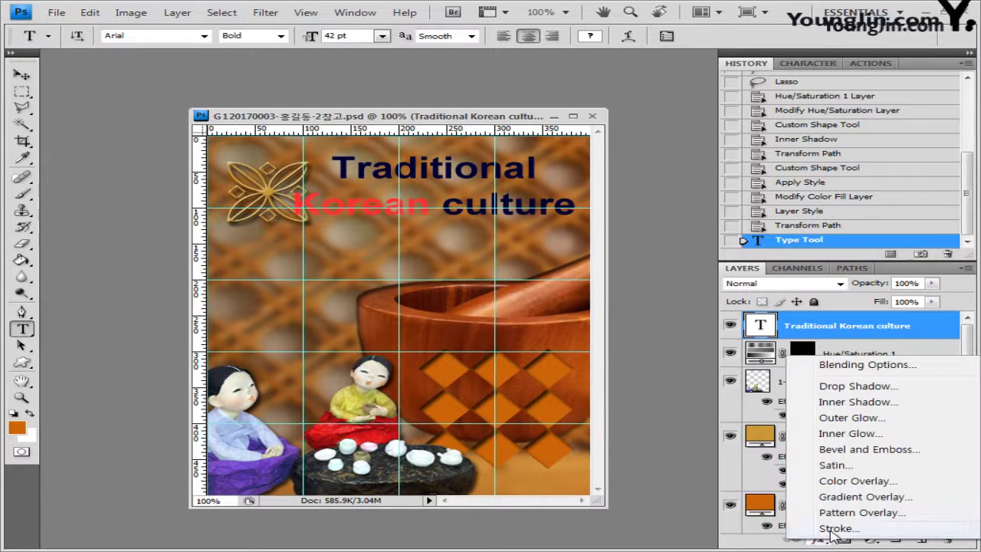
click(832, 528)
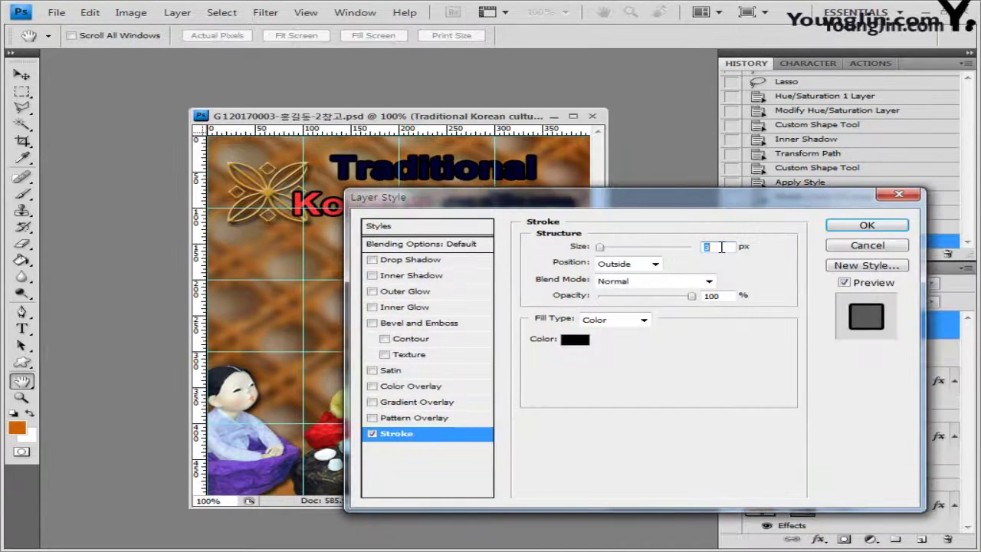
click(641, 322)
click(602, 346)
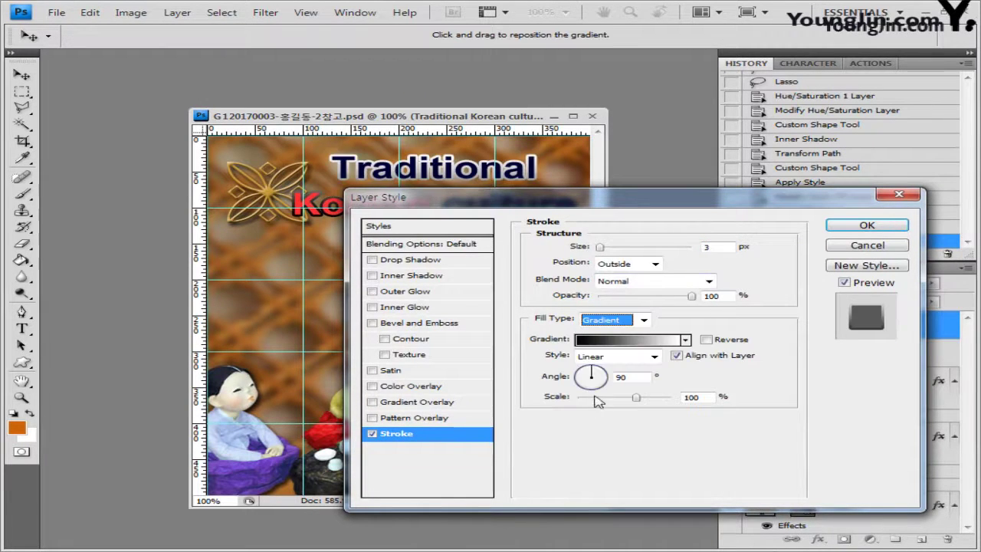
Make the stroke gradient run from orange cc6600 to white ffffff
click(629, 342)
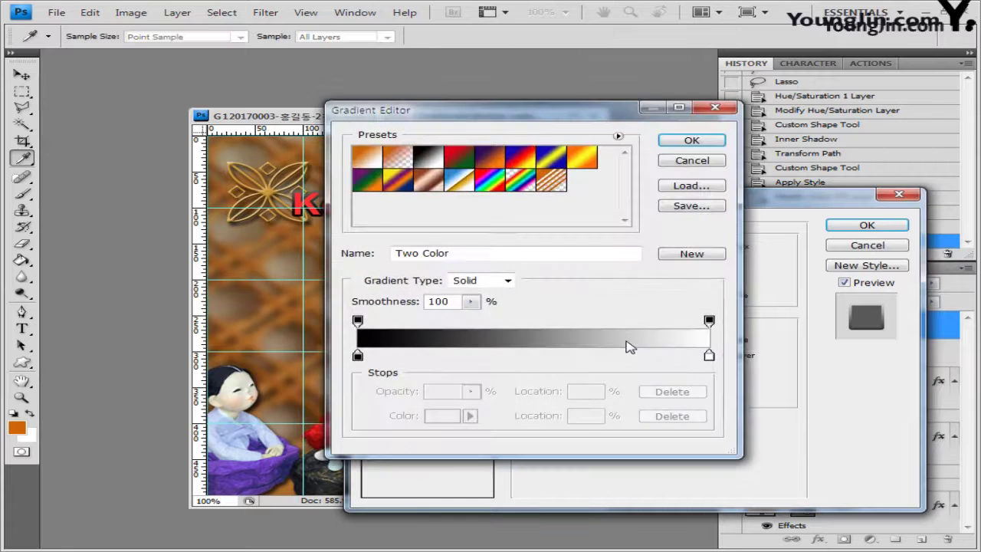
click(357, 357)
double_click(358, 356)
text(cc6600)
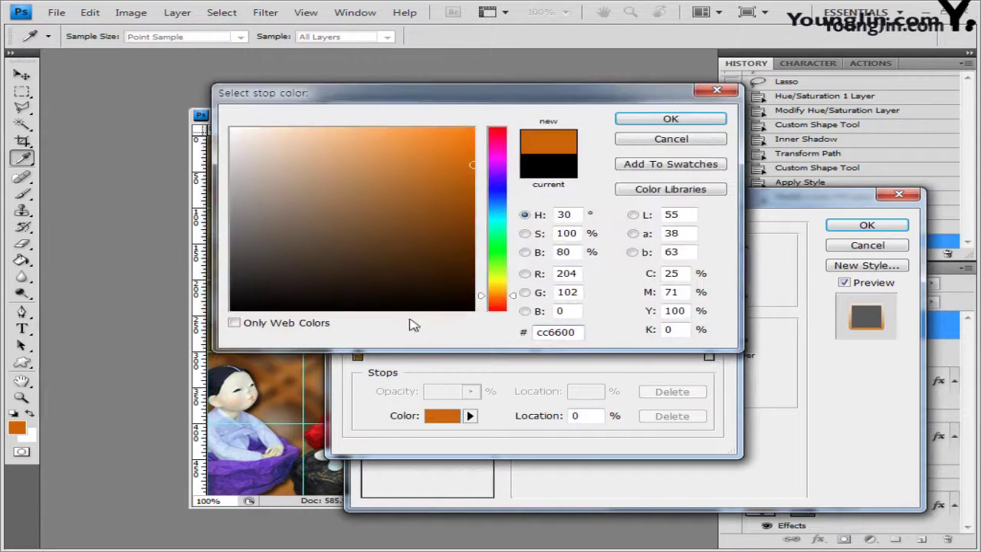
click(700, 121)
click(709, 356)
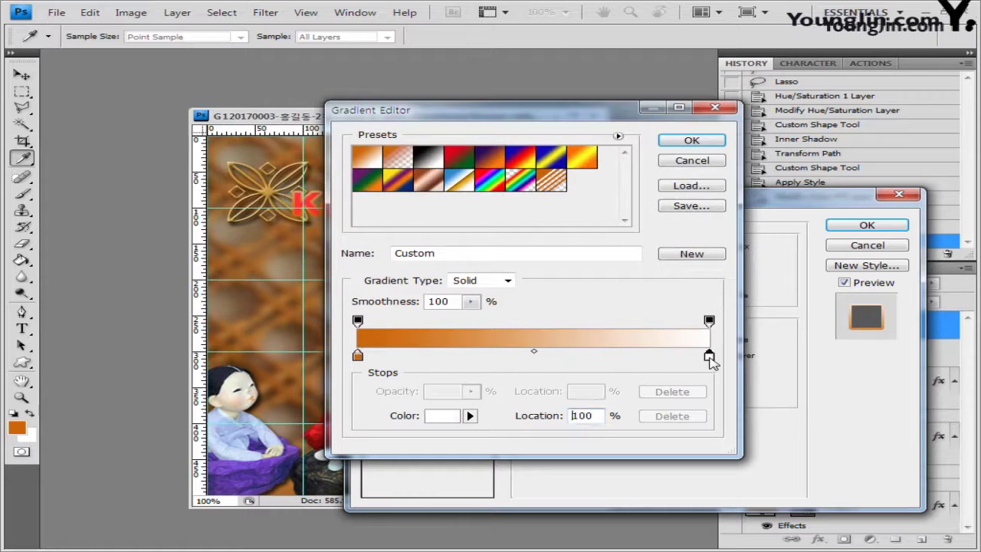
double_click(709, 356)
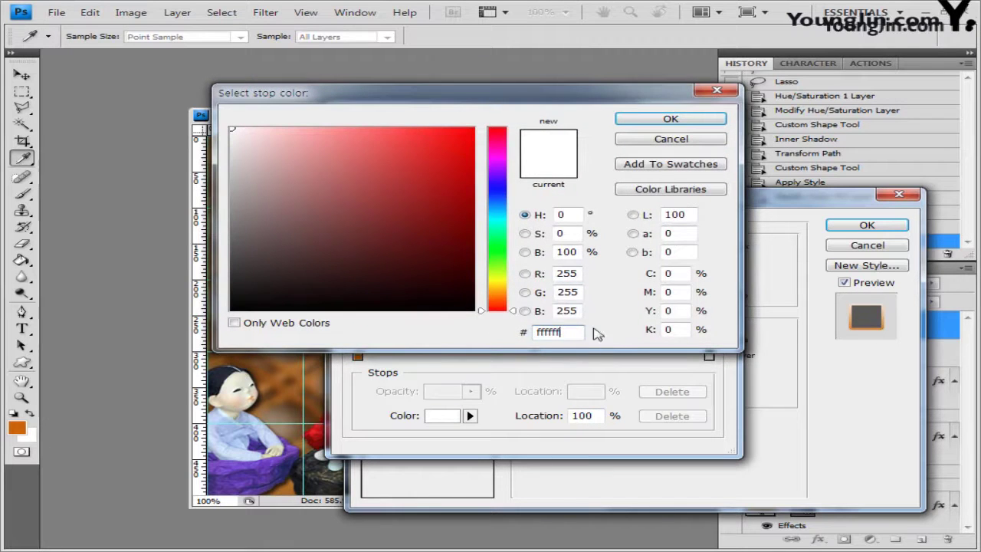
click(683, 121)
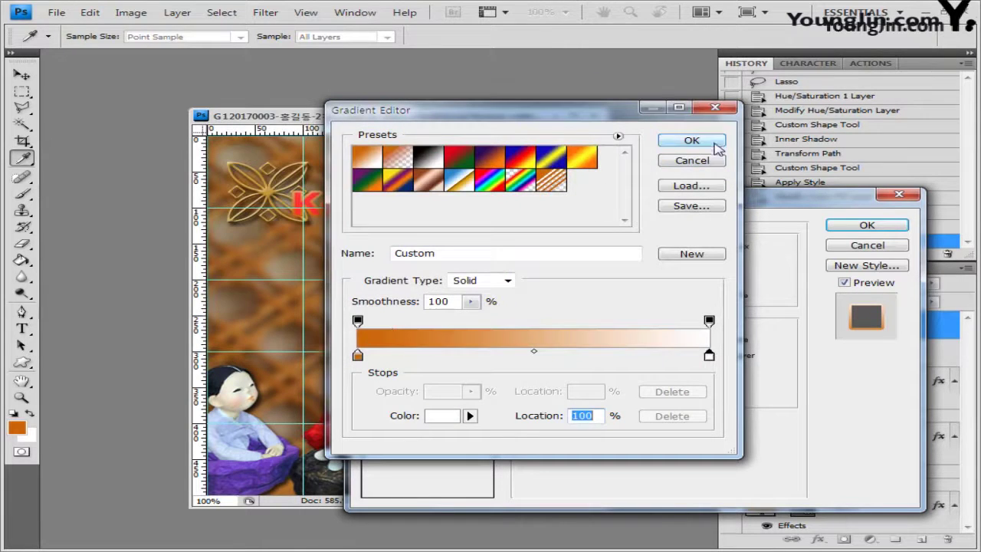
click(694, 137)
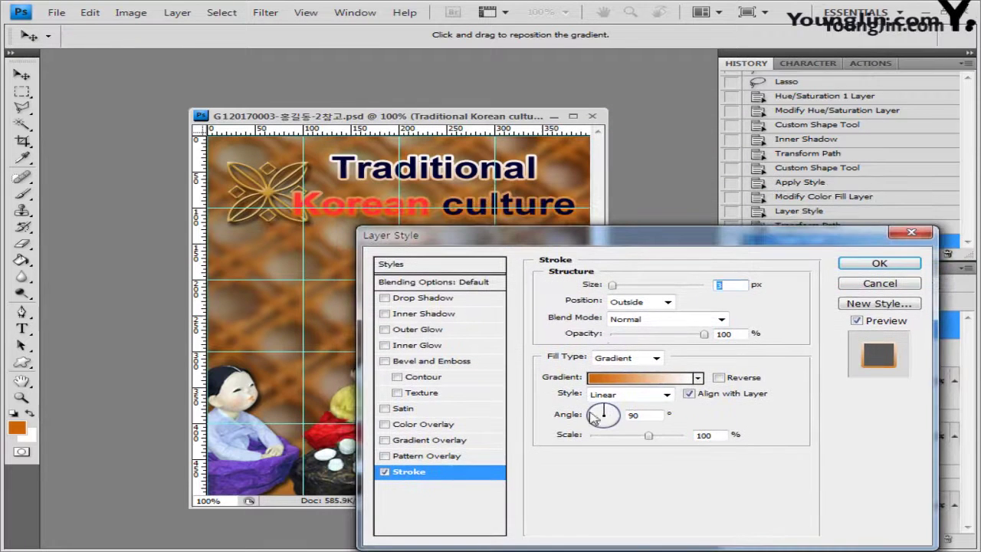
Set the gradient stroke angle to 180° and apply the effect
drag(625, 239, 625, 258)
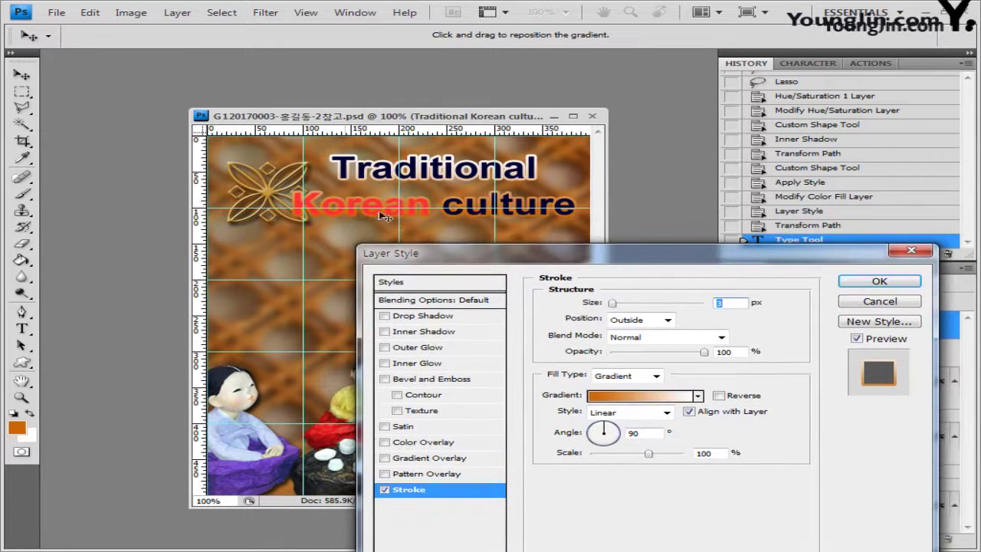
drag(595, 440, 589, 434)
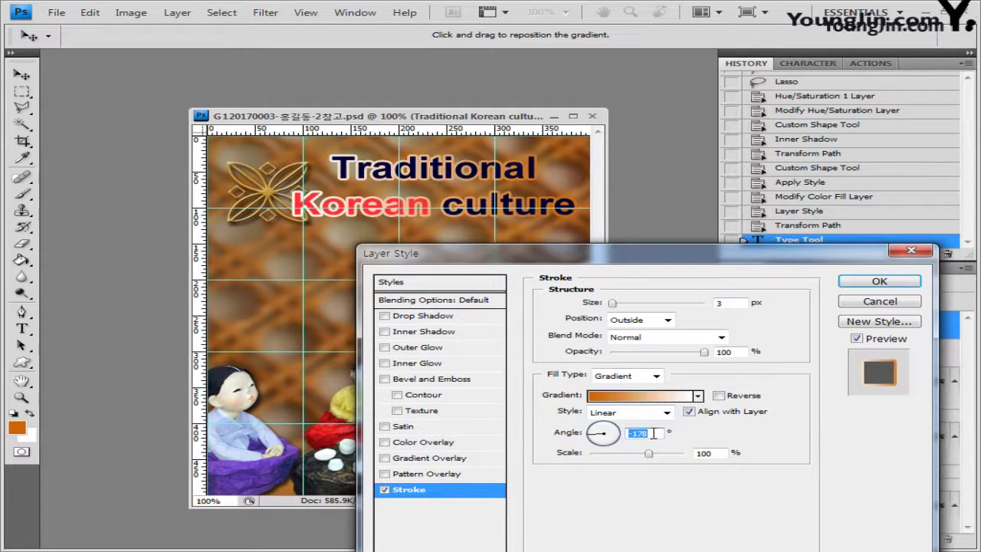
text(180)
click(880, 282)
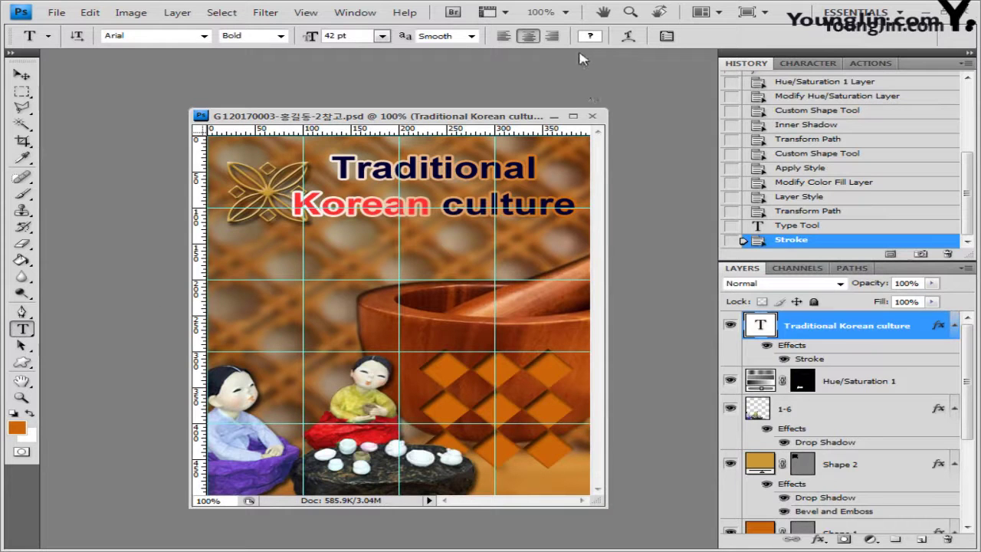
Warp the title with a Flag style at +30 bend and nudge it slightly left and down
click(628, 36)
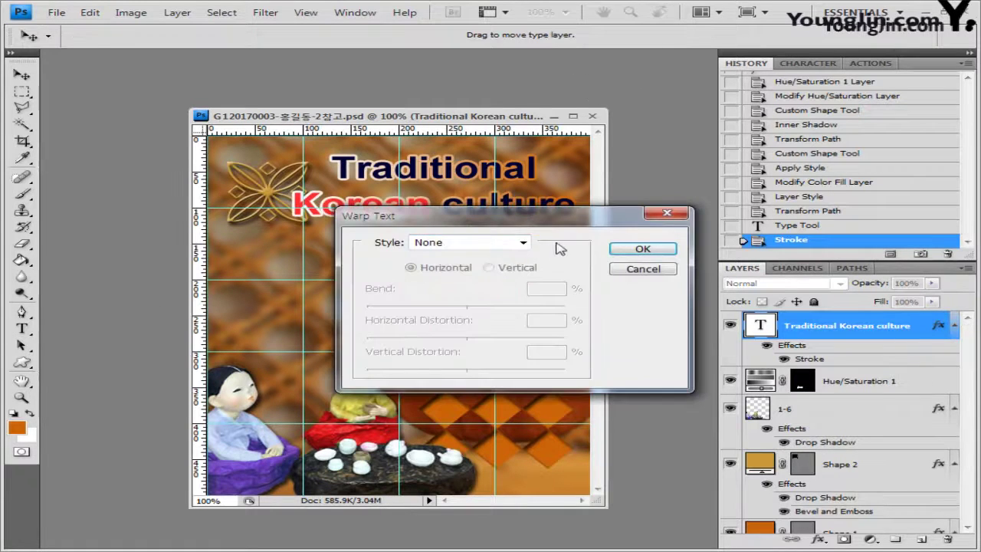
click(518, 244)
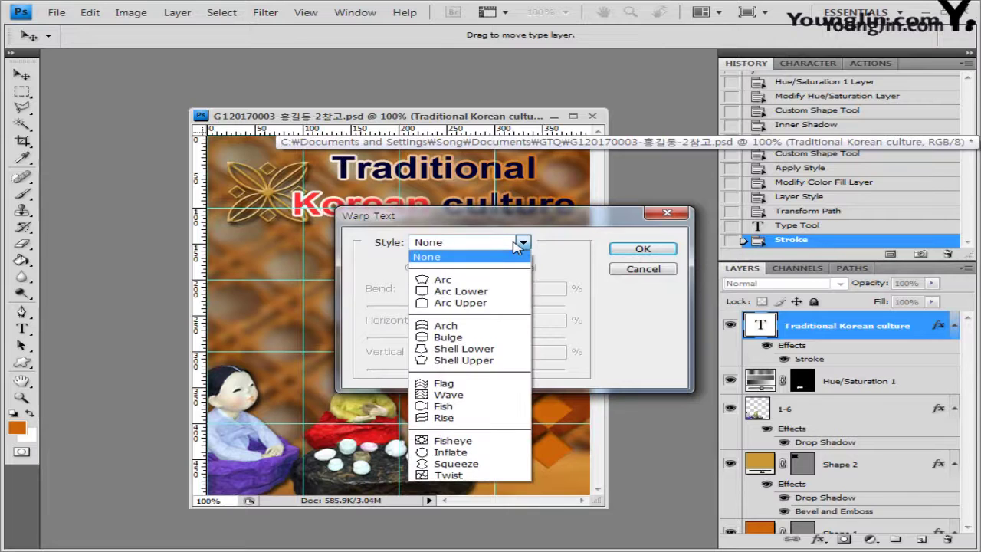
click(489, 385)
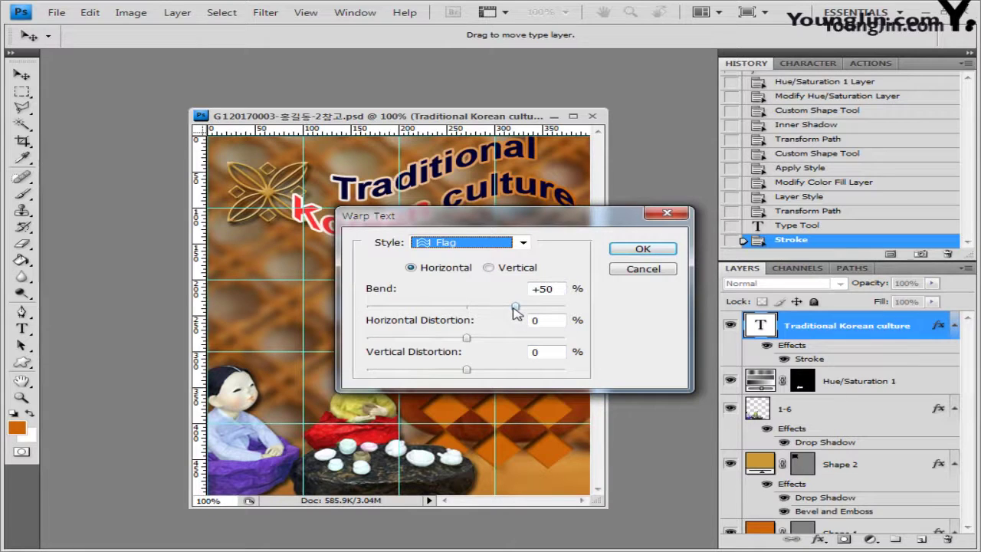
drag(502, 310, 496, 307)
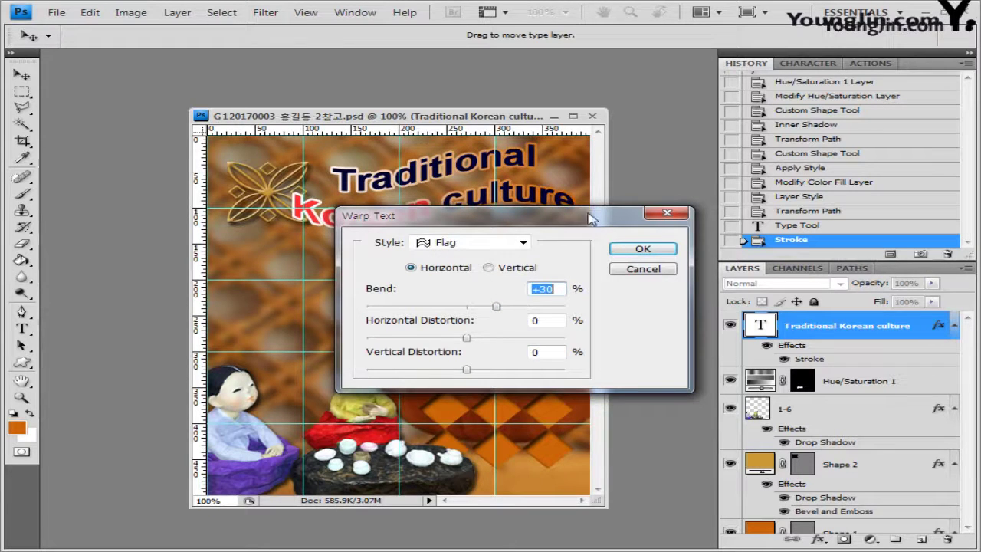
drag(592, 215, 601, 279)
click(653, 314)
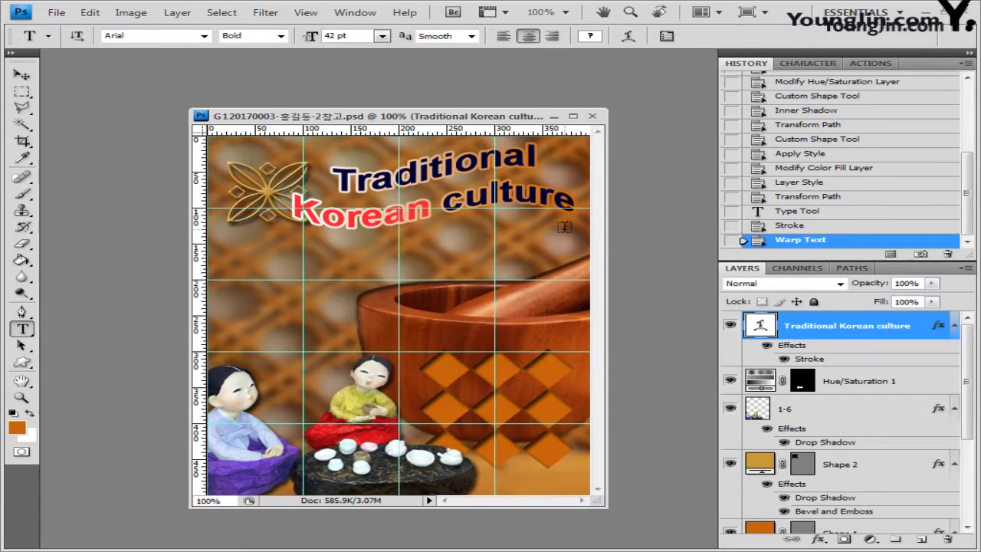
key(v)
drag(562, 228, 545, 234)
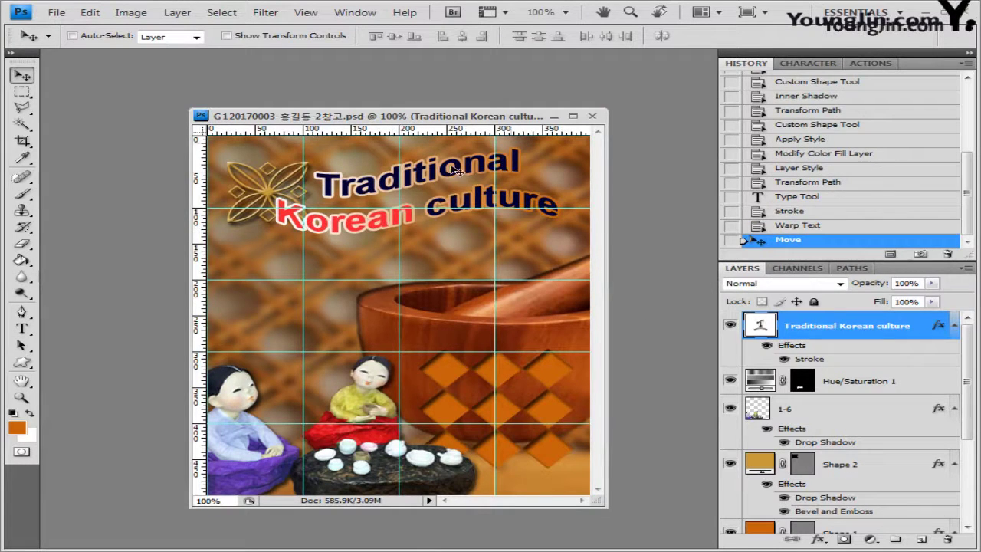
Save the layered composite as a PSD file
click(52, 16)
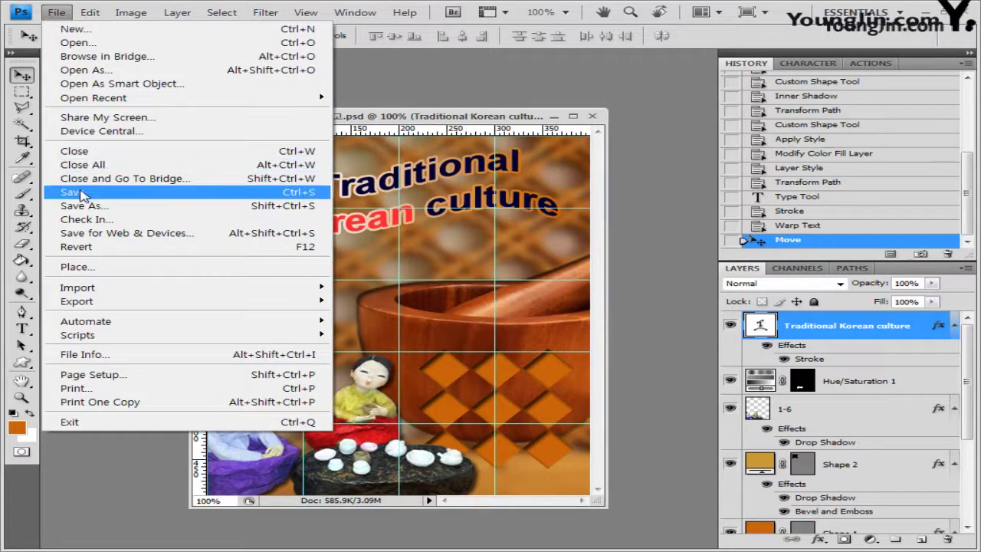
click(85, 193)
click(721, 177)
Save a JPEG copy of the composite with the file name's last character removed
click(55, 13)
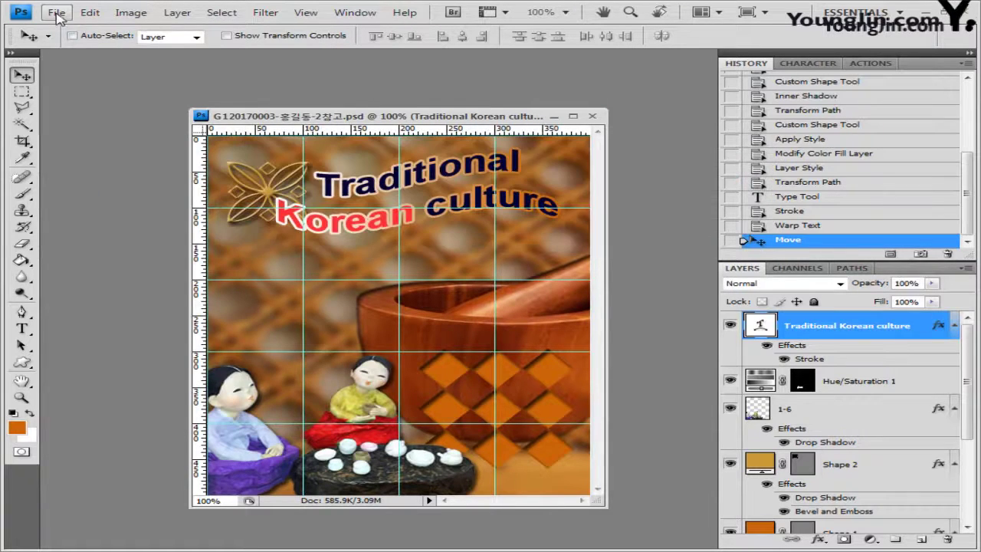
click(98, 207)
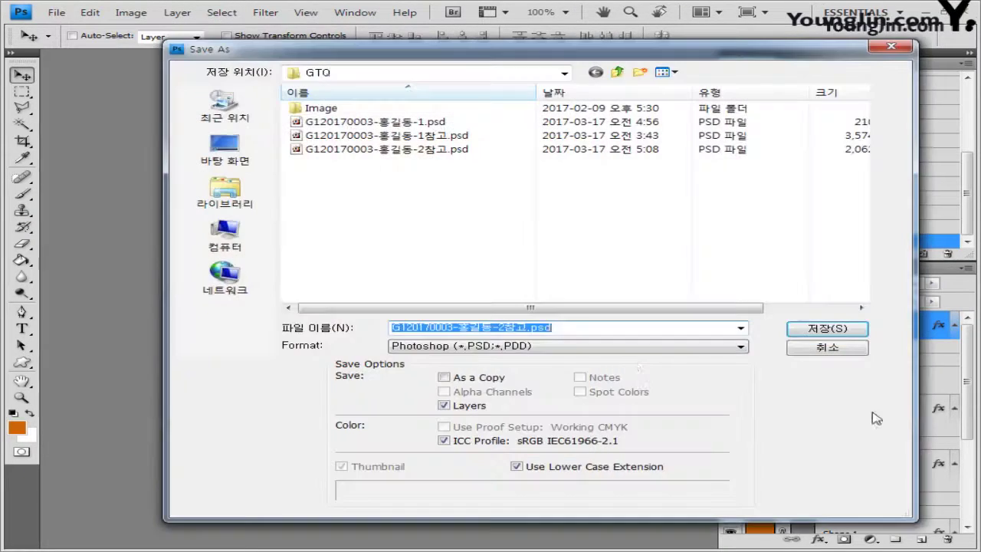
click(611, 346)
click(544, 426)
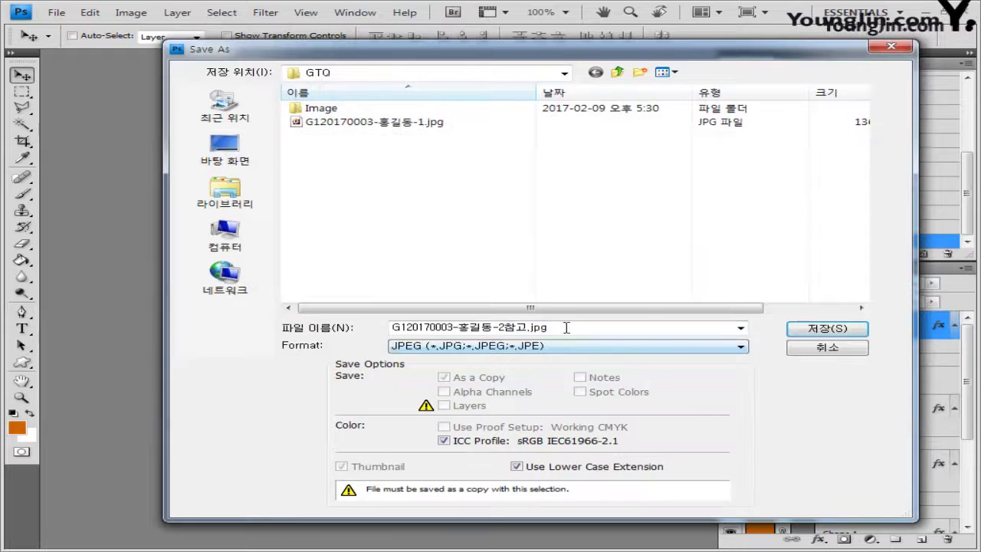
key(BackSpace)
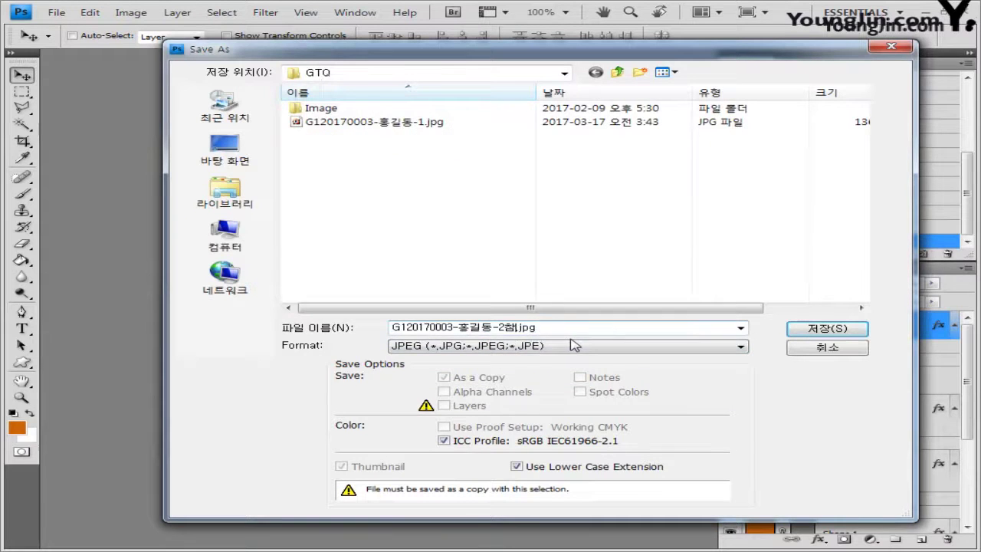
click(828, 330)
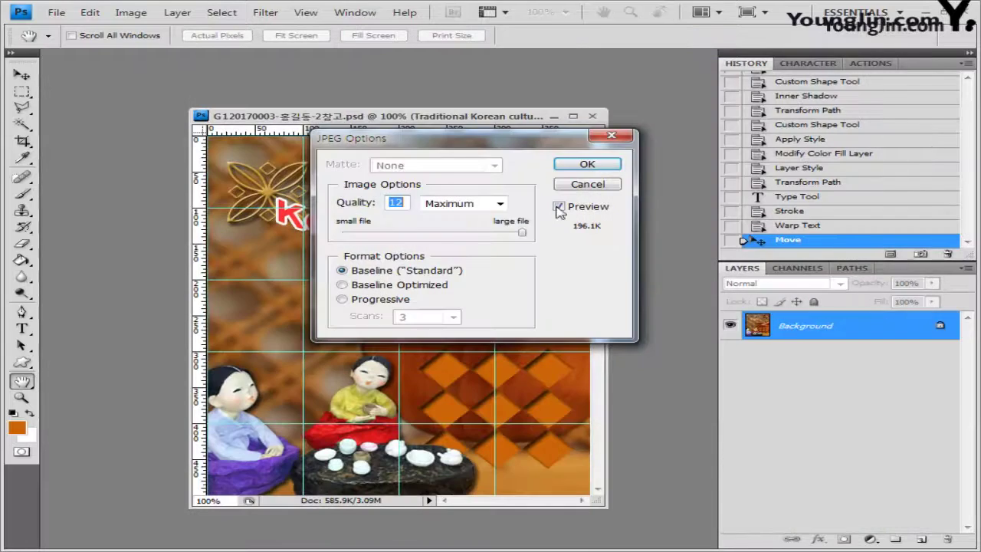
click(587, 164)
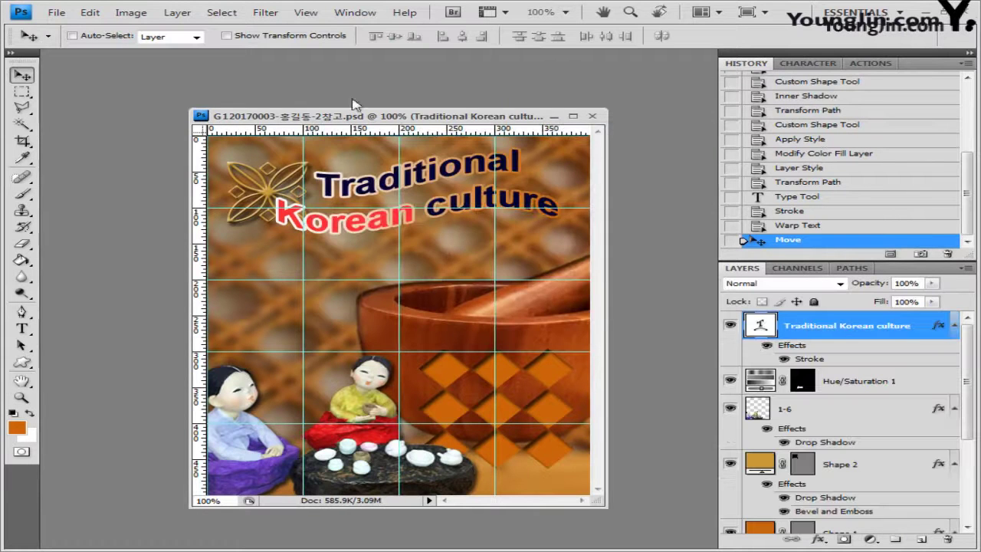
Shrink the image to 40 × 50 pixels with Image Size
click(131, 12)
click(206, 118)
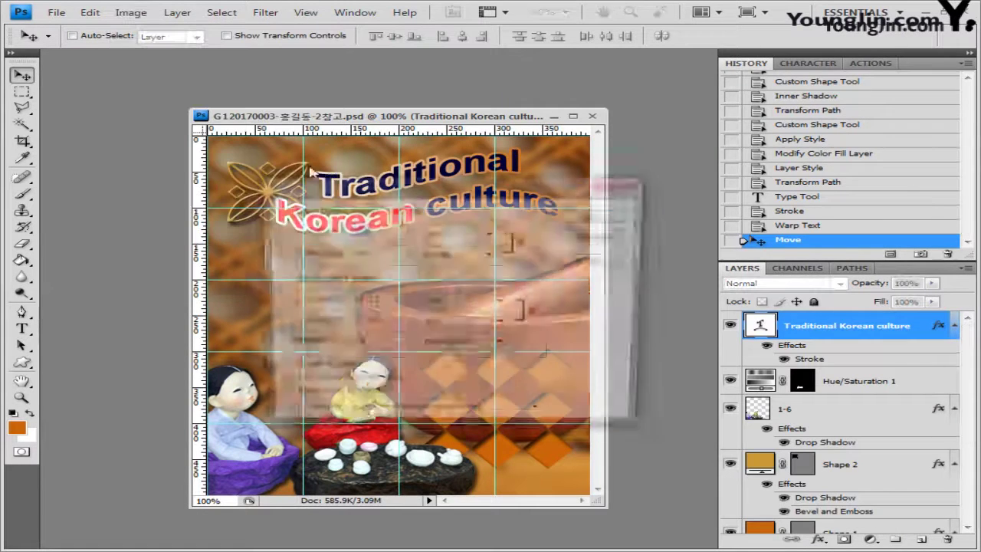
click(375, 232)
key(BackSpace)
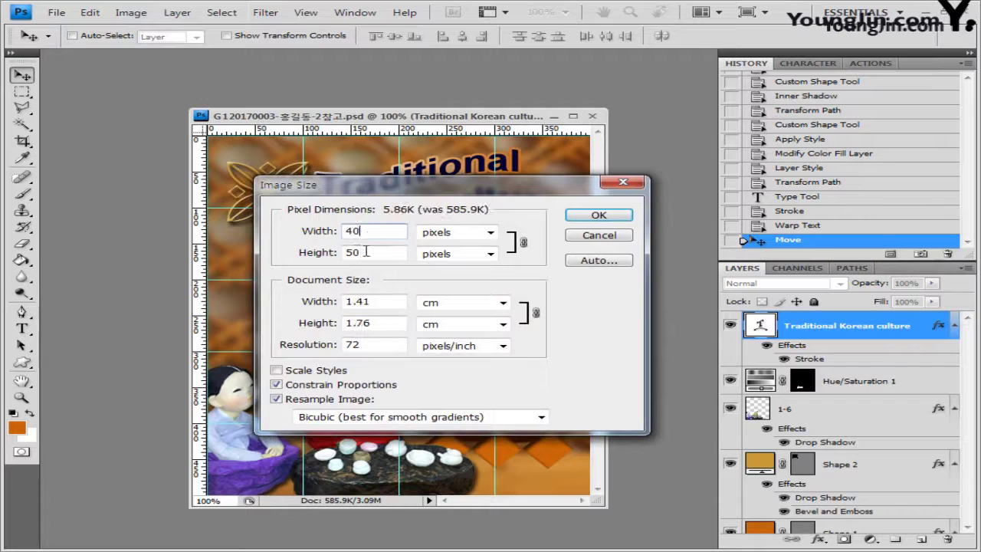
click(597, 216)
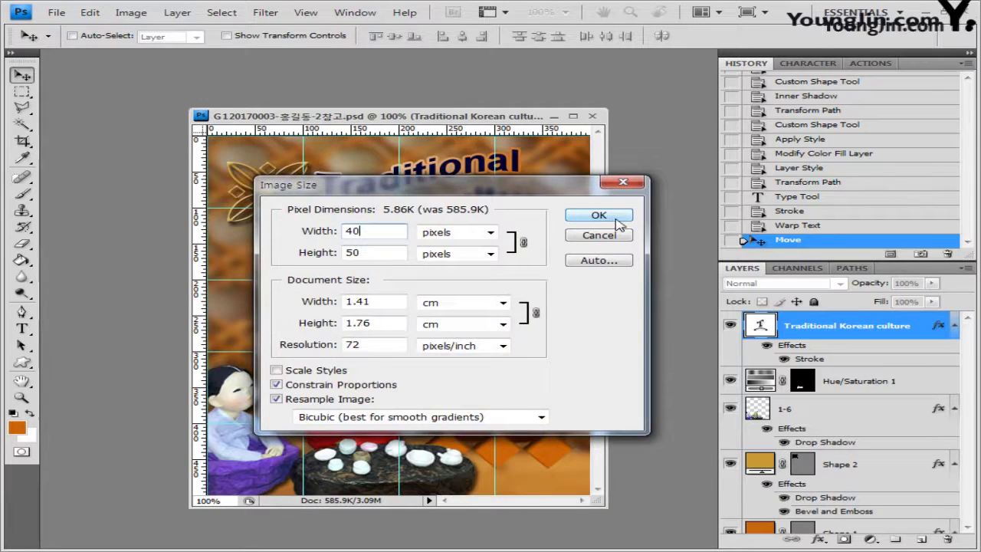
Save the small version as a layered PSD ending in -2, dropping '참고' from the name
click(57, 13)
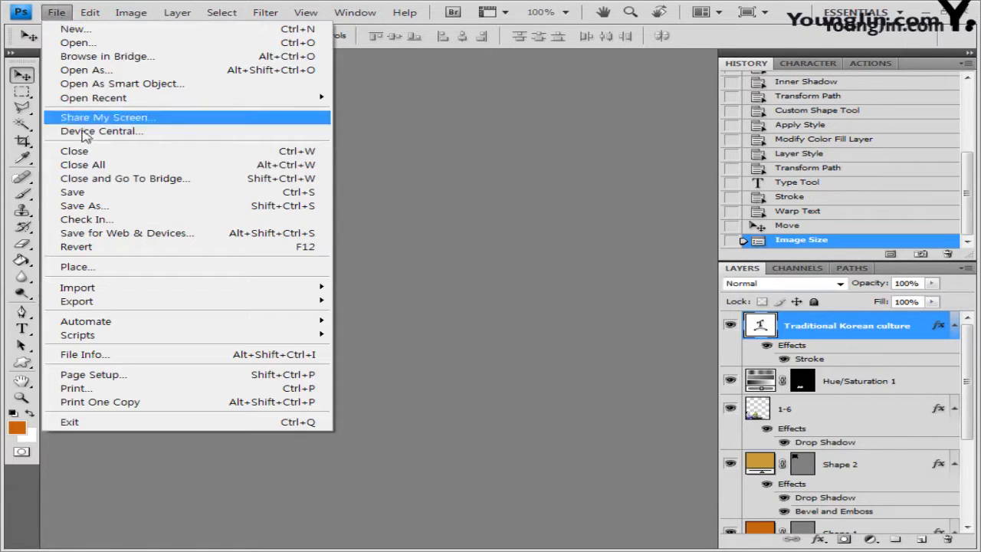
click(61, 192)
click(527, 328)
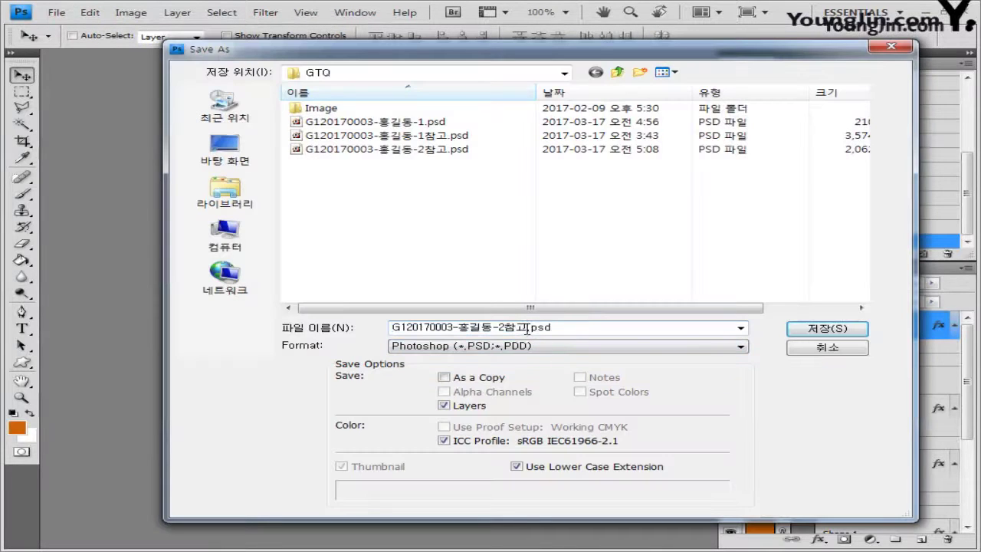
key(BackSpace)
key(BackSpace)
click(828, 330)
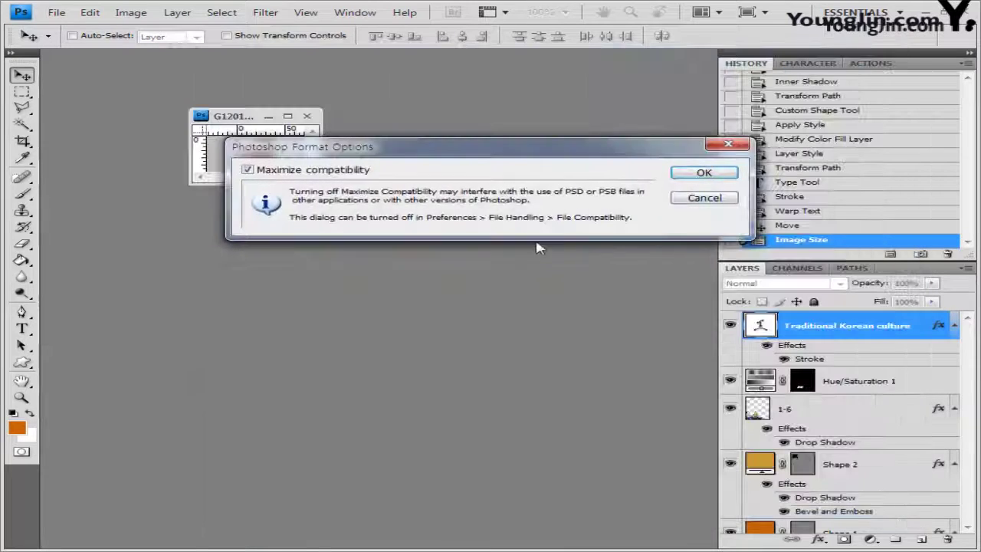
click(704, 172)
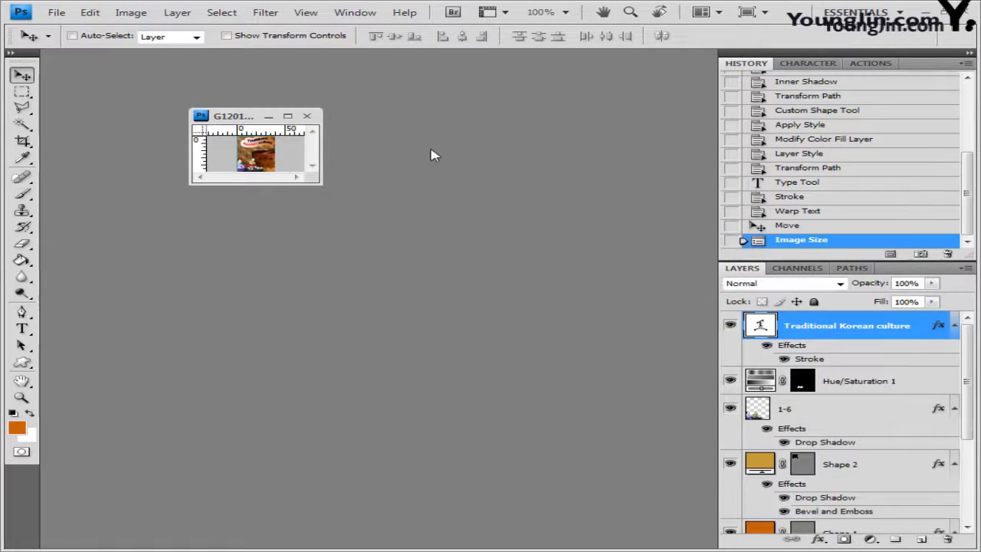
Close the small image and create a new 600 × 400 pixel document
click(308, 117)
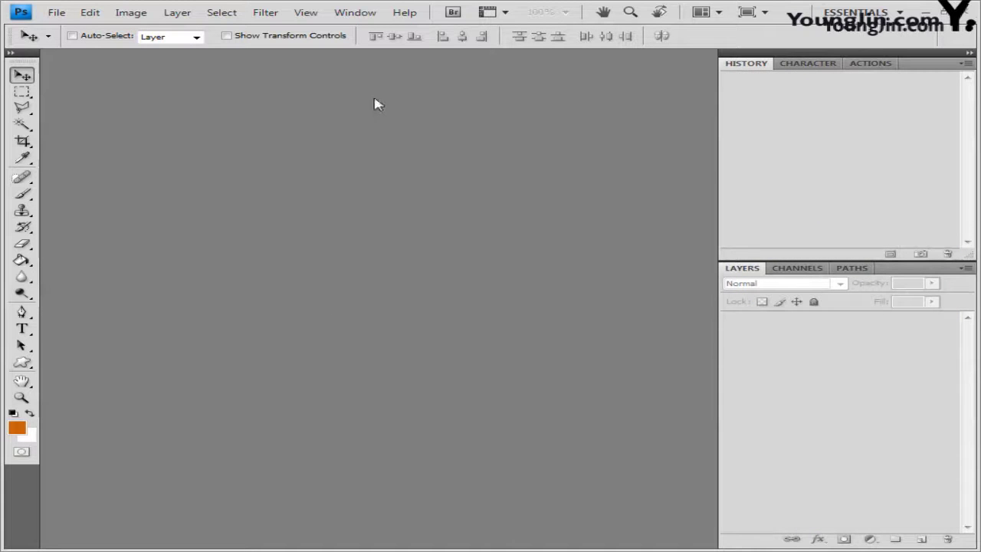
click(60, 13)
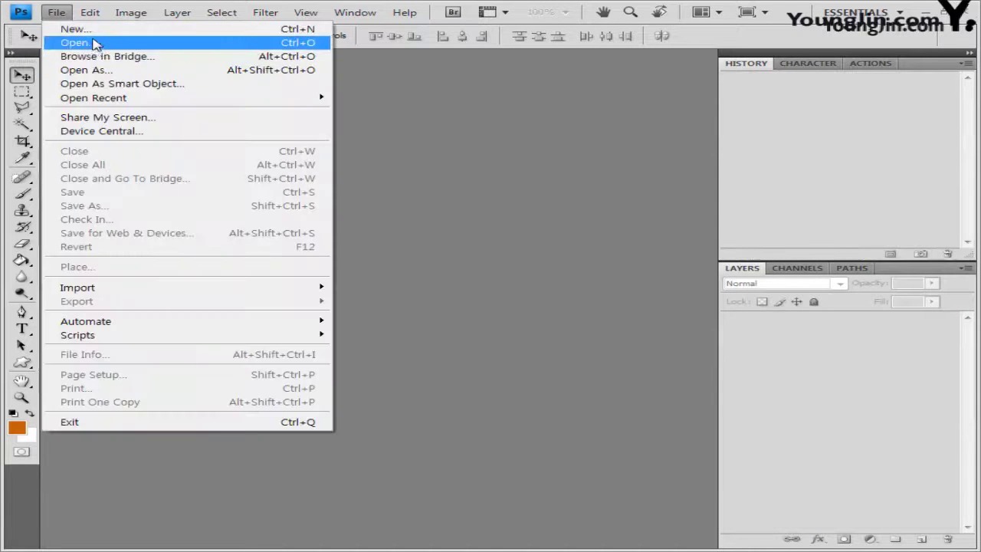
click(464, 131)
key(ctrl+n)
key(Tab)
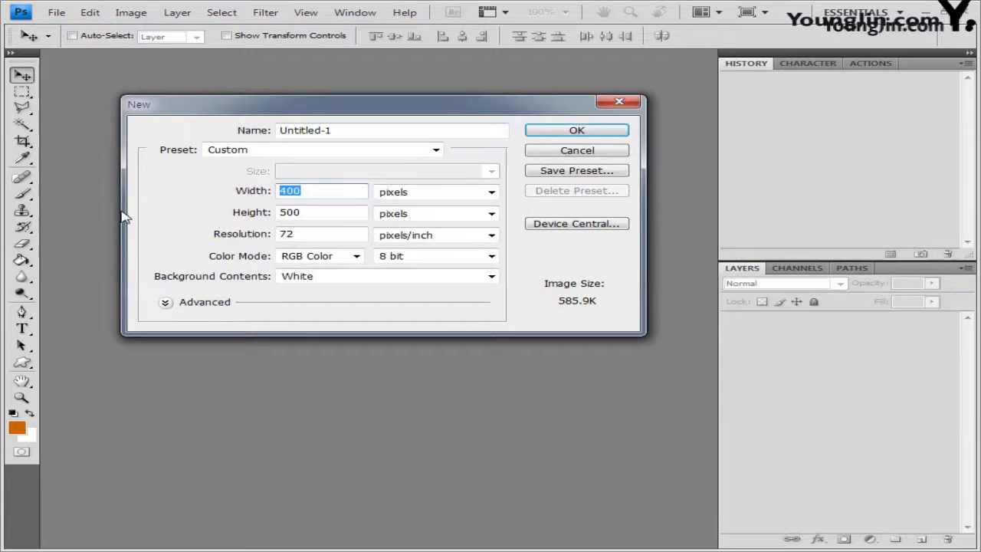
text(600)
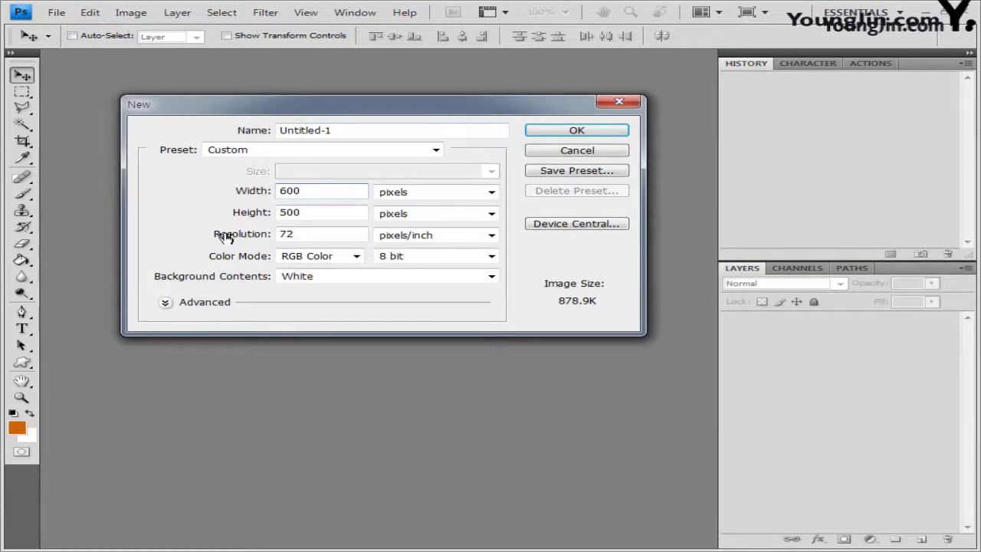
key(Tab)
text(400)
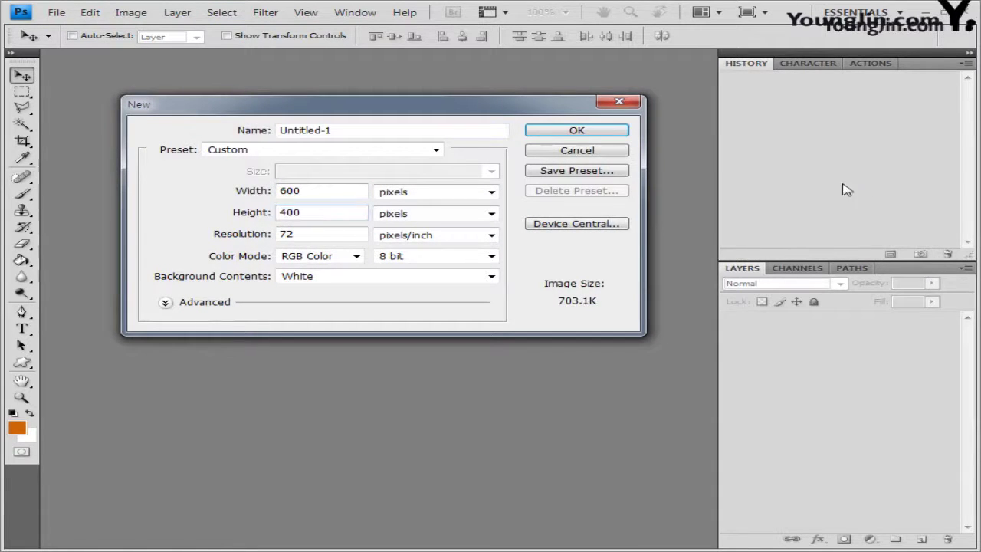
click(584, 132)
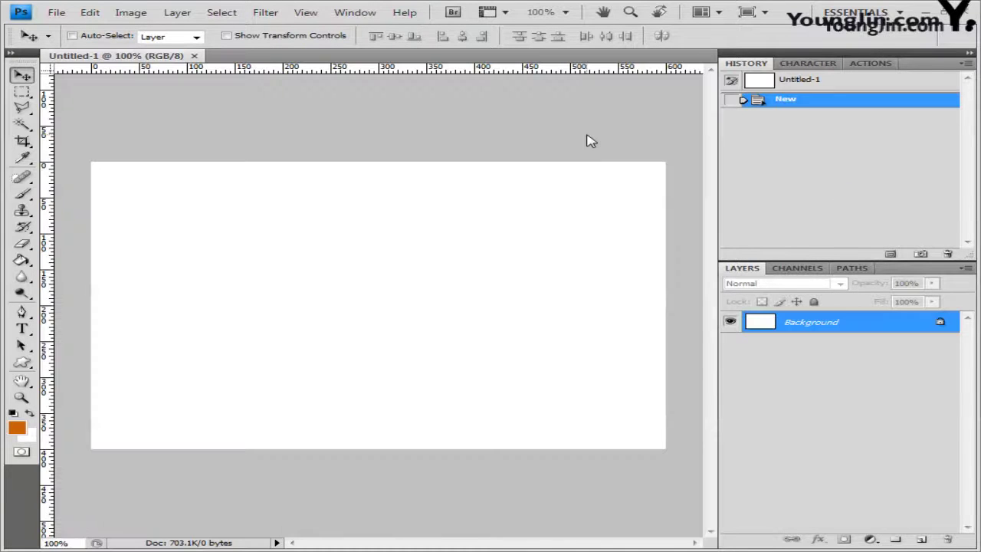
Float the new document, show the grid, and save it as a PSD ending in -3참고
drag(113, 60, 245, 82)
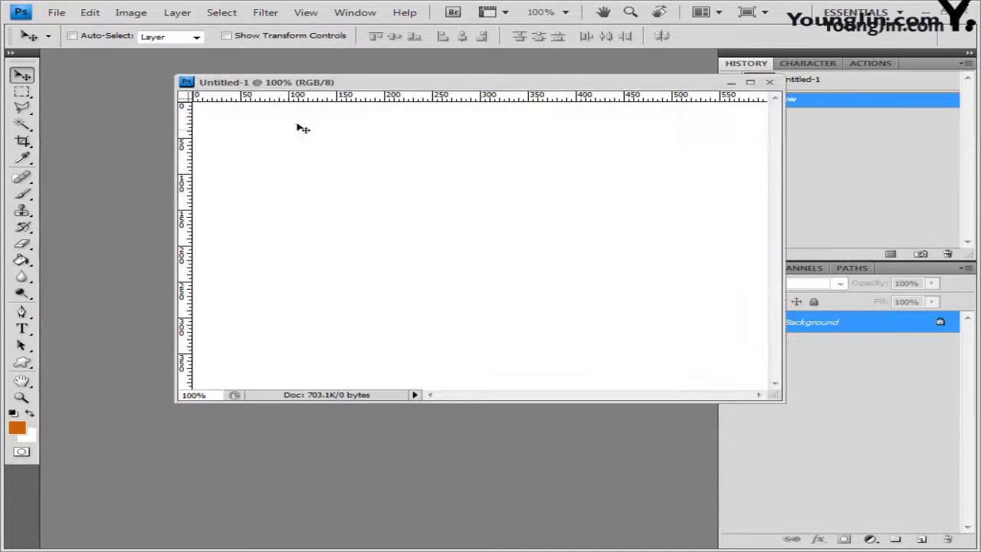
drag(333, 84, 240, 119)
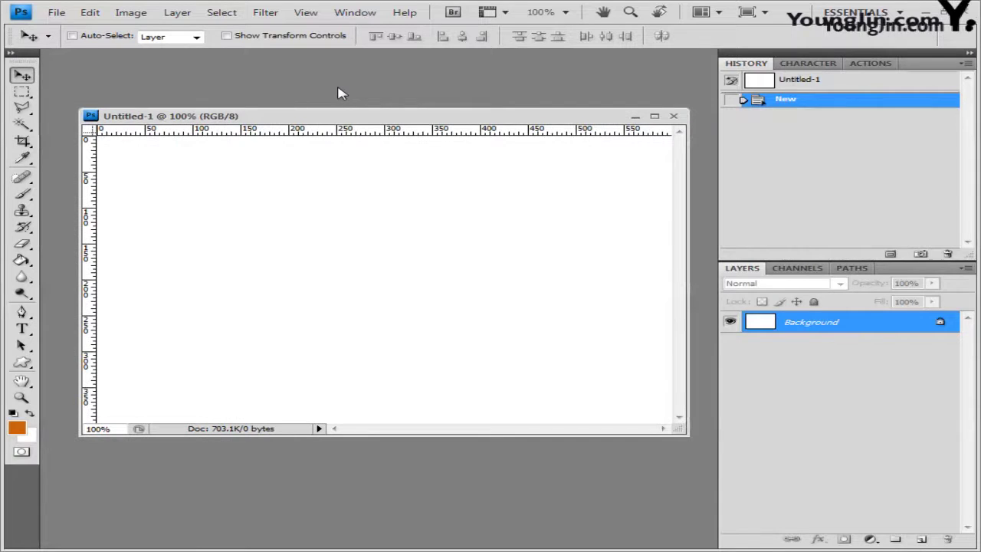
key(ctrl+apostrophe)
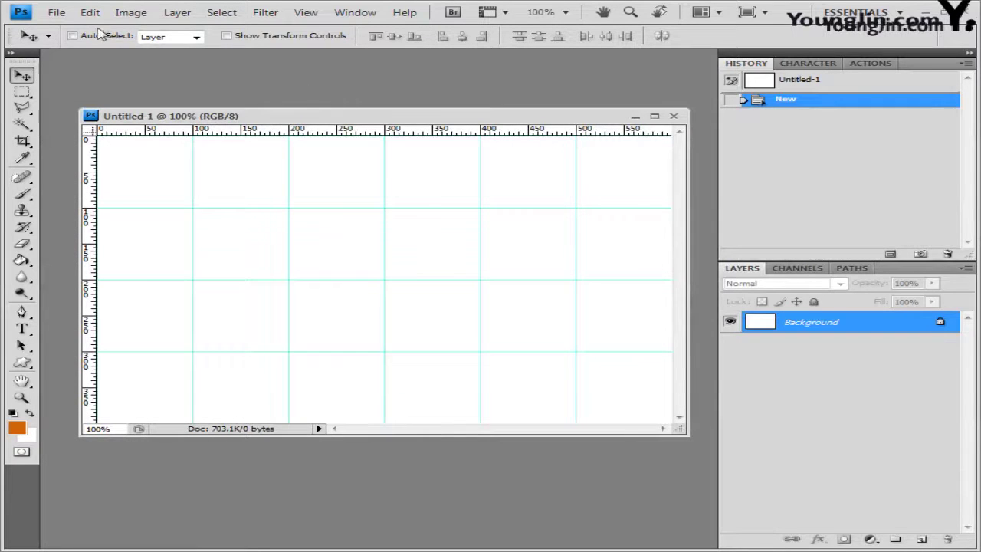
click(57, 12)
click(68, 204)
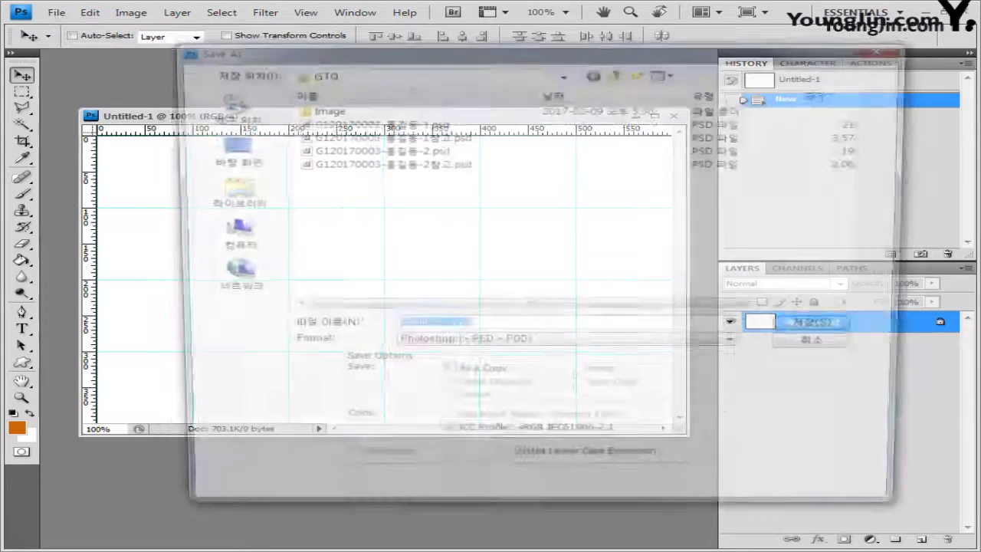
text(G120170003-홍길동-3참고)
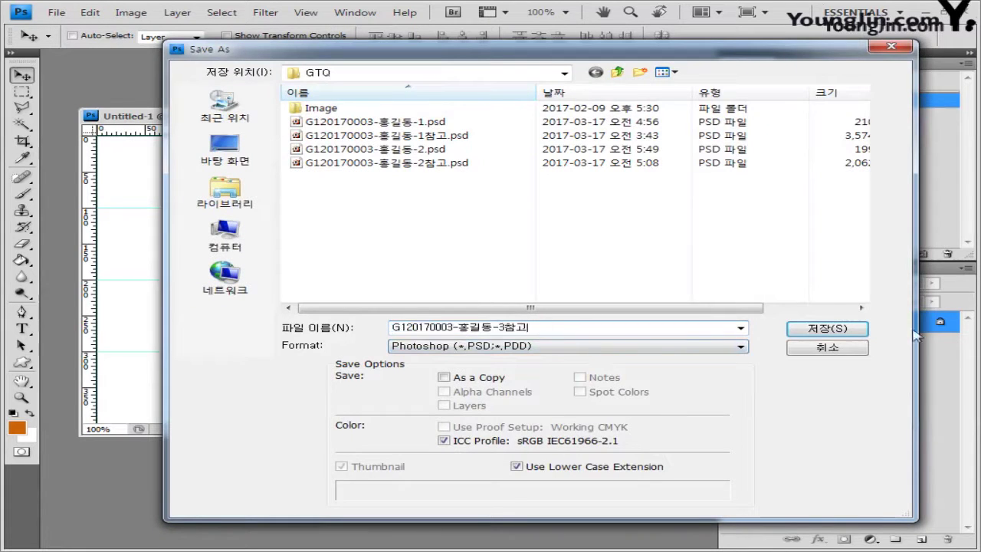
click(827, 329)
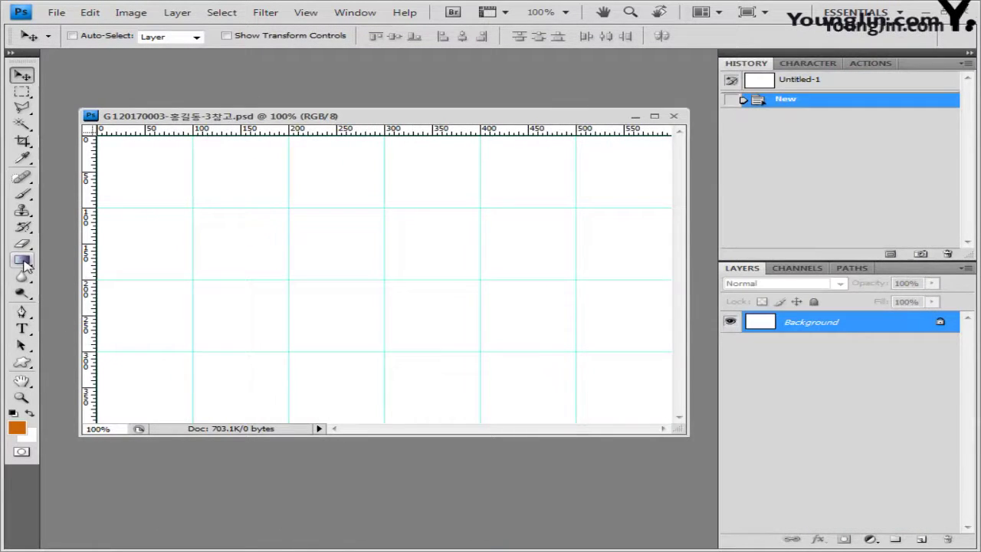
click(25, 261)
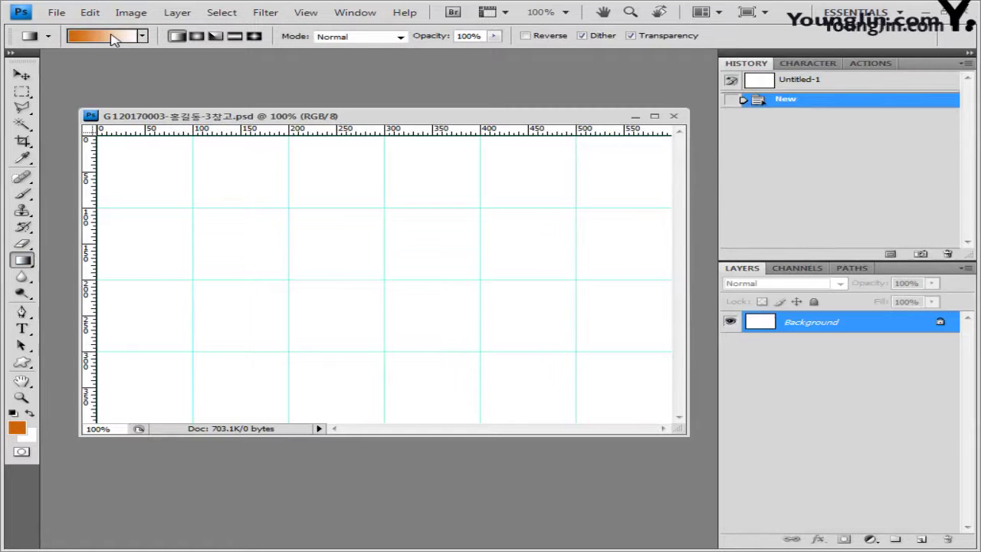
click(108, 36)
Build a gradient from orange-red ff6633 to teal 006666 in the Gradient Editor
drag(331, 115, 276, 109)
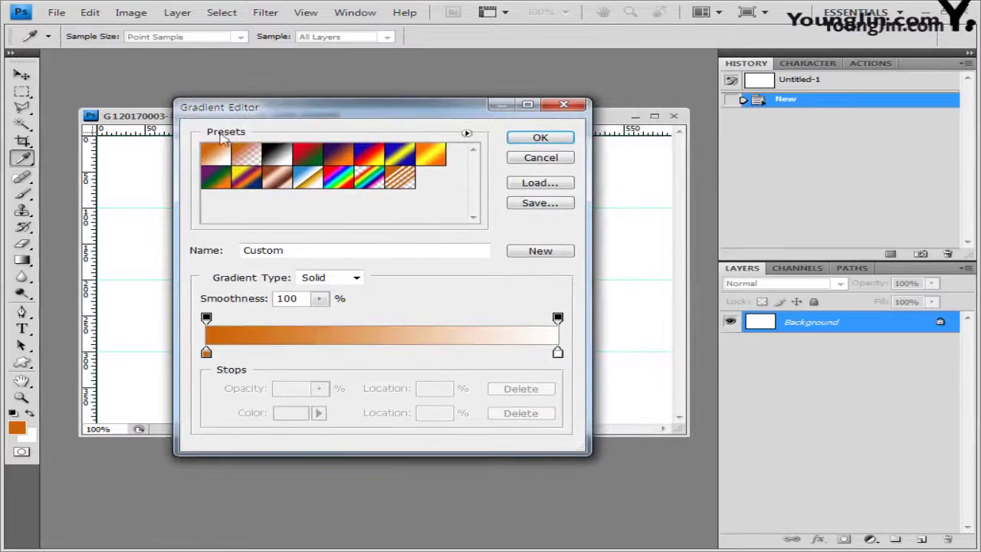
click(220, 156)
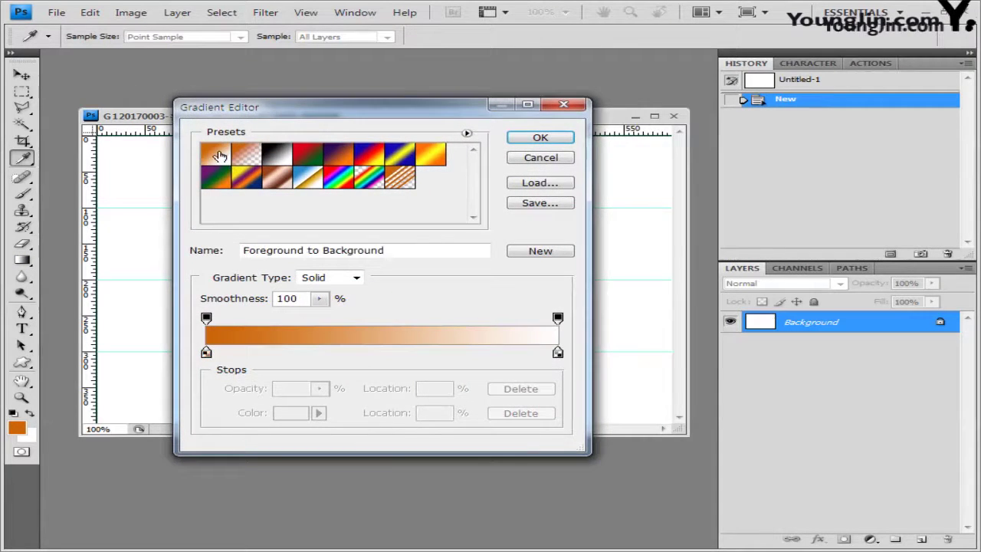
double_click(206, 352)
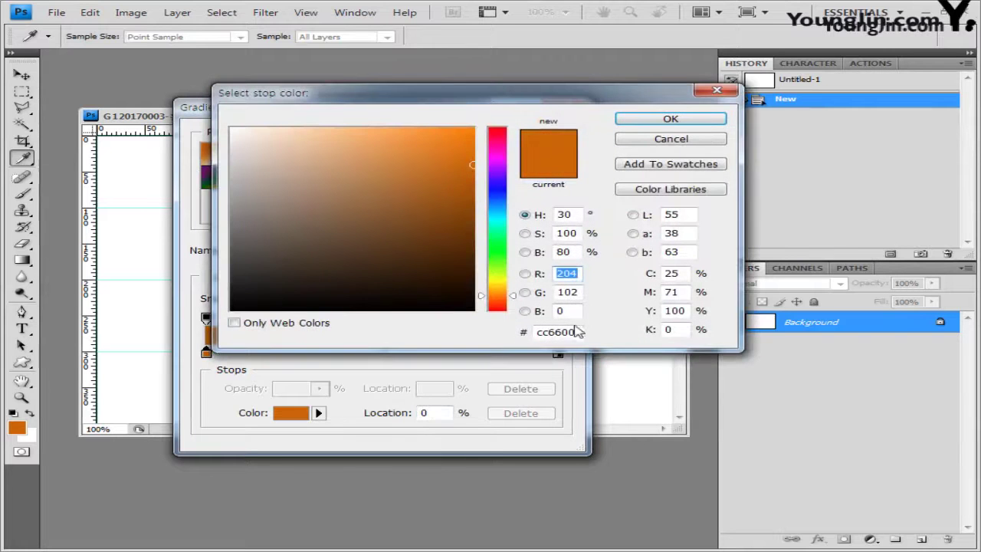
double_click(571, 331)
text(ff6633)
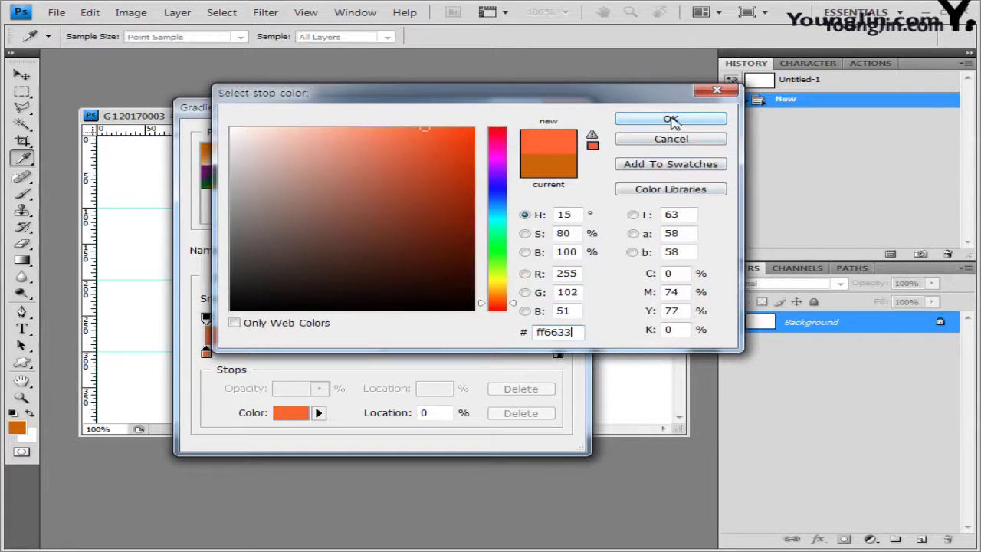
click(672, 120)
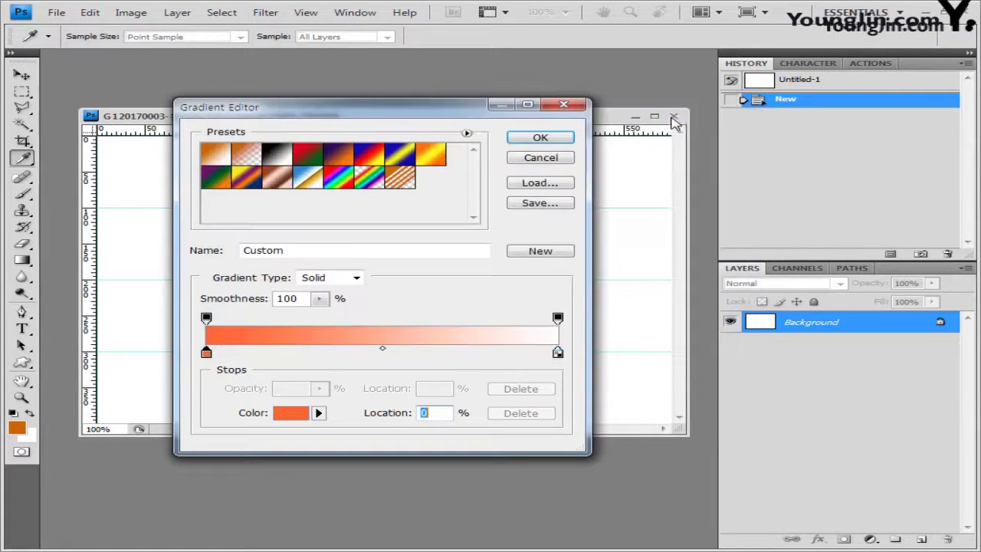
double_click(558, 352)
text(006666)
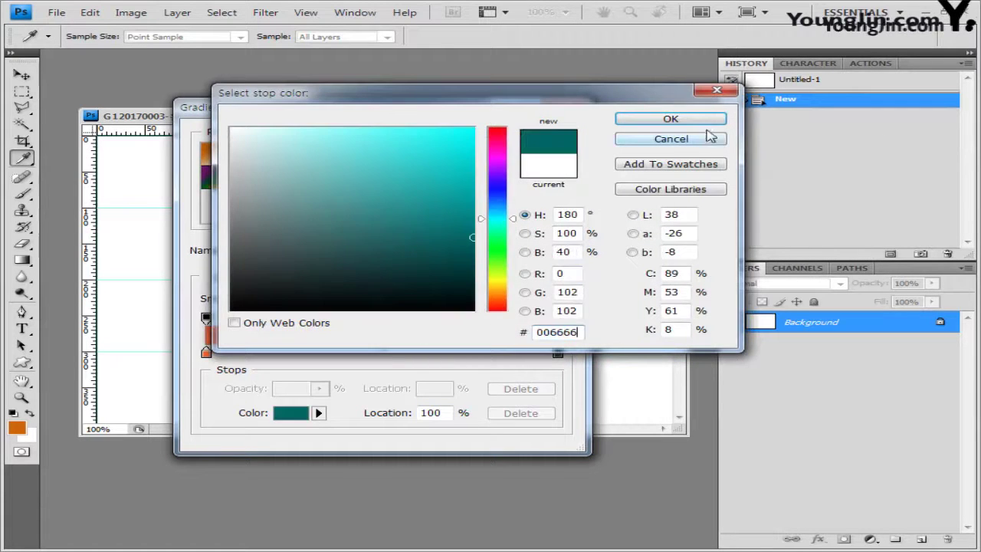
click(671, 119)
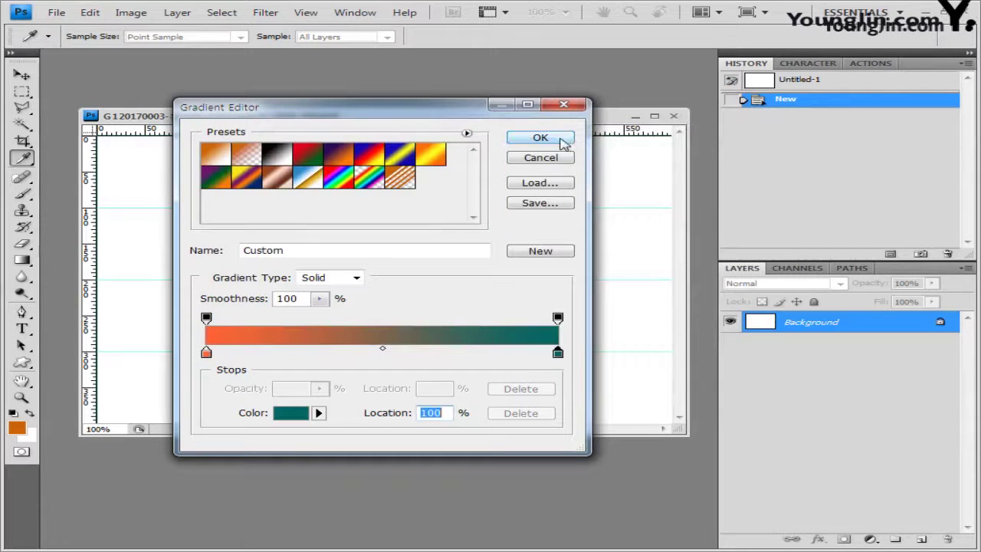
click(541, 137)
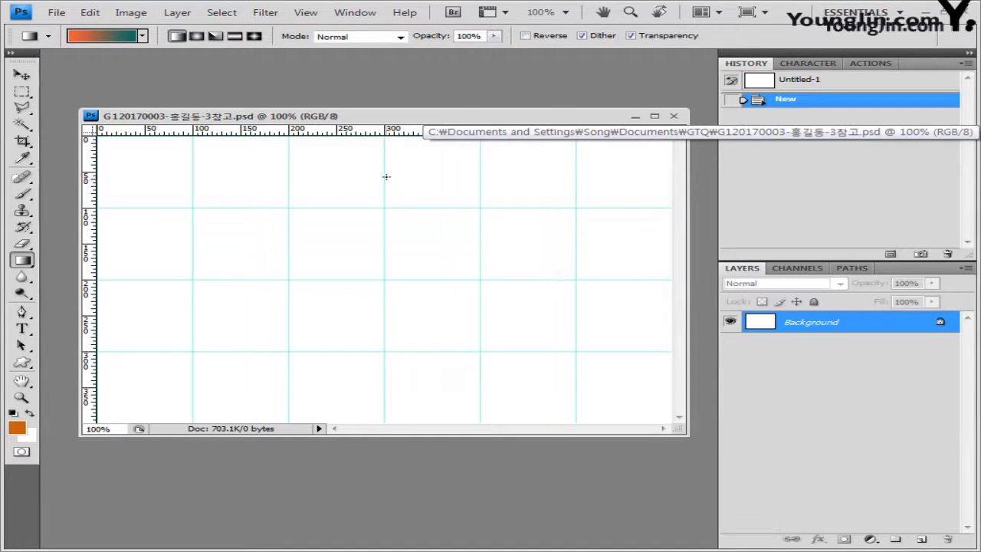
Fill the canvas top to bottom with the orange-to-teal gradient
drag(387, 177, 386, 340)
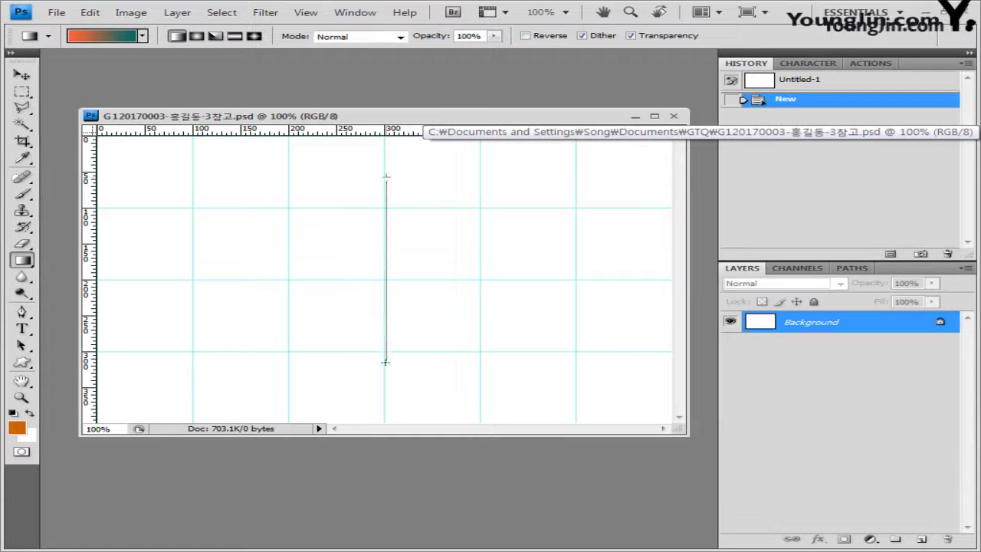
drag(379, 386, 378, 385)
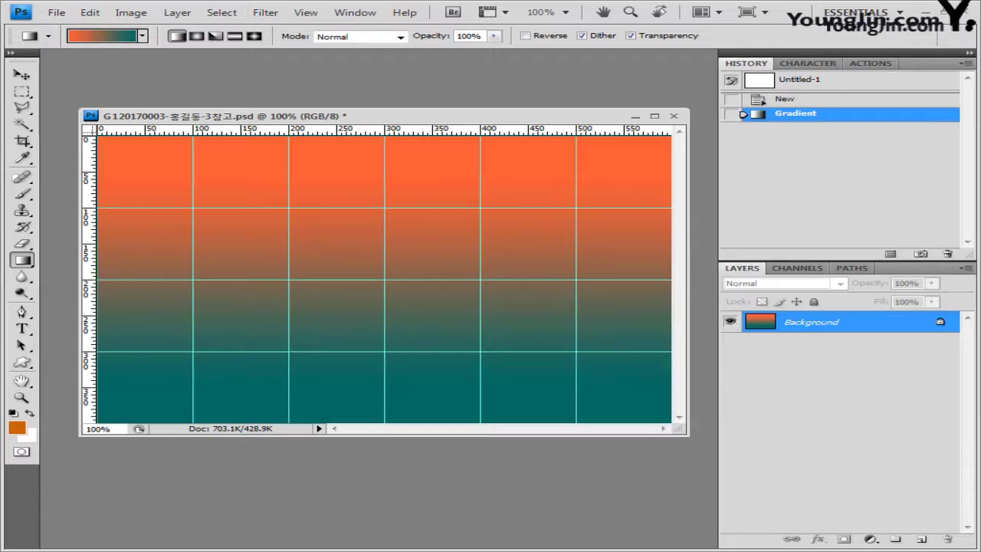
key(alt+Tab)
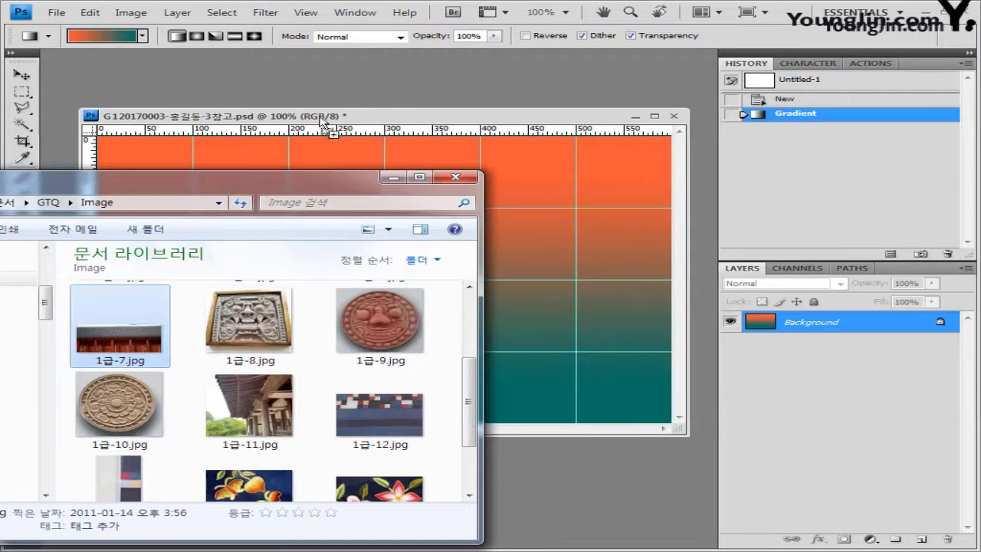
Copy the 1급-7.jpg roof photo into the composite as a new layer
key(Return)
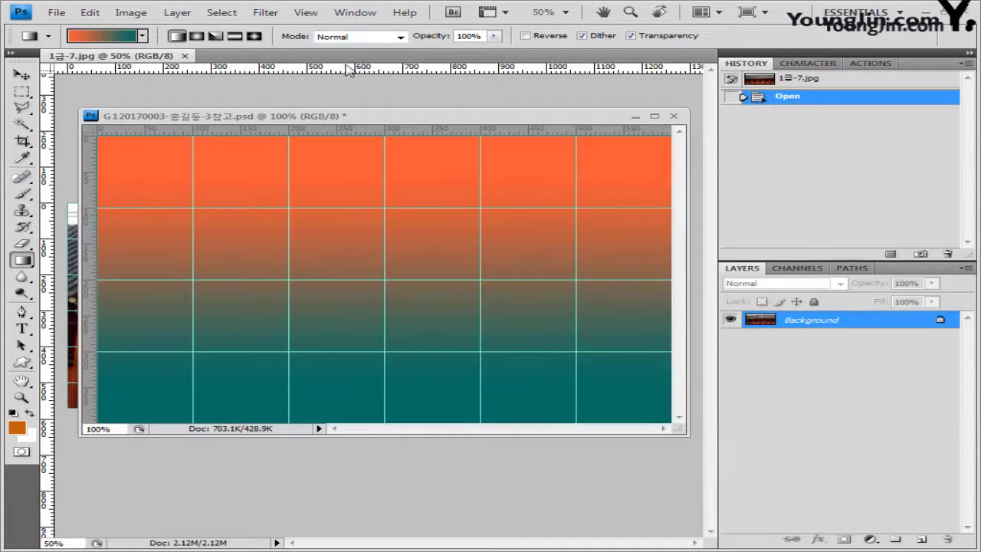
drag(115, 56, 338, 188)
key(ctrl+a)
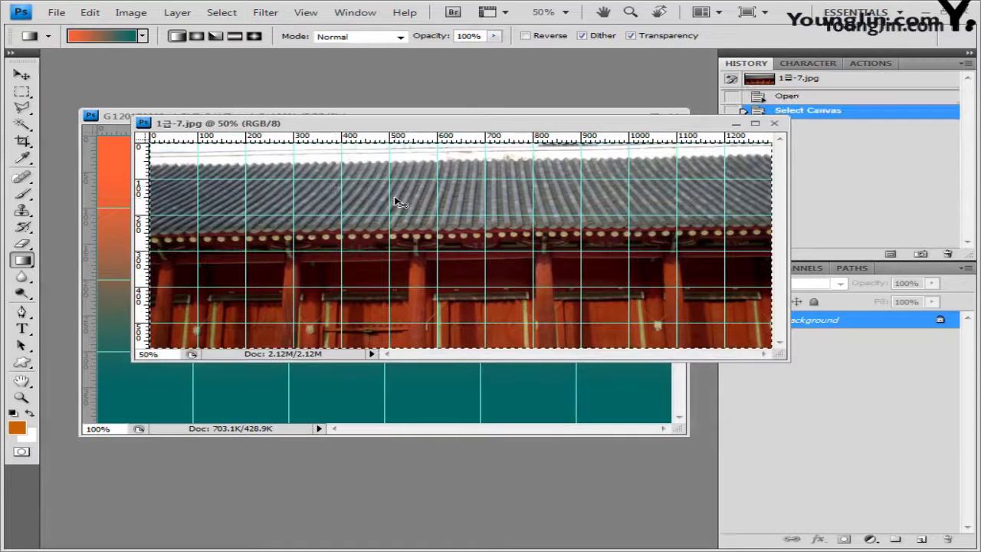
click(775, 123)
key(ctrl+v)
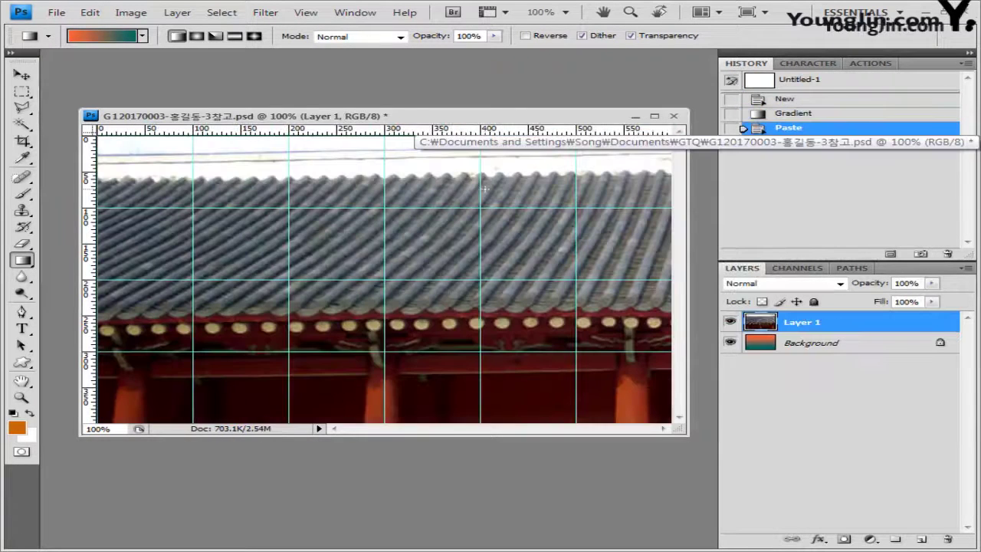
Shift the roof photo up, blend it with Color Dodge at 80% opacity, and add a layer mask
click(21, 75)
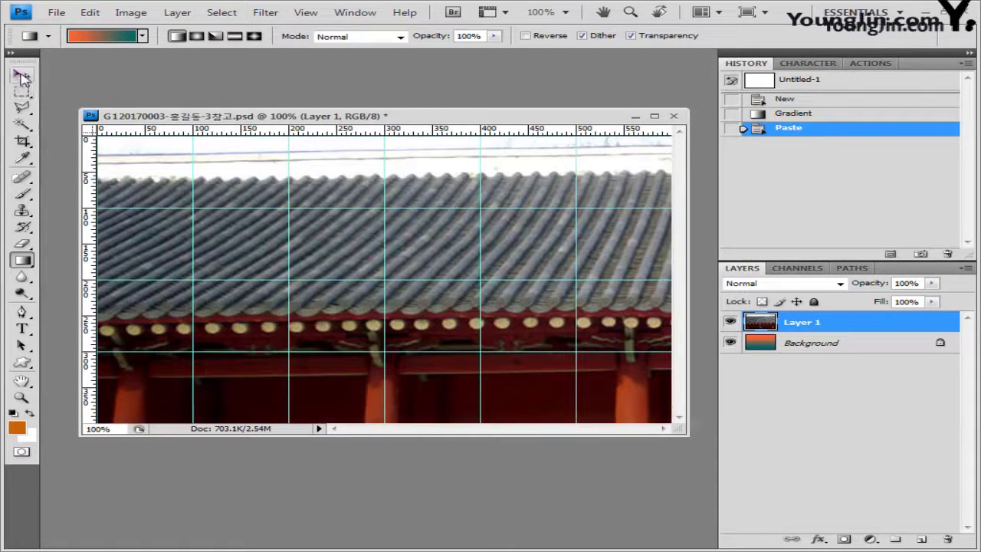
drag(444, 333, 473, 302)
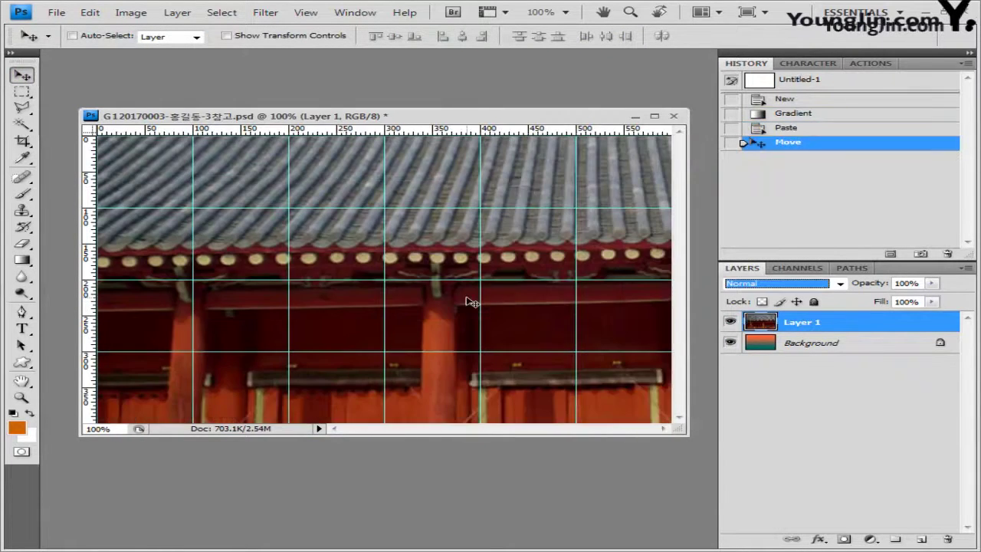
click(840, 284)
click(797, 134)
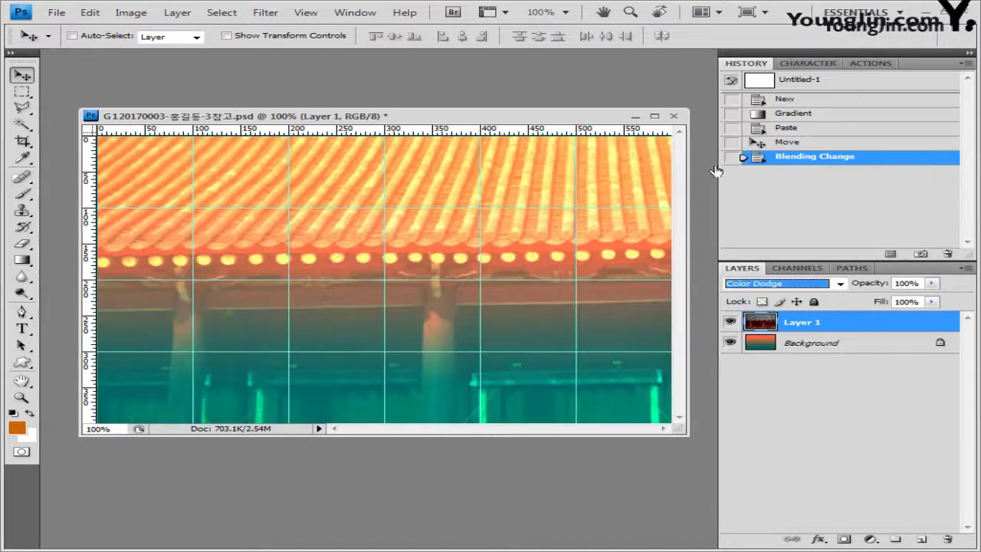
click(908, 283)
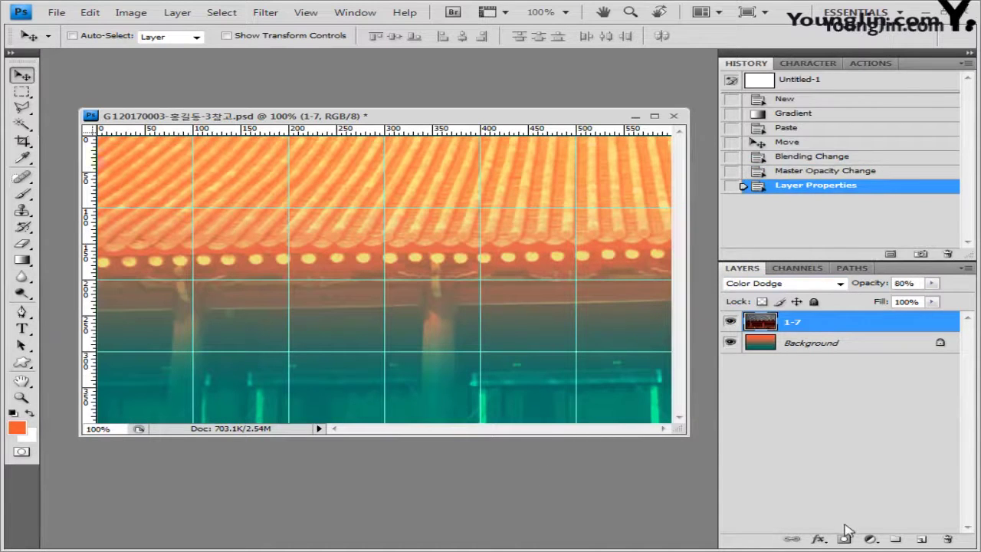
click(844, 538)
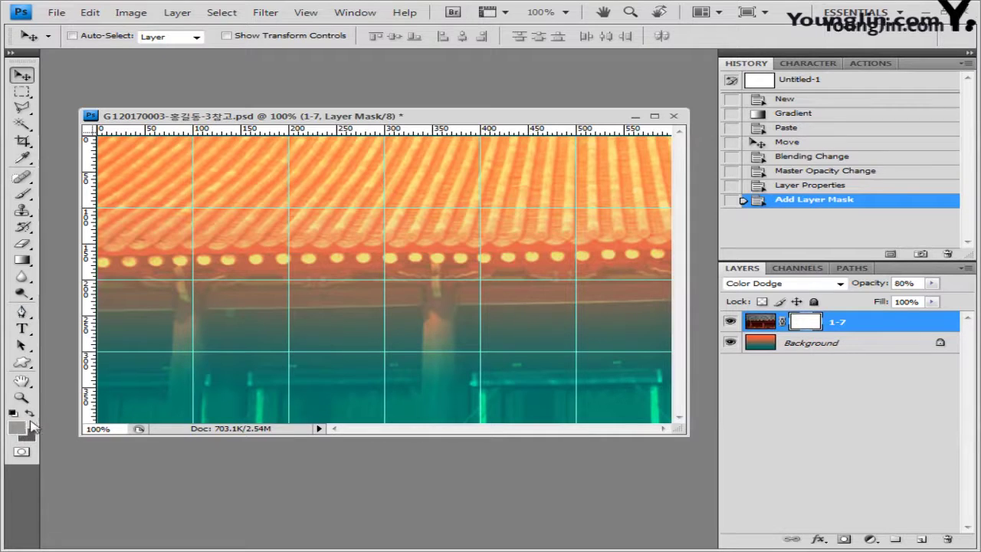
Set the foreground colour to black and the background colour to white
click(20, 427)
click(232, 310)
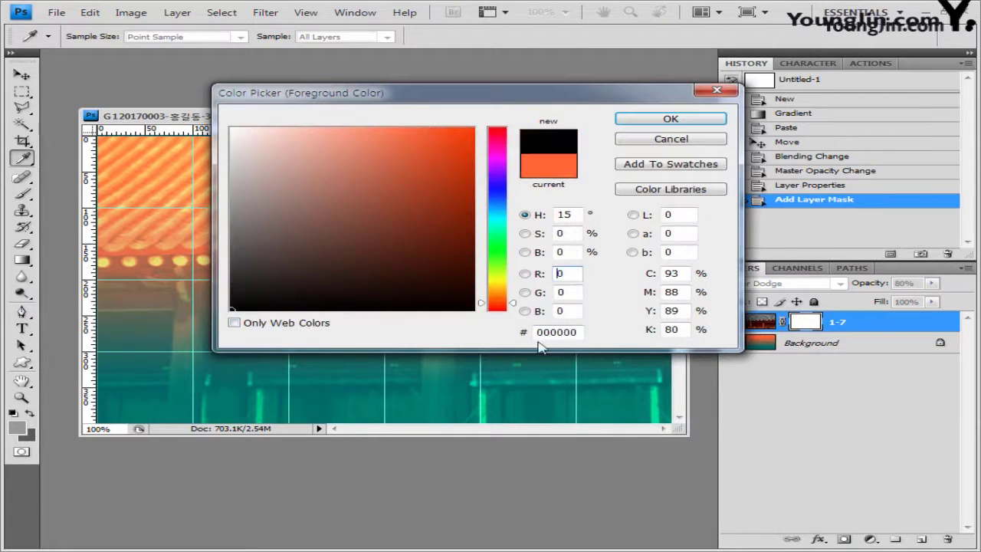
click(668, 119)
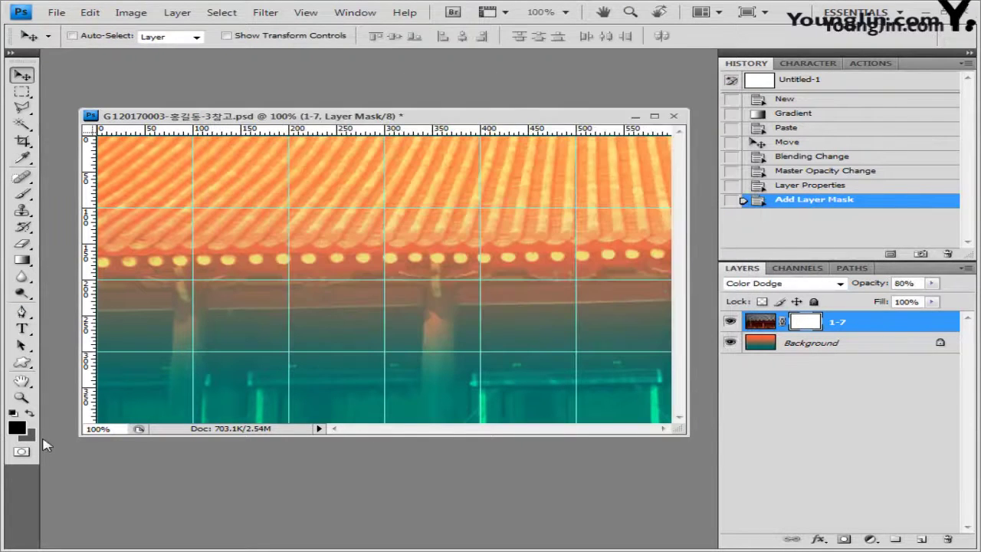
click(31, 434)
click(231, 129)
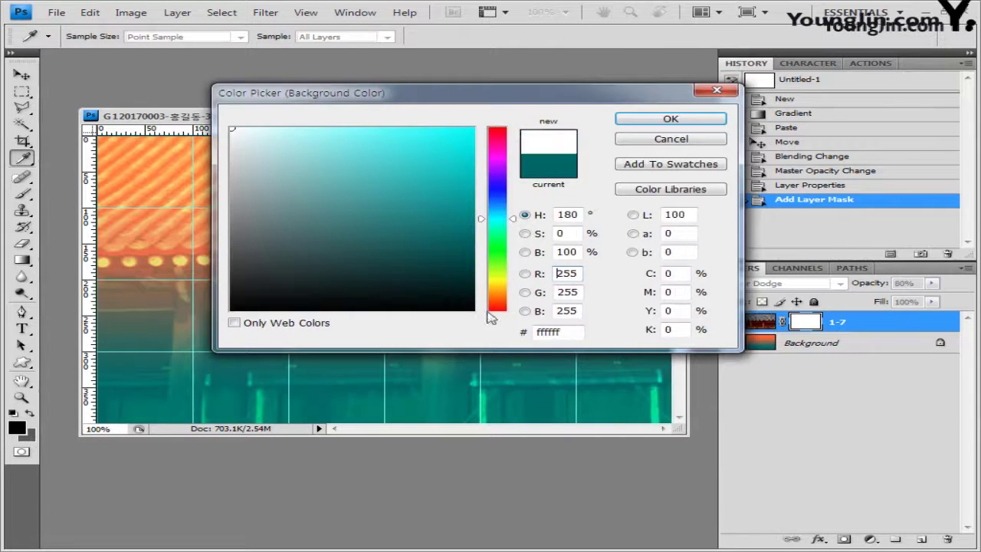
click(670, 119)
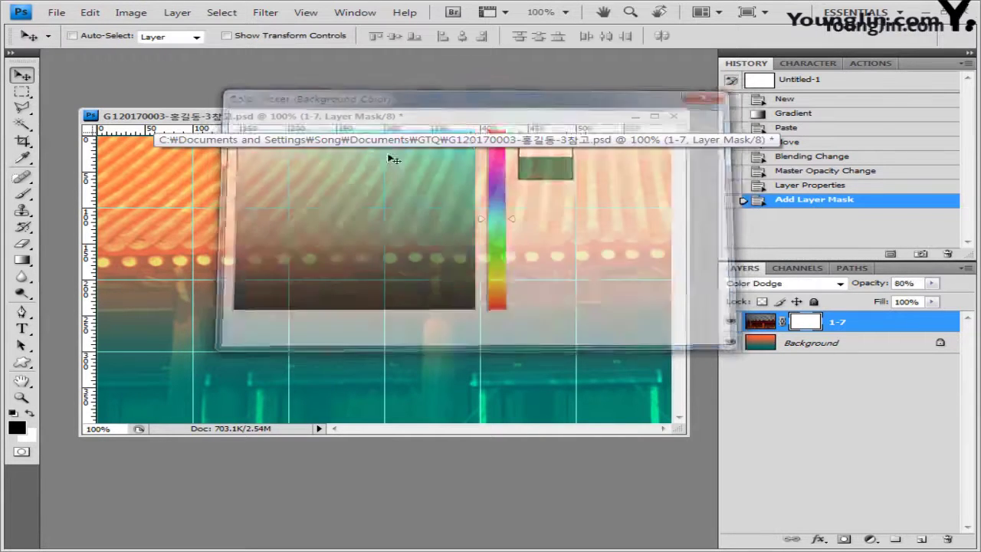
Drag a Foreground to Background gradient horizontally across the roof mask so it fades in rightward
click(22, 260)
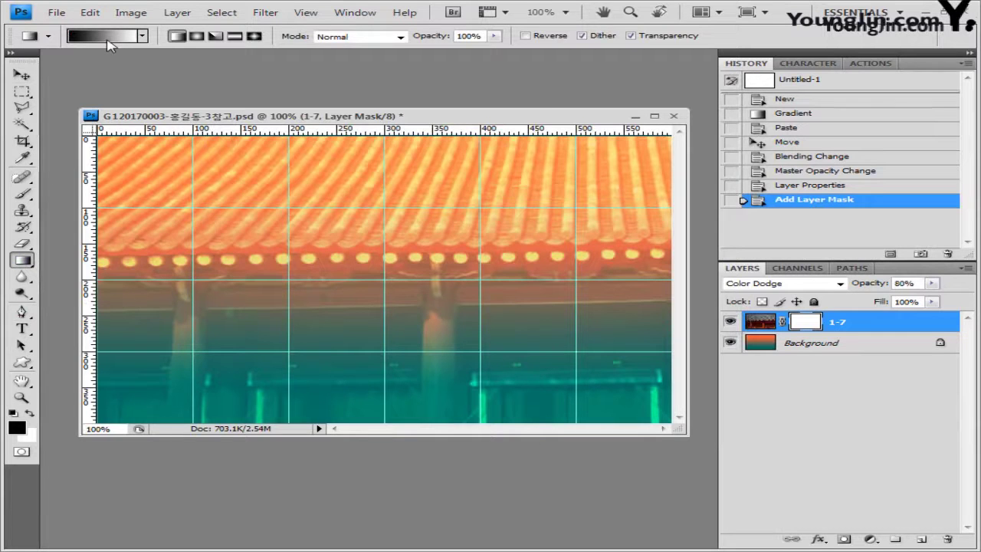
click(107, 40)
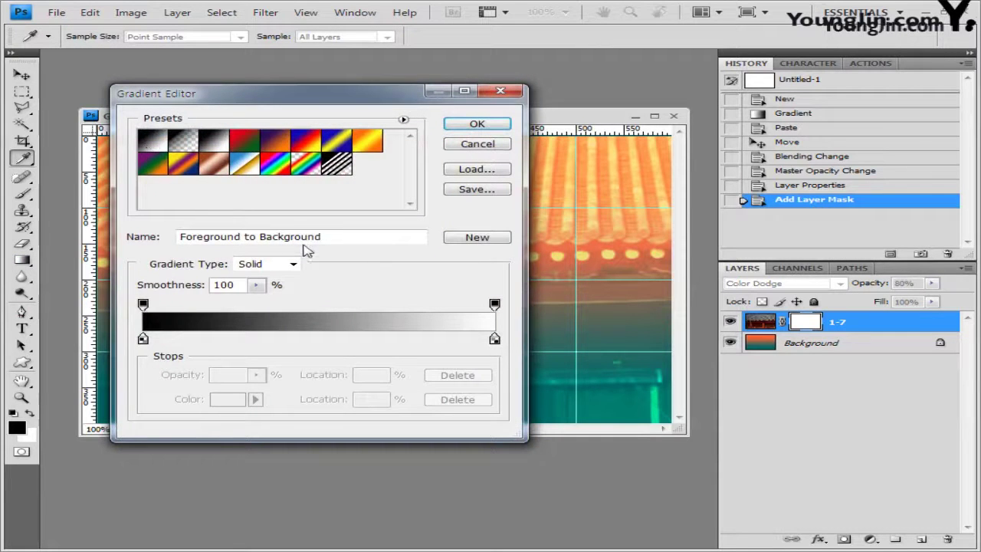
click(481, 126)
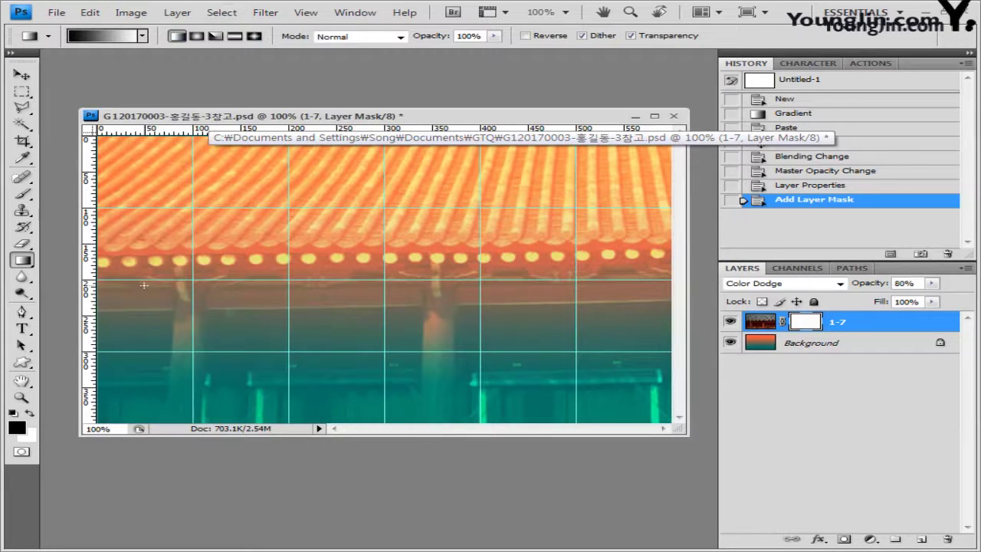
drag(148, 280, 348, 281)
drag(422, 275, 444, 284)
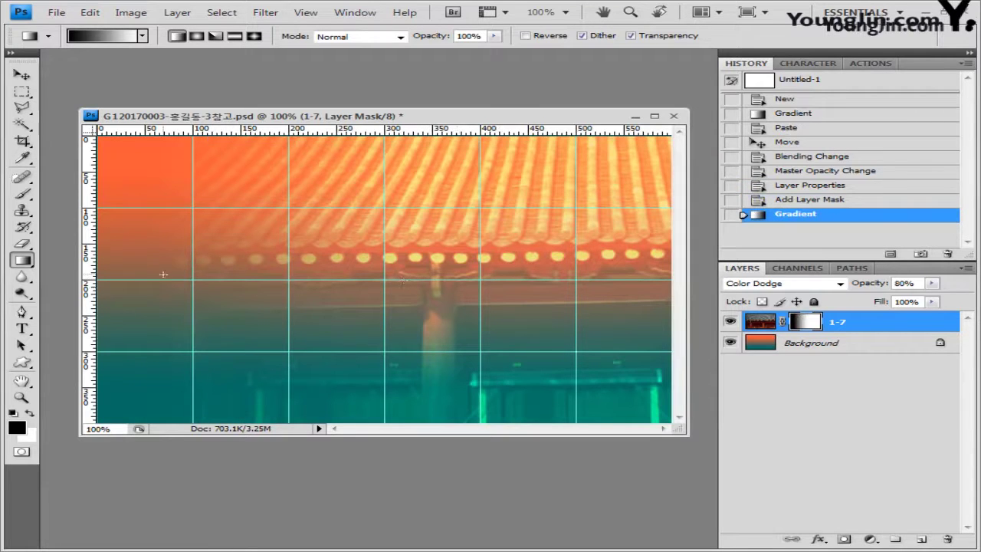
drag(165, 274, 519, 280)
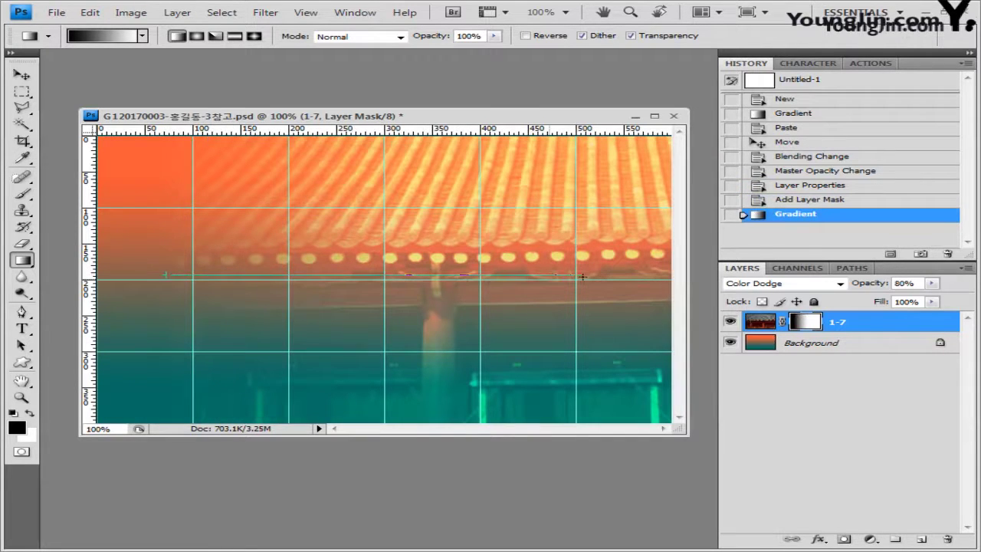
drag(583, 276, 585, 278)
drag(337, 284, 467, 284)
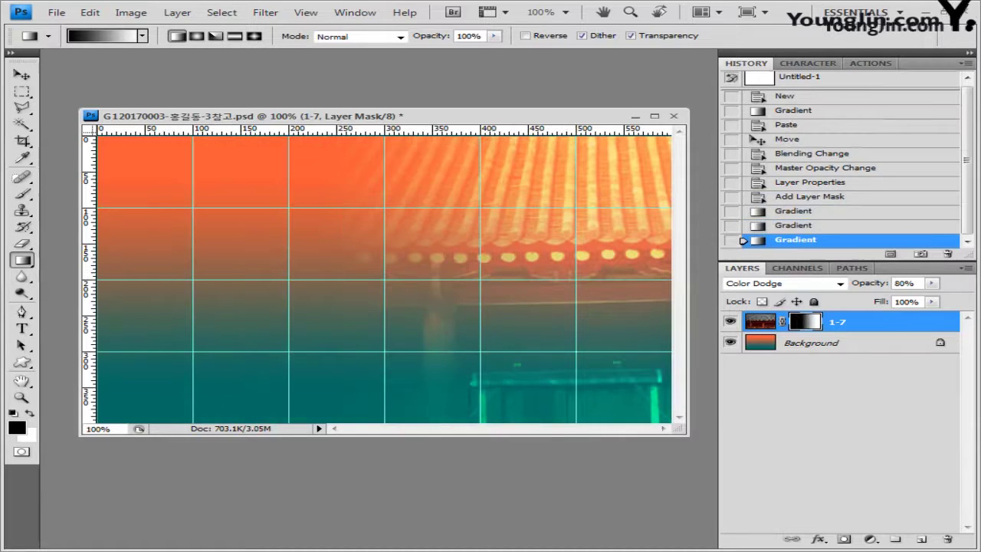
key(alt+Tab)
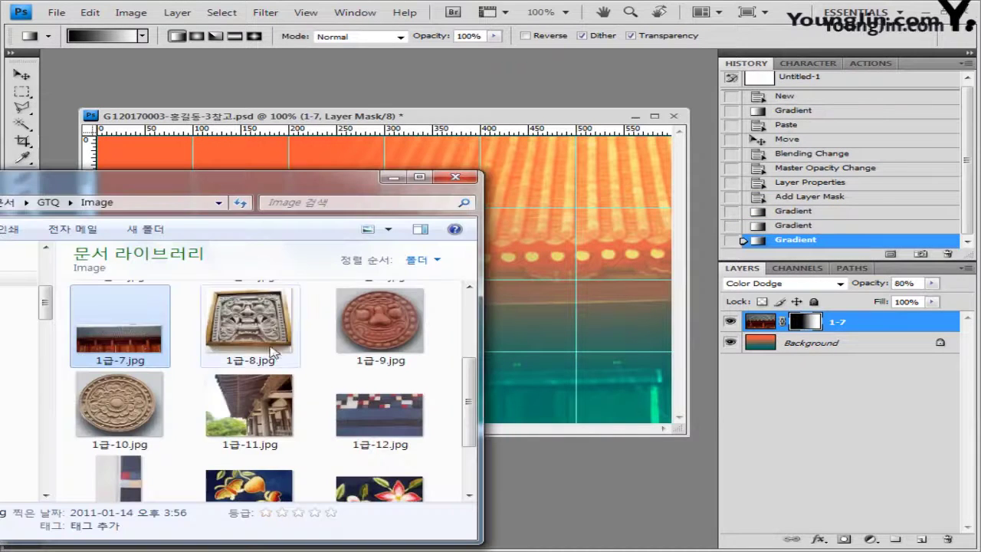
Cut the traced tile out of 1급-8.jpg and paste it in, closing the source unsaved
drag(250, 322, 559, 476)
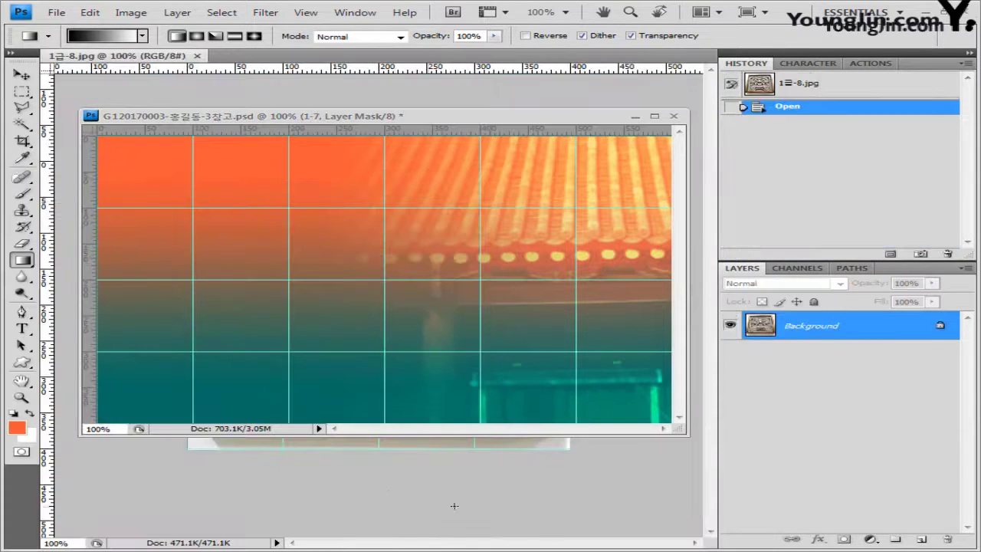
drag(143, 57, 310, 233)
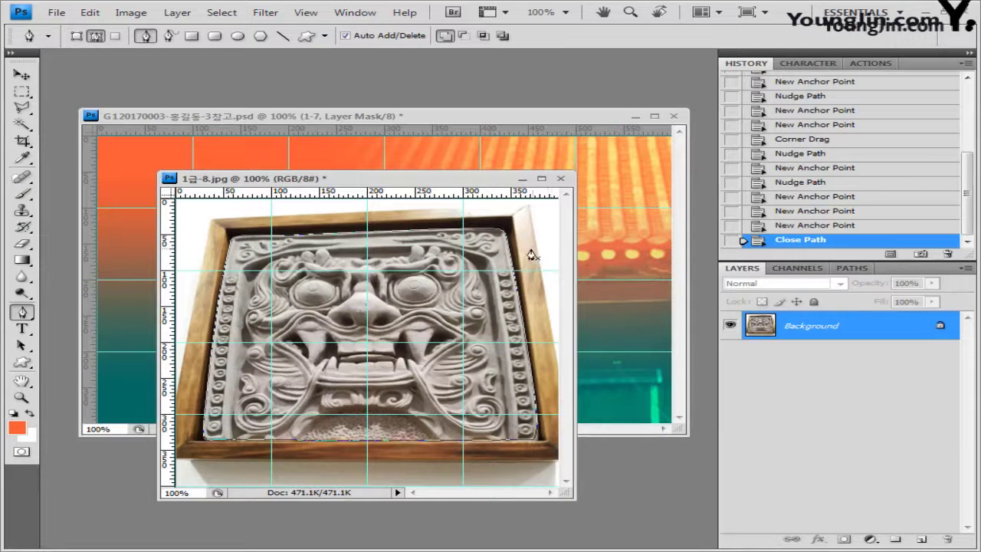
key(ctrl+Return)
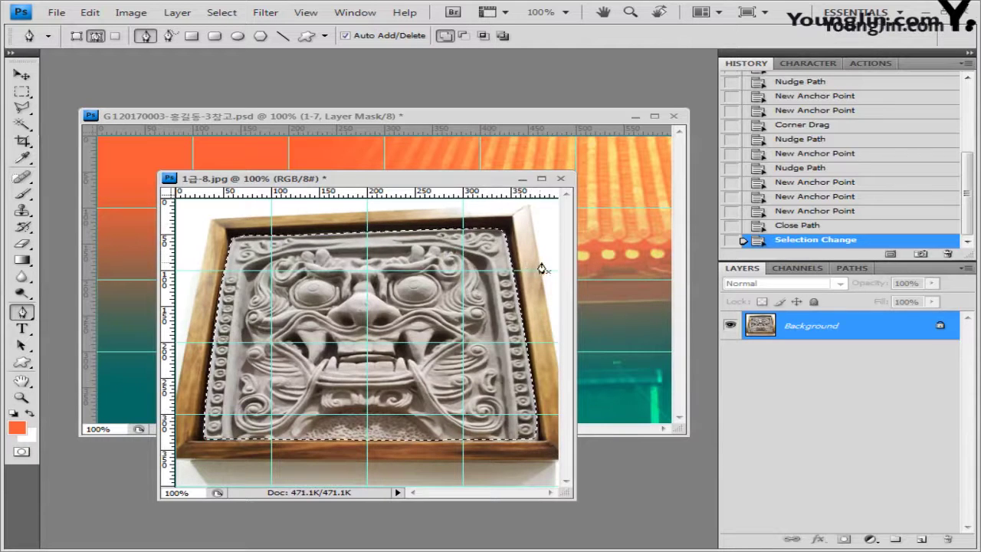
click(560, 178)
click(487, 222)
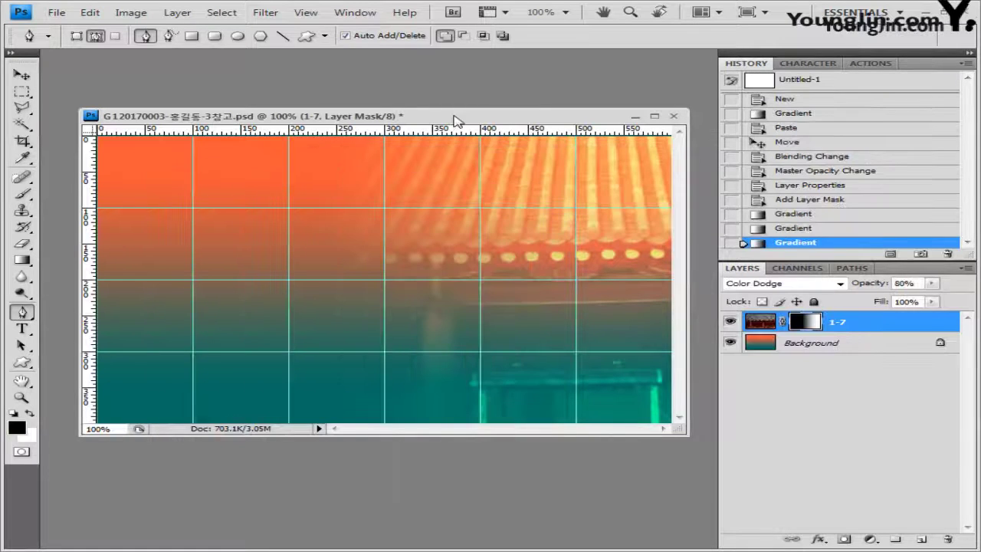
key(ctrl+v)
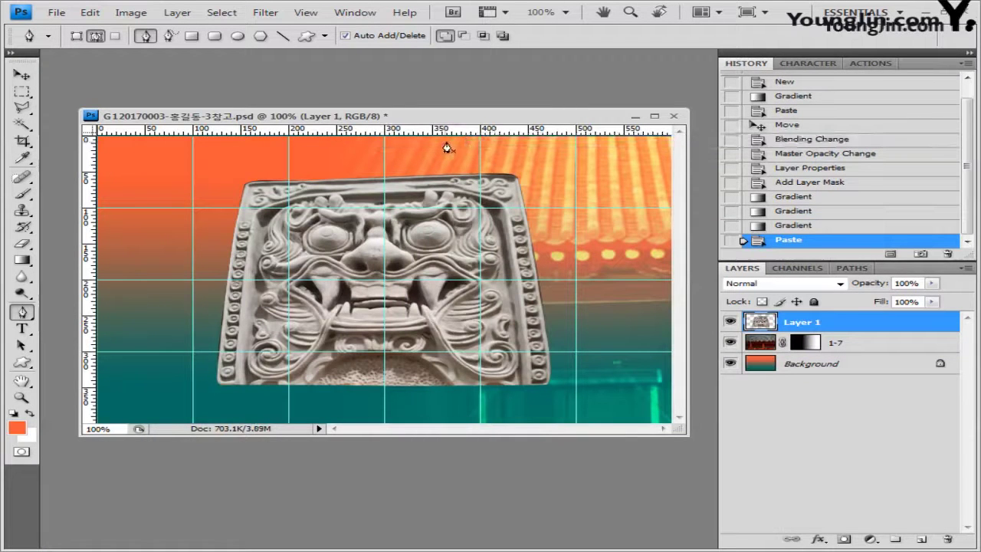
Rotate the tile about 20.7° and move it into the lower-left corner
key(ctrl+t)
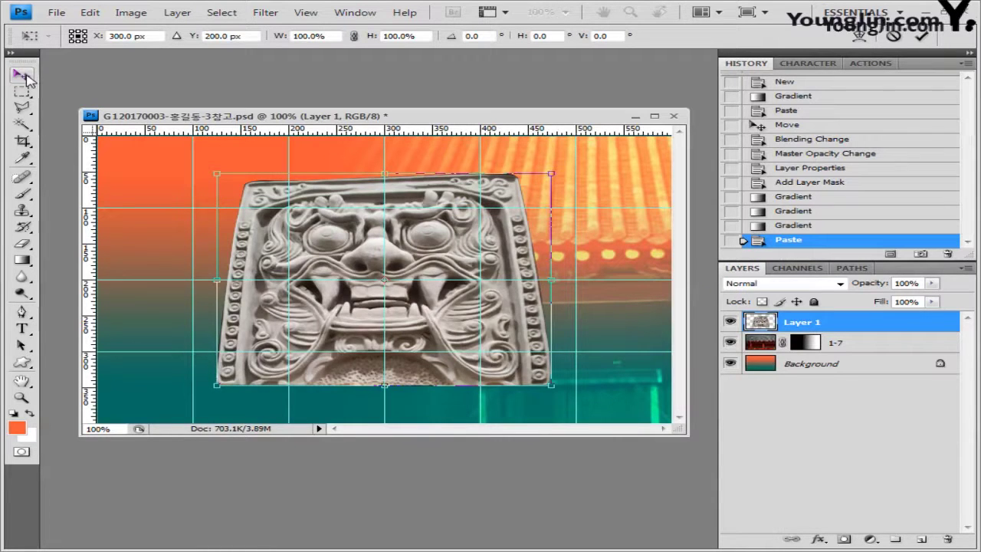
drag(466, 288, 245, 365)
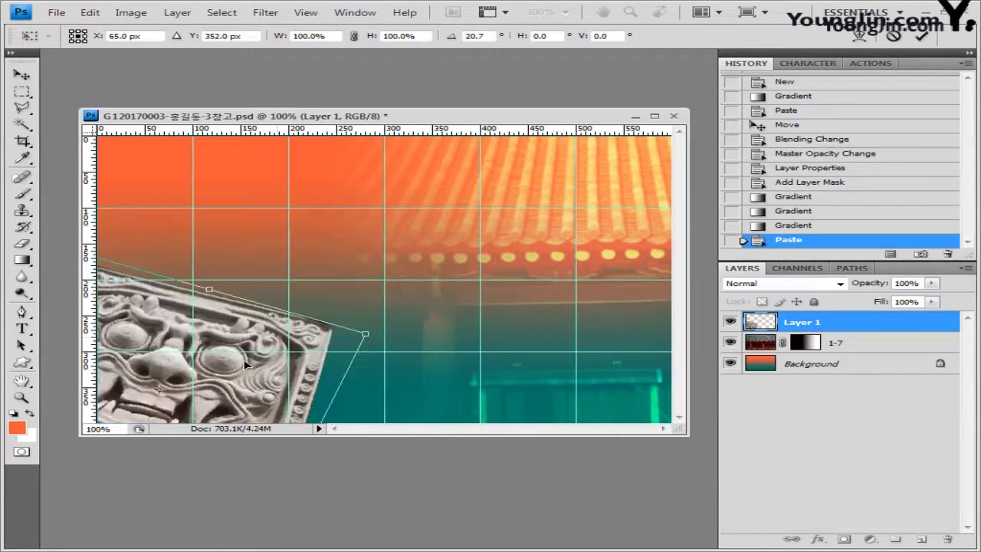
key(Return)
key(p)
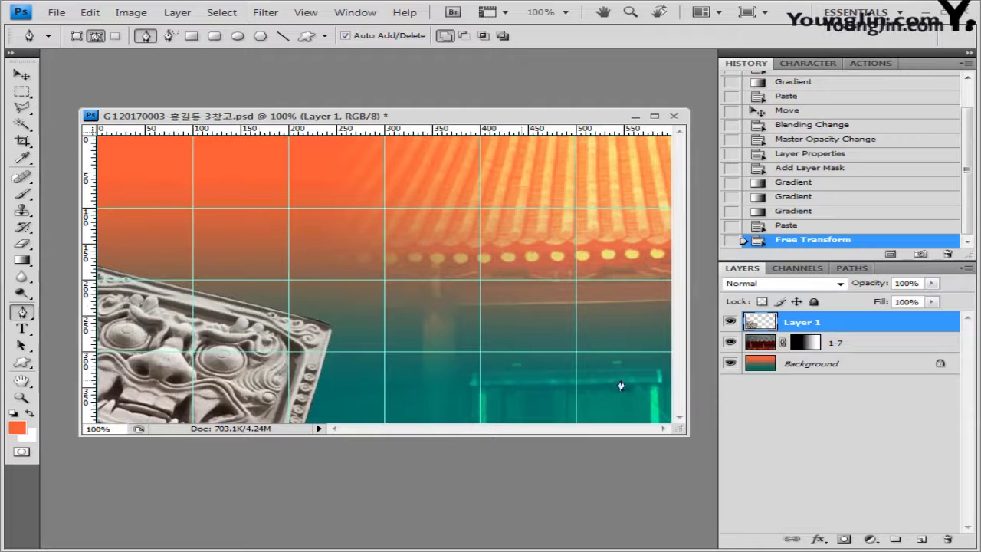
Set the tile layer to Luminosity blending at 60% opacity
click(842, 285)
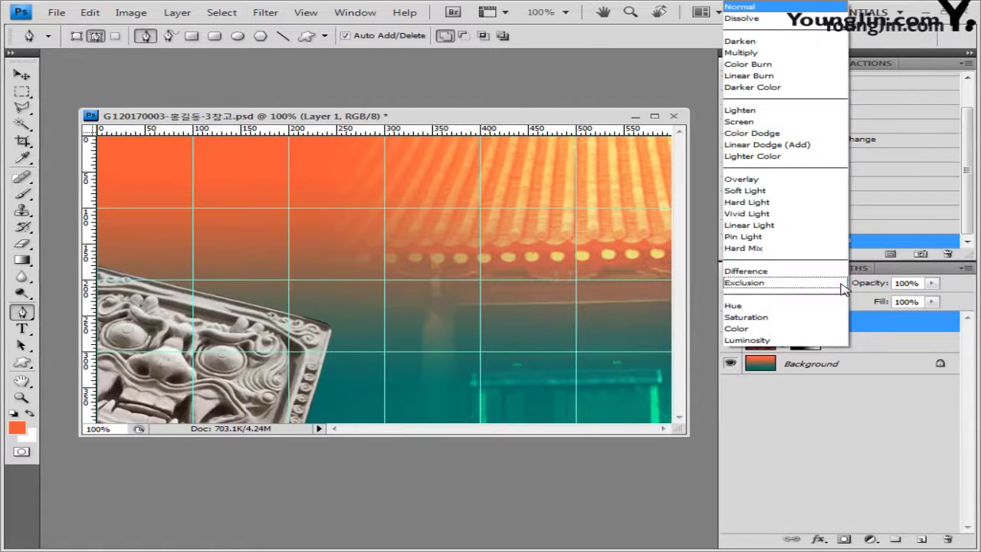
click(807, 341)
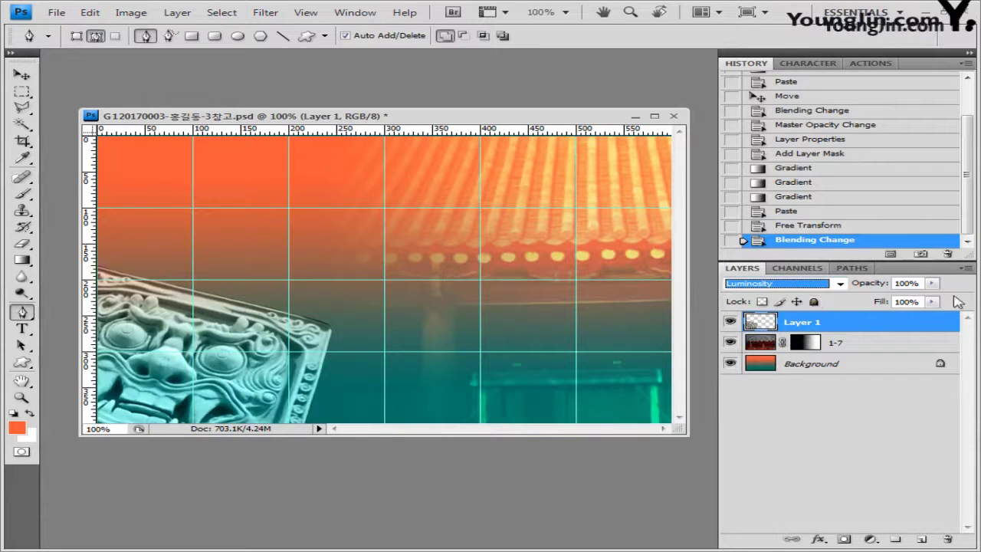
key(Tab)
text(60)
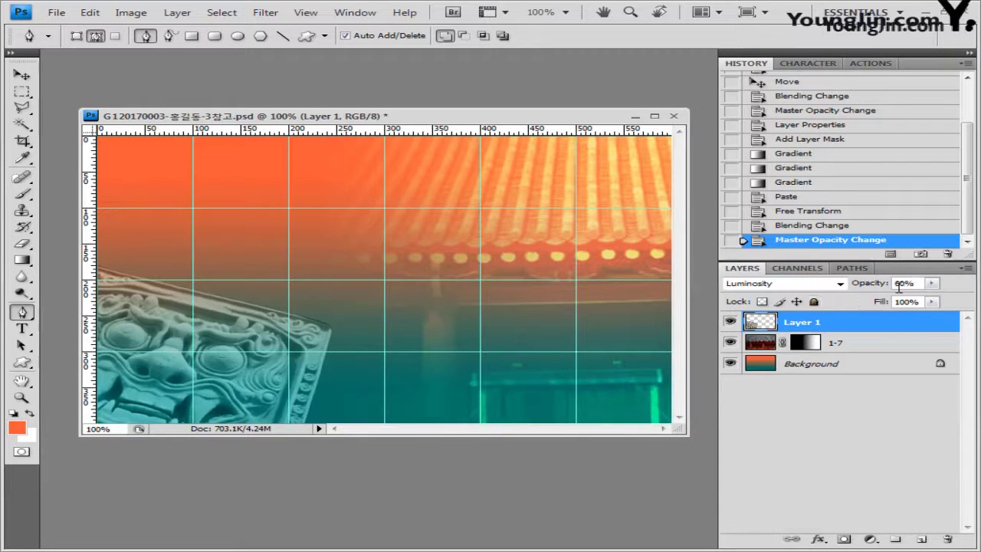
Apply the Artistic > Cutout filter to the tile layer
click(267, 14)
mouse_move(308, 121)
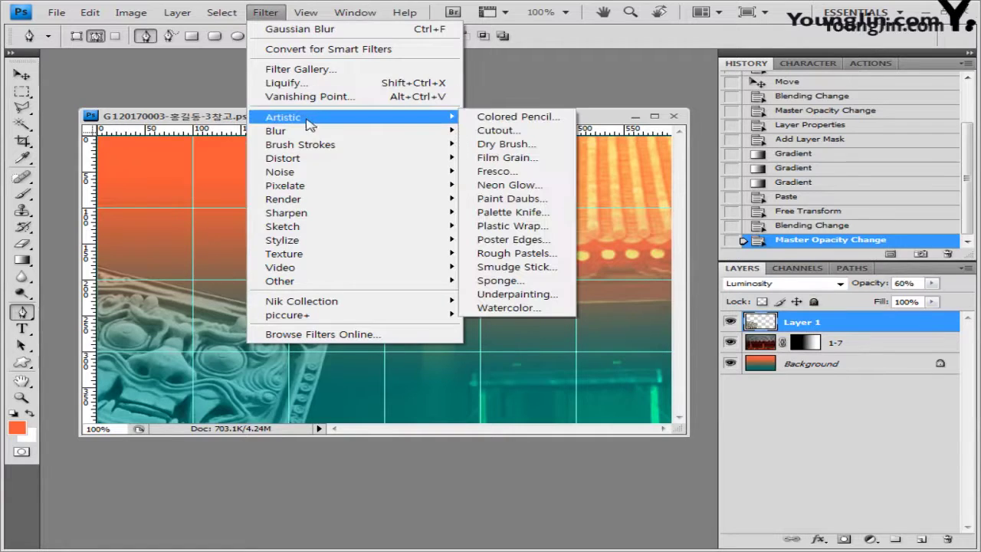
click(523, 131)
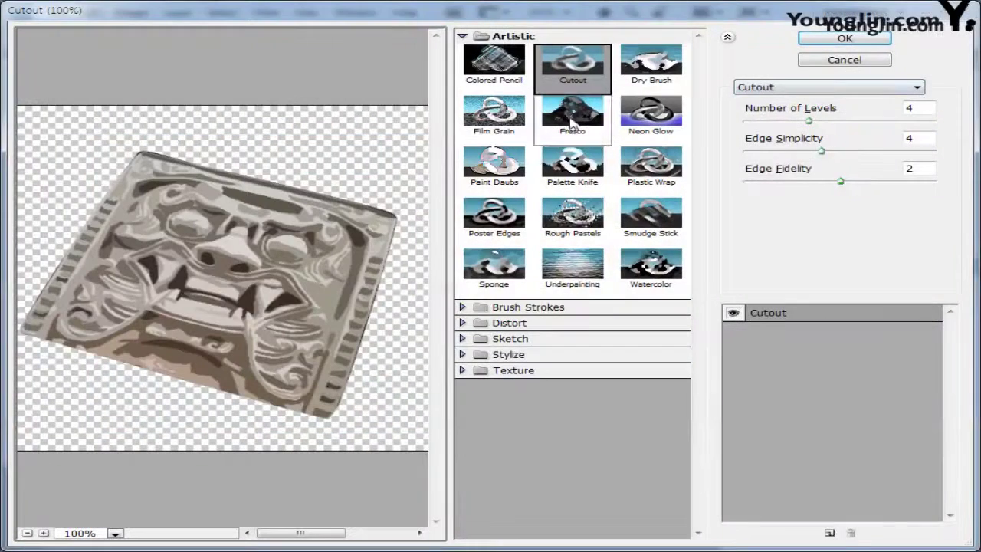
click(843, 39)
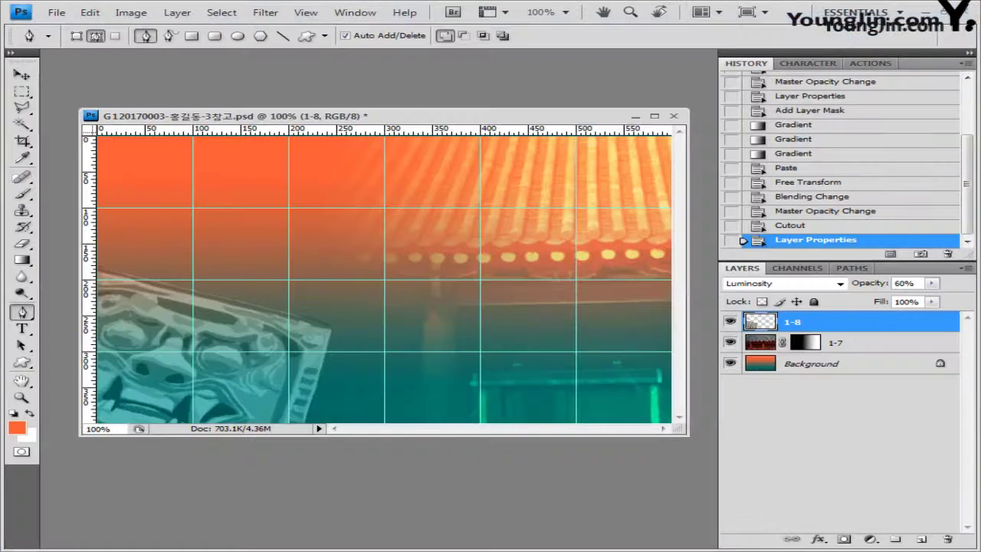
Take the round carved tile from 1급-9.jpg with an elliptical selection, then close it unsaved
key(alt+Tab)
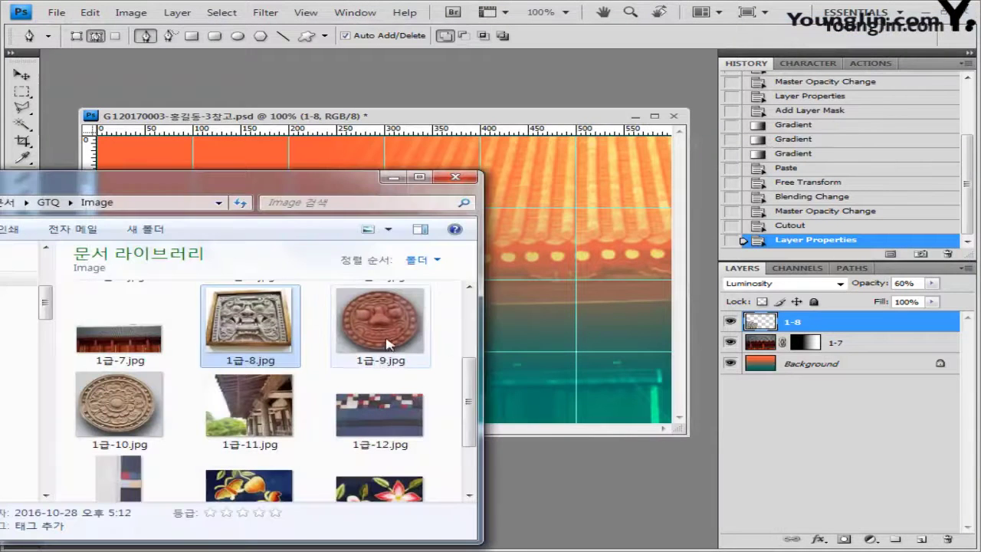
drag(381, 322, 614, 385)
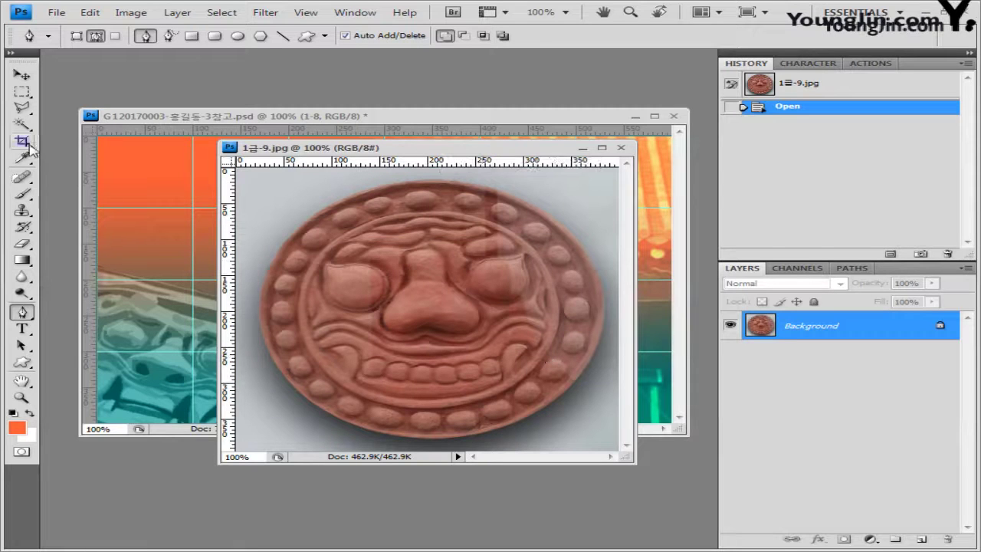
drag(22, 98, 83, 102)
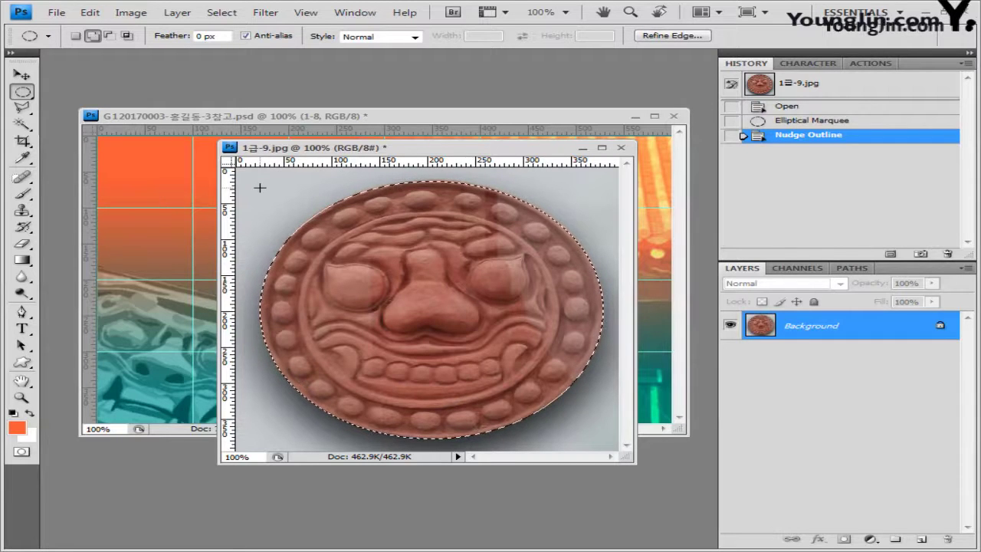
click(621, 147)
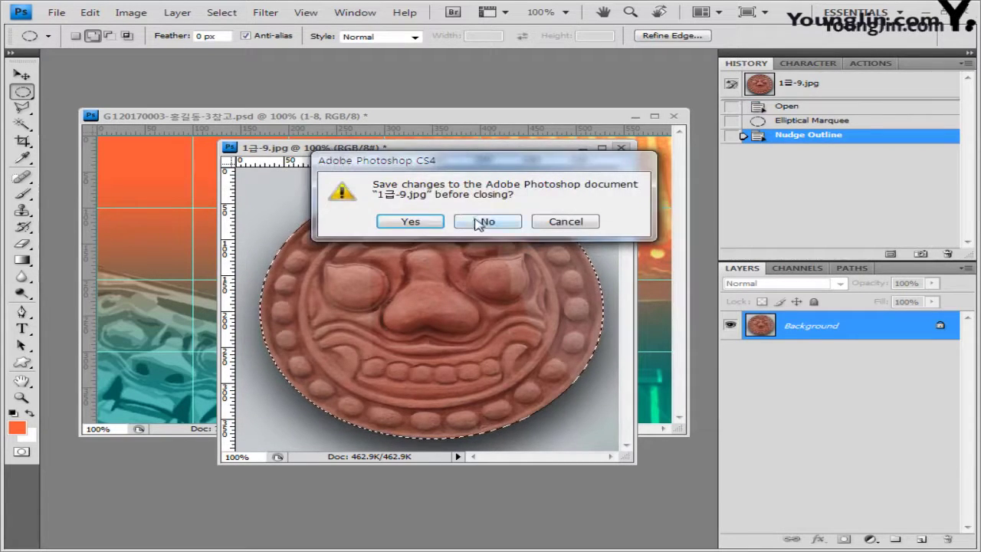
click(488, 220)
Paste the red tile into the composite and shrink it into the upper-right area
key(ctrl+v)
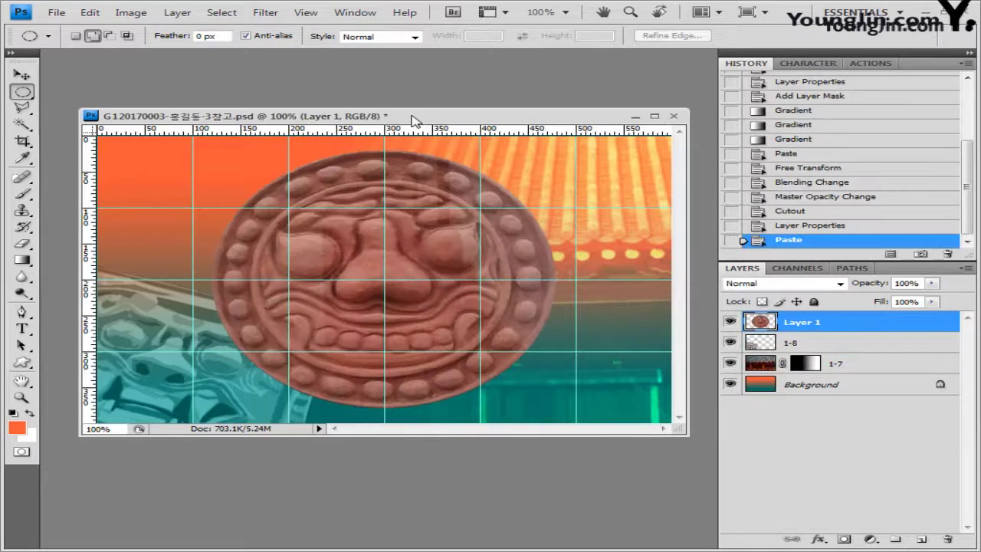
key(ctrl+t)
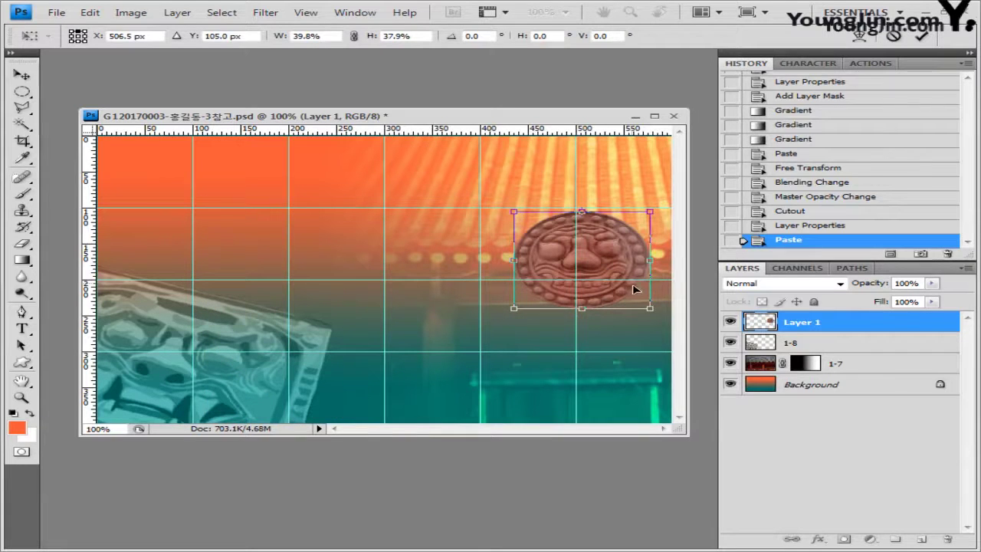
key(Return)
click(818, 540)
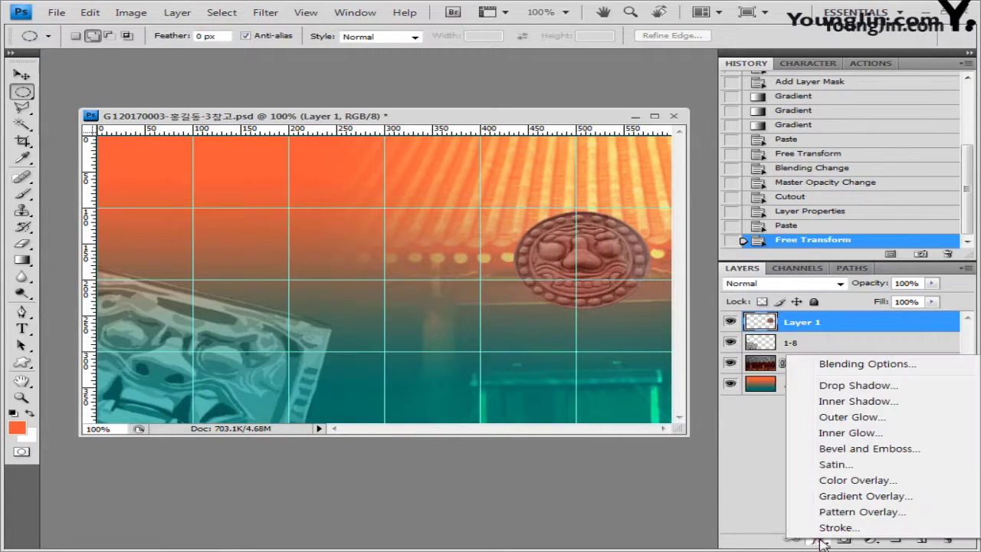
Add a 4 px Stroke effect with a gradient fill to the tile
click(841, 527)
drag(595, 261, 567, 178)
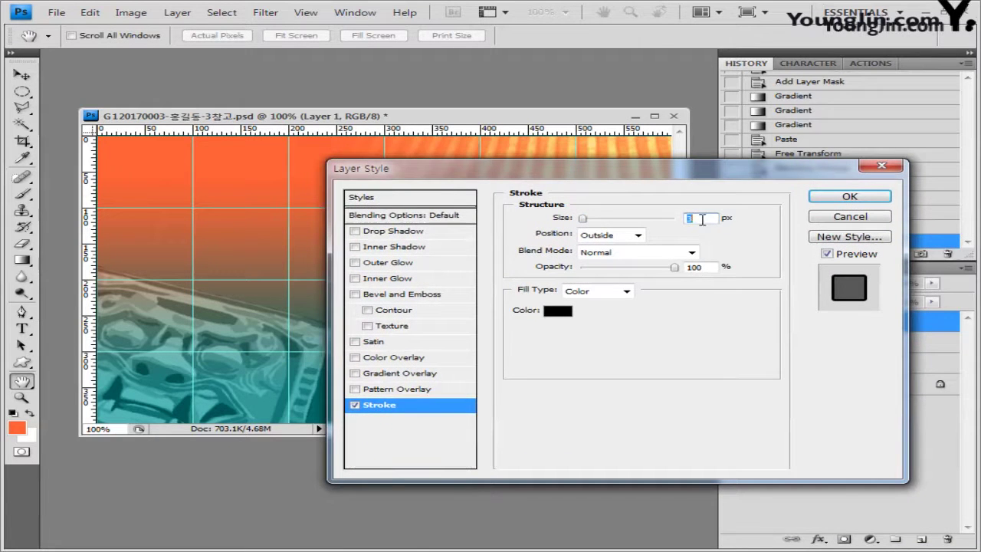
text(4)
click(627, 290)
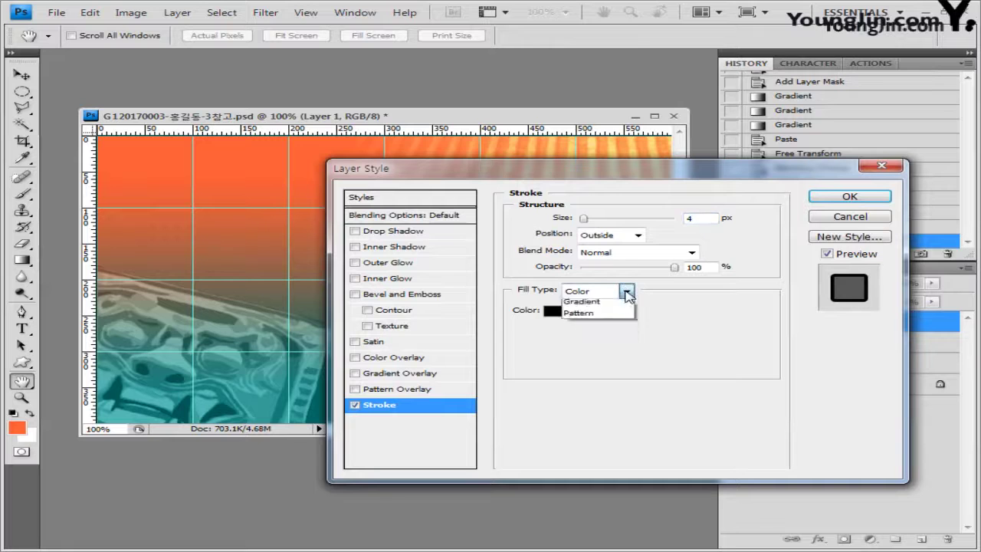
click(622, 314)
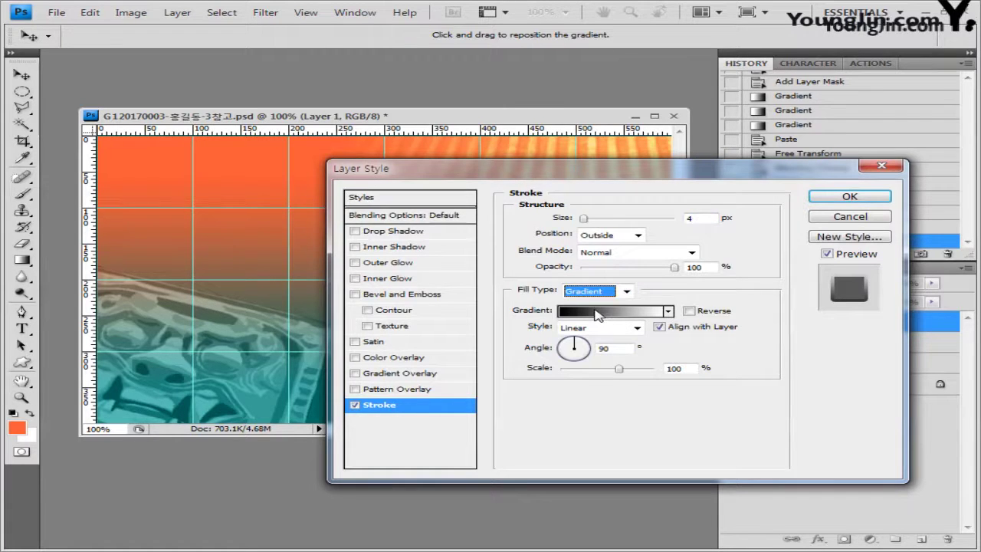
Make the stroke gradient run from black to cc3300 and apply it
click(598, 313)
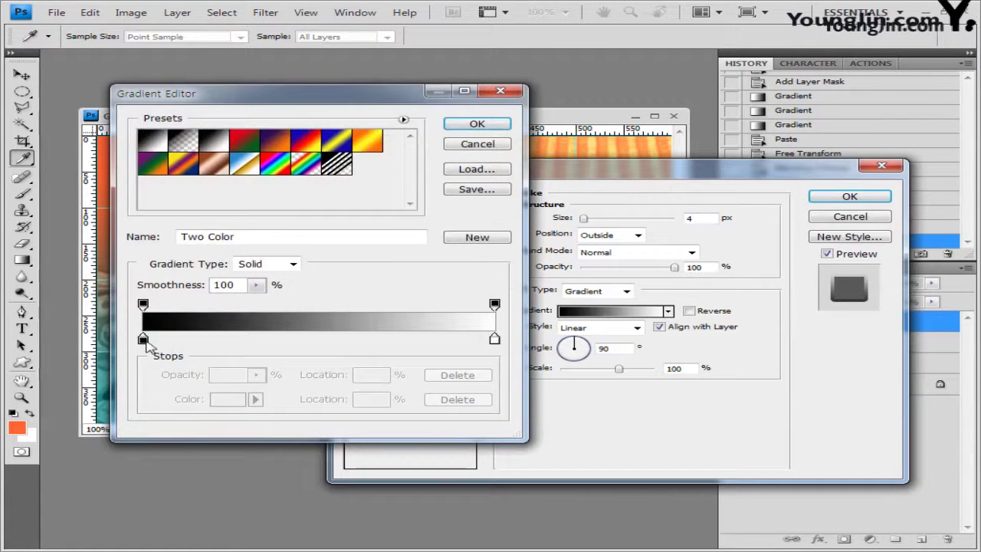
double_click(143, 339)
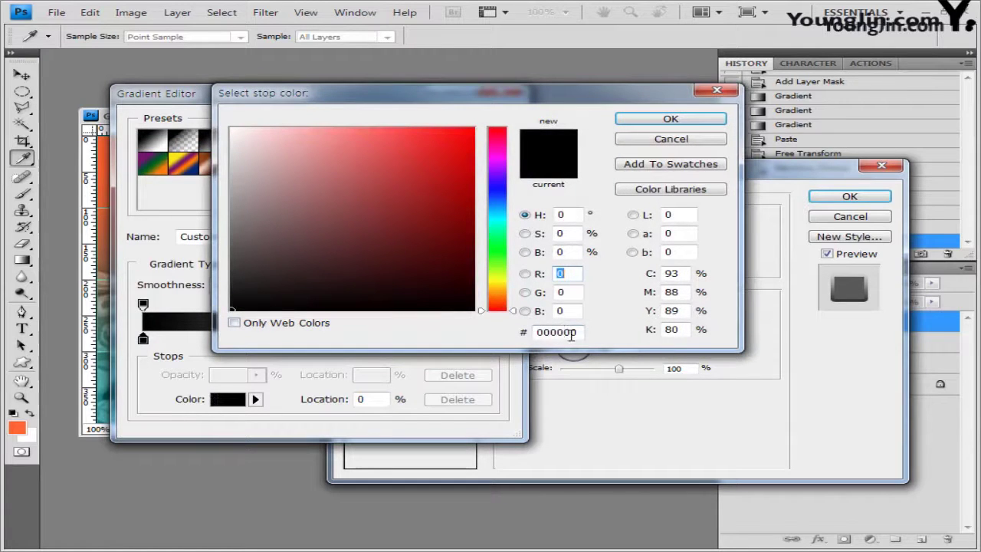
click(694, 125)
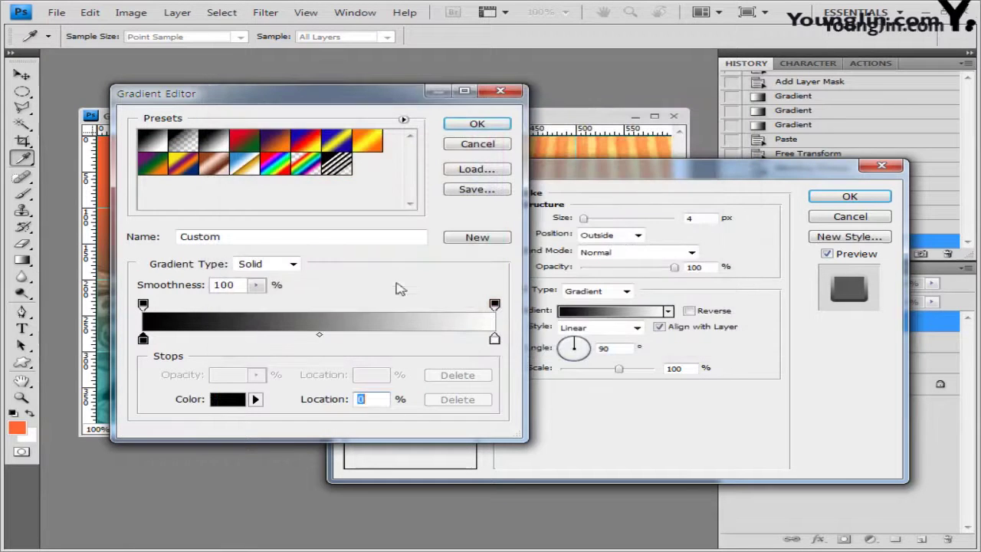
double_click(495, 339)
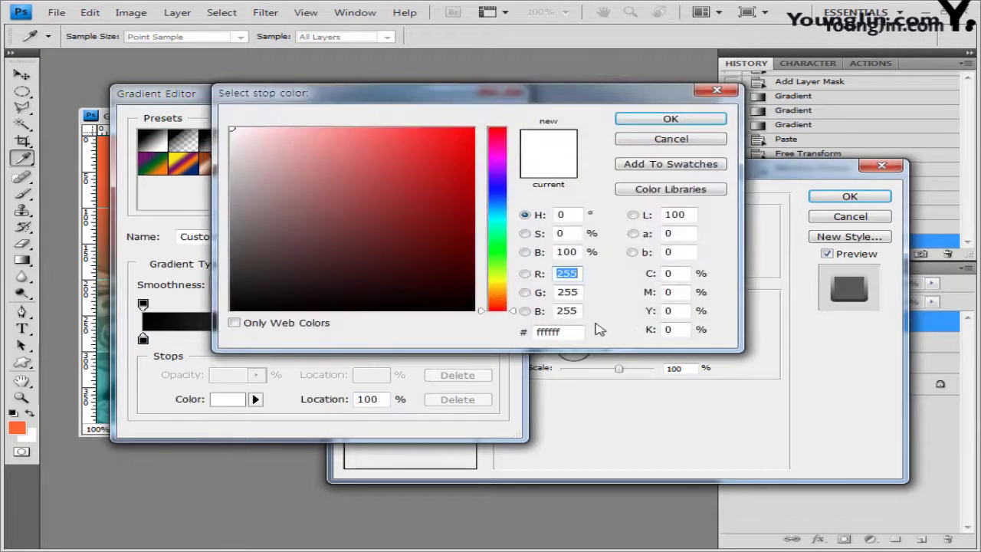
double_click(567, 332)
text(cc3300)
click(687, 123)
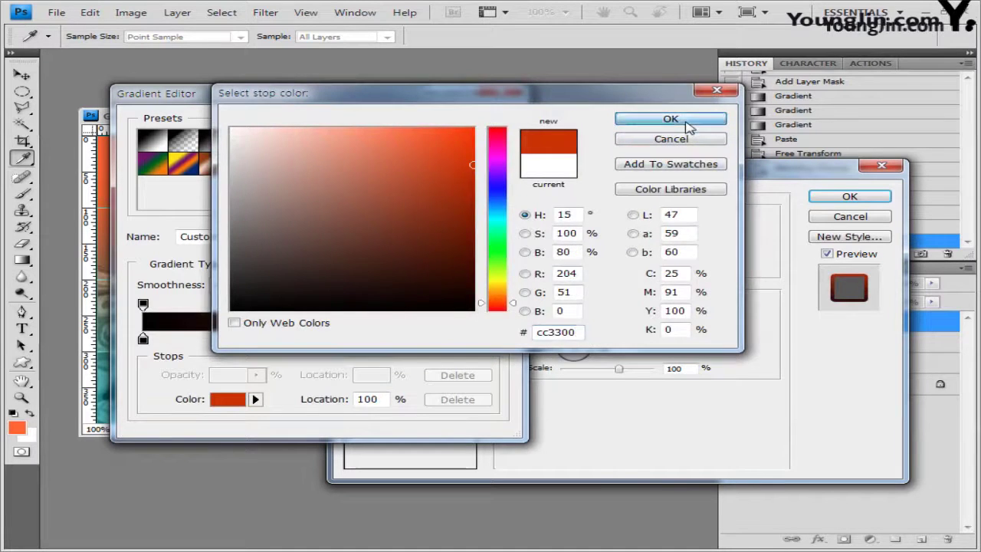
click(495, 127)
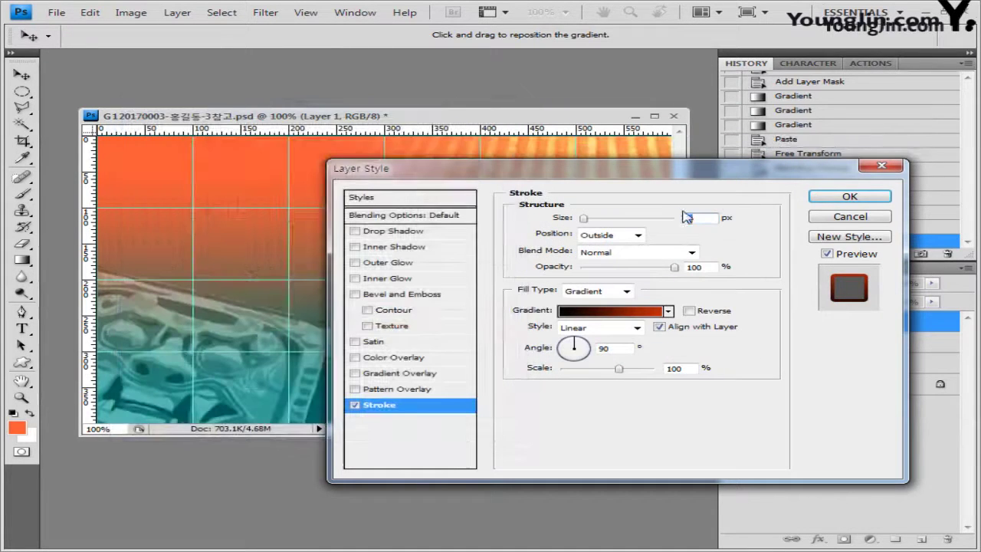
mouse_move(705, 170)
mouse_down()
mouse_move(687, 345)
mouse_move(578, 268)
mouse_up()
click(753, 296)
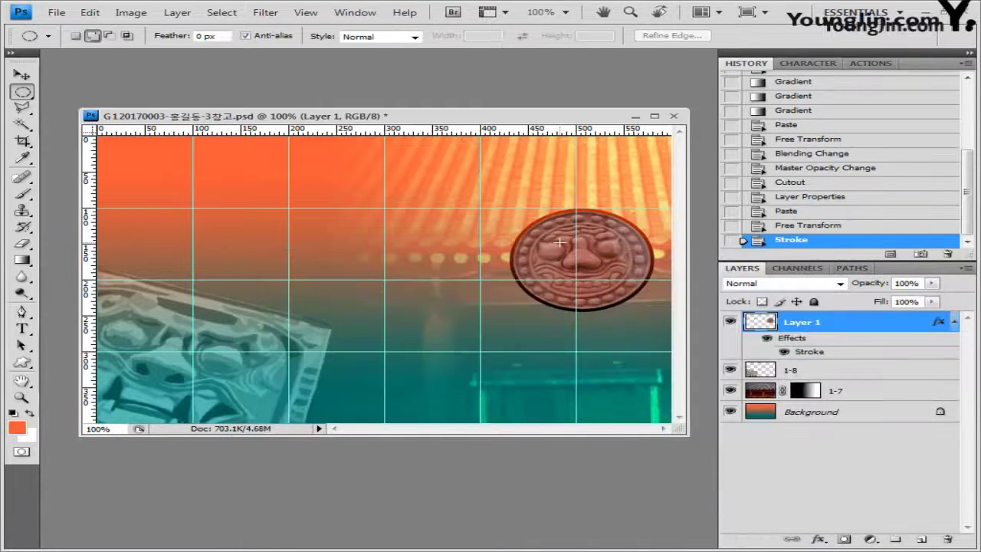
Rename the tile layer 1-9
double_click(802, 322)
text(1-9)
key(Return)
Bring in 1급-10.jpg, take the lotus medallion, and close the image unsaved
key(alt+Tab)
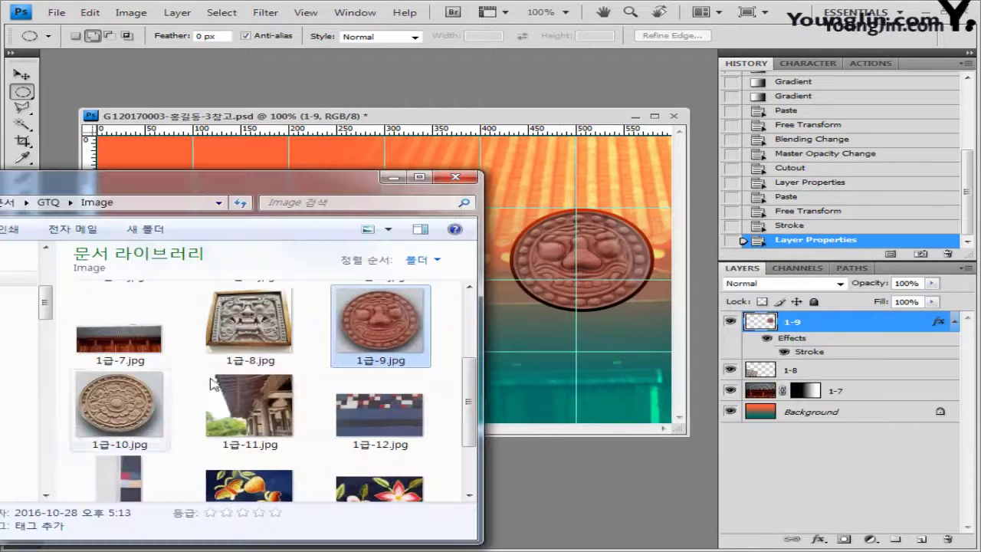
drag(119, 406, 606, 490)
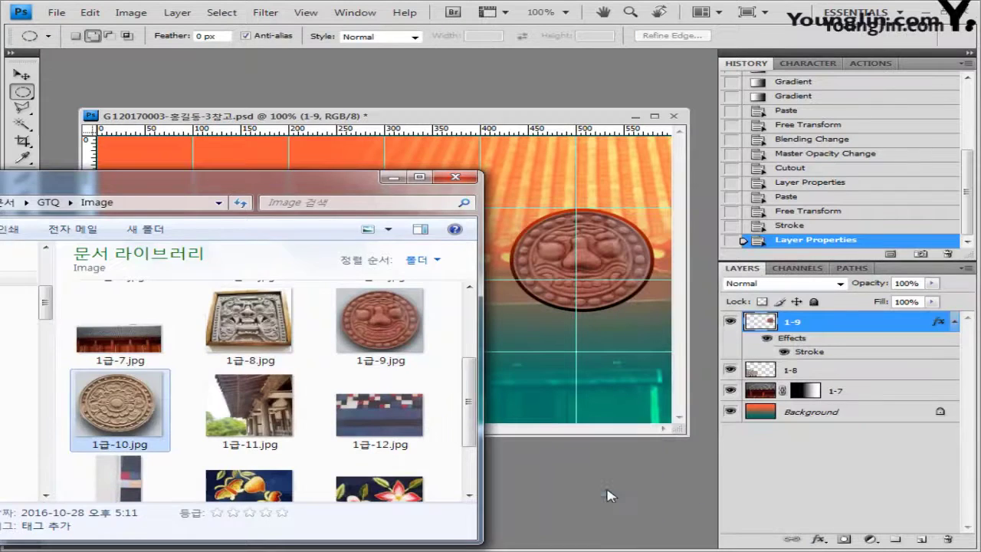
drag(199, 115, 285, 135)
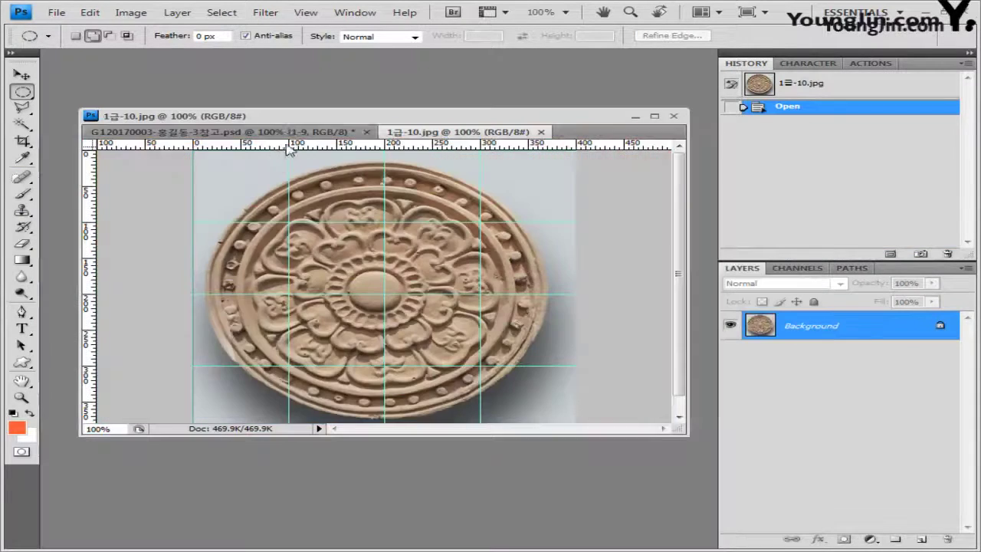
drag(428, 139, 326, 197)
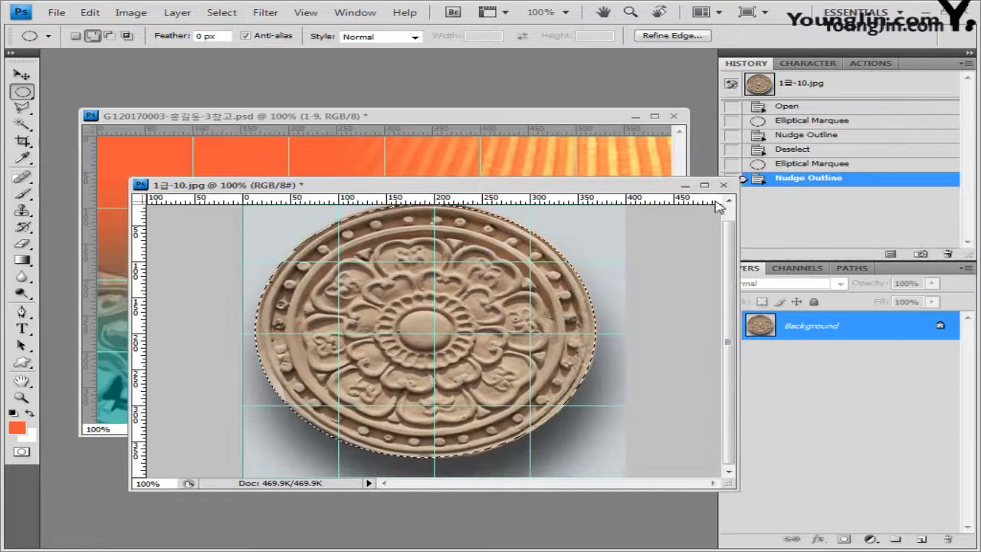
click(724, 185)
click(495, 228)
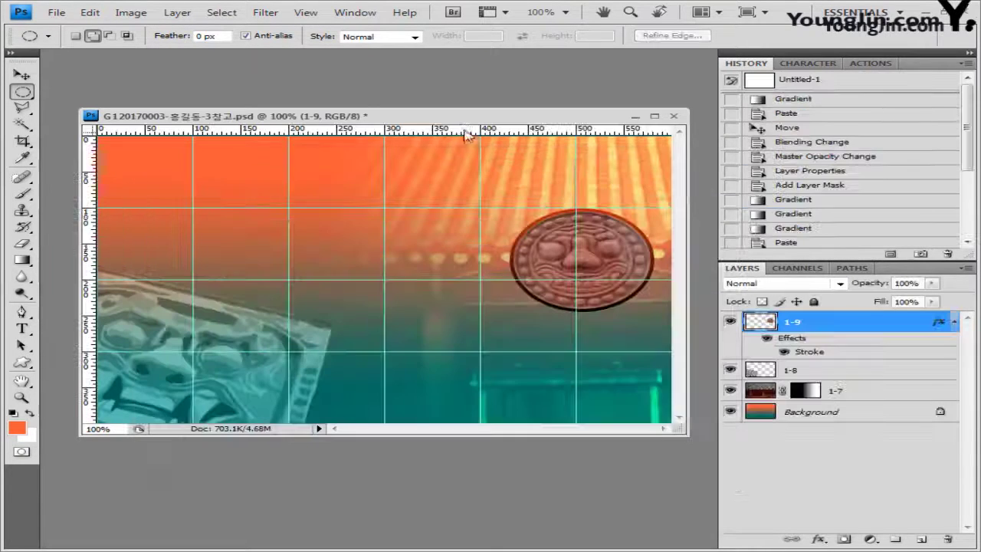
Paste the medallion and shrink it so it overlaps the red tile
key(ctrl+v)
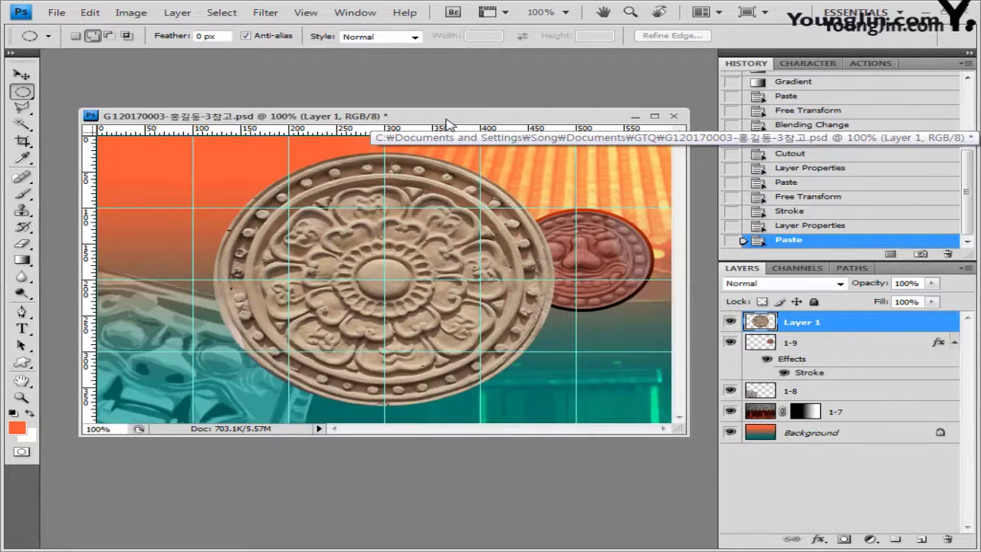
key(ctrl+t)
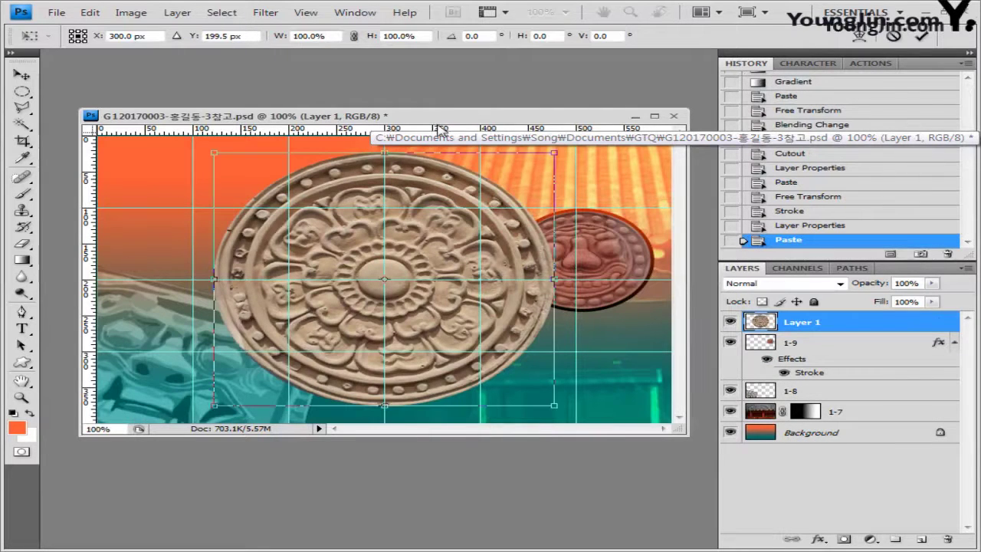
drag(214, 152, 322, 234)
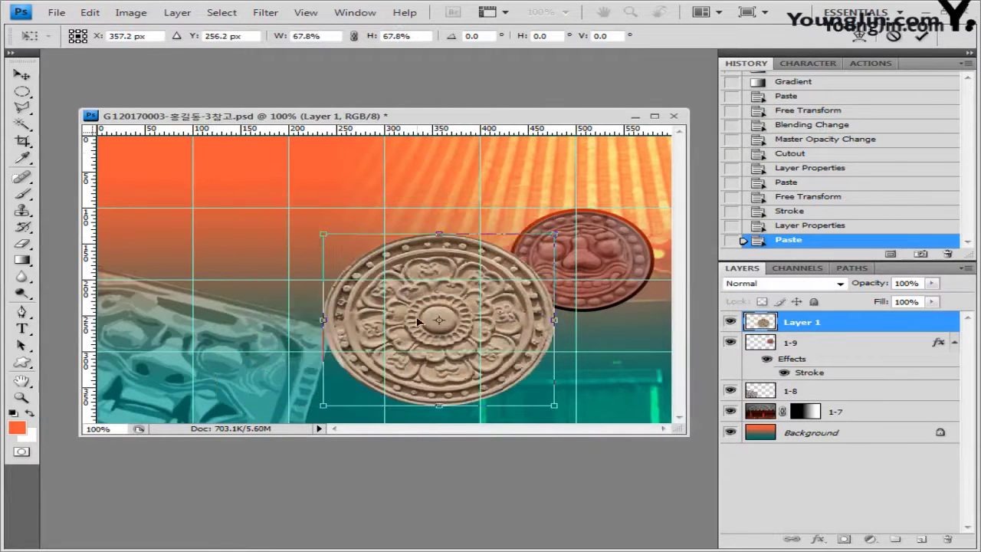
drag(445, 342, 512, 331)
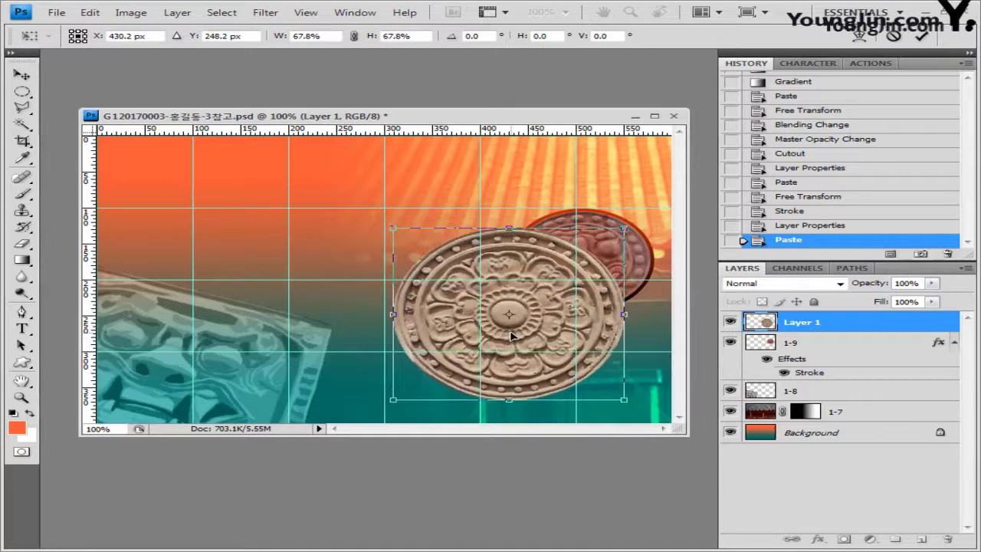
drag(626, 393, 603, 350)
key(Return)
Add a drop shadow to the medallion and rename its layer 1-10
key(m)
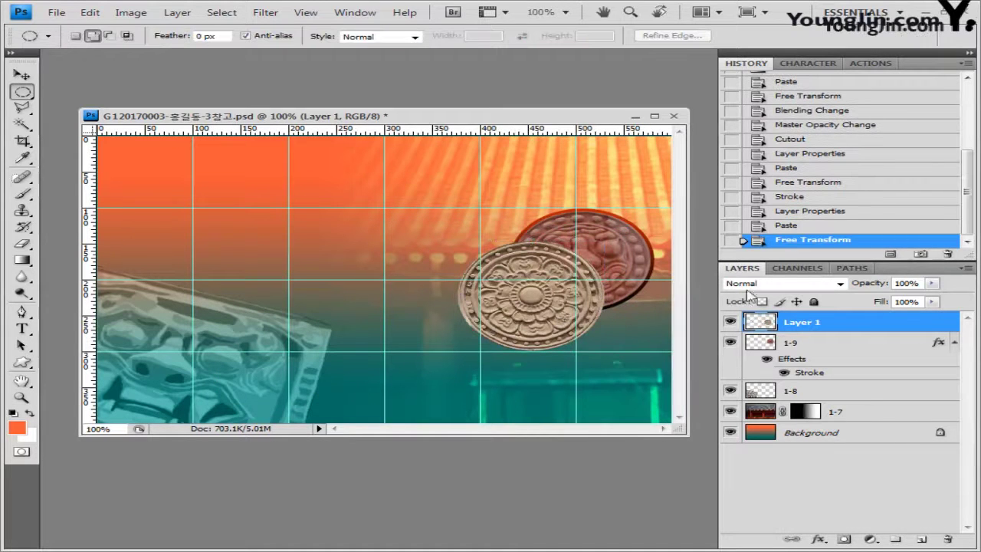
click(819, 542)
click(859, 391)
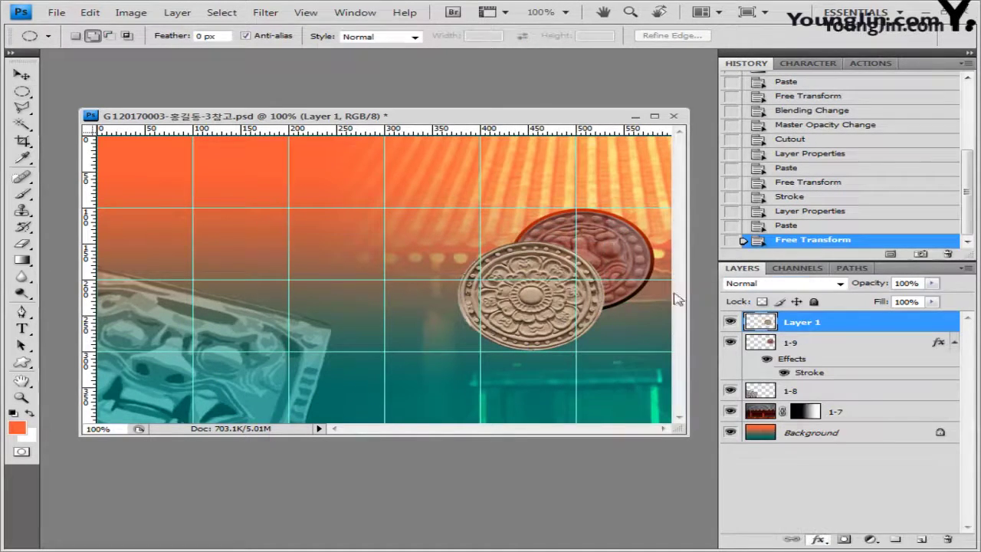
click(776, 301)
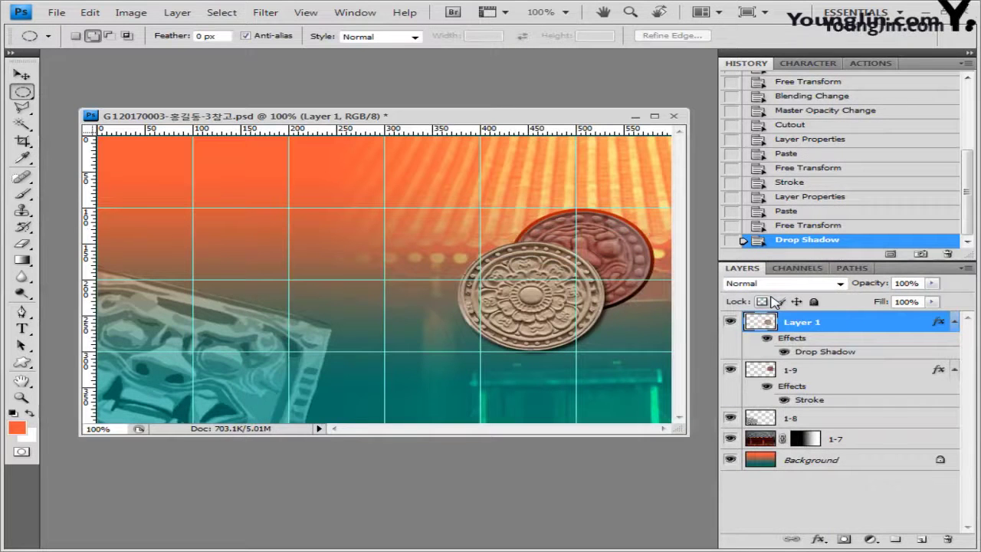
double_click(802, 321)
text(1-10)
key(Return)
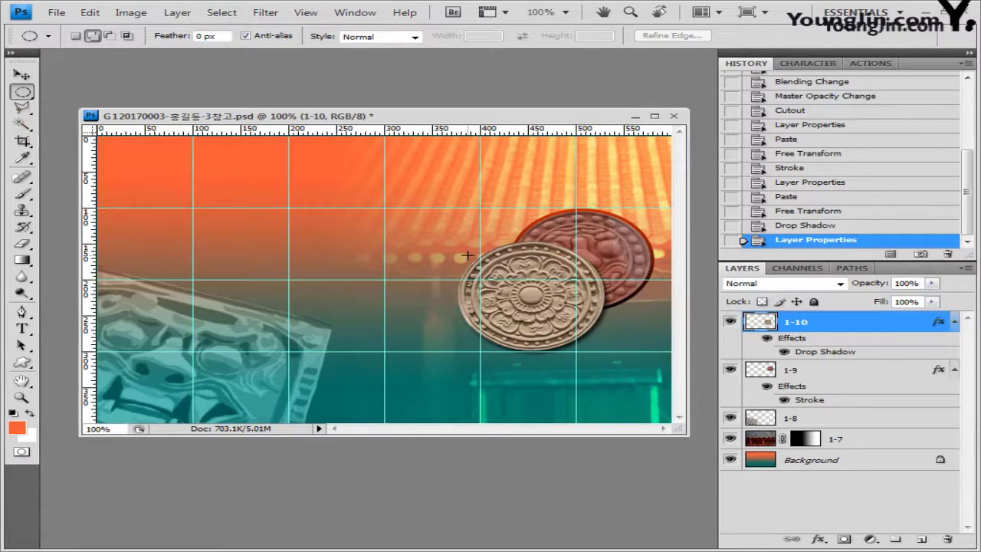
Draw an elliptical selection around the front lotus medallion
drag(467, 256, 610, 361)
key(Up)
key(Left)
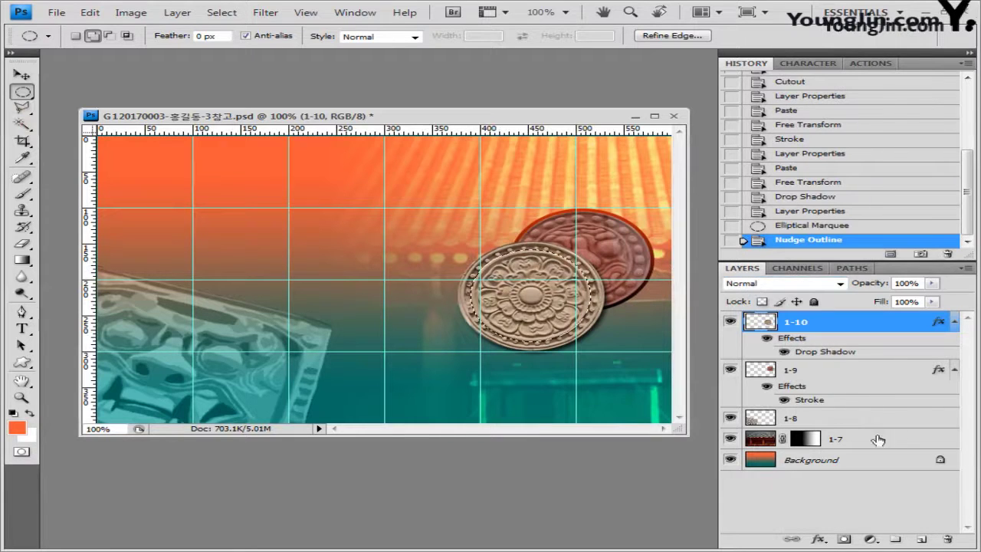
Add a colorized Hue/Saturation adjustment tinting the selected medallion pale blue
click(871, 539)
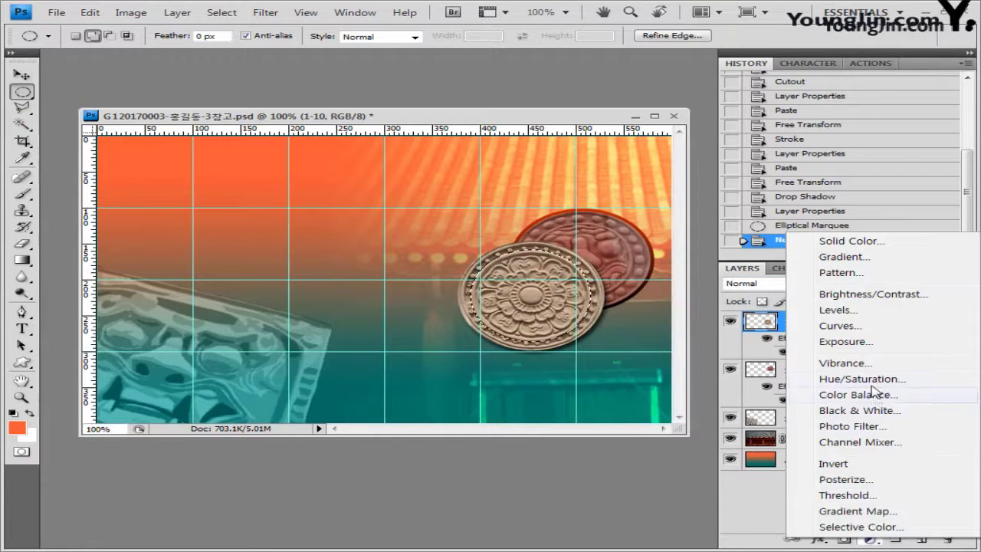
click(862, 379)
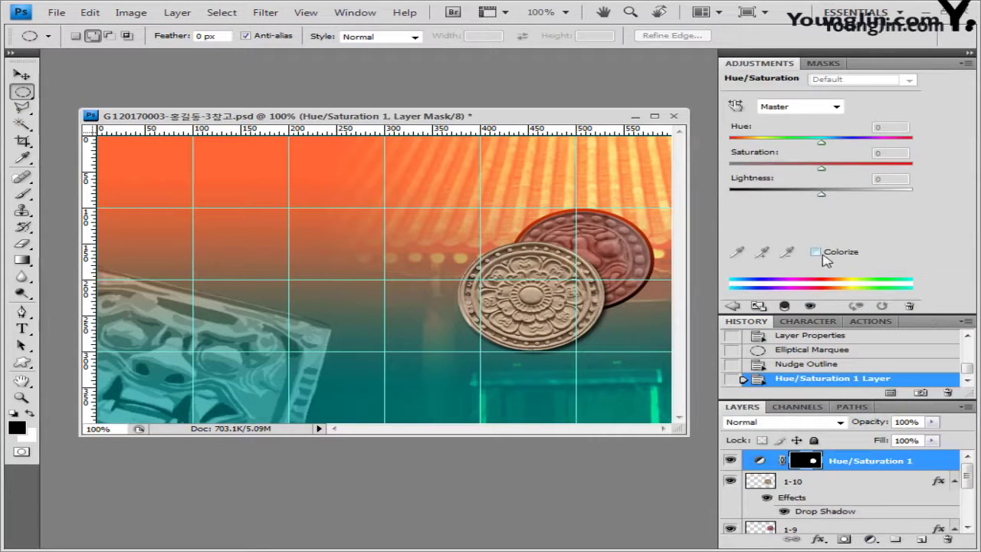
click(815, 252)
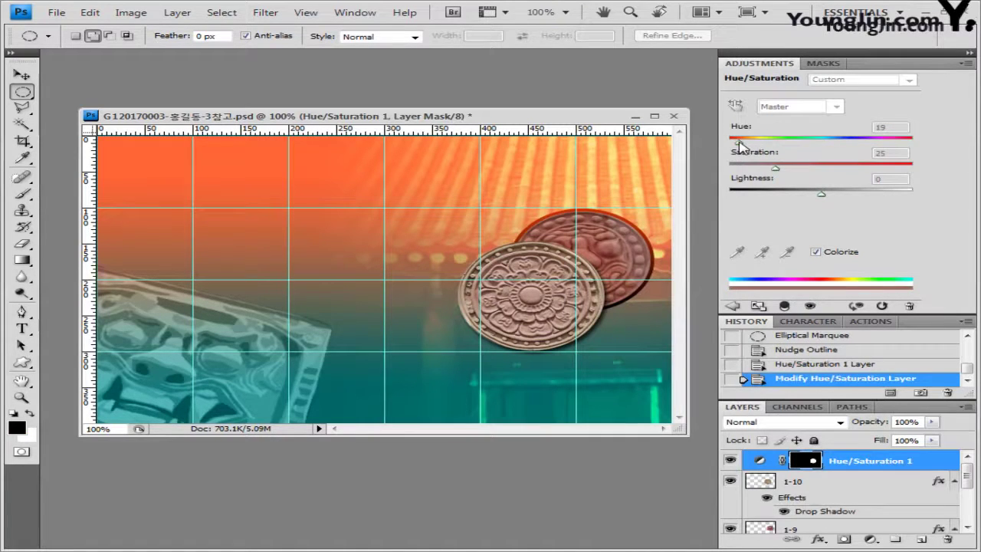
drag(739, 142, 836, 153)
Close the Adjustments panel group and enlarge the Layers panel
click(967, 63)
click(901, 398)
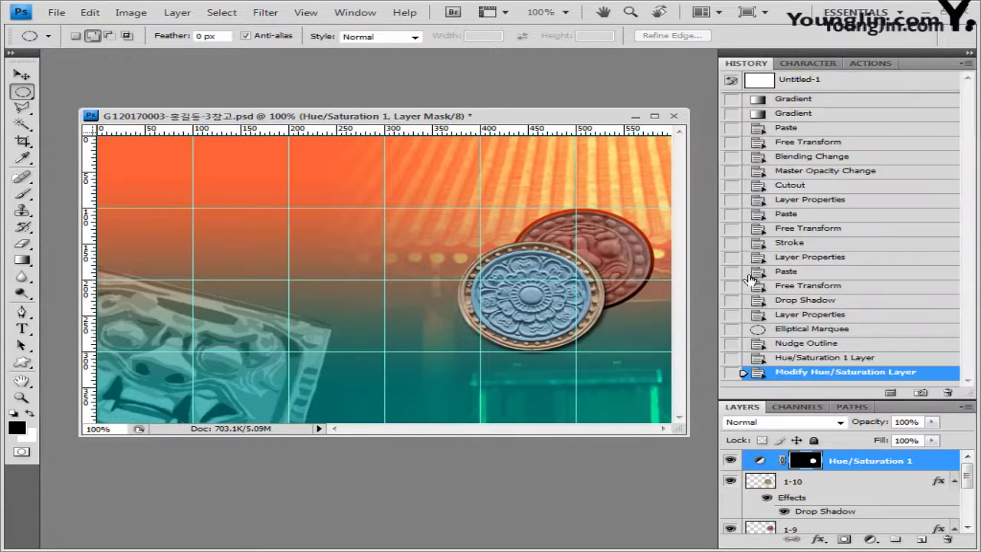
drag(843, 400, 860, 243)
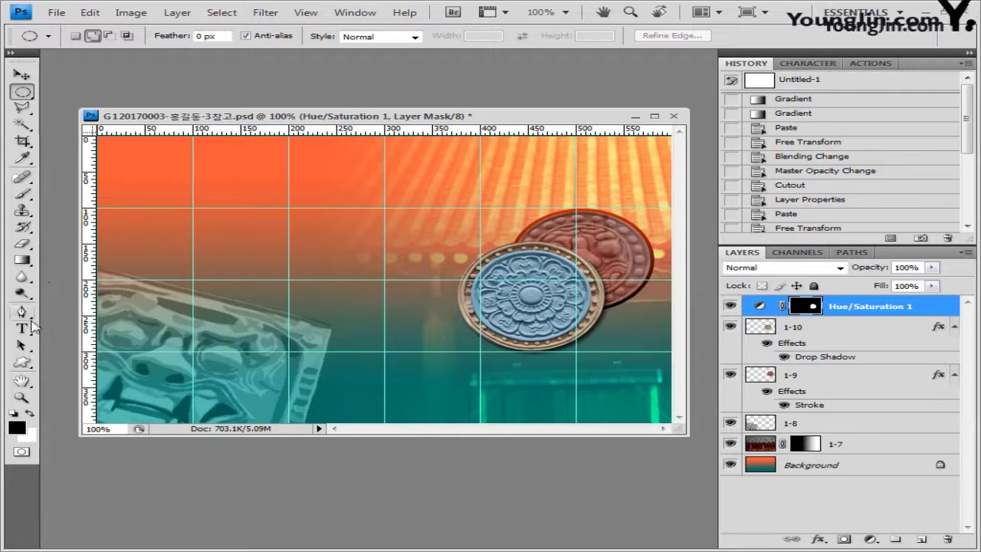
Load the Shapes set and draw a scalloped flower at the canvas left with no style
click(23, 363)
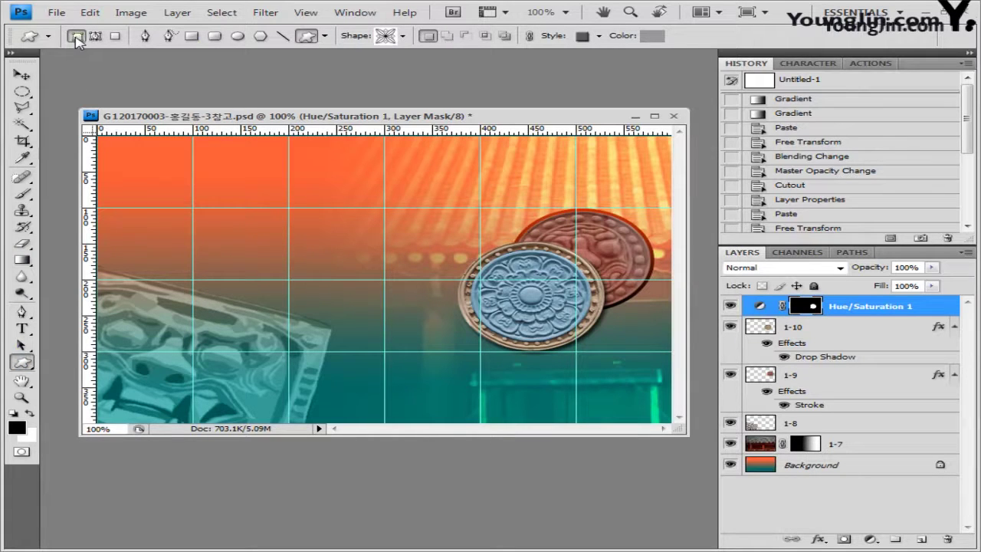
click(402, 35)
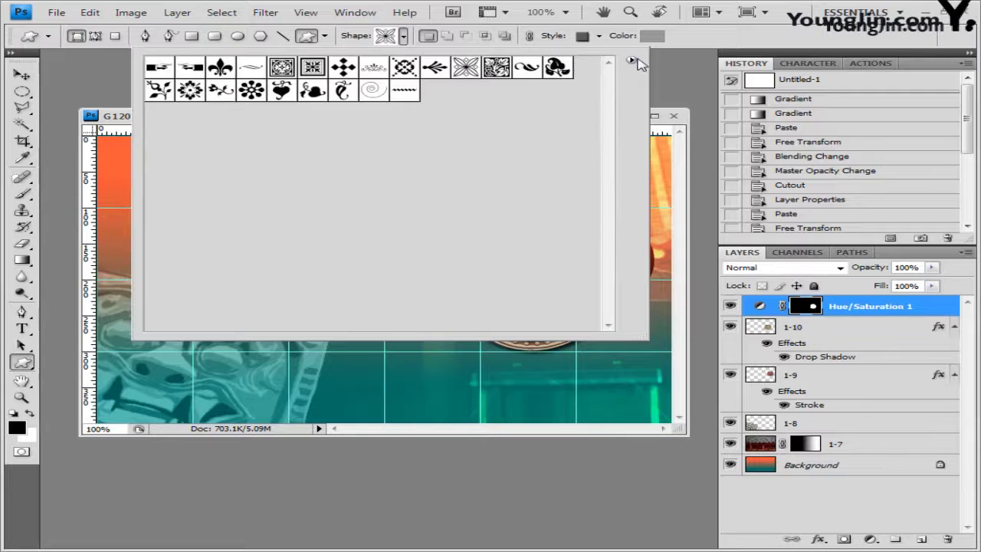
click(632, 60)
click(700, 393)
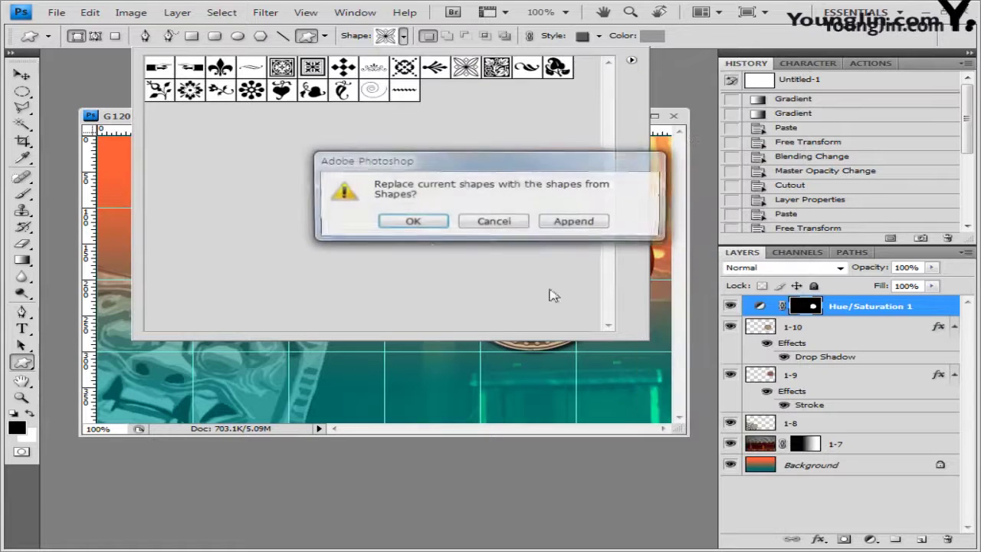
click(412, 221)
click(281, 68)
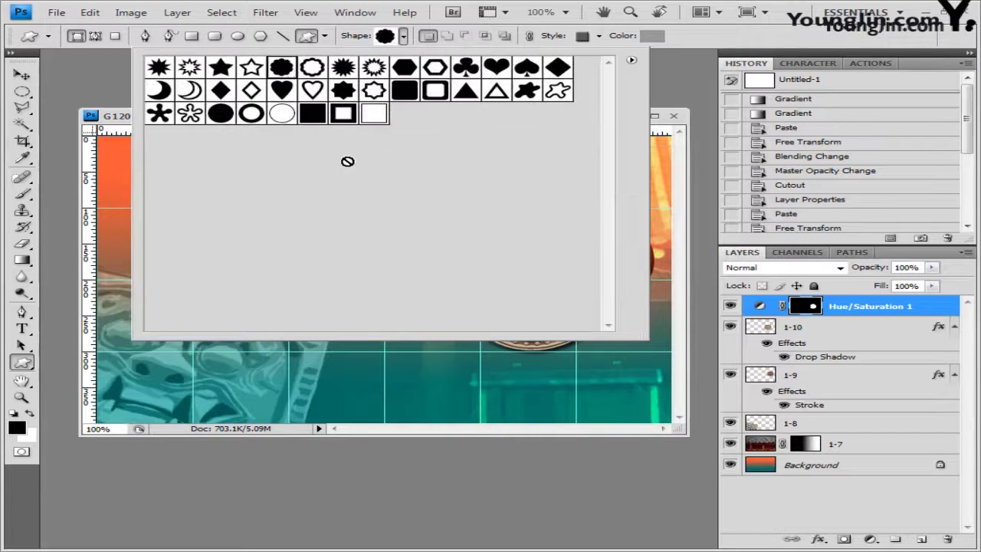
click(700, 41)
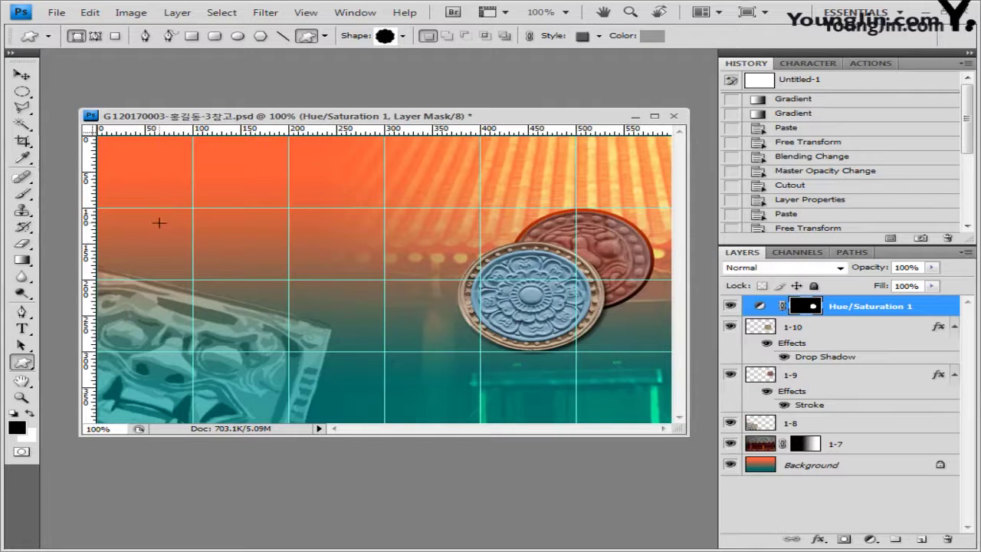
drag(177, 273, 274, 336)
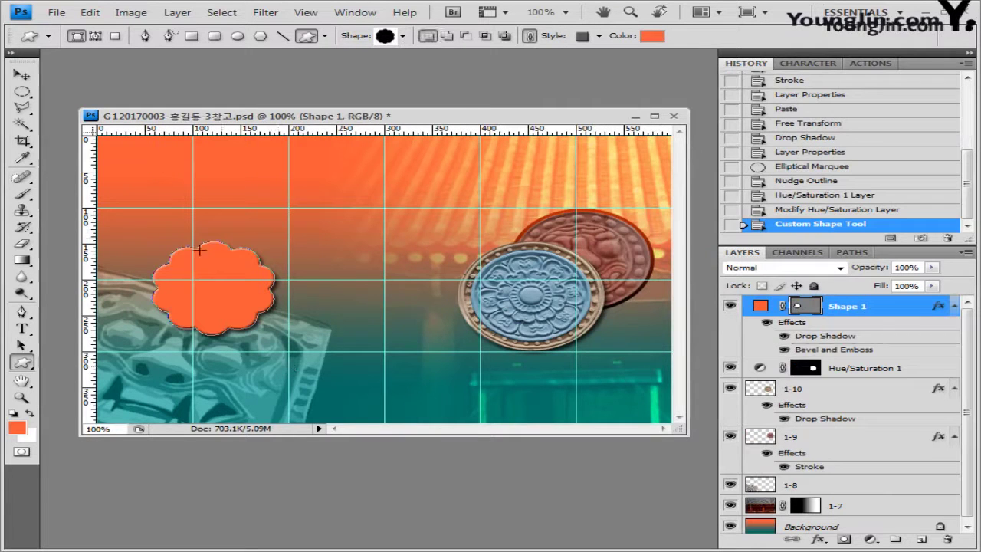
click(600, 36)
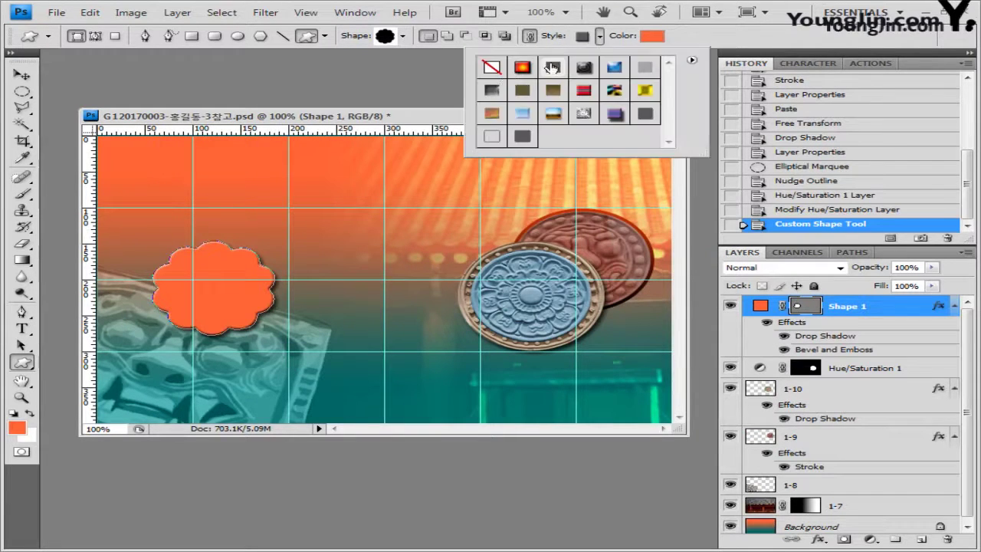
click(492, 68)
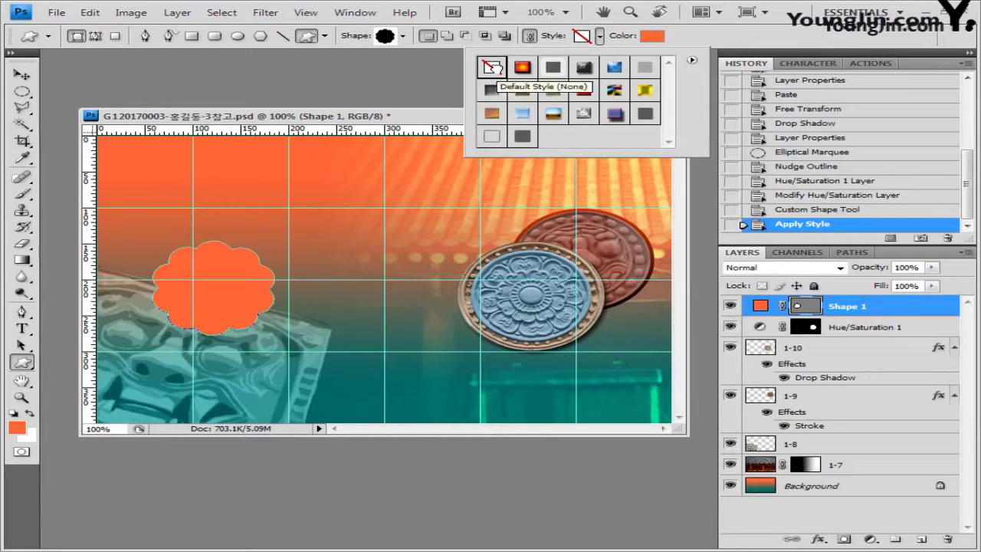
click(692, 45)
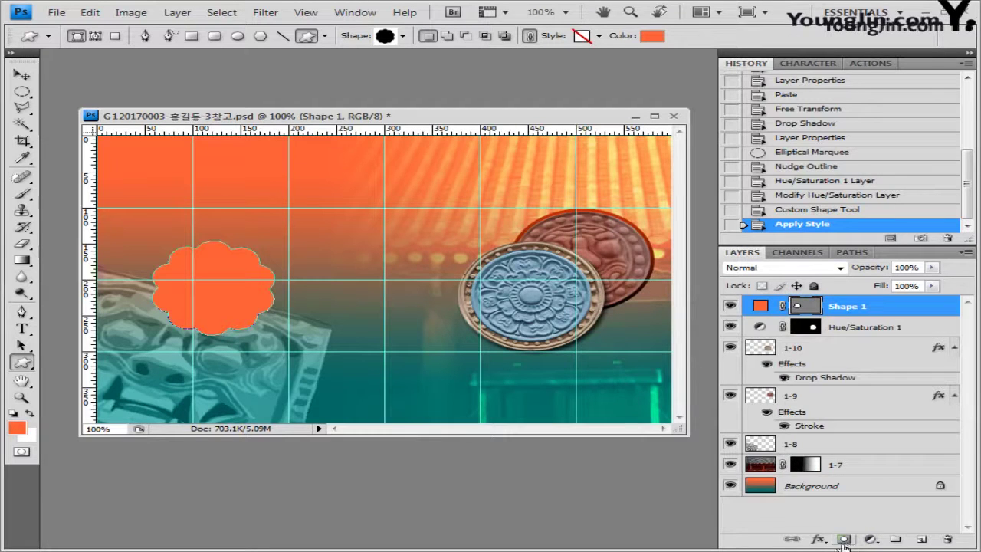
Add Inner Shadow and Stroke layer effects to the flower shape
click(818, 539)
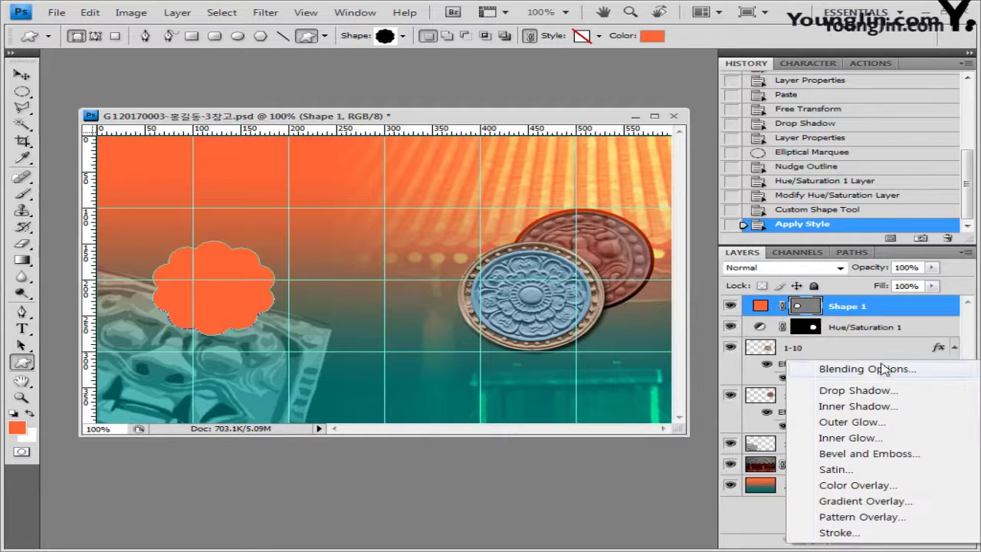
click(853, 408)
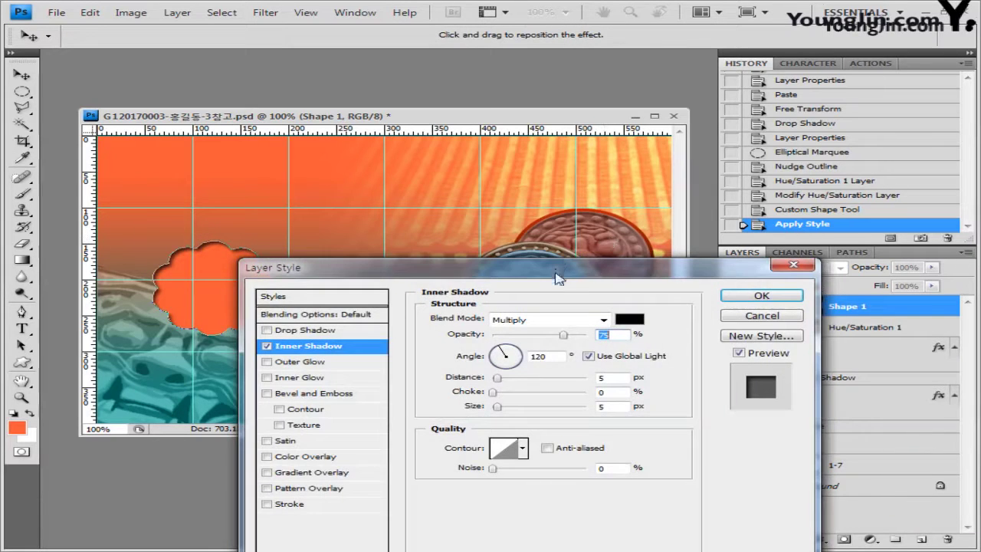
mouse_move(559, 269)
mouse_down()
mouse_move(567, 170)
mouse_move(576, 174)
mouse_up()
click(307, 408)
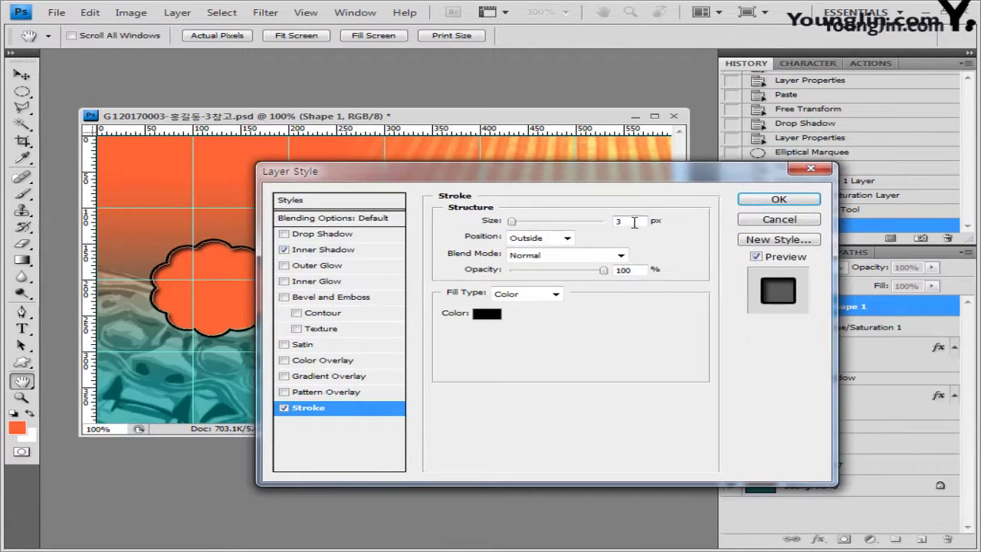
Make the flower's stroke 8 px in cyan 99ffff and apply the effects
text(8)
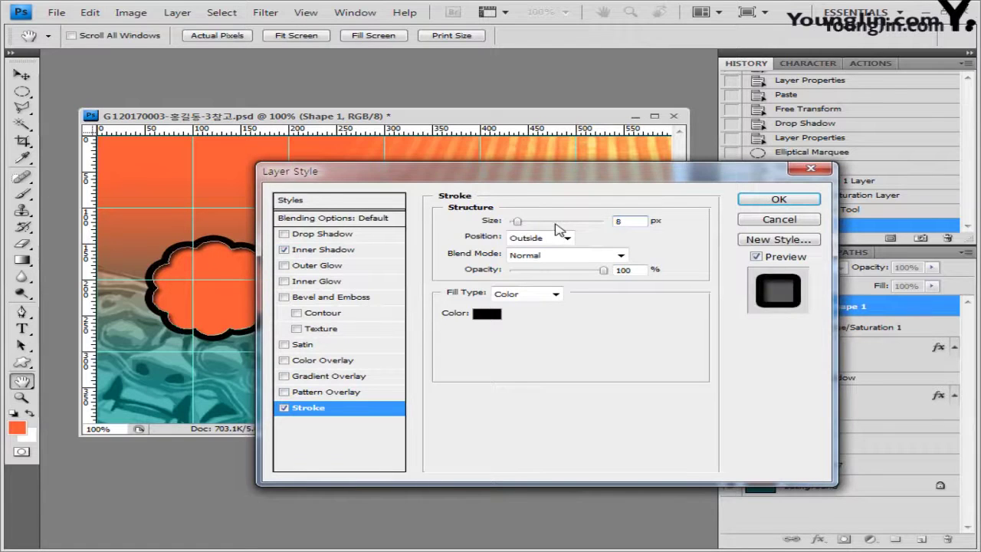
click(486, 314)
double_click(550, 332)
text(99ffff)
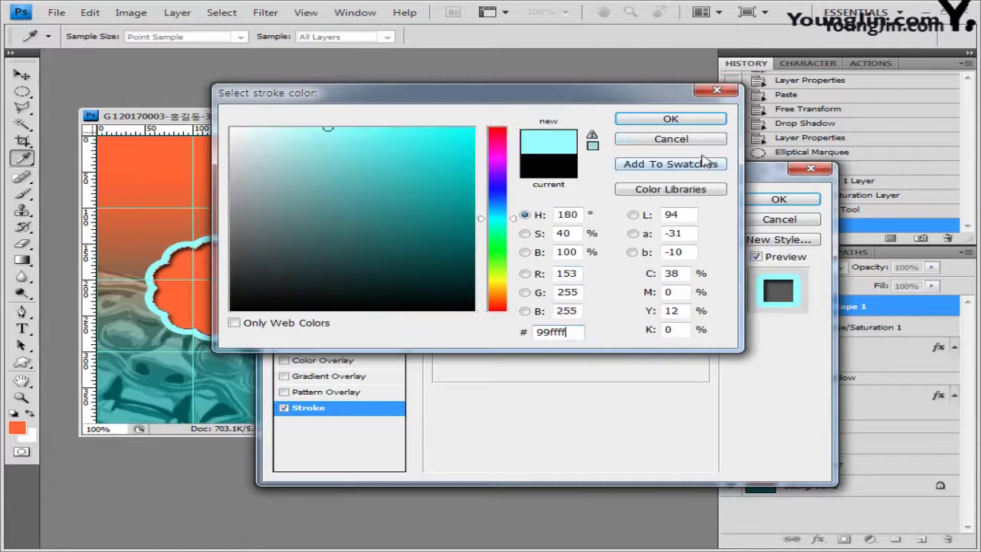
click(641, 120)
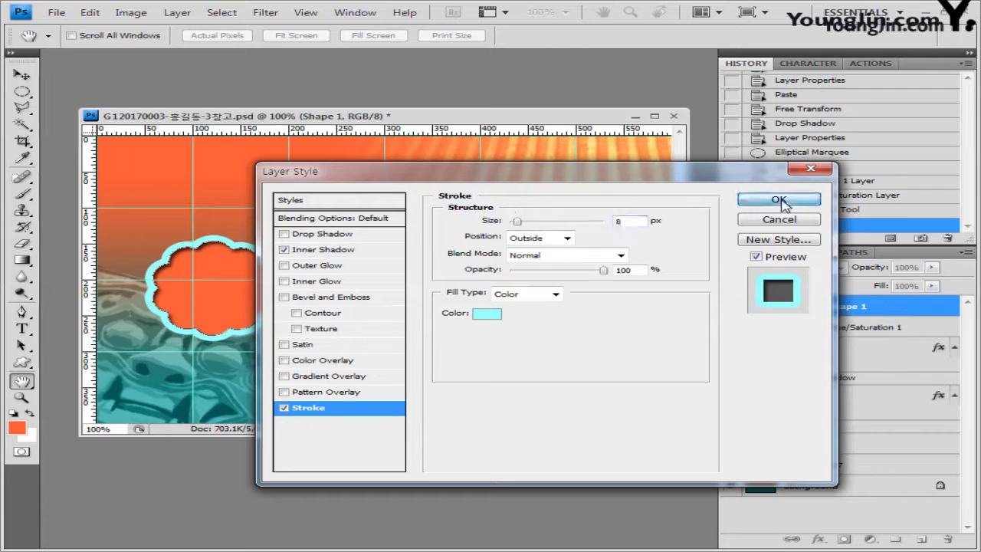
click(779, 200)
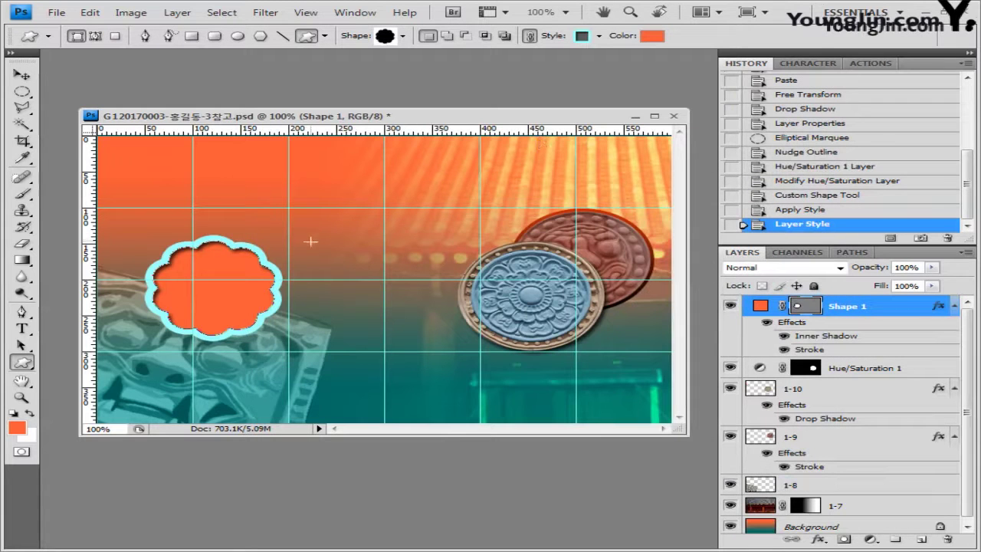
Enlarge the flower shape, move it lower, and bring up the image folder
key(ctrl+t)
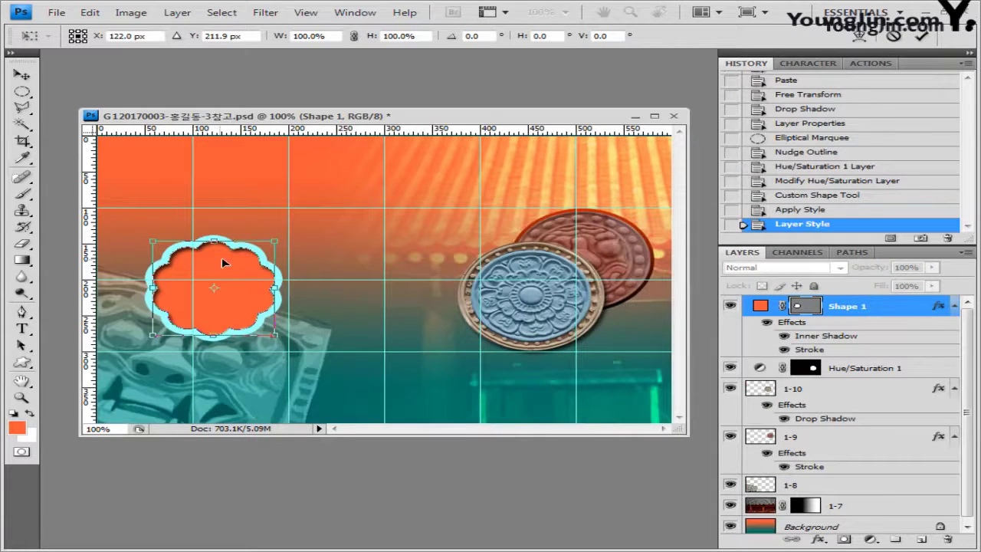
drag(221, 257, 241, 335)
key(Return)
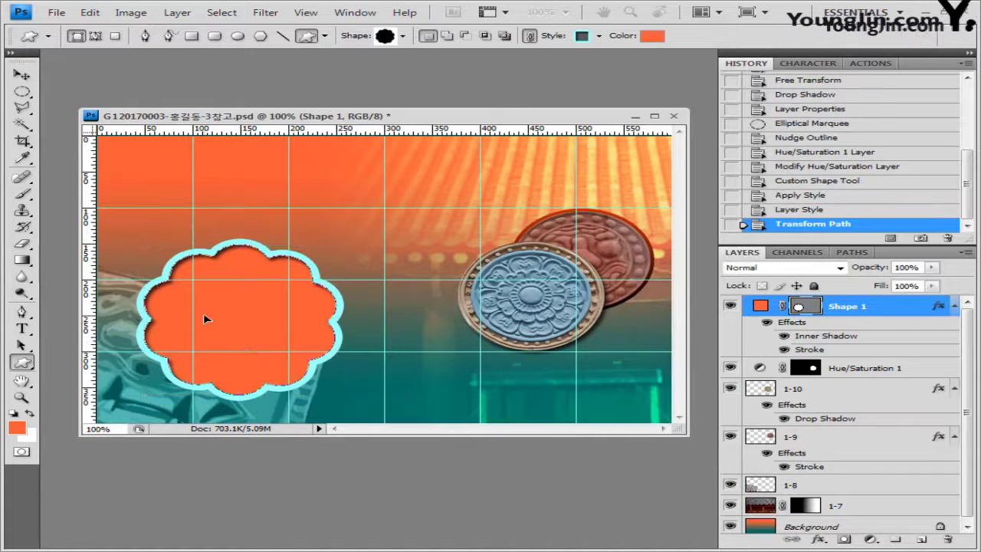
key(alt+Tab)
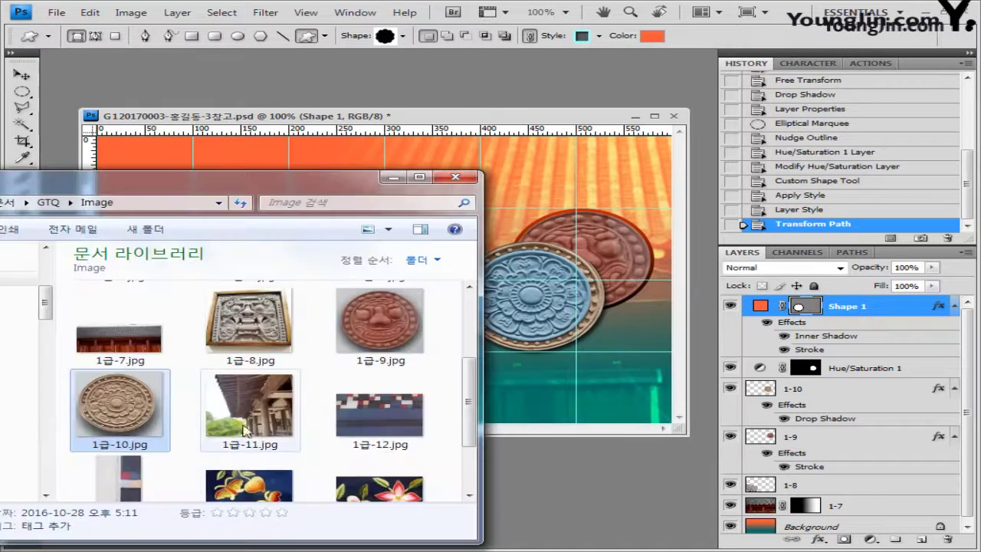
Open the eaves photo, select all of it, and paste it into the composite
drag(251, 399, 341, 77)
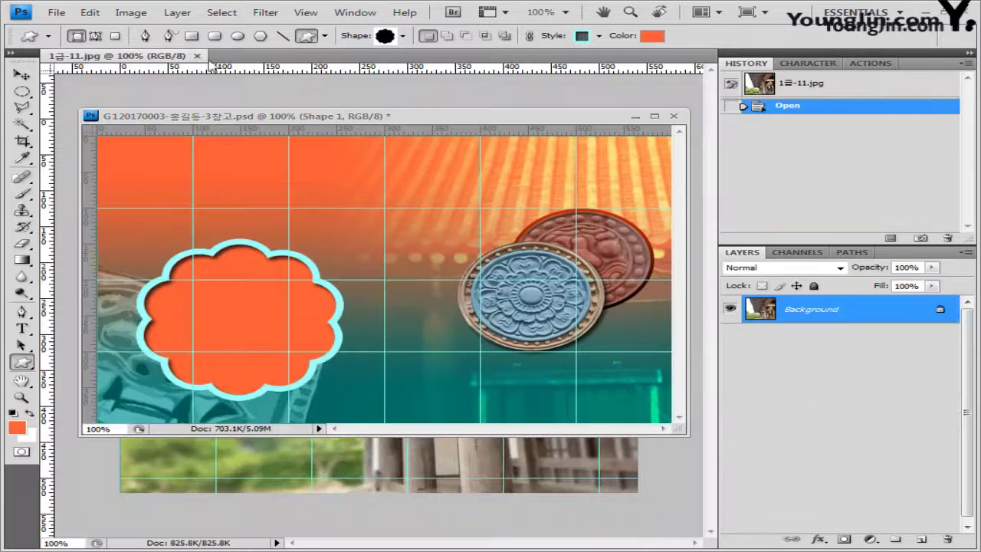
drag(142, 61, 269, 220)
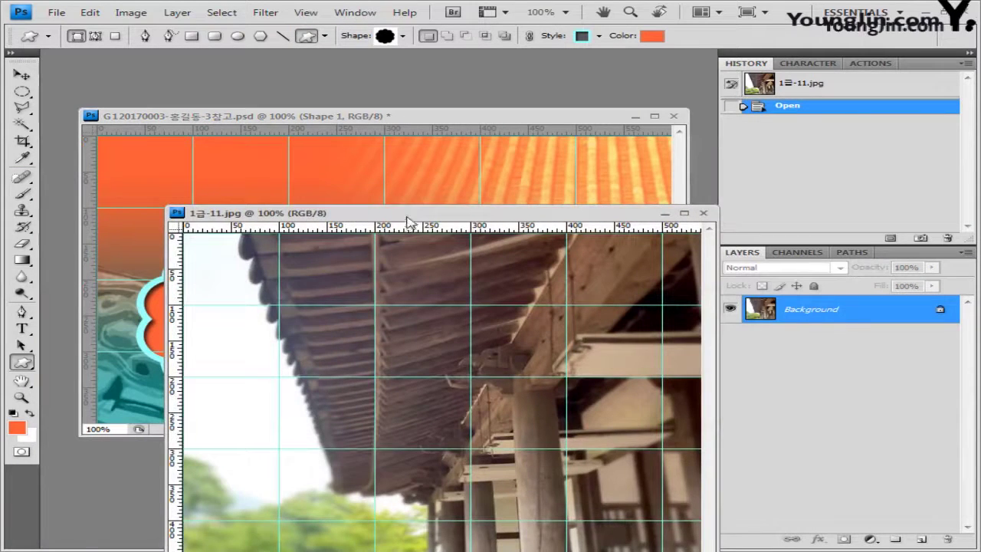
drag(414, 216, 438, 201)
key(ctrl+a)
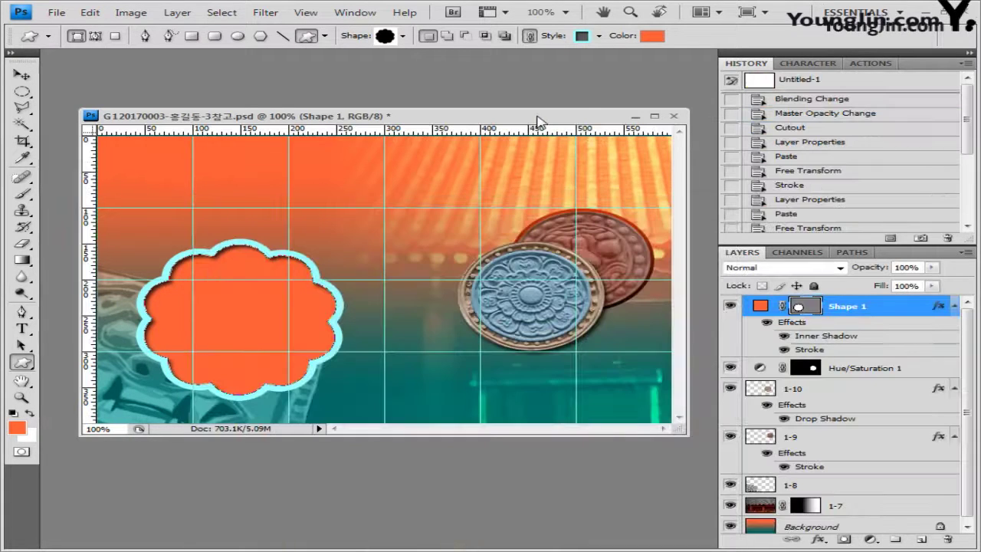
key(ctrl+v)
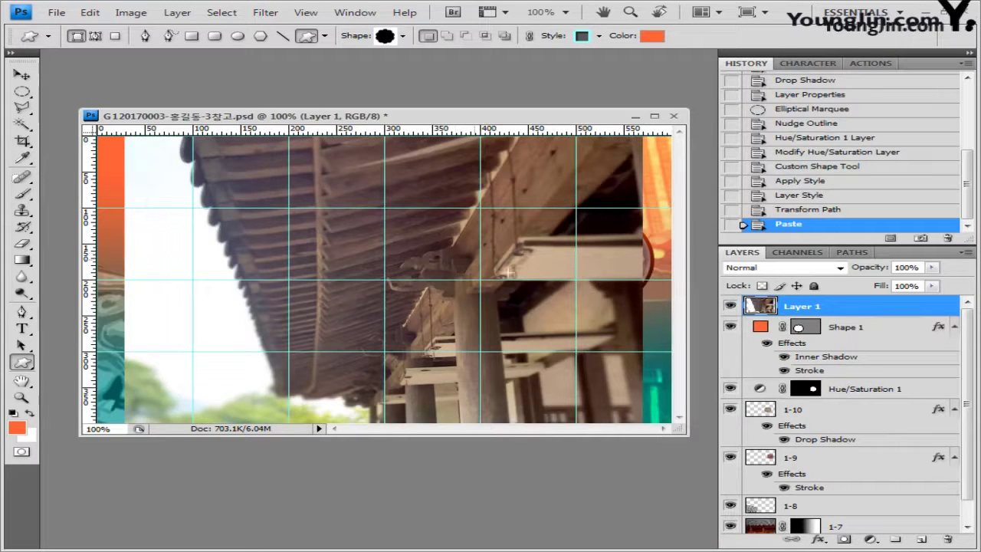
Name the pasted photo layer 1-11 and clip it inside the flower shape
double_click(805, 306)
text(1-11)
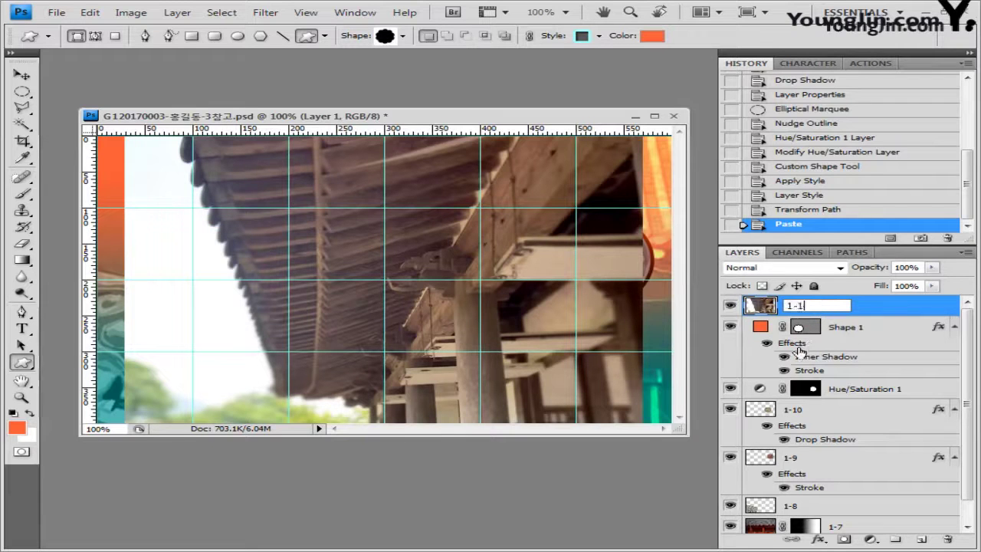
key(Return)
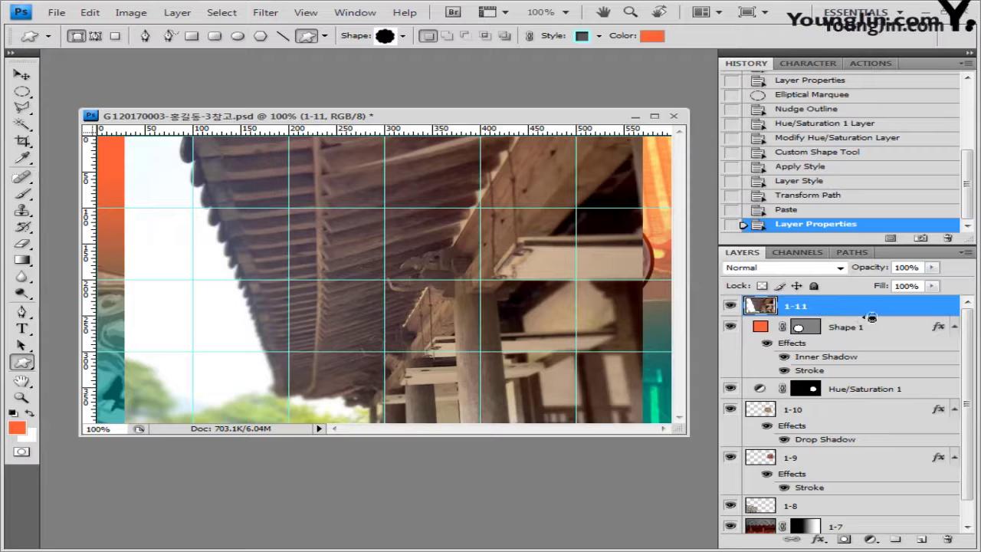
alt+click(869, 315)
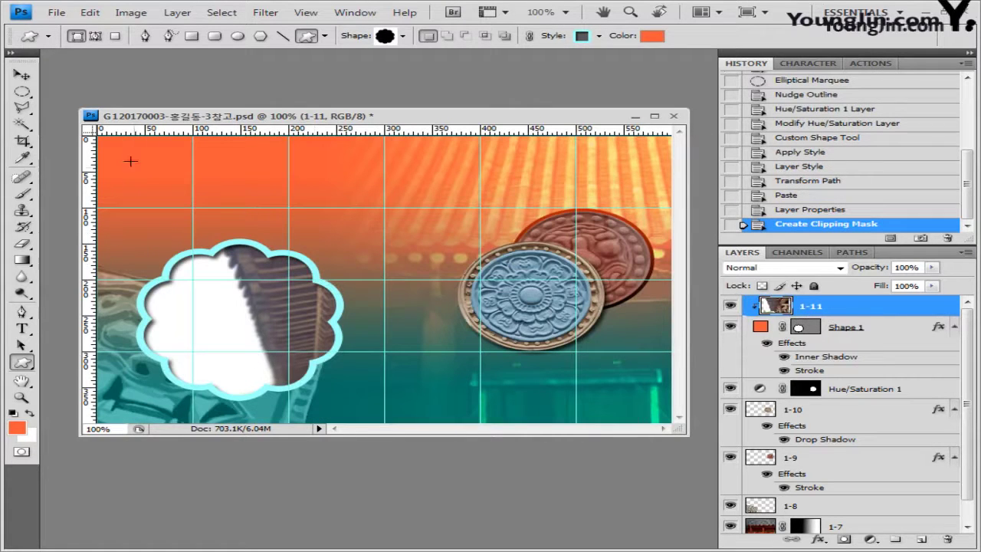
Shrink the clipped eaves photo to 88.5% and shift it up-left inside the flower
click(22, 73)
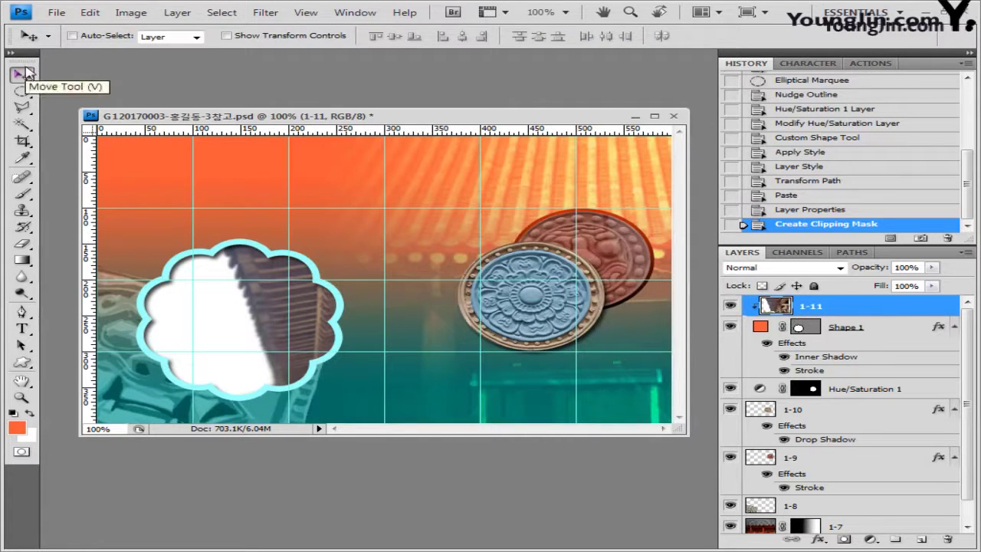
key(ctrl+t)
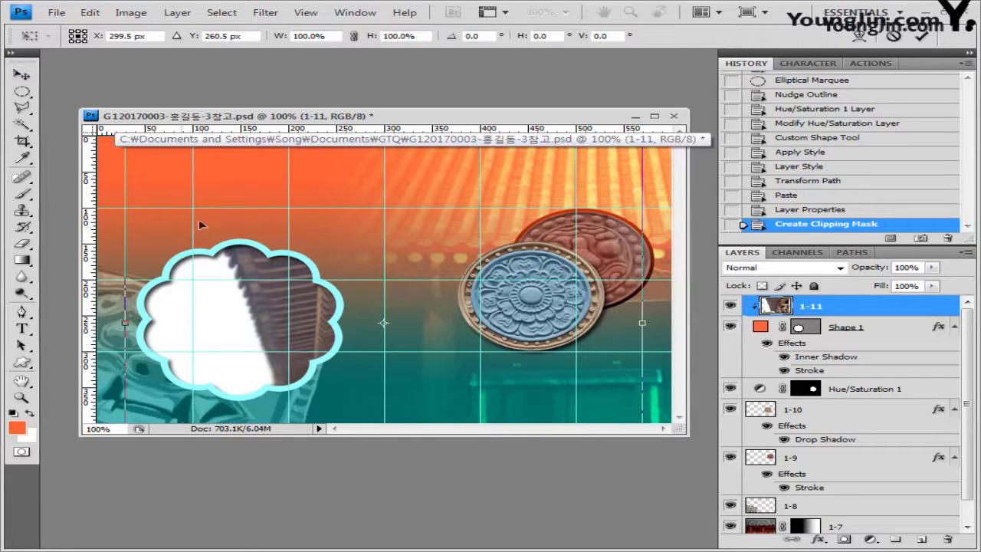
drag(160, 198, 191, 249)
drag(441, 328, 344, 263)
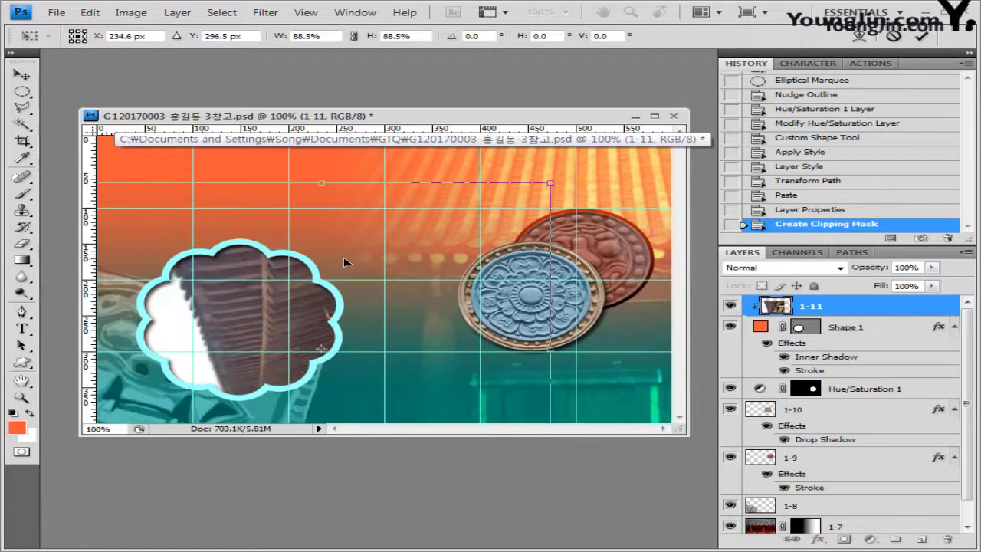
key(Return)
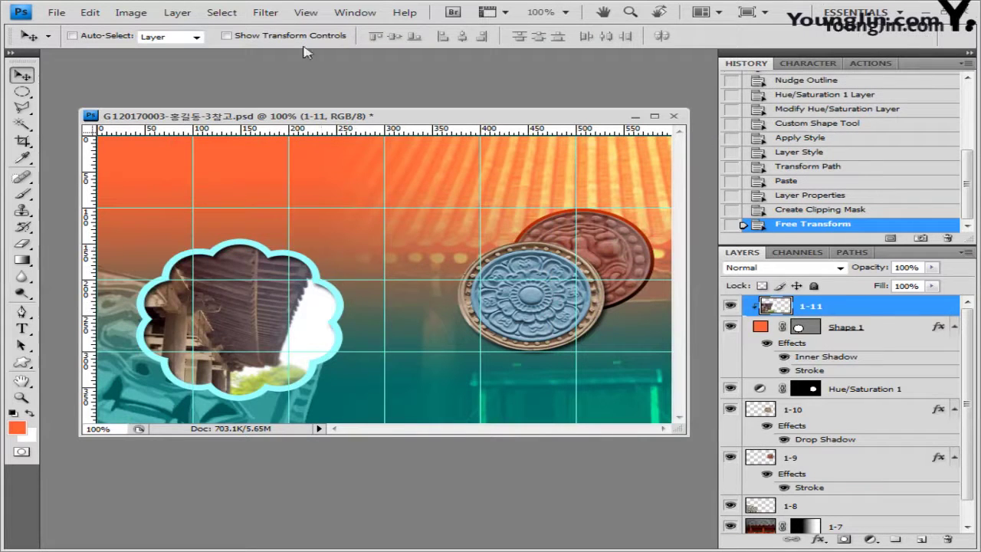
Apply Film Grain with Grain 4, Highlight Area 0, Intensity 10
click(266, 13)
mouse_move(303, 116)
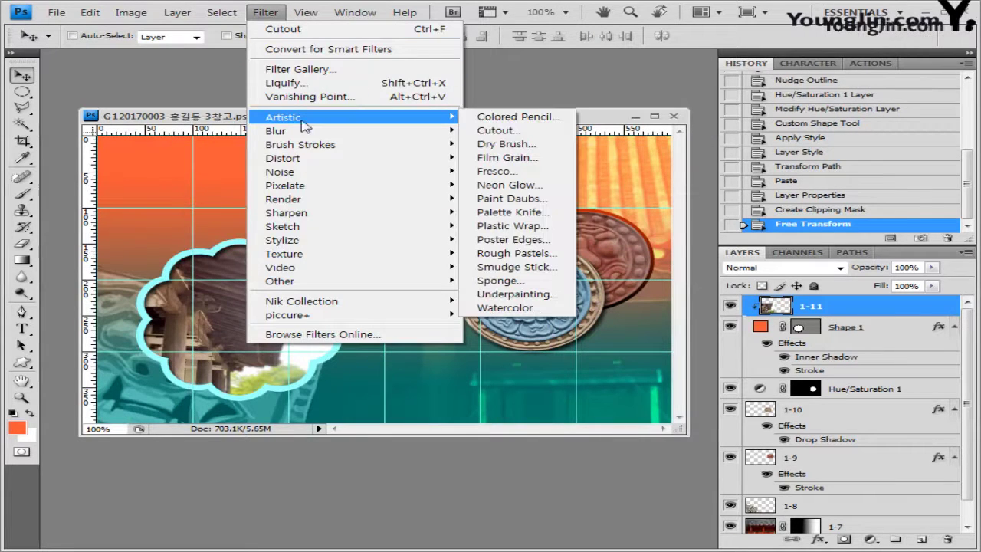
click(530, 158)
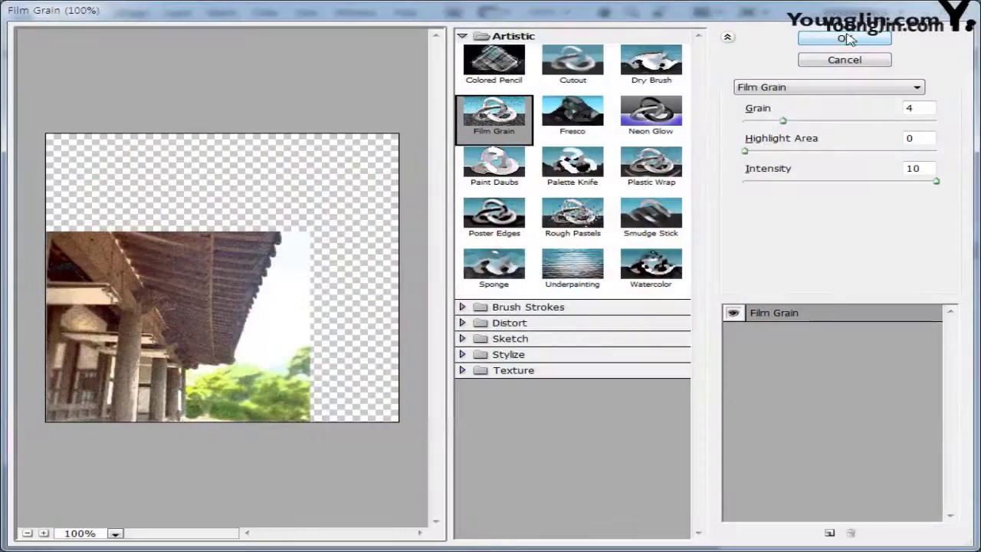
click(845, 38)
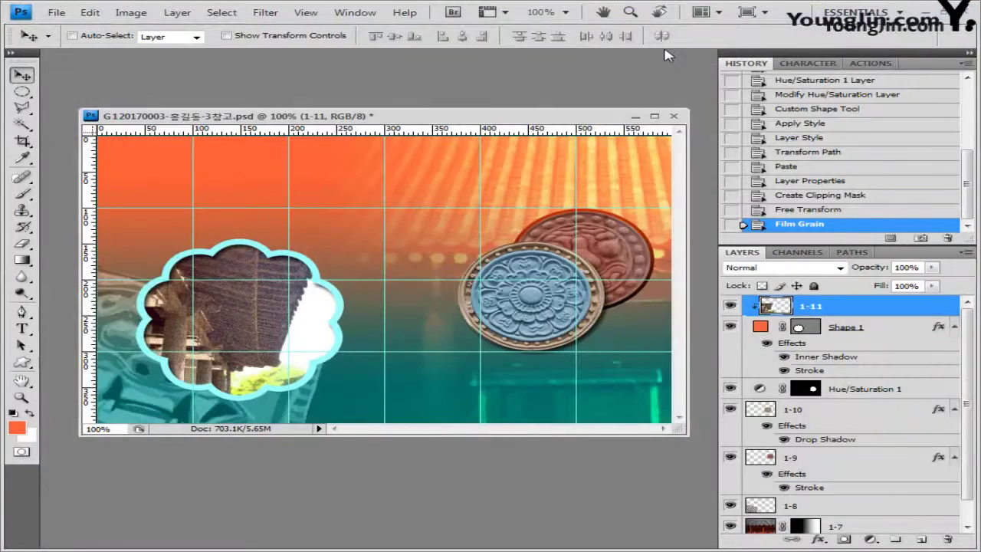
Load the Ornaments set and draw a round floral ornament near the lower-right corner
click(23, 363)
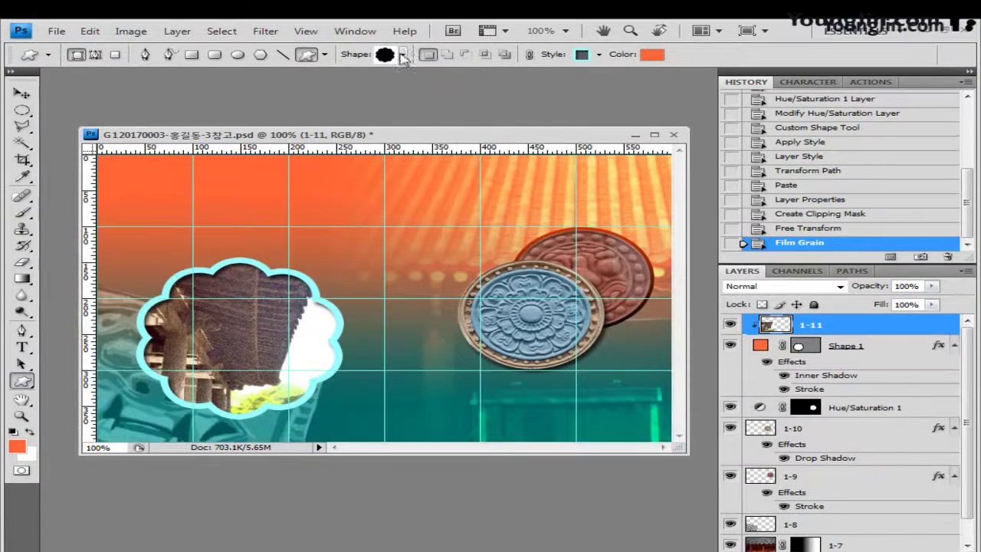
click(404, 55)
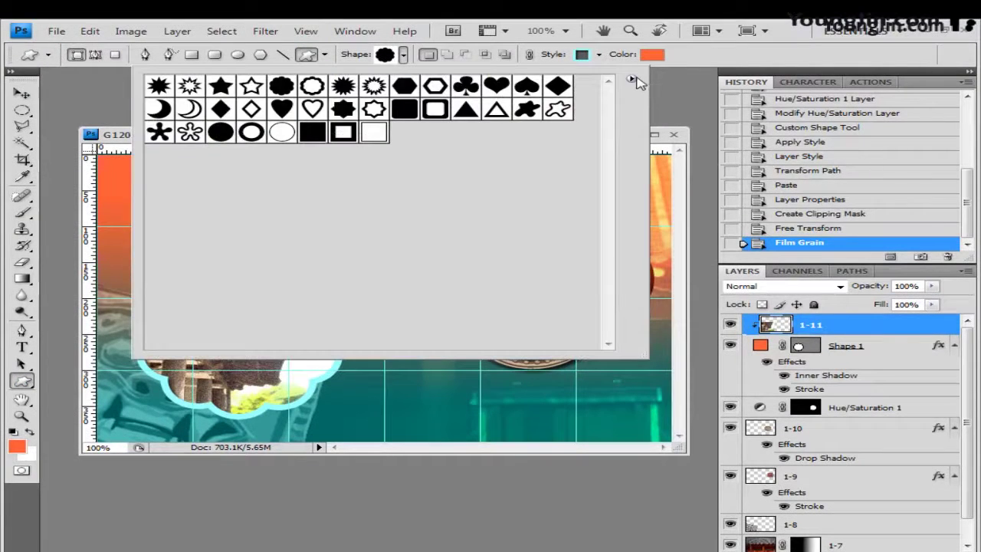
click(631, 79)
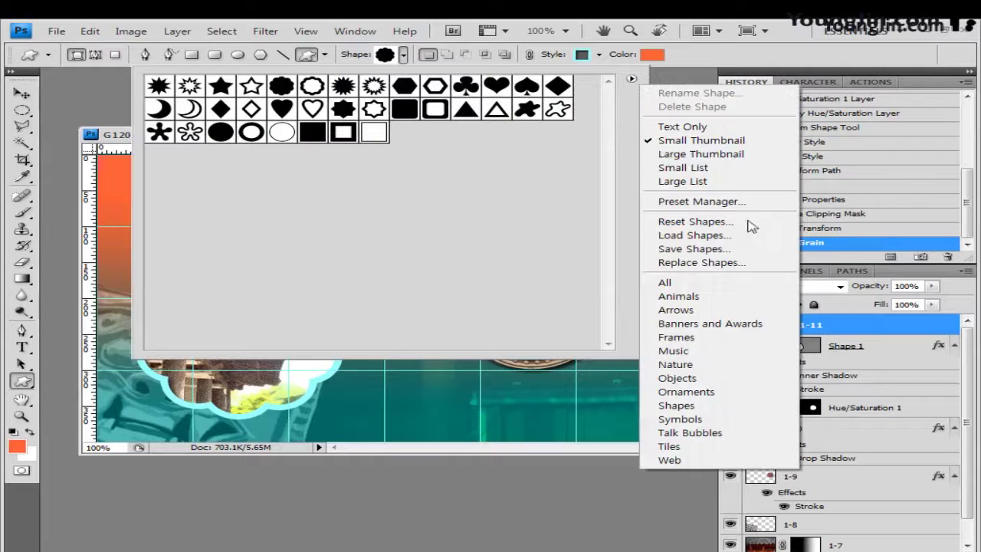
click(701, 392)
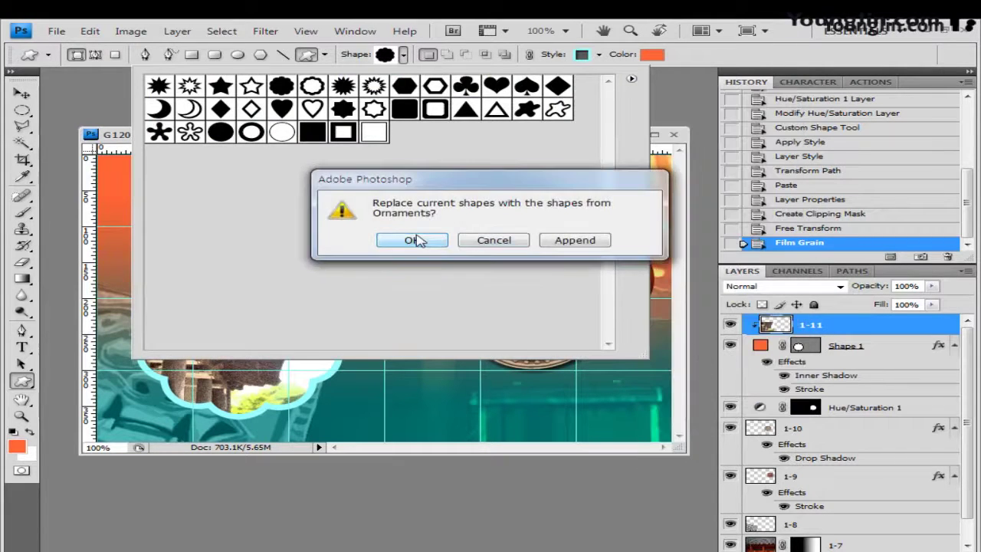
click(412, 239)
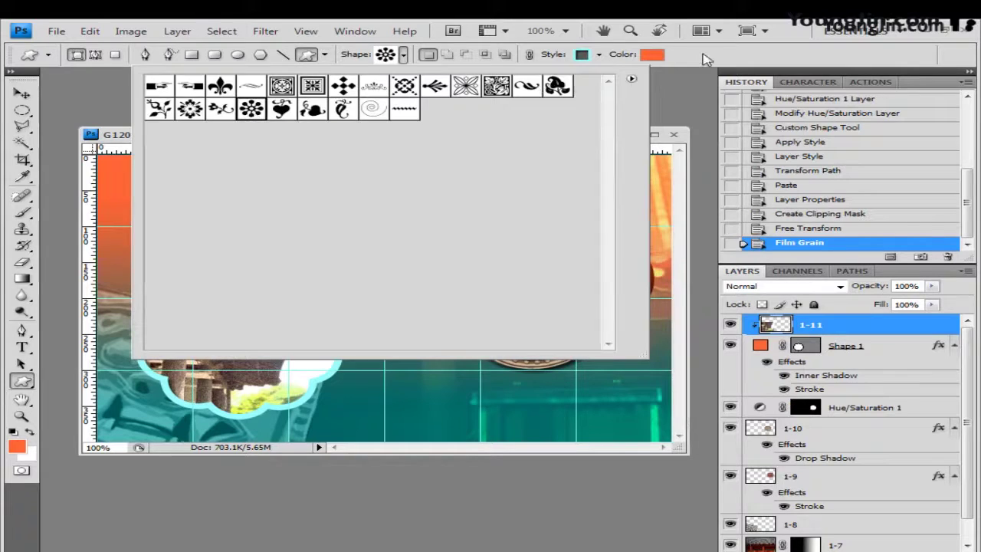
double_click(251, 112)
drag(591, 360, 649, 426)
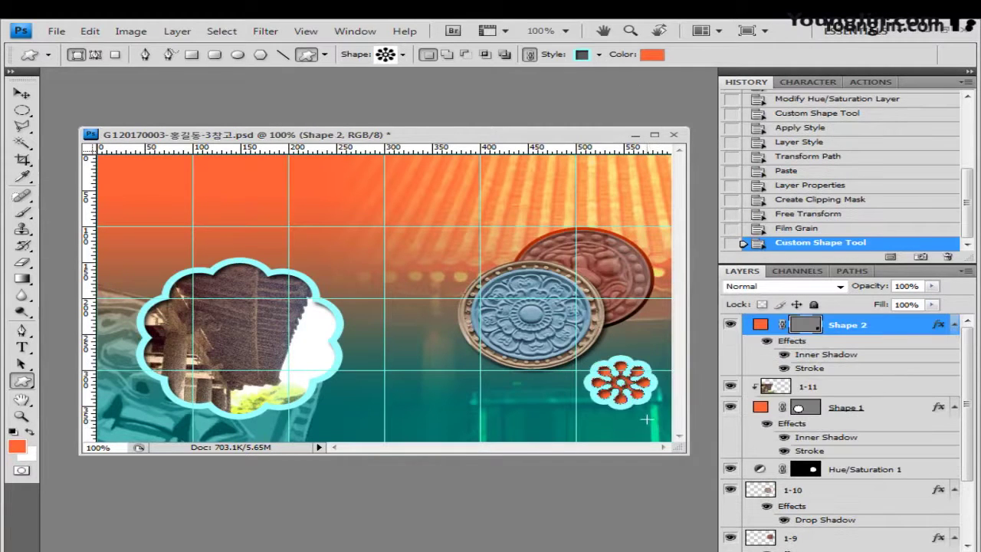
Remove the ornament's style, fill it teal 339999, and enlarge it to 136.8%
click(599, 55)
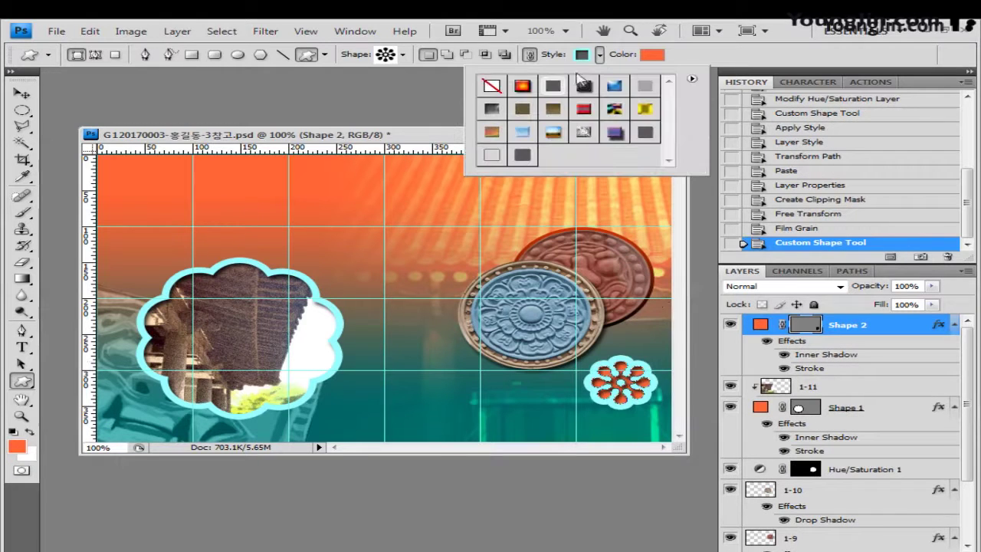
click(492, 86)
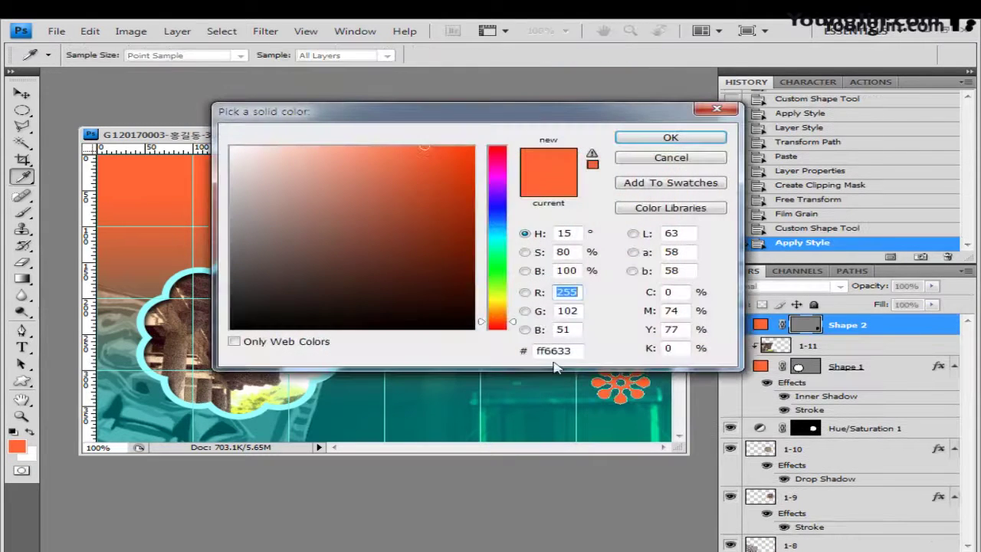
double_click(575, 350)
text(339999)
click(712, 143)
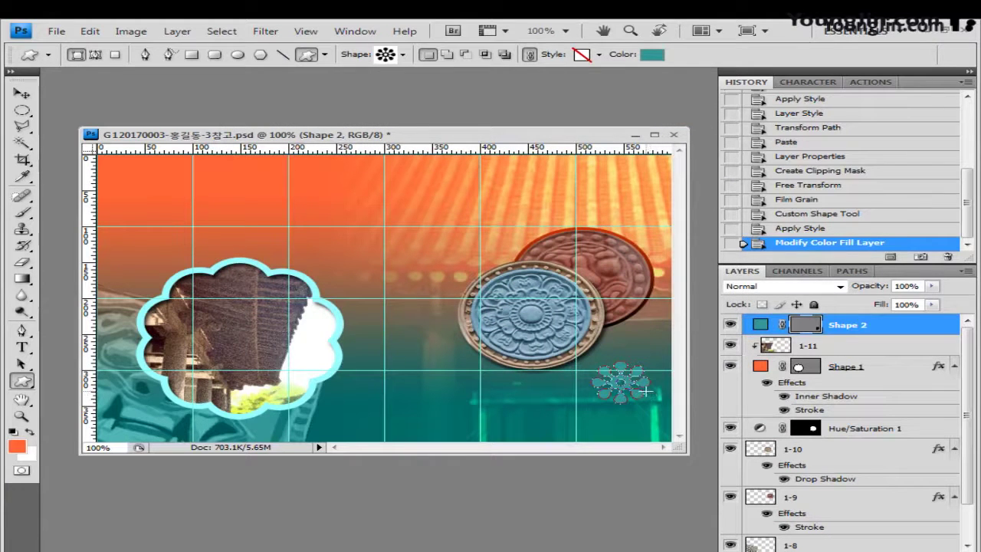
key(ctrl+t)
key(Return)
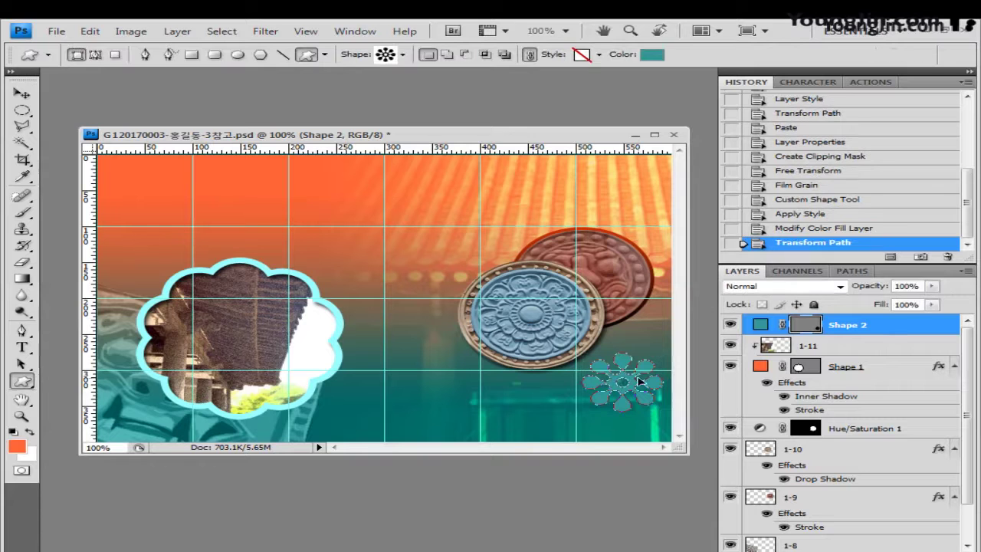
Give Shape 2 an Outer Bevel Bevel and Emboss plus a Drop Shadow
double_click(897, 329)
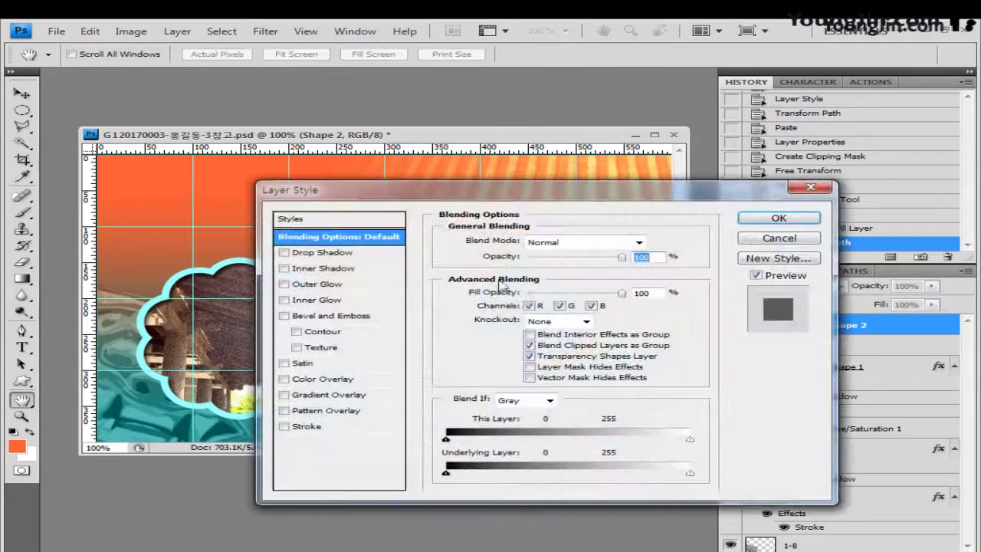
click(326, 317)
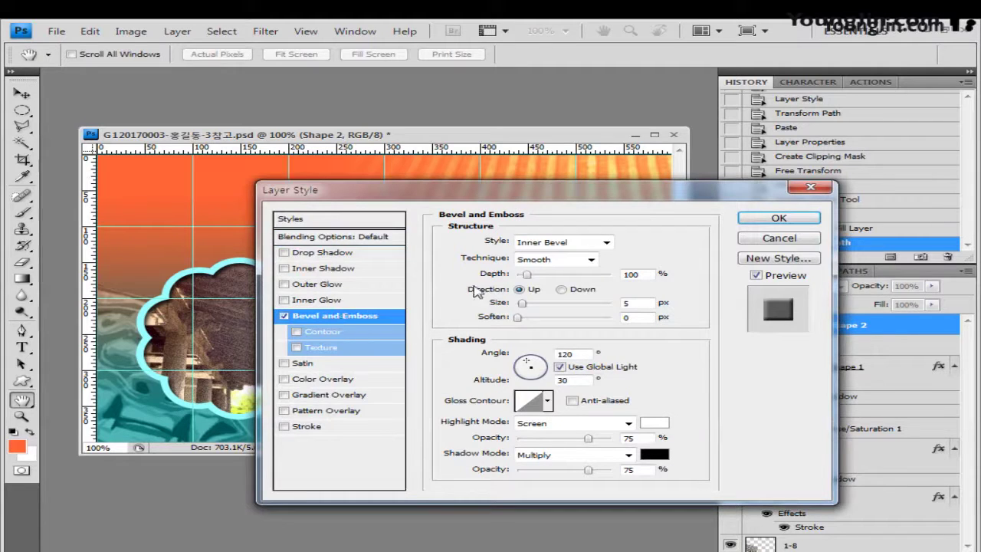
click(608, 244)
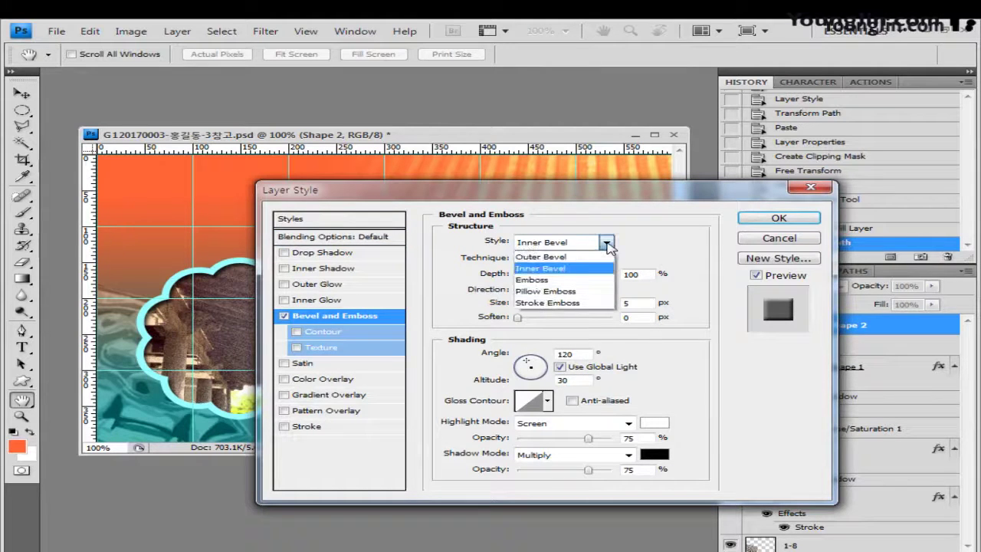
click(582, 259)
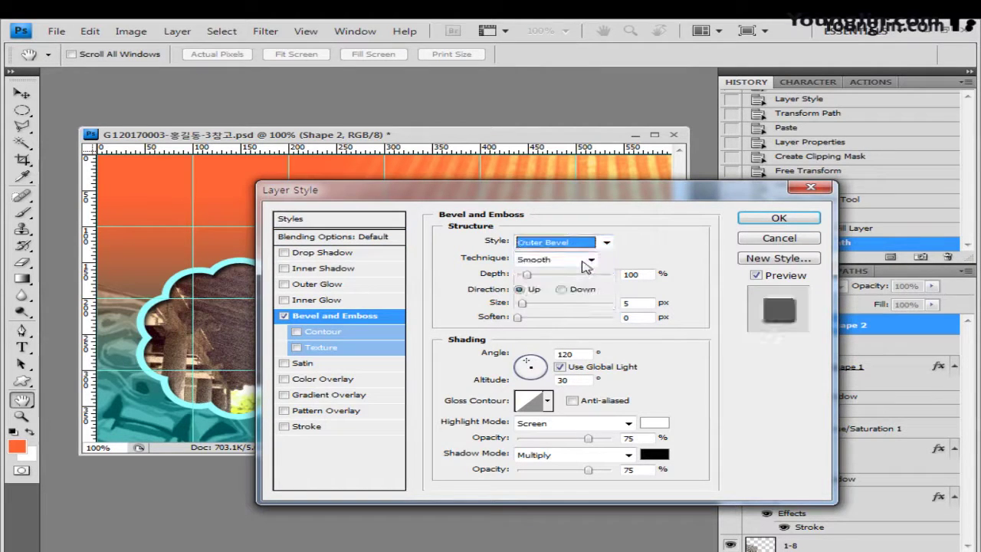
click(336, 254)
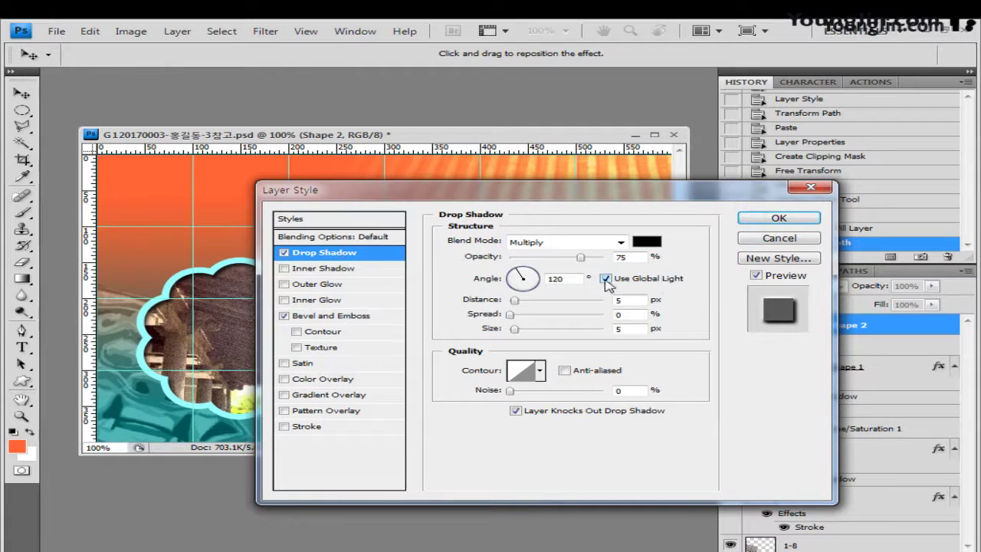
click(778, 219)
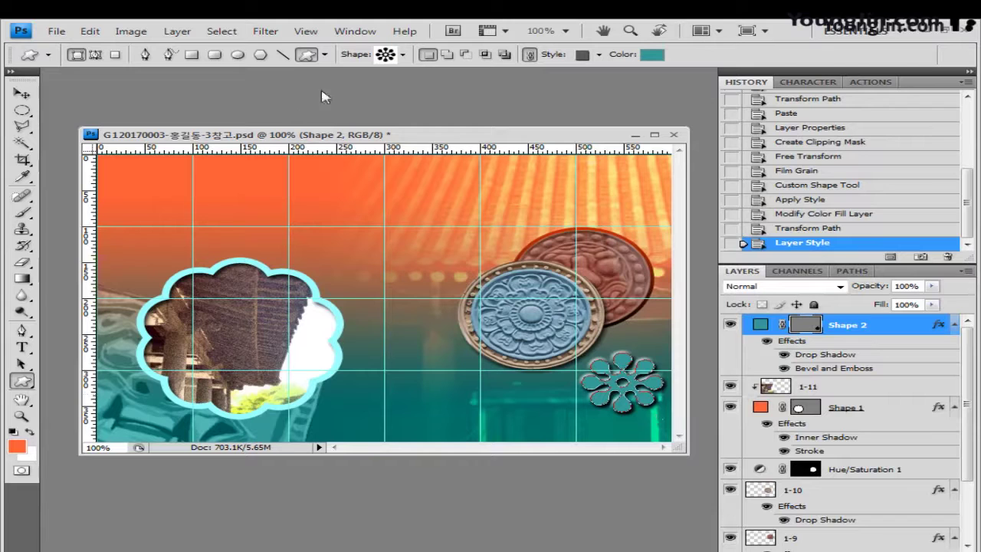
Draw the ornate X custom shape across the upper right of the composite
click(404, 56)
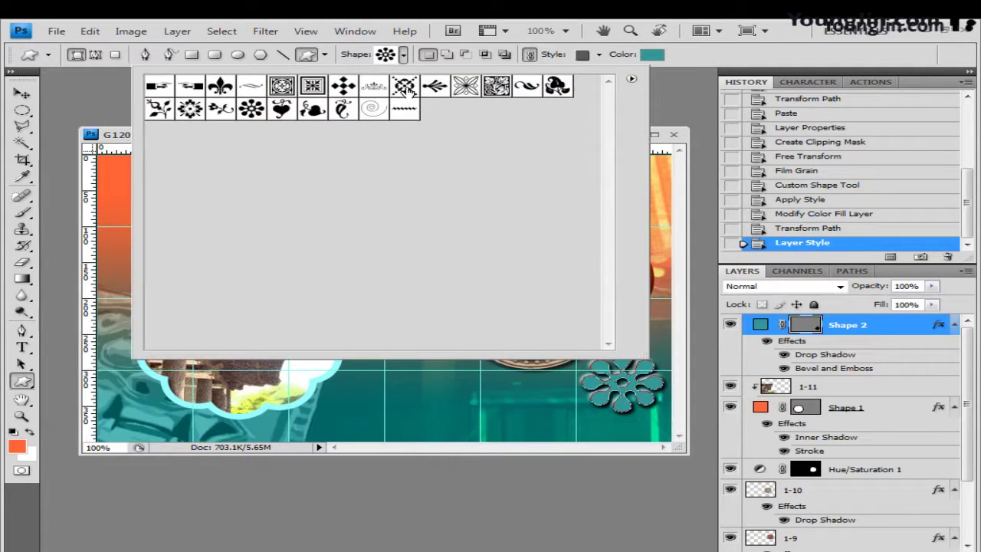
click(407, 88)
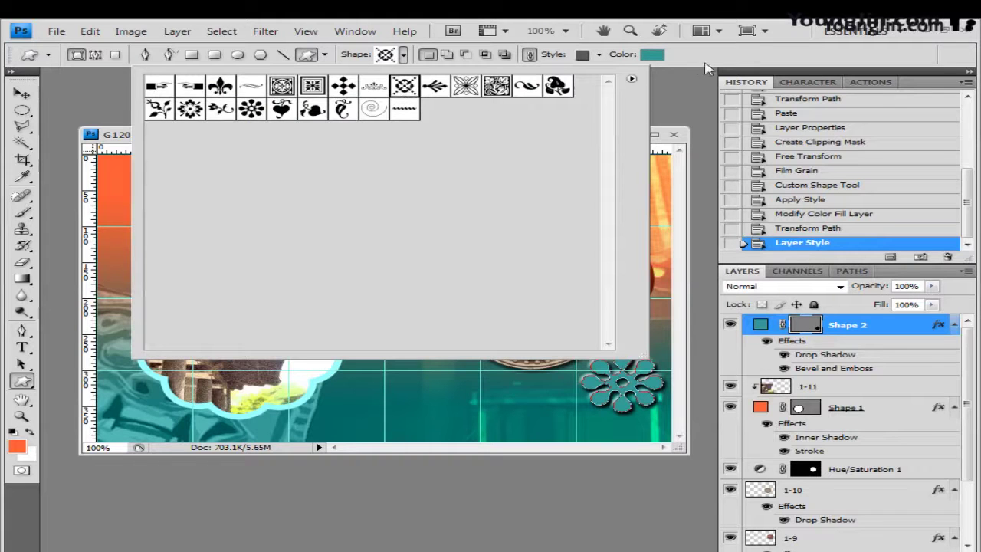
click(711, 66)
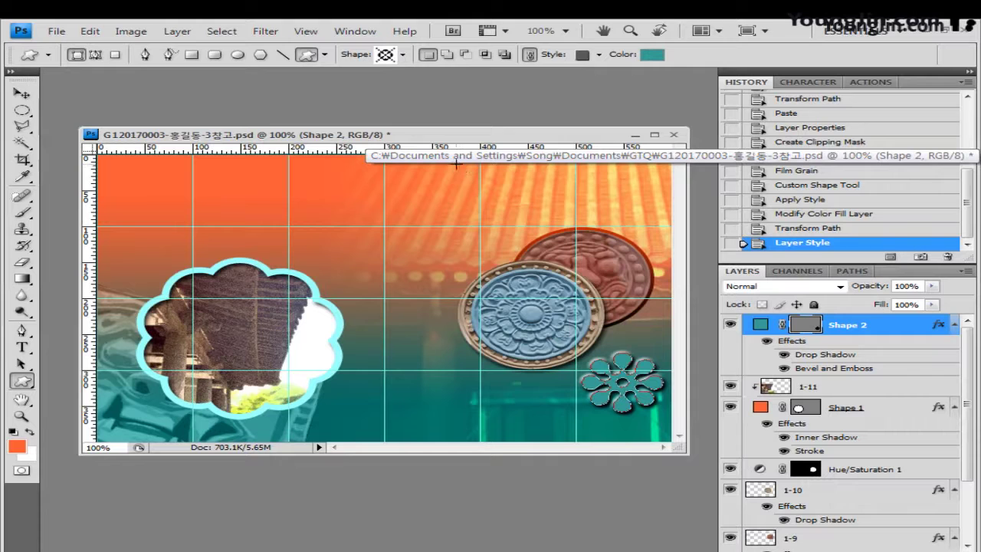
drag(456, 164, 623, 299)
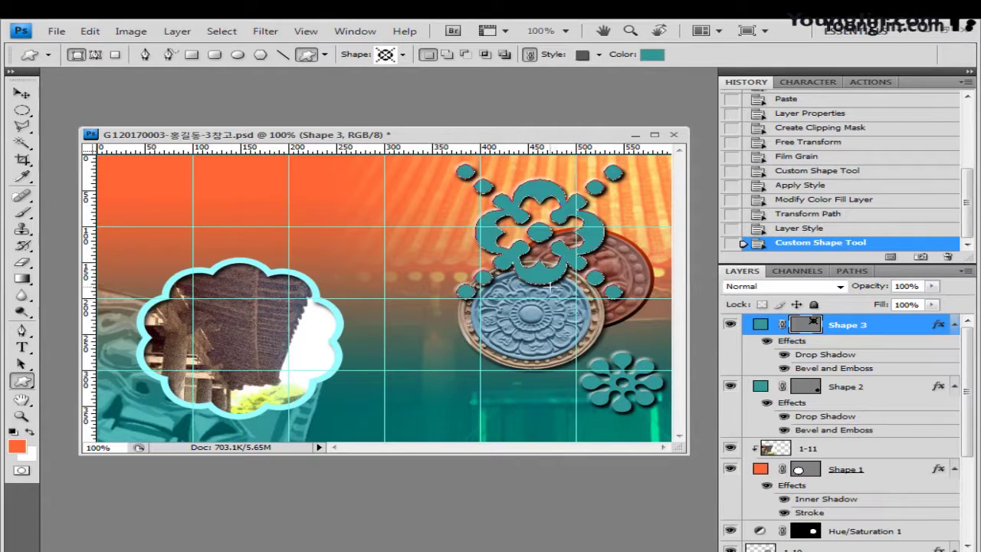
Set the ornament's style to No Style and its fill colour to ffcc66
click(600, 54)
click(491, 86)
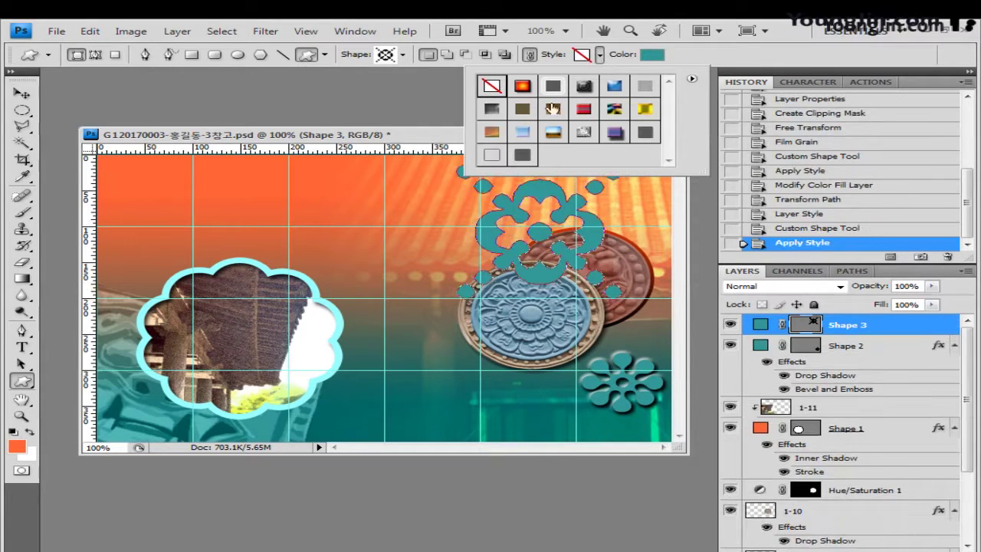
click(650, 55)
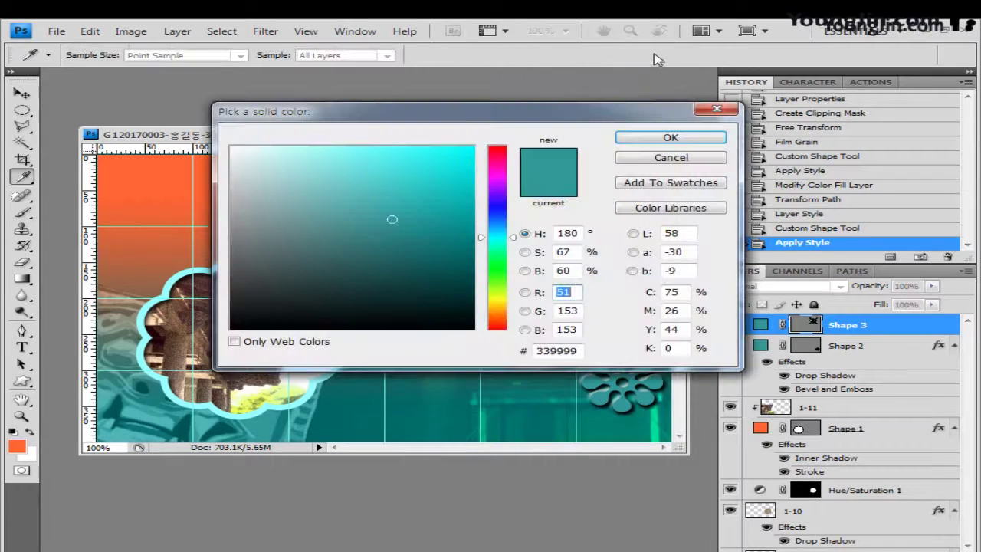
double_click(578, 350)
text(ffcc66)
click(671, 137)
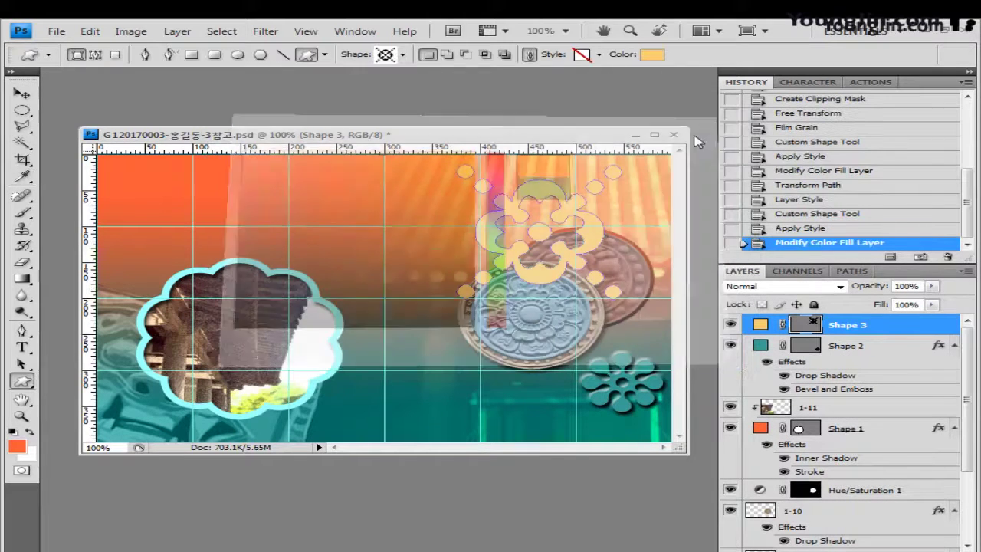
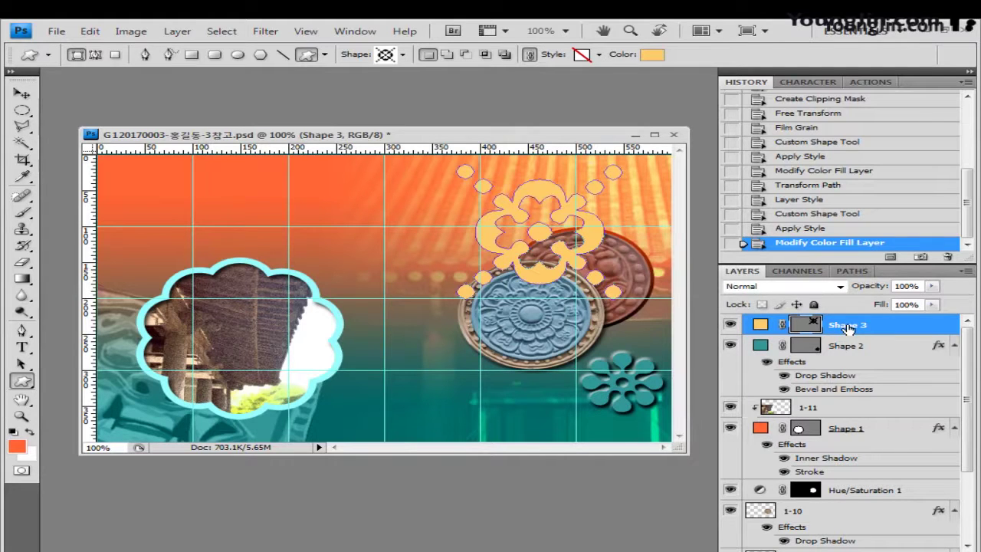
Move the yellow flower layer (Shape 3) below the medallion layers
drag(847, 330, 839, 497)
scroll(843, 491, down, 3)
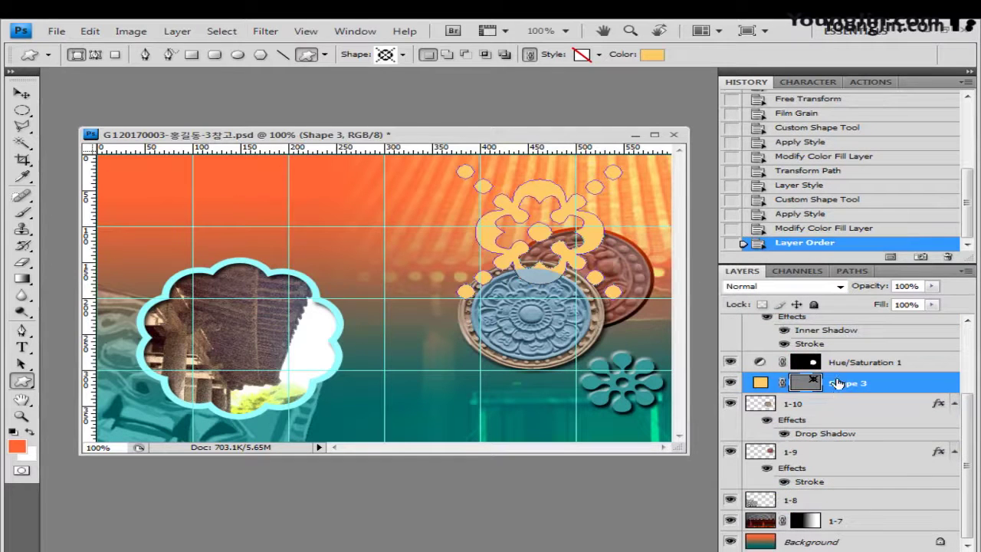
drag(837, 383, 817, 490)
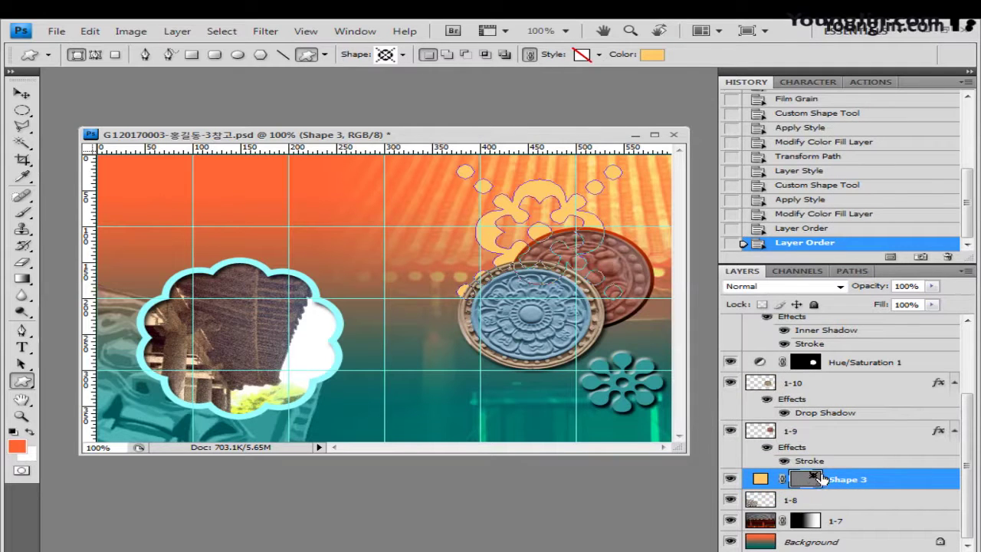
Scale the yellow flower ornament up to about 200%
key(ctrl+t)
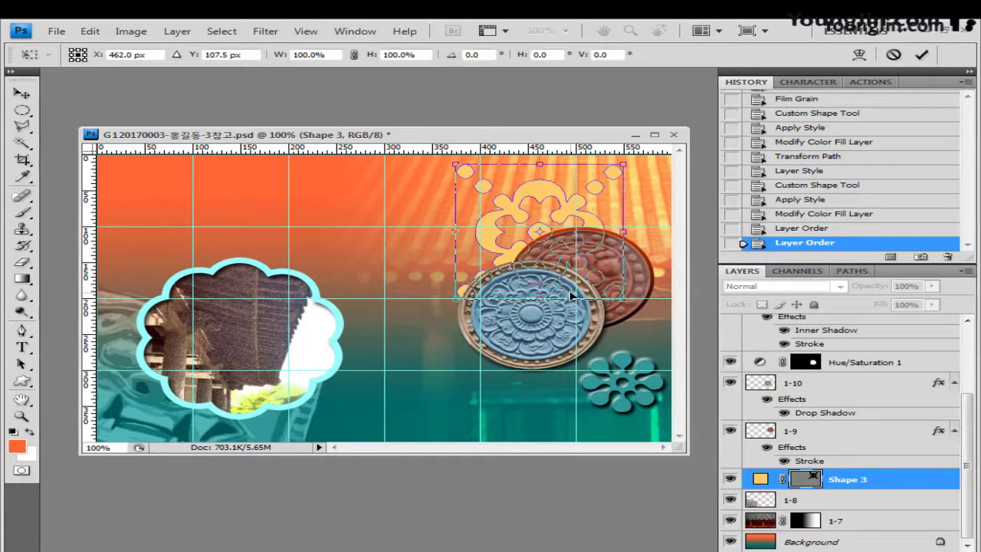
drag(571, 295, 545, 317)
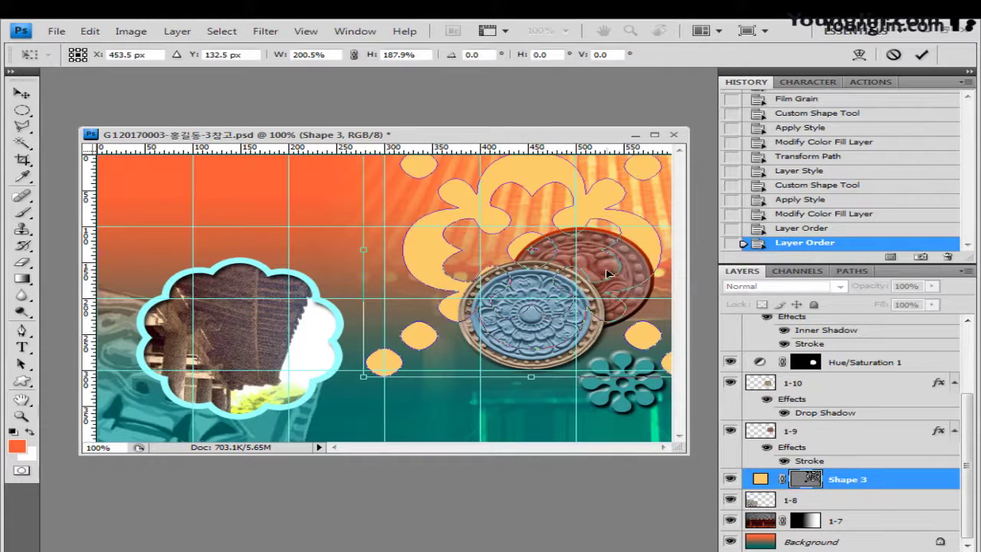
key(Return)
Set the flower layer's opacity to 60%
key(Return)
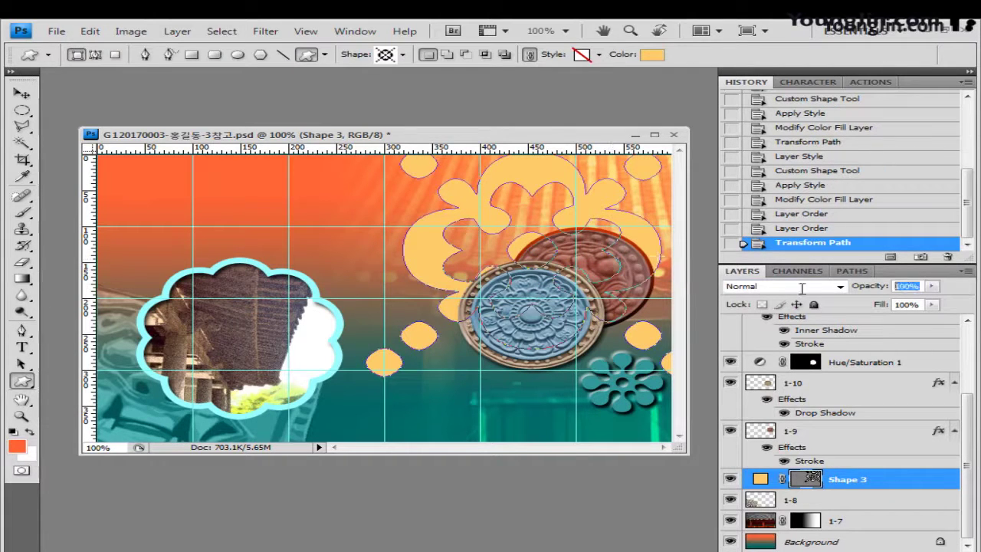
text(60)
key(Return)
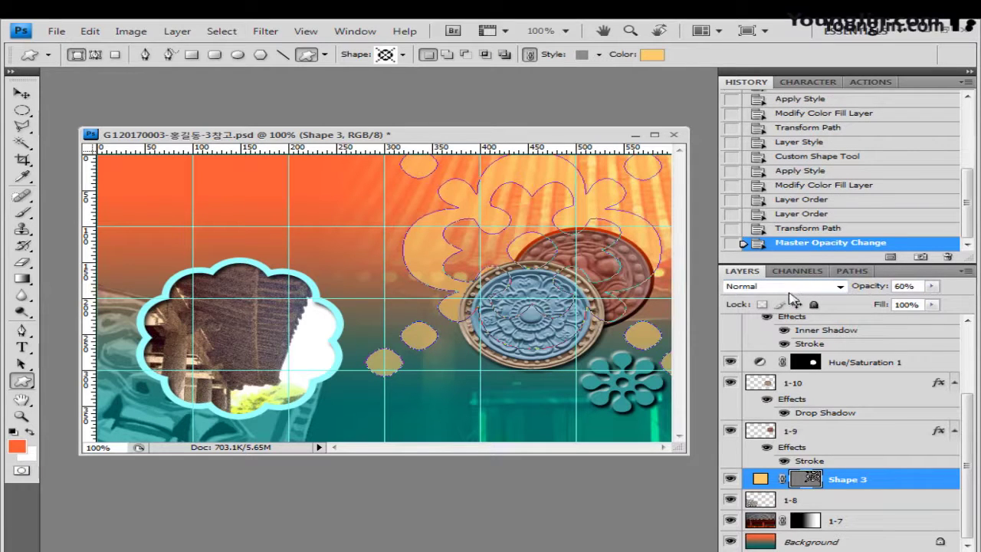
click(22, 349)
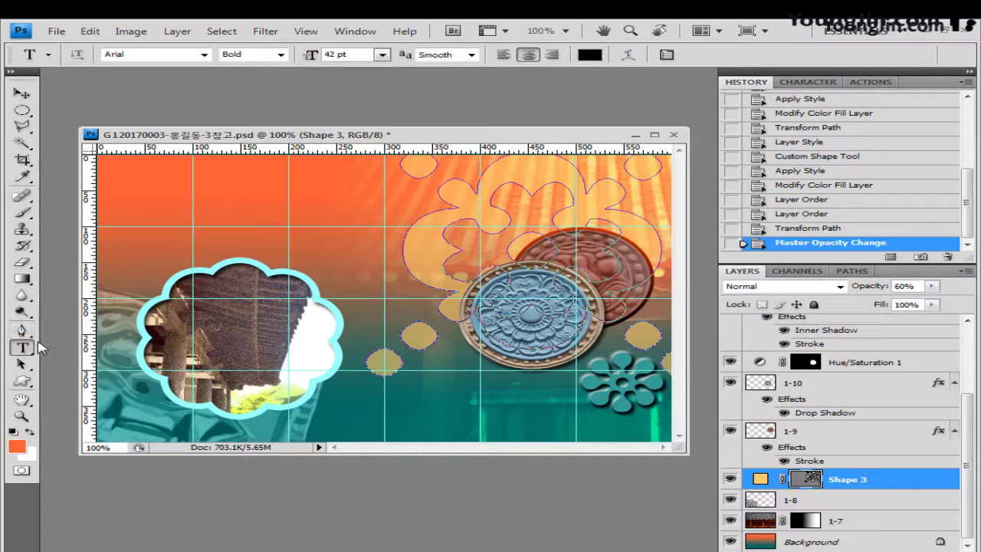
Set the type options to the 굴림 font at 120 pt
click(142, 55)
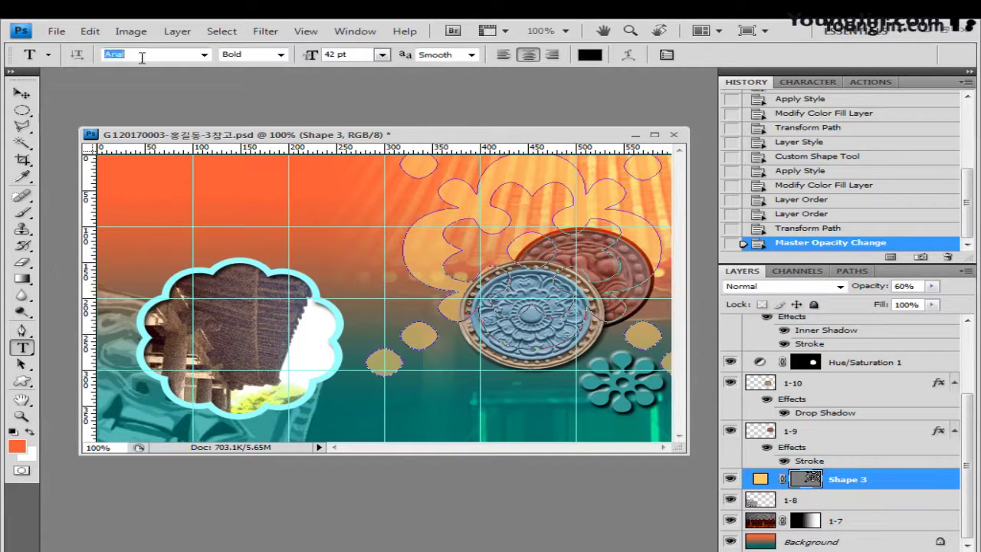
text(굴림)
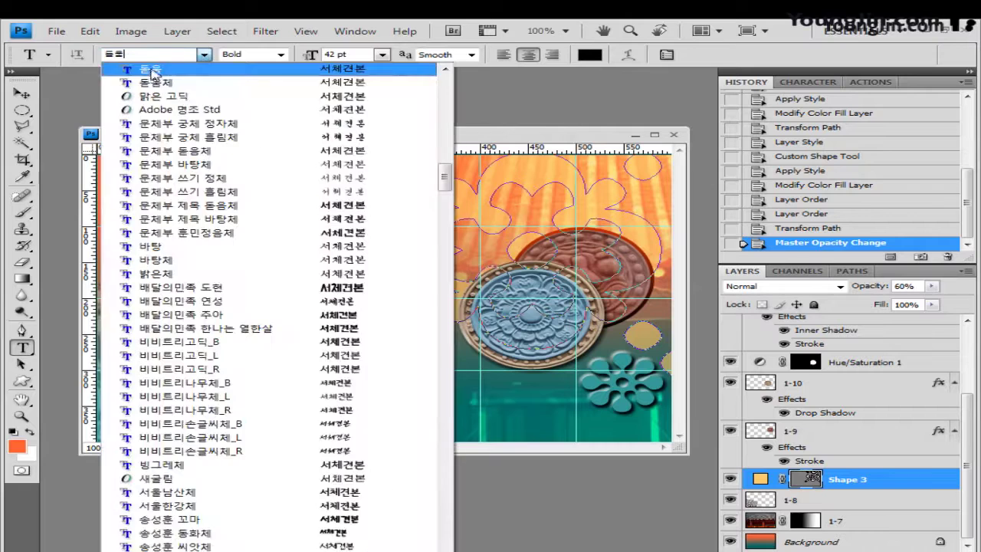
click(175, 77)
click(329, 55)
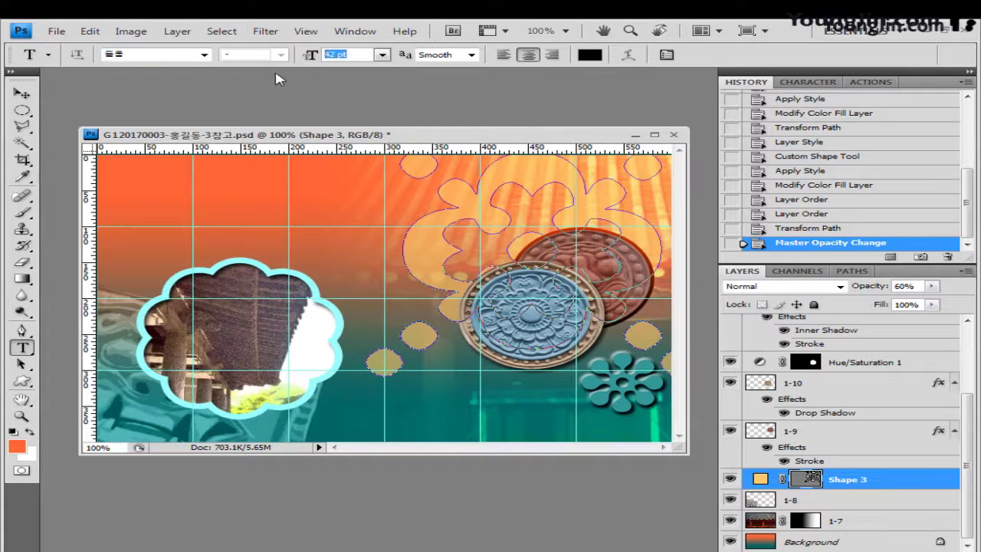
text(120)
Type 와 right of the photo frame and move its layer to the top
click(346, 393)
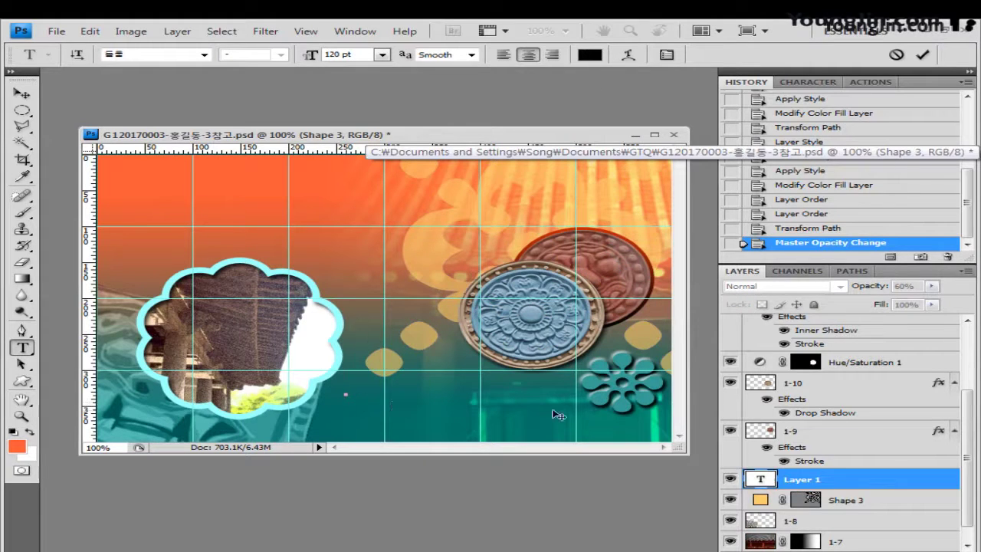
text(ㅇ)
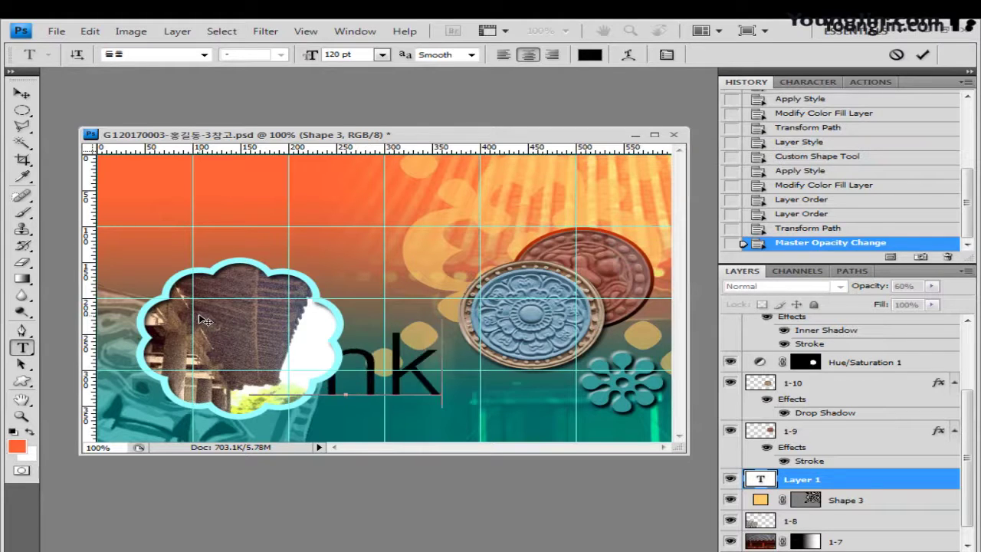
text(ㅏ)
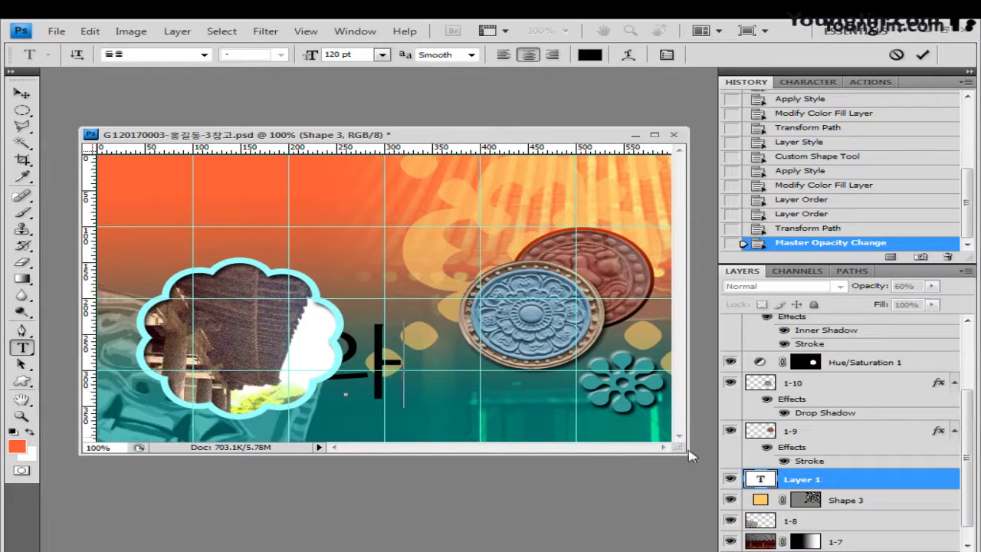
drag(839, 480, 820, 311)
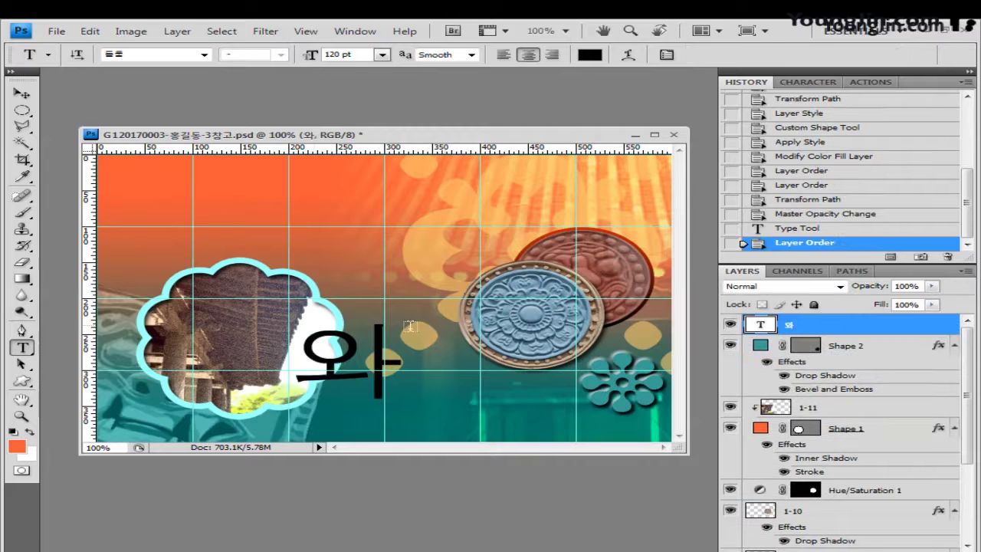
Convert the 와 character into the Hanja 瓦
click(311, 363)
drag(312, 364, 398, 387)
click(398, 387)
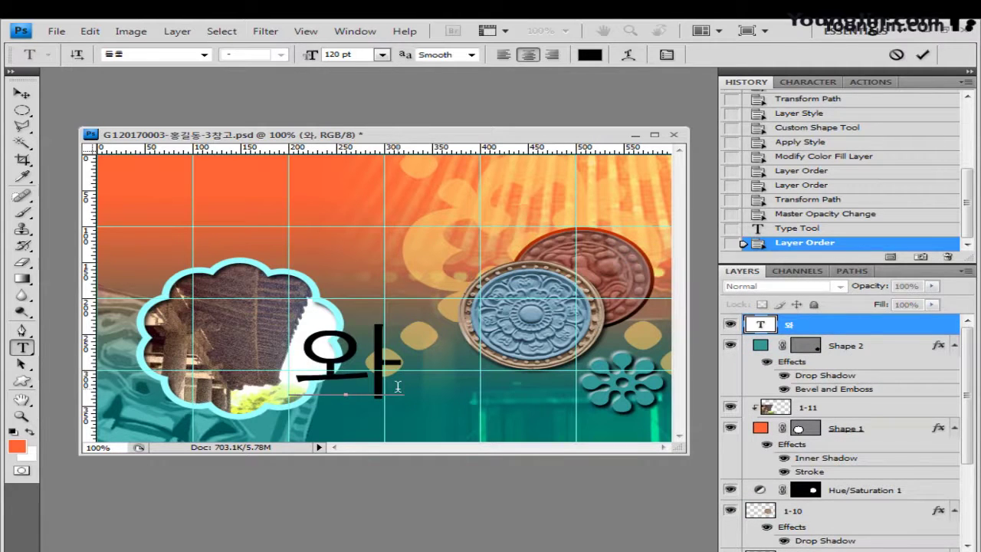
key(Hangul_Hanja)
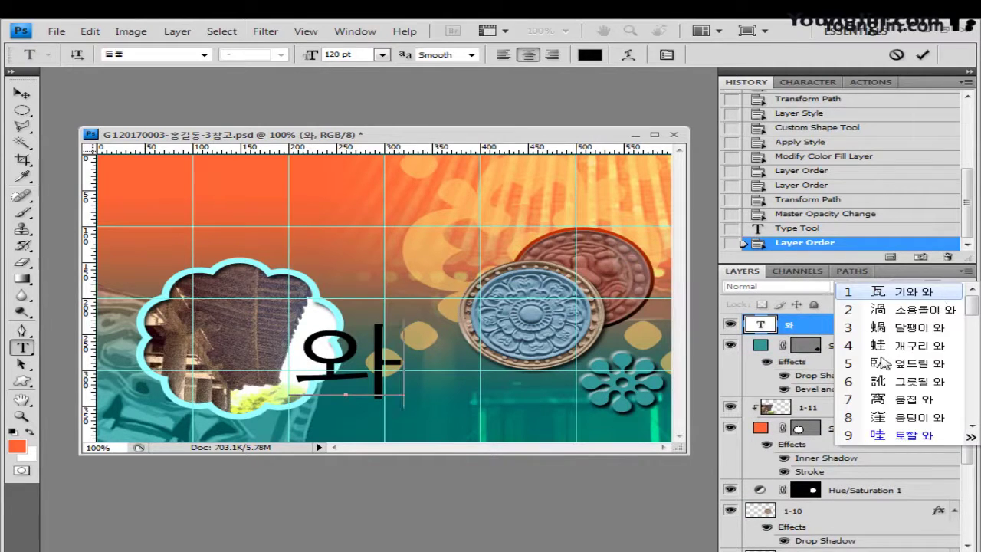
click(904, 297)
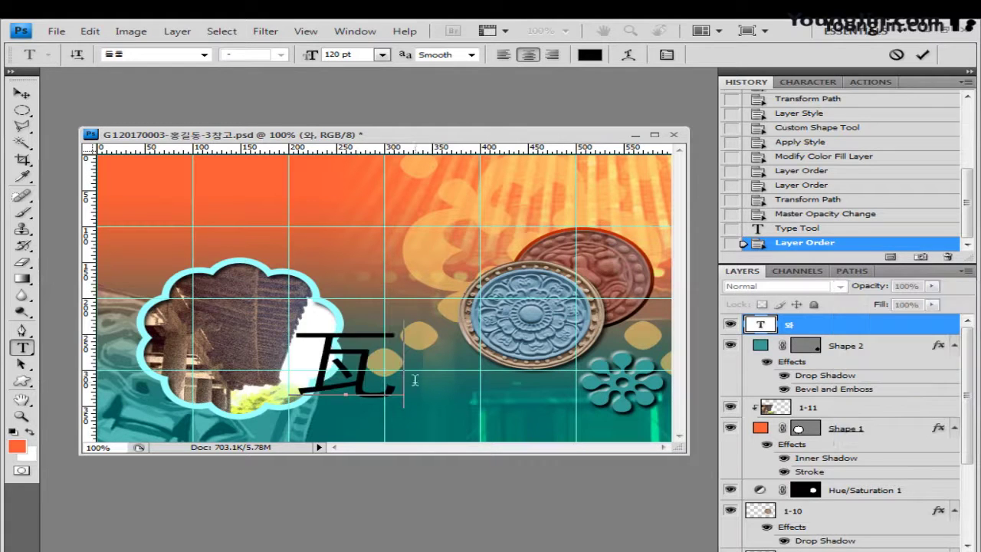
Warp the 瓦 character with the Shell Lower style at bend 60 and commit it
click(627, 55)
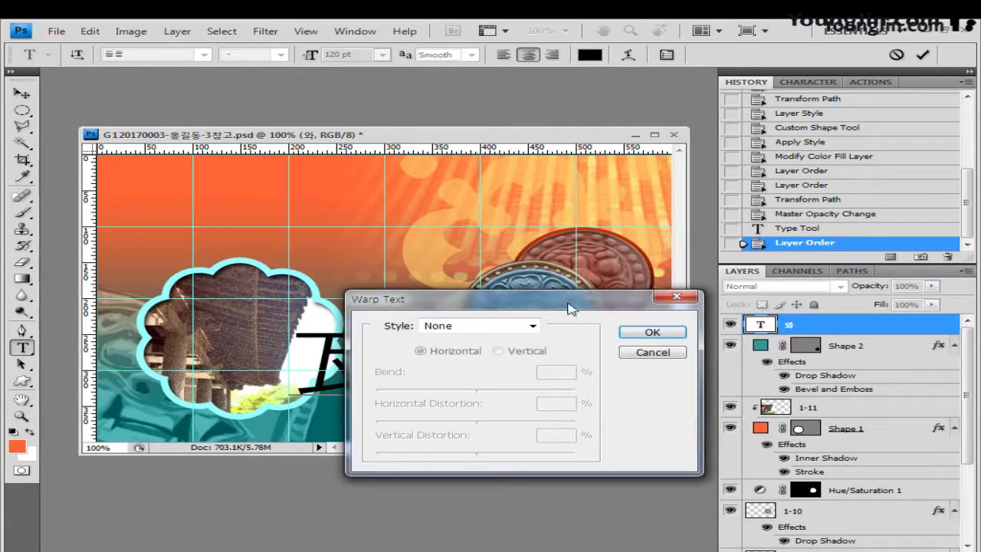
drag(569, 307, 699, 184)
click(589, 217)
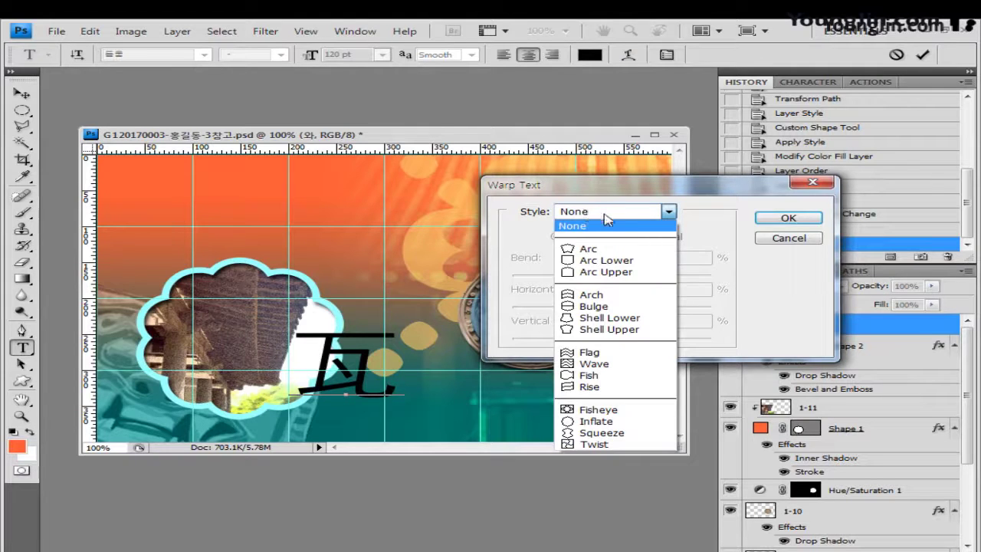
click(618, 318)
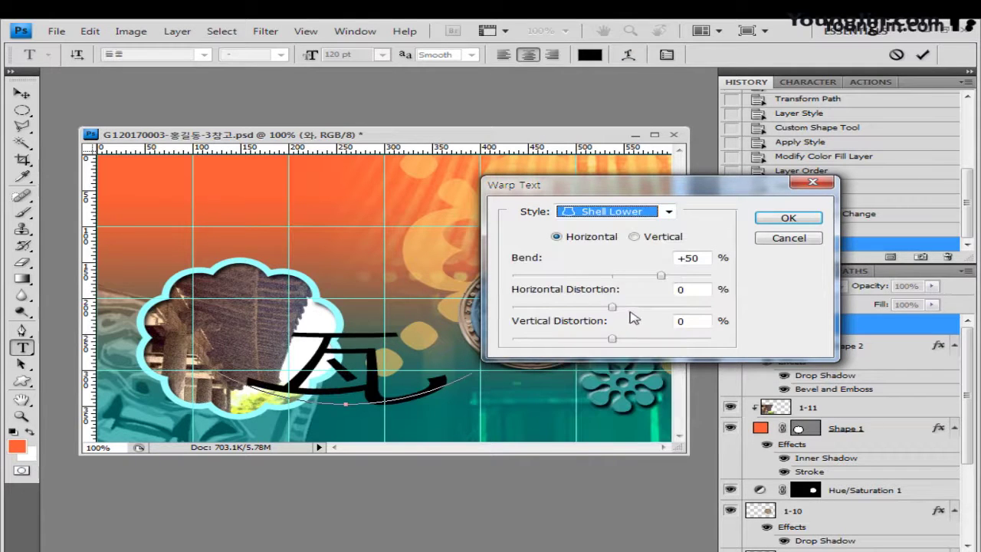
click(694, 258)
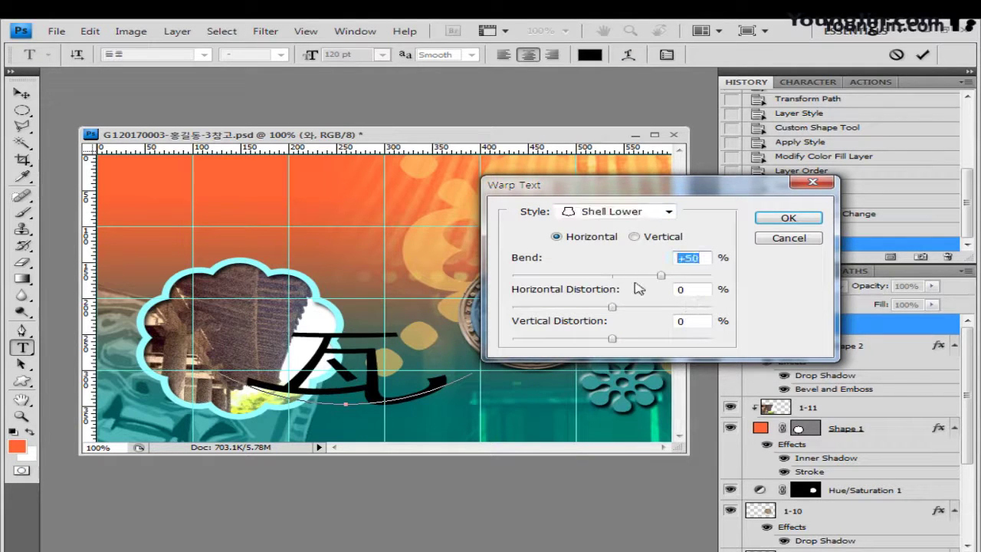
text(60)
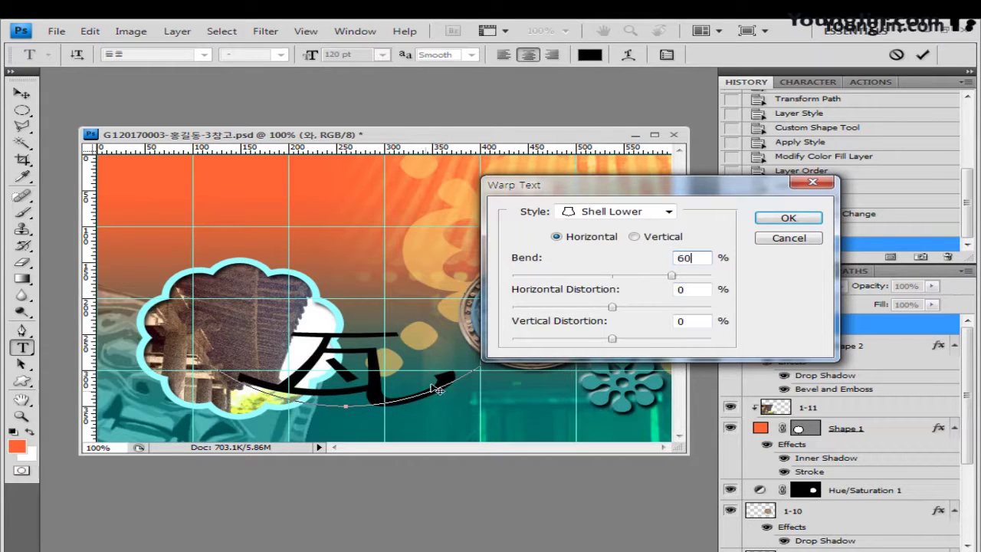
click(789, 219)
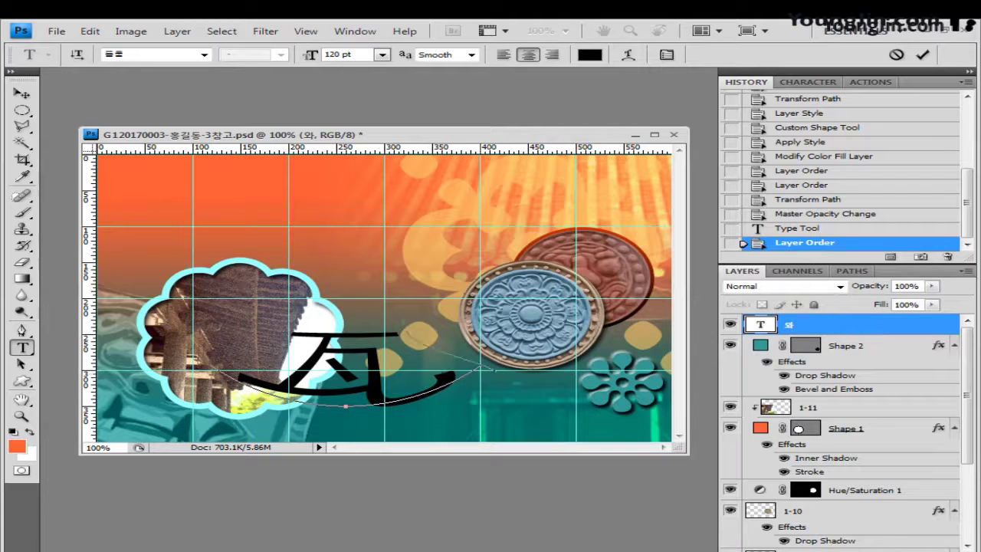
key(ctrl+Return)
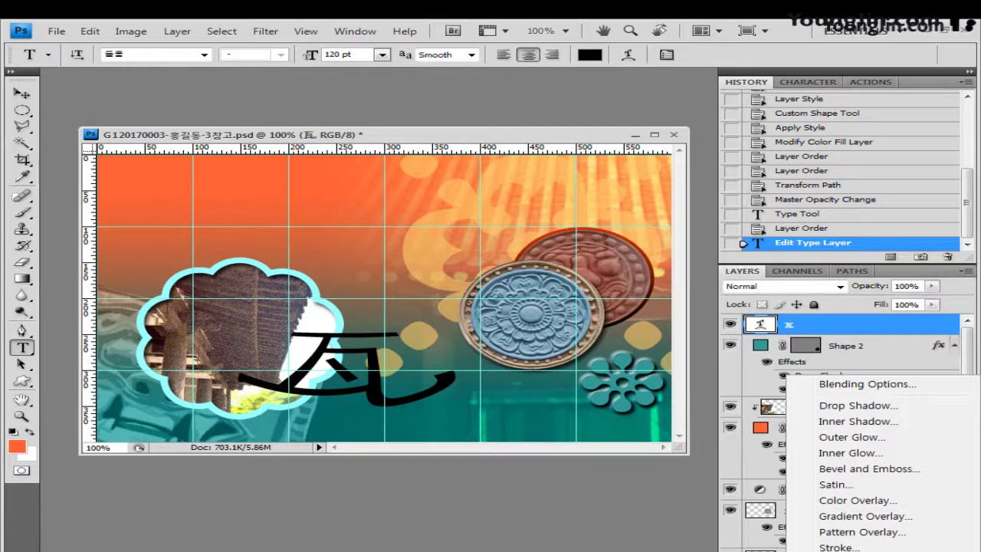
Add a gradient overlay to 瓦 running from teal 006666 to light blue 6699cc
click(856, 518)
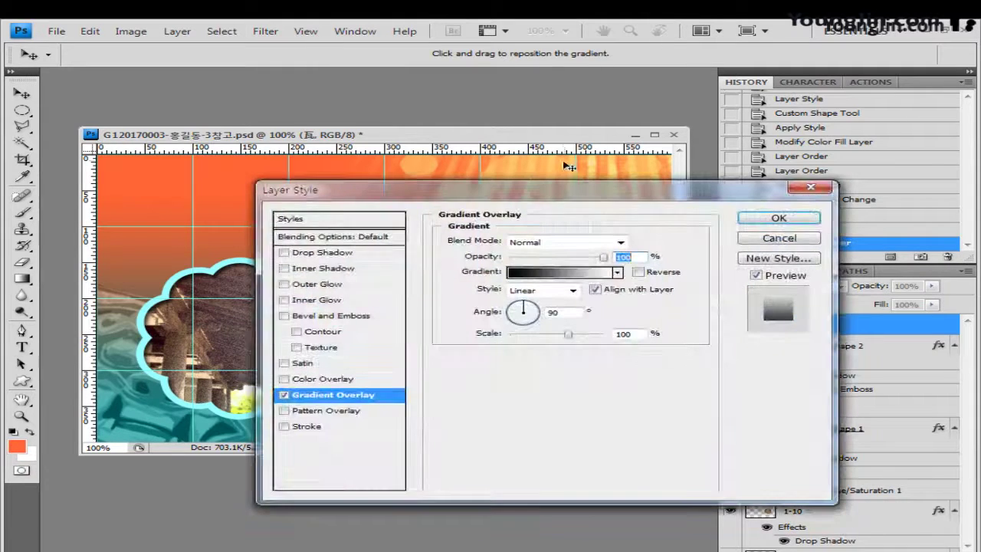
click(565, 273)
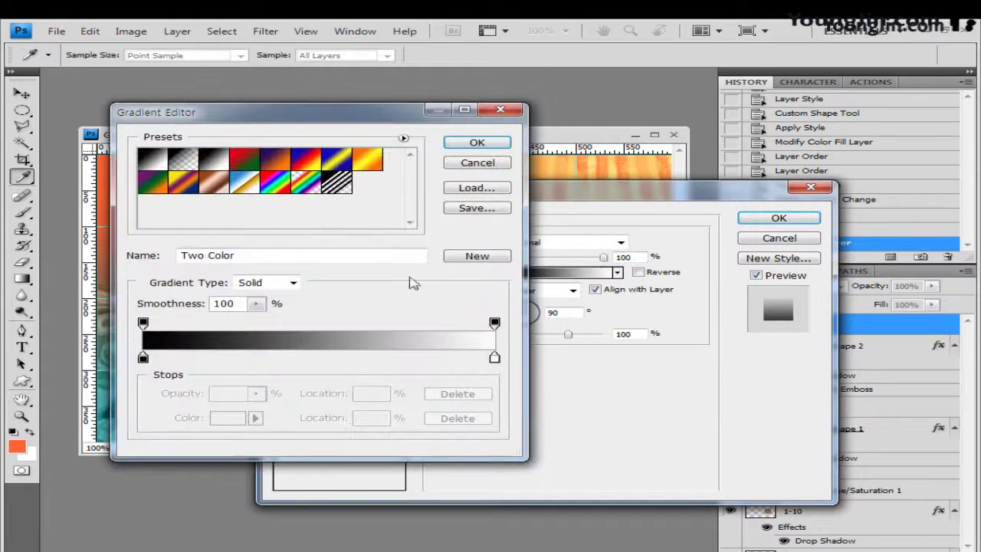
double_click(143, 359)
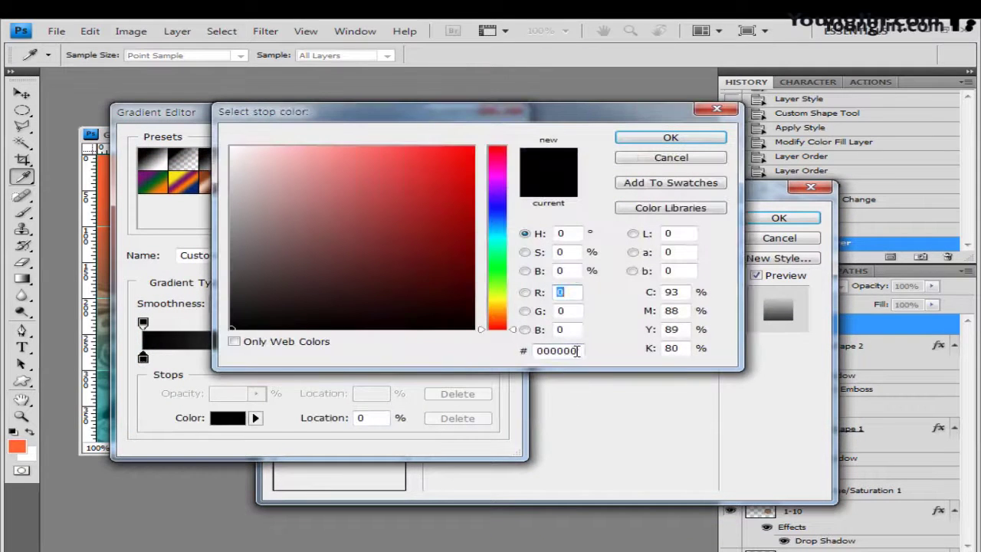
text(006666)
click(684, 141)
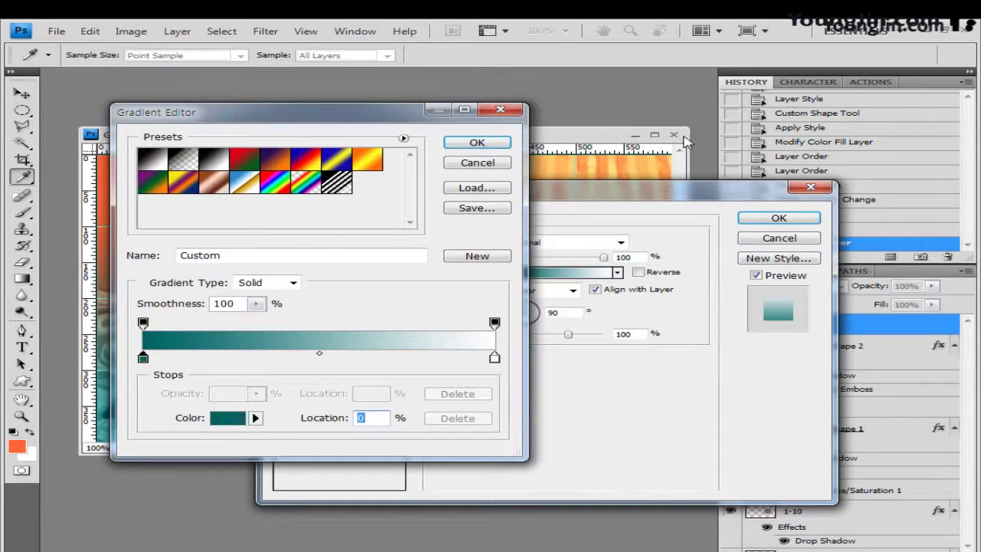
double_click(494, 357)
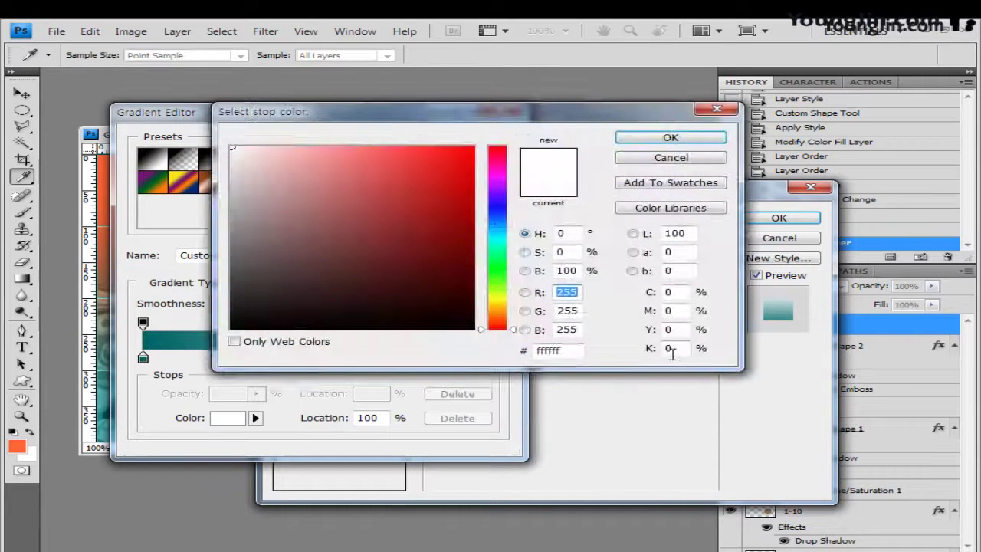
click(571, 351)
text(6699cc)
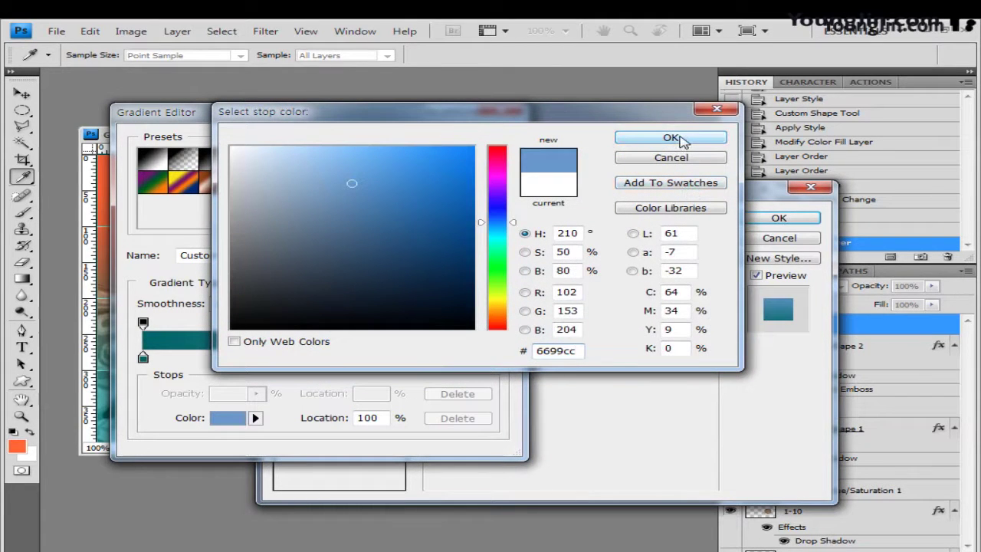
click(682, 140)
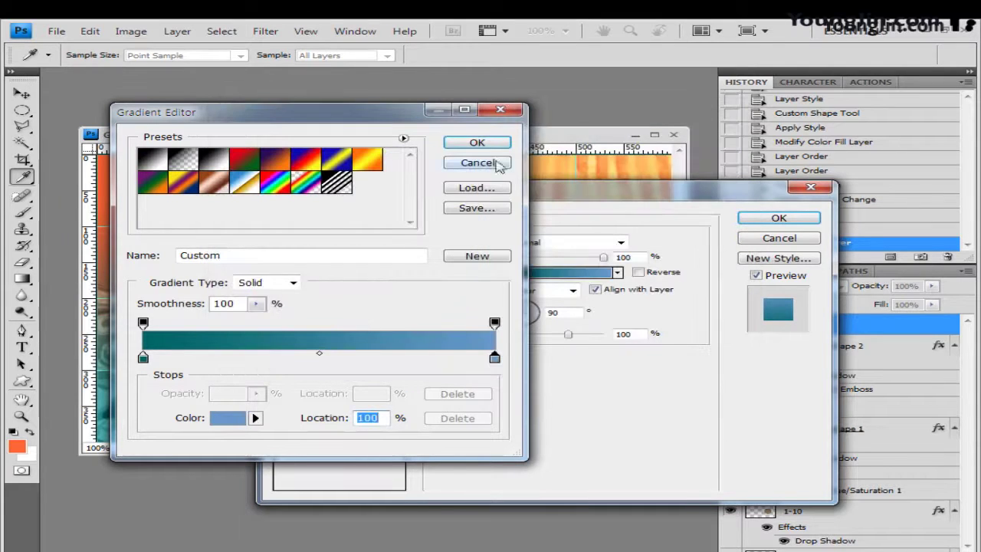
click(477, 143)
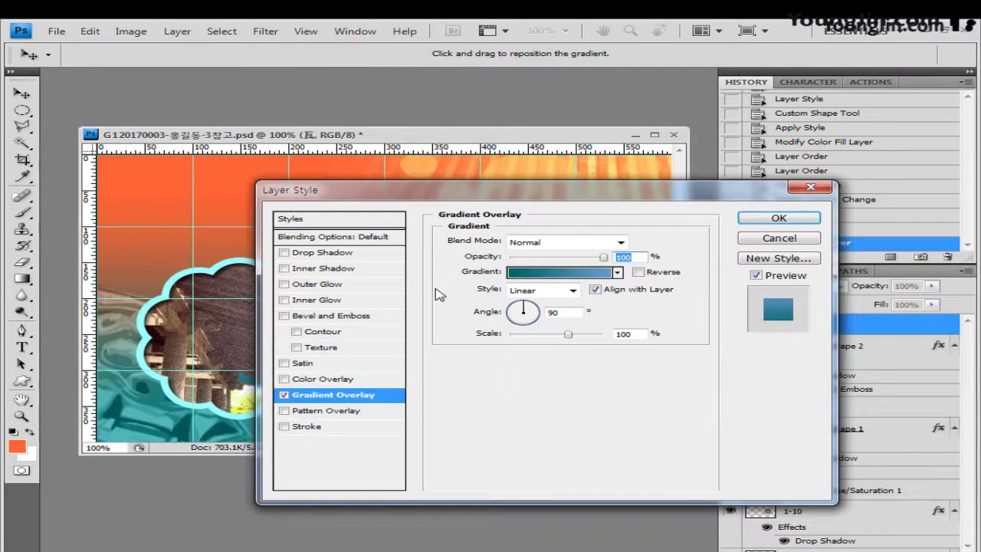
Add an outer glow to 瓦 and apply the layer style
click(316, 285)
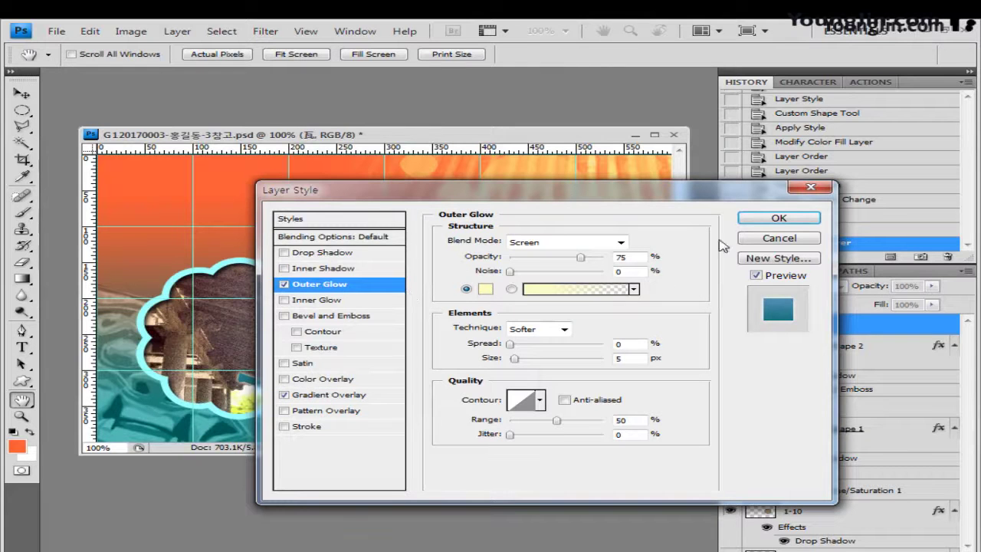
drag(710, 197, 686, 454)
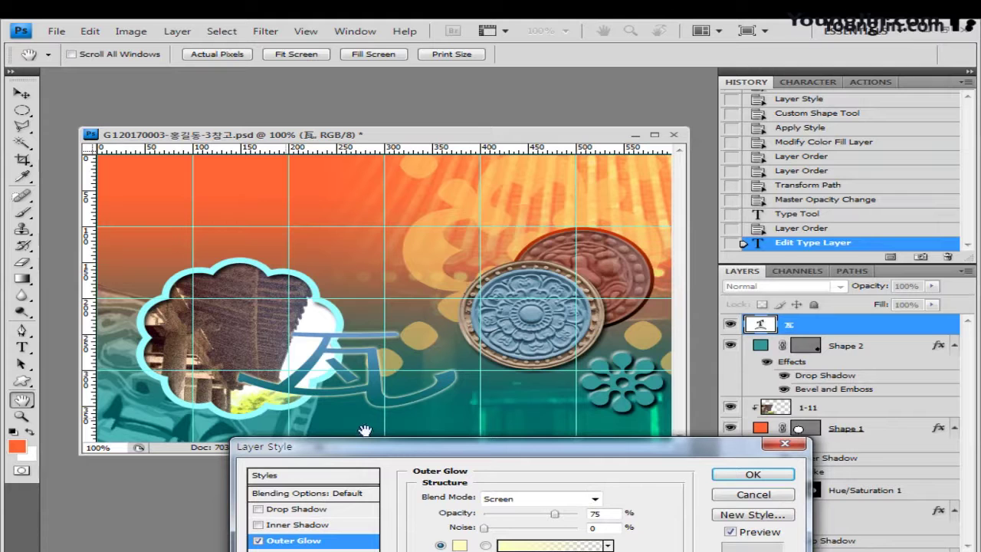
drag(567, 462, 745, 148)
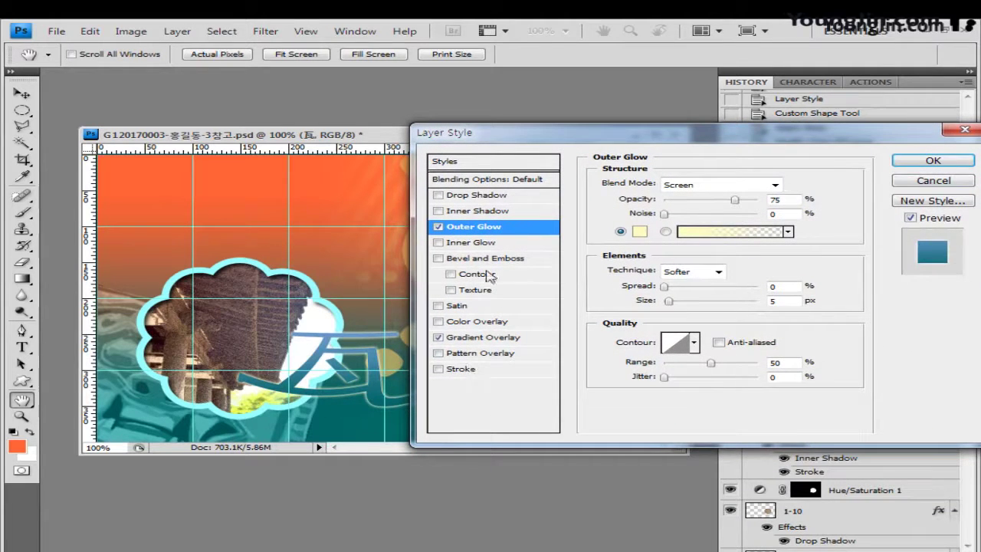
click(493, 344)
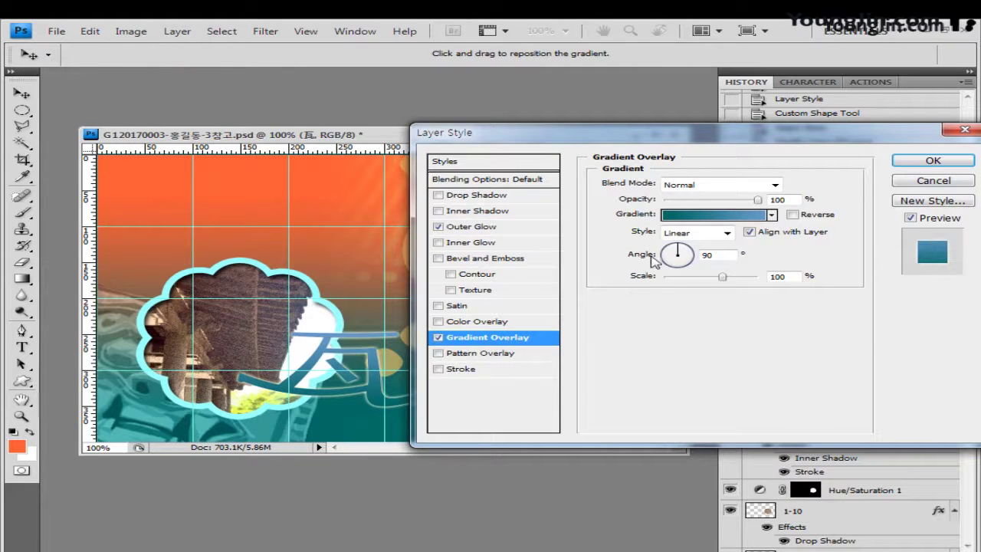
click(933, 161)
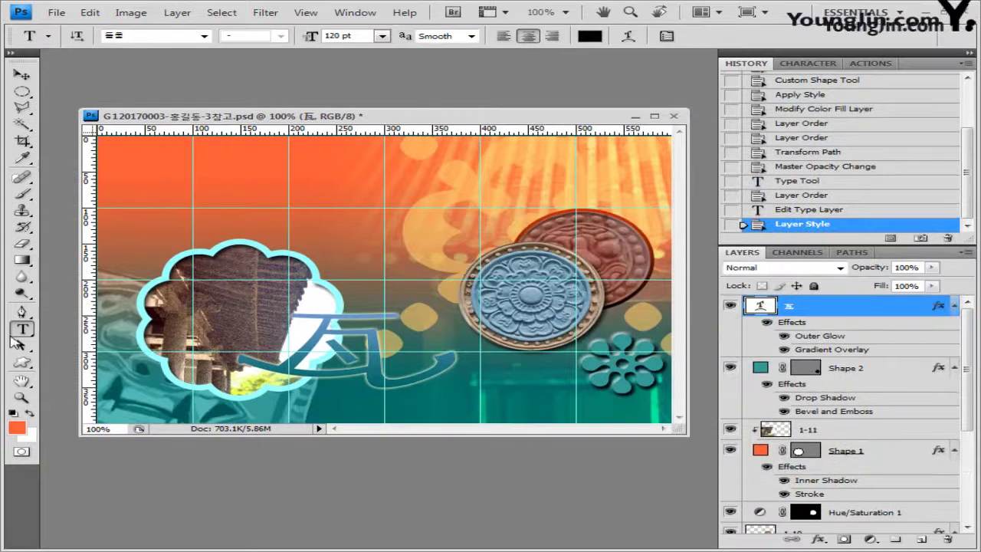
Paste the slogan 한옥의 정취를 즐기세요! near the top at 30 pt and position it
click(140, 197)
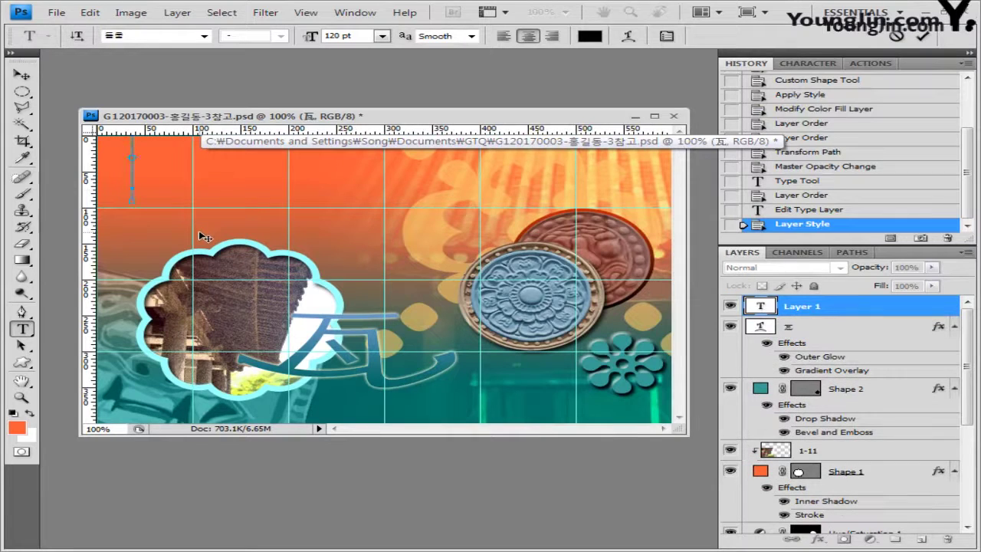
key(ctrl+v)
key(ctrl+a)
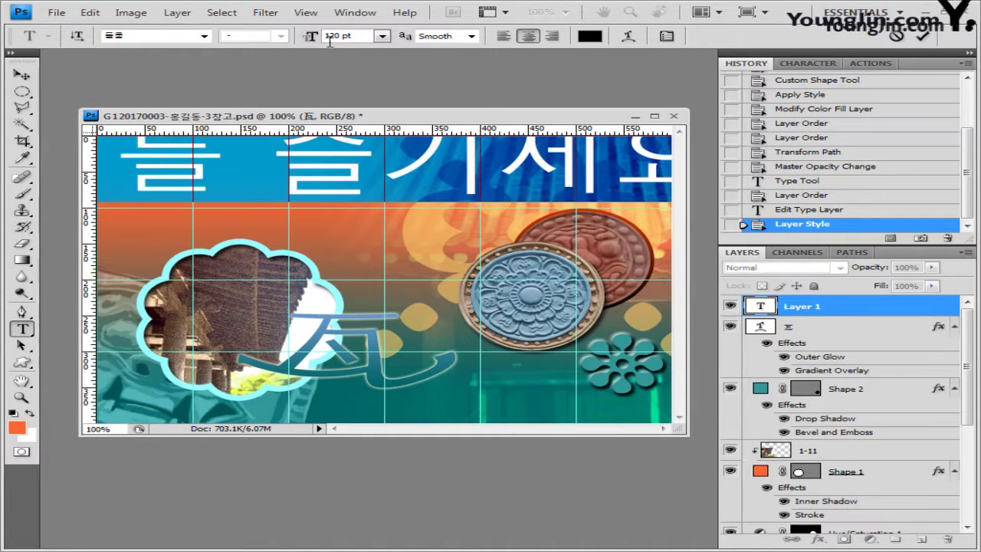
double_click(359, 37)
text(30)
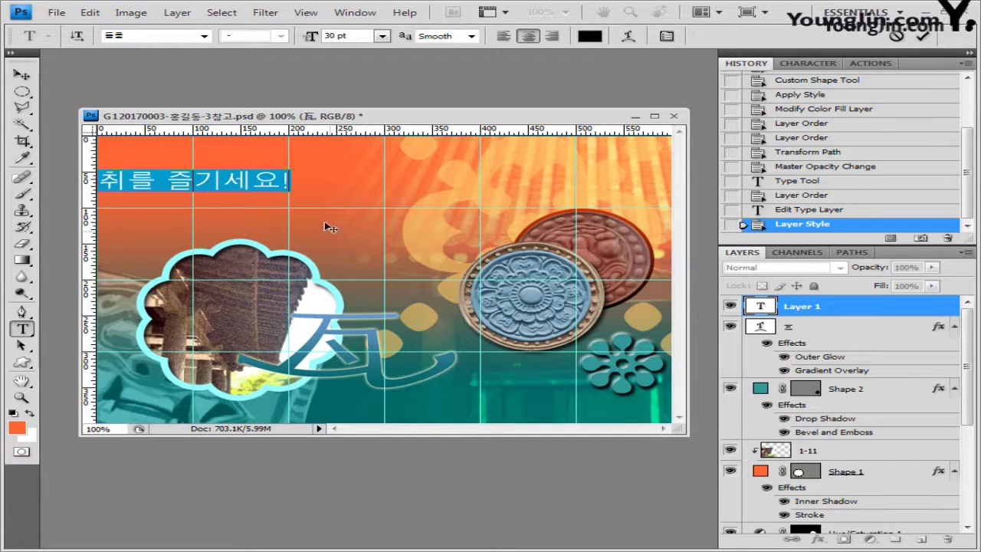
click(589, 36)
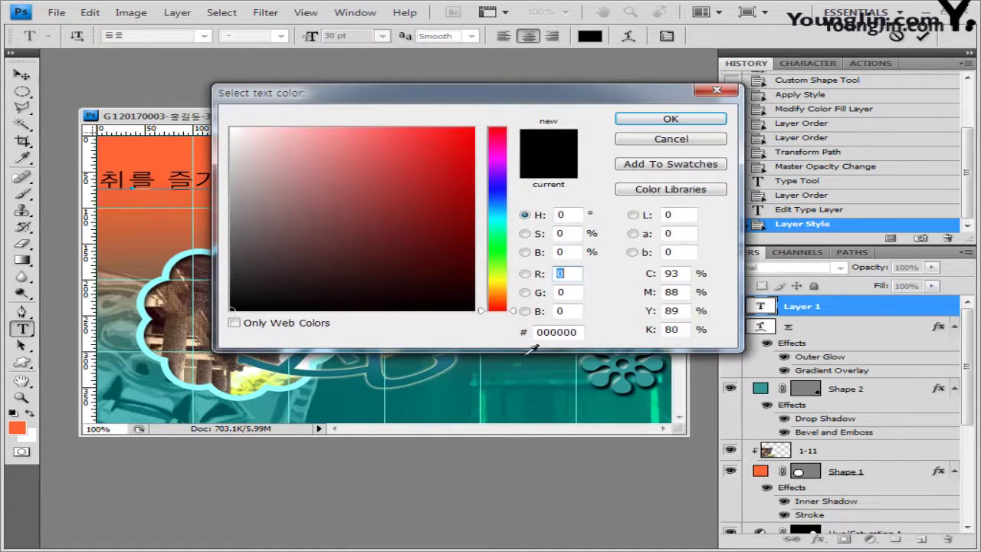
click(672, 140)
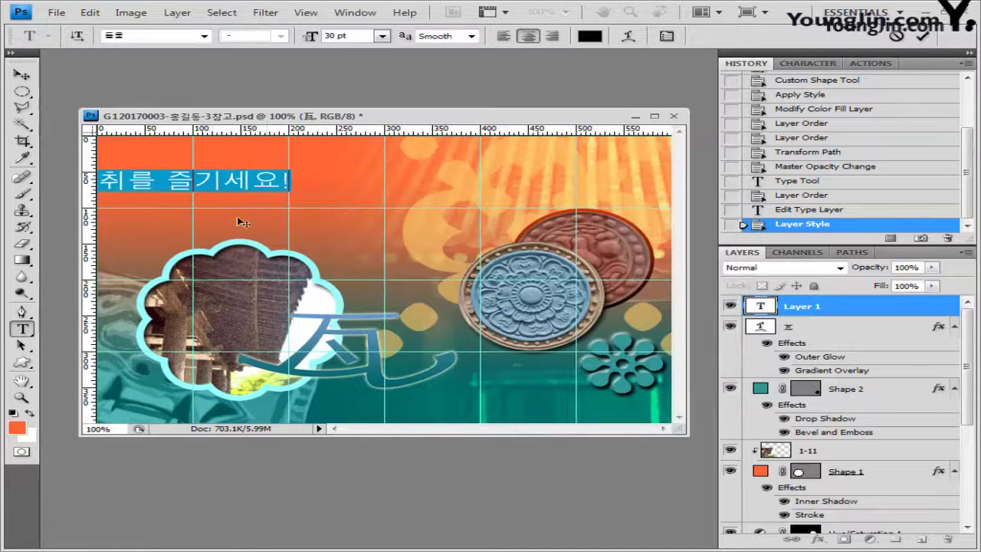
drag(236, 221, 375, 228)
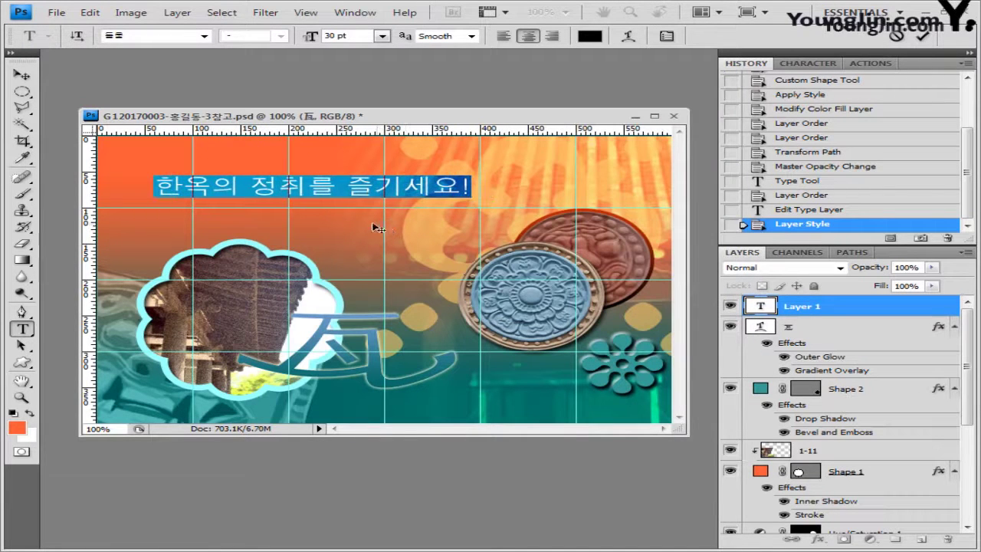
Warp the slogan with the Flag style at bend -40 and commit it
click(629, 37)
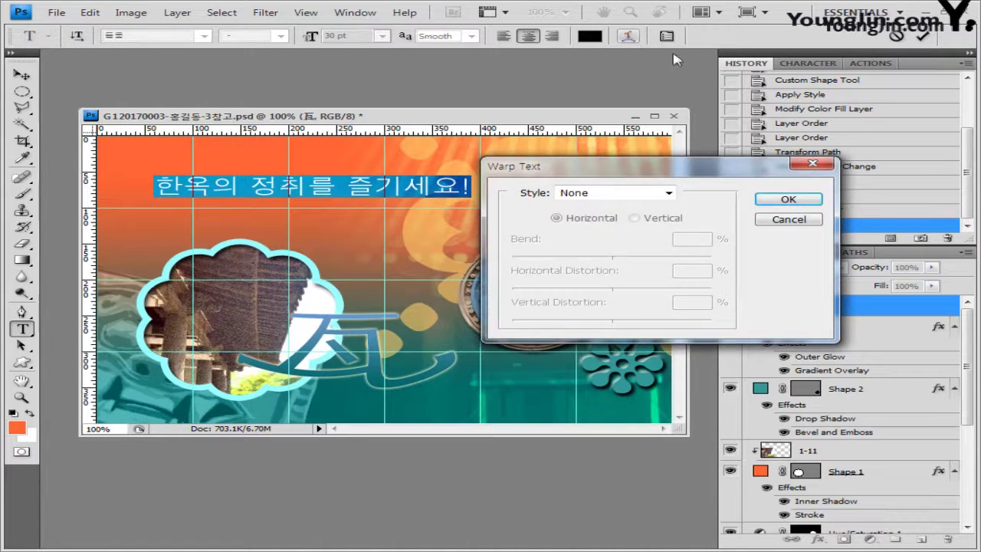
click(635, 198)
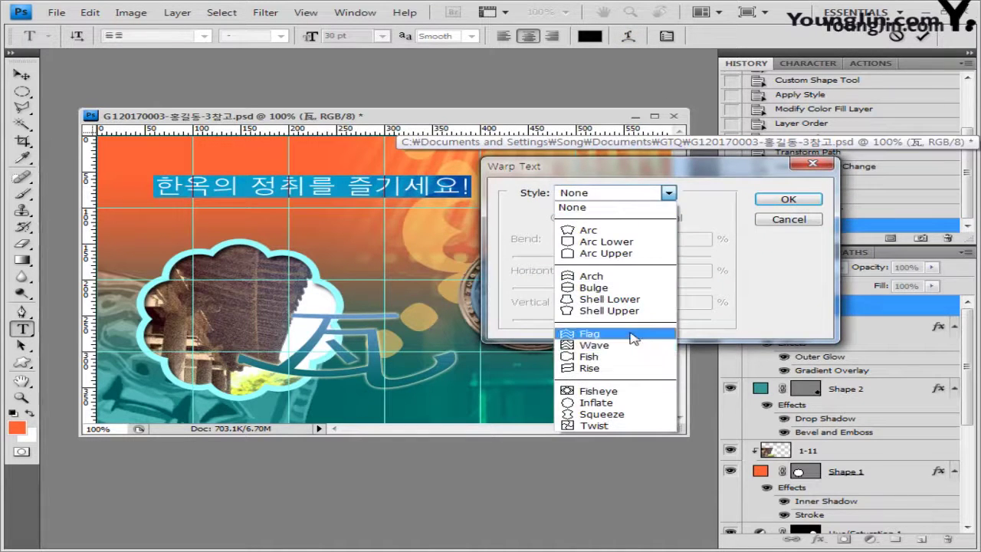
click(606, 335)
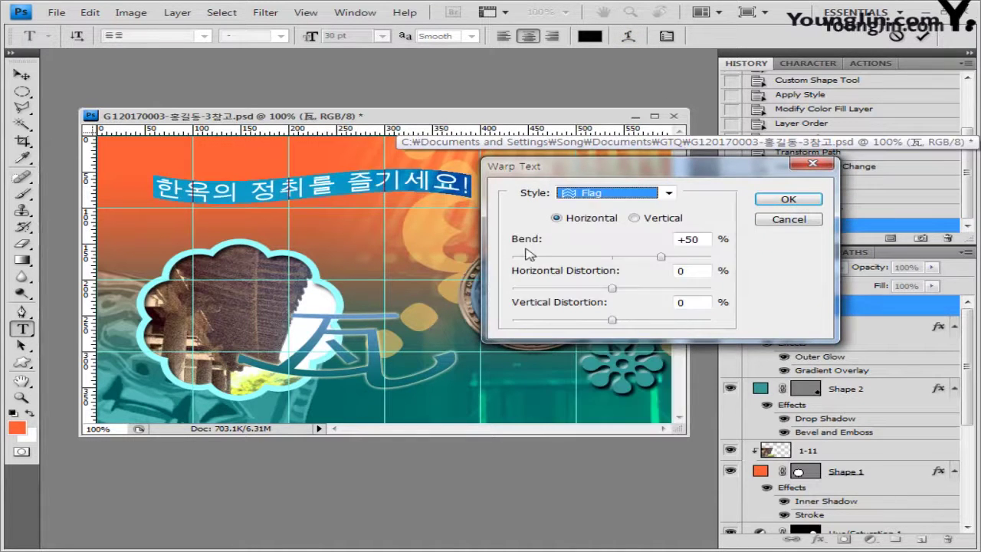
click(704, 239)
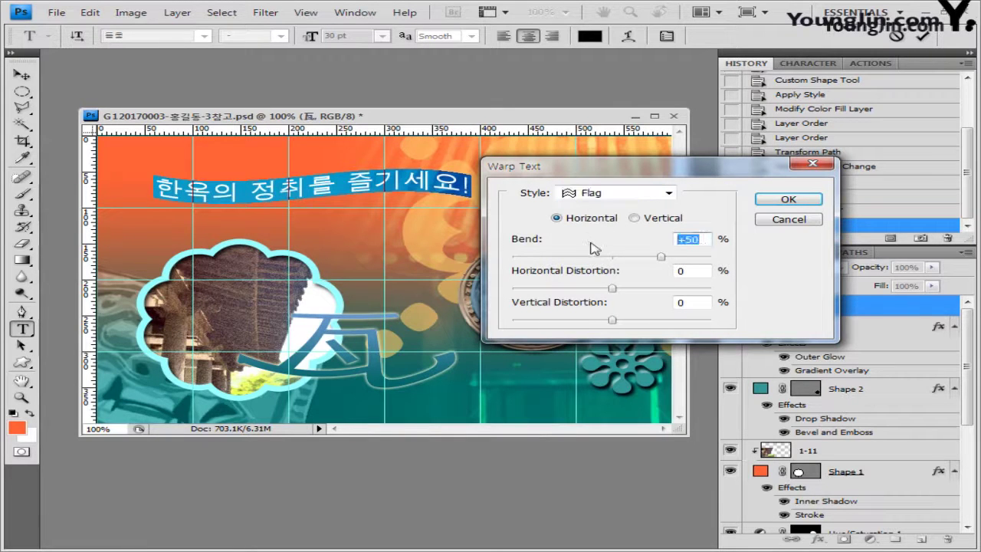
text(40)
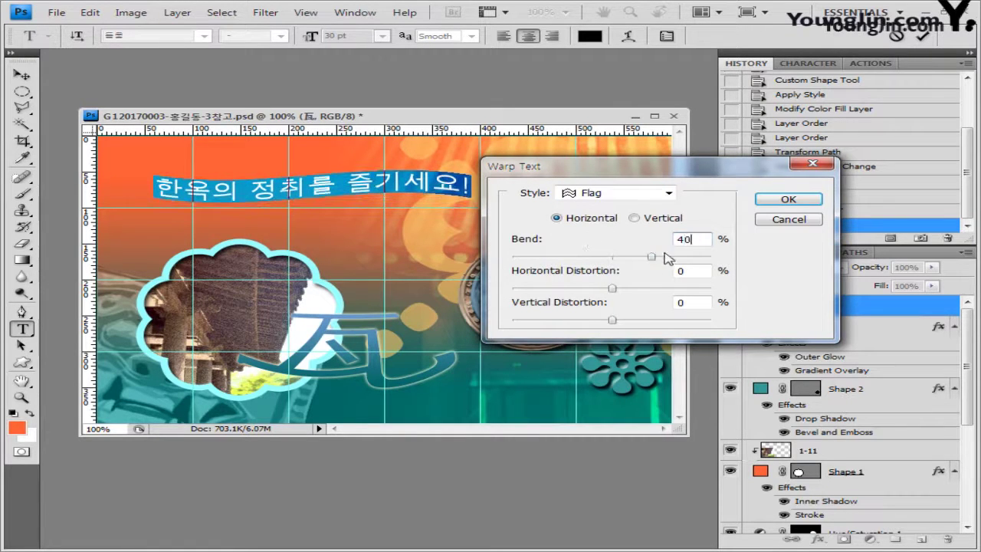
drag(650, 258, 572, 258)
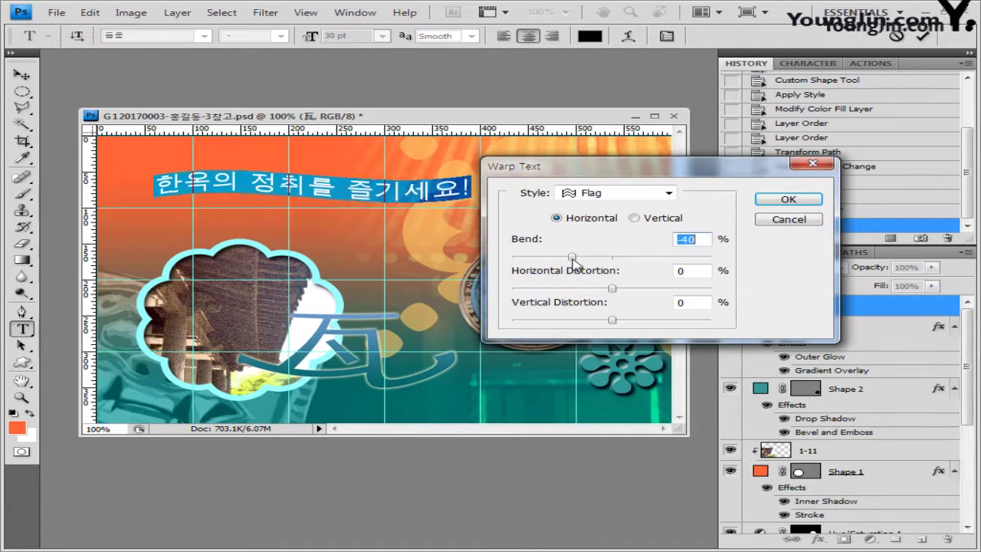
click(785, 200)
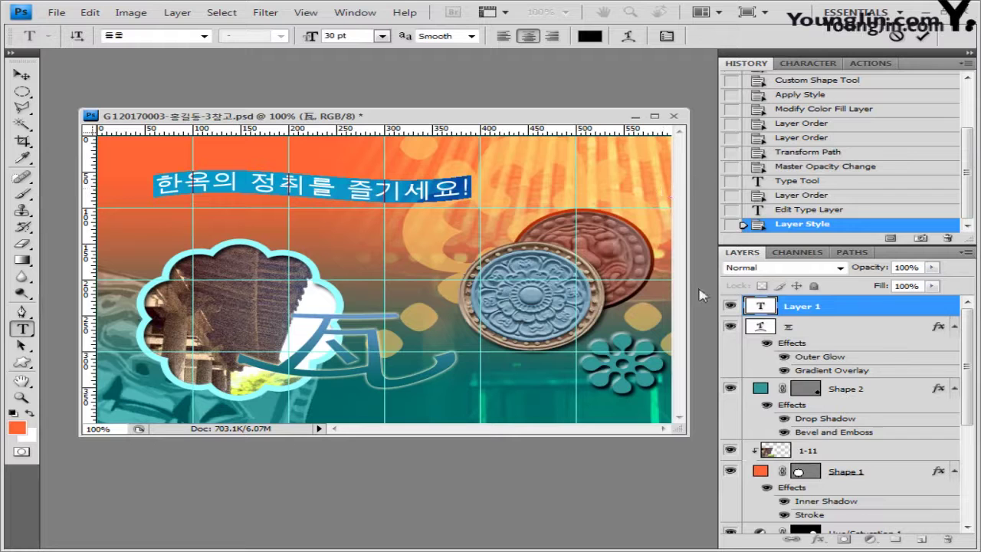
click(869, 309)
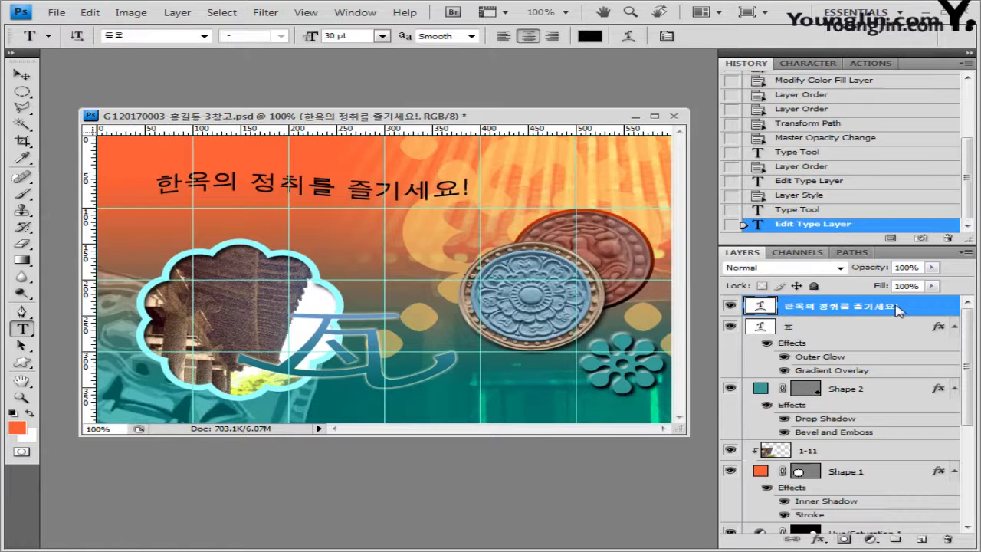
click(818, 539)
Add a drop shadow and a 2 px gradient-filled stroke to the slogan
click(836, 395)
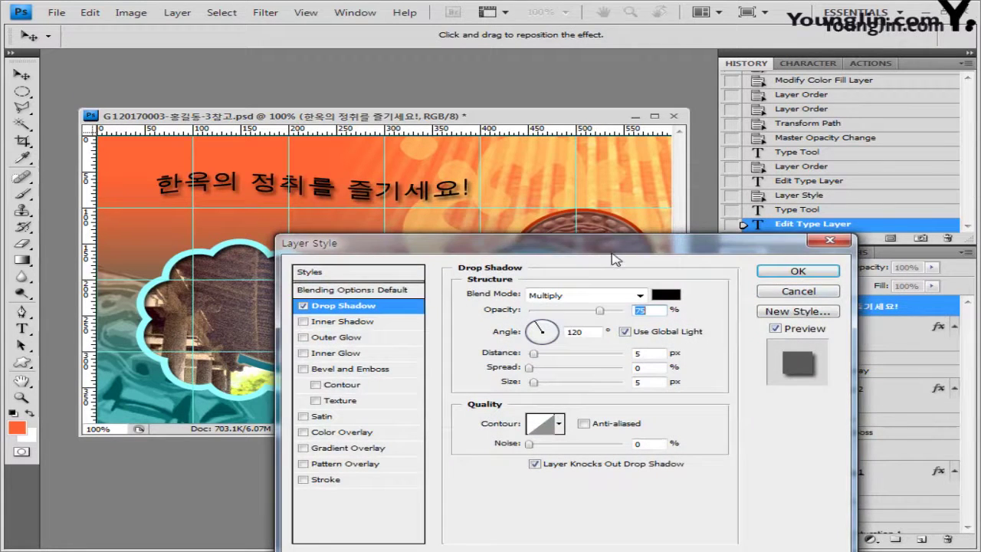
drag(612, 253, 636, 146)
click(346, 374)
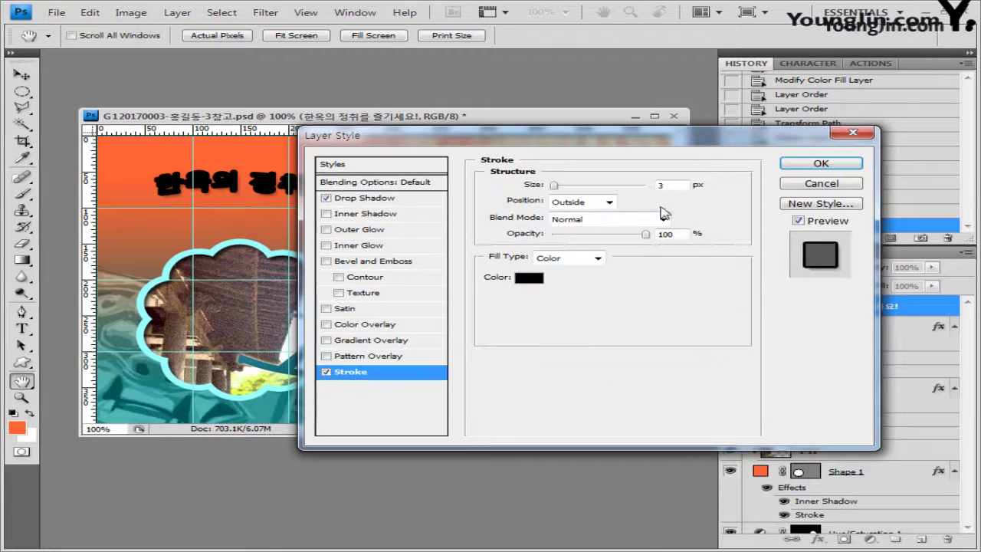
double_click(676, 185)
text(2)
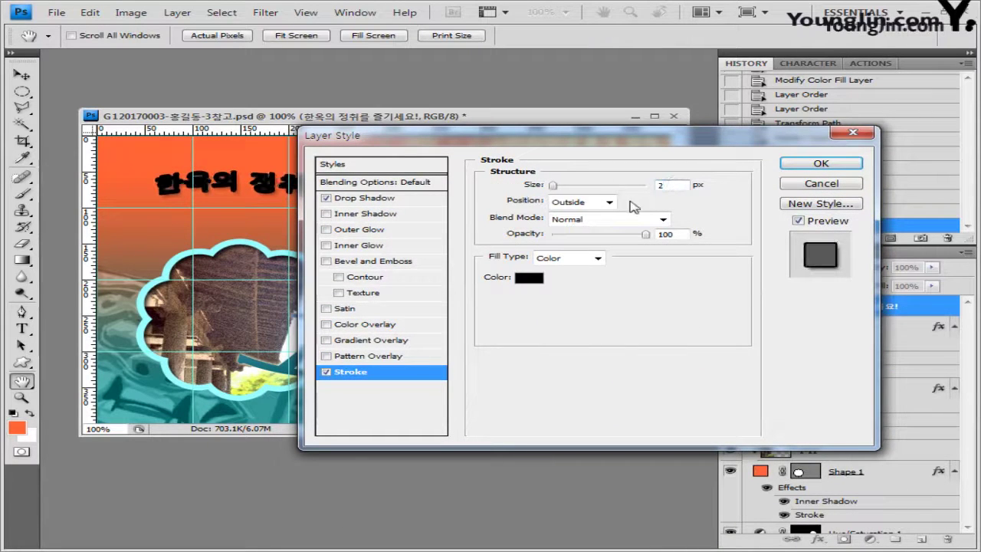
click(595, 258)
click(592, 283)
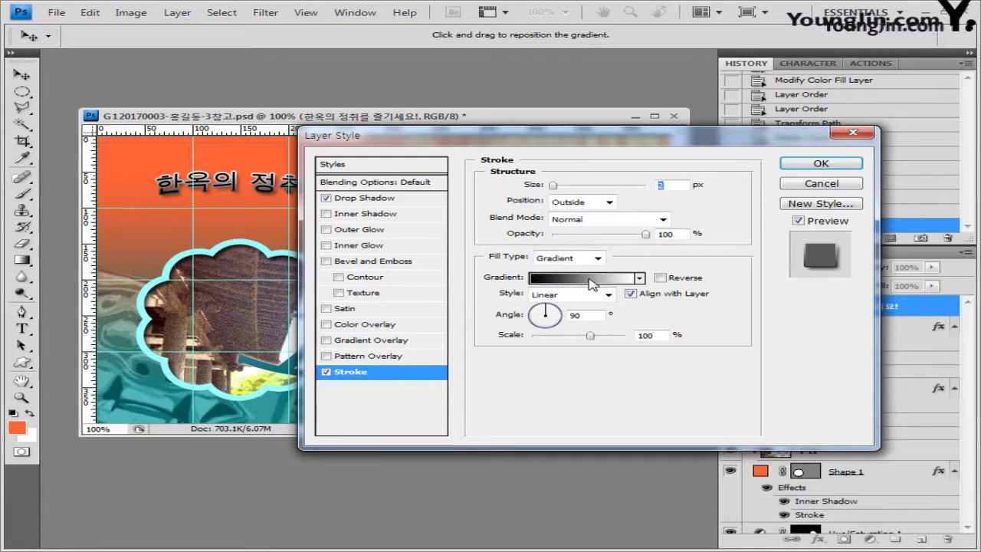
Set the stroke gradient from cyan 99ffff to orange ff9933
click(596, 281)
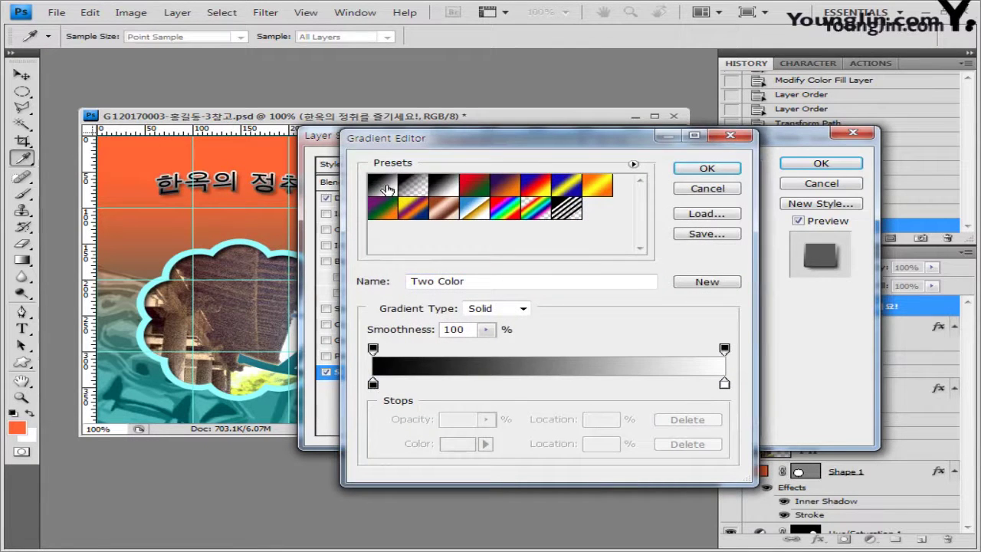
click(383, 187)
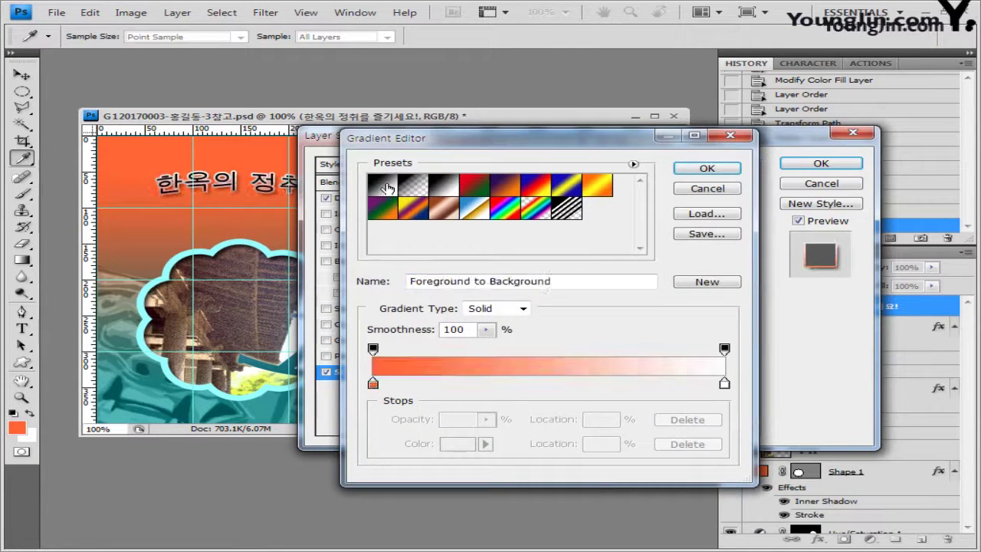
double_click(374, 384)
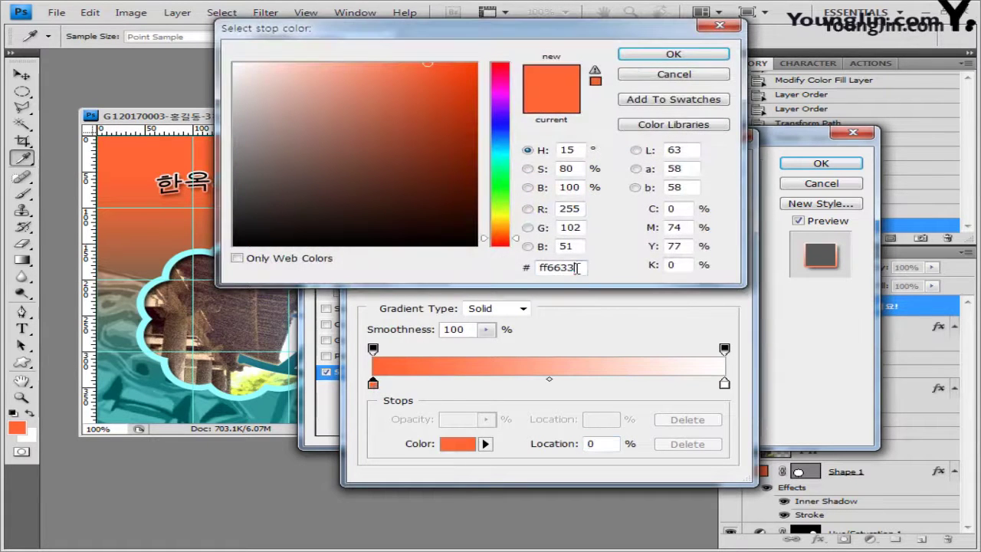
text(99ffff)
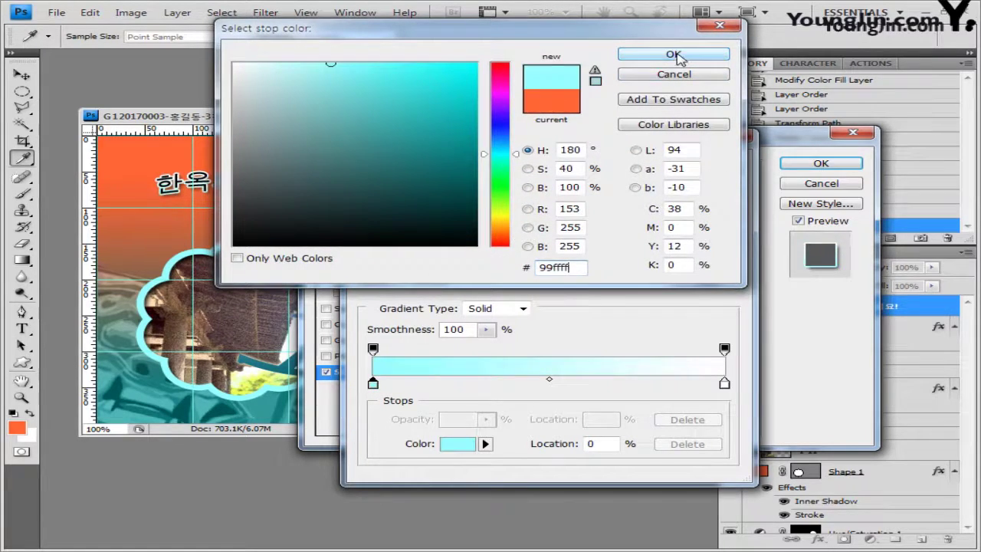
click(673, 54)
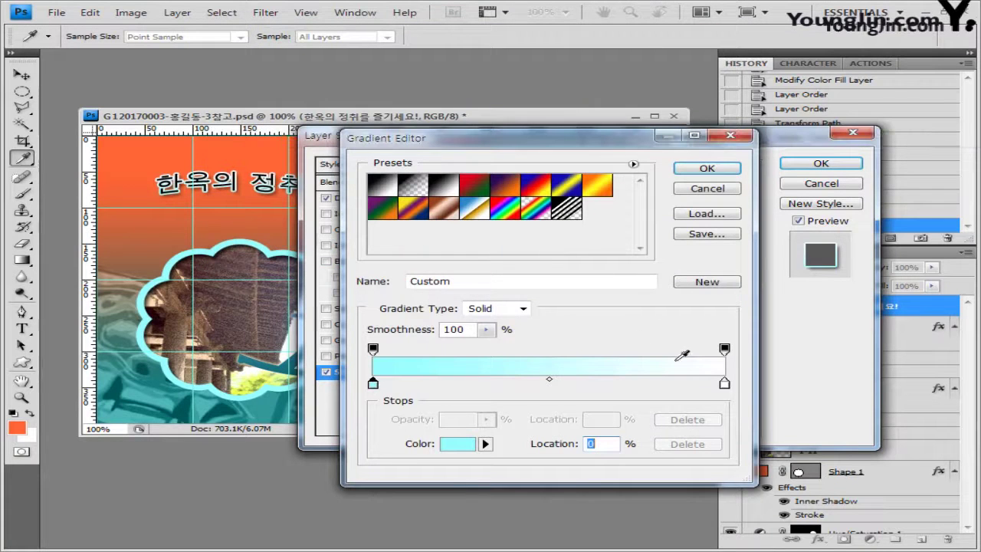
double_click(725, 385)
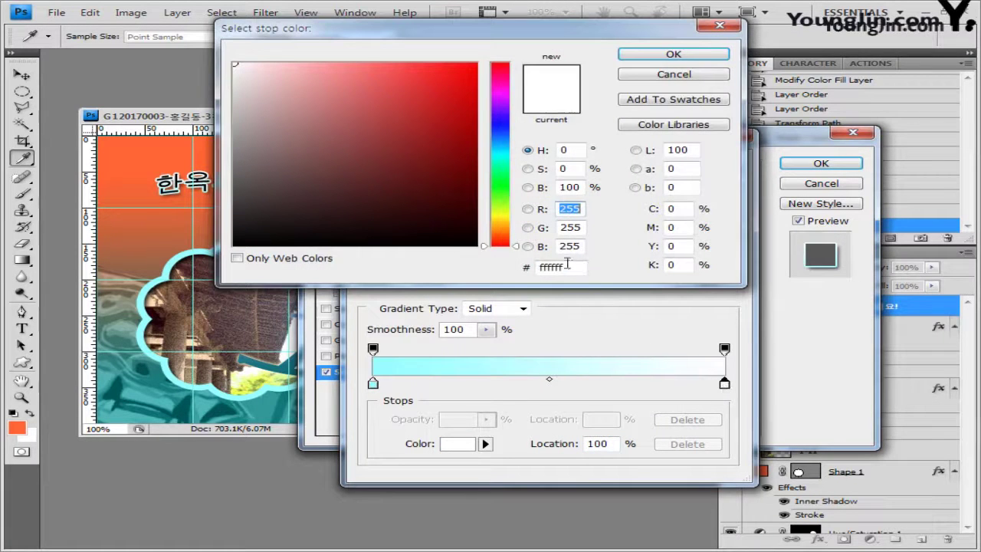
double_click(567, 264)
text(ff9933)
click(694, 55)
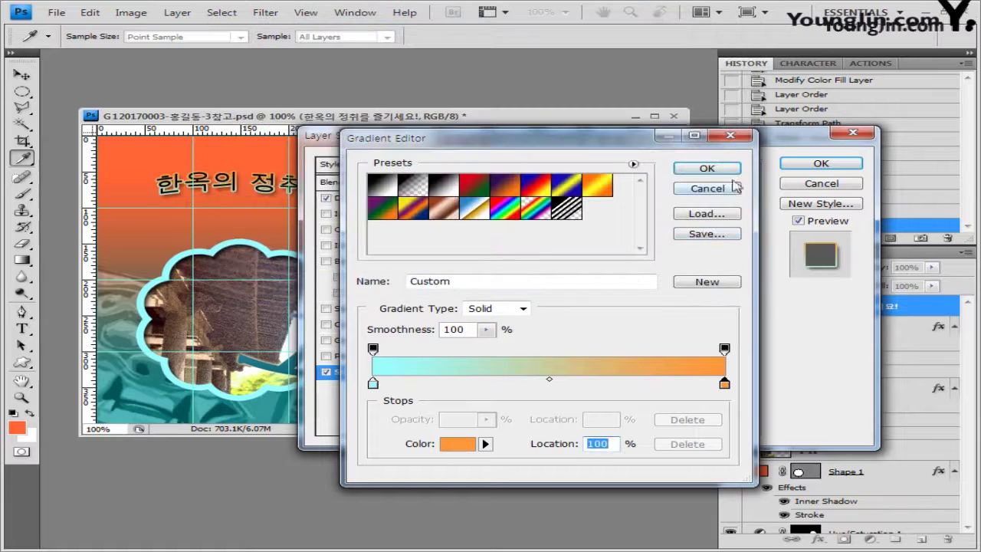
click(709, 168)
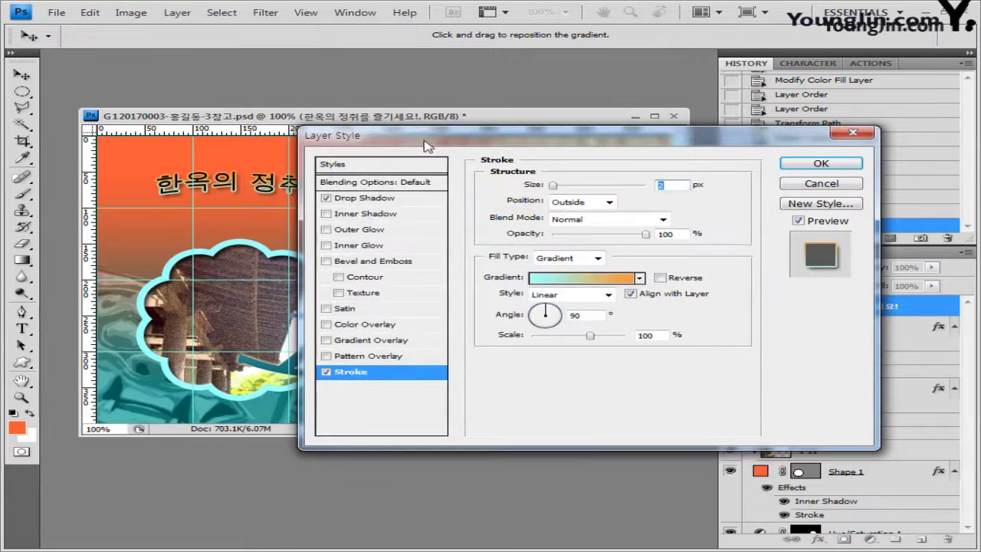
Set the stroke gradient angle to 0 and apply the layer style
drag(424, 140, 406, 236)
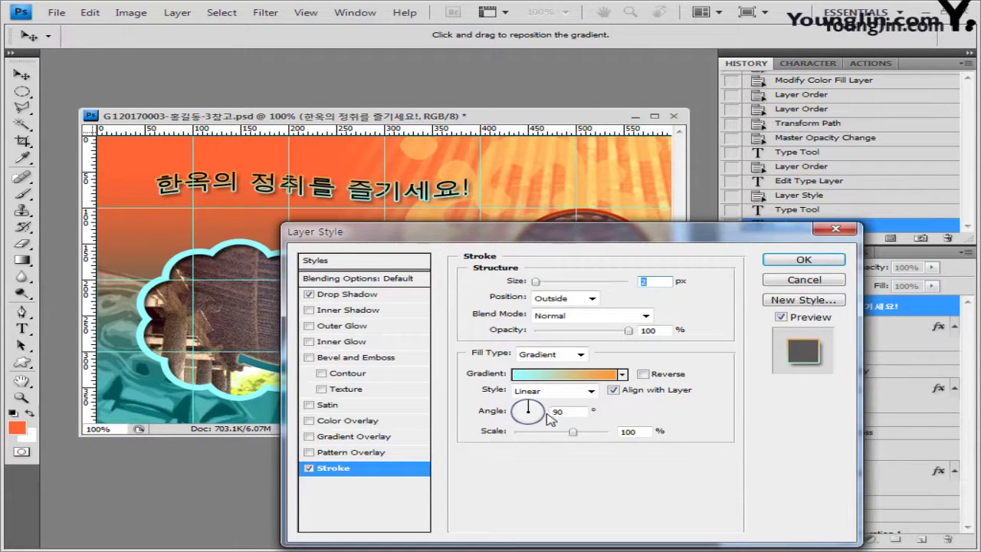
click(542, 412)
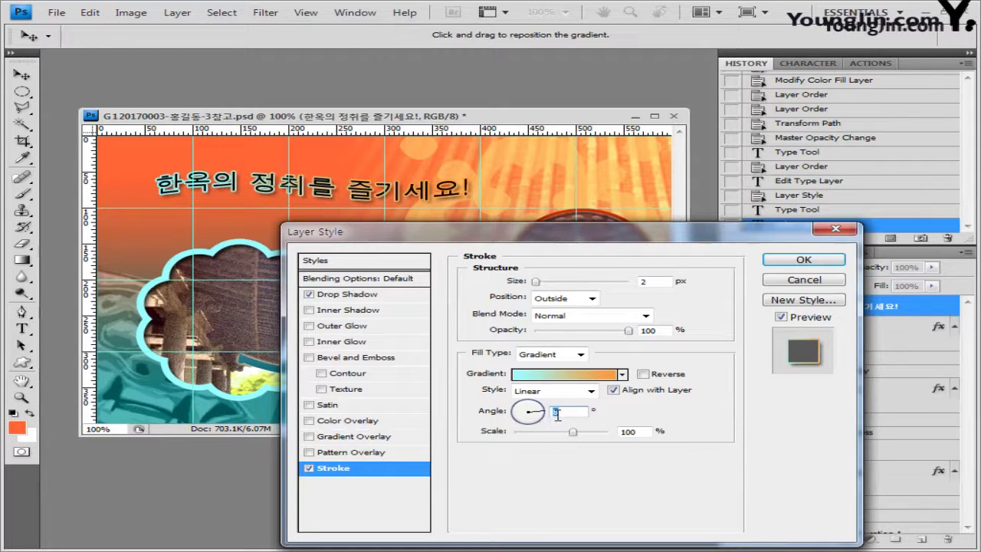
text(0)
click(804, 261)
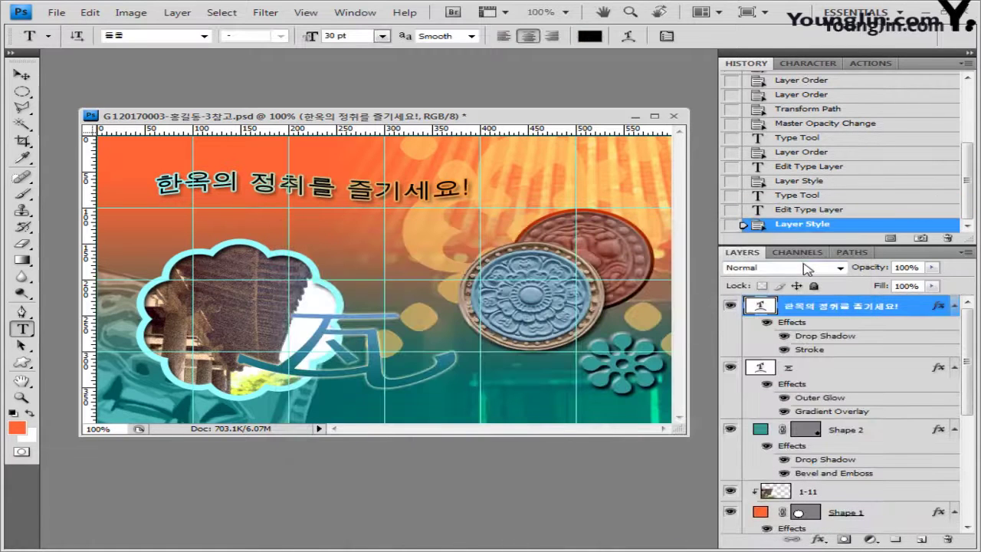
Paste Welcome to Korea below the headline as left-aligned text
click(170, 234)
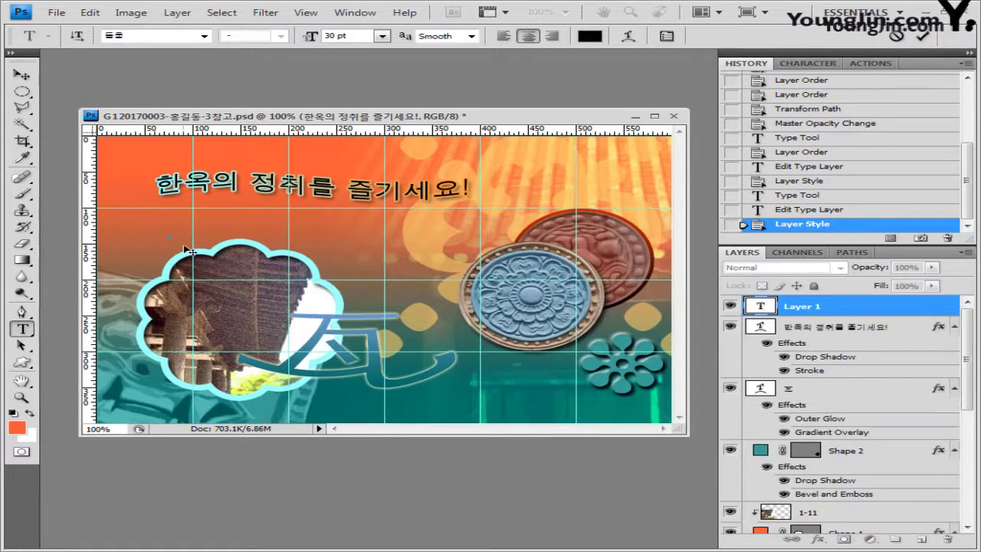
text(Welcome to Korea)
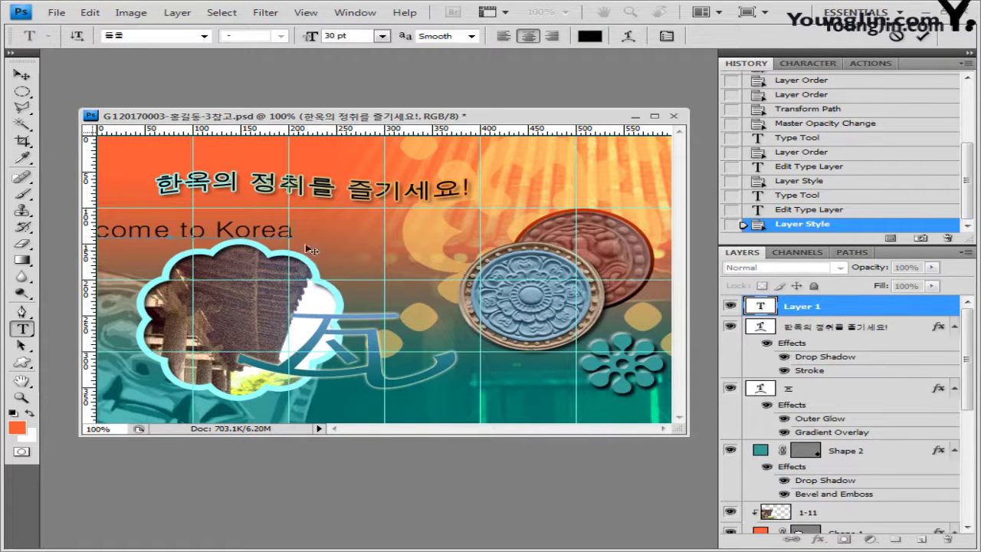
click(504, 37)
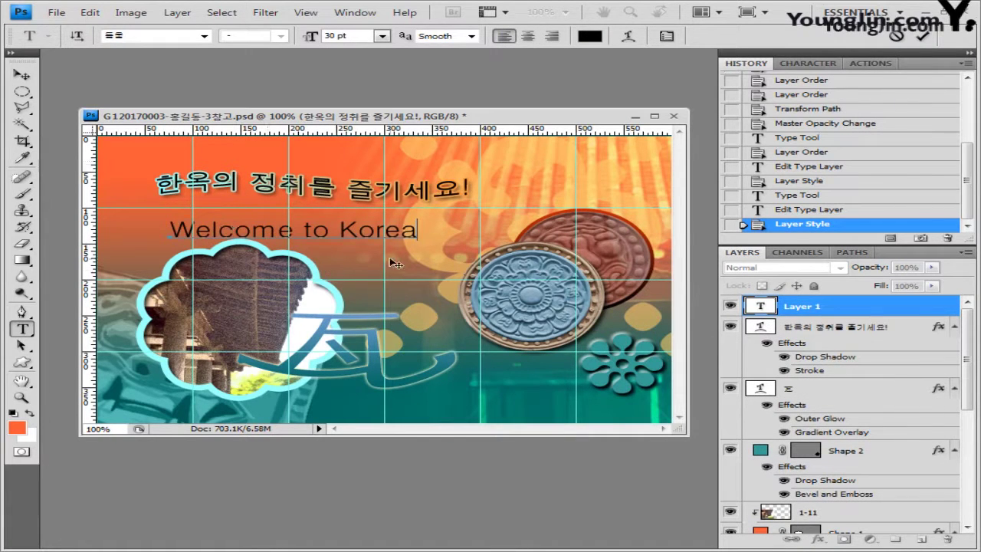
key(ctrl+a)
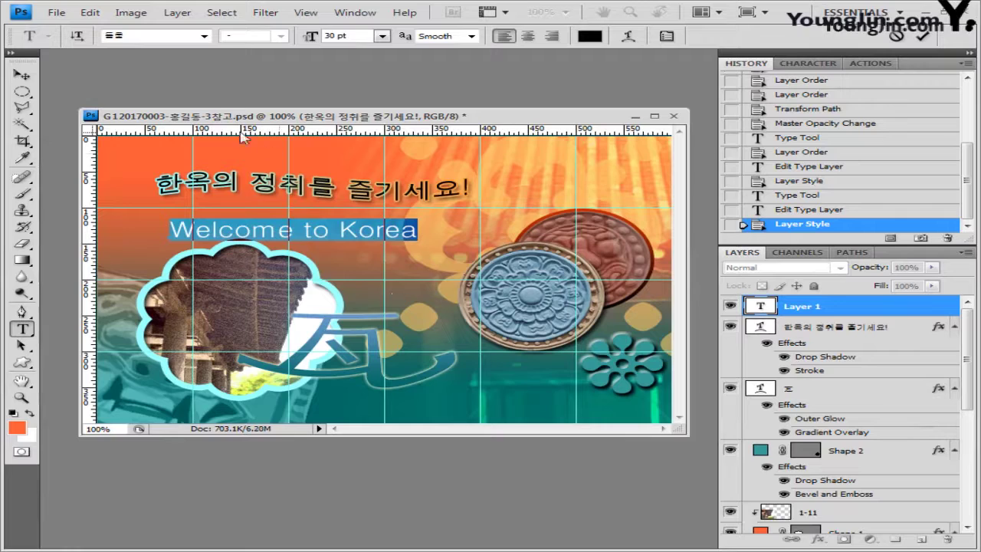
Set the Welcome to Korea text to Arial Bold at 40 pt
click(204, 36)
scroll(448, 201, down, 1)
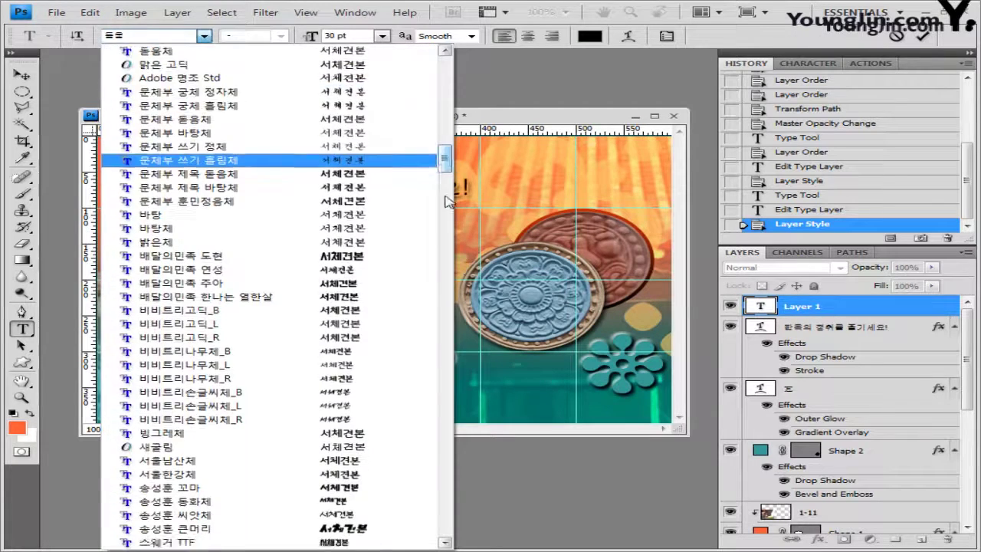
scroll(446, 223, down, 10)
click(316, 305)
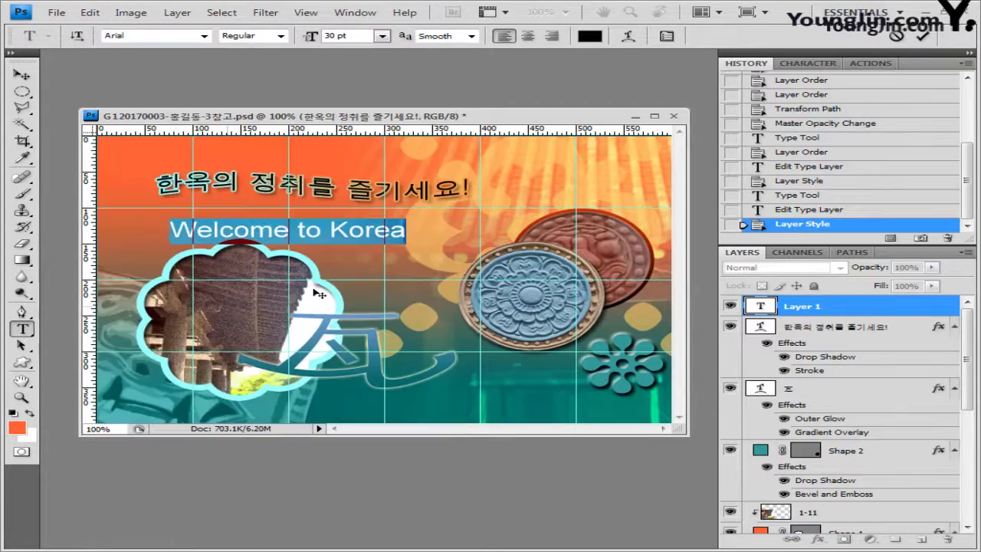
click(281, 36)
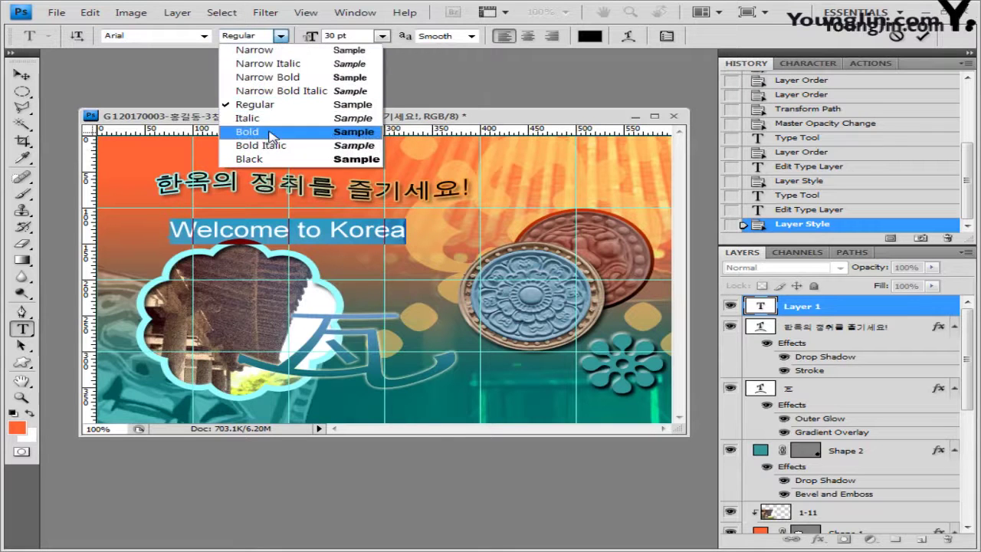
click(245, 131)
click(337, 36)
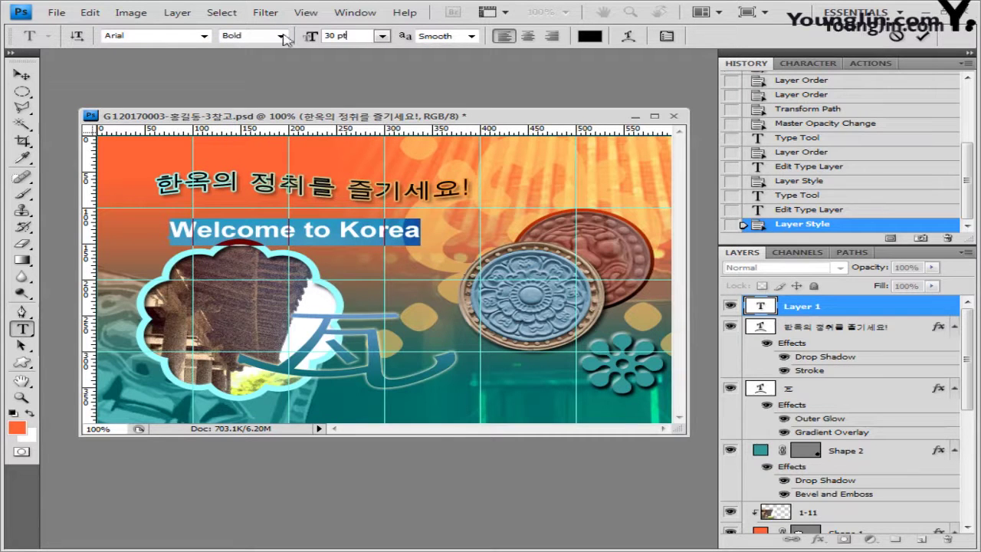
text(40)
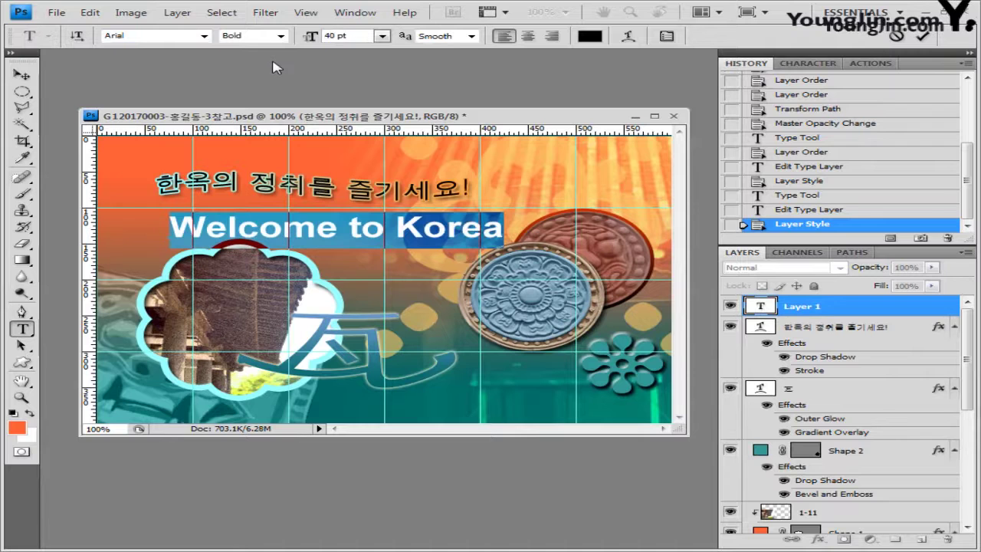
Colour the Welcome to Korea text orange ff6633
click(590, 36)
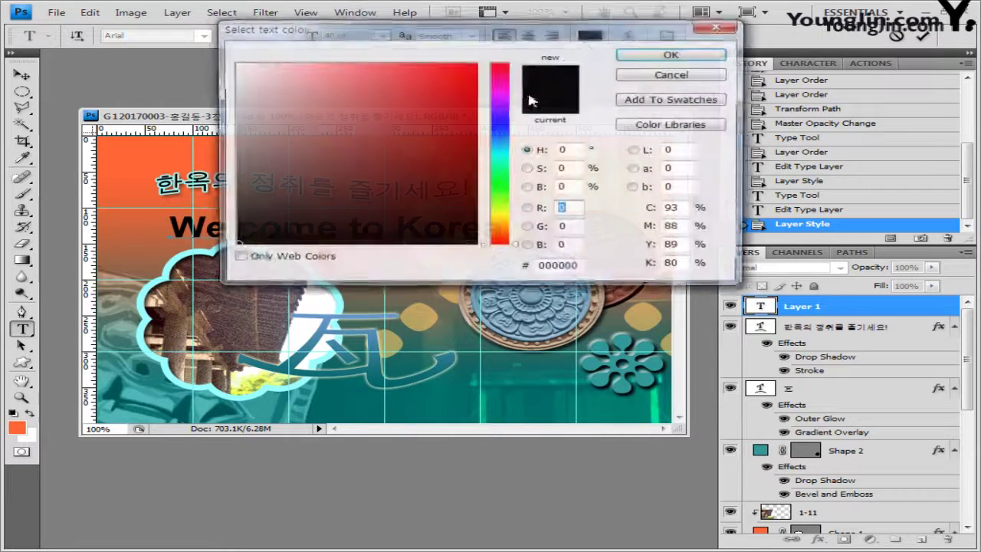
double_click(567, 267)
text(ff6633)
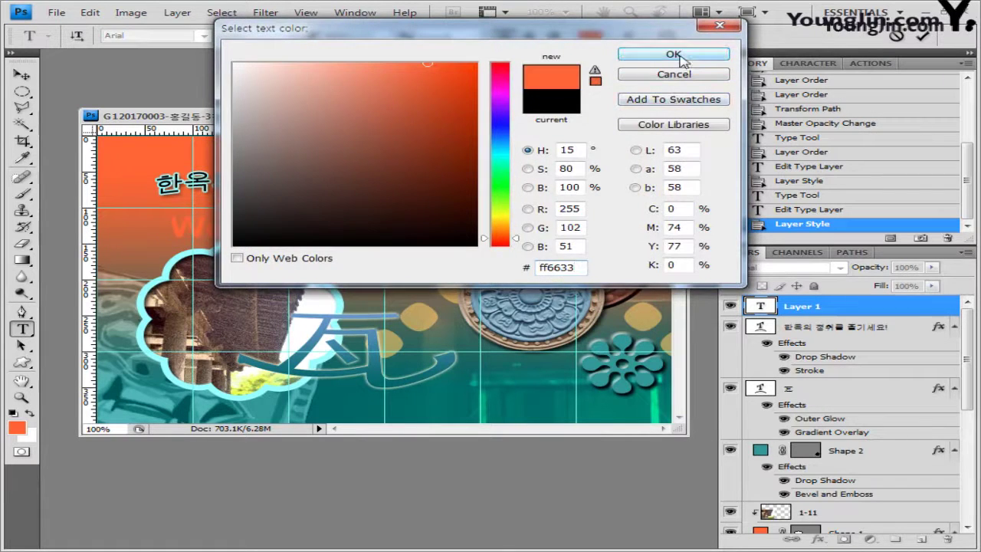
click(675, 55)
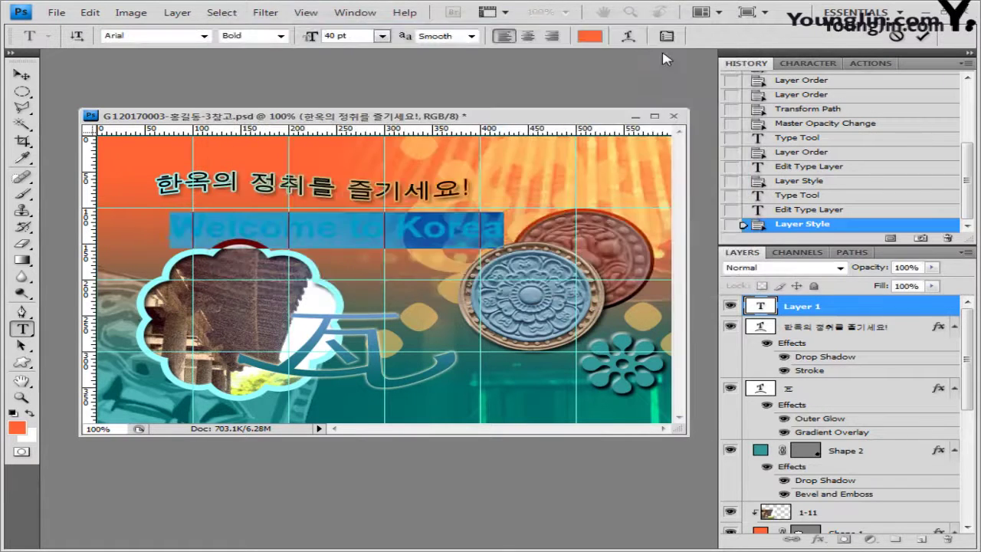
Warp Welcome to Korea with the Fish style at a bend of about +41
click(628, 36)
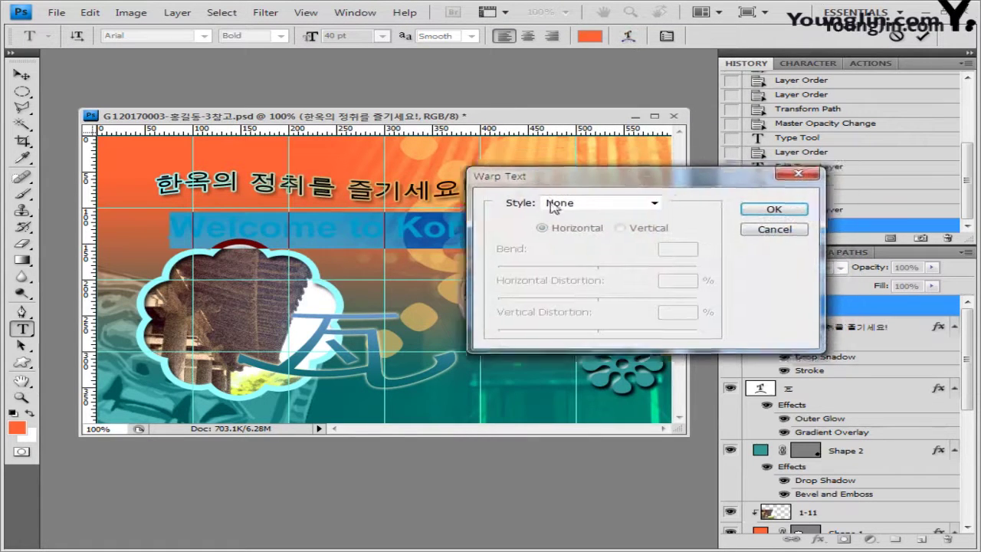
click(383, 283)
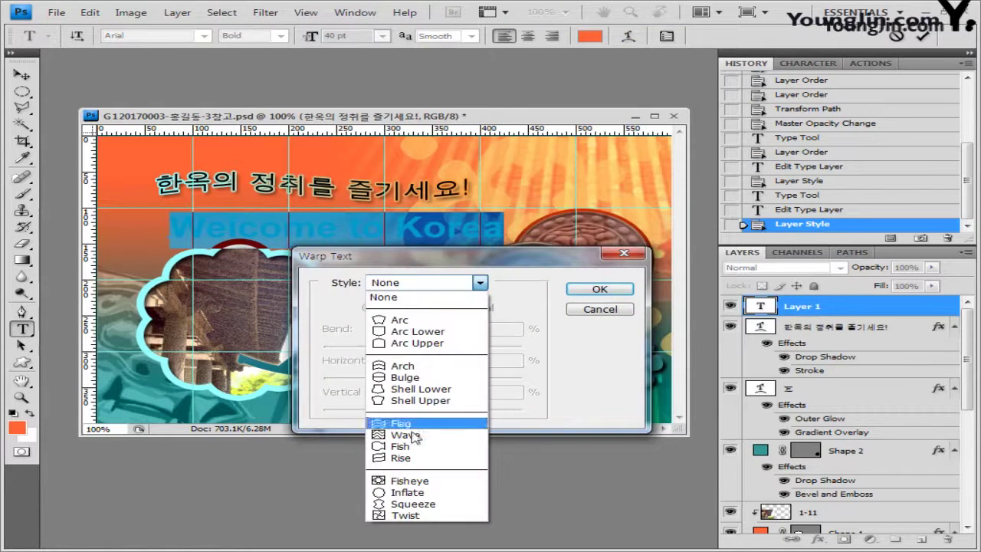
click(414, 447)
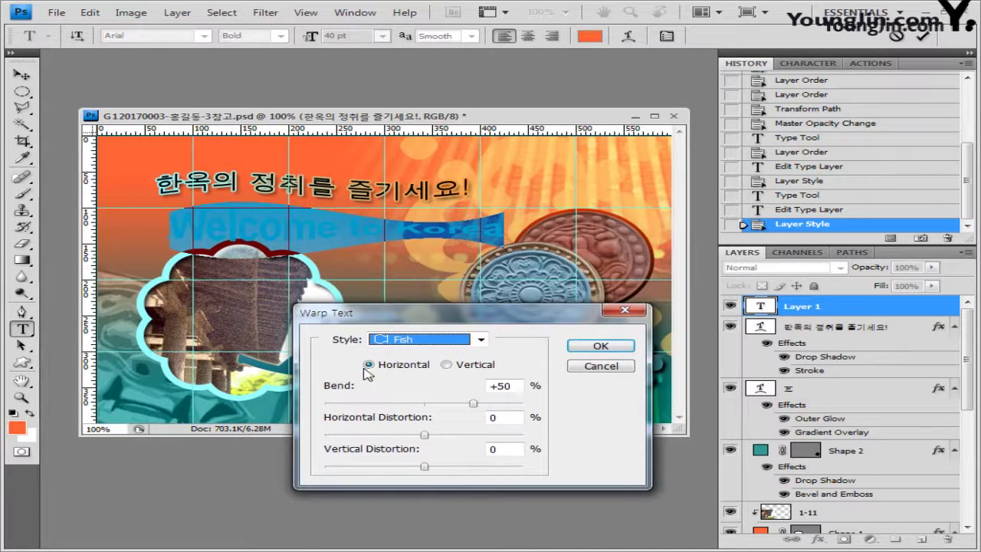
click(464, 404)
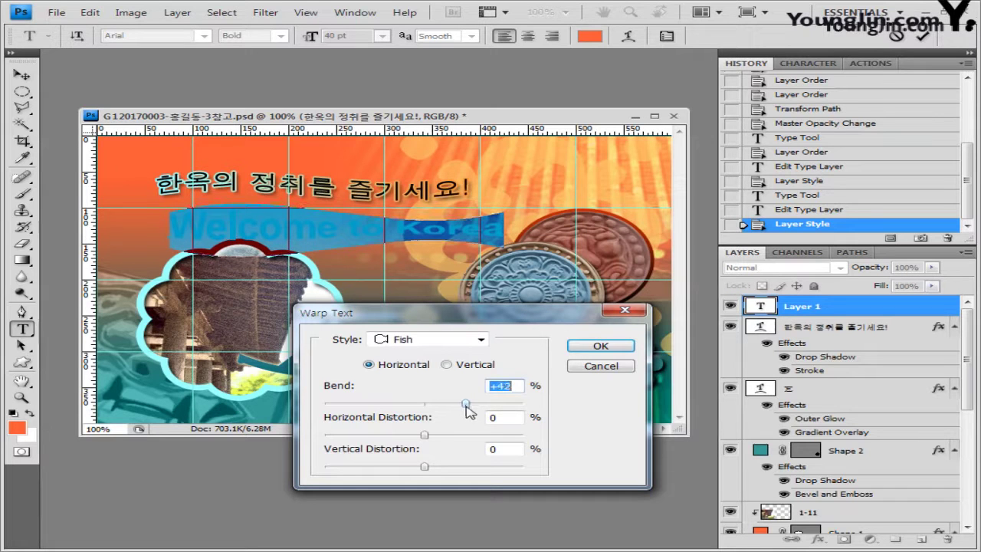
click(595, 348)
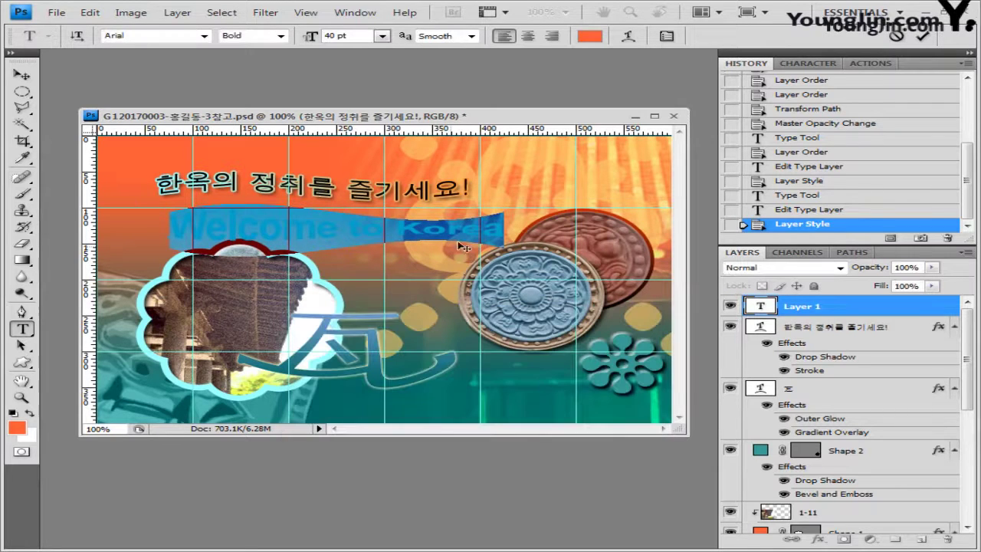
click(462, 230)
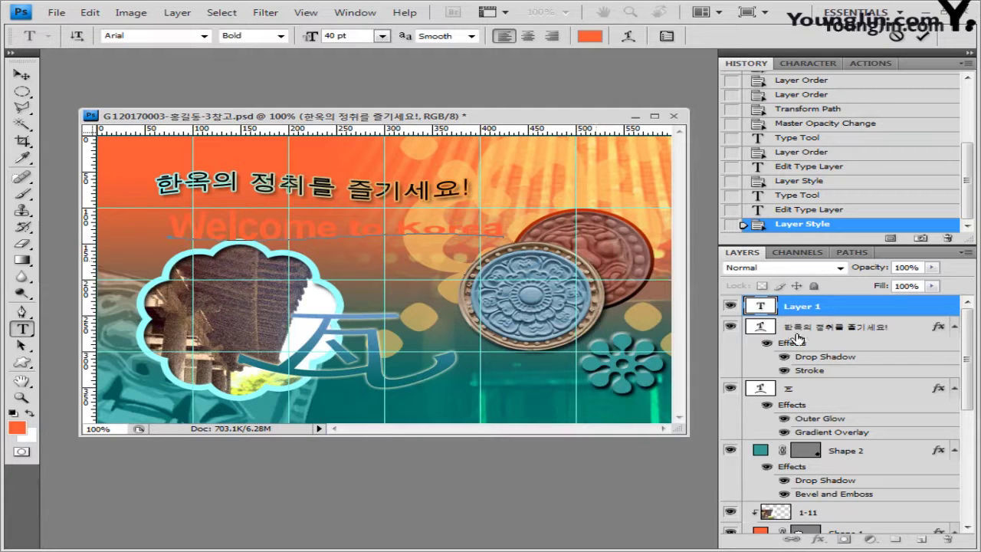
Give Welcome to Korea a default outer glow
click(851, 307)
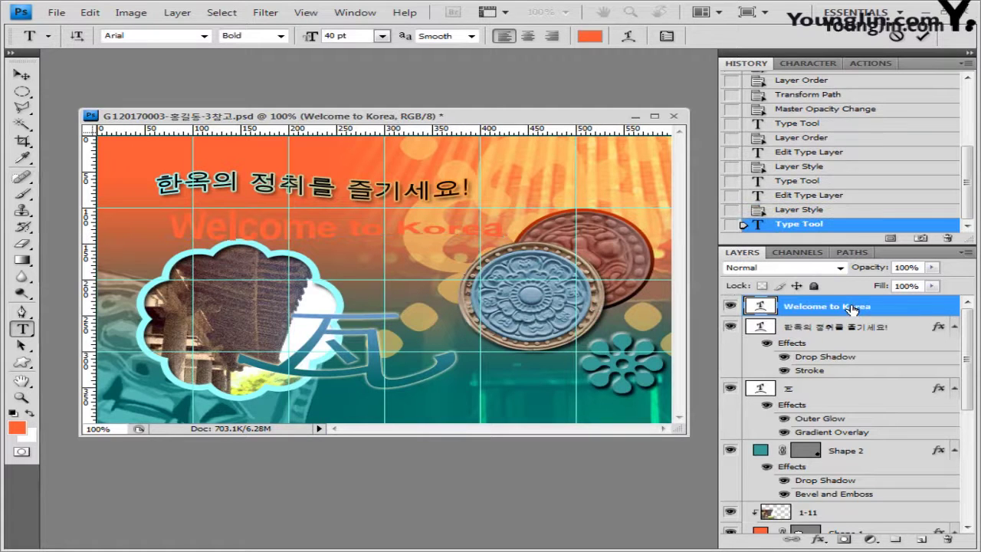
click(819, 541)
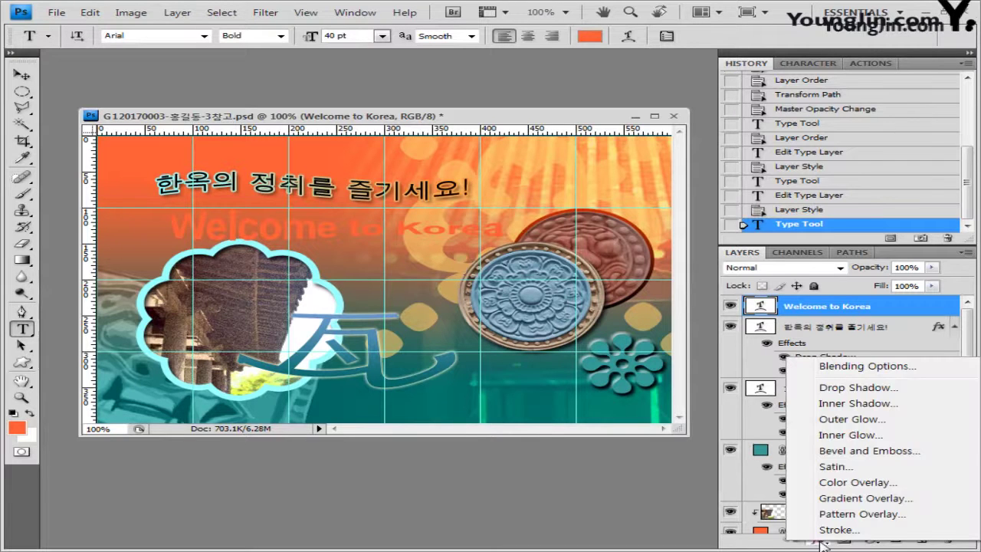
click(836, 419)
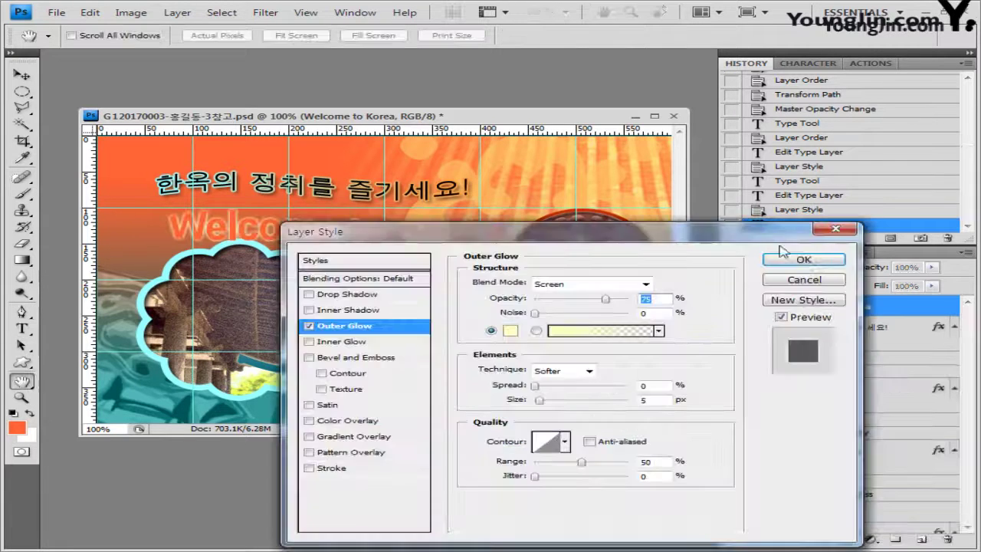
click(788, 258)
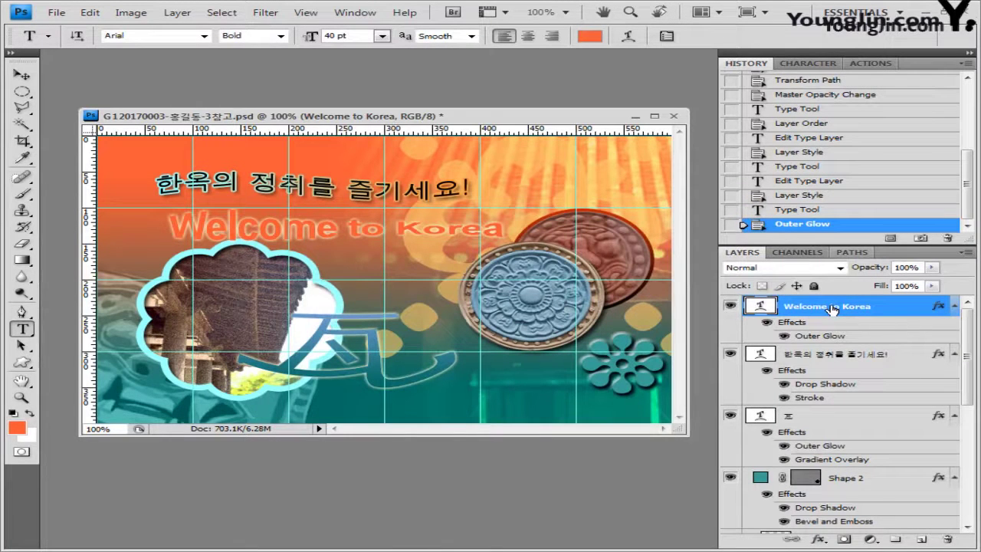
Place Welcome to Korea beneath the slogan and begin a bottom-right text line
drag(832, 308, 828, 407)
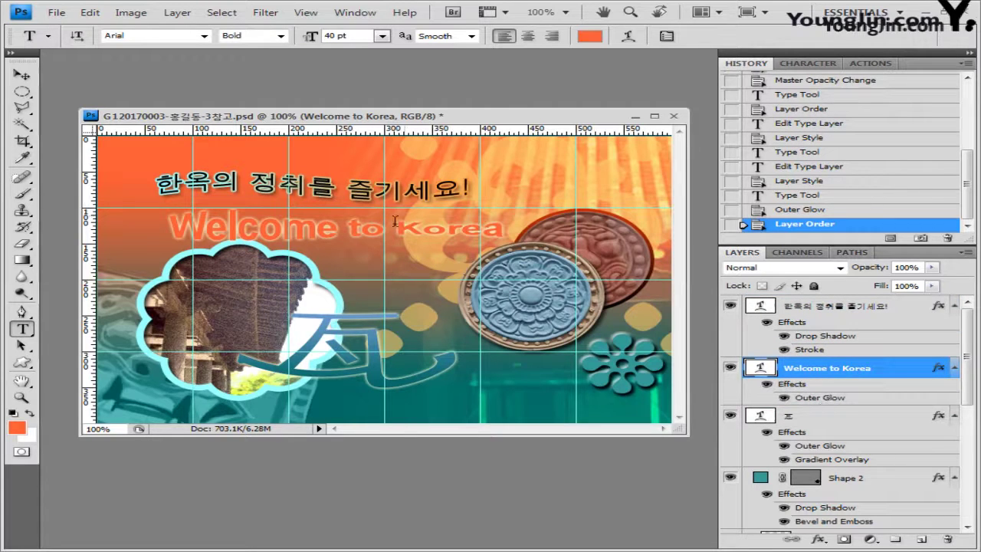
click(22, 74)
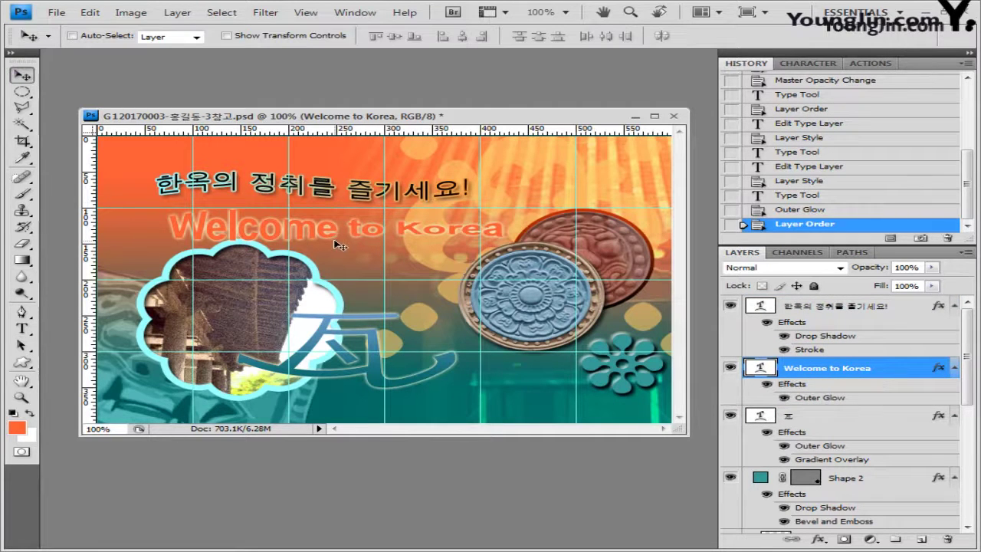
drag(334, 244, 350, 221)
key(t)
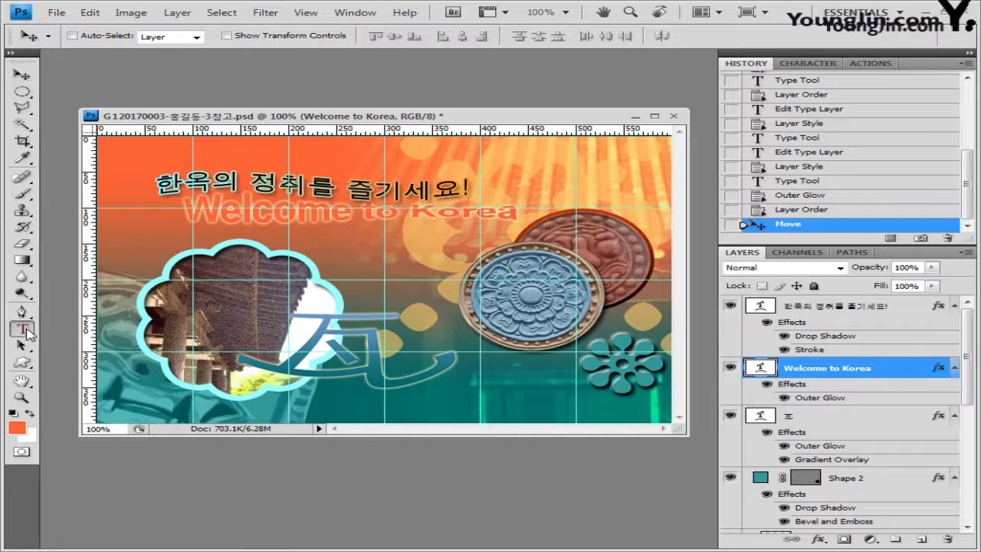
click(499, 396)
Type 기와 굽기 and set the caption to 15 pt
text(기와 굽기)
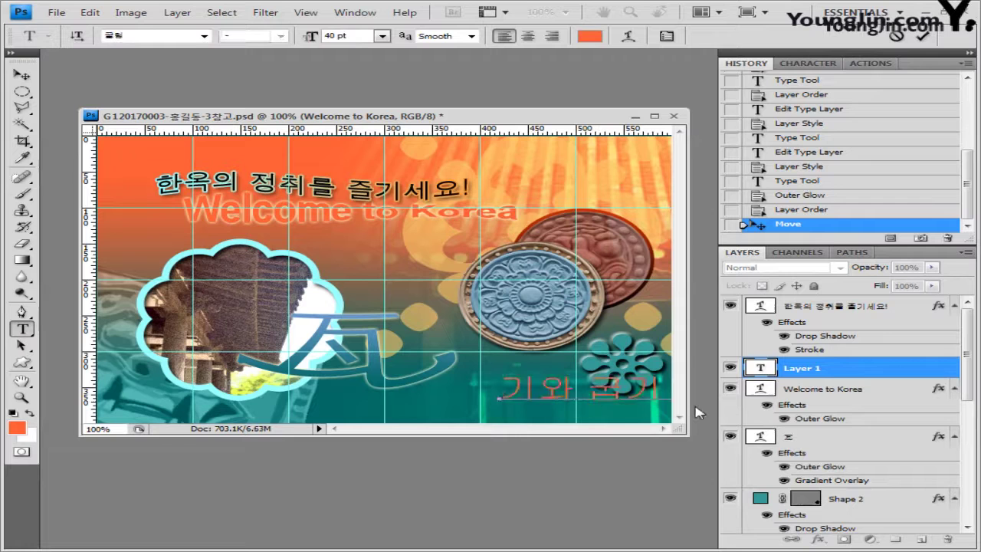
key(ctrl+a)
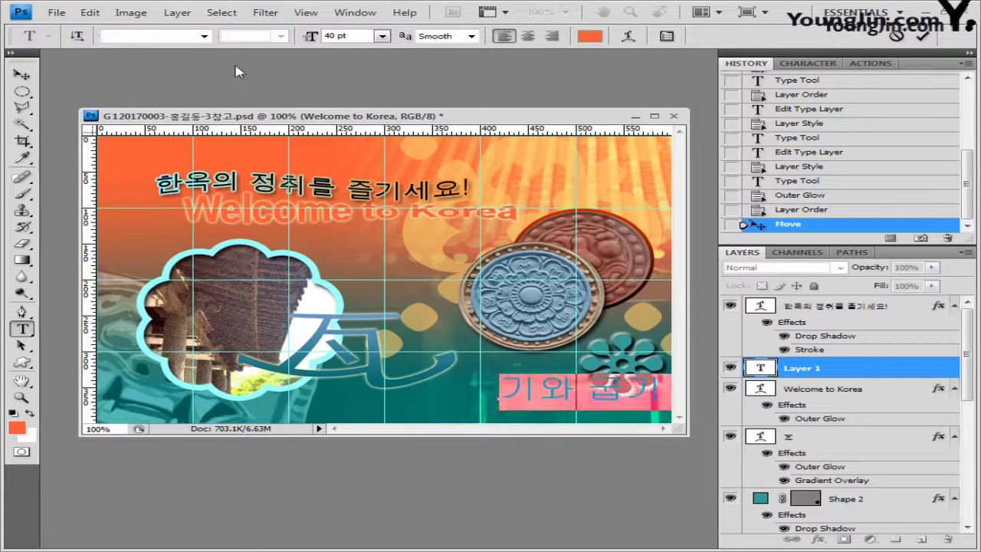
click(204, 36)
click(174, 38)
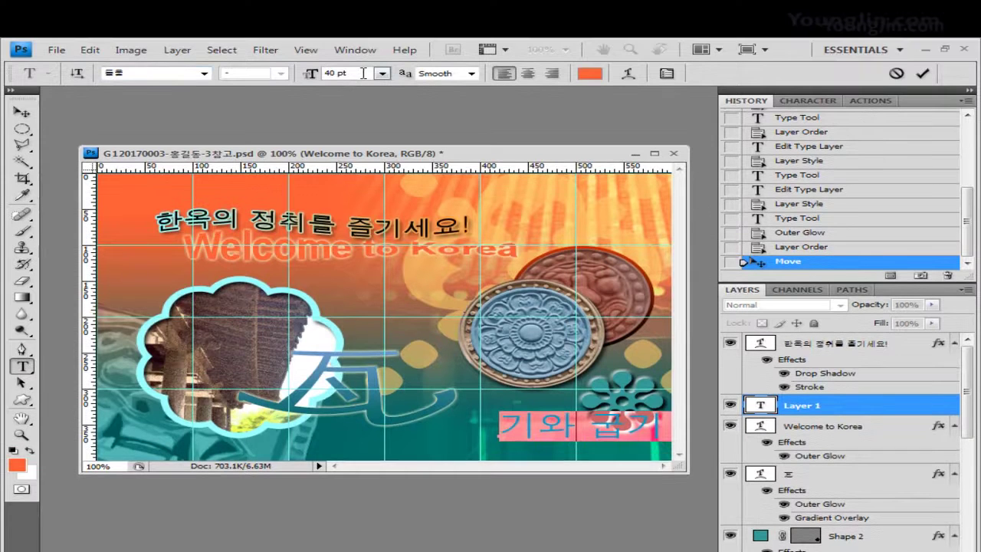
key(Tab)
text(15)
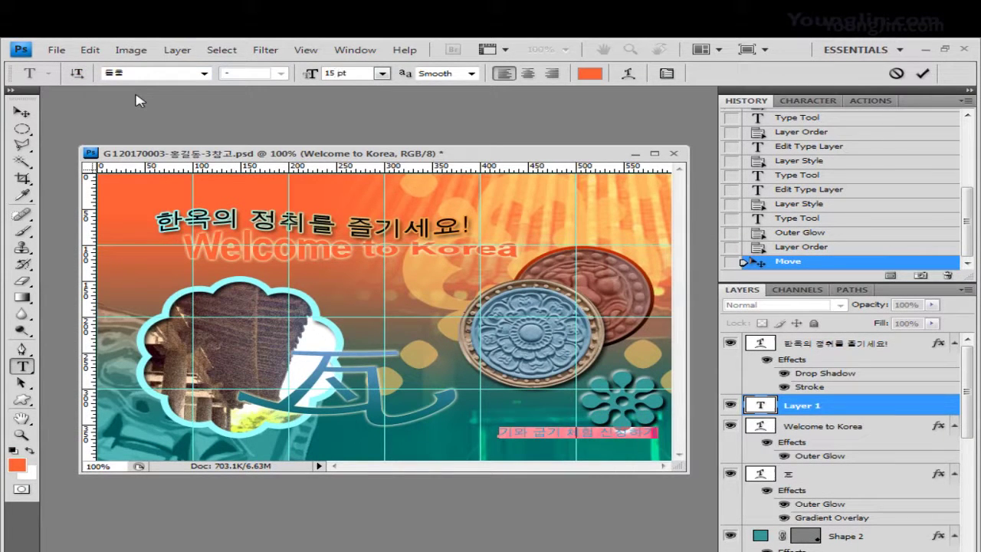
Colour the caption blue #3399cc and commit the text
click(582, 75)
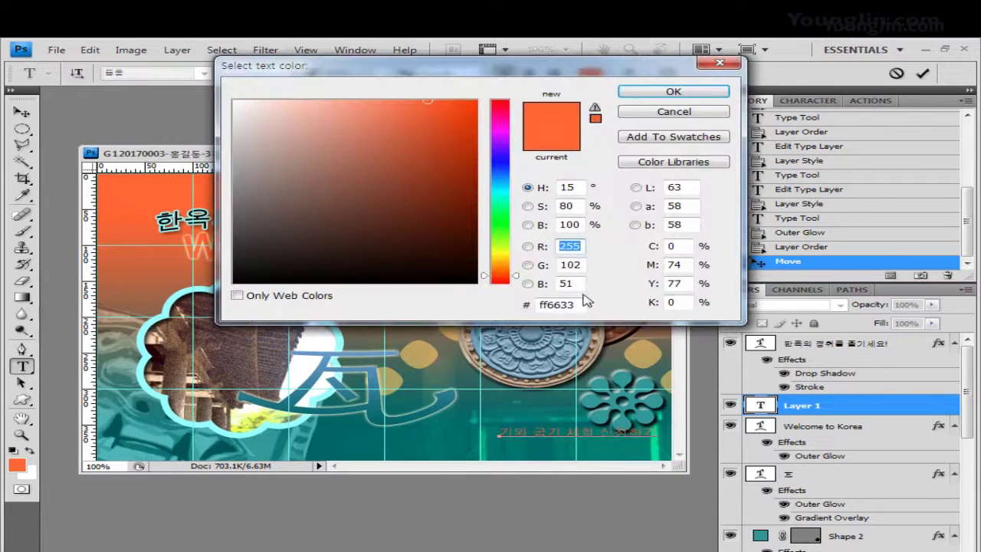
drag(587, 301, 421, 299)
text(3399cc)
click(674, 93)
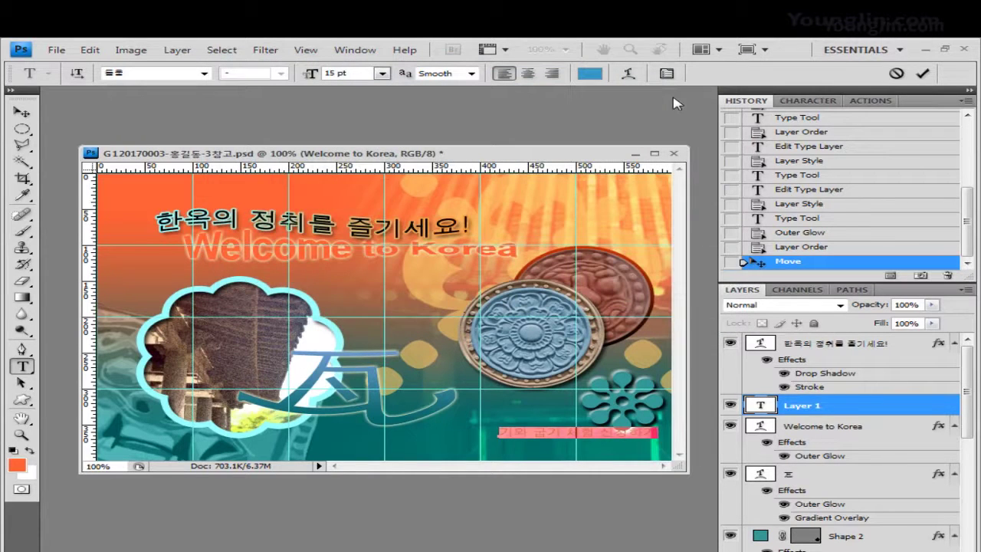
click(837, 406)
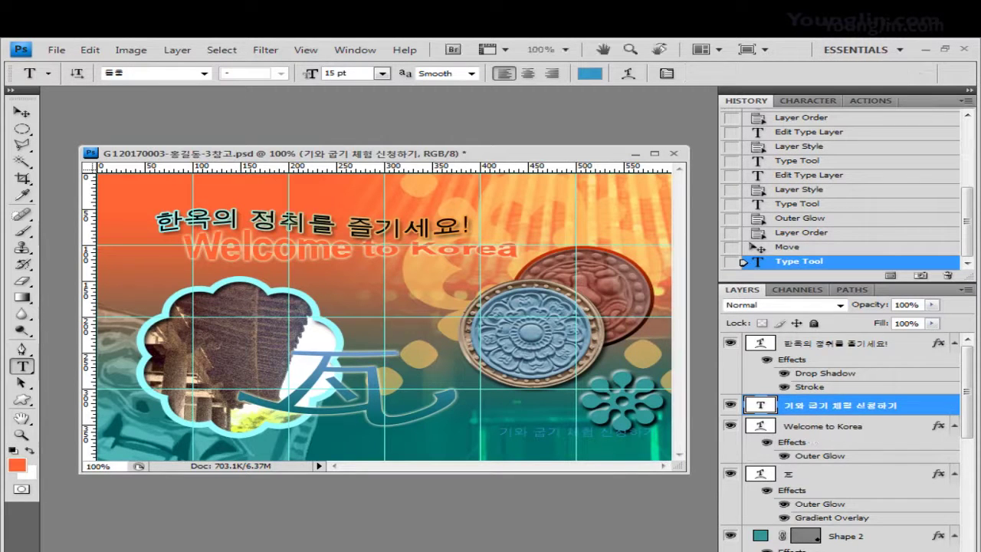
Give the 기와 굽기 체험 신청하기 caption a 2 px #330000 stroke, then nudge it slightly lower
right_click(813, 395)
click(843, 551)
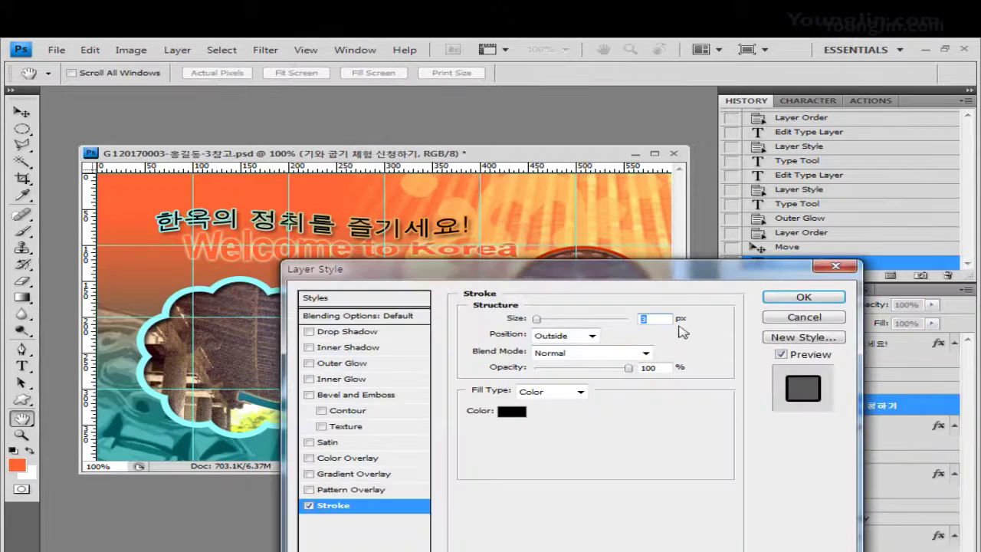
text(2)
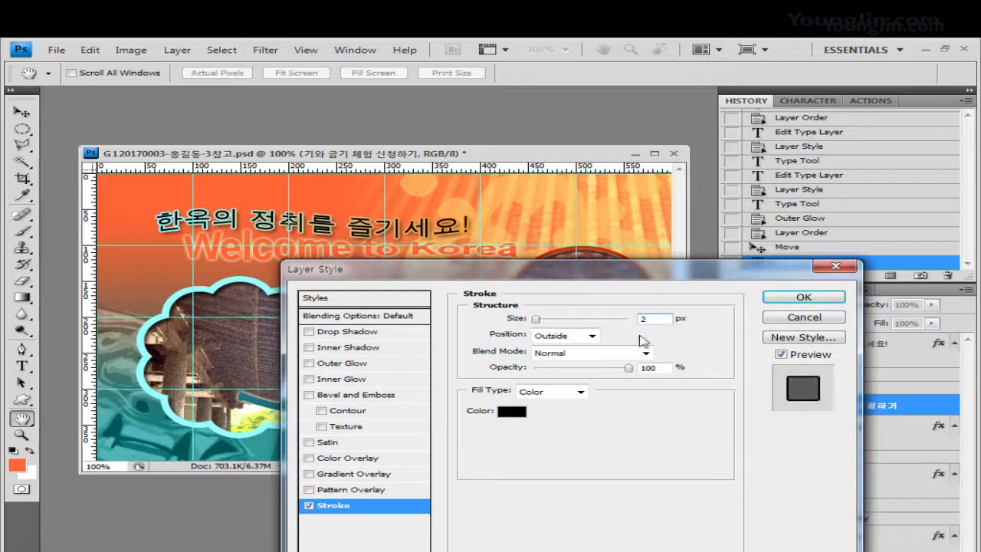
click(523, 415)
double_click(560, 304)
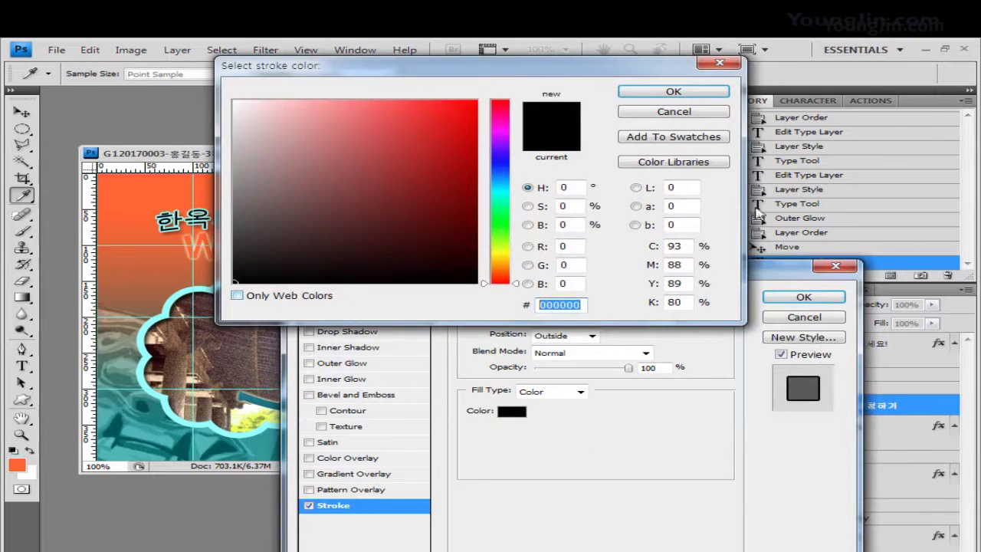
text(330000)
click(699, 93)
click(810, 299)
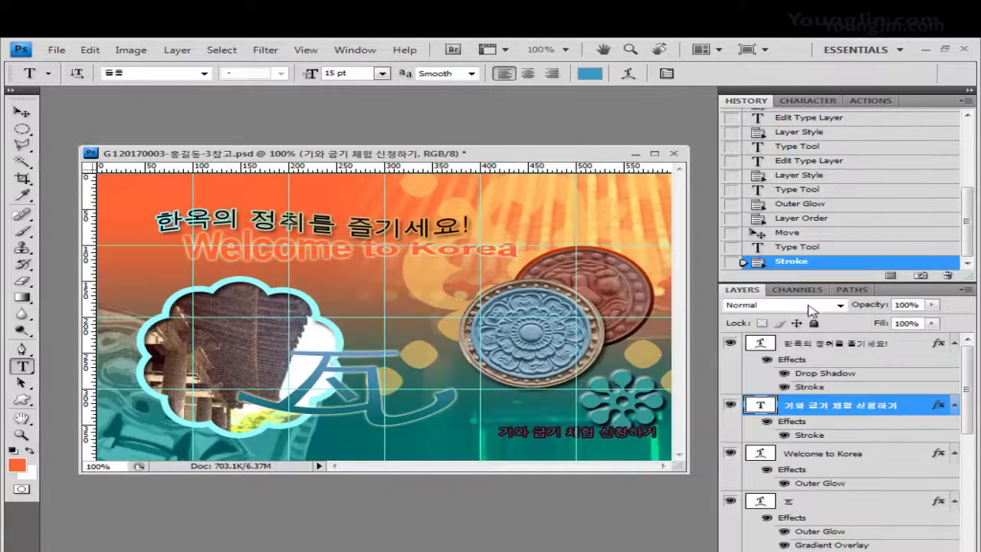
click(22, 112)
mouse_move(609, 438)
mouse_down()
mouse_move(577, 446)
mouse_move(608, 446)
mouse_up()
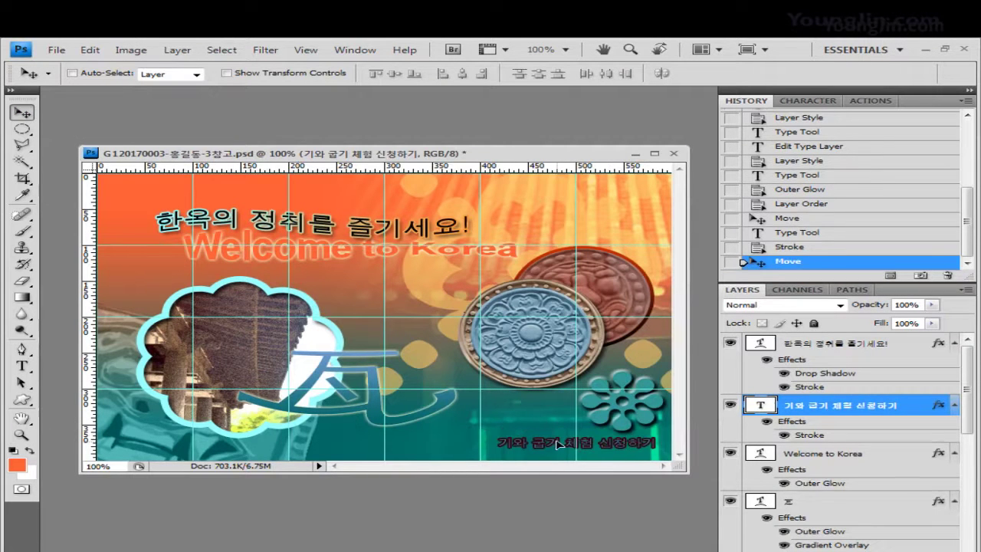
Move the 瓦 character lower right, stack its layer below Shape 1, nudge it down, and hide guides
click(798, 502)
drag(406, 423, 445, 443)
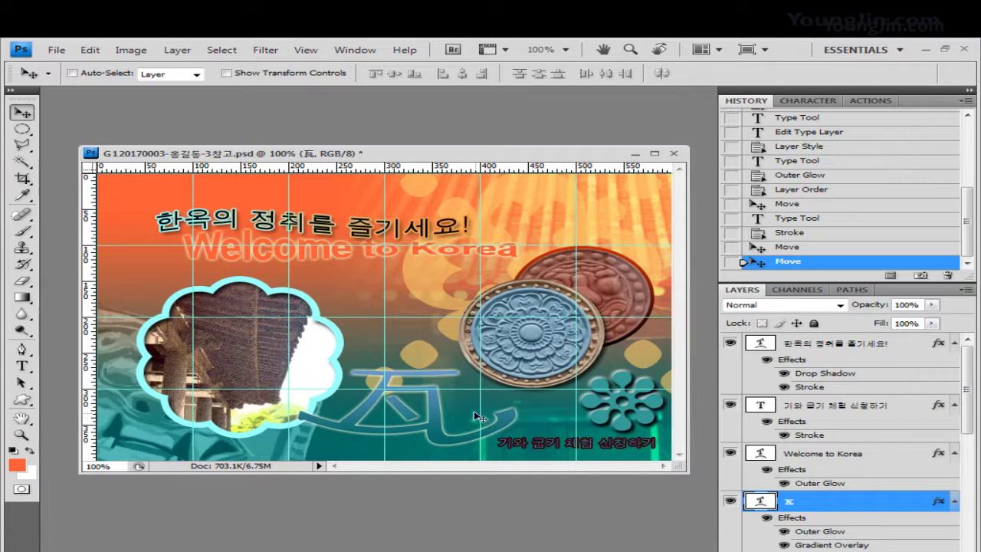
scroll(969, 414, down, 4)
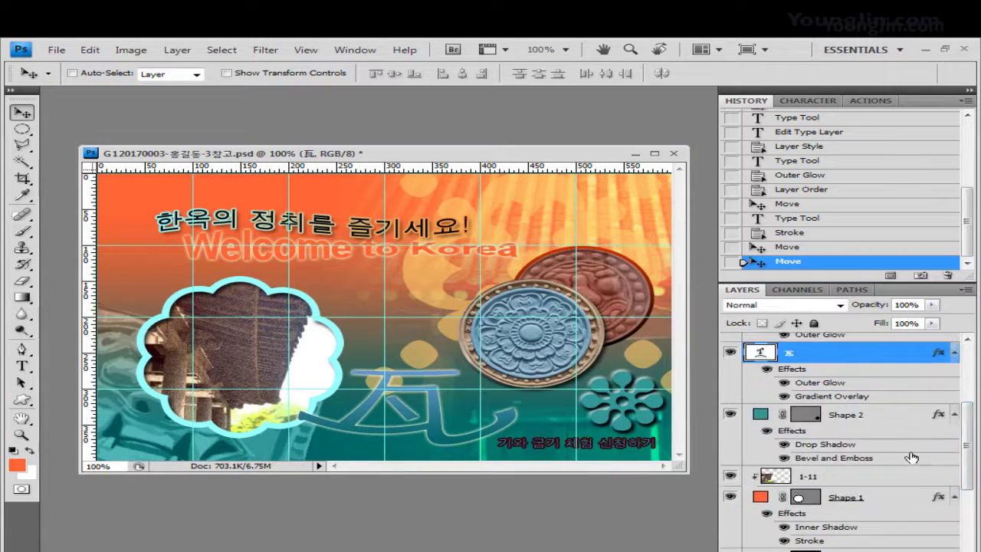
drag(834, 352, 840, 546)
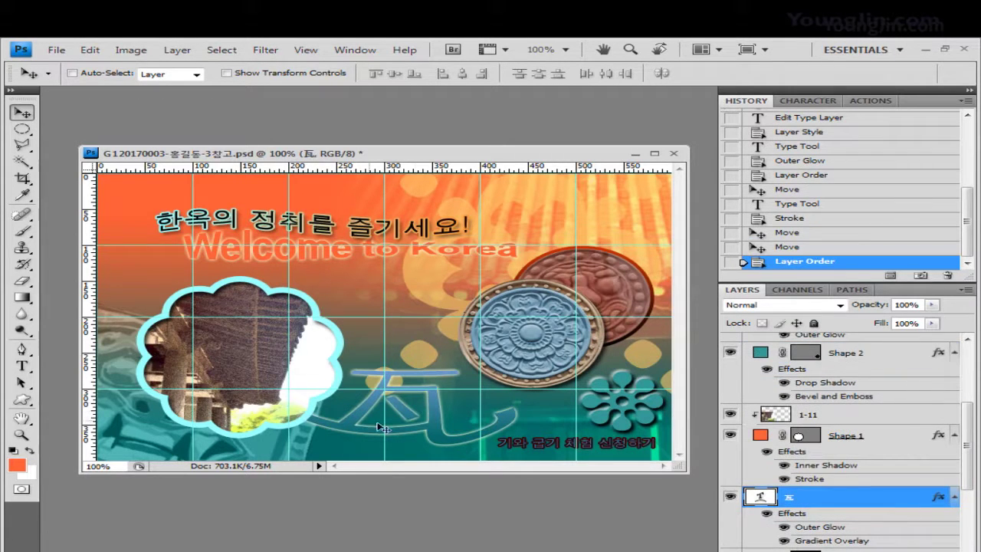
key(Down)
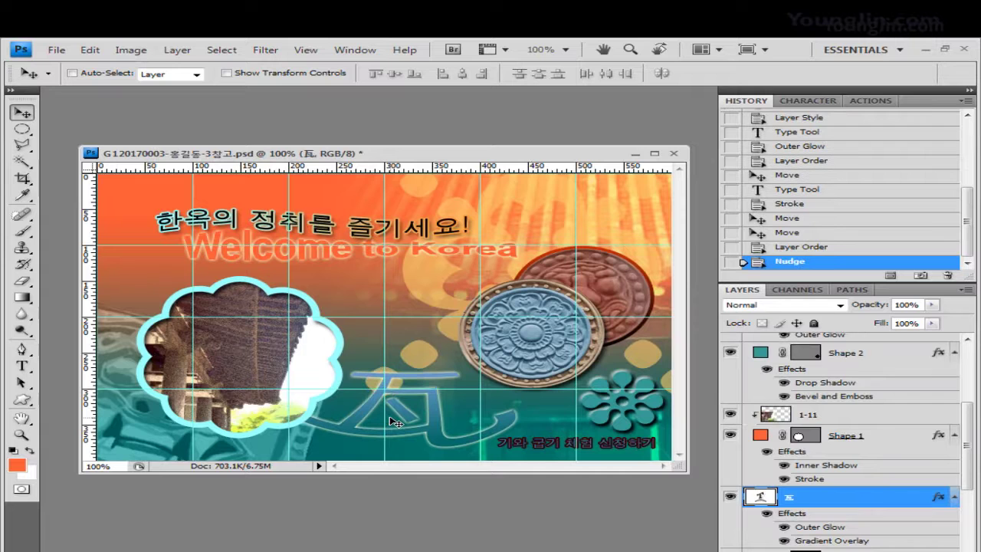
key(ctrl+semicolon)
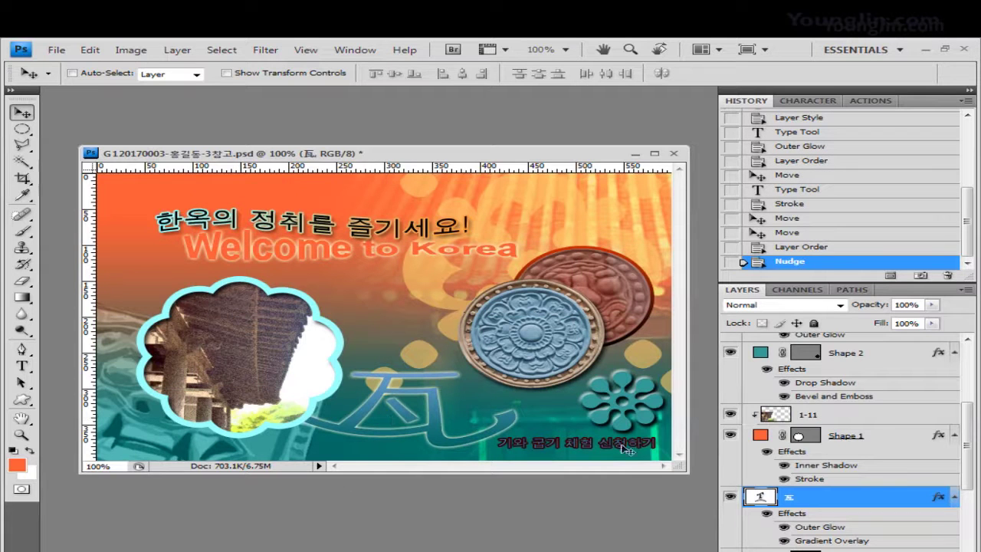
Save the poster as a JPEG with 참고 removed from the file name
click(57, 49)
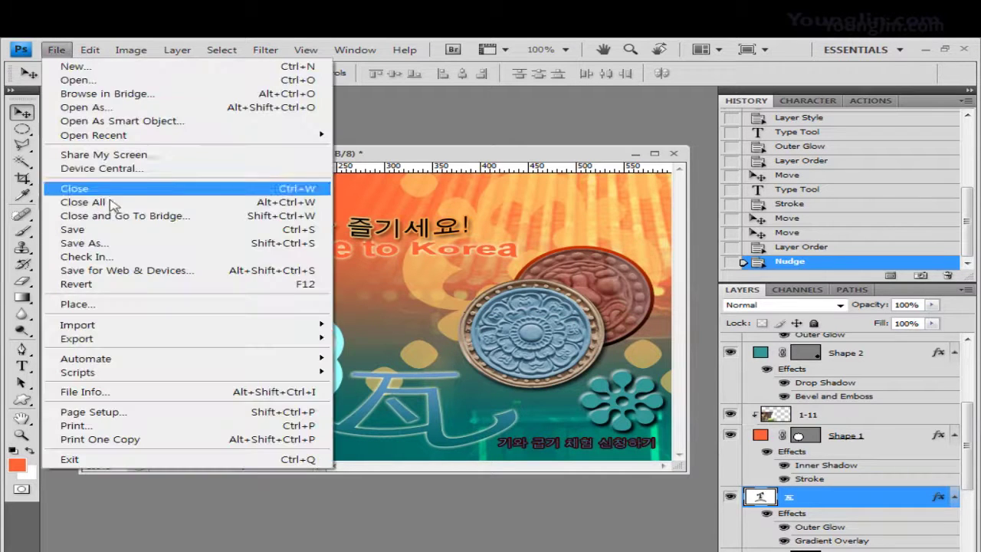
click(111, 238)
click(705, 212)
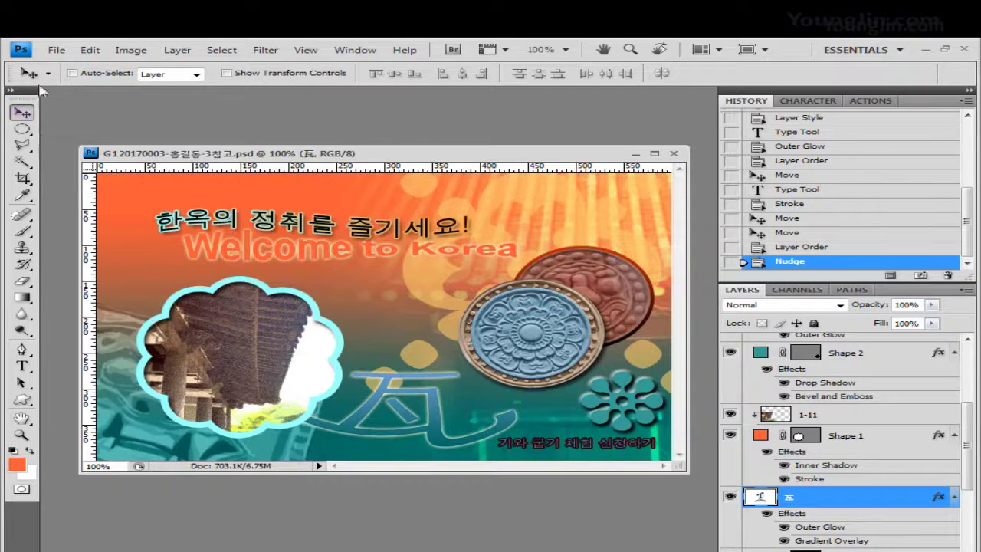
click(57, 50)
click(84, 243)
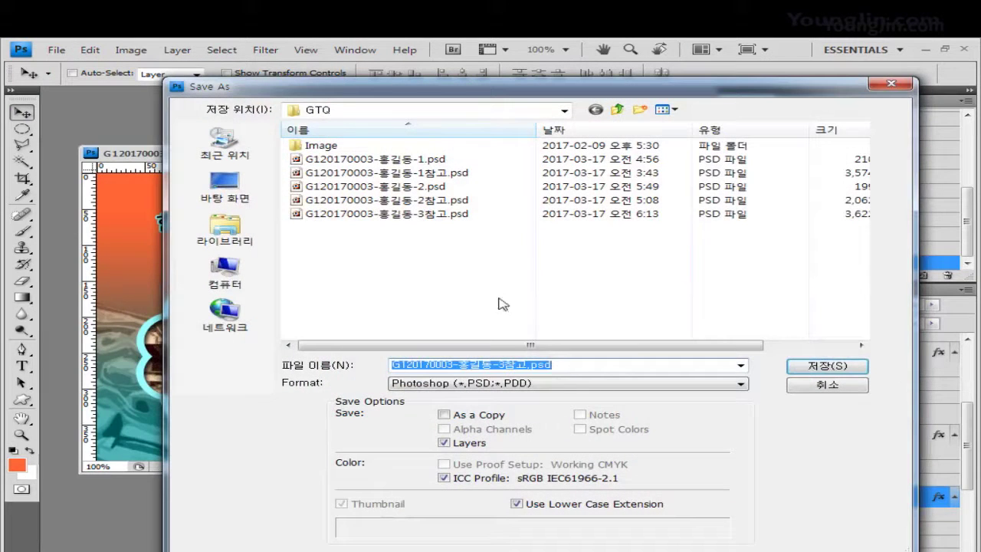
click(528, 365)
key(BackSpace)
key(BackSpace)
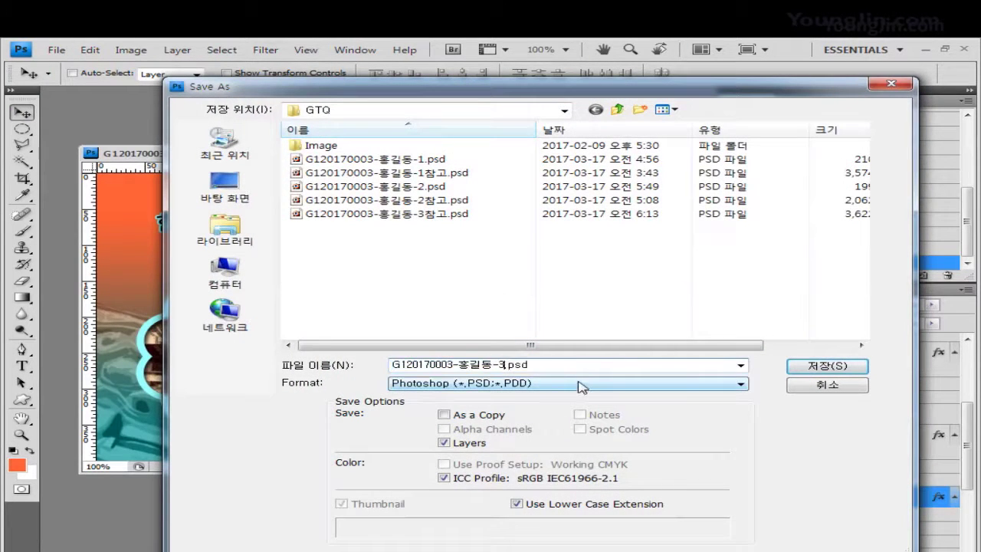
click(567, 383)
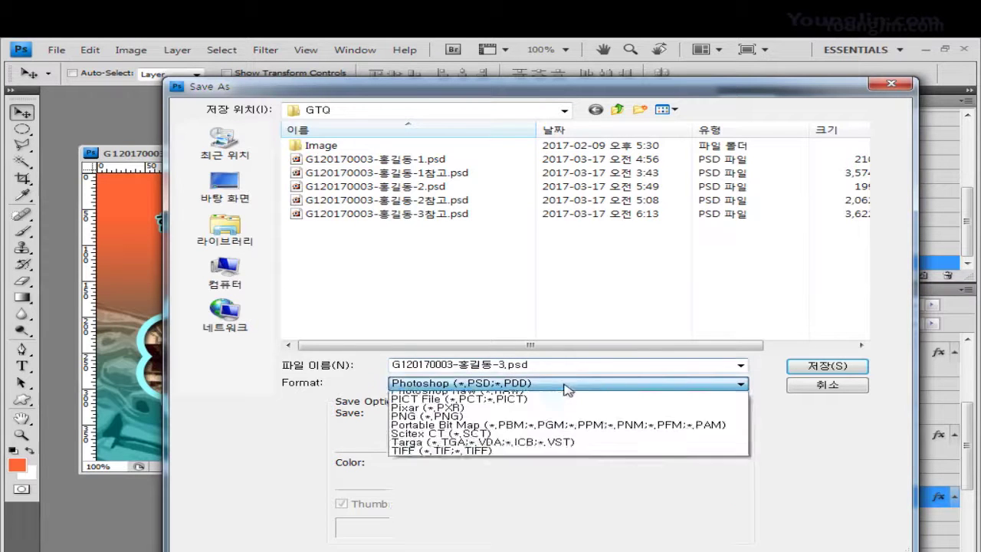
click(548, 465)
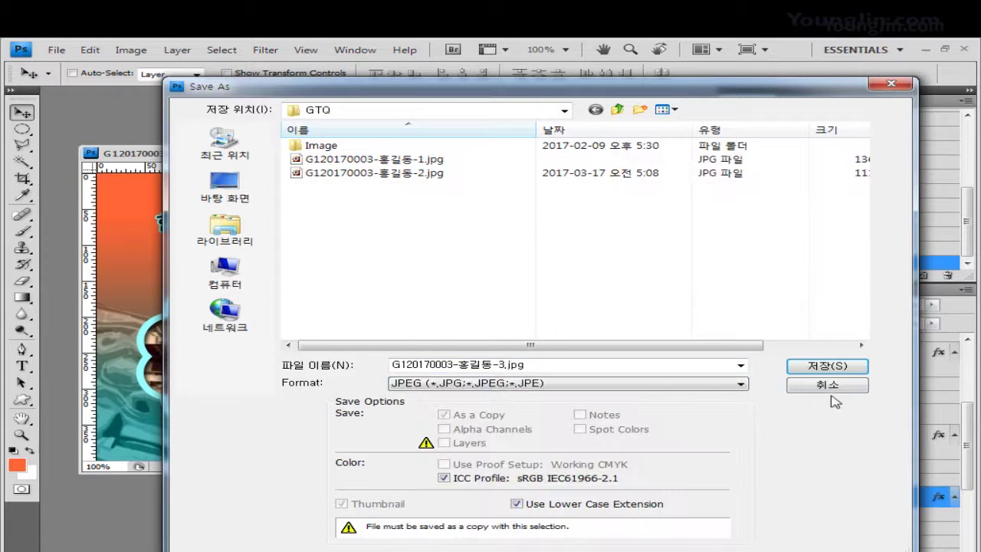
click(828, 366)
key(Return)
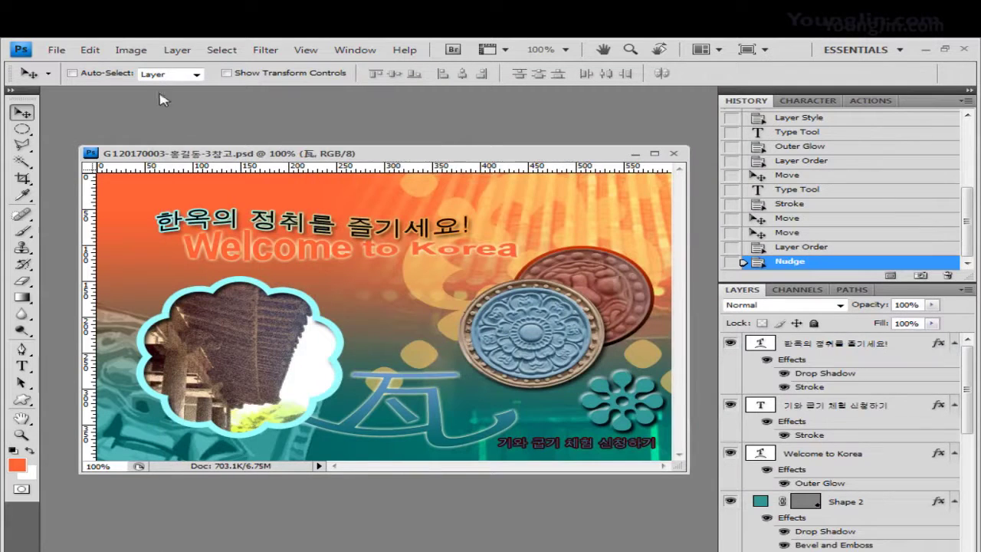
Shrink the poster's width to 60 pixels in Image Size
click(130, 50)
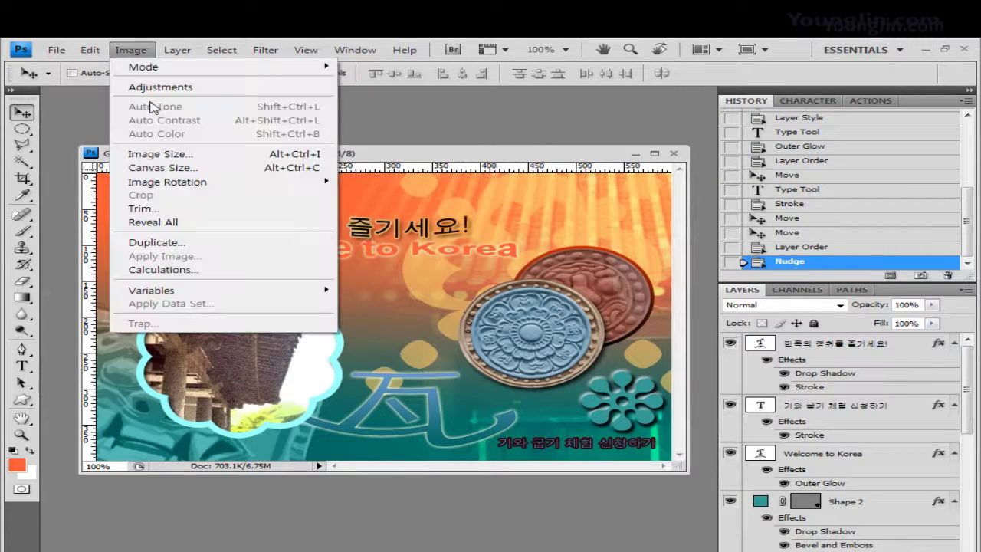
click(159, 154)
click(380, 270)
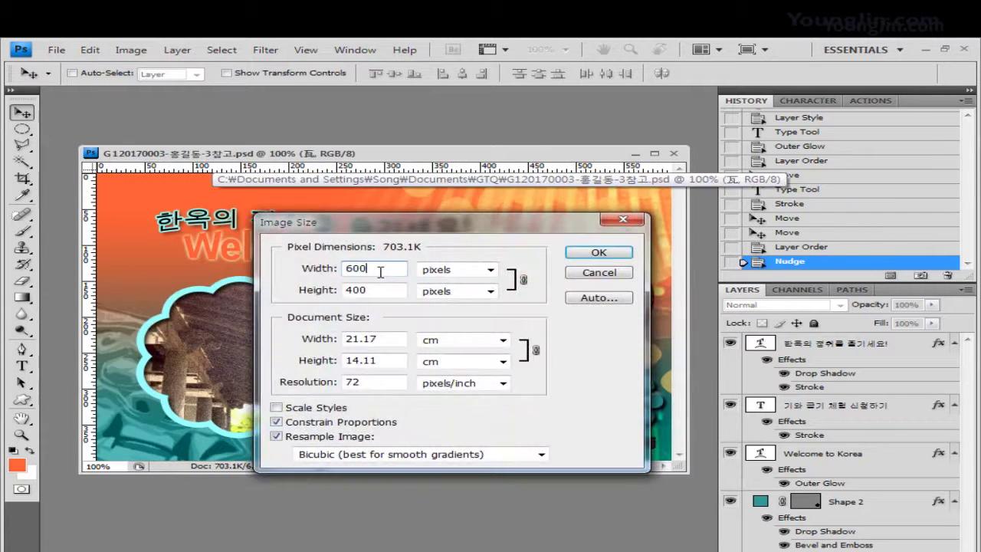
key(BackSpace)
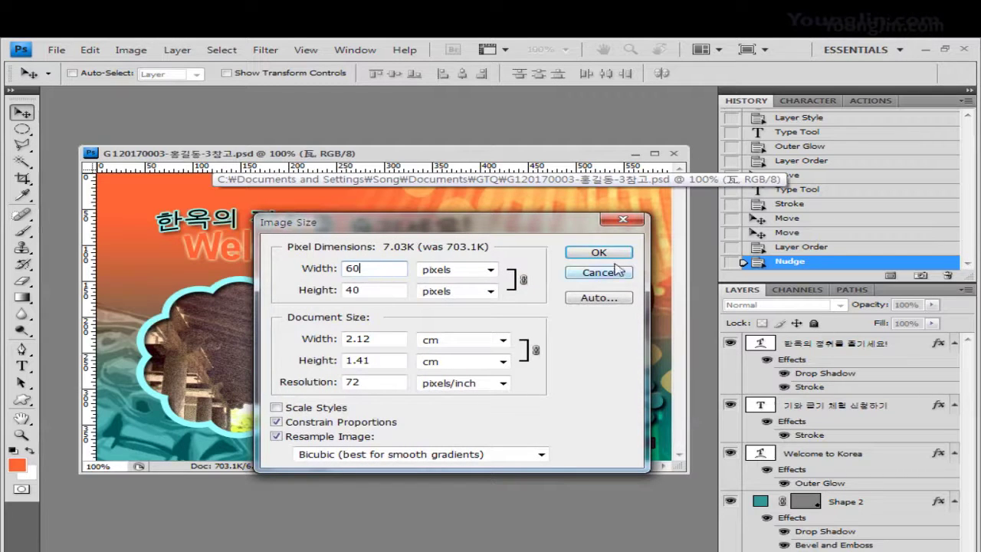
Save the resized poster as a PSD without 참고 in its name, then close it
click(55, 49)
click(83, 244)
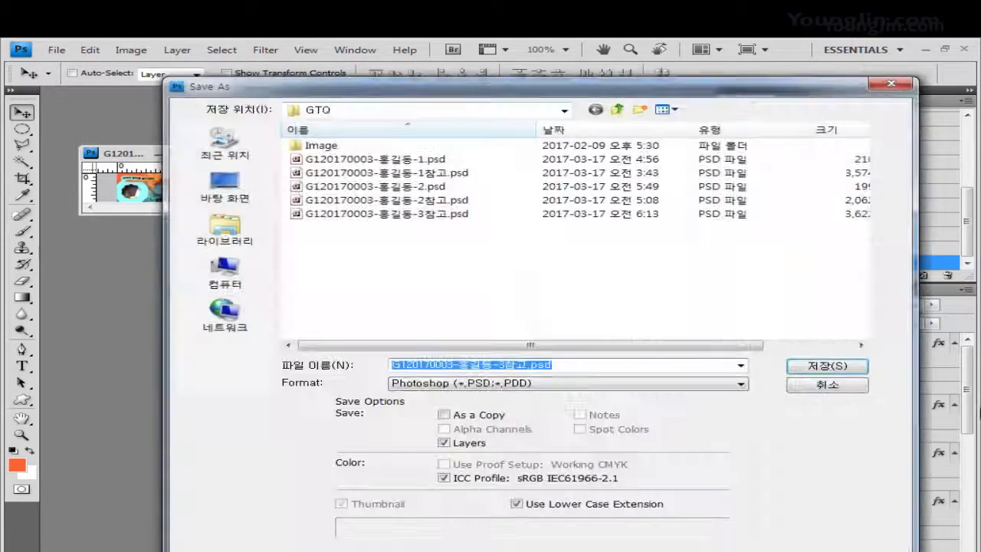
click(526, 369)
key(BackSpace)
key(BackSpace)
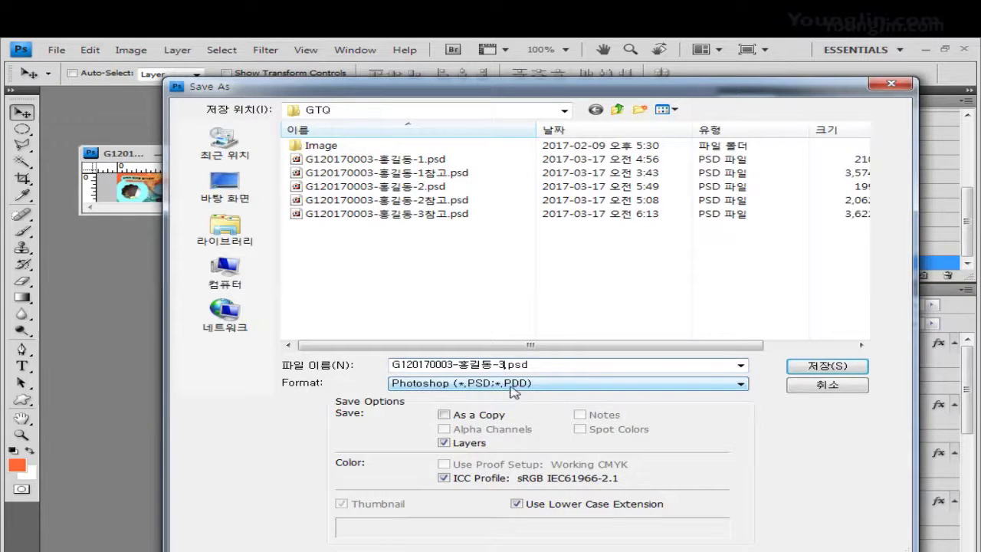
click(789, 369)
click(697, 210)
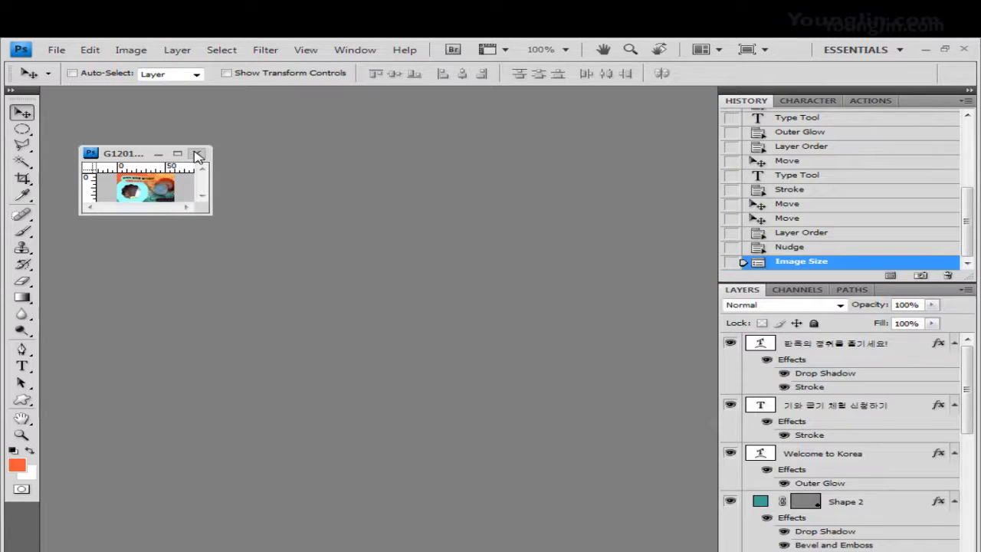
click(198, 155)
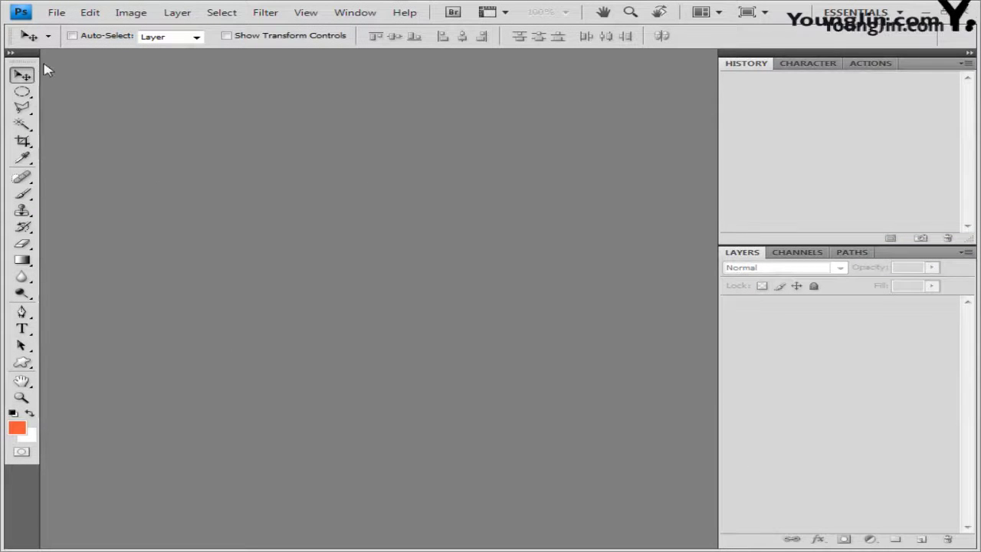
Create a new 600×400 px, 72 ppi document in a floating window with the grid shown
click(56, 13)
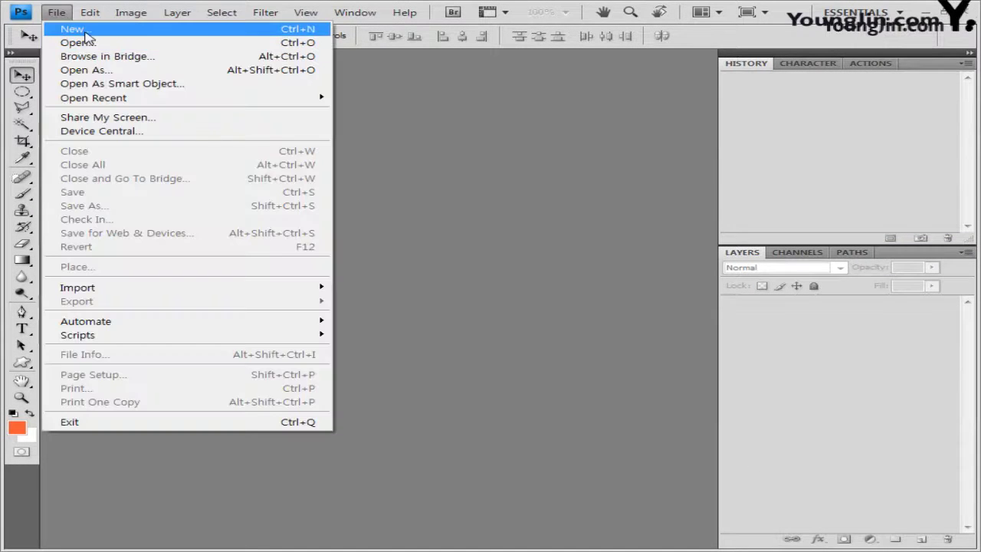
click(86, 35)
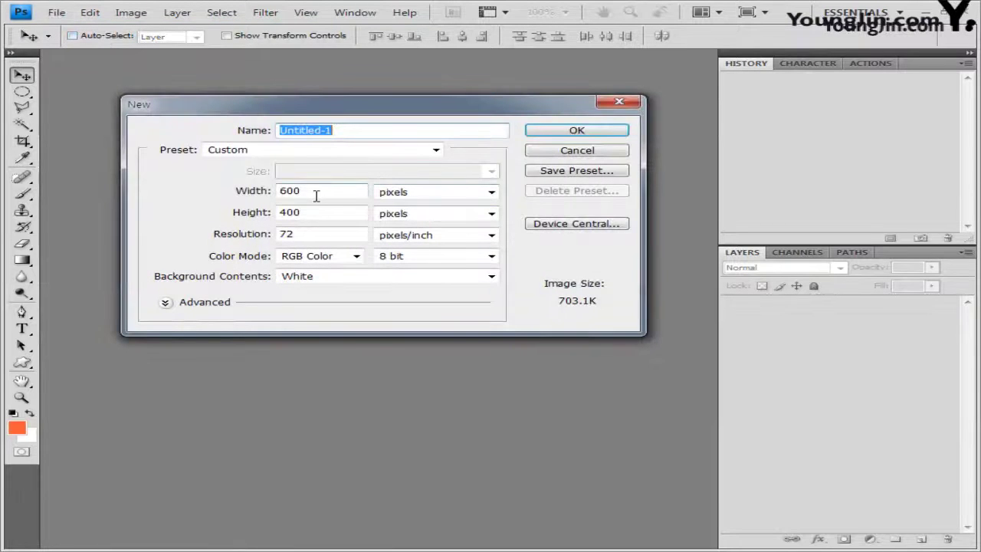
click(313, 209)
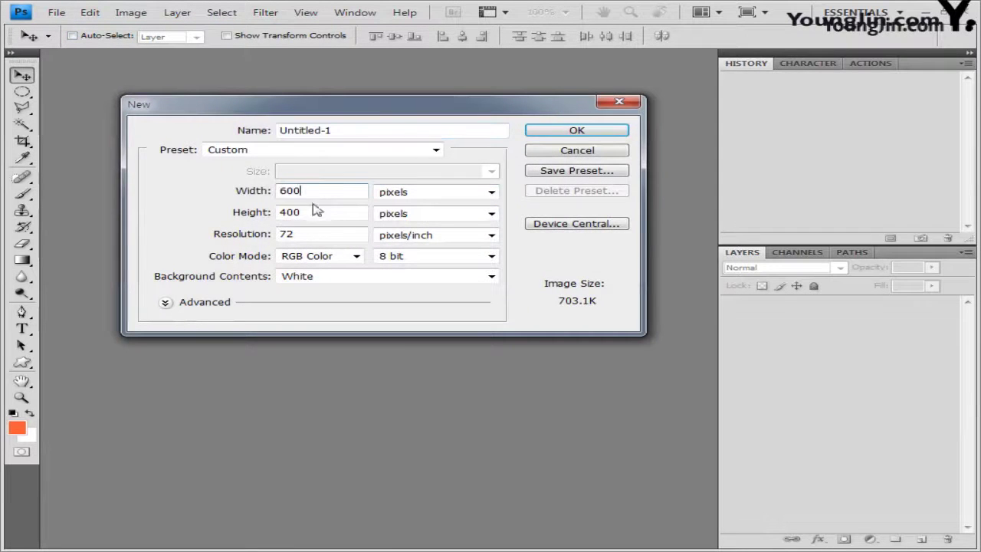
click(585, 131)
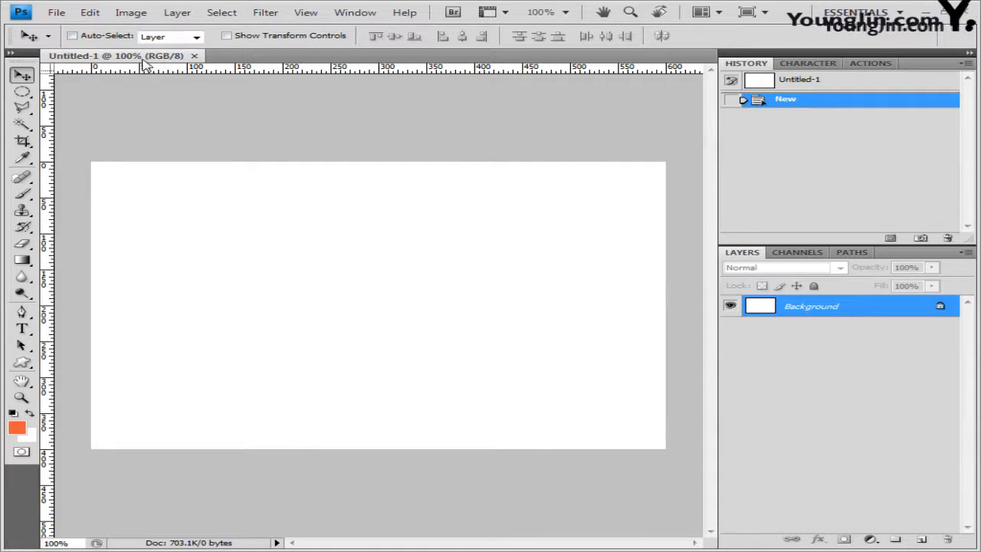
drag(143, 62, 280, 169)
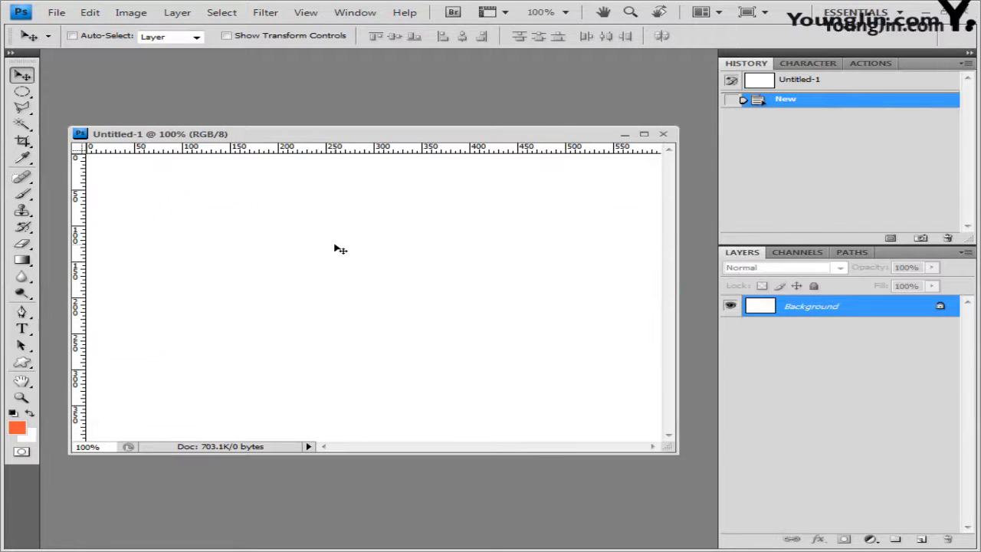
key(ctrl+apostrophe)
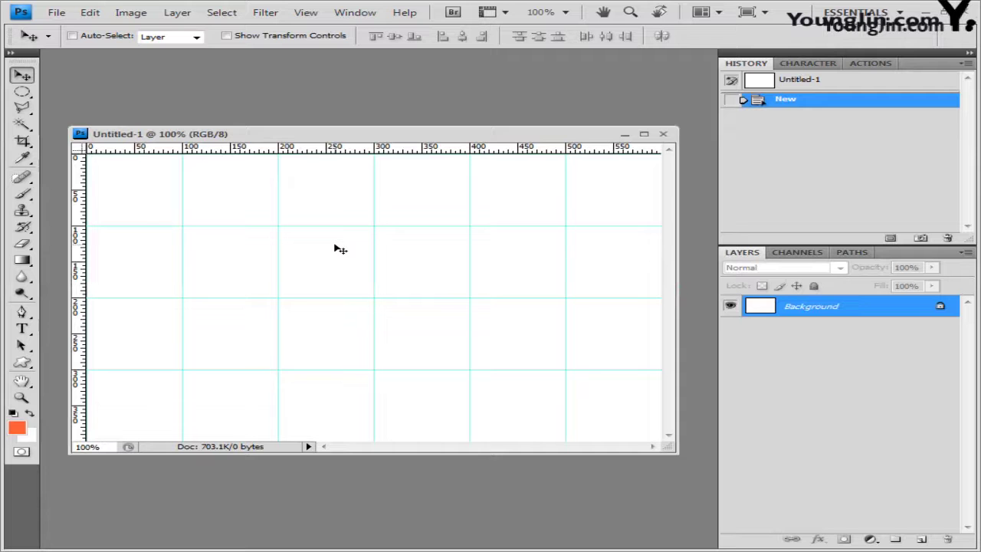
Save the document as a PSD in the GTQ folder, changing the reference name to 4
click(56, 12)
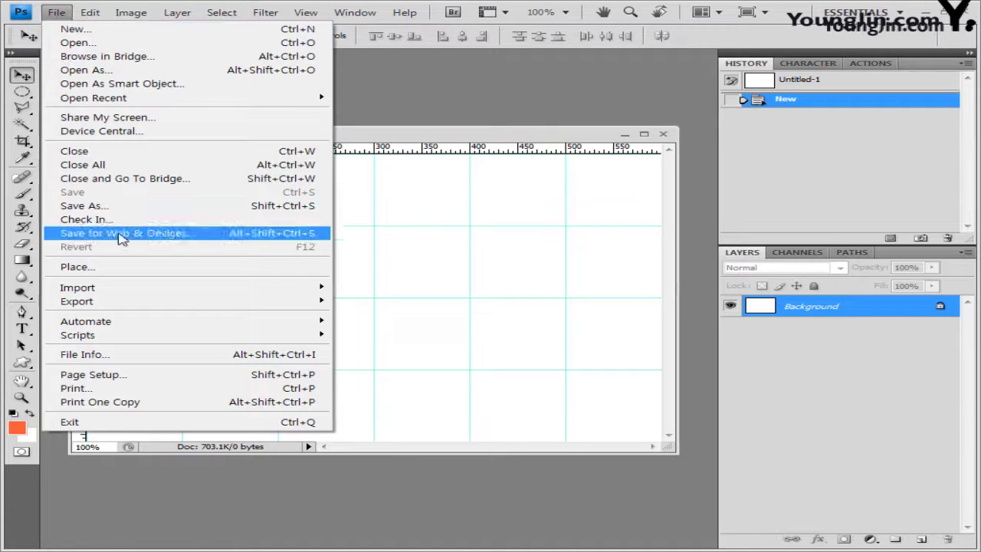
click(123, 207)
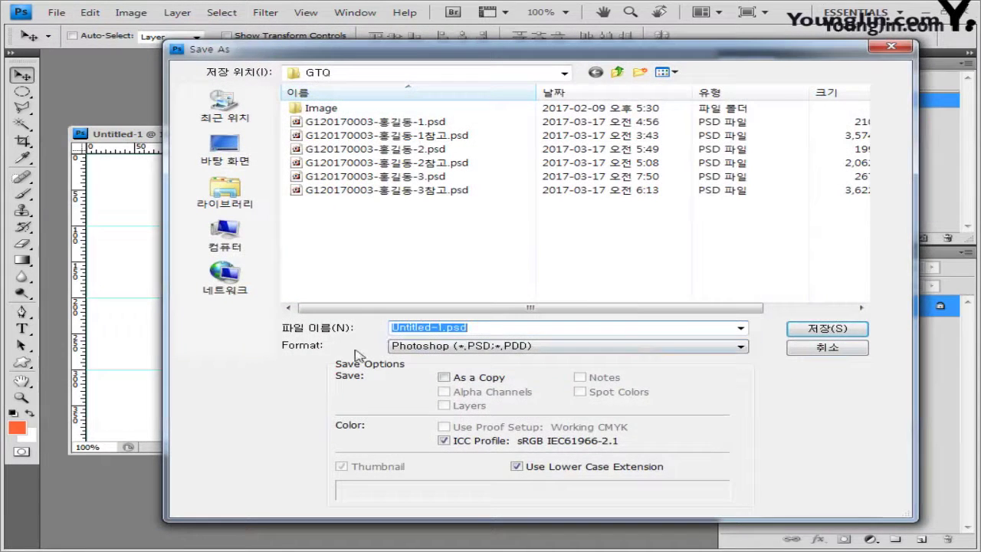
click(445, 190)
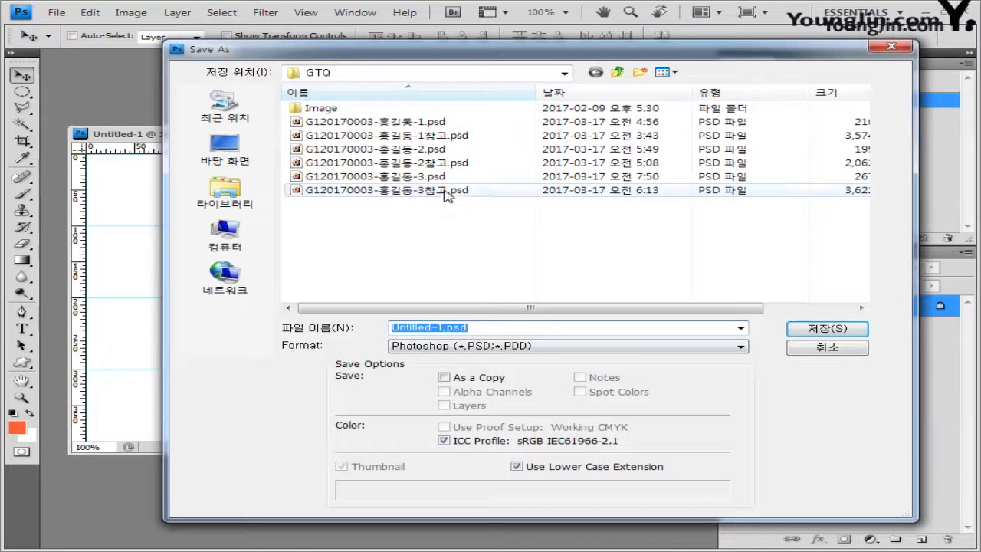
click(502, 327)
text(4)
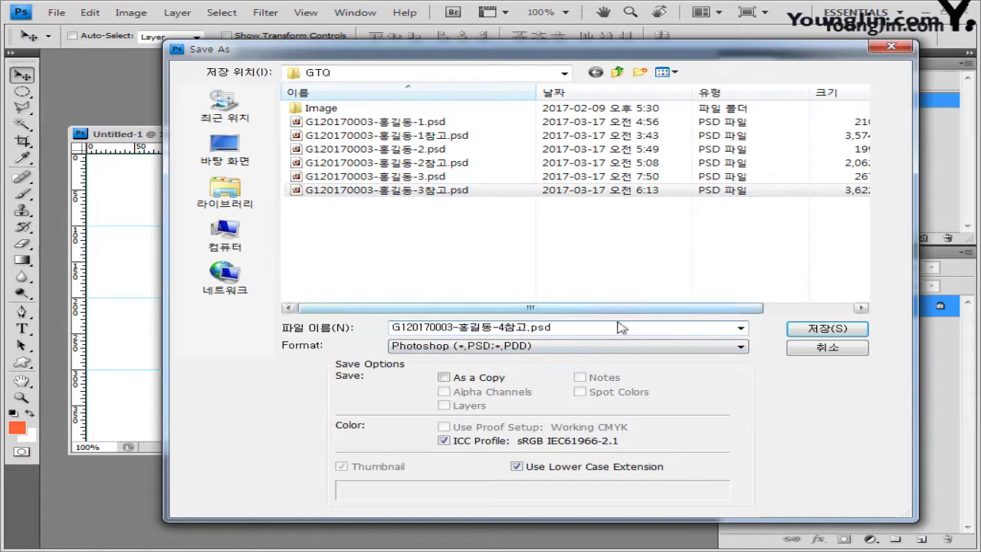
click(822, 329)
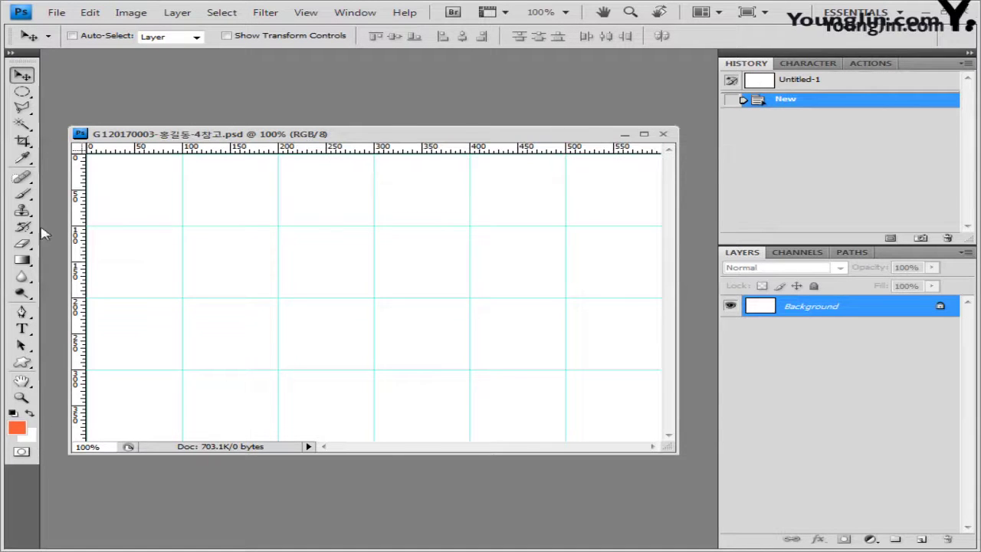
Build a gradient running from red cc0000 to black 000000 in the Gradient Editor
click(23, 261)
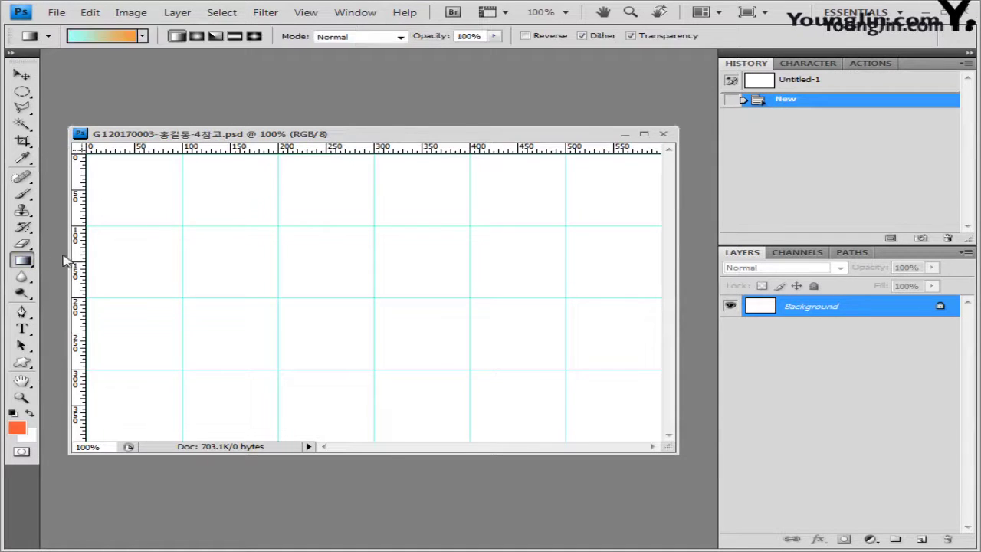
click(107, 43)
drag(491, 145, 388, 170)
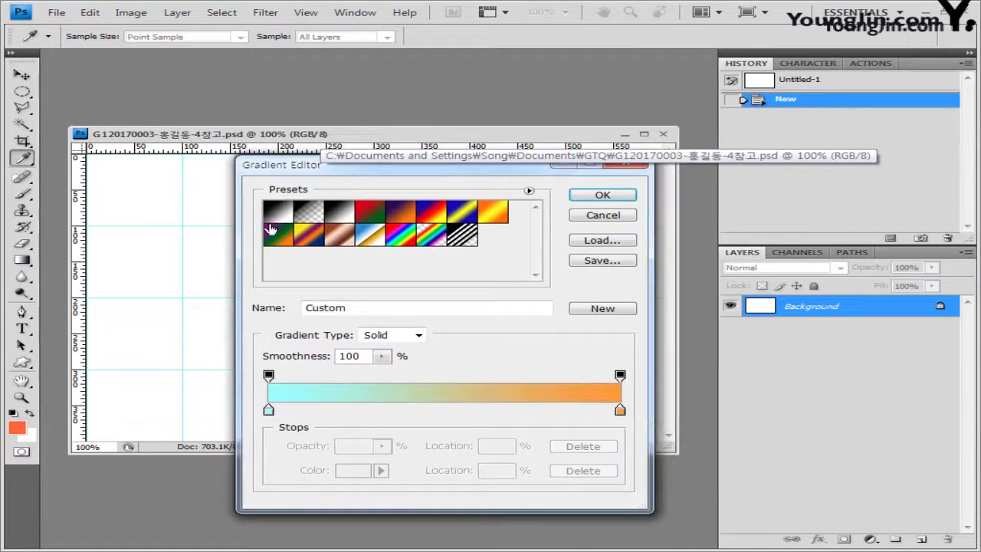
click(282, 217)
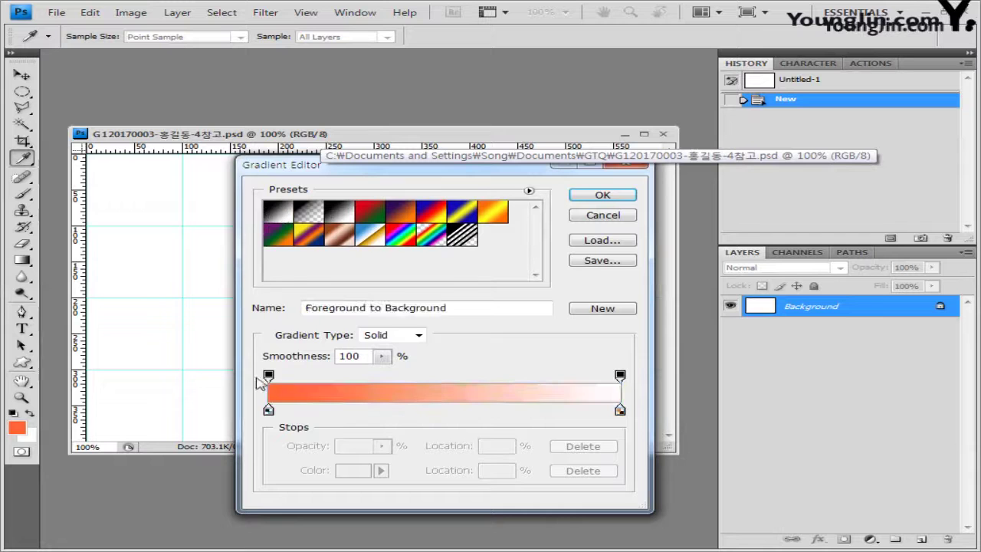
double_click(268, 410)
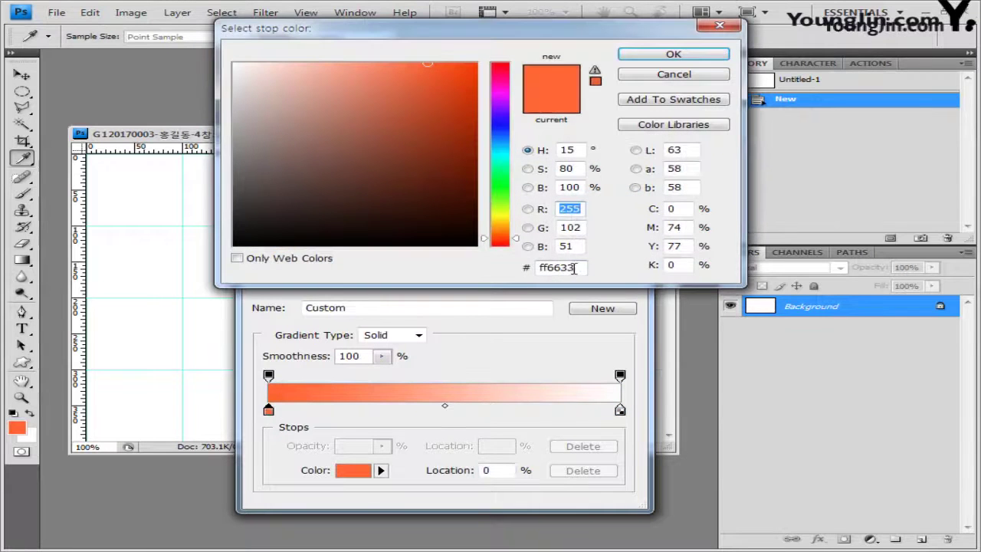
drag(574, 268, 421, 271)
text(cc0000)
click(674, 55)
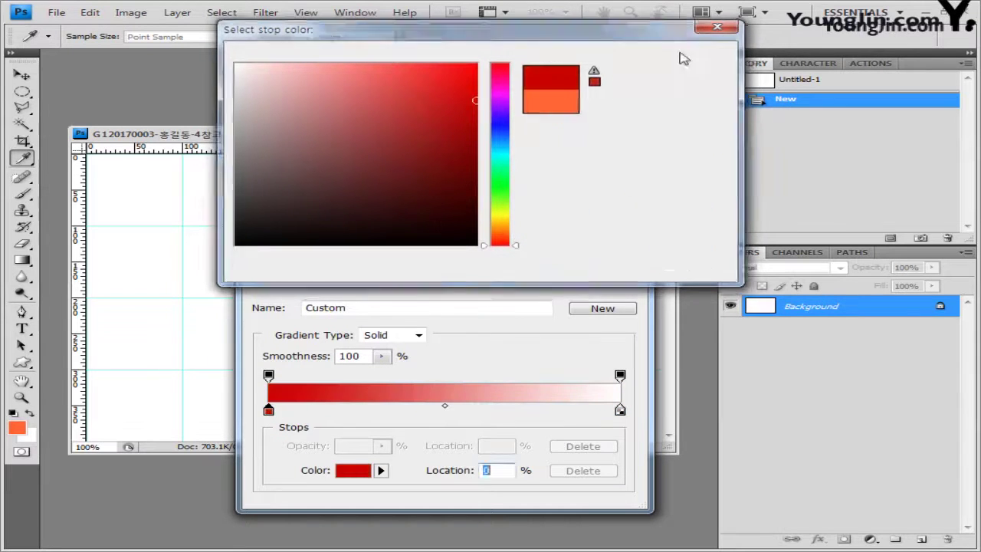
double_click(621, 410)
drag(337, 232, 128, 281)
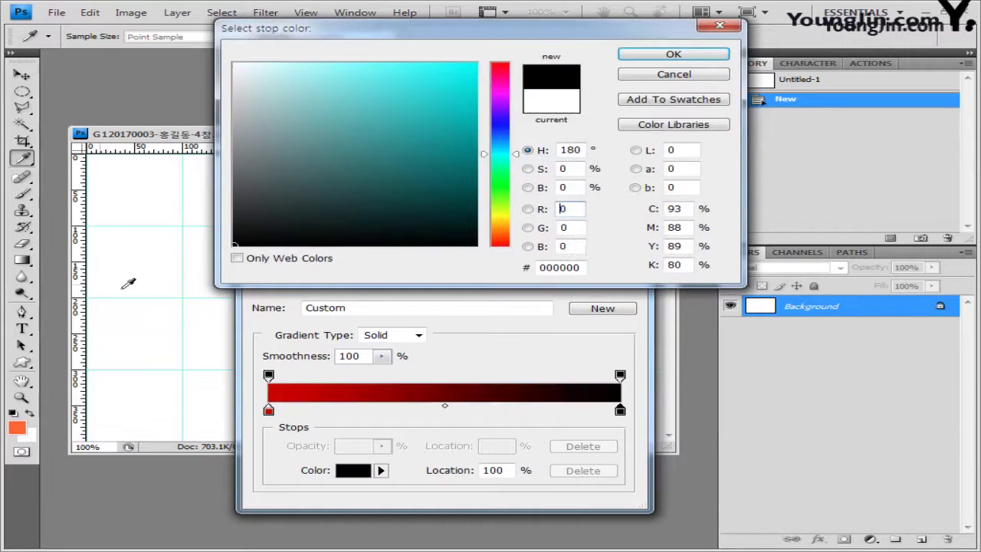
click(676, 57)
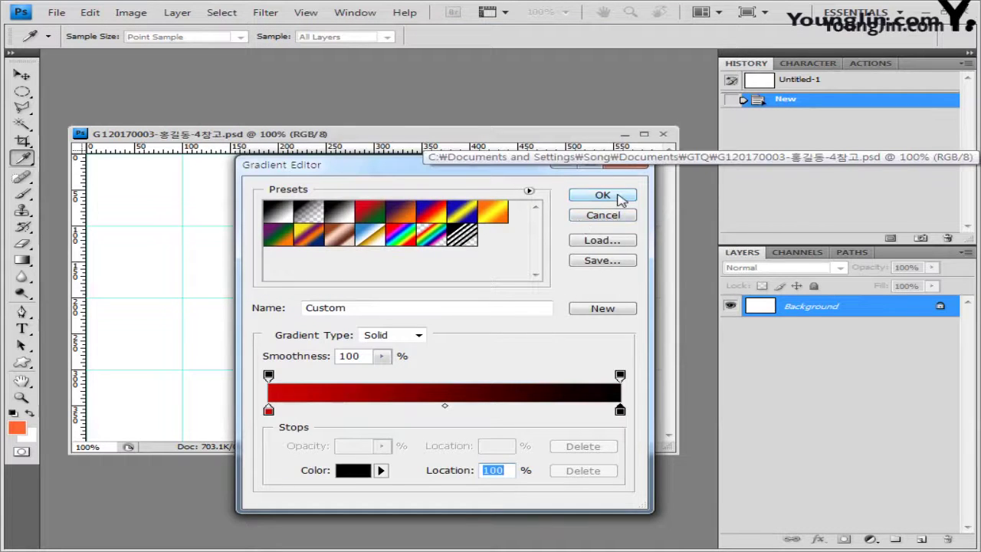
click(603, 196)
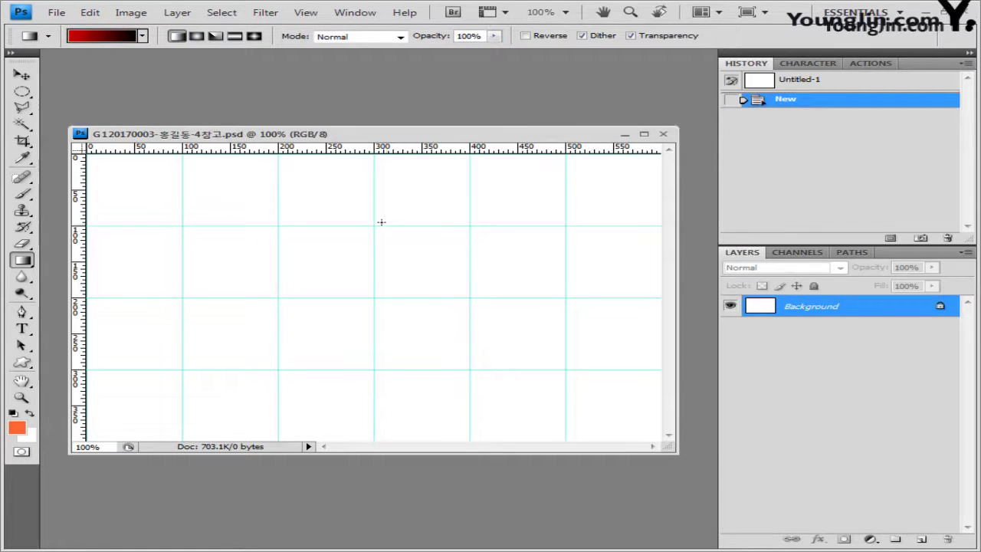
Drag the red-to-black gradient from the top of the canvas to the bottom
drag(386, 291, 377, 390)
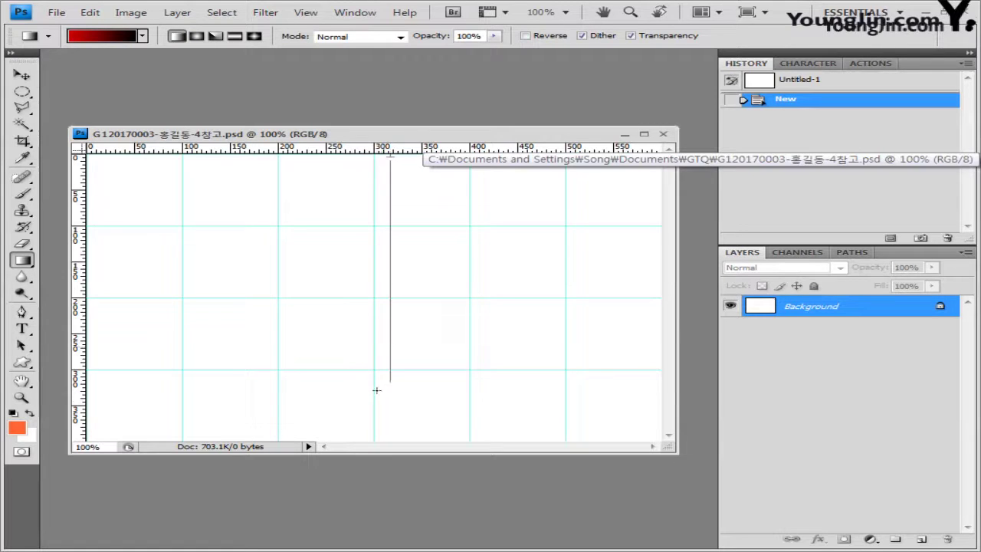
drag(376, 428, 376, 429)
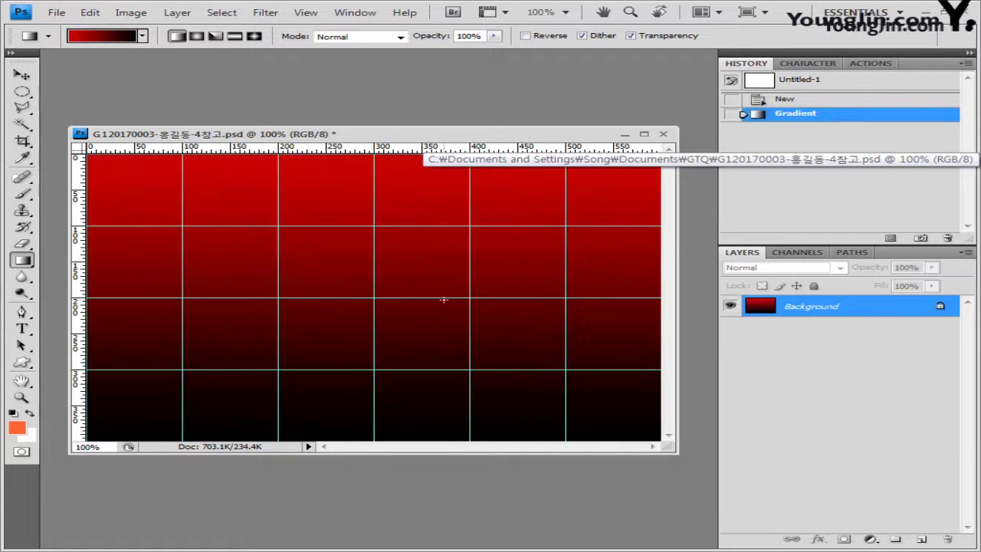
click(444, 299)
key(alt+Tab)
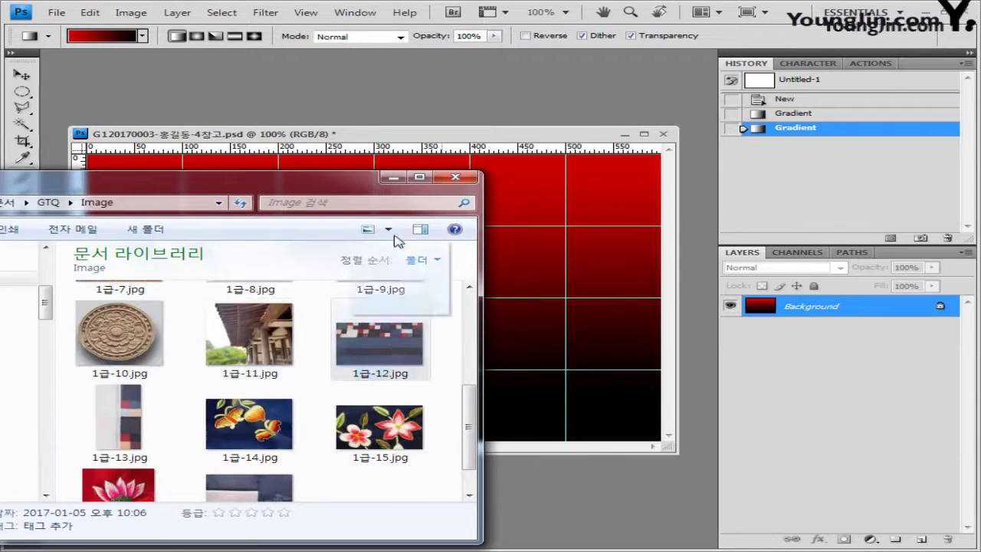
Copy the patchwork photo 1급-12.jpg and paste it into the gradient poster
drag(380, 345, 175, 82)
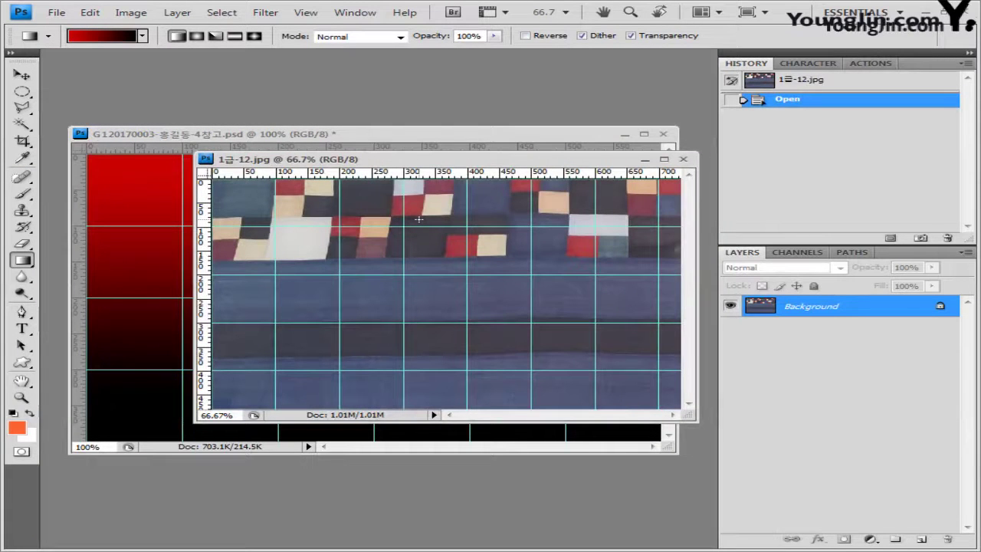
key(ctrl+a)
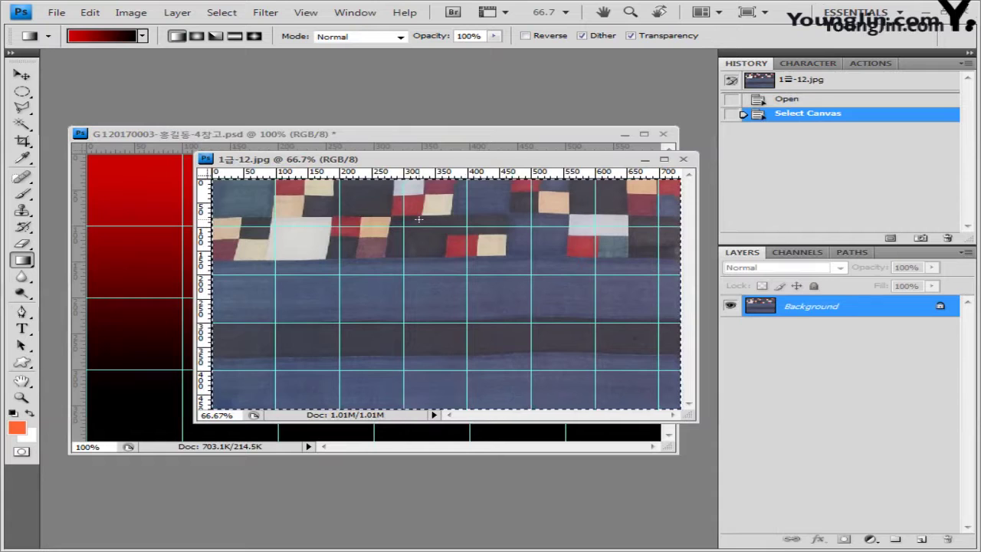
click(683, 158)
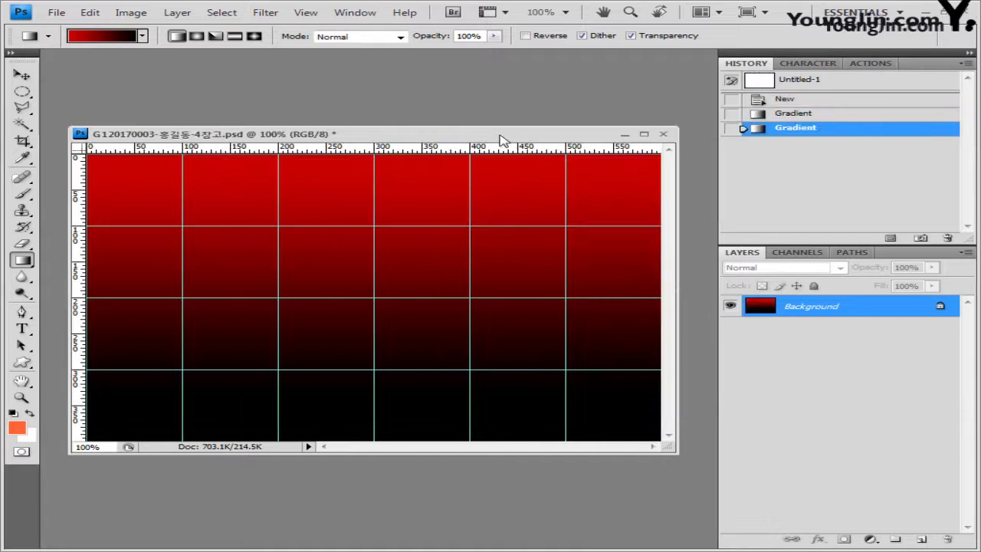
key(ctrl+v)
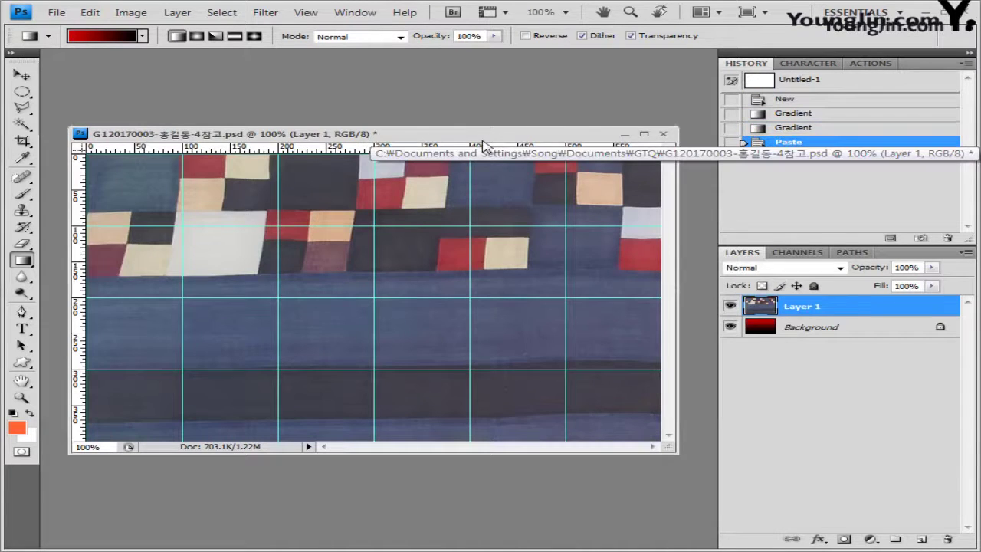
Set the patchwork layer to Luminosity blending at 60% opacity
click(842, 269)
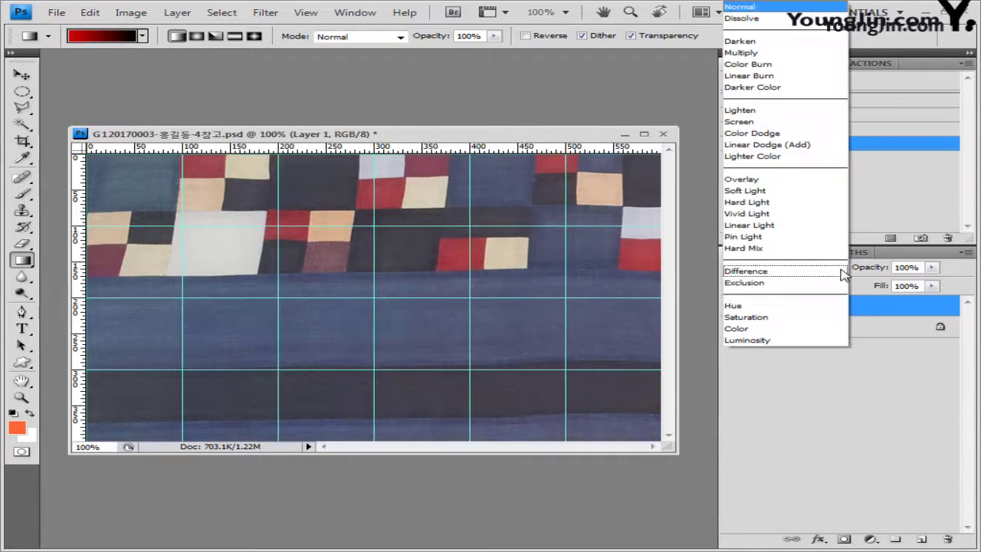
click(808, 342)
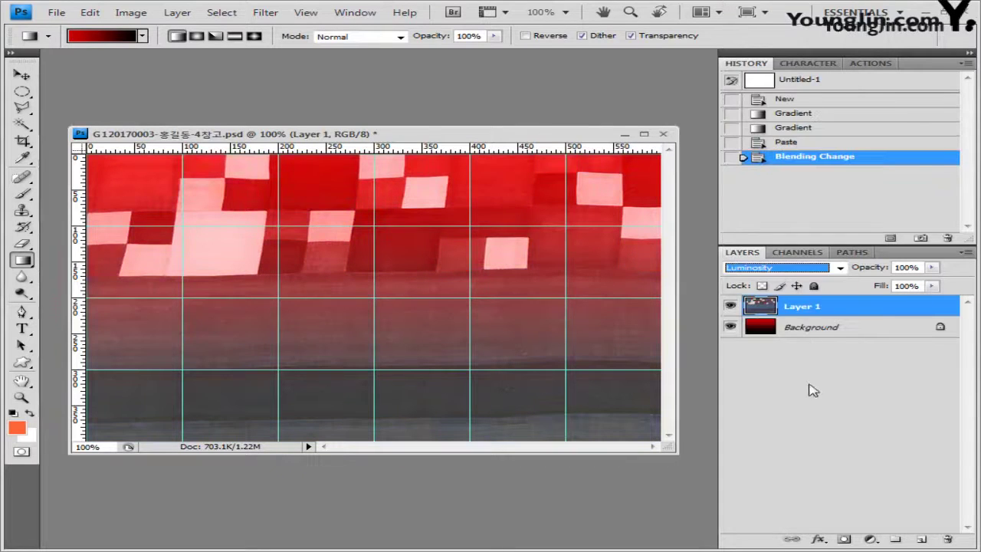
double_click(923, 267)
text(60)
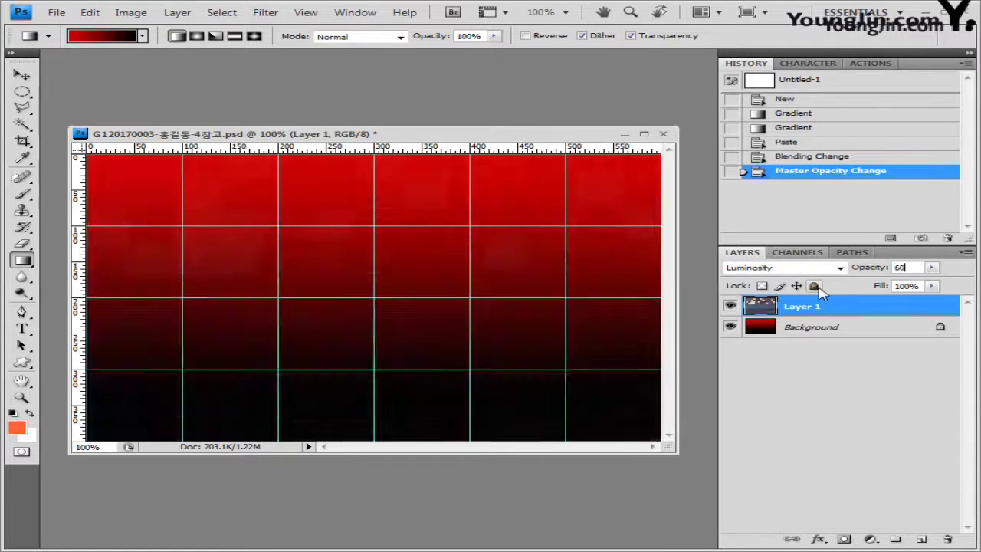
key(Return)
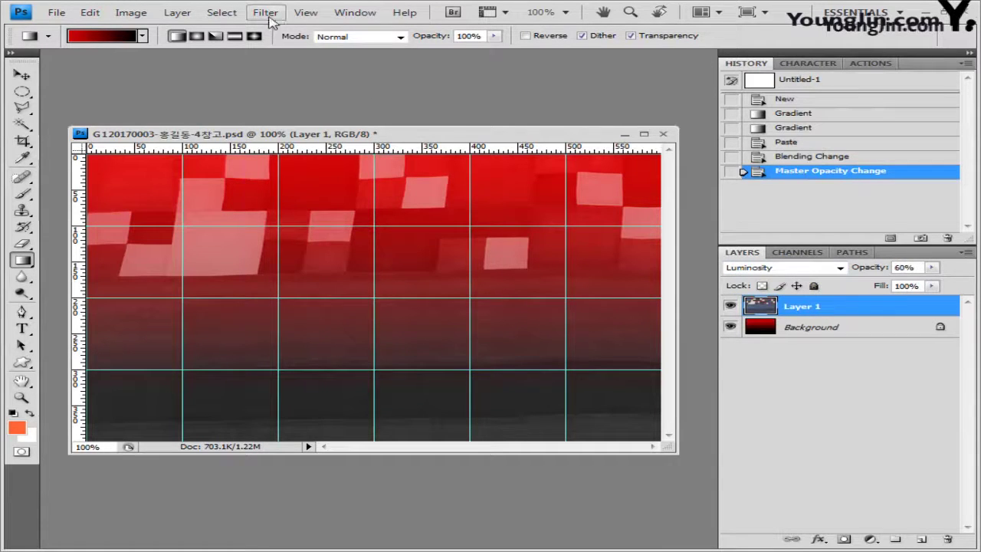
Apply Add Noise at 20% with Monochromatic unchecked
click(268, 14)
mouse_move(284, 172)
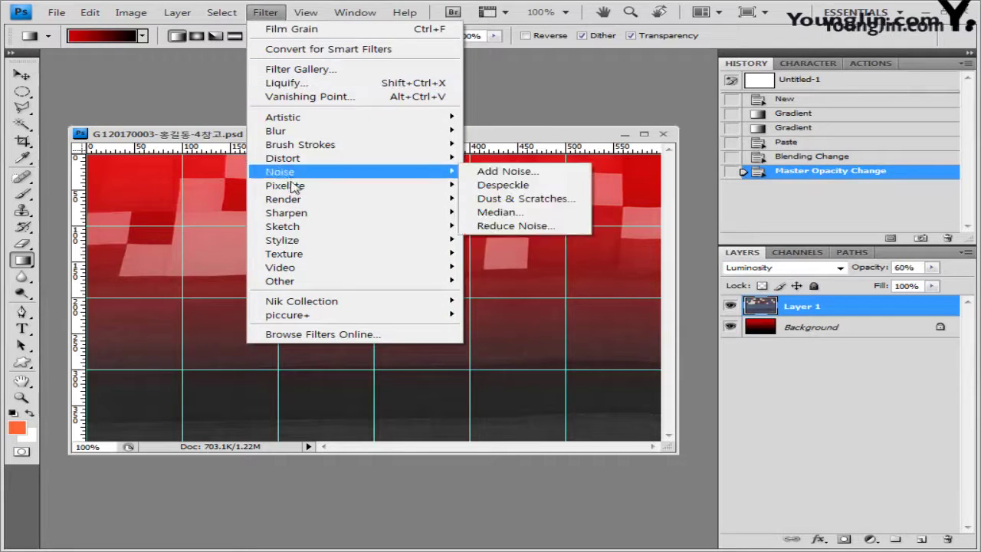
click(538, 177)
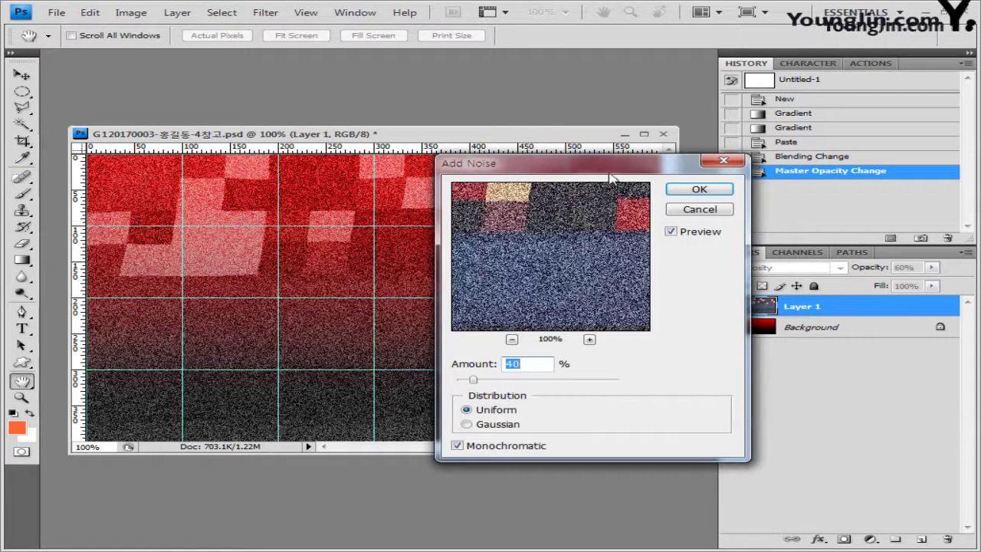
drag(611, 177, 661, 177)
text(2)
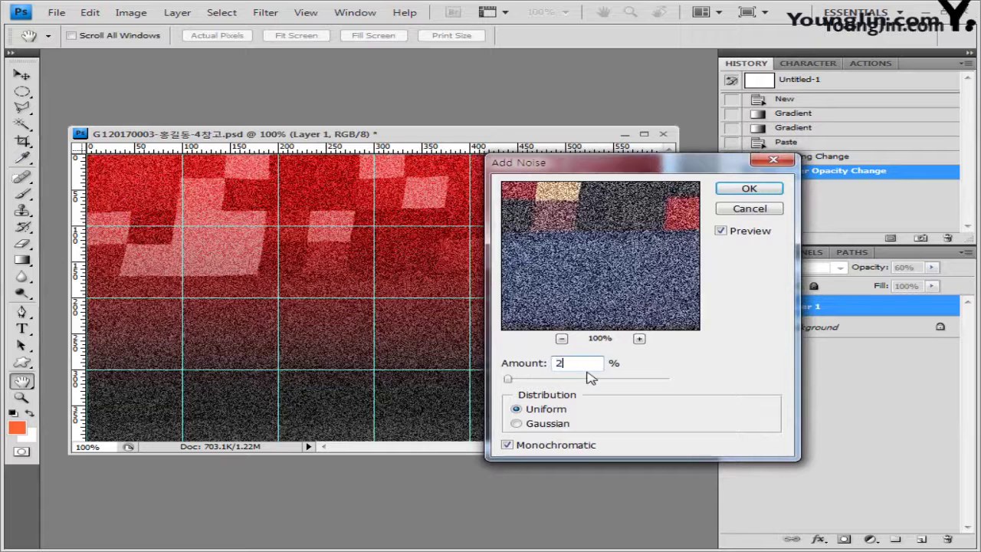
text(0)
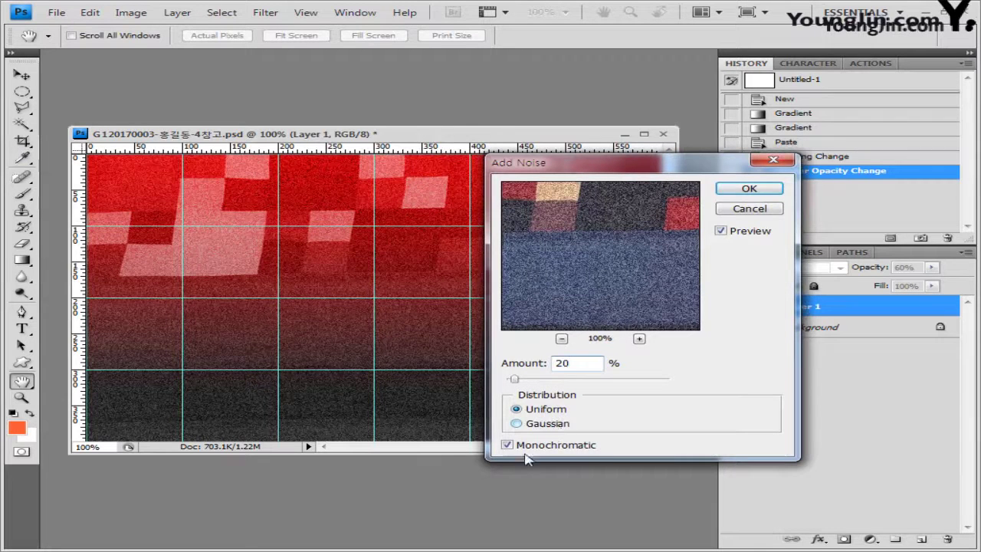
click(508, 446)
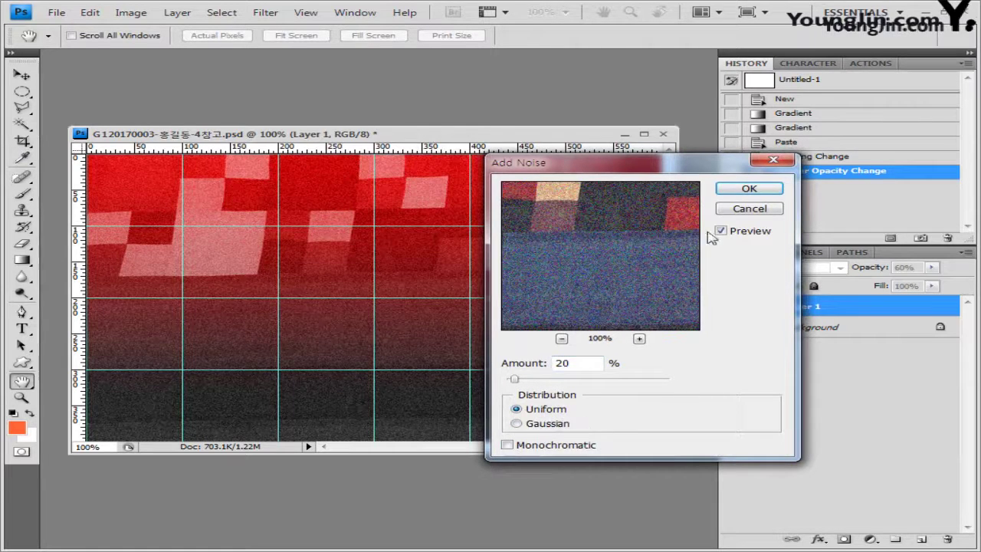
click(740, 191)
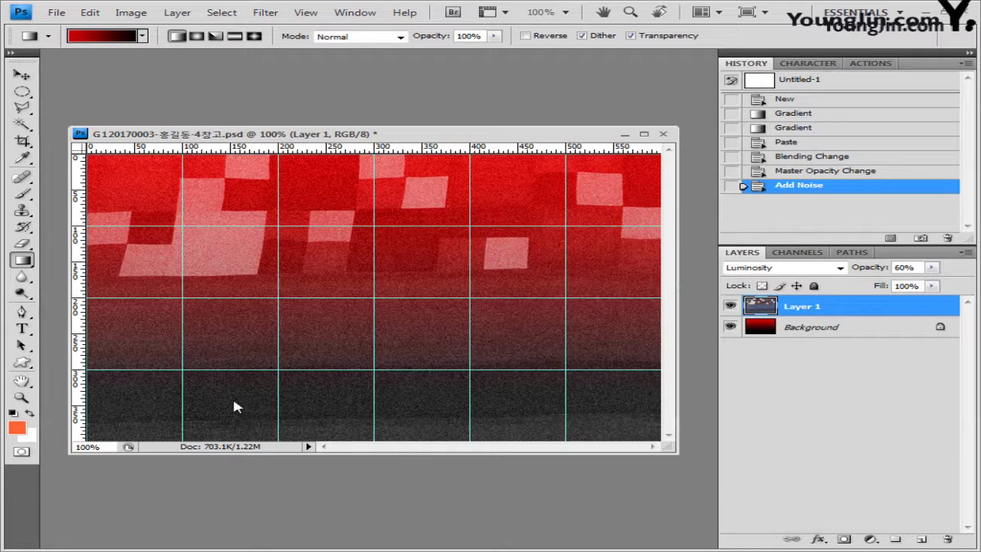
Open 1급-13.jpg, copy the whole image, and paste it into the poster
key(alt+Tab)
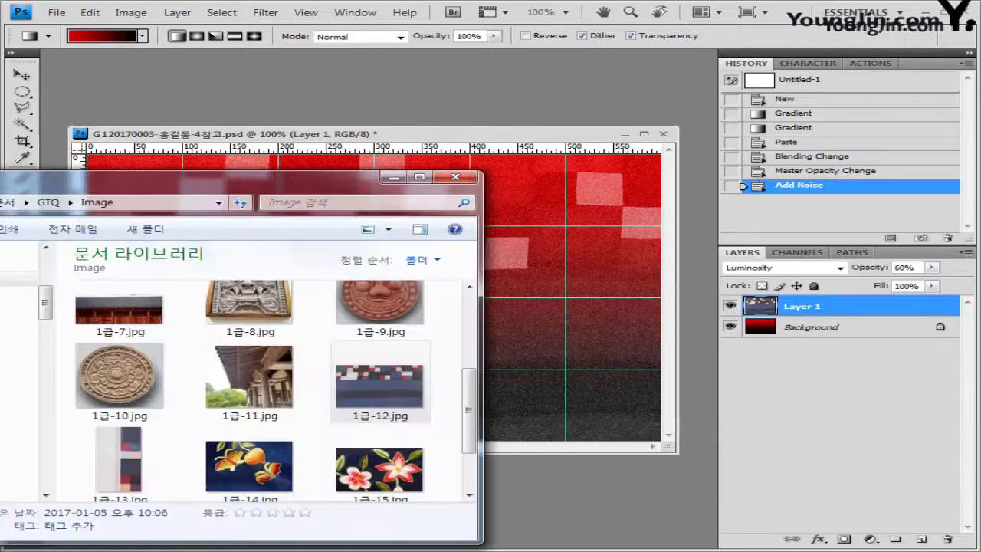
drag(674, 504, 675, 506)
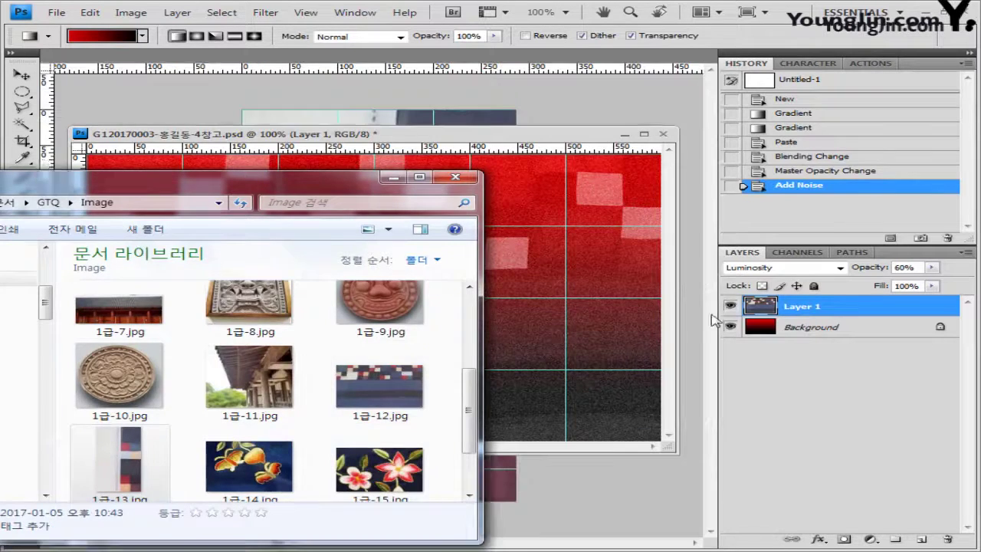
drag(111, 62, 276, 220)
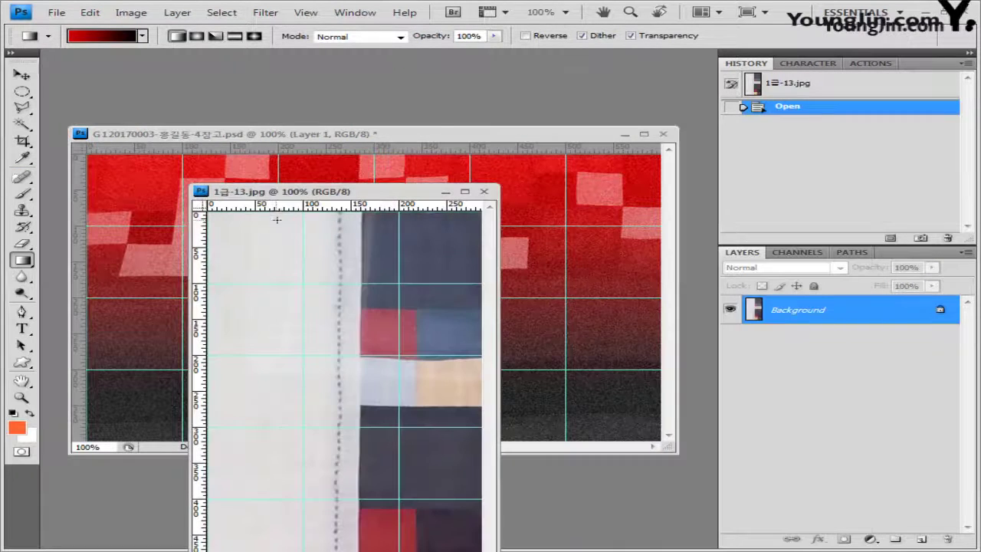
key(ctrl+a)
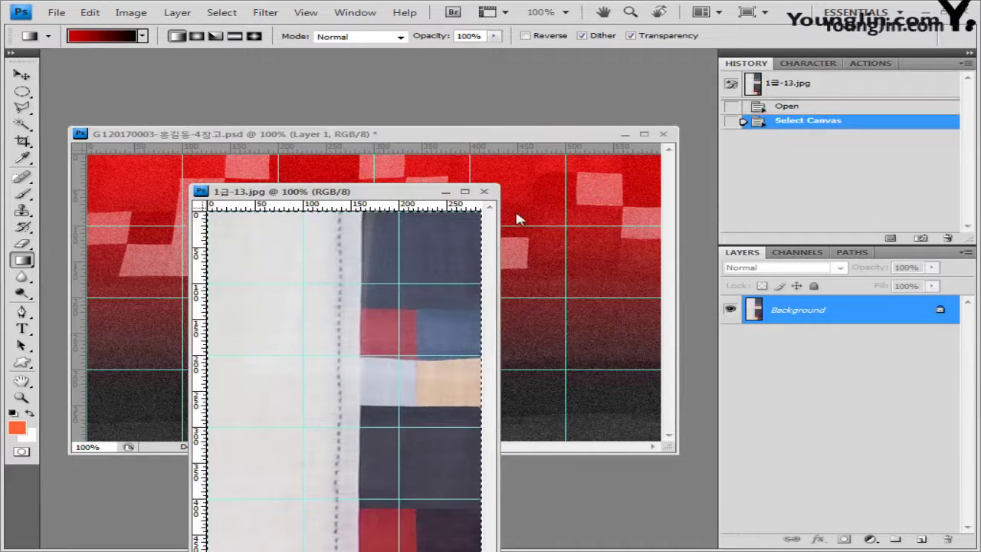
click(486, 192)
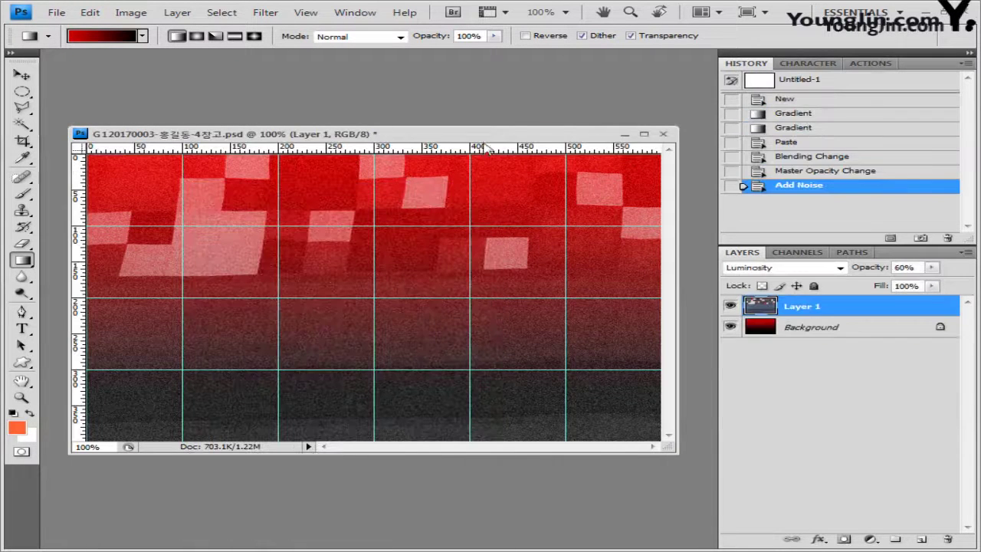
key(ctrl+v)
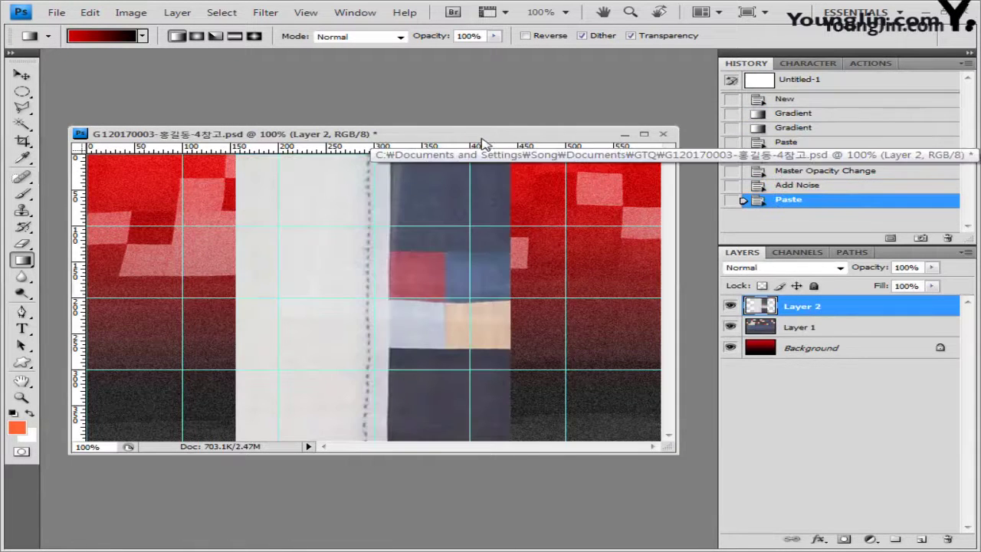
Move the fabric layer to the right, rotate it about 12°, and add a layer mask
key(v)
key(ctrl+t)
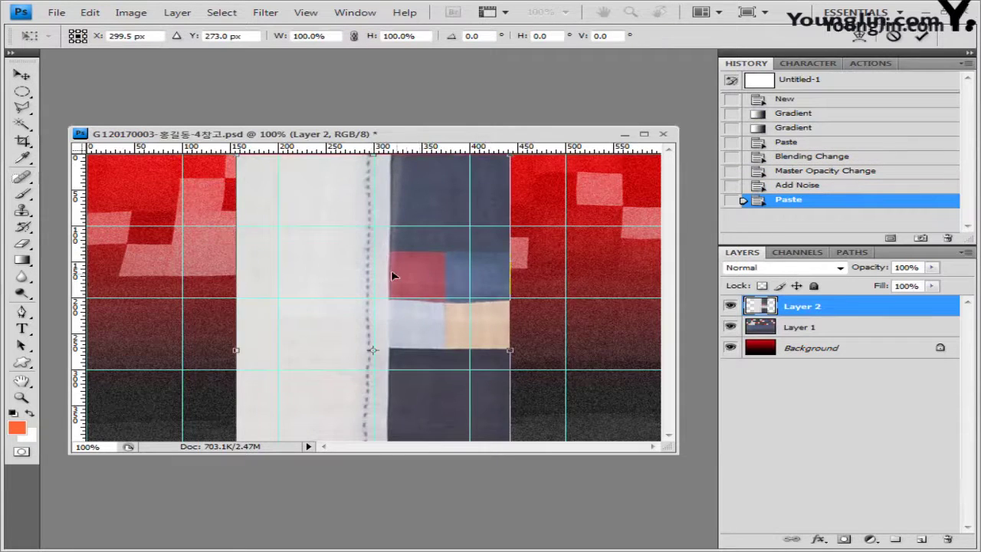
drag(391, 269, 586, 266)
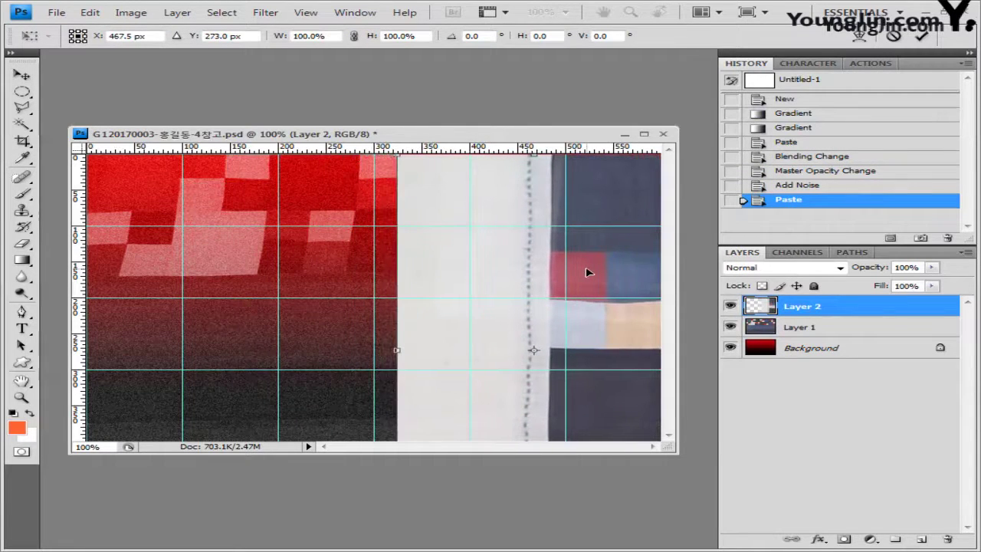
drag(383, 332, 384, 303)
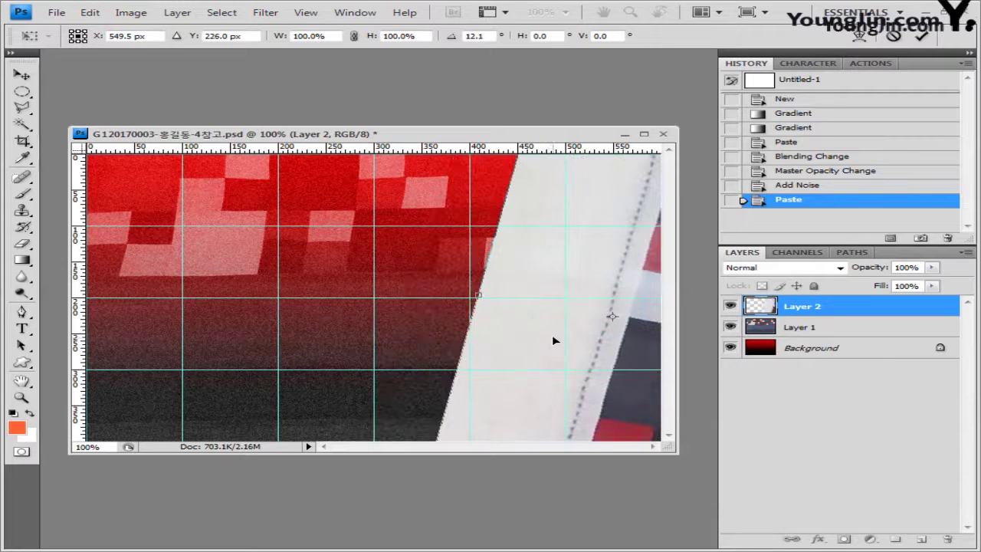
key(Return)
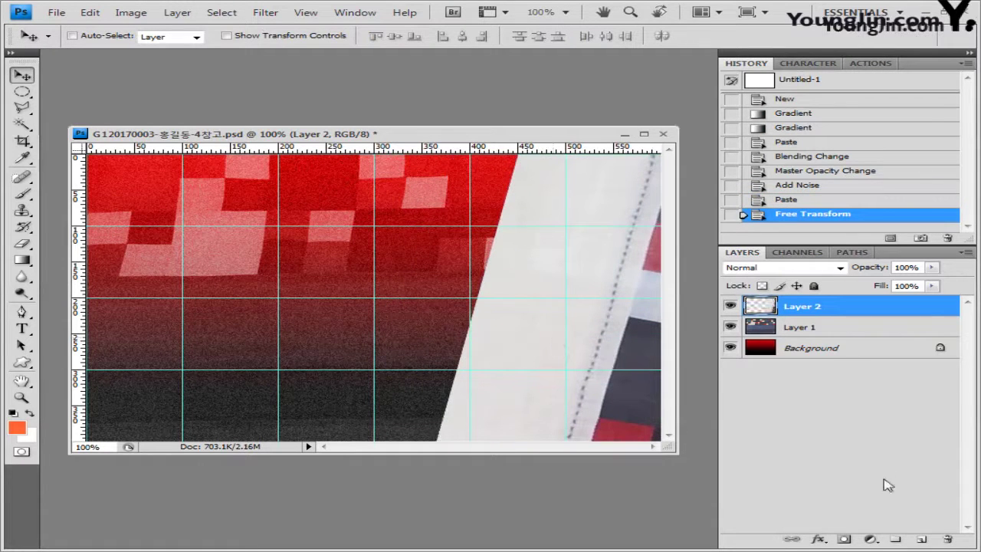
click(844, 539)
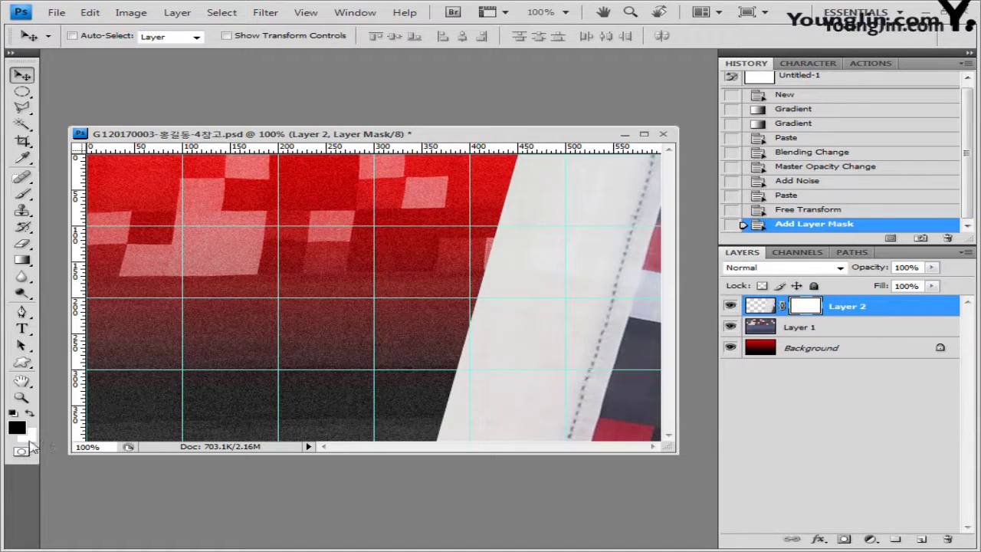
Paint a diagonal Foreground to Background gradient on the fabric's mask, then open 1급-14.jpg
click(23, 260)
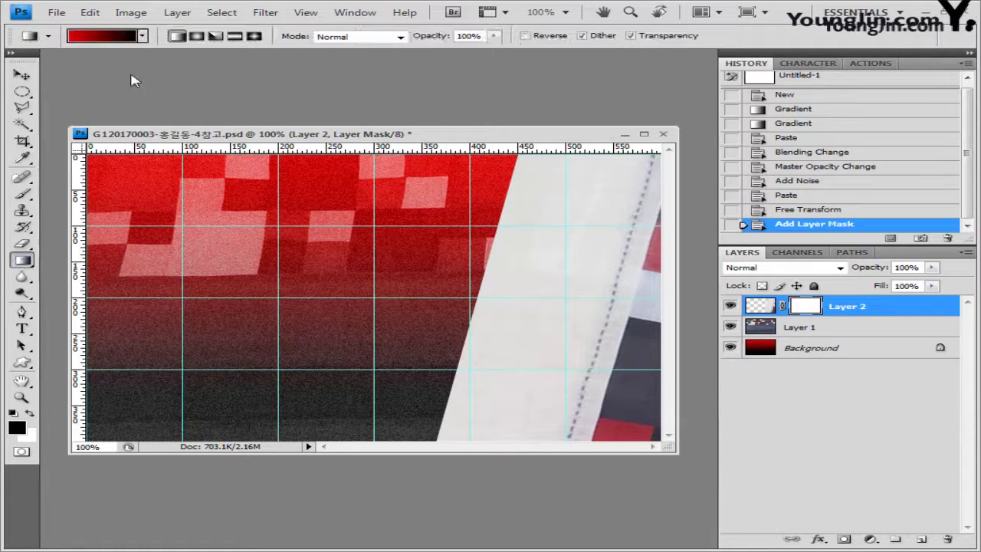
click(108, 36)
click(282, 213)
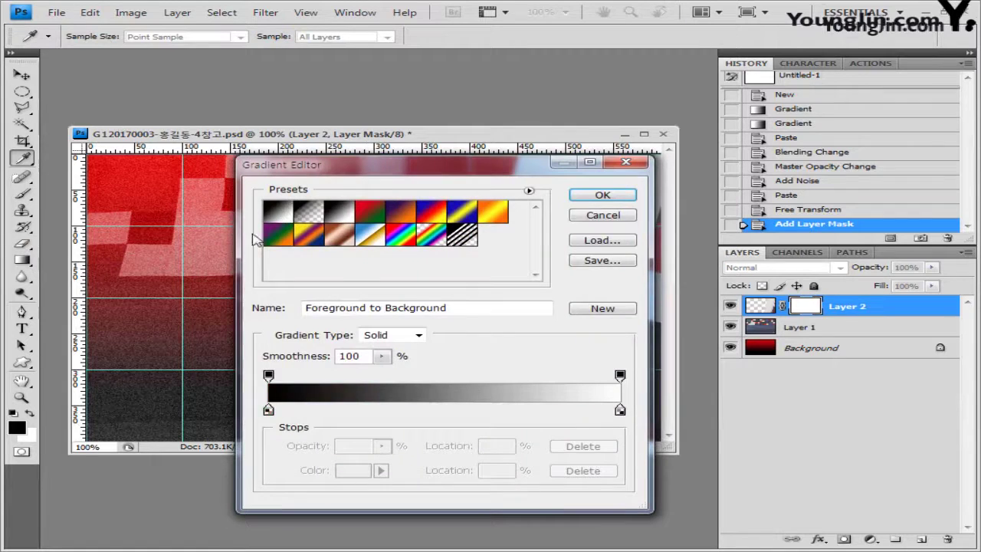
click(602, 196)
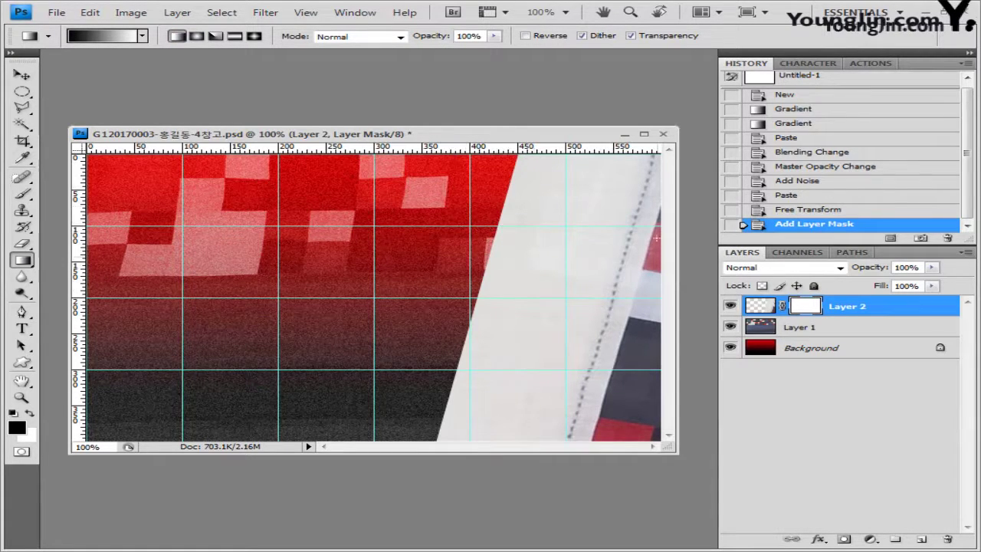
drag(467, 321, 617, 341)
drag(510, 262, 606, 326)
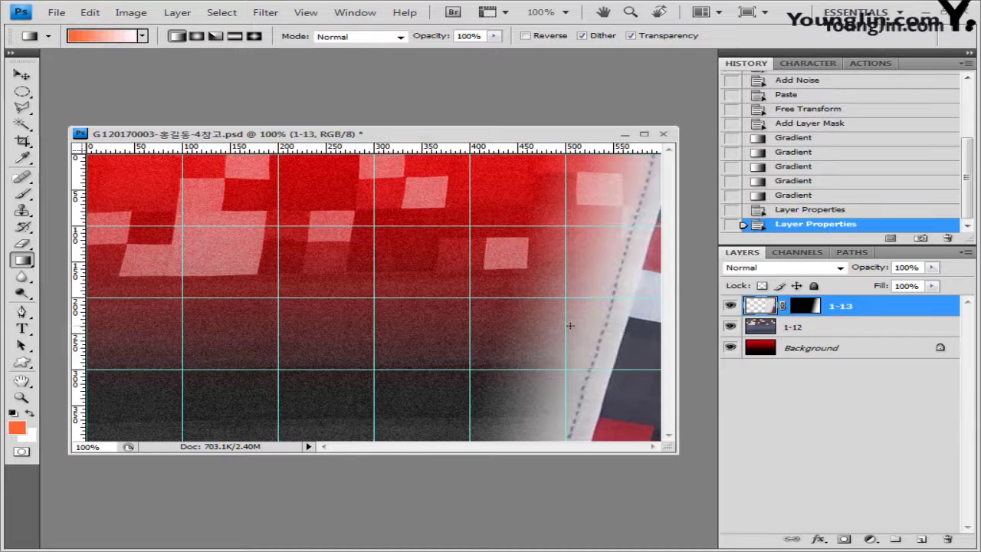
key(alt+Tab)
drag(249, 375, 587, 493)
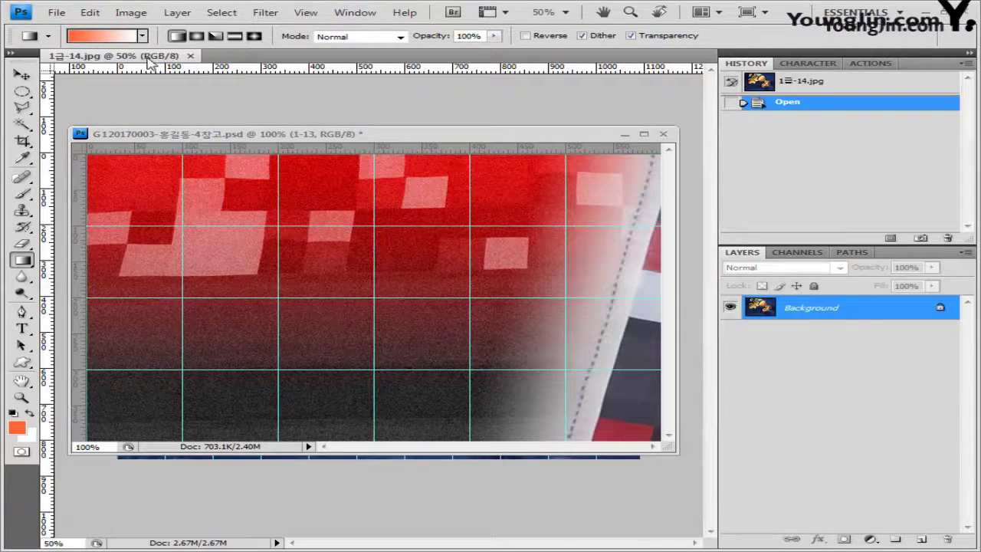
Float 1급-14.jpg and brush a Quick Selection over the left butterfly ornament
drag(152, 62, 301, 153)
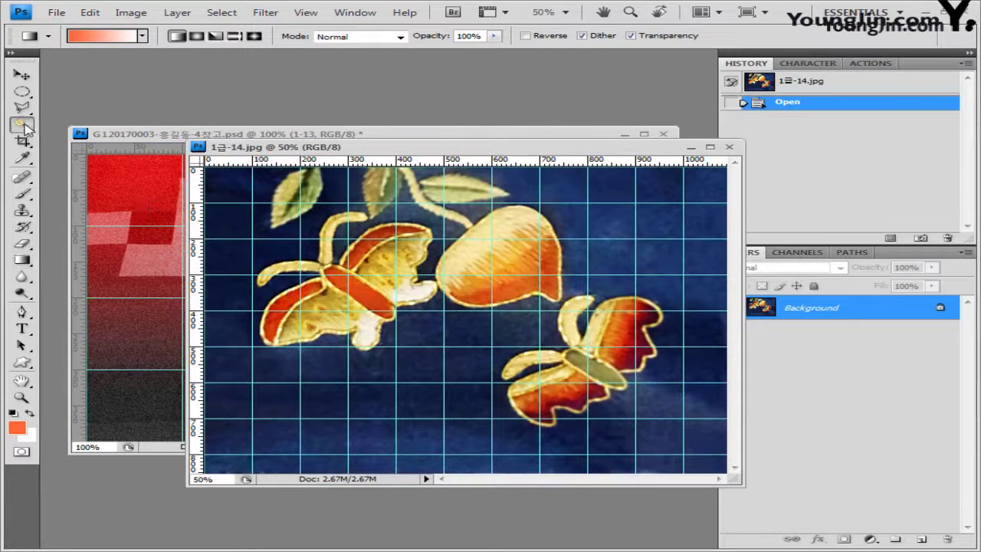
drag(22, 125, 123, 129)
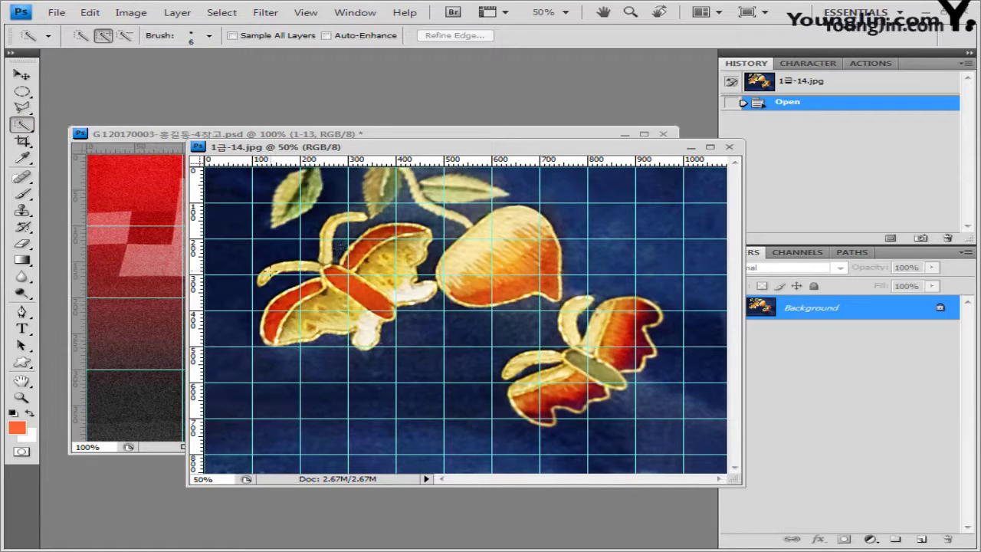
drag(261, 277, 361, 245)
drag(291, 306, 337, 322)
drag(383, 238, 421, 253)
drag(399, 291, 429, 295)
drag(337, 230, 360, 222)
drag(268, 276, 291, 269)
drag(360, 330, 368, 342)
drag(269, 322, 276, 338)
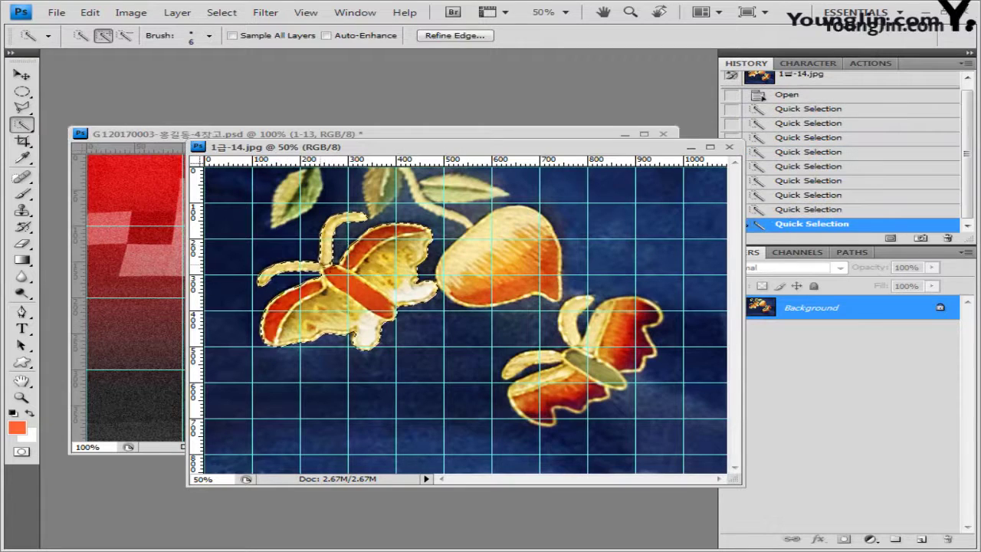
Refine the selection edge with radius 0.11, smooth 1 and feather 1
click(469, 36)
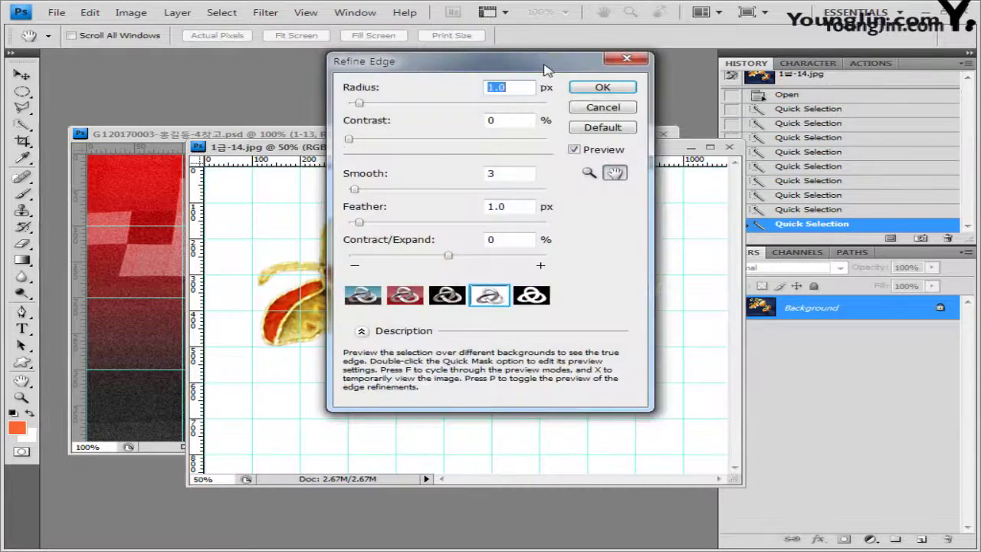
drag(554, 66, 566, 67)
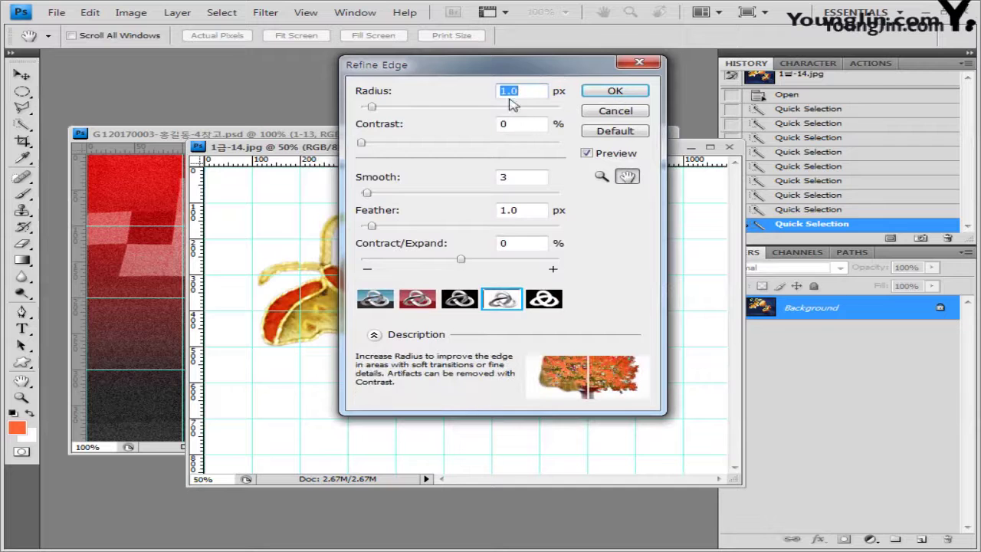
text(0.1)
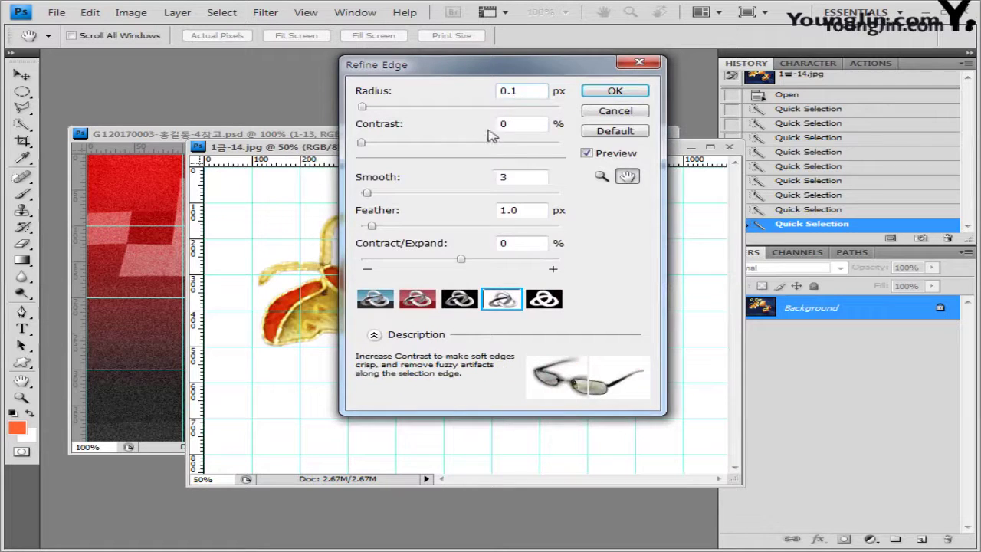
text(1)
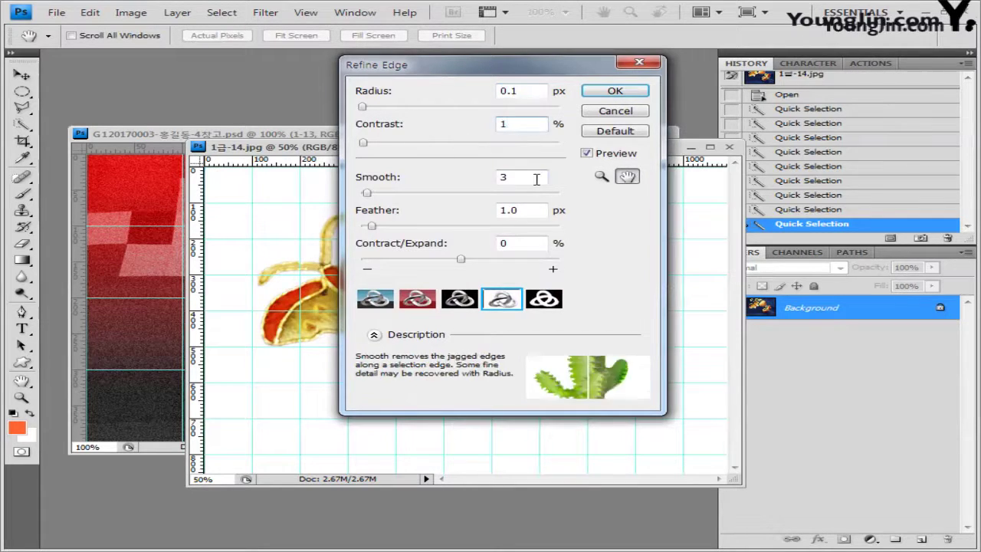
key(Tab)
text(1)
key(Tab)
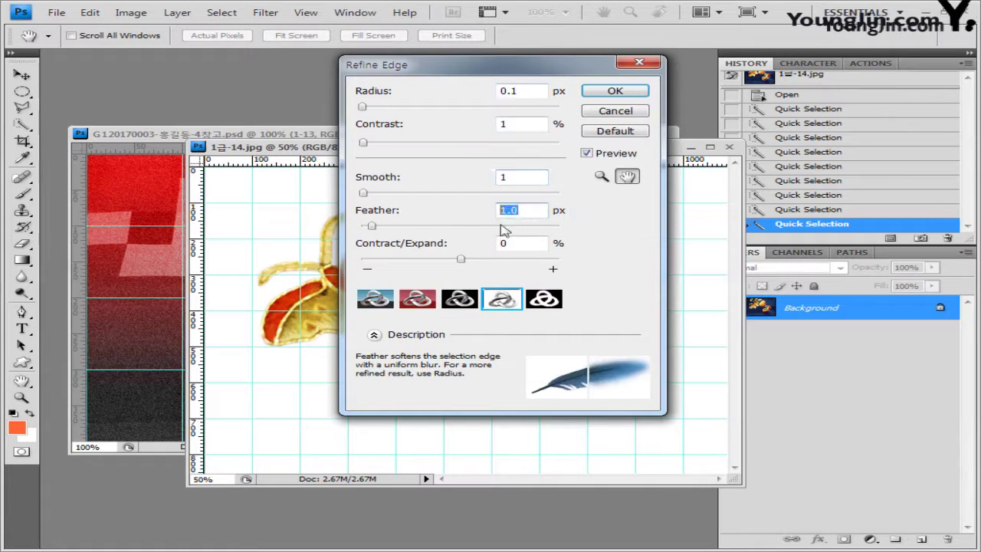
text(1)
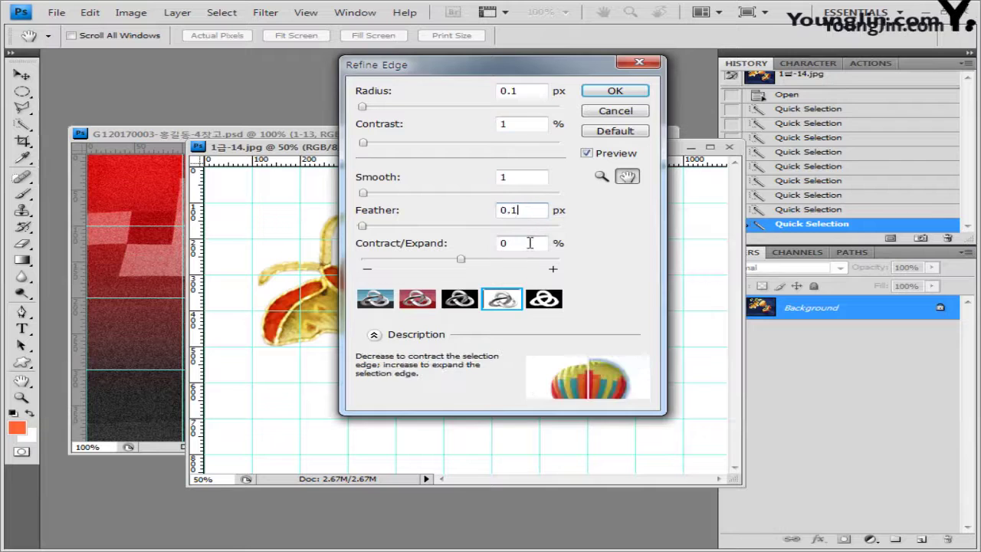
click(615, 91)
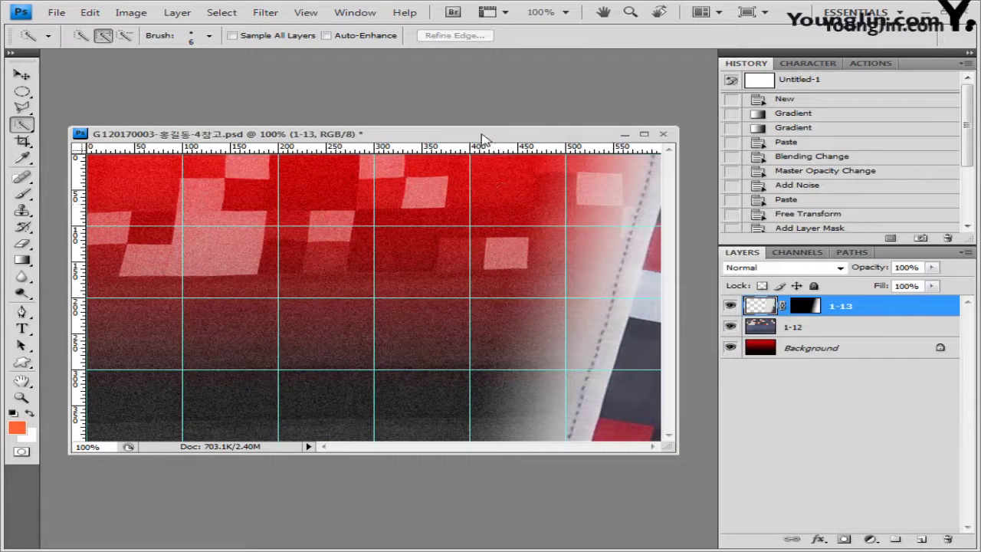
Paste the ornament into the poster, scaled to 20.7% and rotated -66.5°
key(ctrl+v)
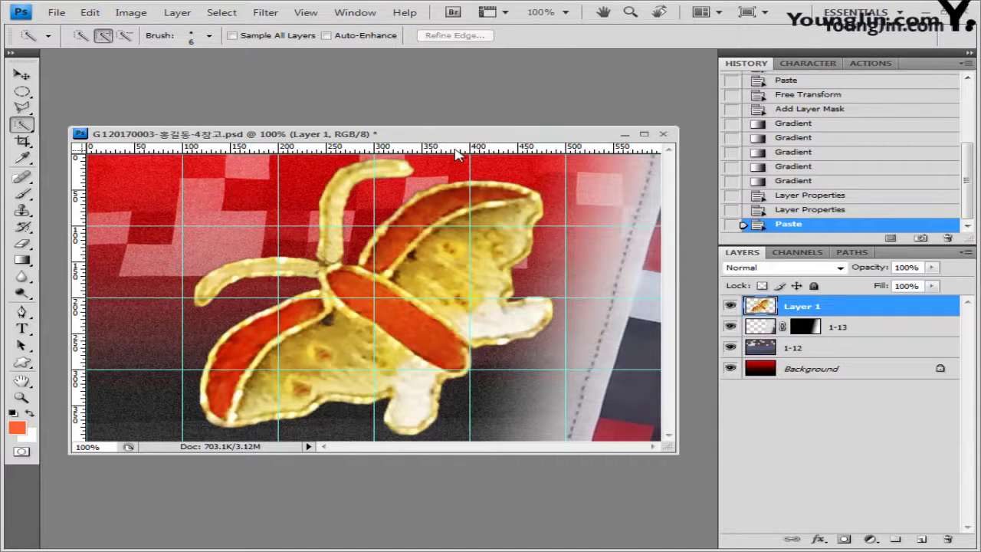
key(ctrl+t)
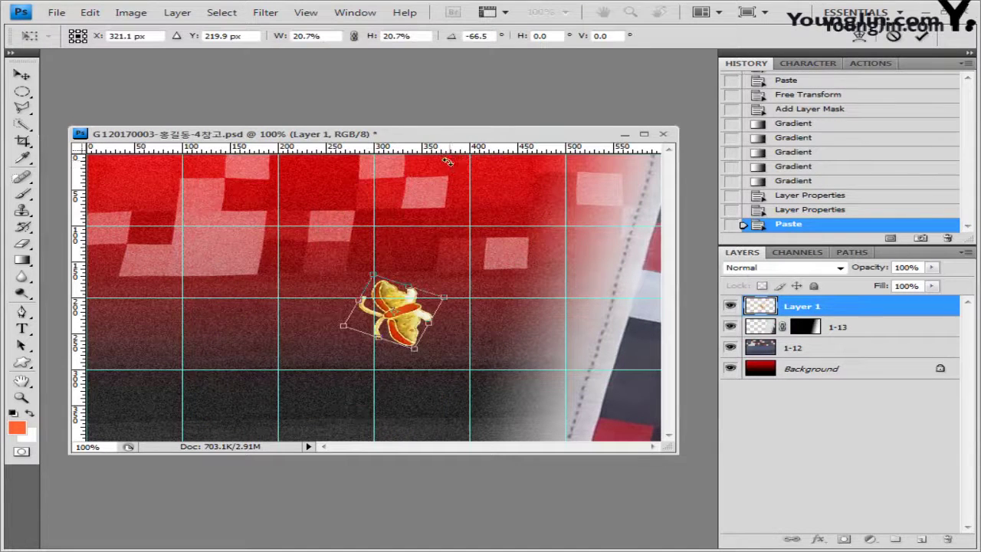
key(Return)
key(w)
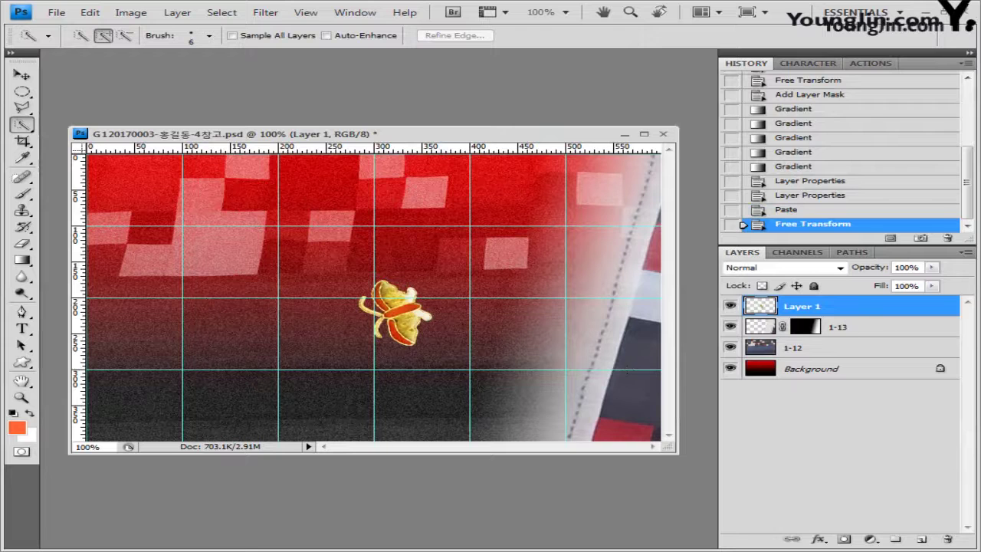
Give the fruit ornament layer a default Outer Glow
click(819, 539)
click(887, 427)
drag(590, 226, 542, 395)
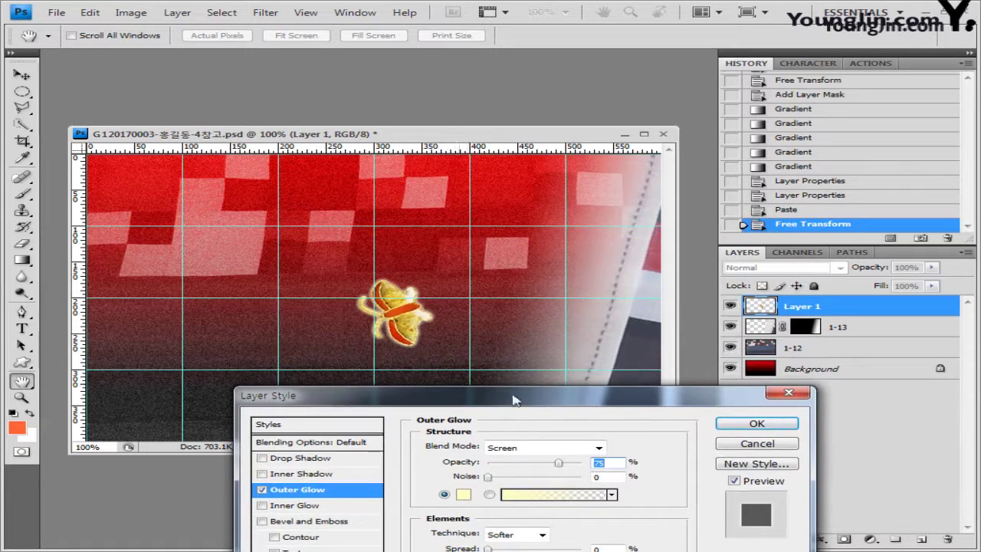
click(758, 424)
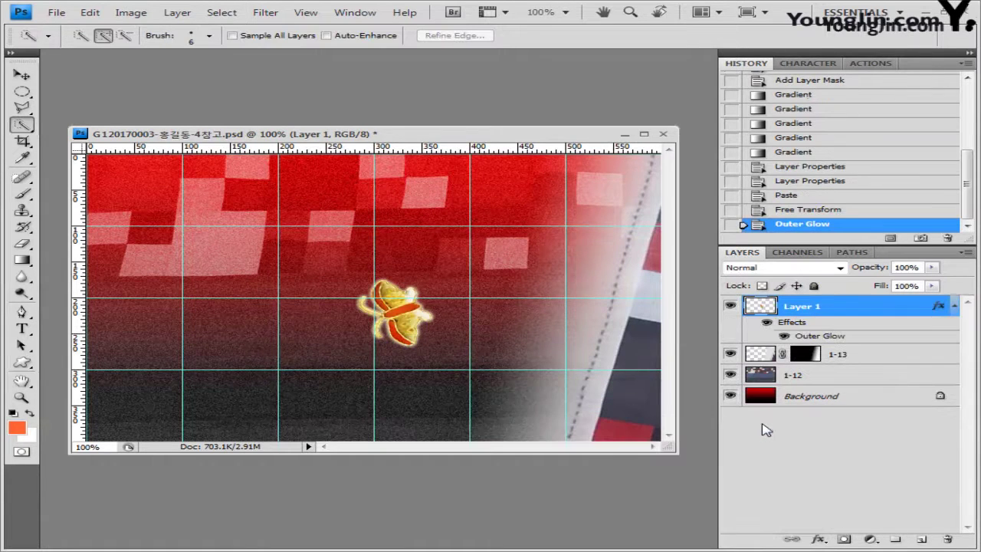
key(alt+Tab)
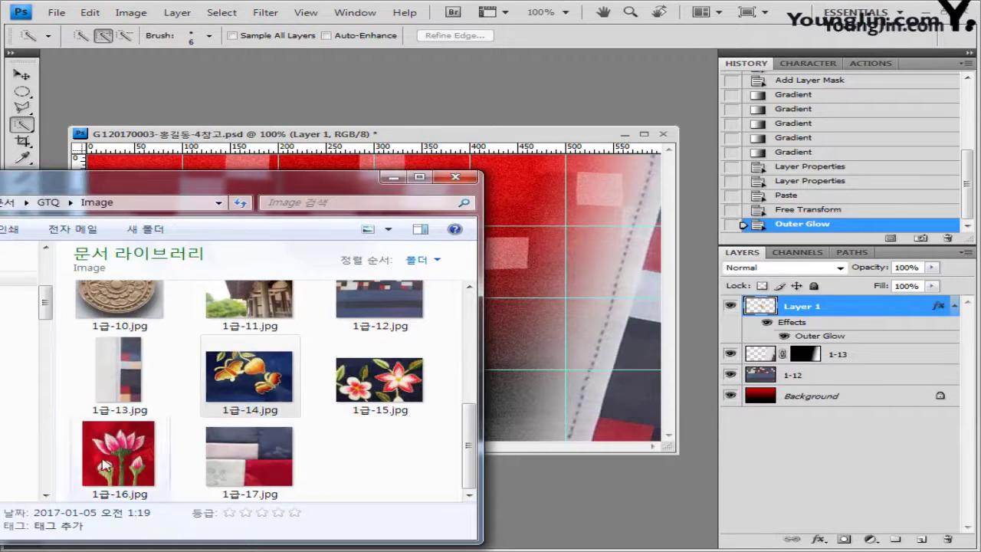
Select the small white flower on the left of 1급-15.jpg with a refined edge and copy it
drag(379, 380, 529, 472)
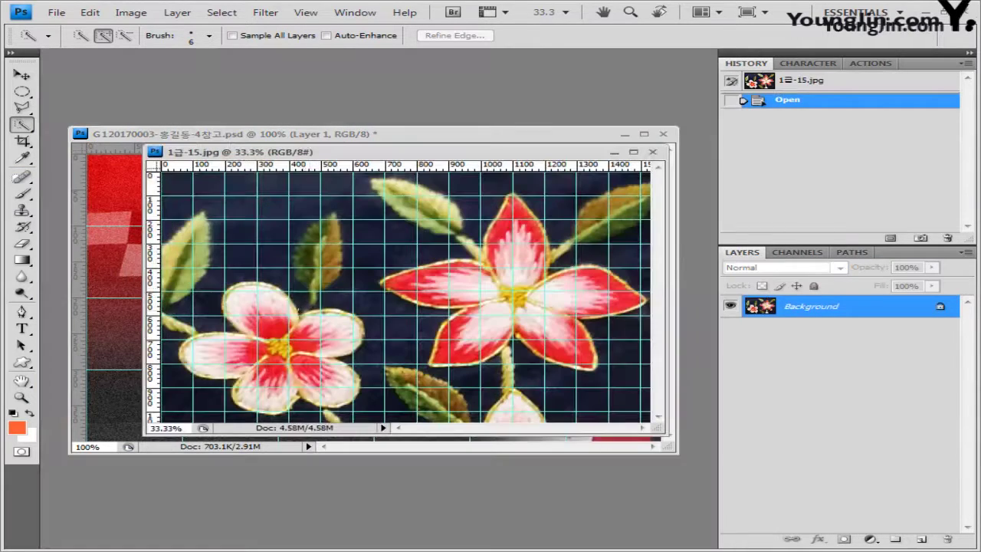
key(ctrl+apostrophe)
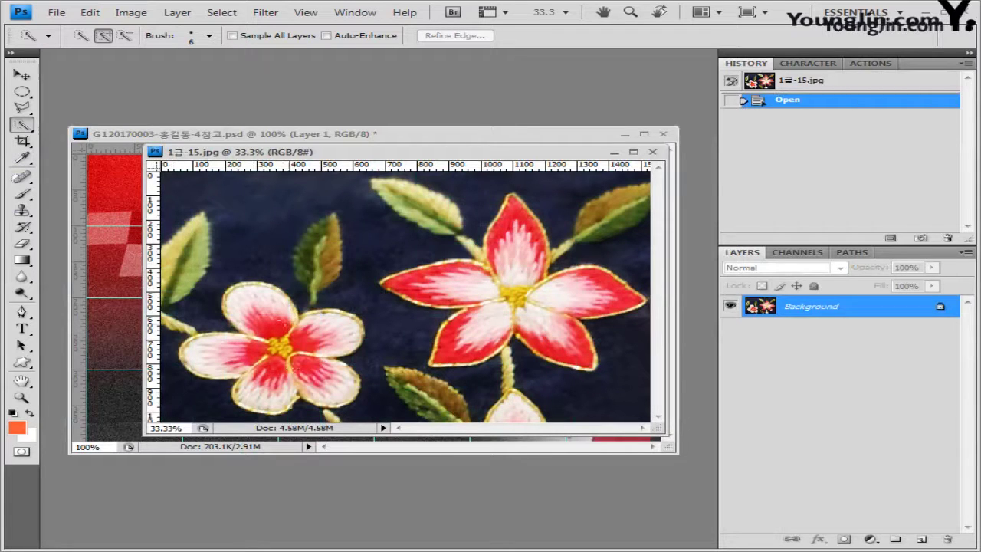
drag(268, 313, 234, 320)
drag(188, 360, 261, 360)
mouse_move(291, 406)
mouse_down()
mouse_move(291, 329)
mouse_move(356, 349)
mouse_move(299, 383)
mouse_up()
drag(345, 307, 295, 311)
drag(476, 152, 476, 195)
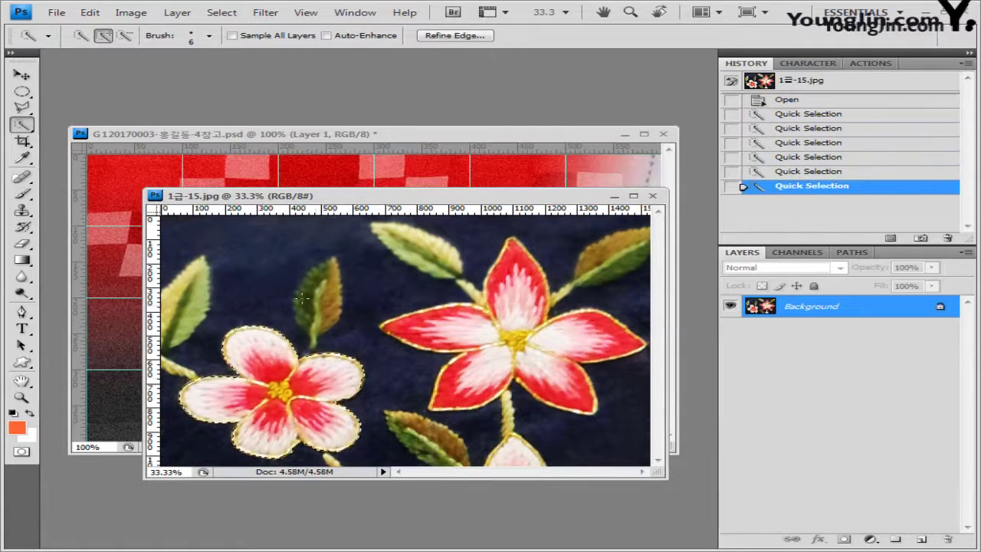
click(464, 35)
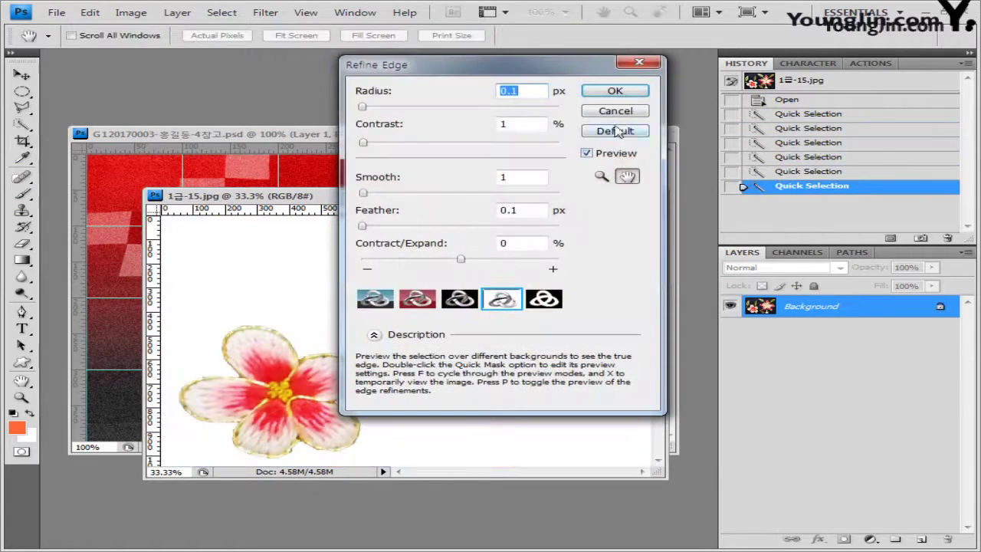
click(624, 94)
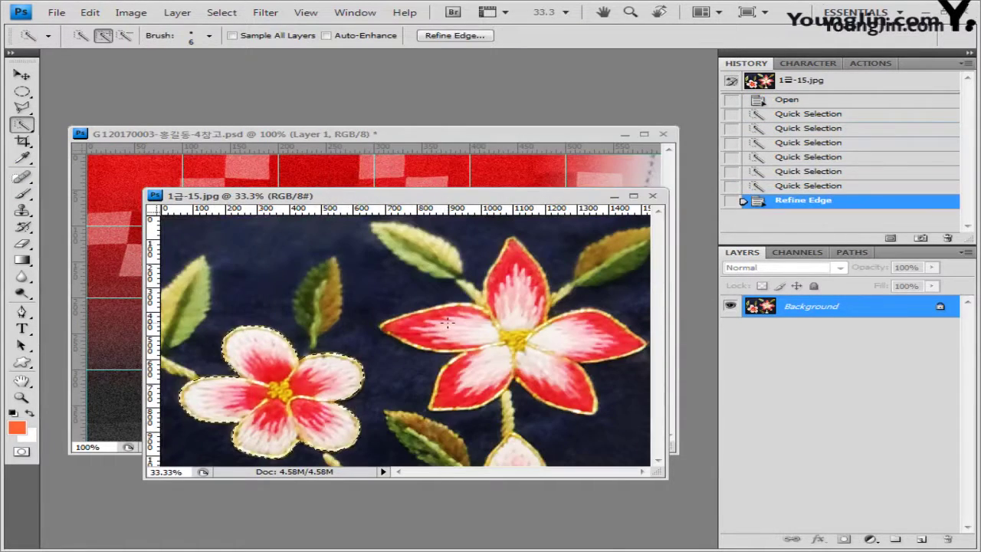
click(653, 196)
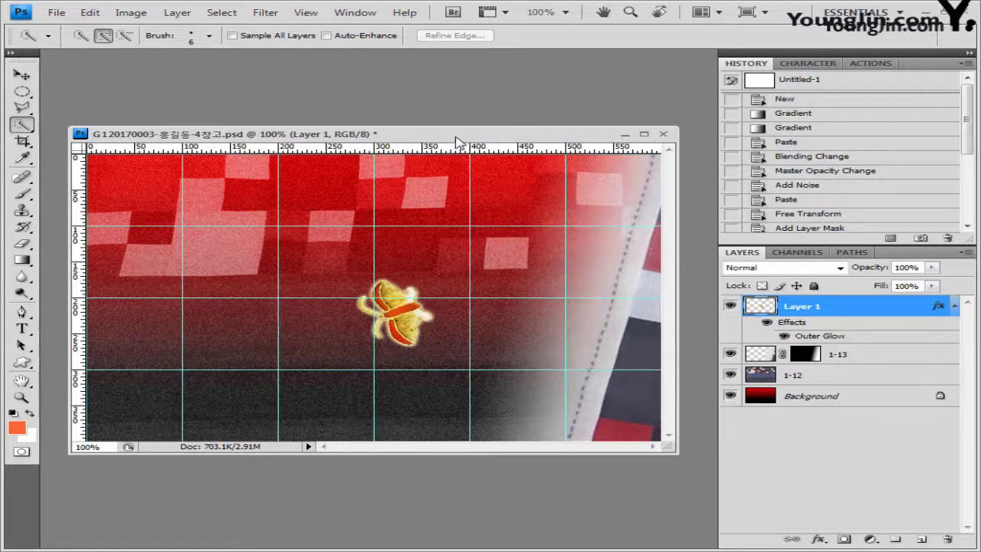
Paste the flower into the poster, shrink it and move it to the upper left
key(ctrl+v)
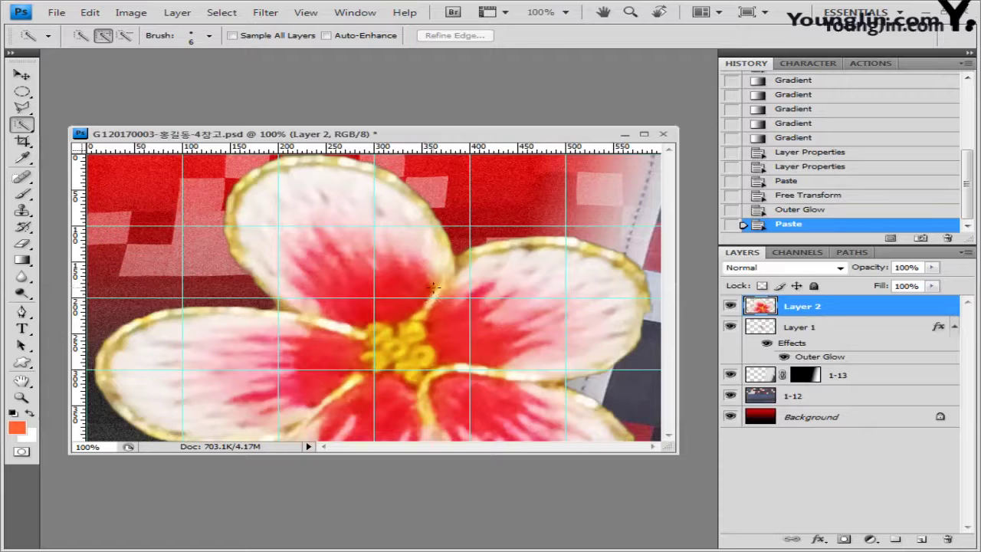
key(ctrl+t)
drag(97, 161, 306, 300)
drag(445, 357, 459, 267)
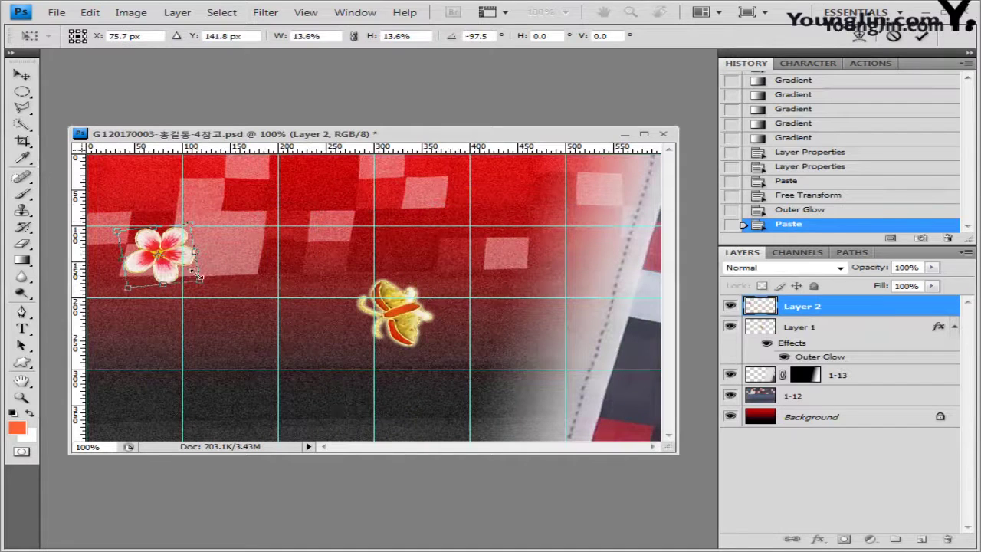
key(Return)
Give the flower an Outer Glow and select its 1-15 layer
key(w)
click(818, 538)
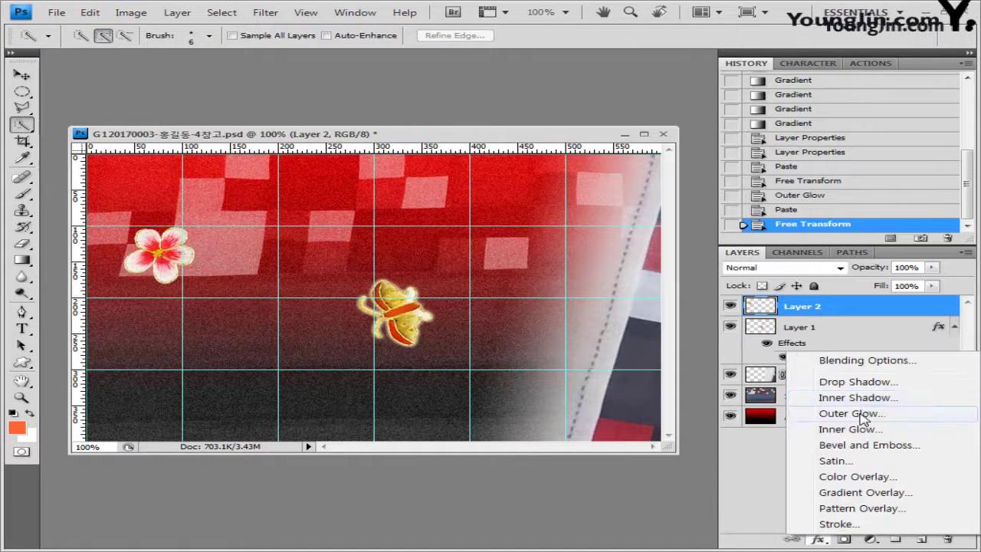
click(811, 412)
click(755, 424)
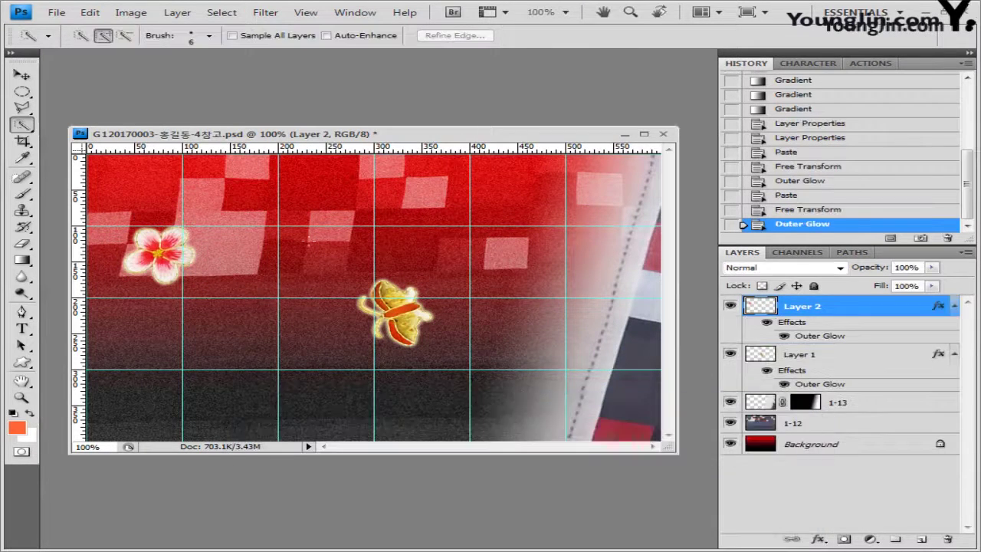
click(22, 74)
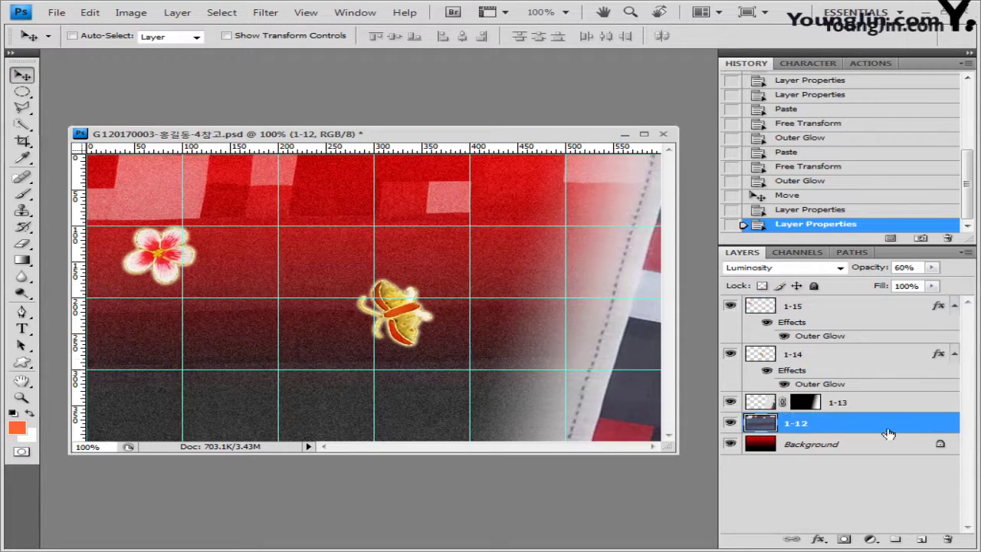
click(856, 308)
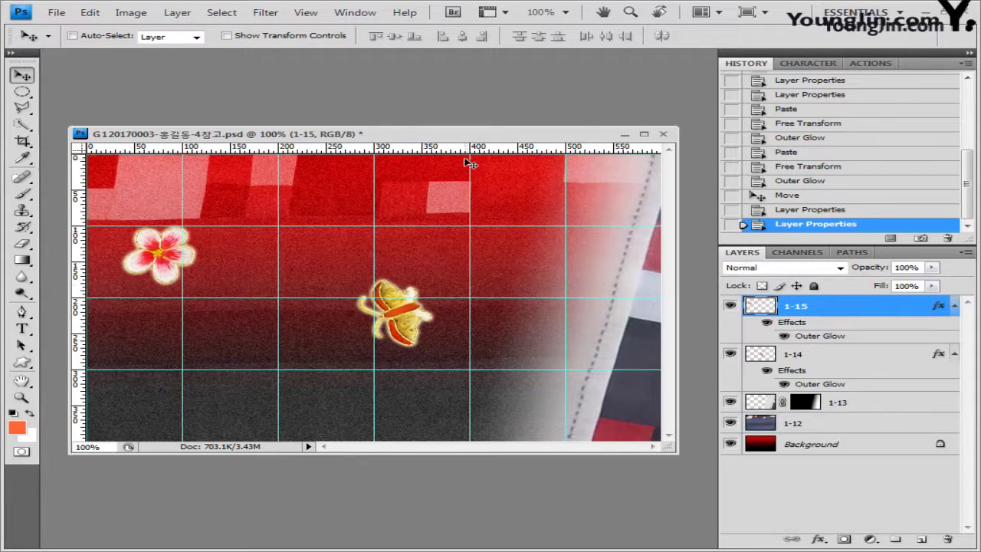
key(alt+Tab)
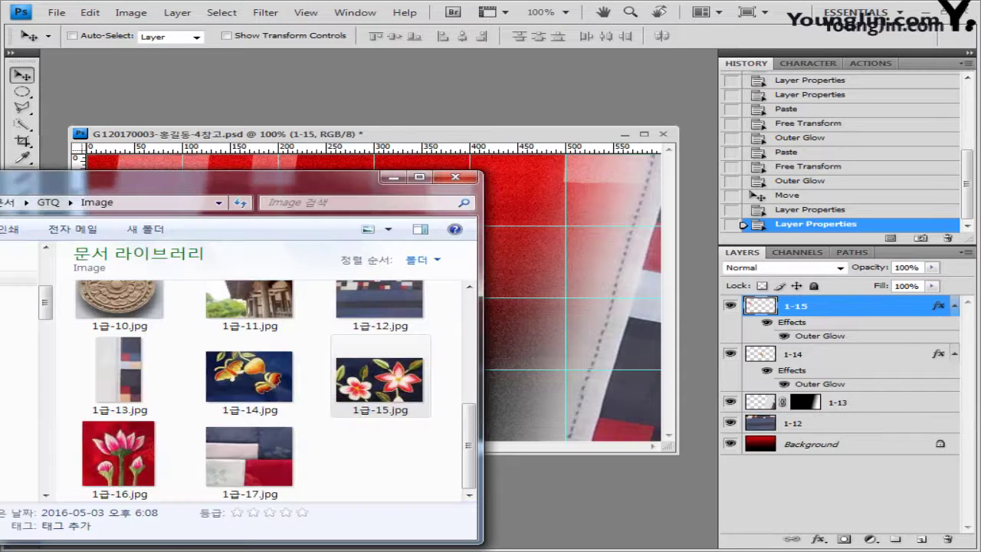
Open 1급-16.jpg, convert the traced lotus path to a selection, and close the image without saving
drag(119, 454, 582, 498)
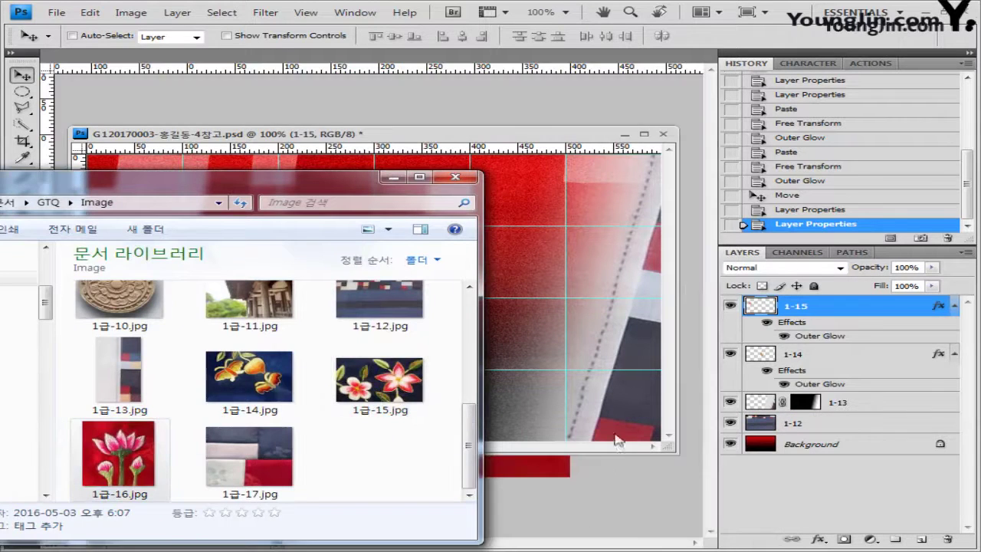
drag(123, 58, 230, 158)
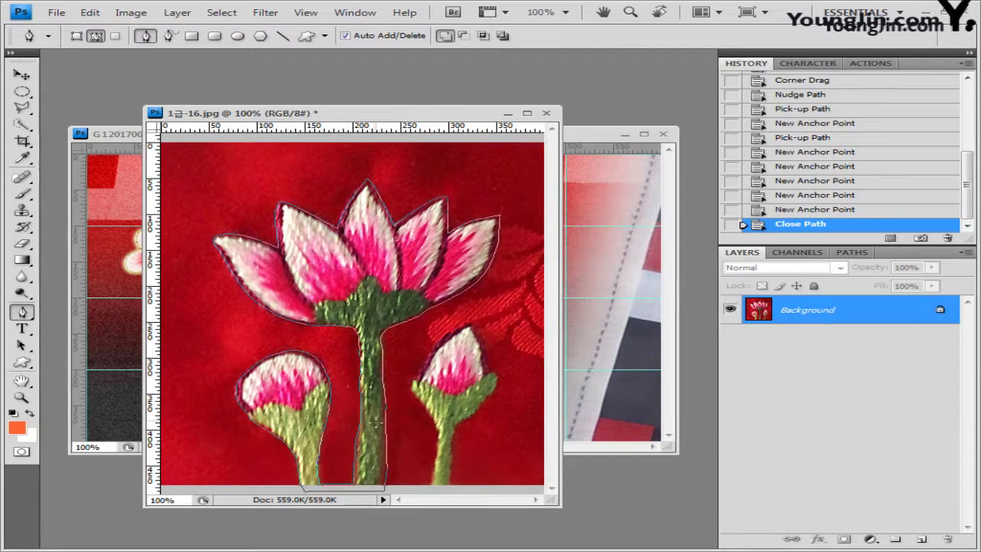
key(ctrl+Return)
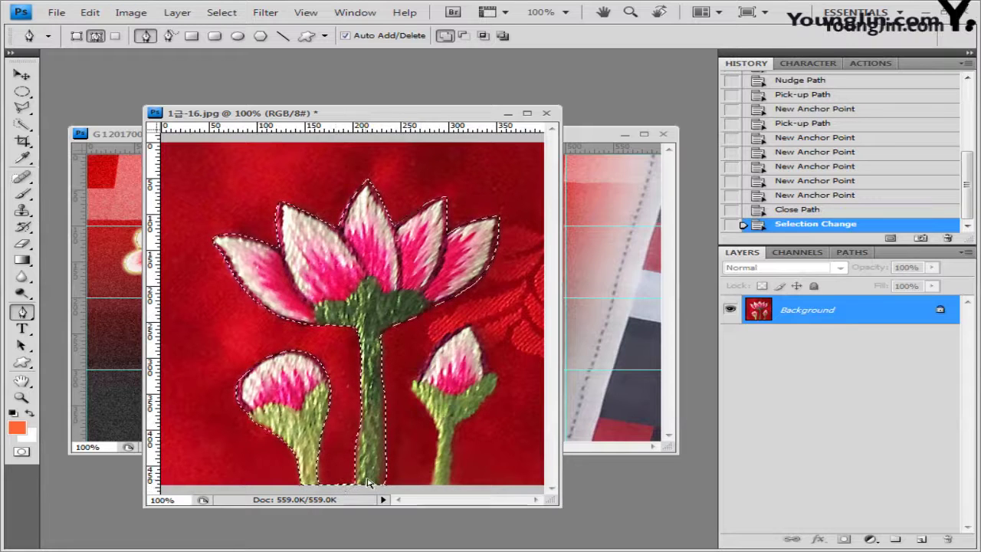
click(548, 115)
click(486, 222)
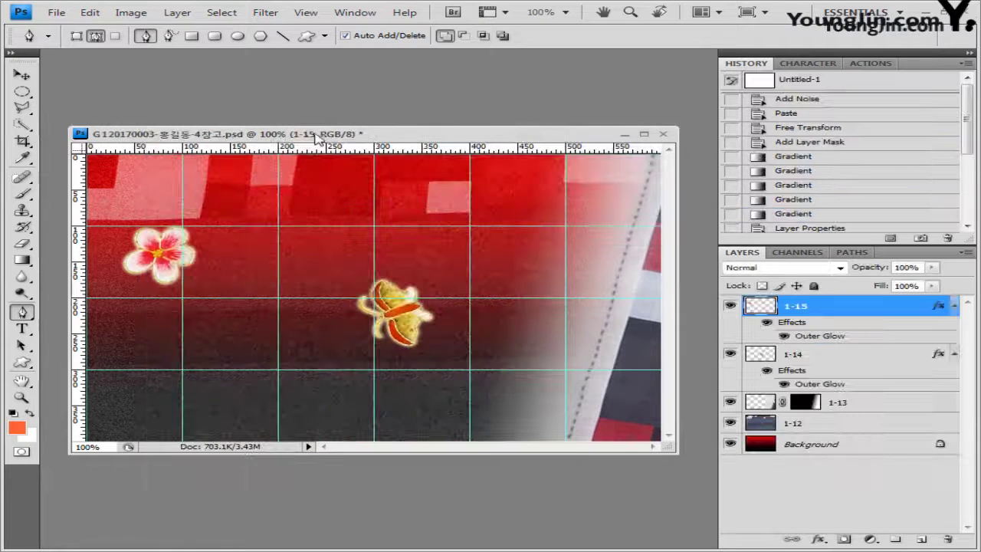
Paste the lotus, flip it horizontally and scale it to about 76% at the bottom centre
key(ctrl+v)
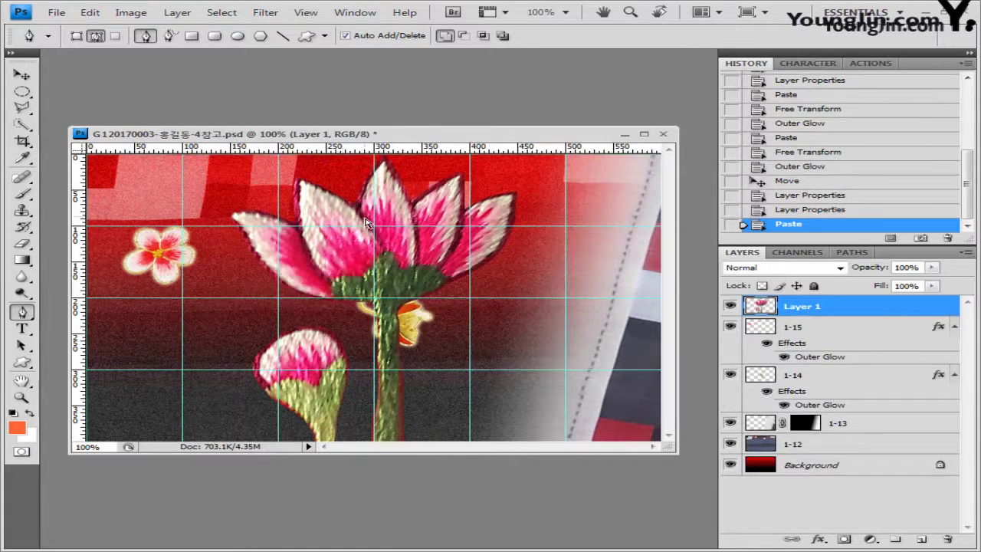
key(ctrl+t)
right_click(355, 253)
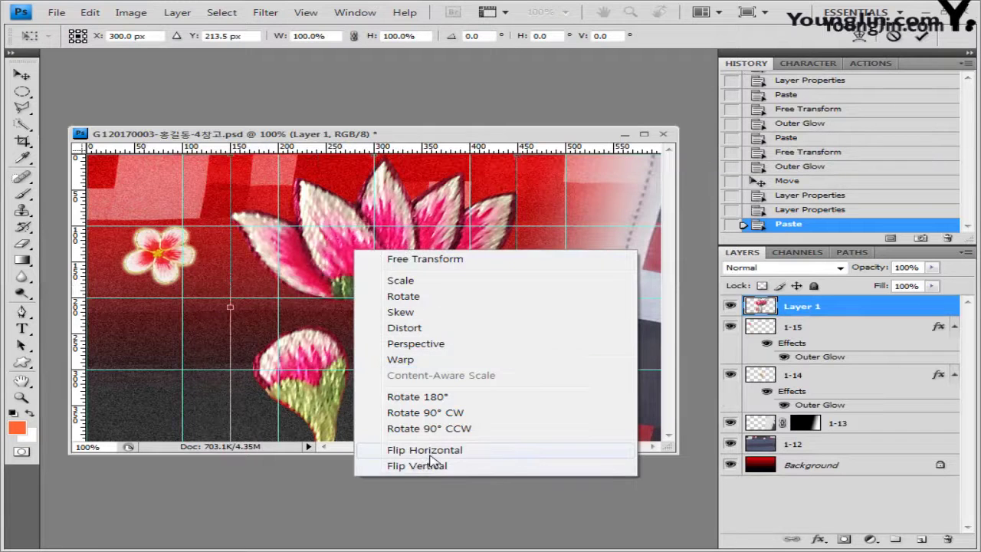
click(429, 449)
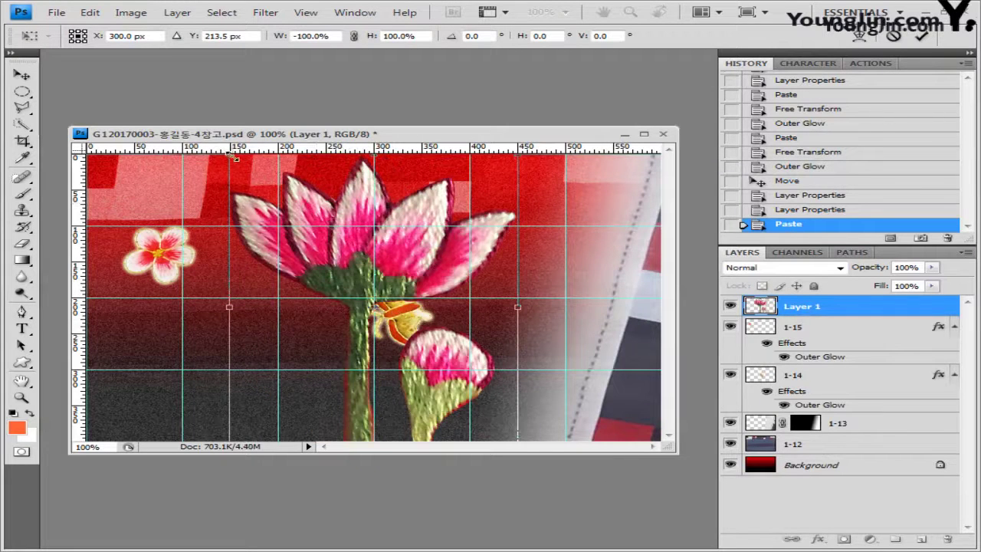
drag(235, 157, 242, 323)
key(Return)
Load the lotus layer's outline as a selection
key(p)
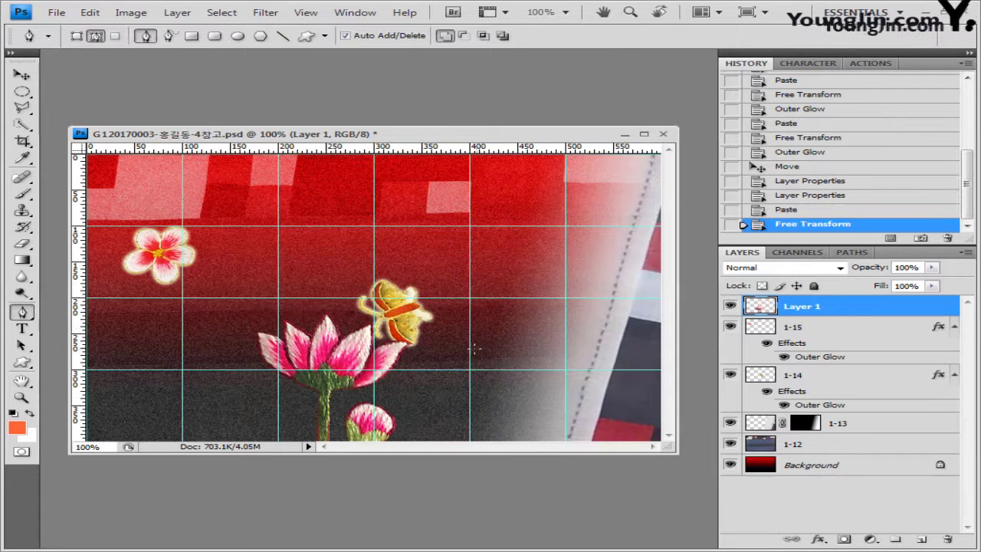
ctrl+click(760, 307)
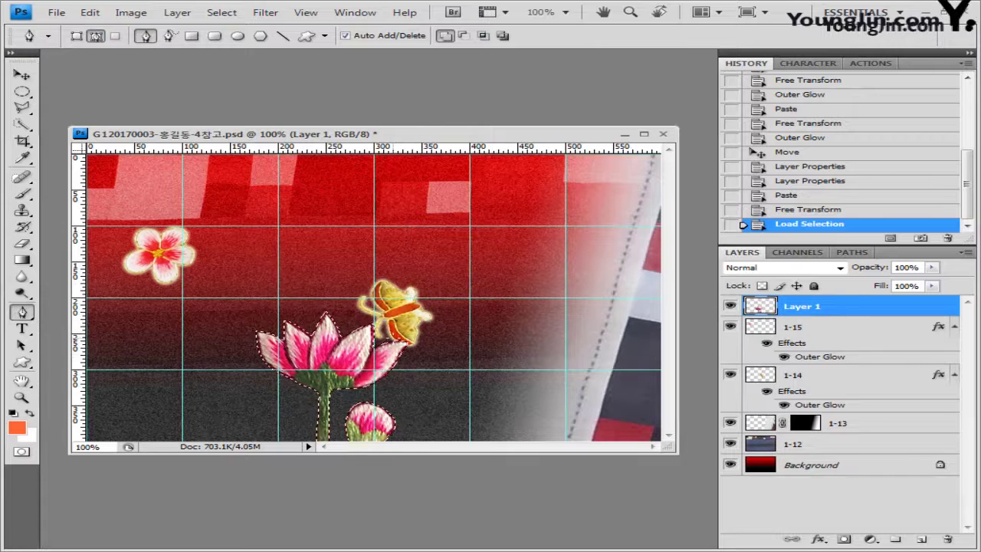
key(v)
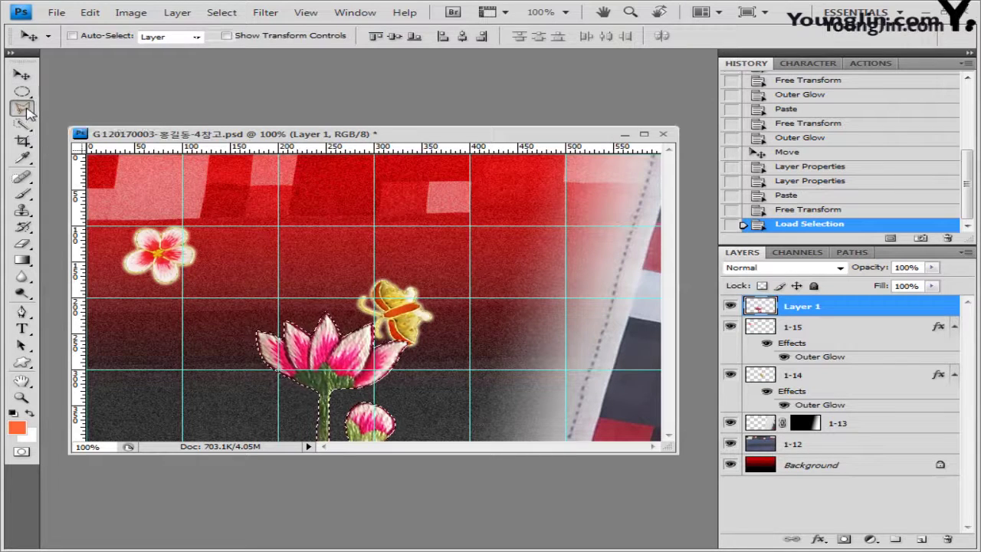
Trim the selection to the lotus petals and add a Hue/Saturation layer shifting hue toward purple
click(23, 108)
click(93, 125)
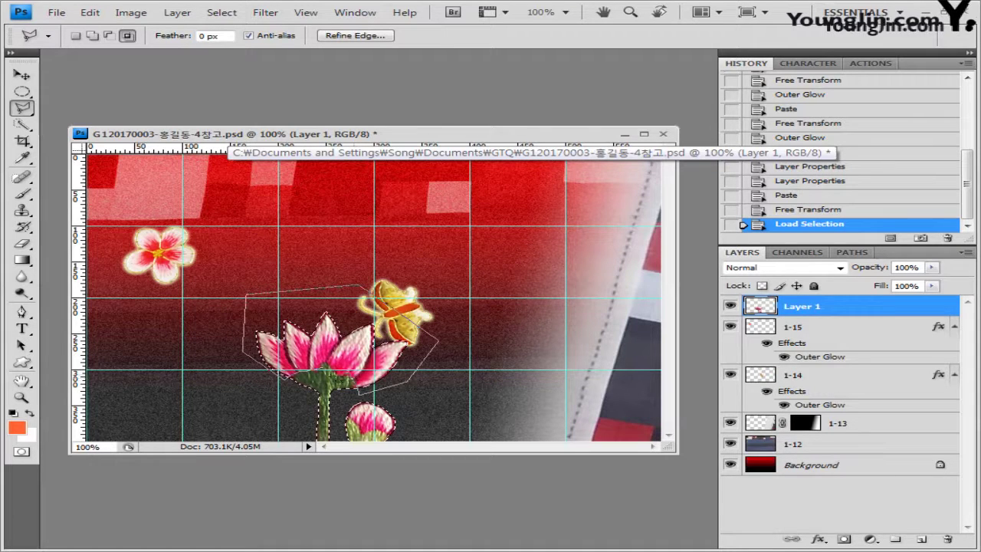
double_click(325, 364)
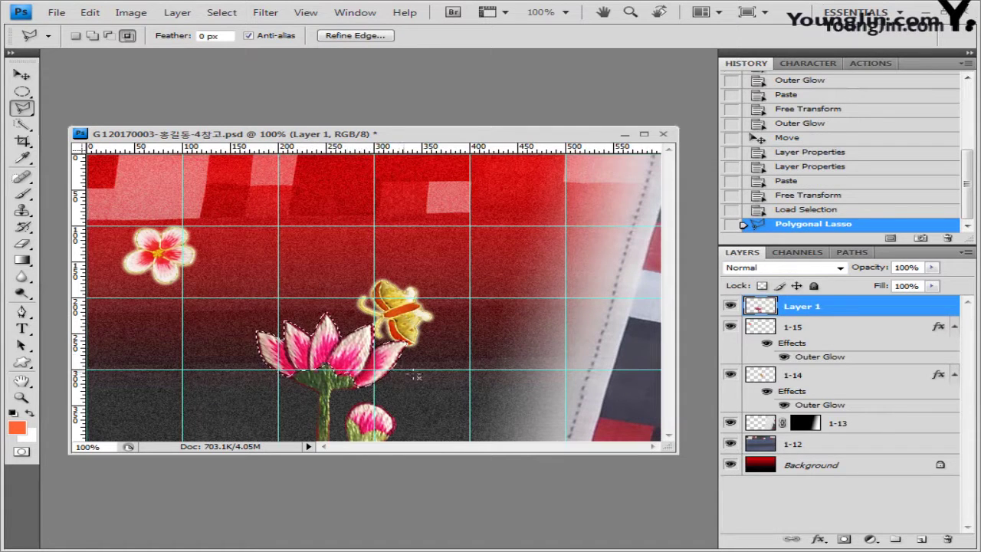
click(871, 540)
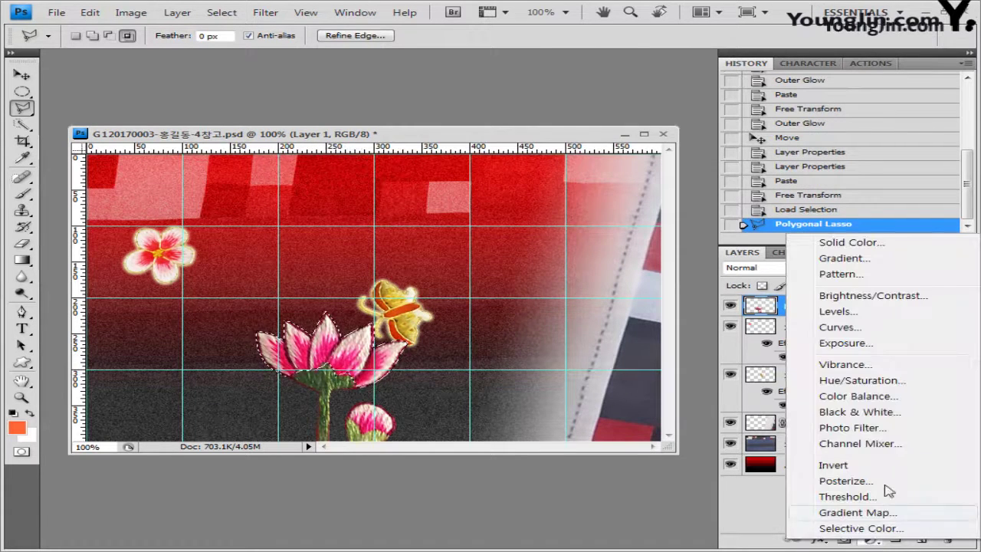
click(880, 384)
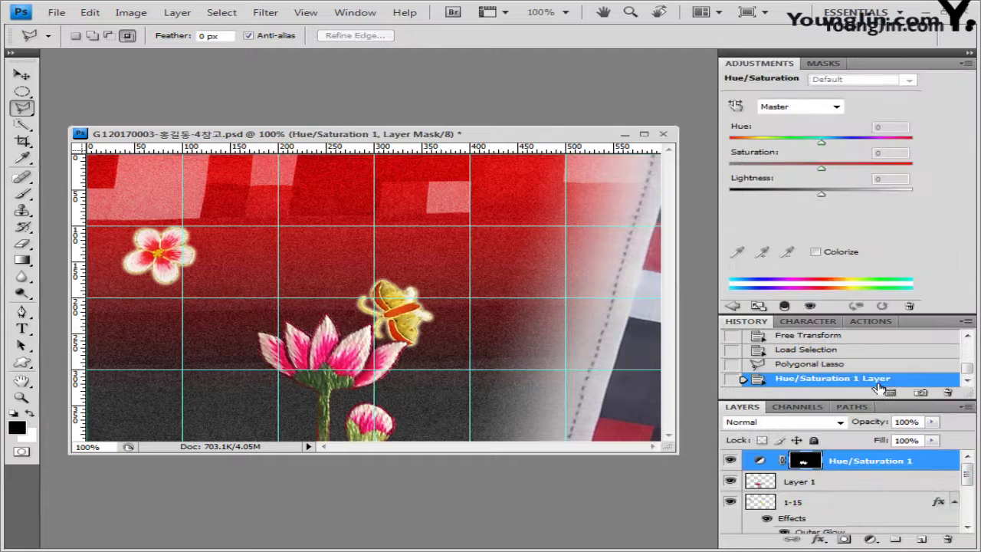
drag(821, 143, 783, 152)
click(969, 63)
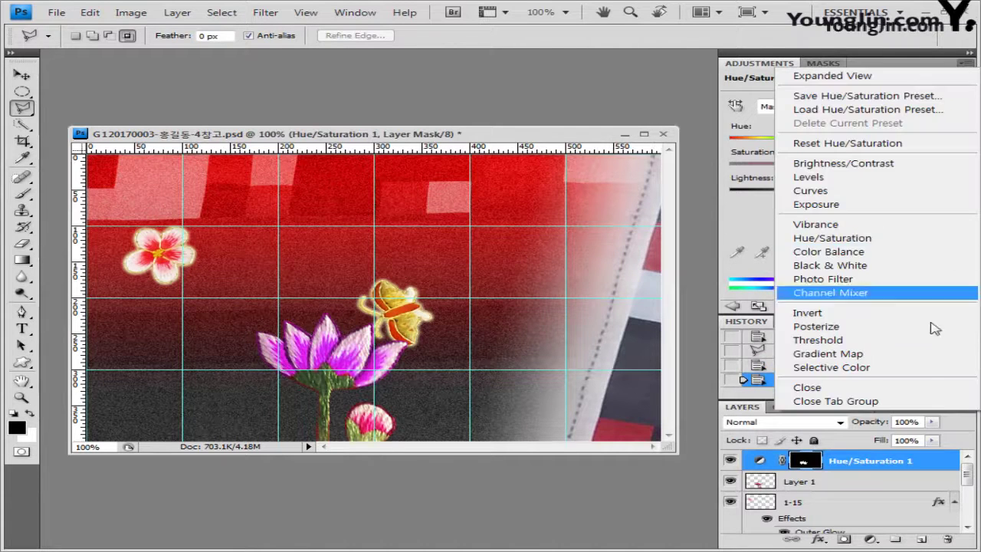
click(851, 401)
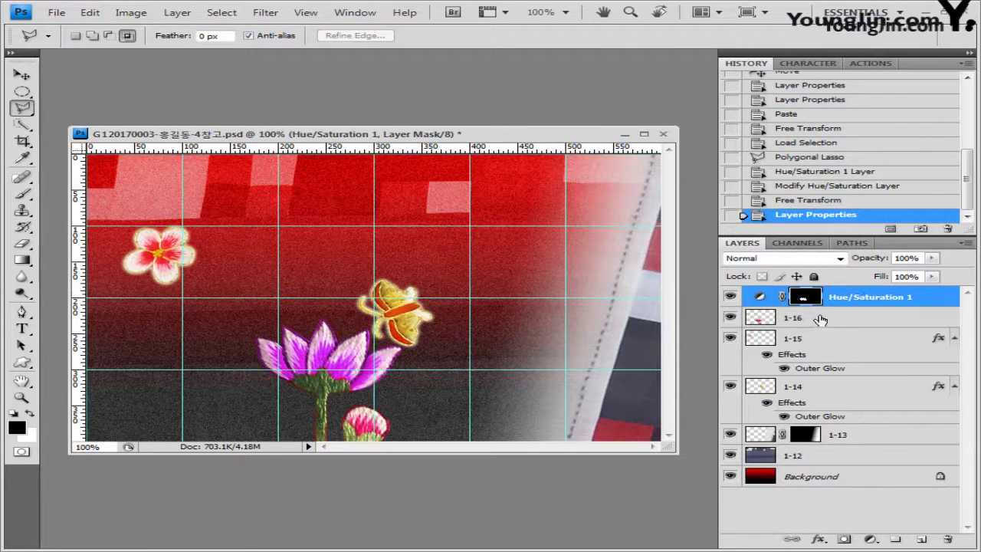
Add a Drop Shadow to lotus layer 1-16
click(821, 320)
click(820, 538)
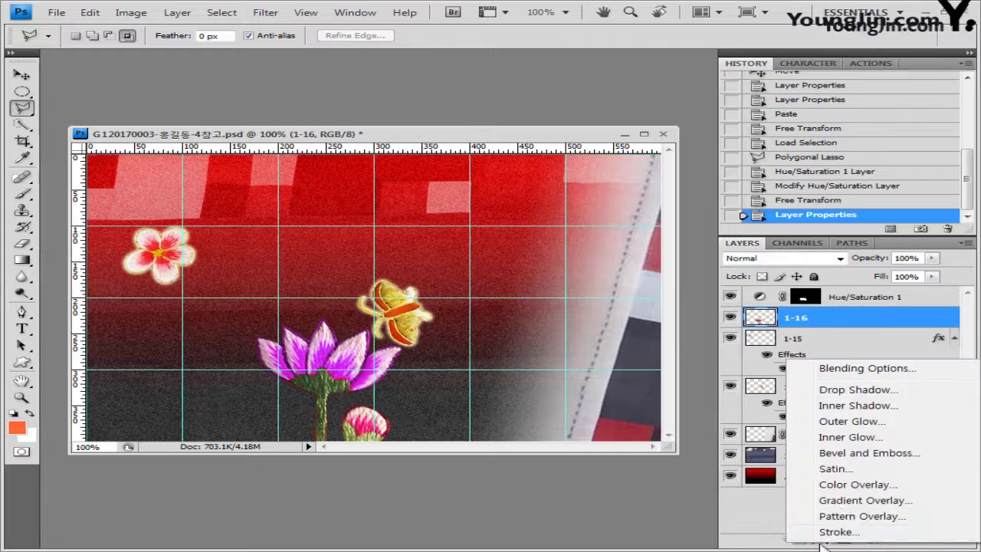
click(857, 390)
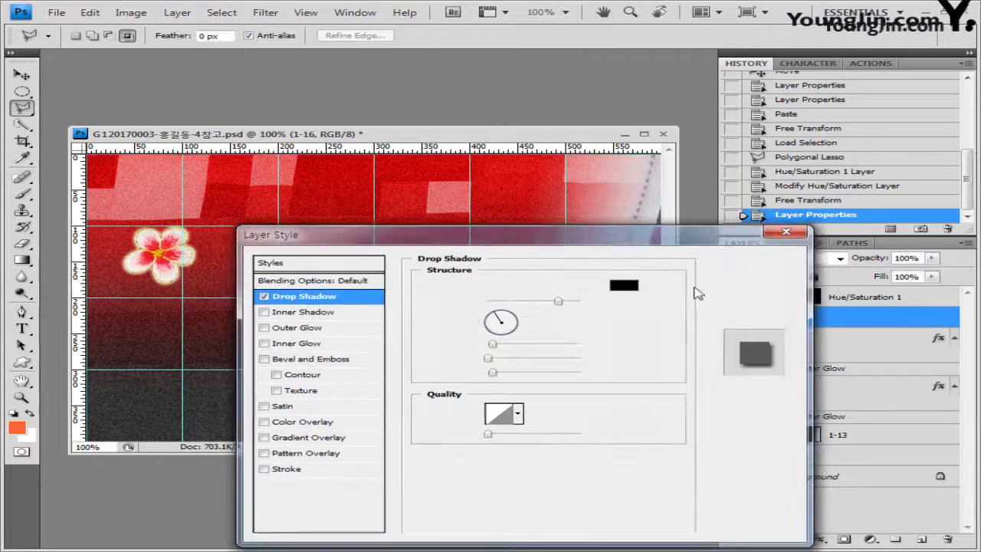
click(755, 260)
key(v)
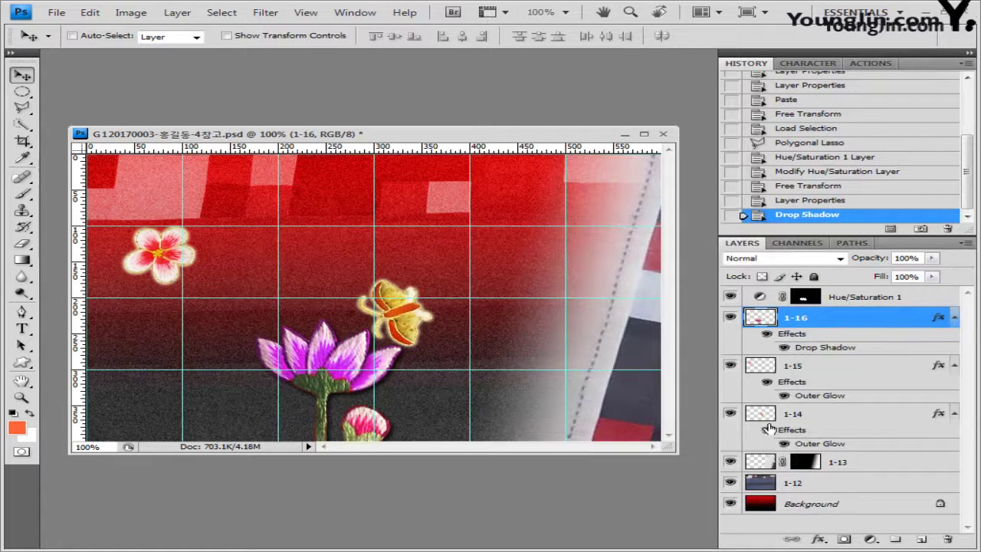
click(862, 299)
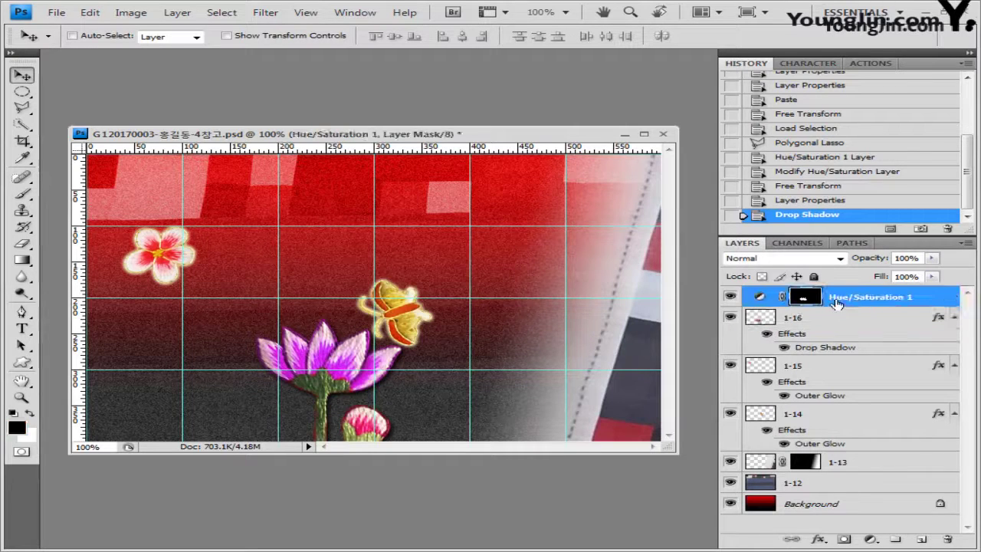
click(22, 363)
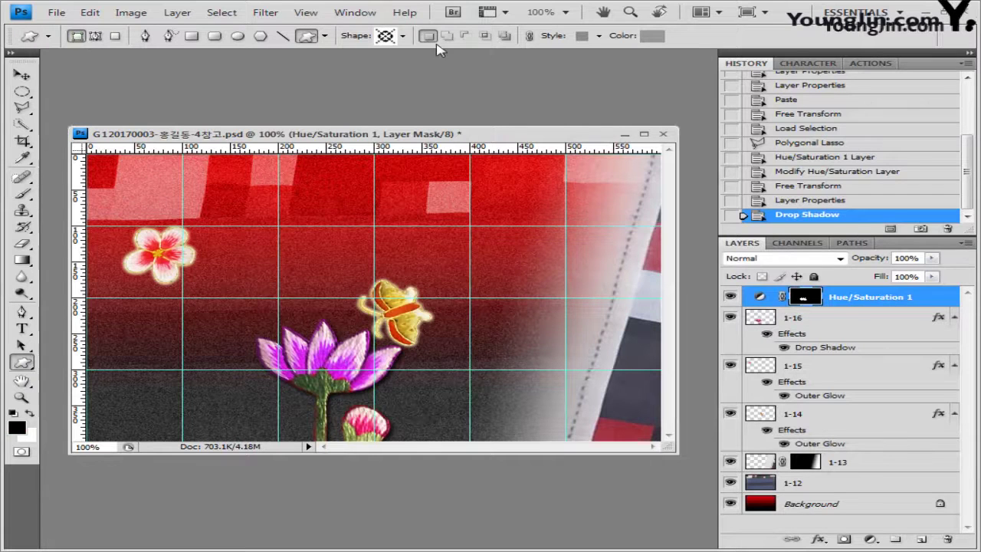
Draw the round flower custom shape top-left with no style and fill ff6666
click(402, 36)
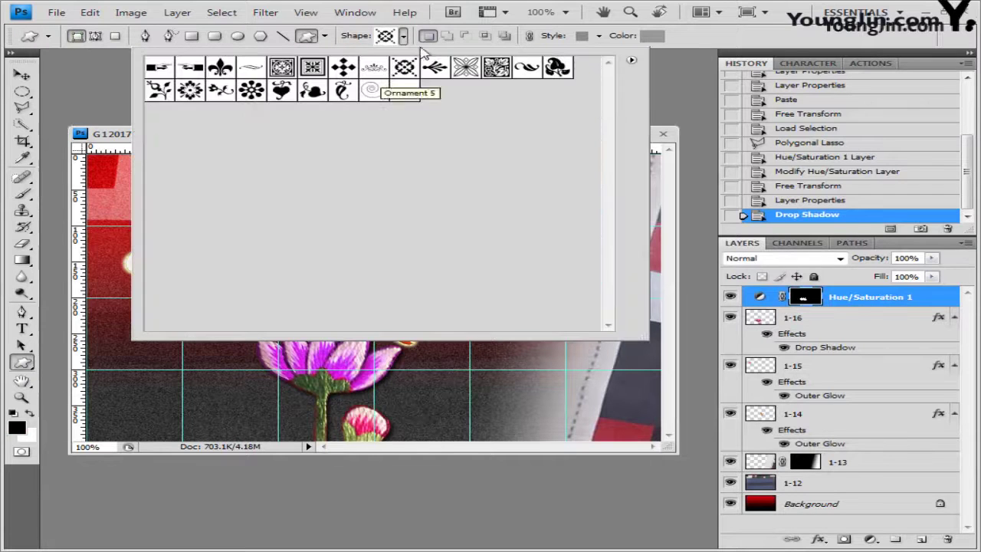
click(189, 91)
click(116, 139)
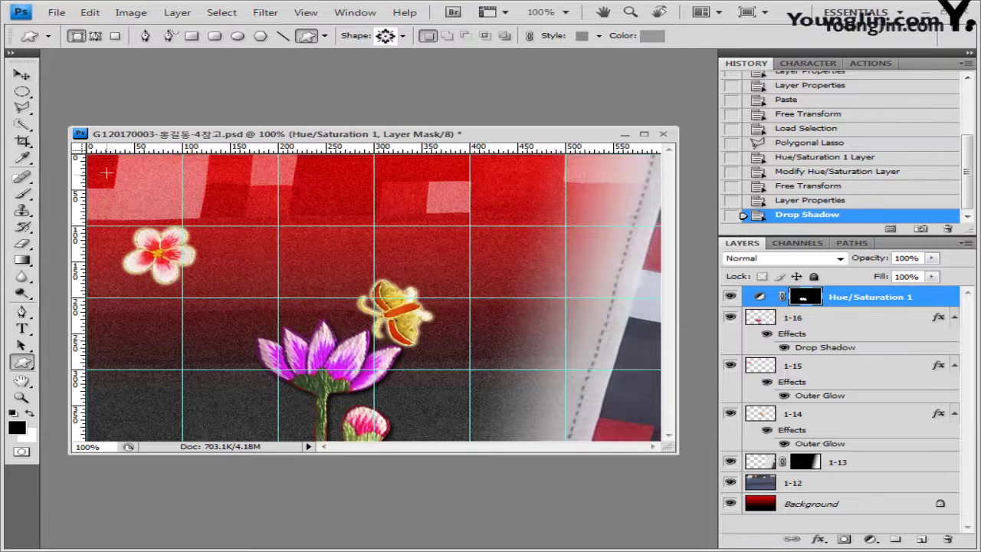
drag(106, 162, 164, 212)
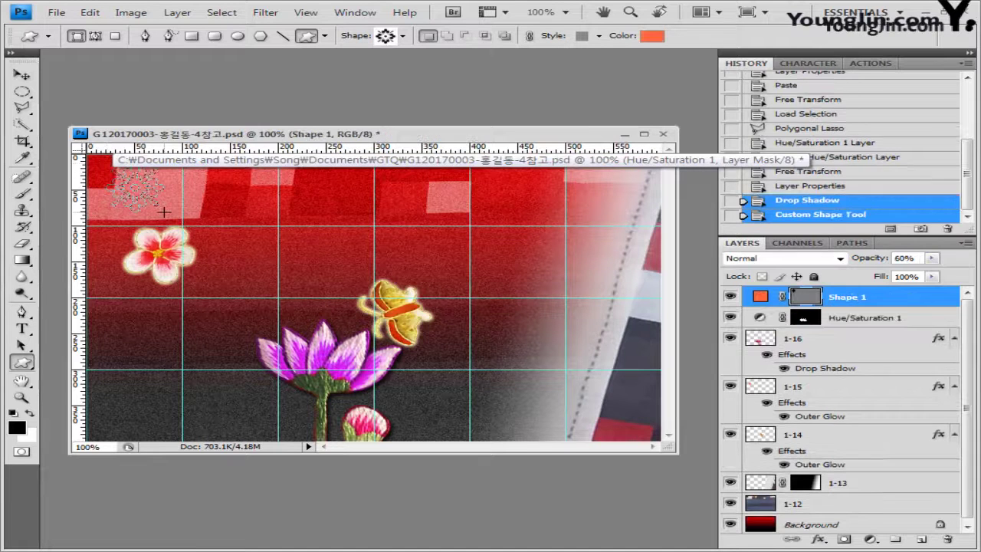
click(599, 36)
click(491, 68)
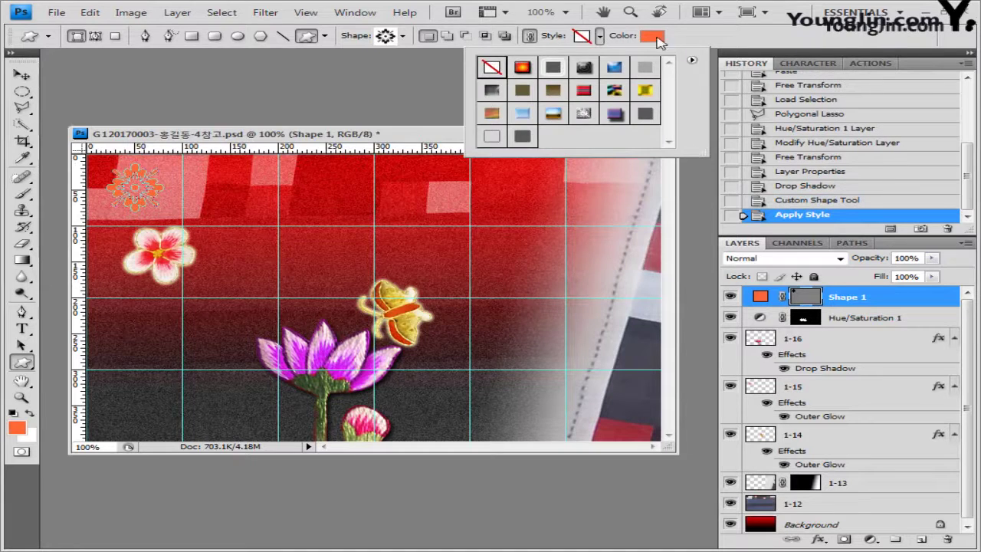
click(652, 36)
double_click(568, 267)
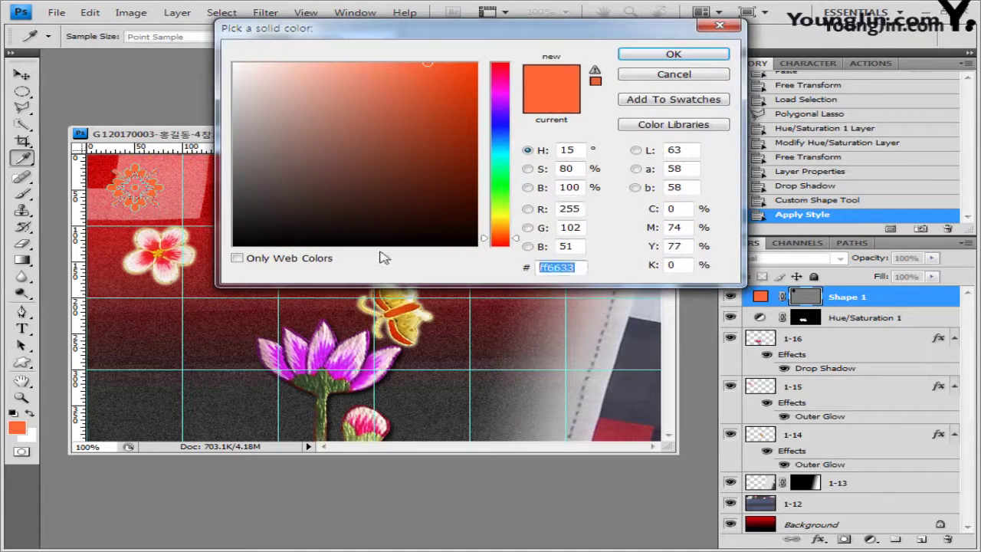
text(ff6666)
click(673, 54)
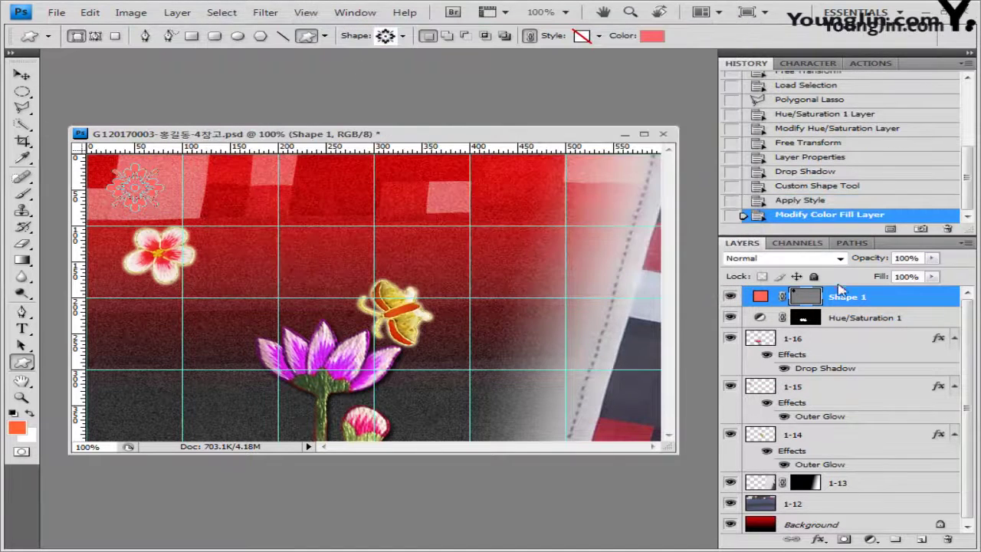
Give the flower shape a Bevel and Emboss in Pillow Emboss style
click(819, 539)
click(870, 451)
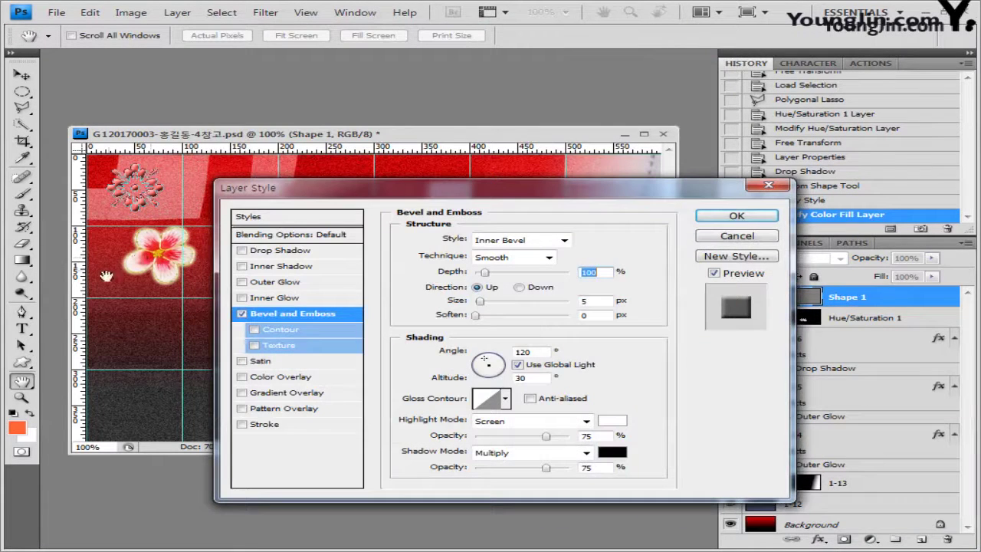
click(565, 241)
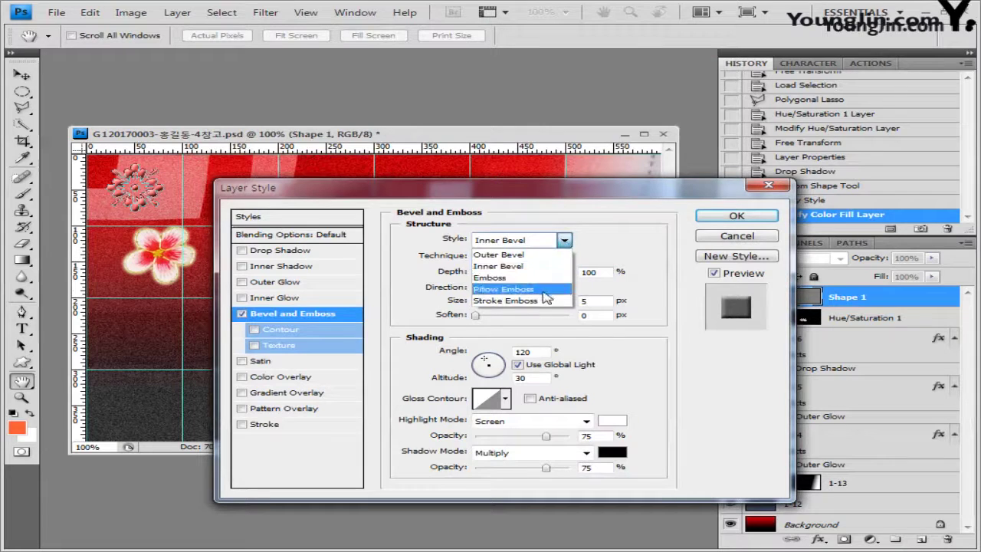
click(510, 291)
click(737, 217)
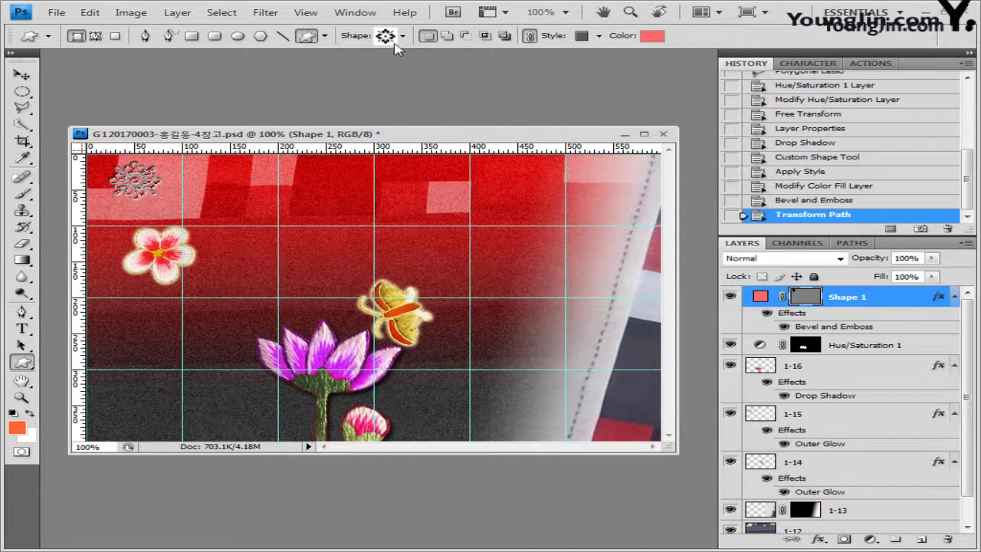
Draw the square frame ornament near the bottom right, no style, fill 333333, and resize it
click(403, 35)
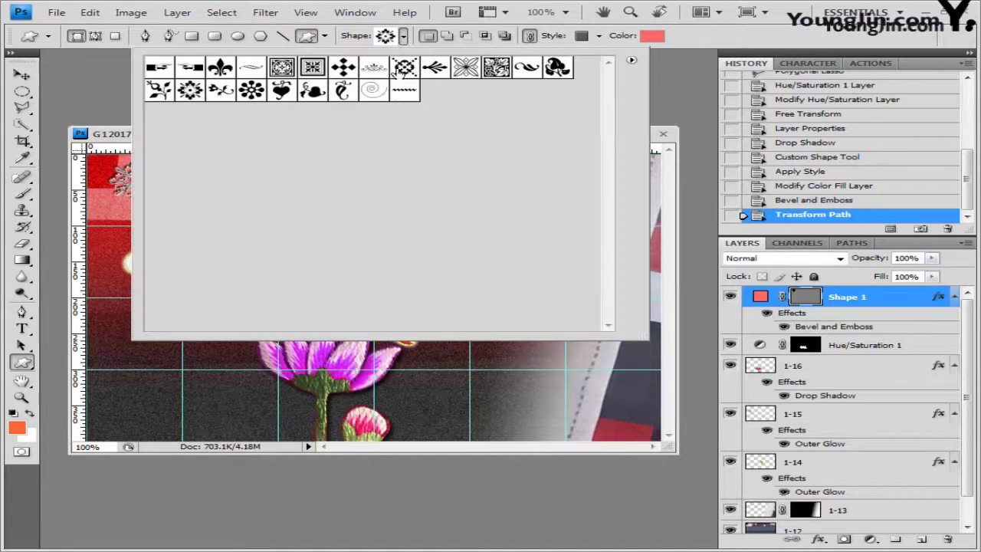
click(314, 68)
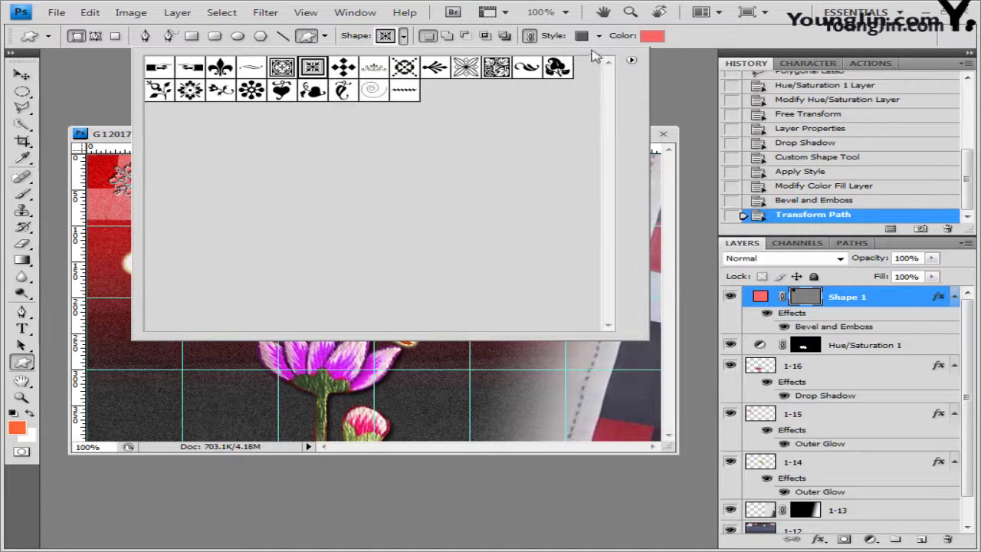
click(674, 66)
drag(492, 382, 567, 441)
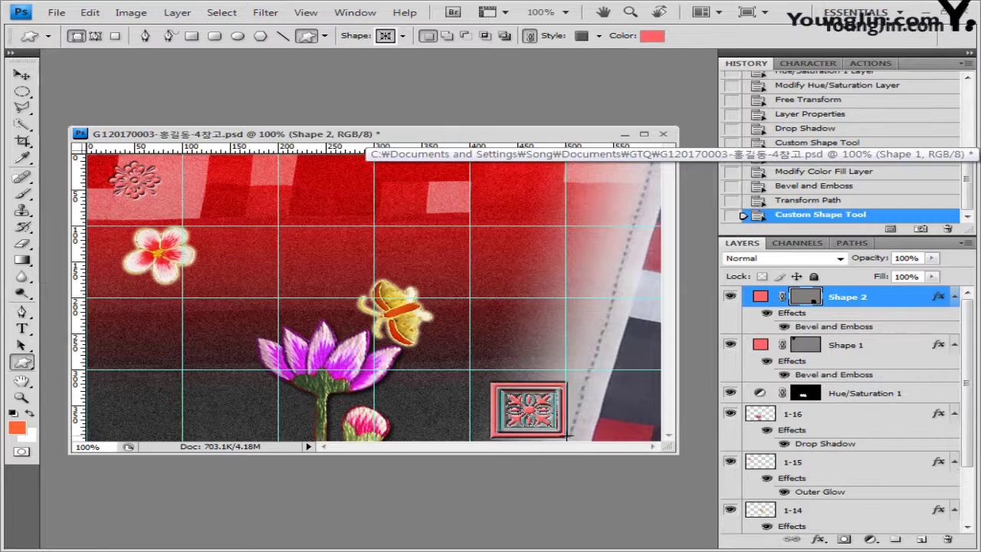
click(599, 35)
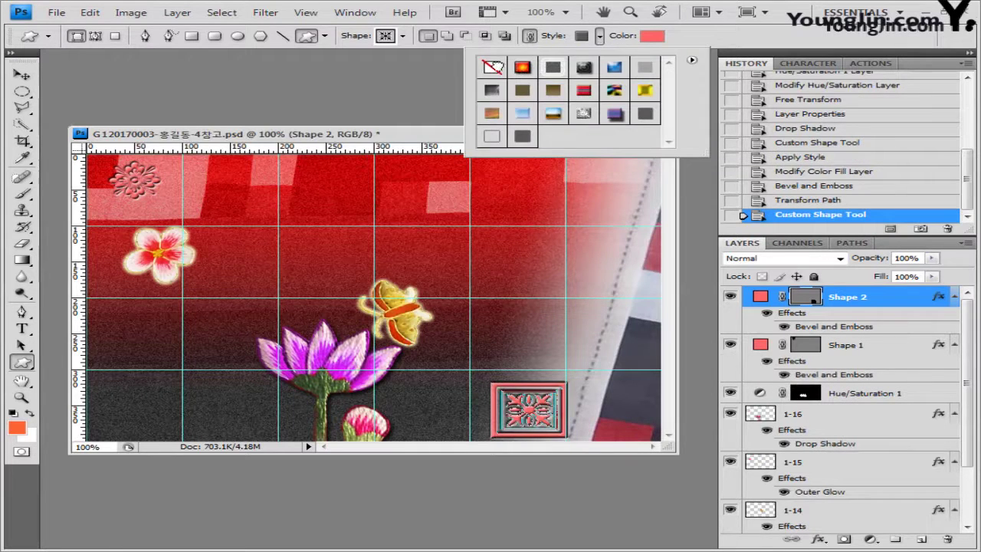
click(492, 67)
click(644, 38)
double_click(556, 268)
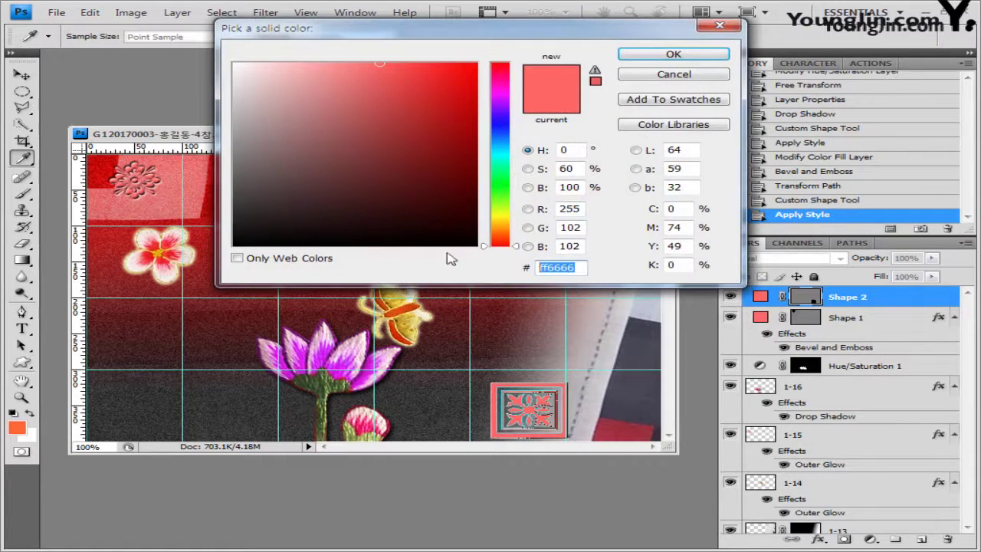
text(333333)
click(671, 56)
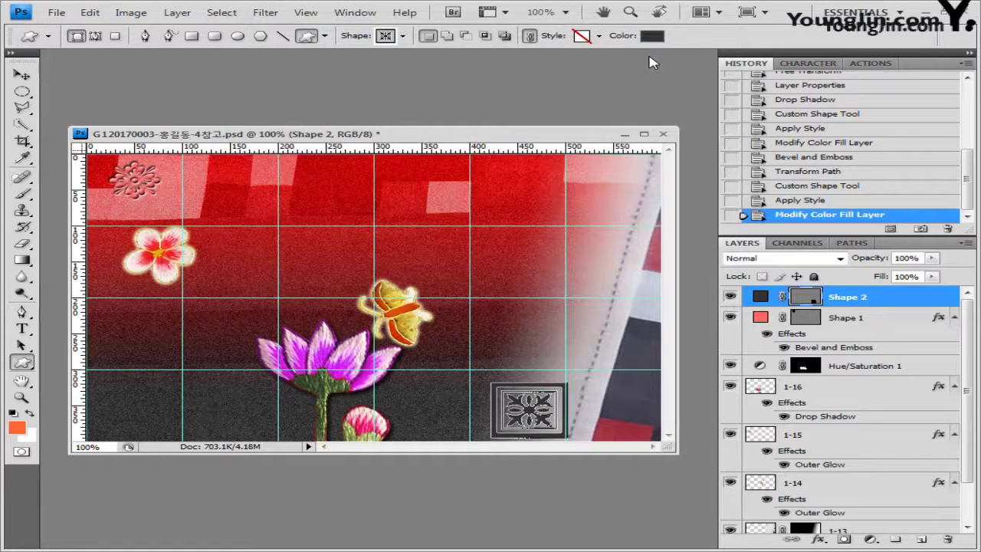
key(ctrl+t)
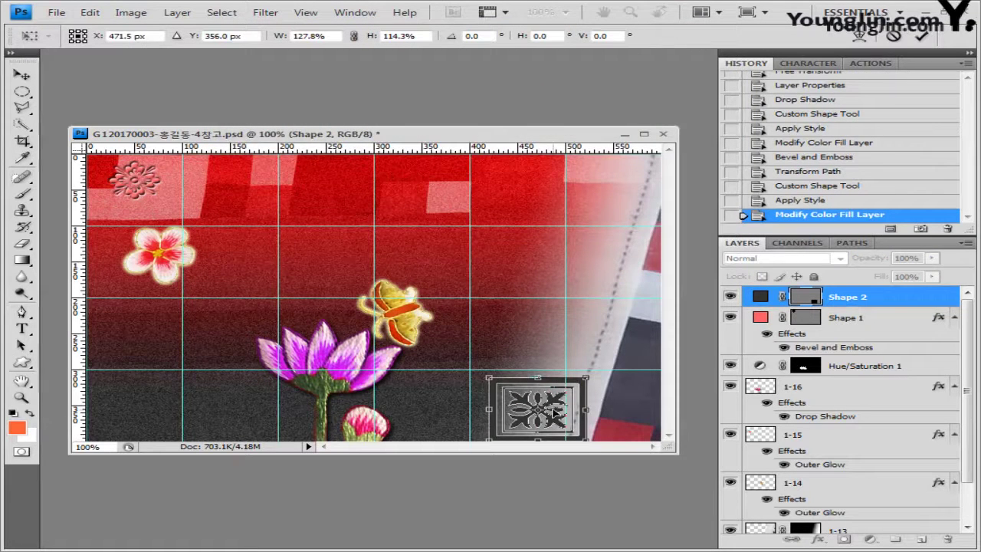
key(Return)
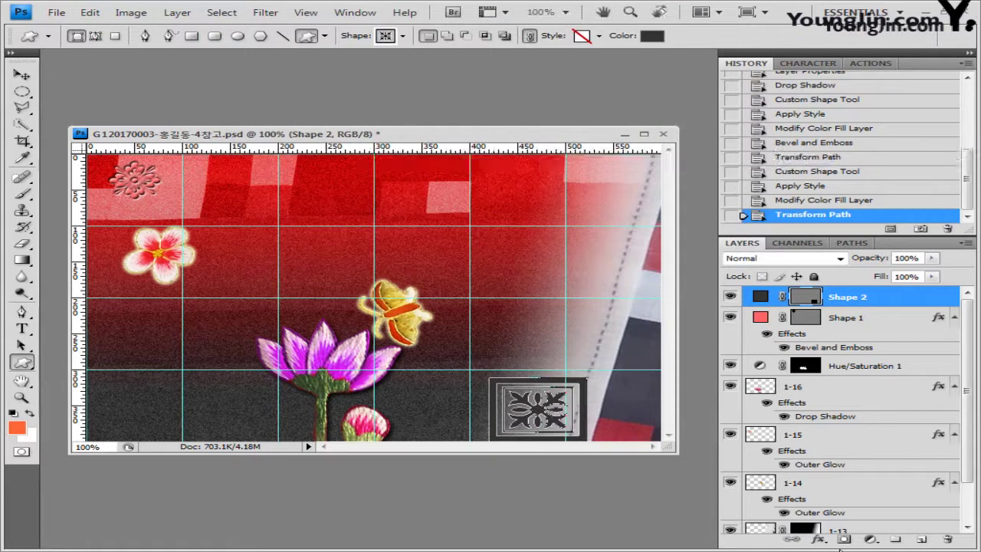
Add an Inner Shadow to the square ornament
click(822, 541)
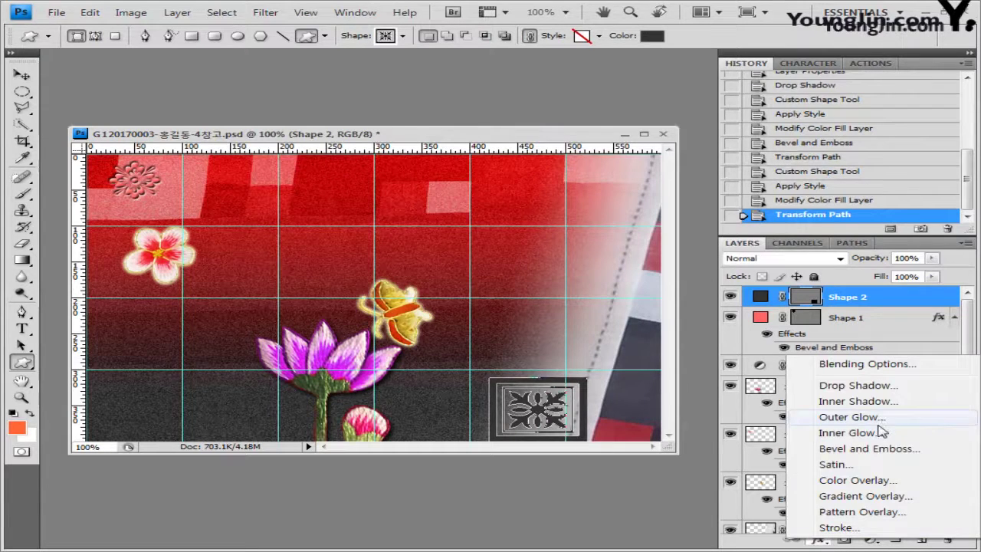
click(852, 401)
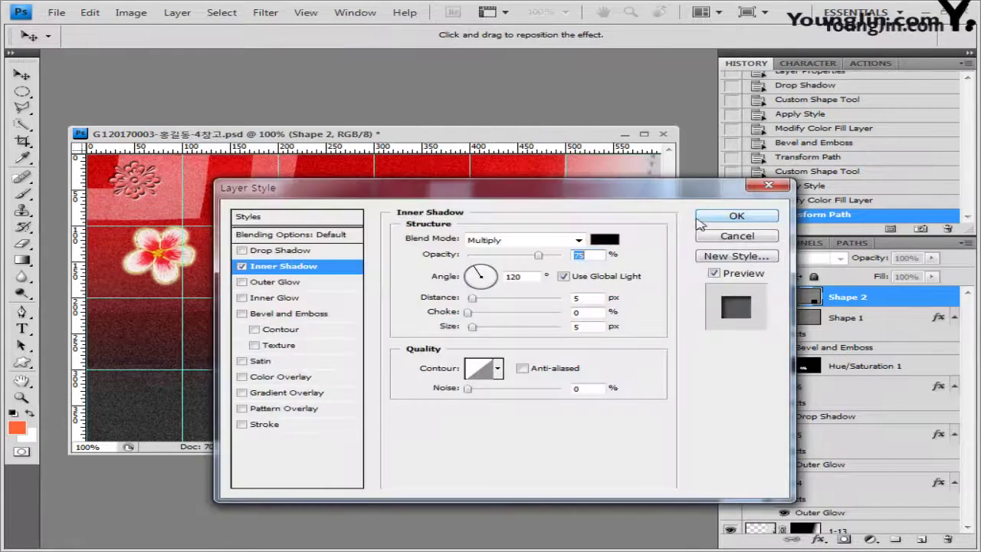
click(718, 215)
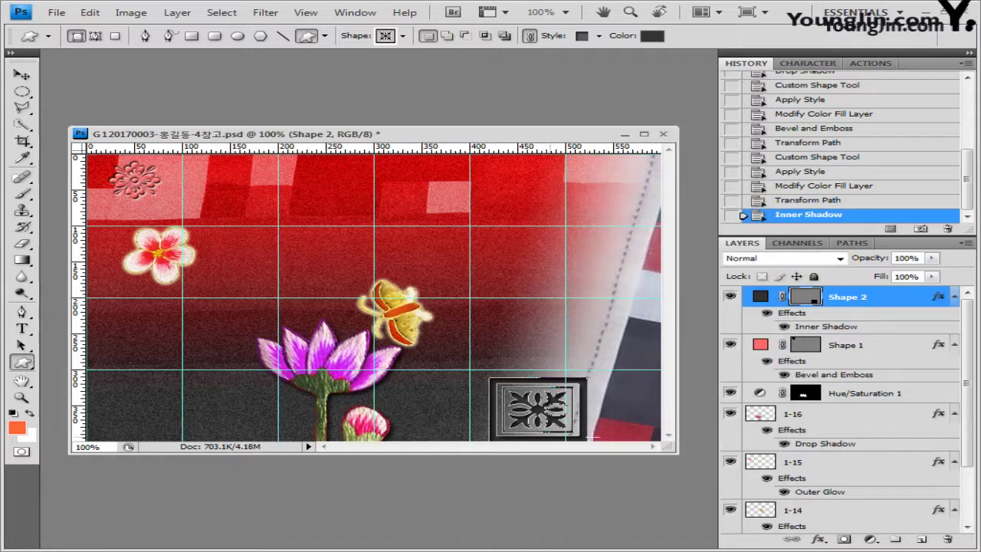
key(ctrl+t)
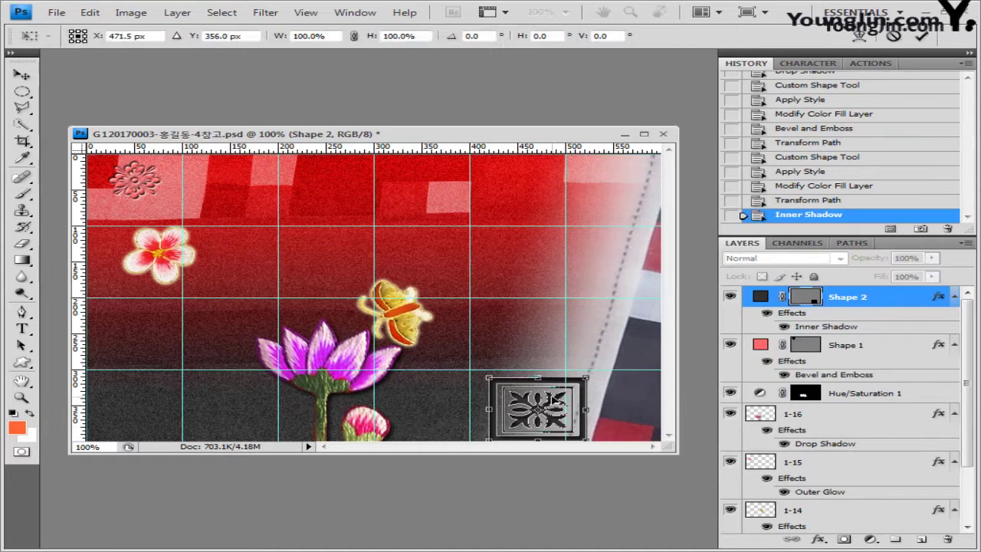
Widen the ornament's bottom into a trapezoid with a perspective transform
right_click(547, 404)
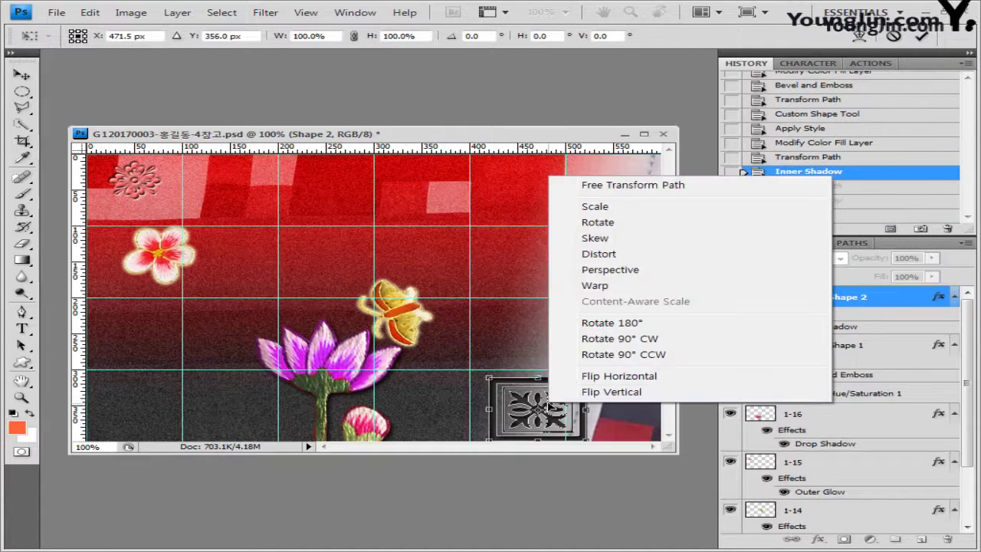
click(618, 272)
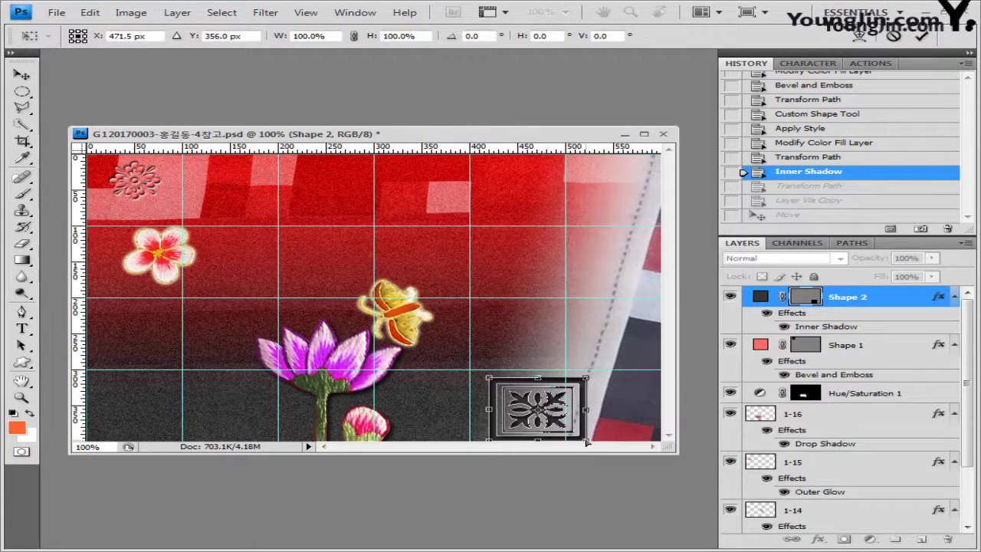
drag(585, 442, 689, 443)
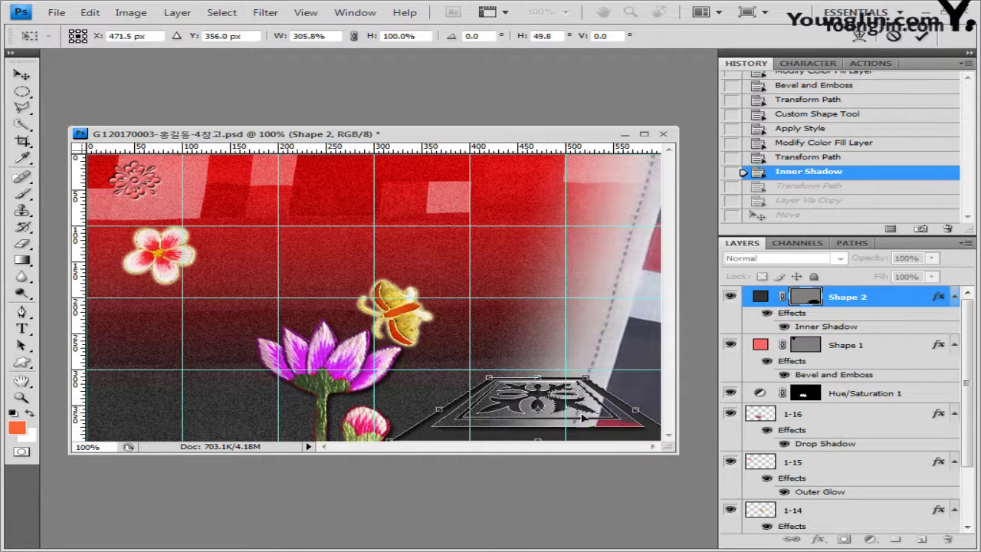
key(Return)
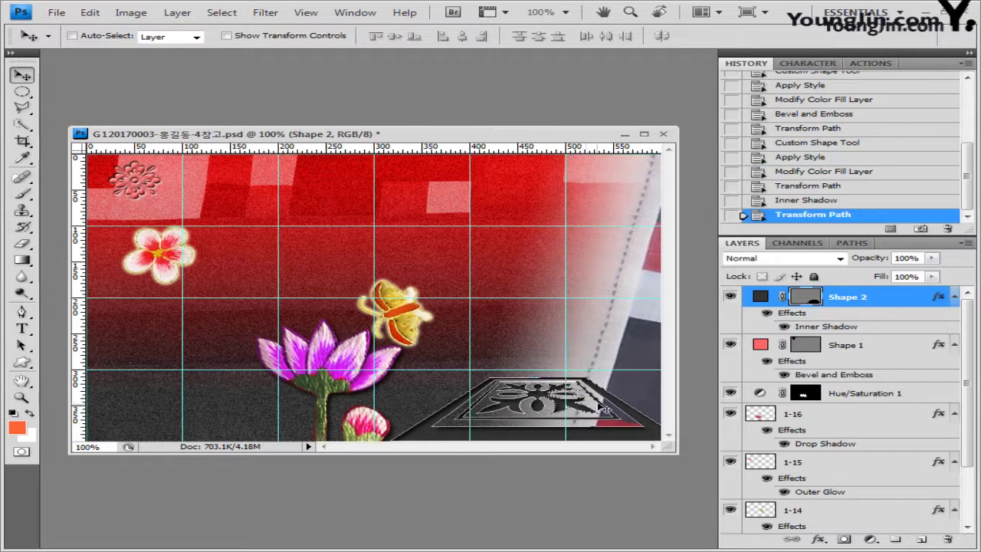
Duplicate the ornament to the top edge, flip it vertically and fill it red cc0000
key(ctrl+j)
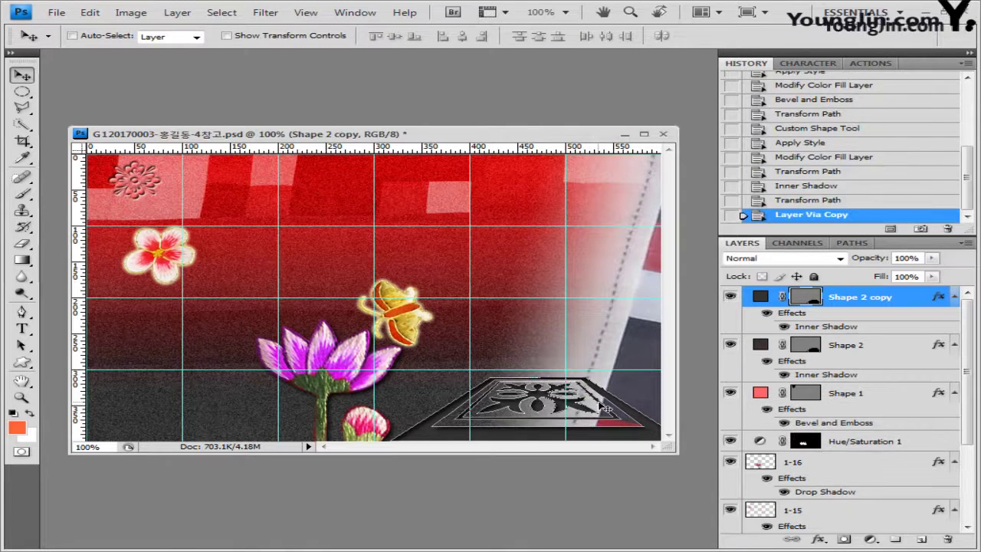
drag(603, 426, 597, 198)
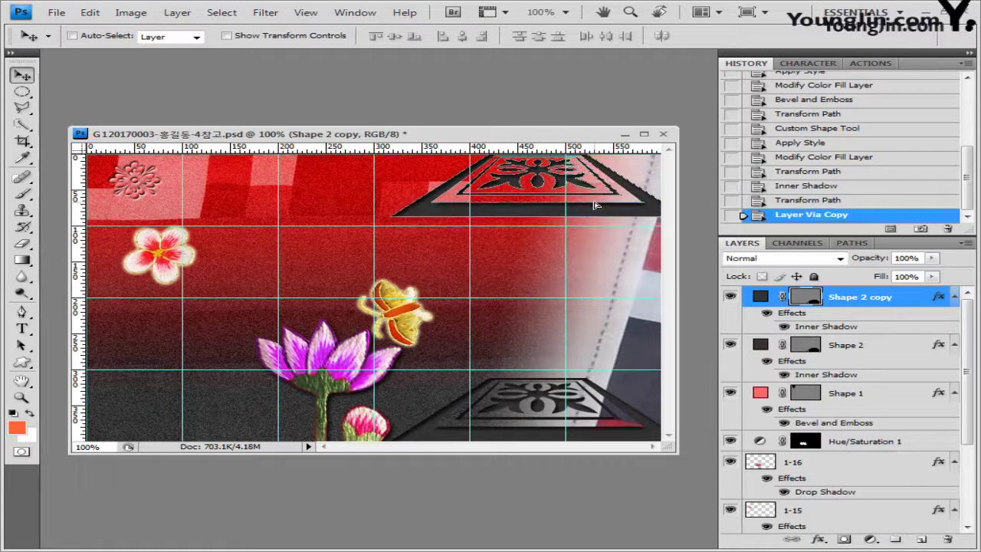
key(ctrl+t)
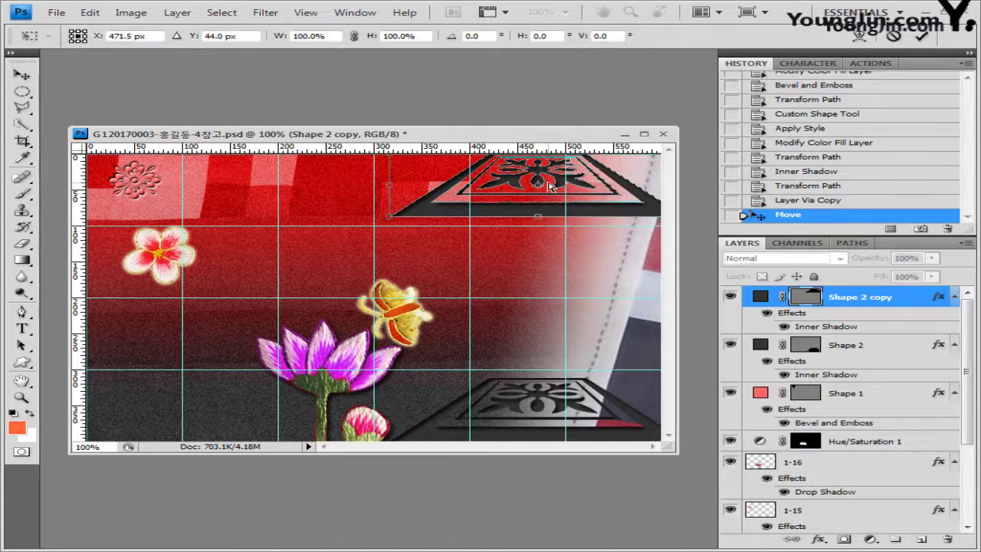
right_click(549, 186)
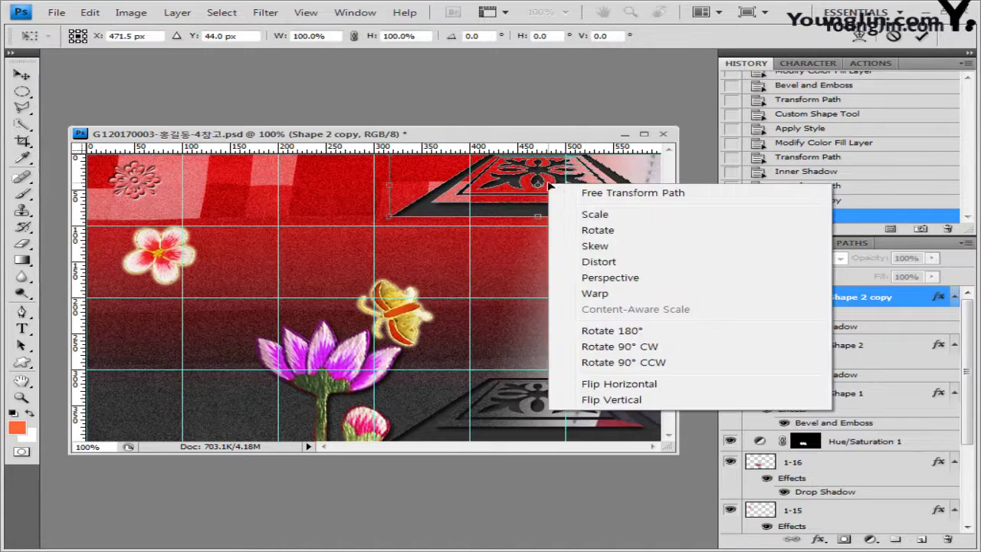
click(611, 400)
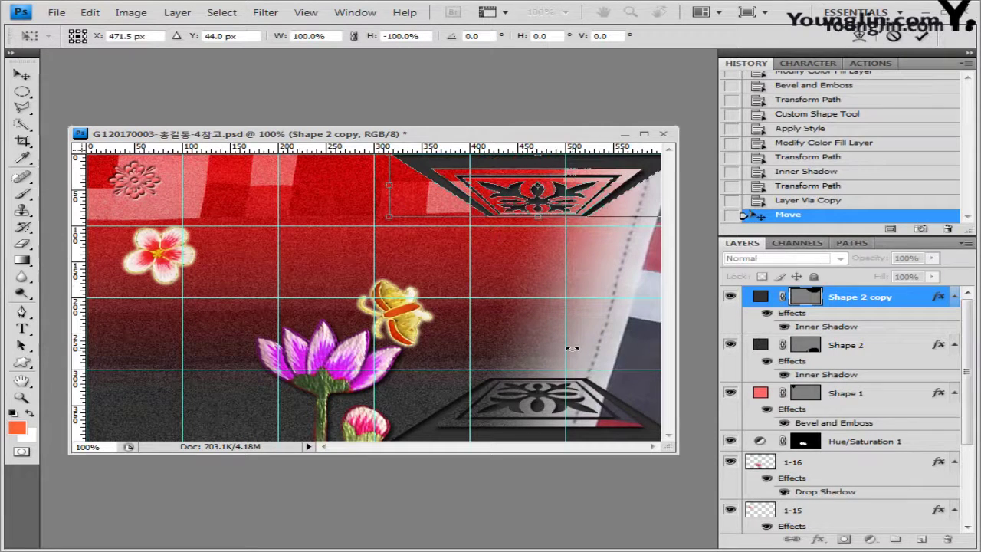
key(Return)
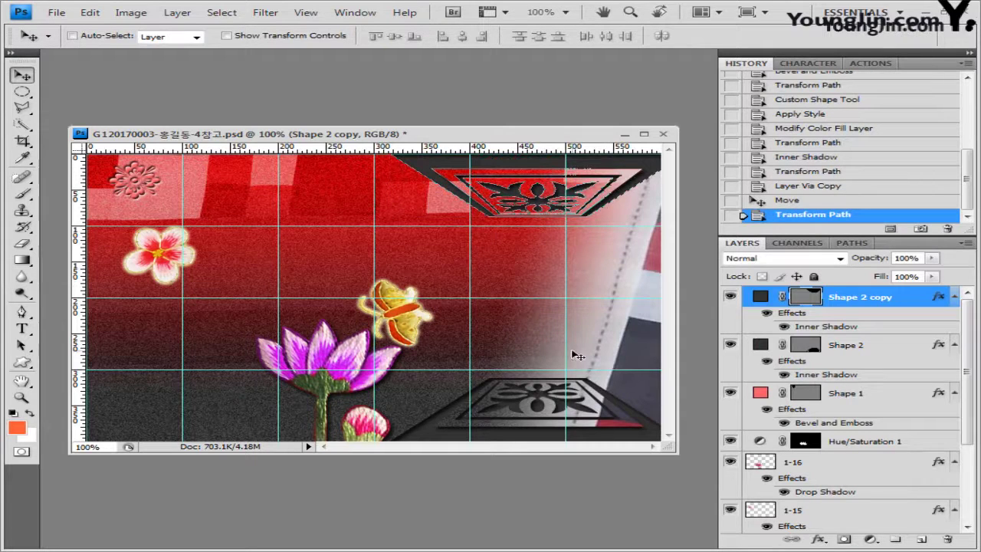
double_click(761, 297)
text(cc0000)
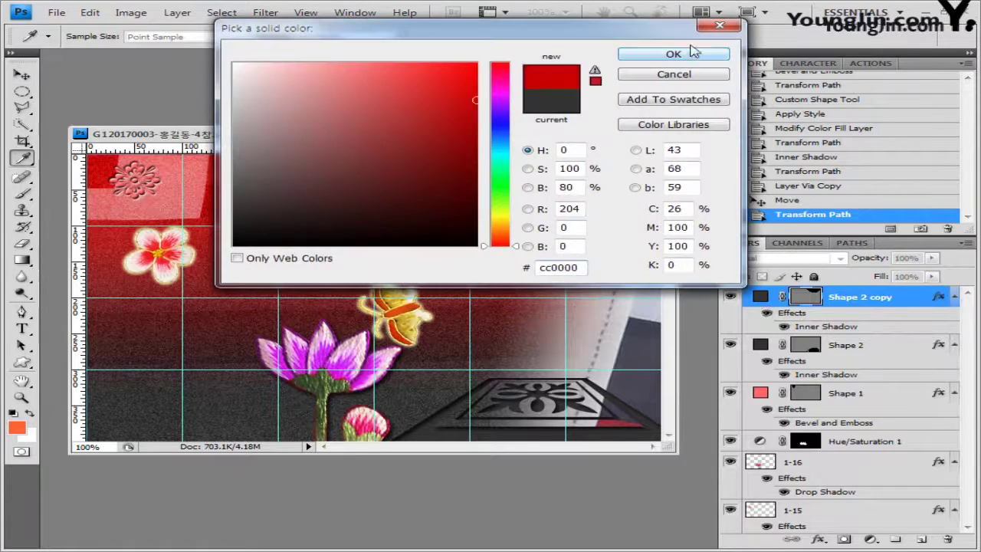
click(674, 54)
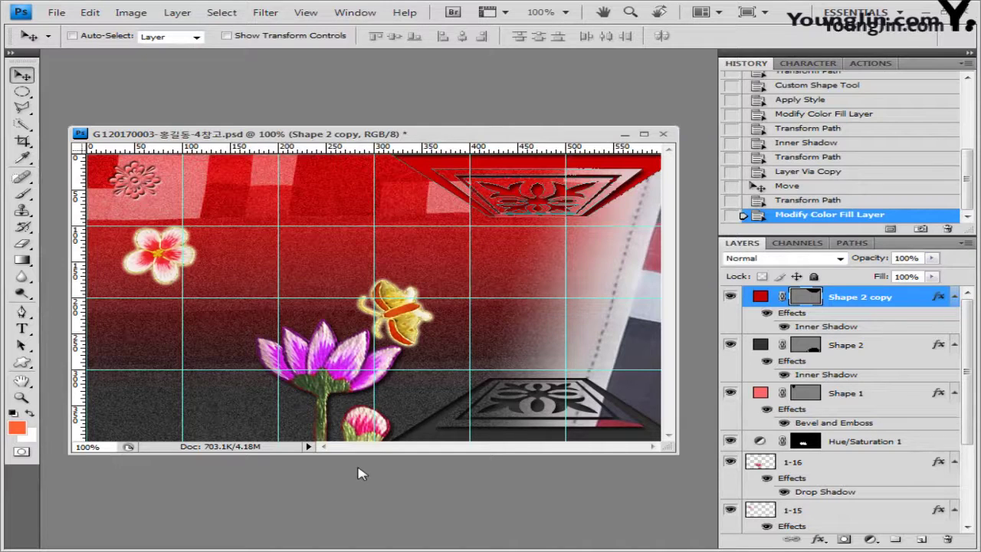
key(u)
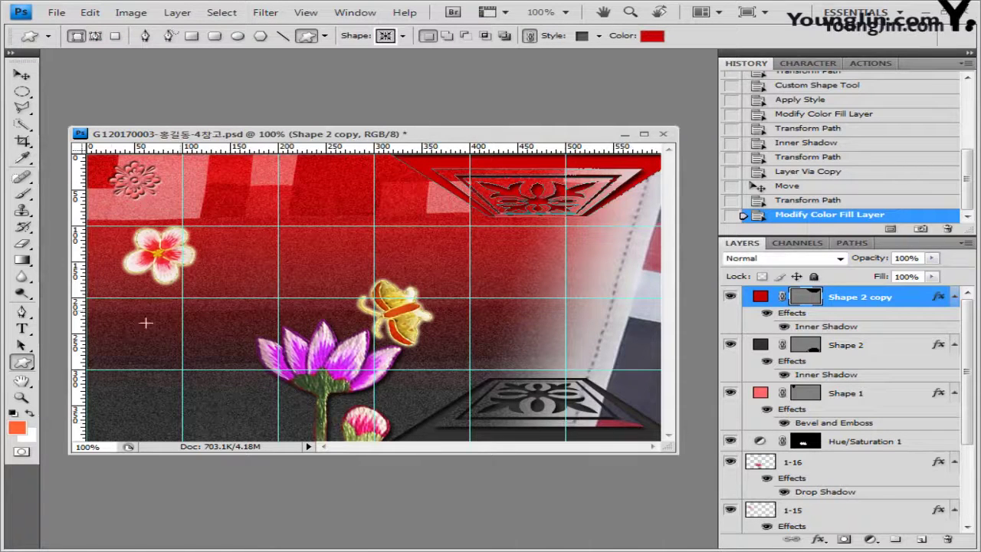
Load the basic Shapes set and draw a filled diamond in the upper right area
click(403, 36)
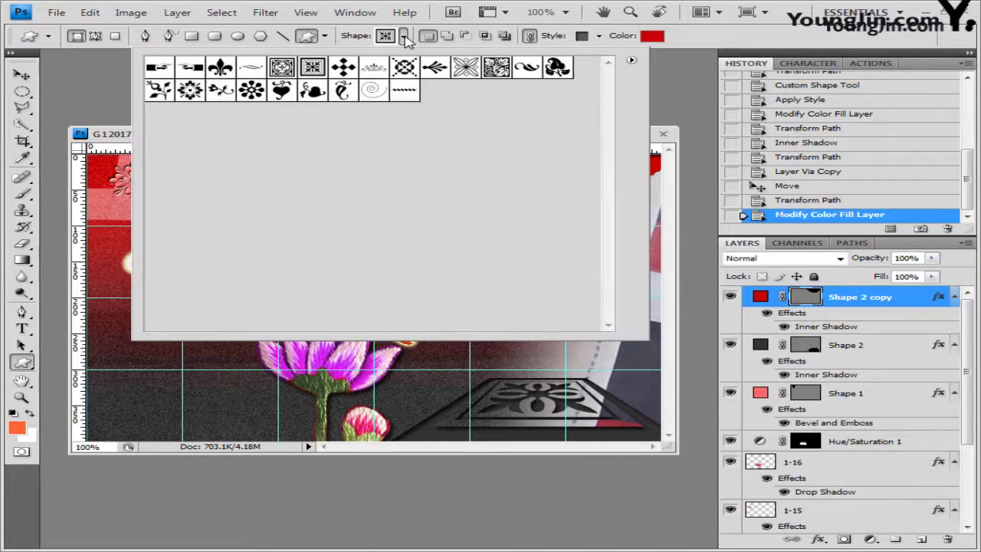
click(631, 60)
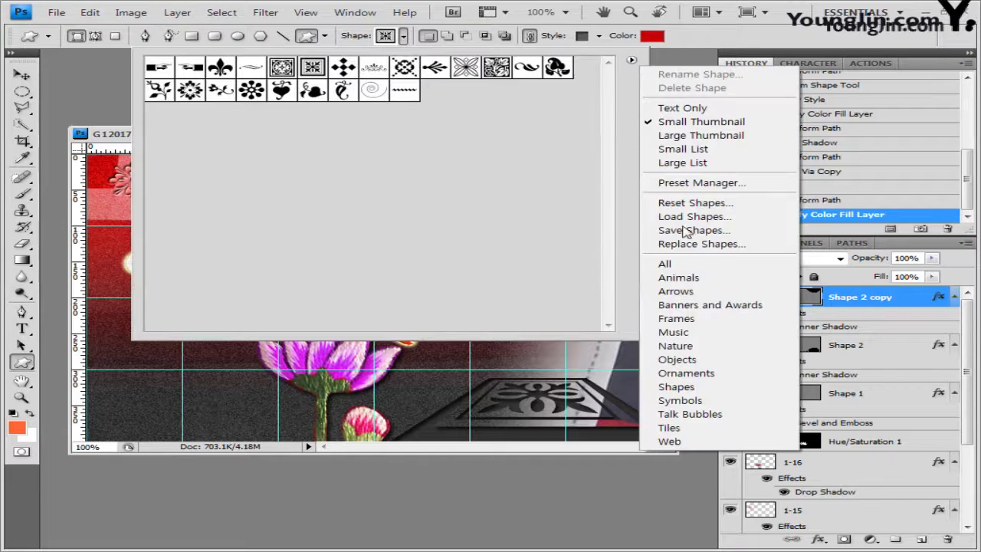
click(678, 386)
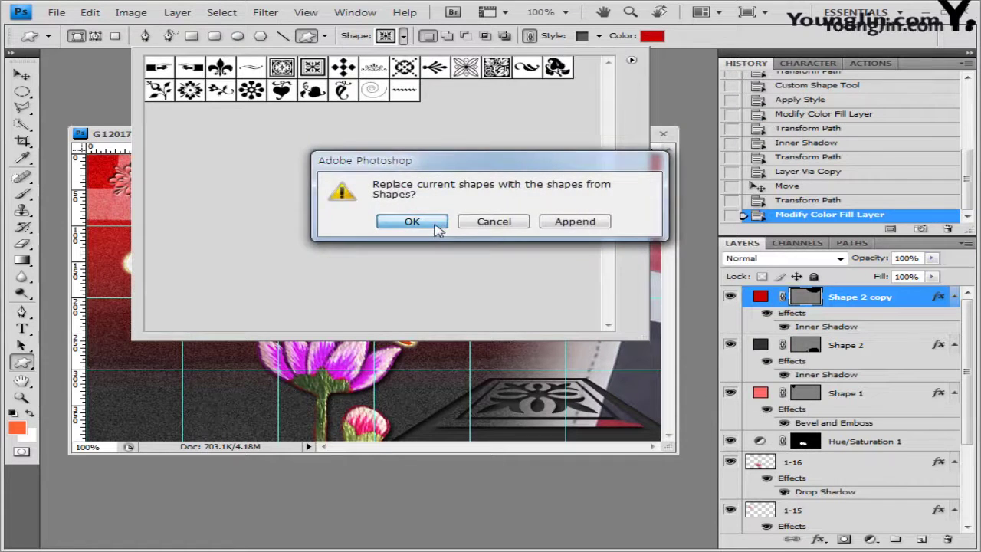
click(413, 221)
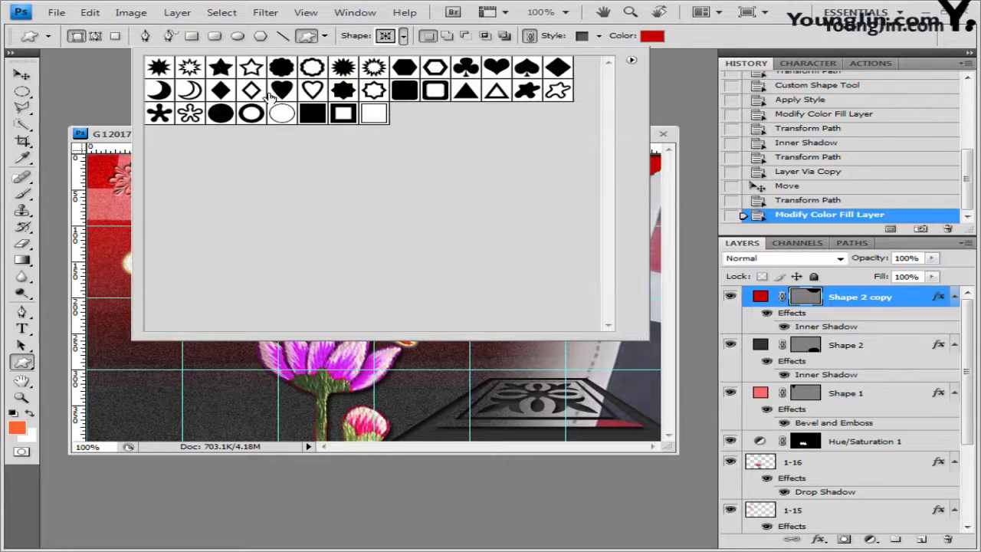
click(221, 91)
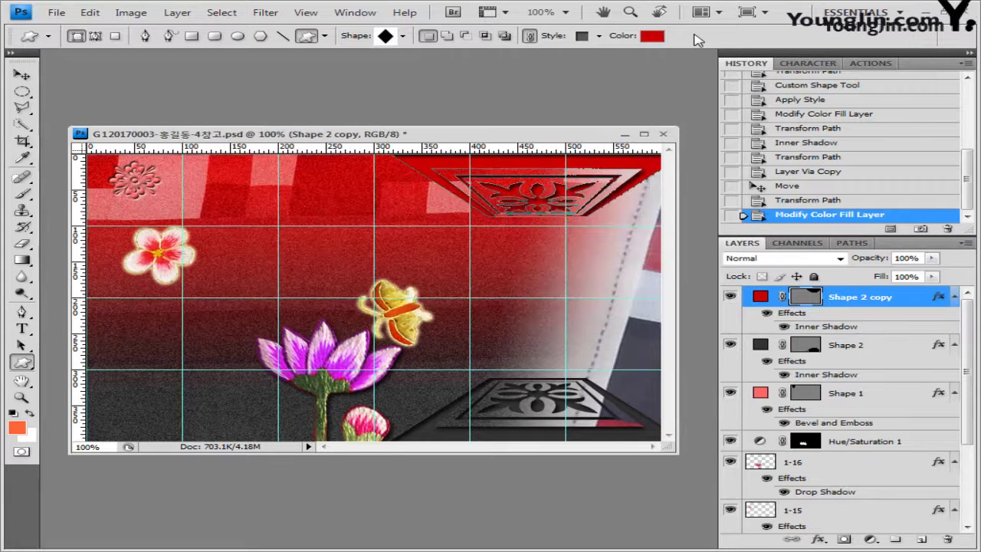
click(699, 43)
key(shift)
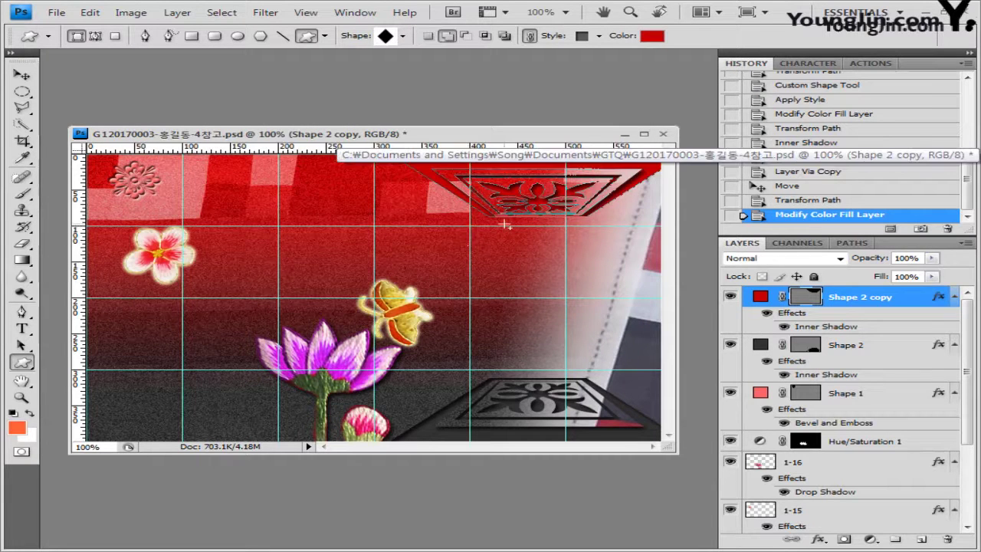
drag(545, 273, 565, 283)
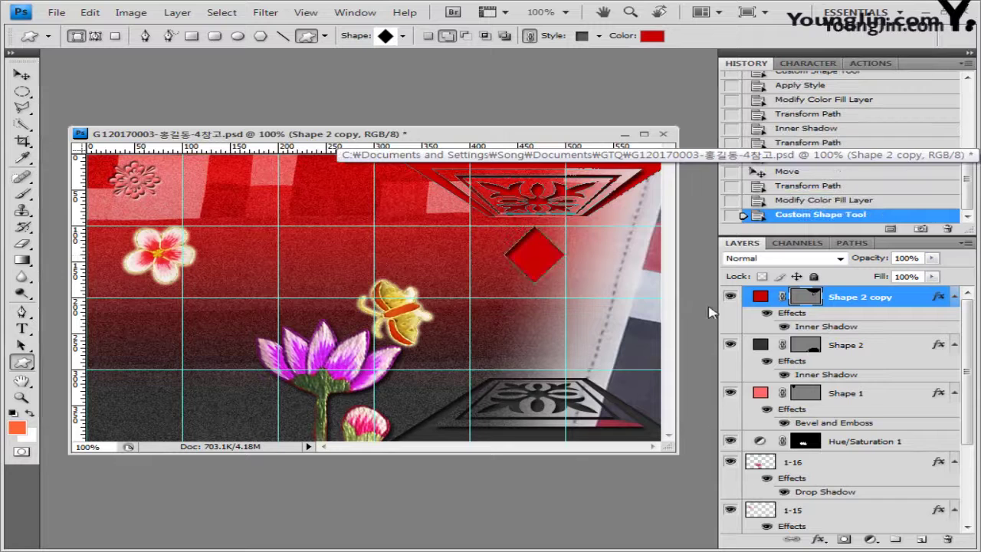
key(ctrl+z)
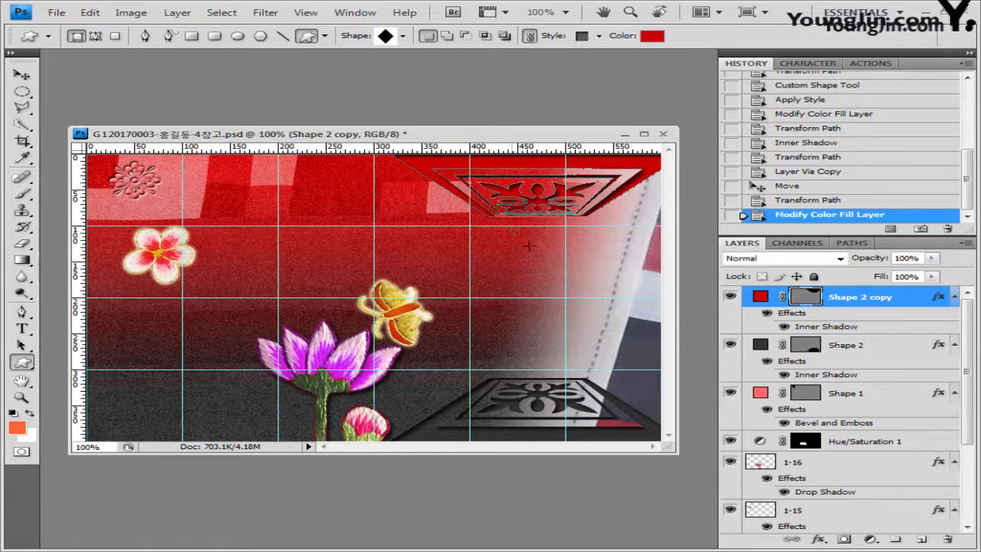
drag(510, 227, 566, 278)
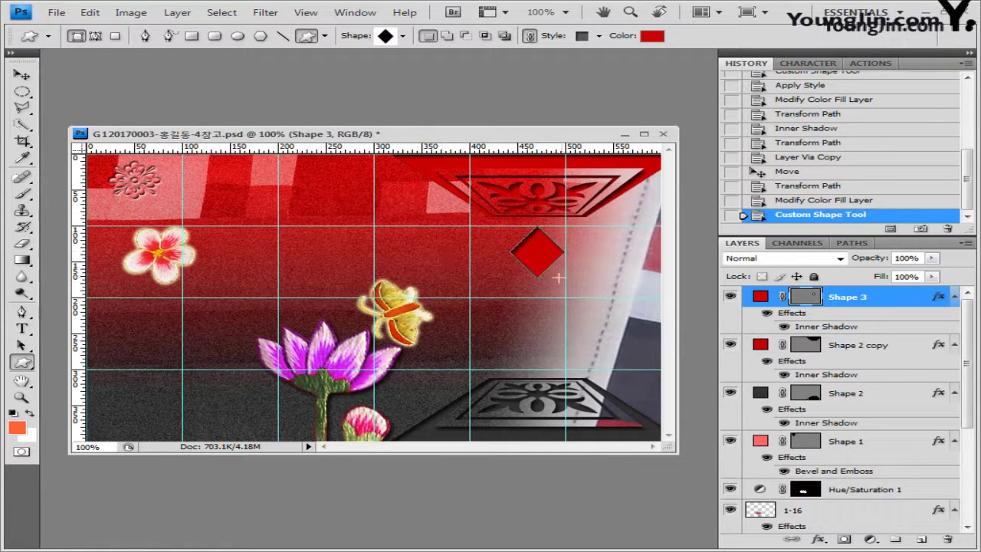
Give the diamond no style and pink fill ff9999, and widen it horizontally
click(599, 36)
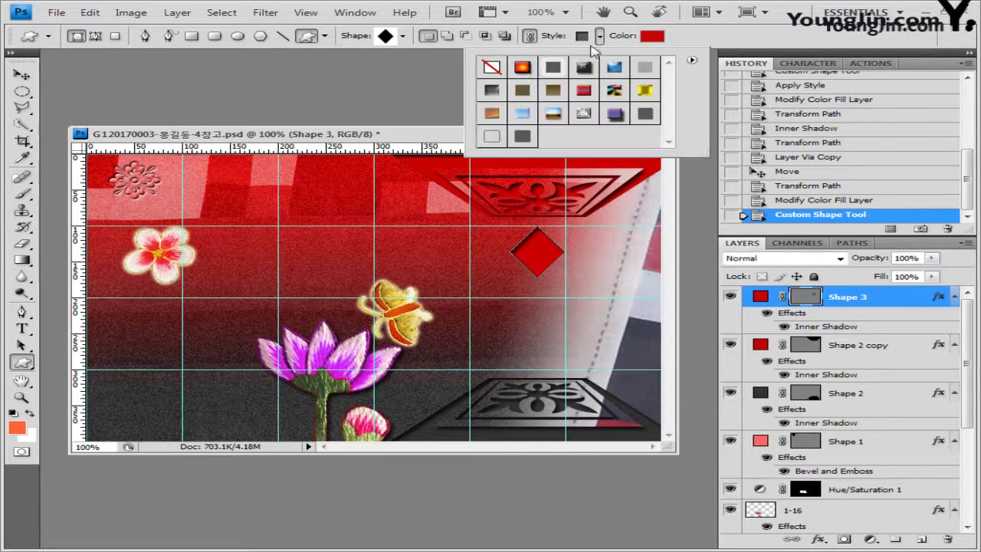
click(493, 68)
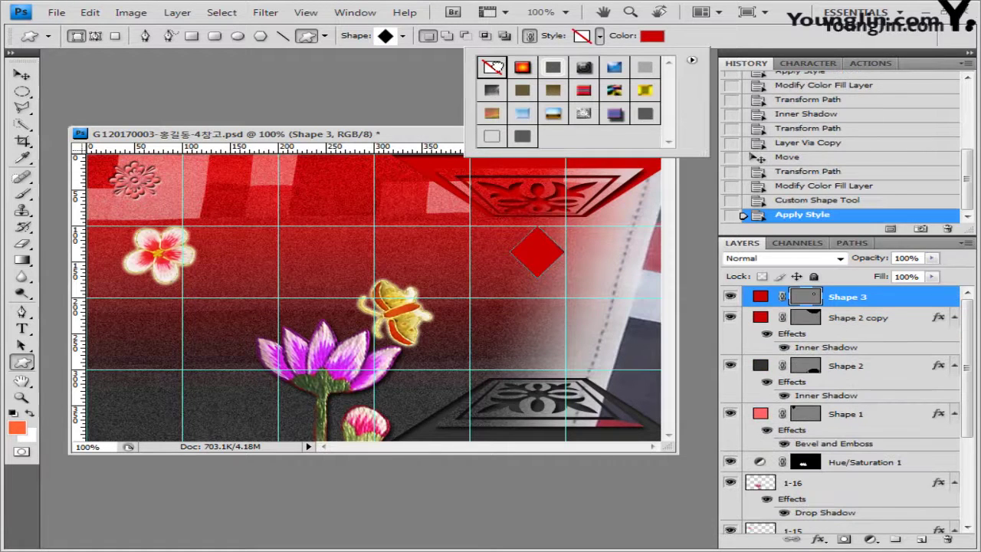
click(653, 36)
double_click(558, 267)
text(ff9999)
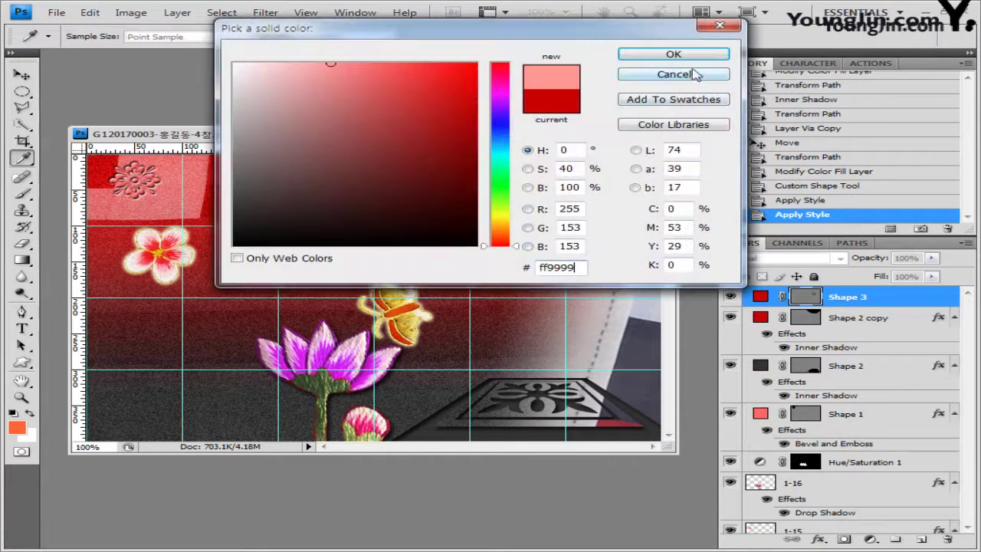
click(673, 54)
key(ctrl+t)
drag(560, 251, 589, 251)
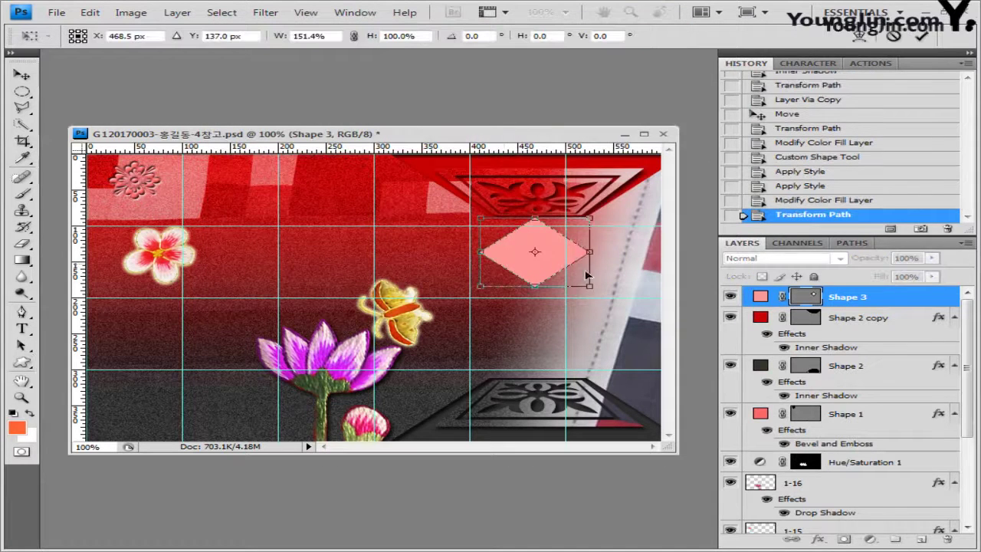
key(Return)
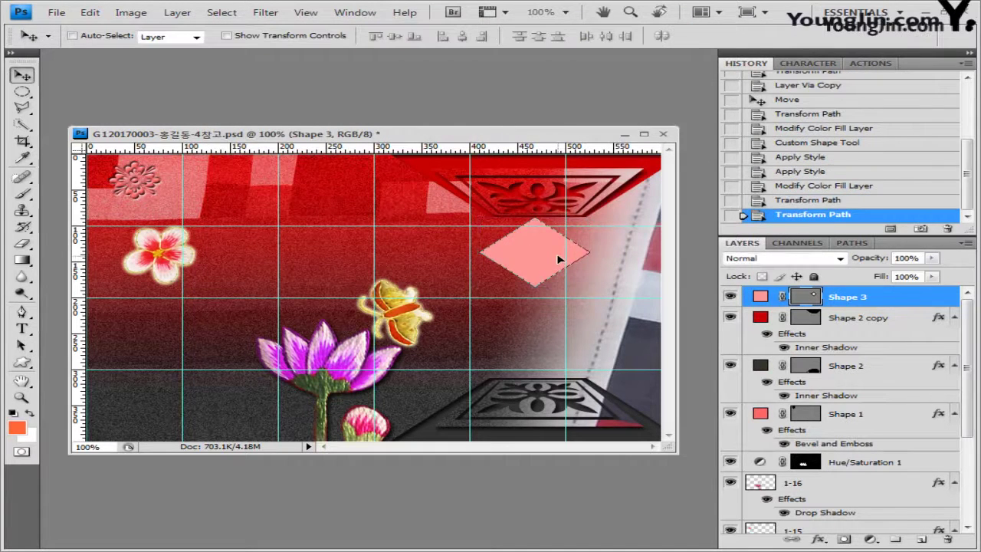
Add a Pillow Emboss Bevel and Emboss to the diamond
click(819, 539)
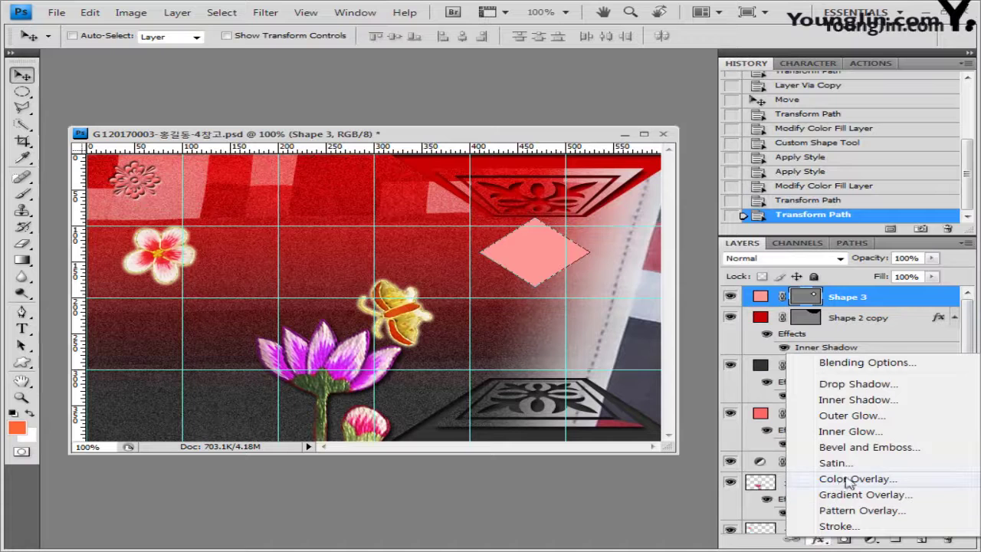
click(851, 447)
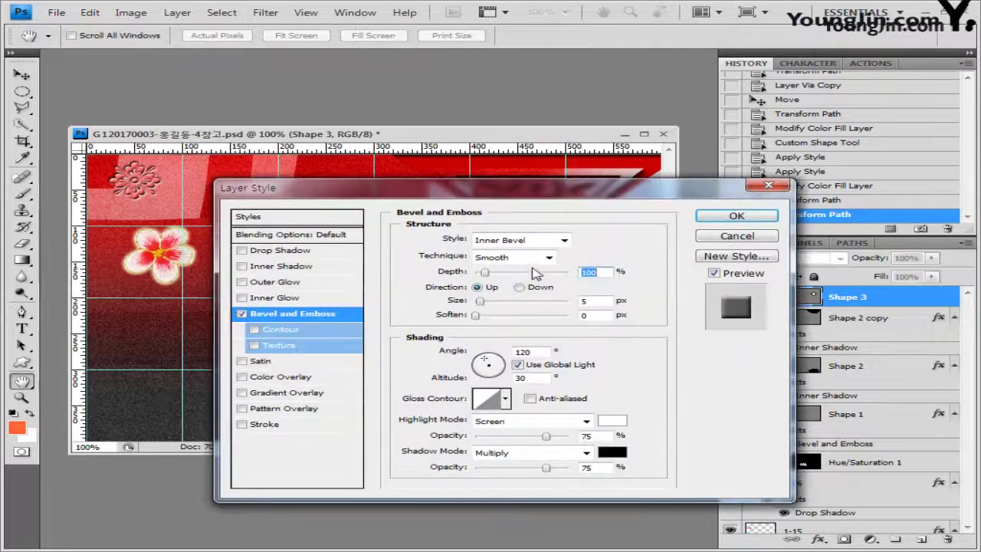
click(562, 241)
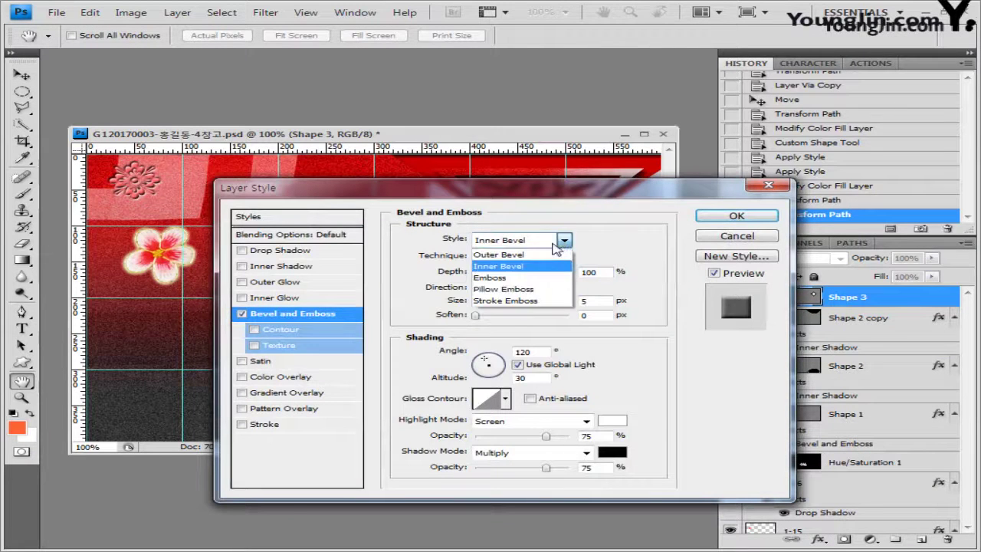
click(528, 290)
click(738, 217)
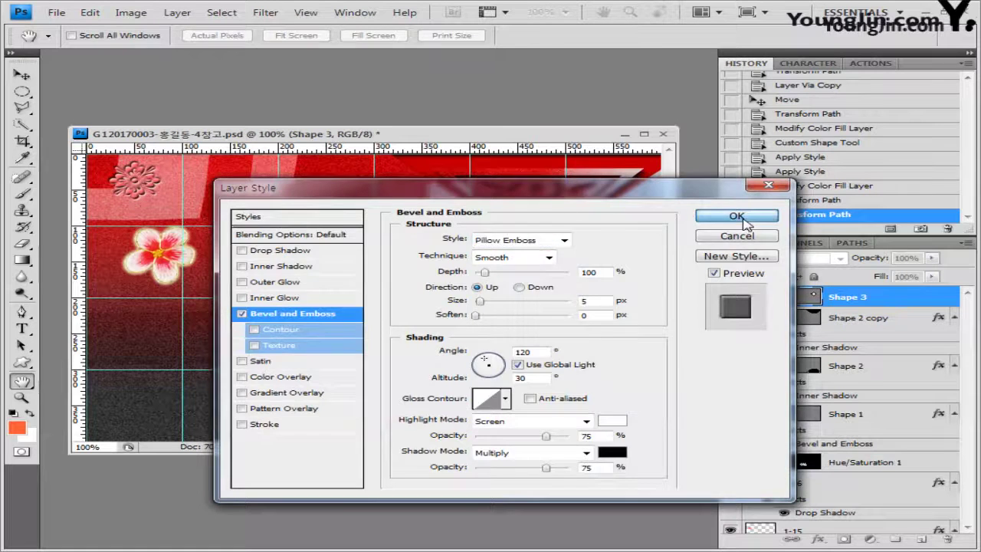
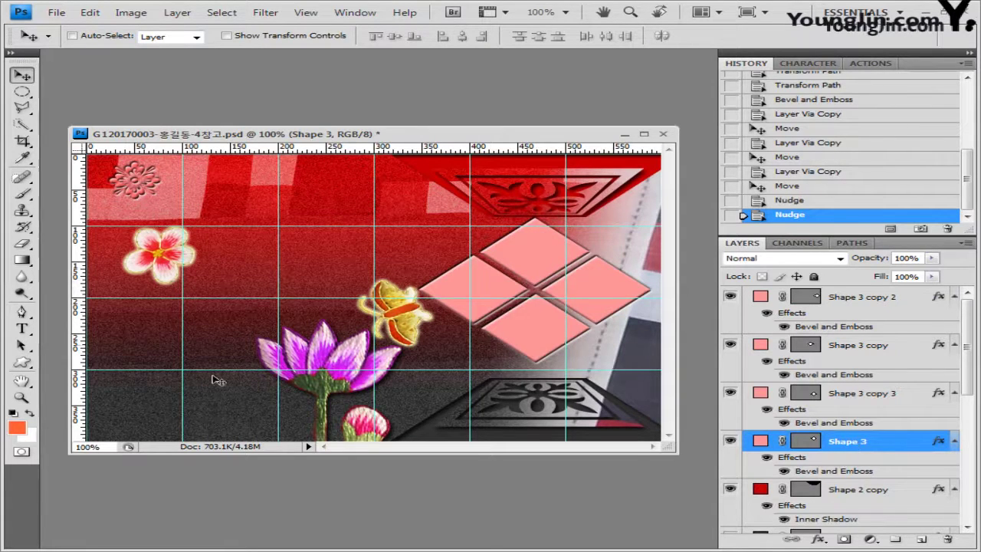
Open 1급-17.jpg, copy the whole fabric photo and paste it into the poster
key(alt+Tab)
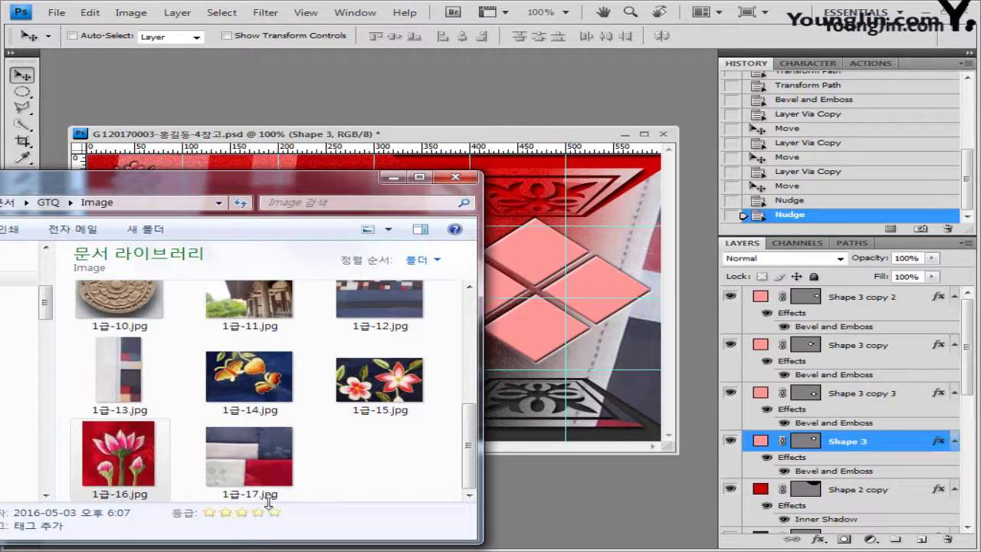
drag(268, 490, 665, 404)
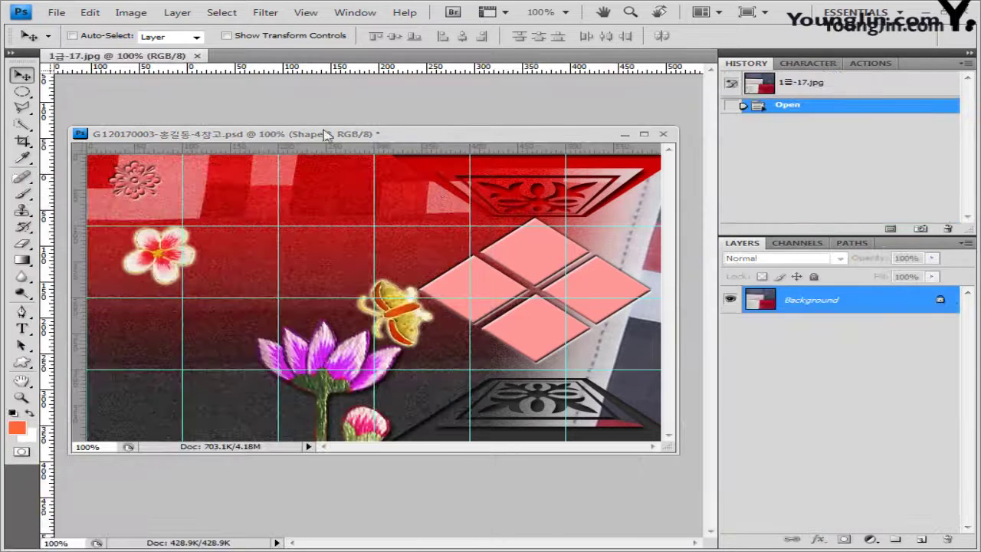
drag(153, 61, 218, 201)
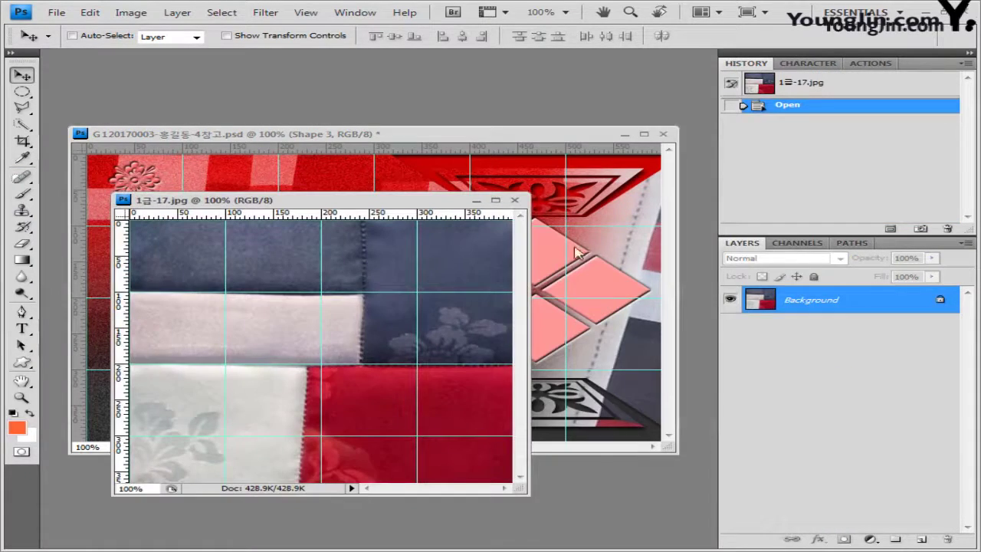
key(ctrl+a)
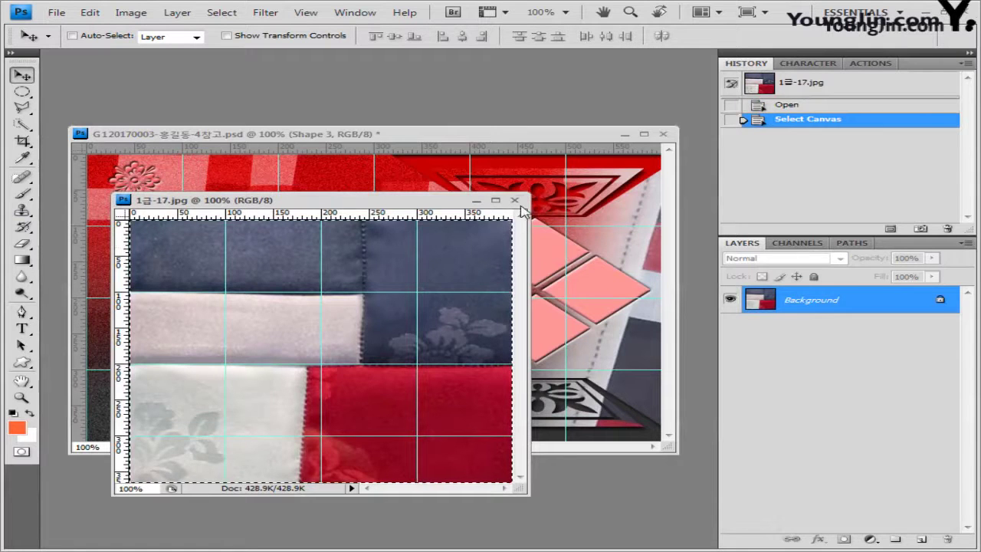
click(514, 200)
key(ctrl+v)
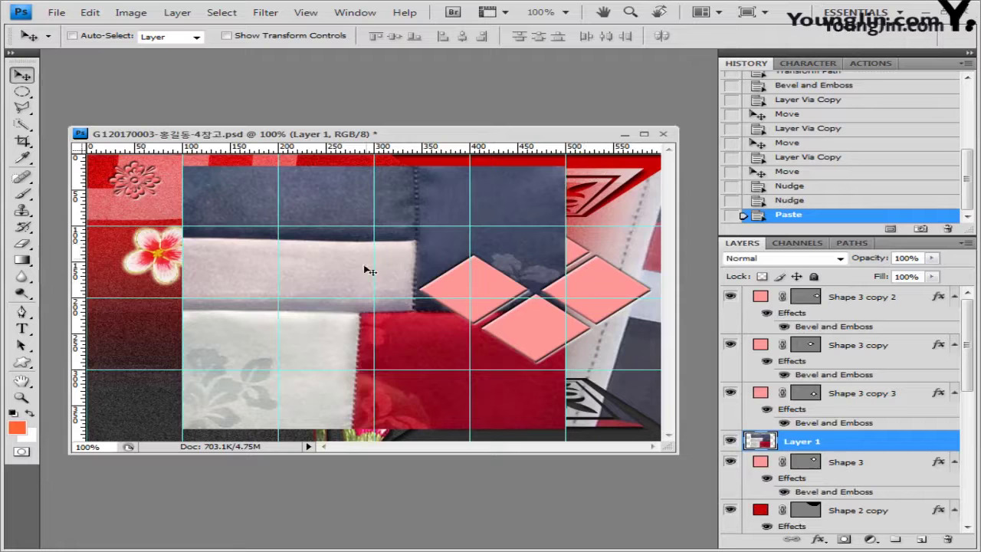
Clip the pasted fabric into the top diamond (Shape 3) and rename its layer 1-17
drag(463, 266, 541, 272)
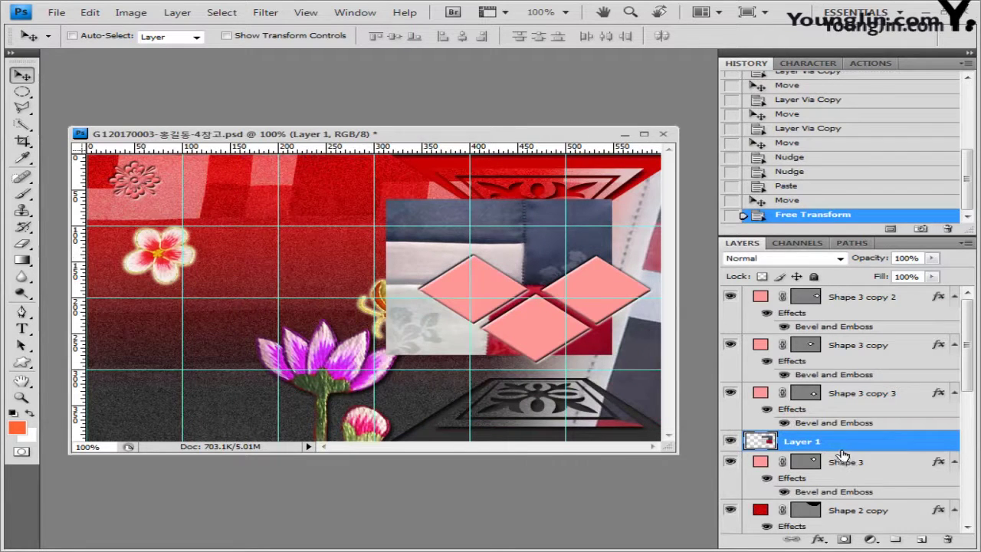
drag(830, 451, 840, 450)
alt+click(840, 449)
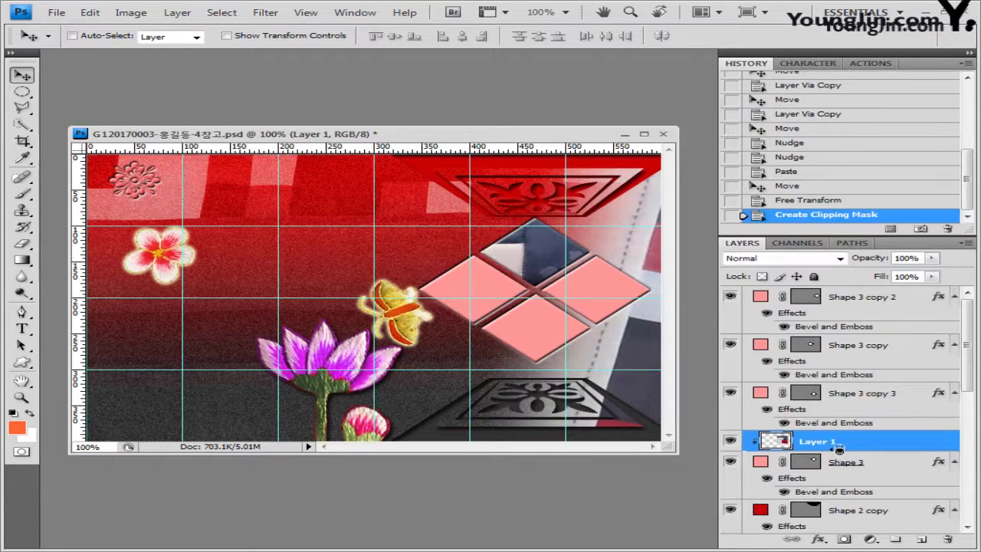
double_click(829, 442)
text(1)
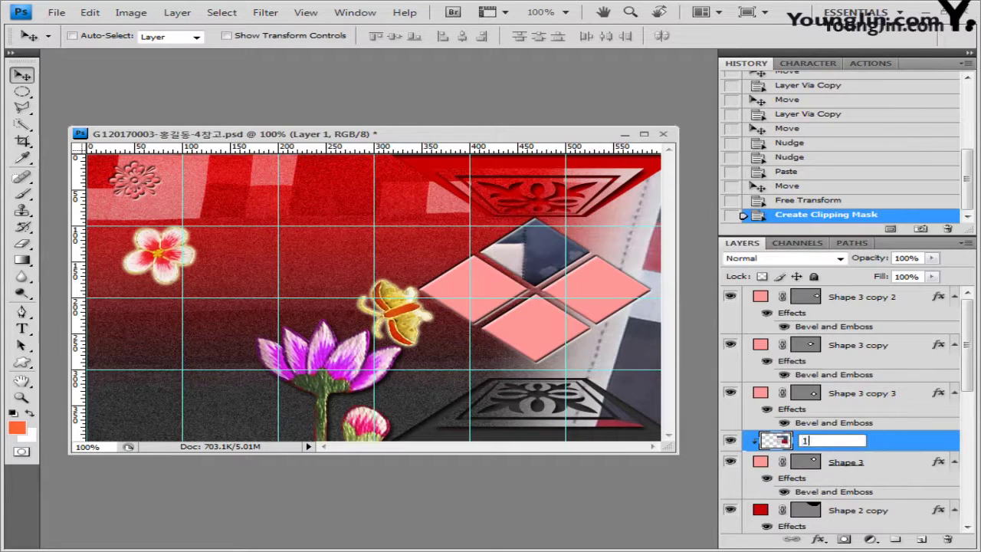
text(-17)
key(Return)
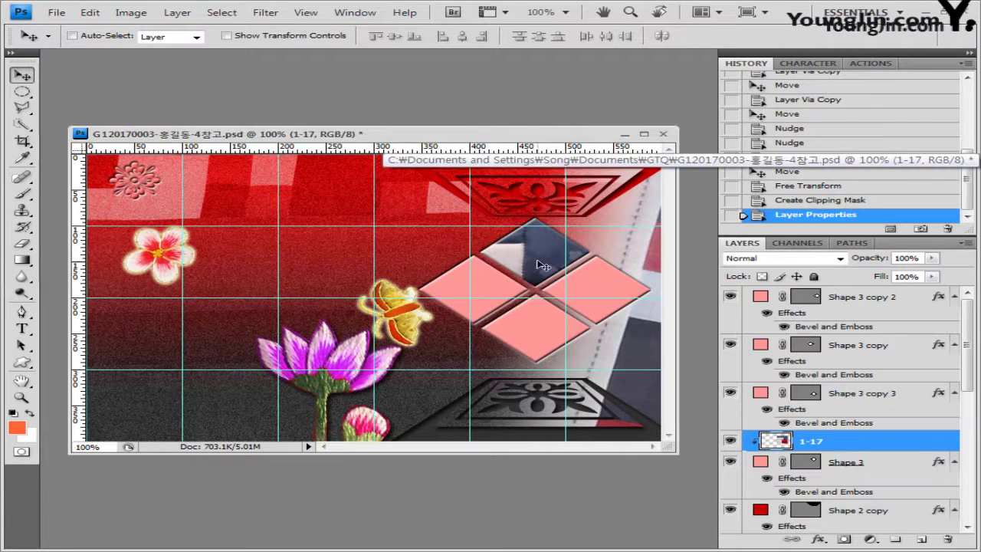
Reposition the fabric and scale it to 91.8% to fit the top diamond
drag(548, 262, 549, 267)
key(ctrl+t)
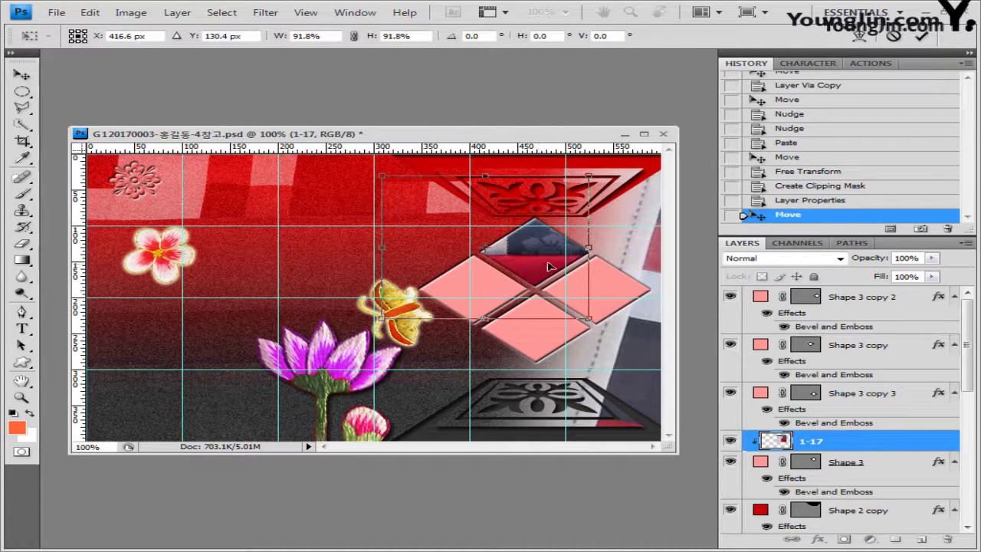
key(Return)
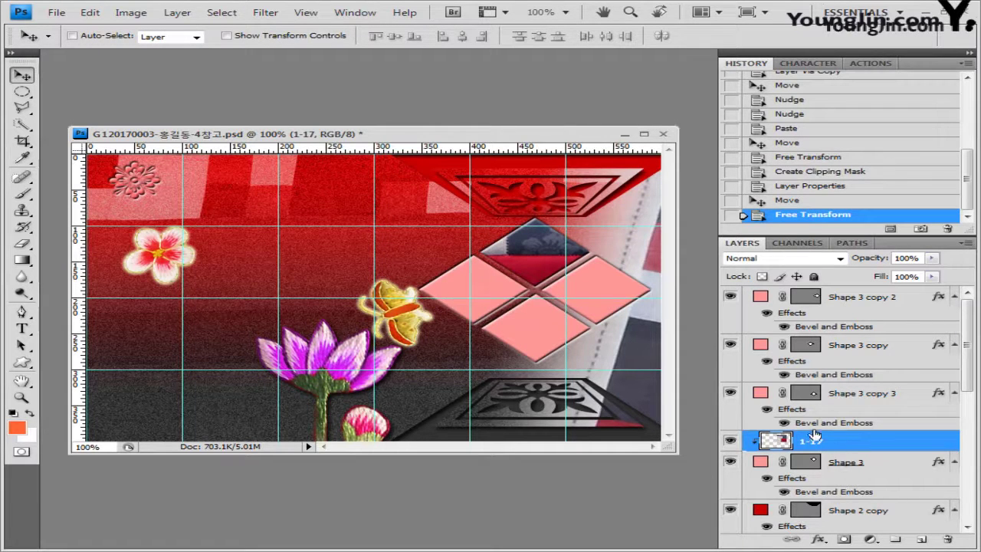
Apply Filter > Texture > Texturizer to the 1-17 fabric, then select the Shape 3 copy 2 layer
click(268, 14)
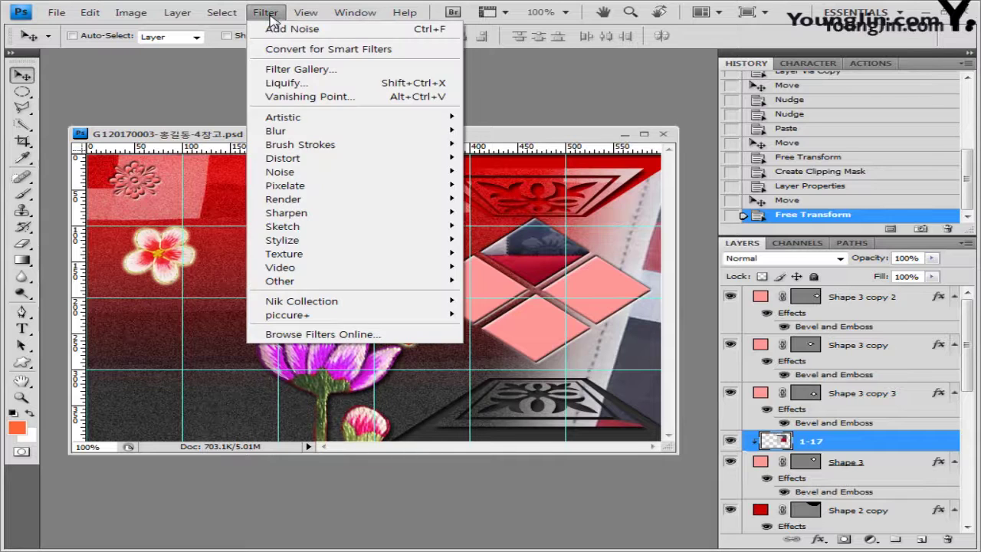
mouse_move(322, 255)
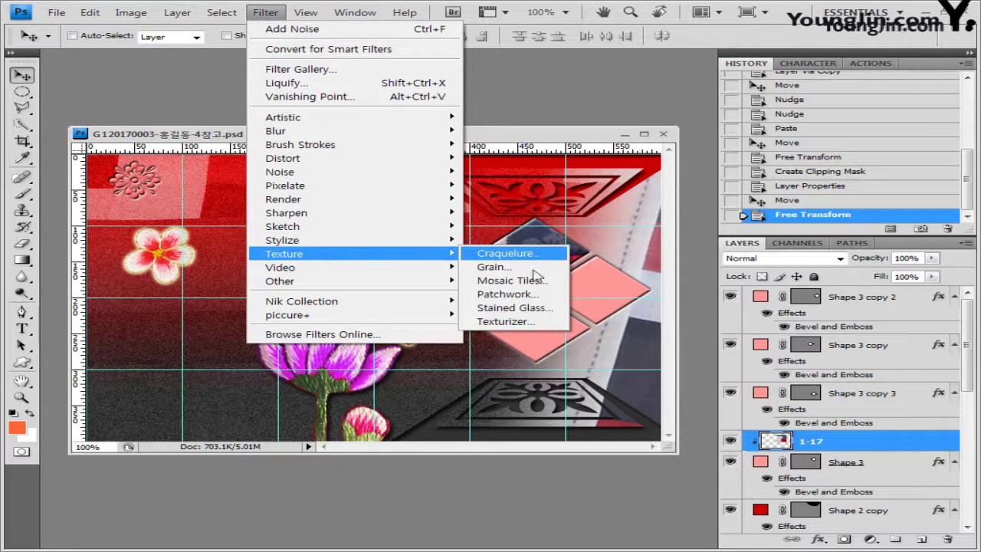
click(522, 322)
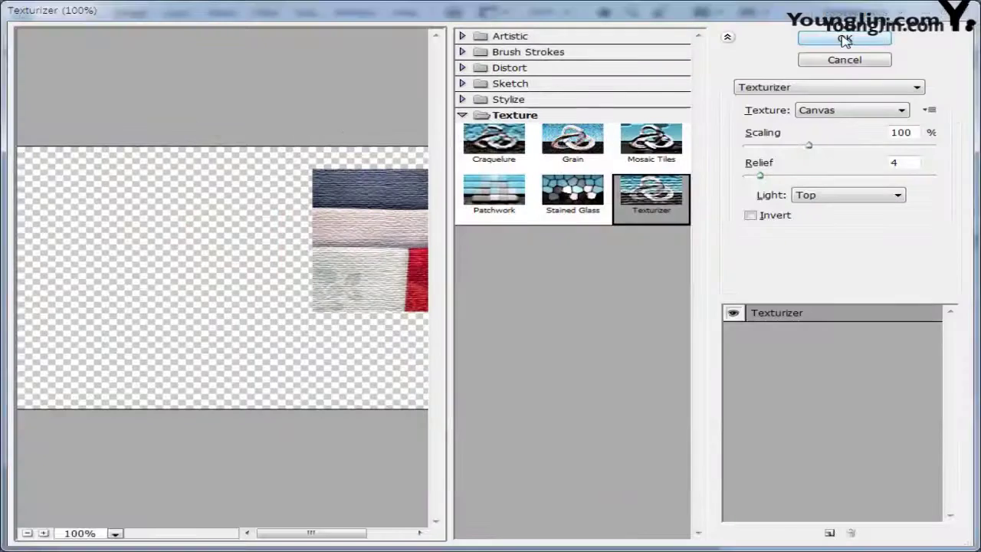
click(845, 40)
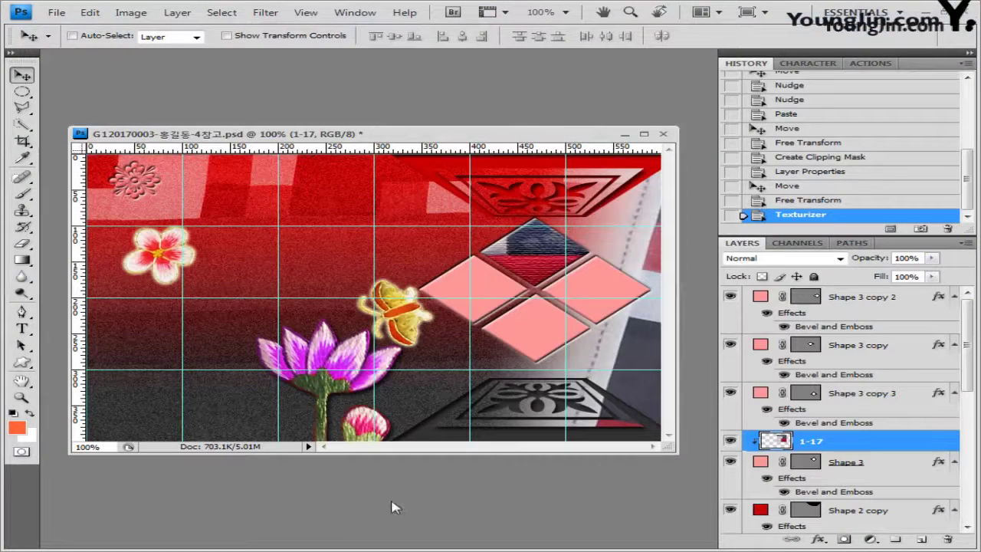
click(876, 298)
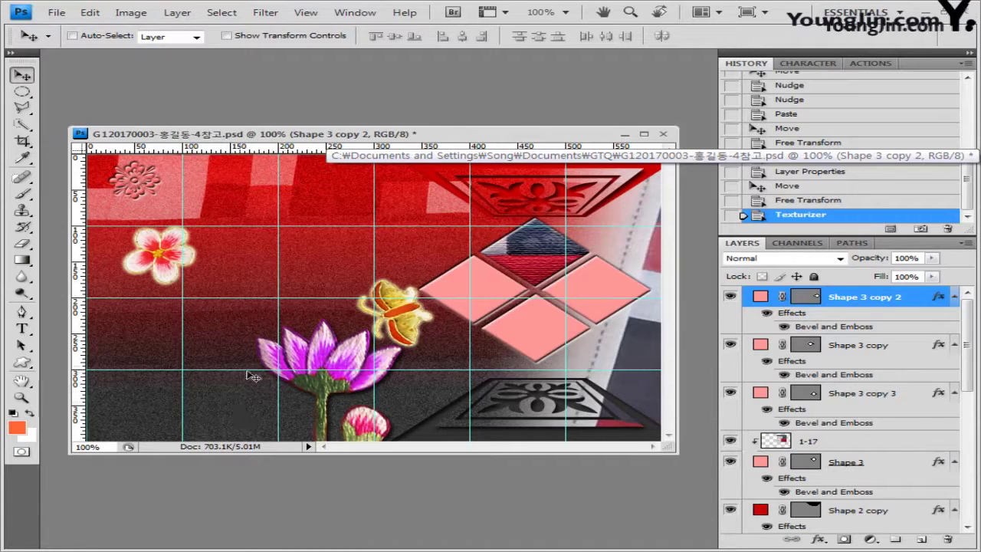
Draw the leaf with the Pen tool as a shape layer and set its style to None
click(21, 312)
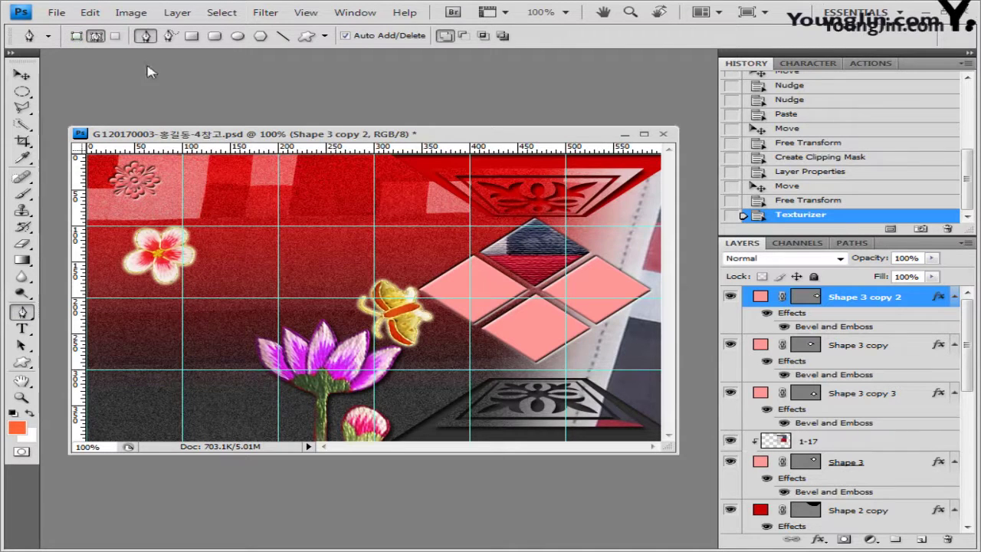
click(78, 40)
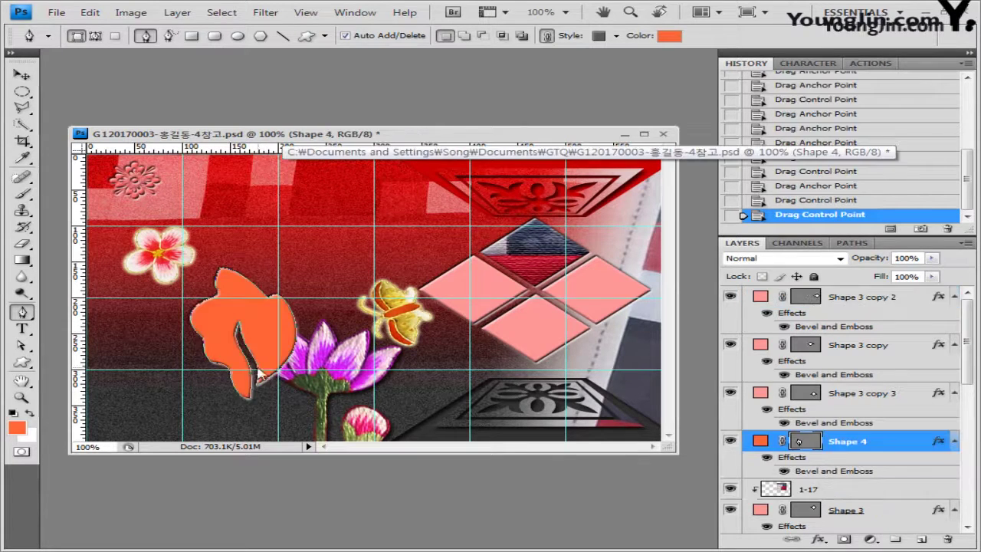
click(618, 36)
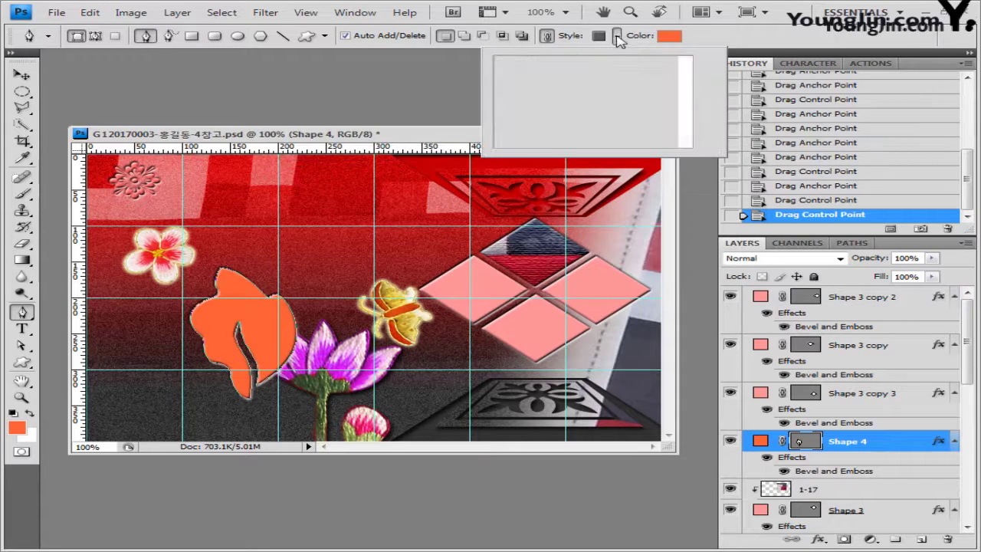
click(515, 68)
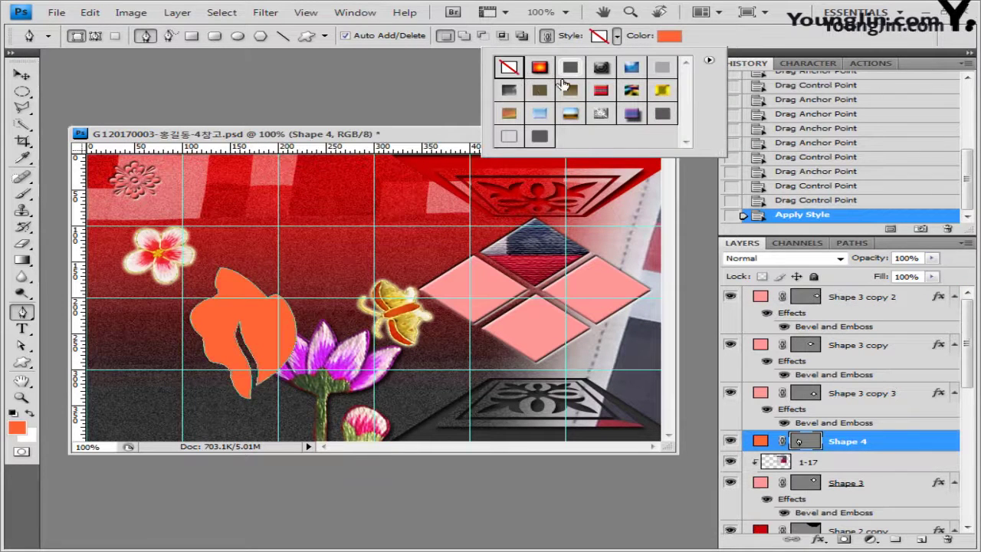
Fill the leaf dark teal #336666
click(669, 35)
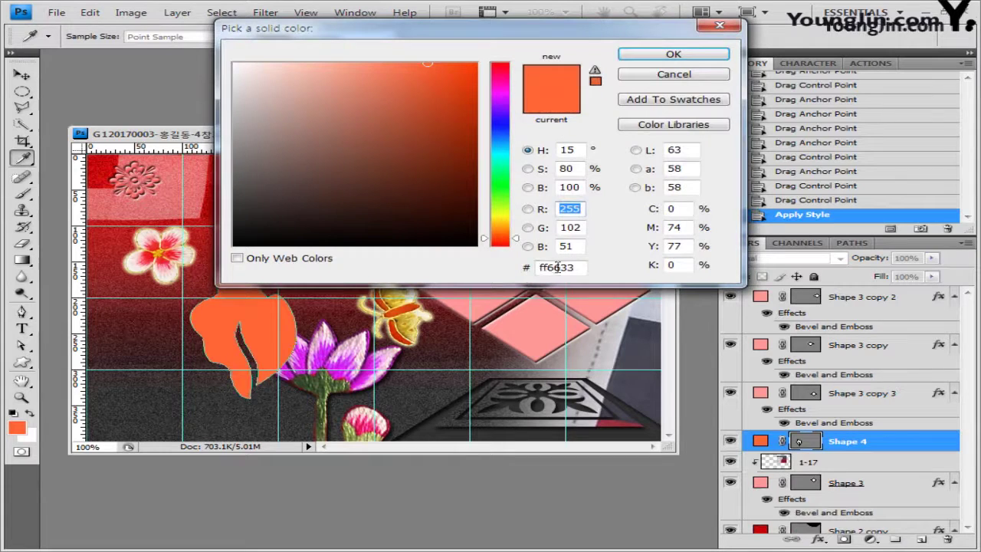
click(557, 267)
text(336666)
click(690, 56)
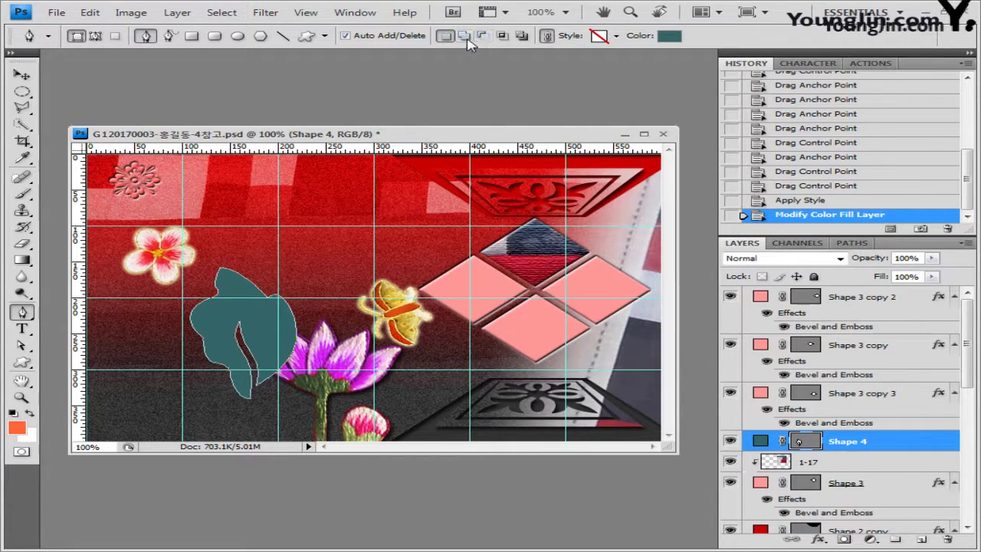
click(466, 37)
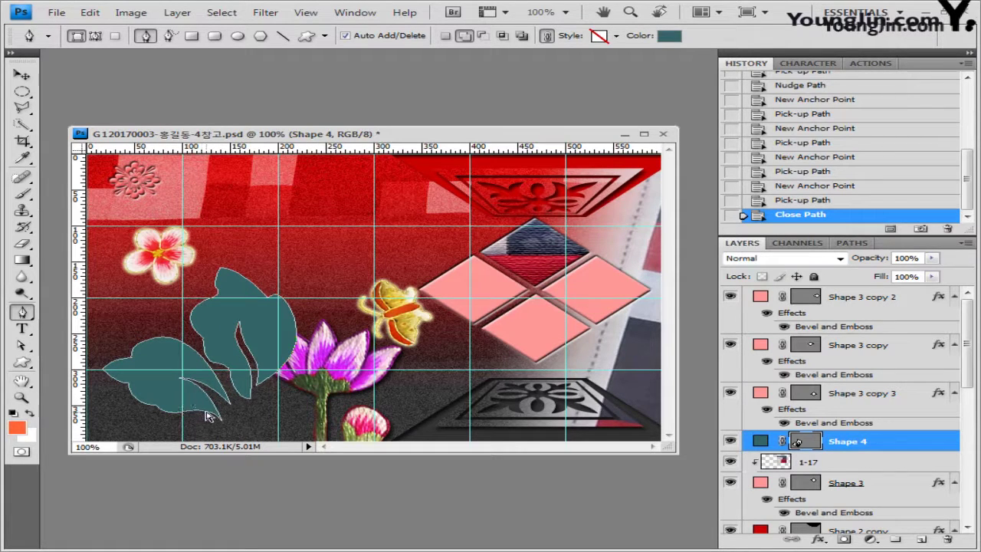
Copy the lower leaf beside the lotus bud, flip it horizontally and tilt it about 12.7°
ctrl+click(210, 414)
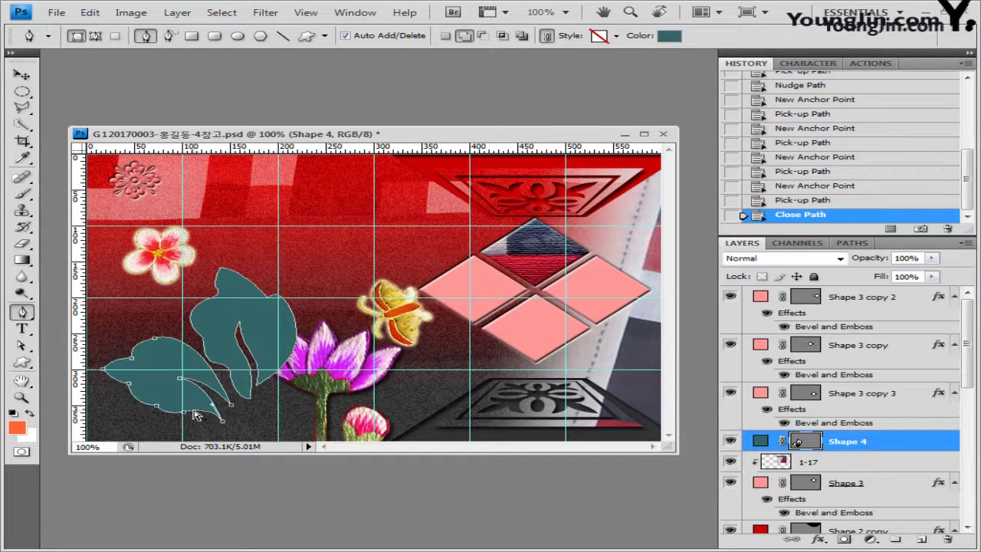
drag(195, 415, 368, 421)
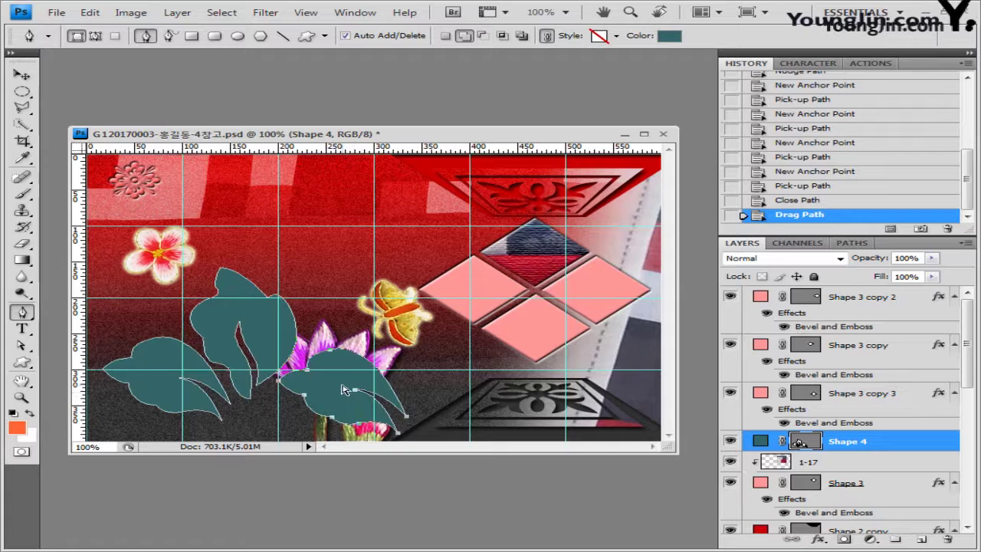
key(ctrl+t)
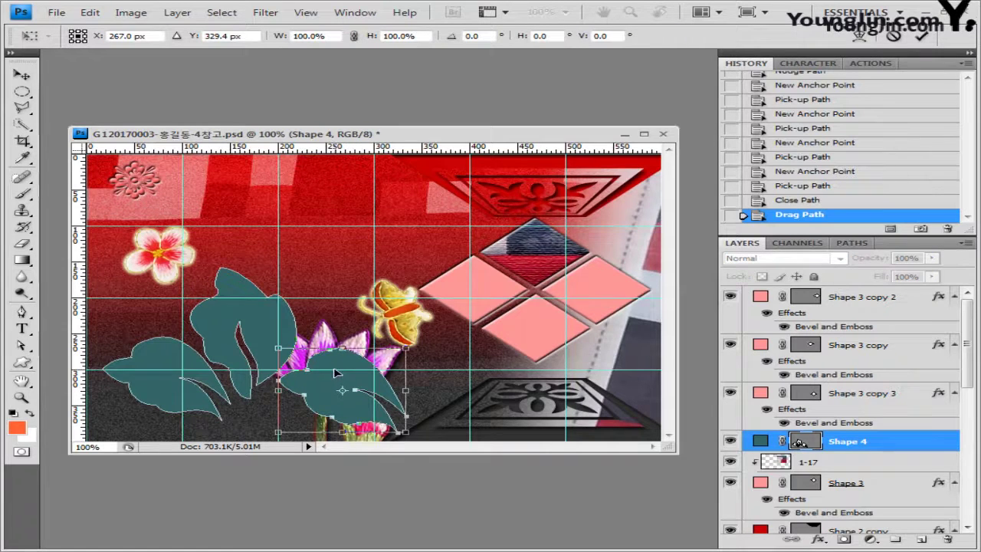
right_click(335, 374)
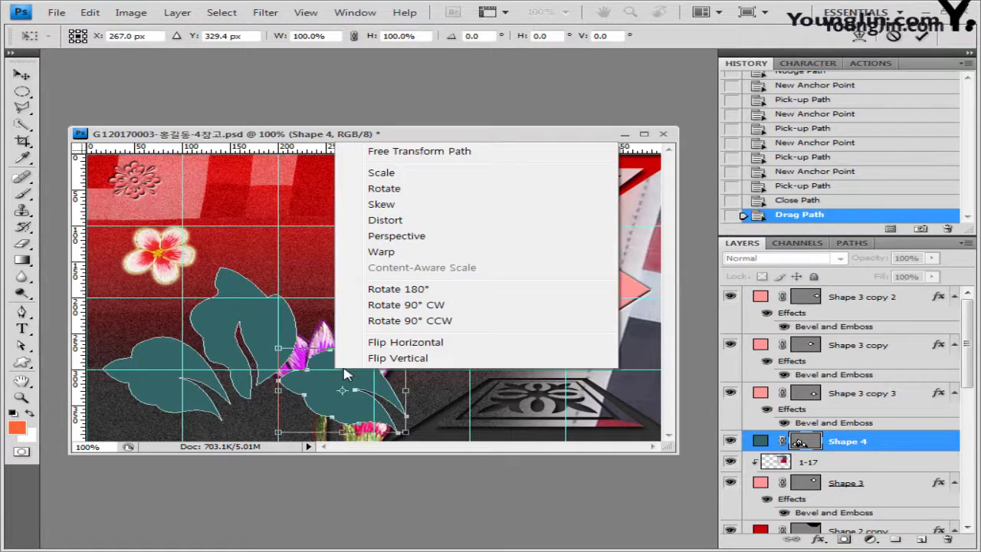
click(402, 343)
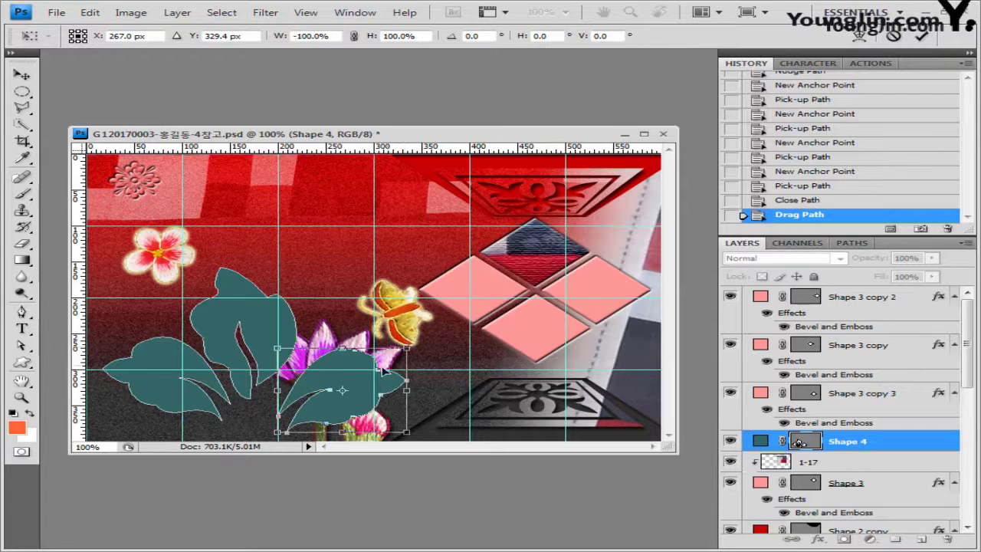
drag(352, 382, 343, 382)
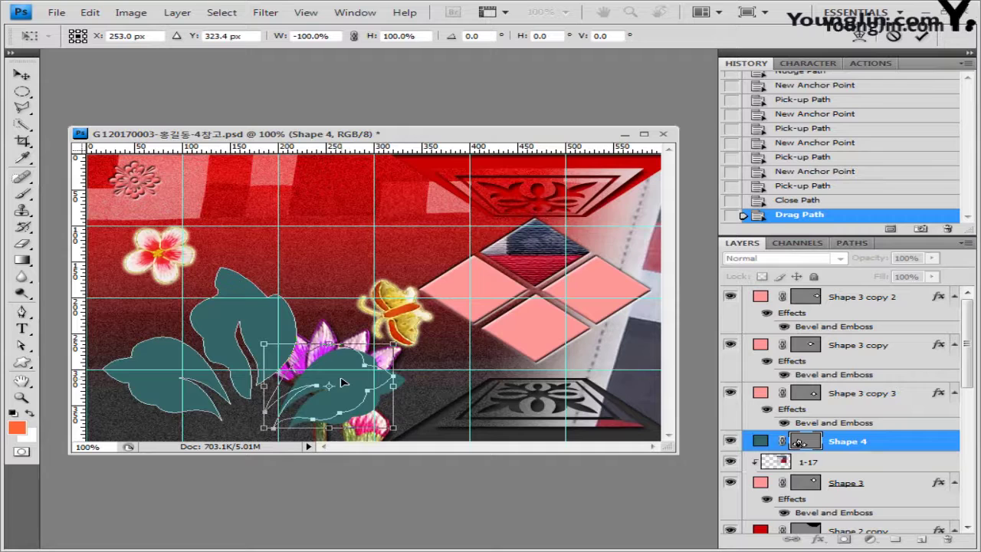
drag(342, 382, 333, 383)
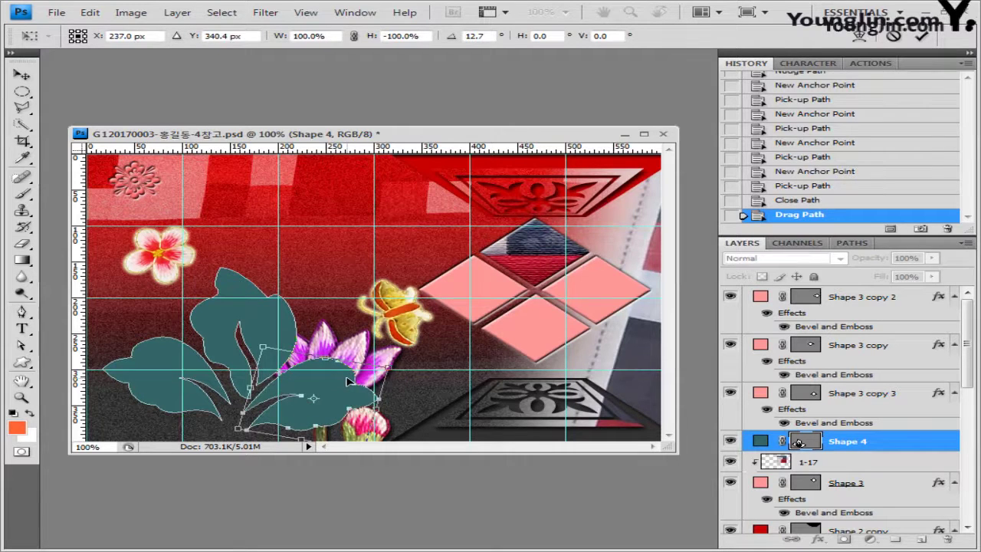
key(Return)
Shift the teal leaf shape left and enlarge it
key(a)
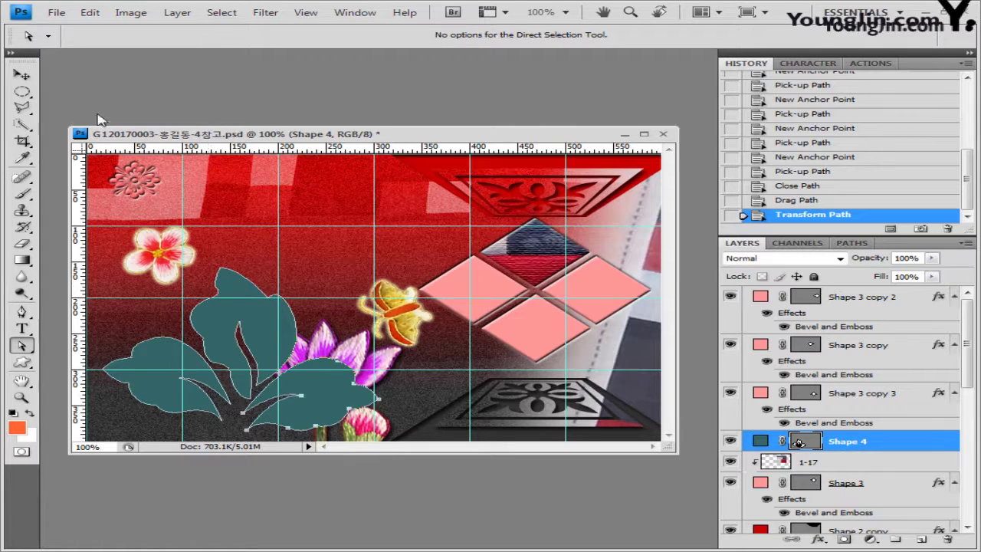
click(21, 75)
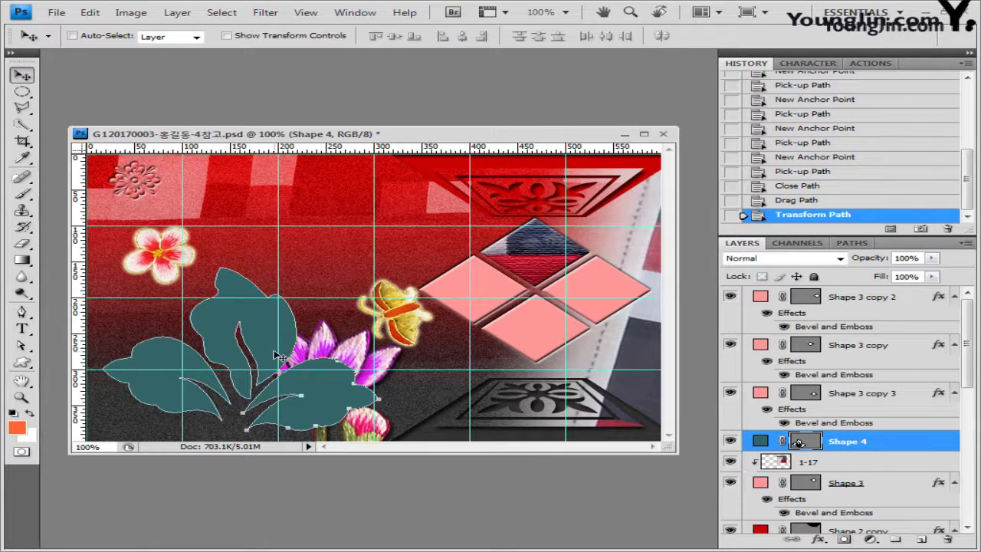
drag(272, 354, 237, 354)
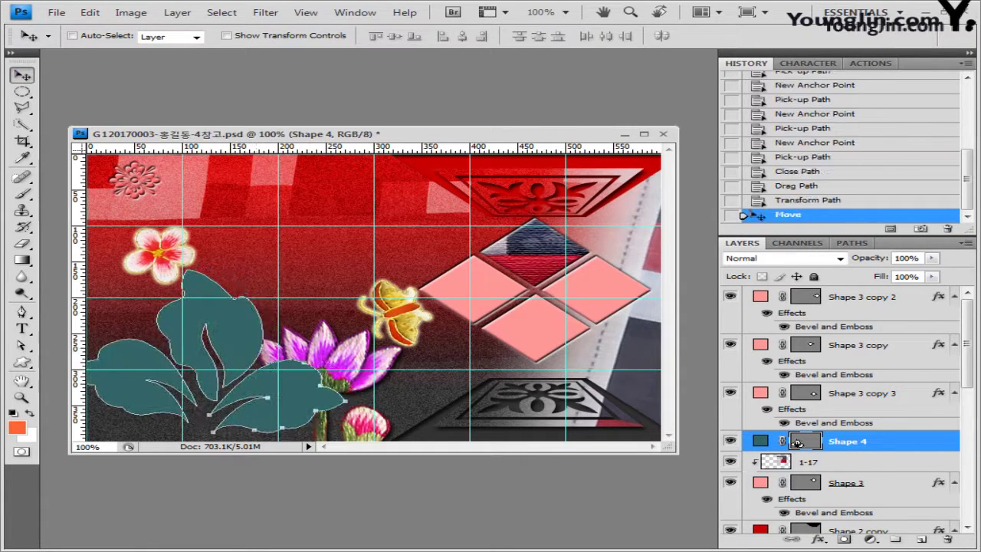
key(ctrl+shift+t)
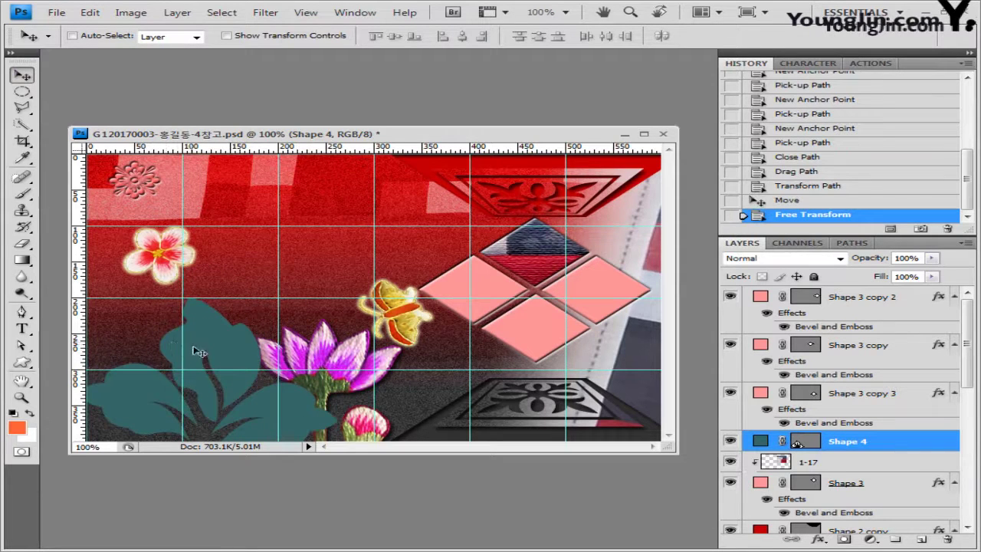
Add a drop shadow to the teal leaf
click(822, 540)
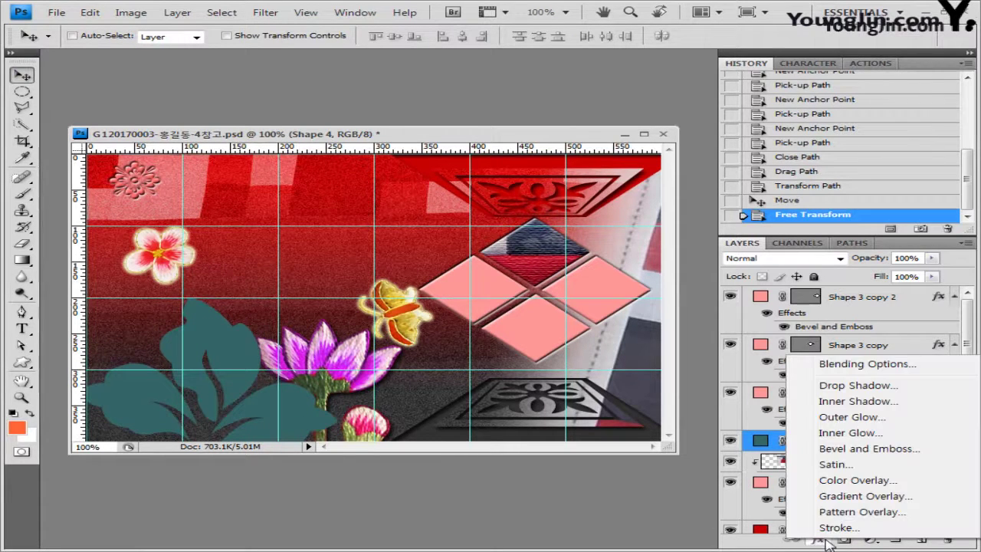
click(865, 388)
click(736, 217)
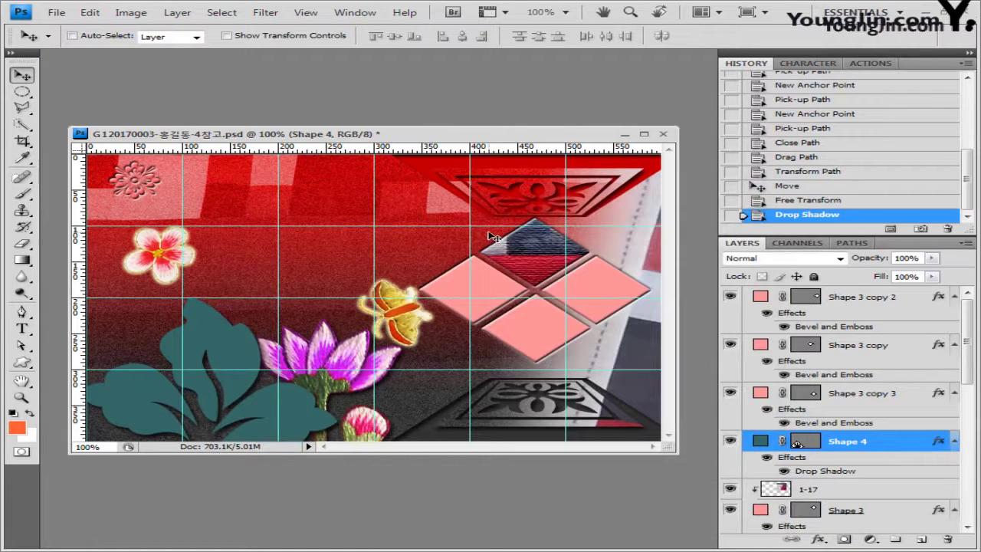
Duplicate the teal leaf layer and hide the target path outline
key(ctrl+j)
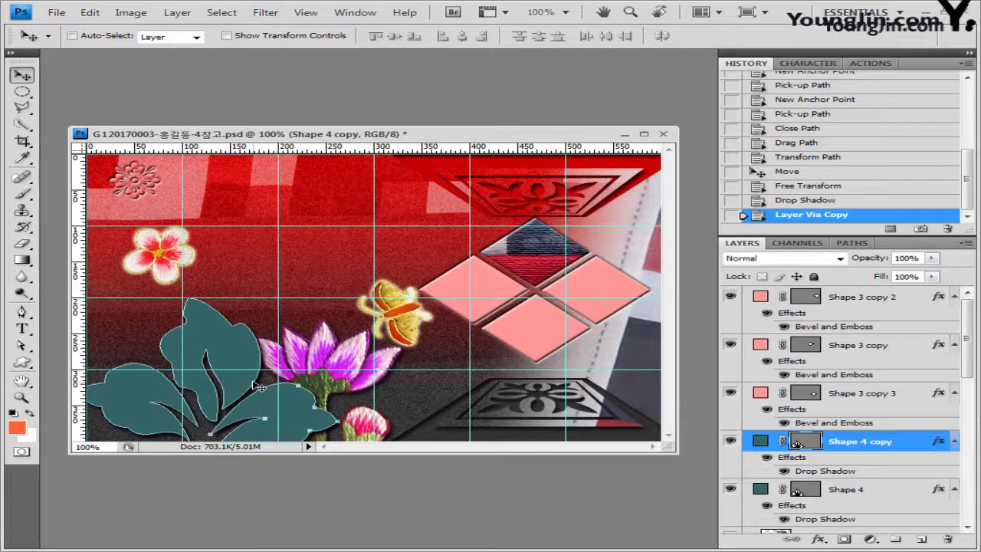
drag(259, 387, 261, 366)
key(ctrl+t)
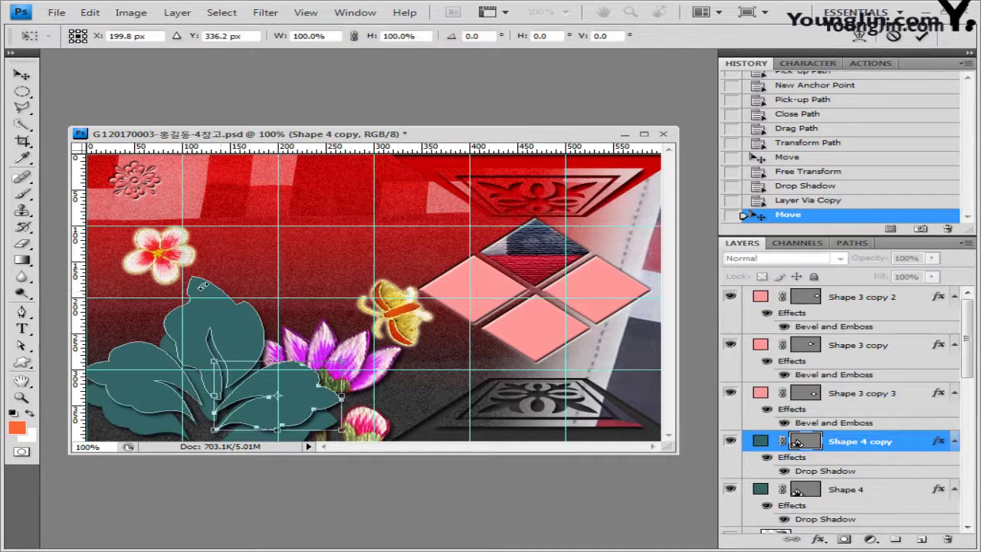
key(Return)
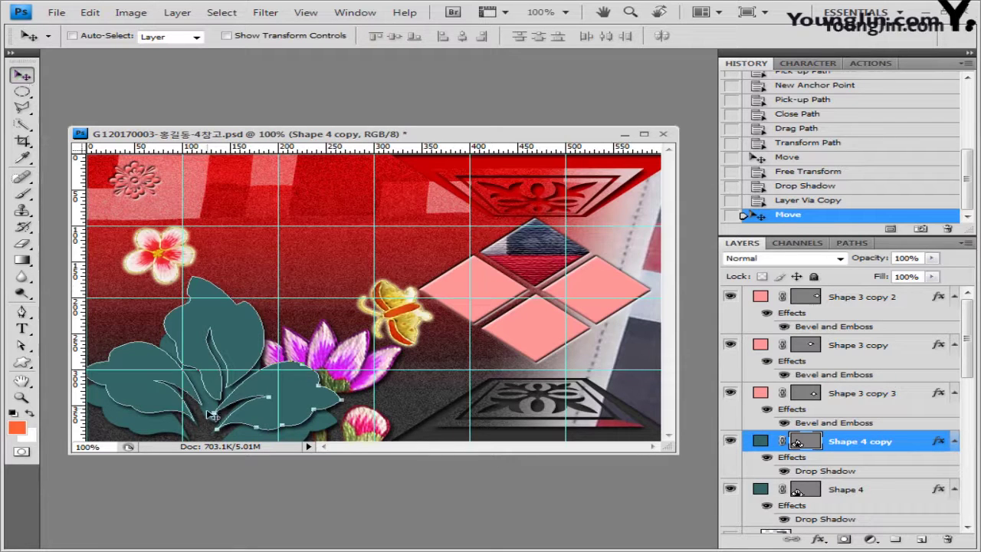
key(ctrl+z)
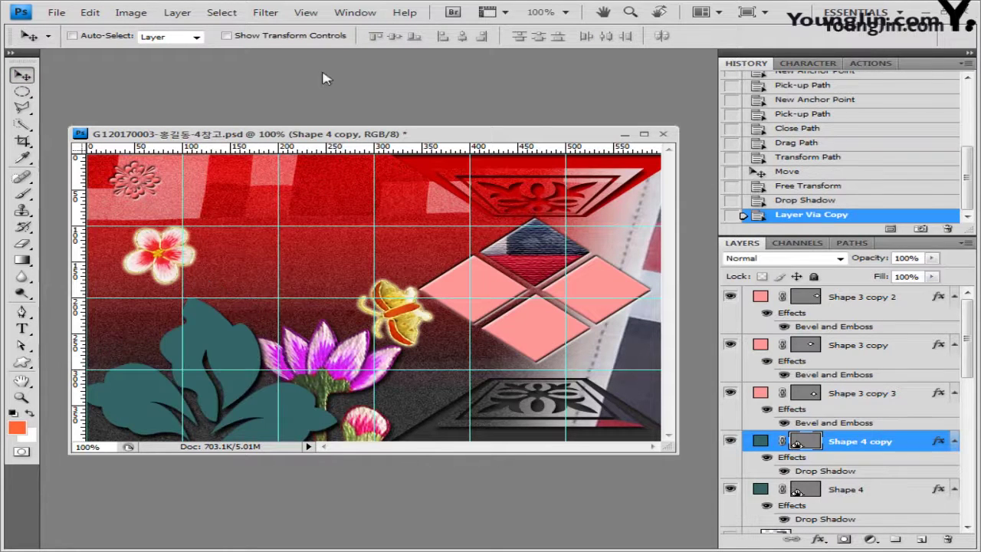
click(305, 12)
mouse_move(334, 233)
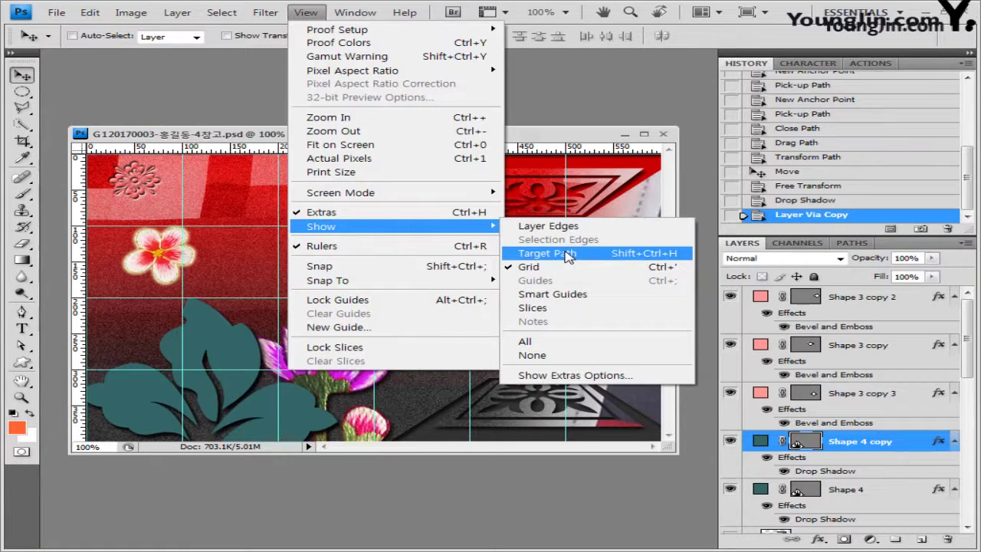
click(588, 261)
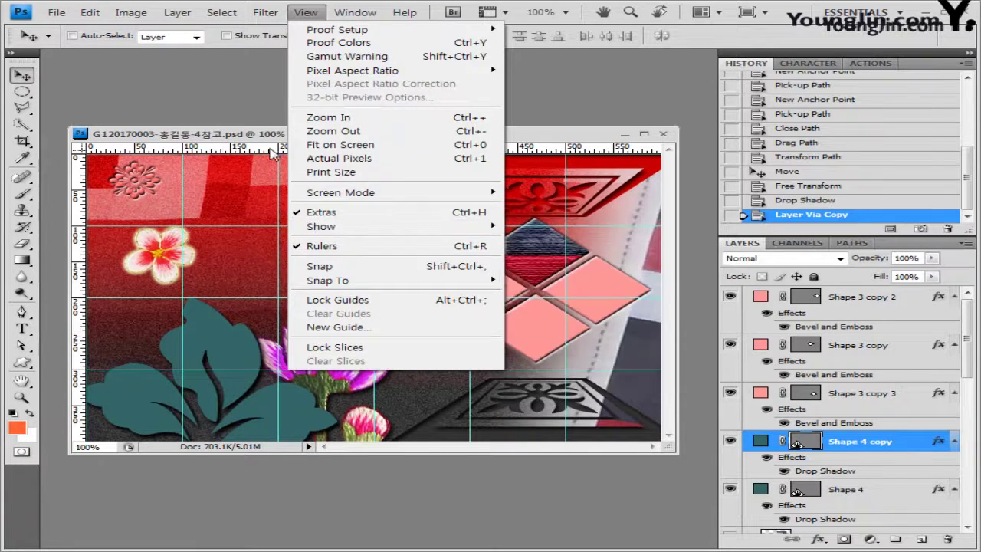
Move the leaf copy up and right and shrink it to about 78%
key(ctrl+t)
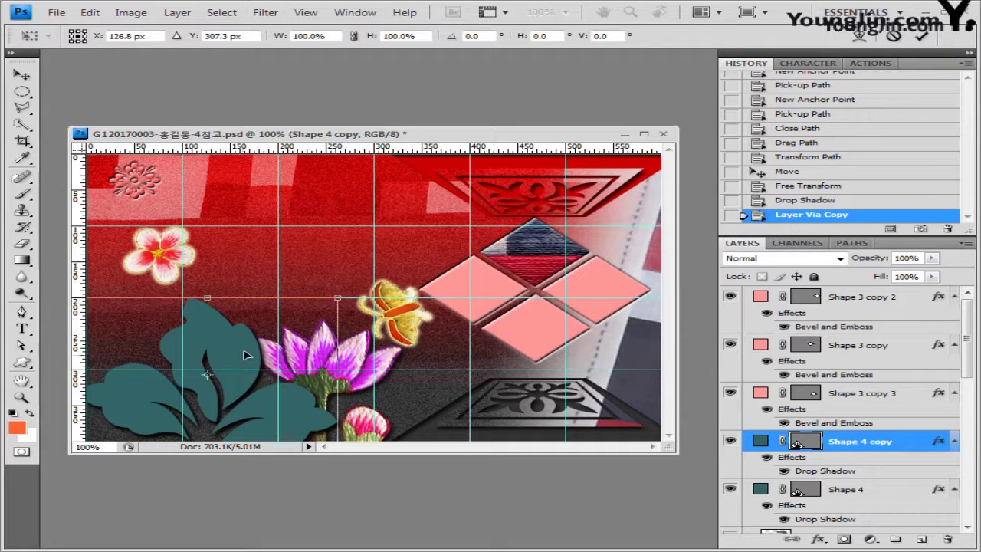
drag(245, 355, 261, 325)
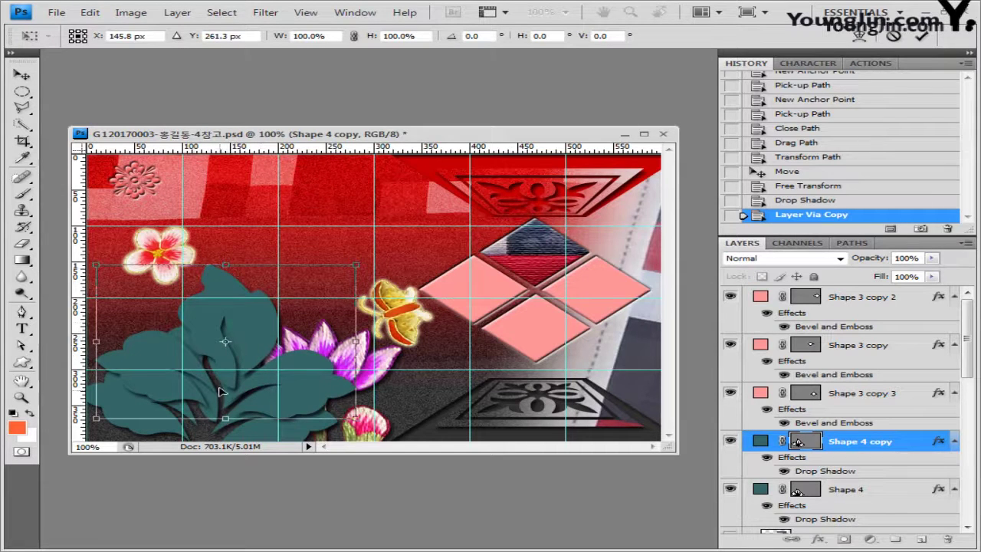
drag(98, 266, 152, 297)
drag(322, 375, 293, 336)
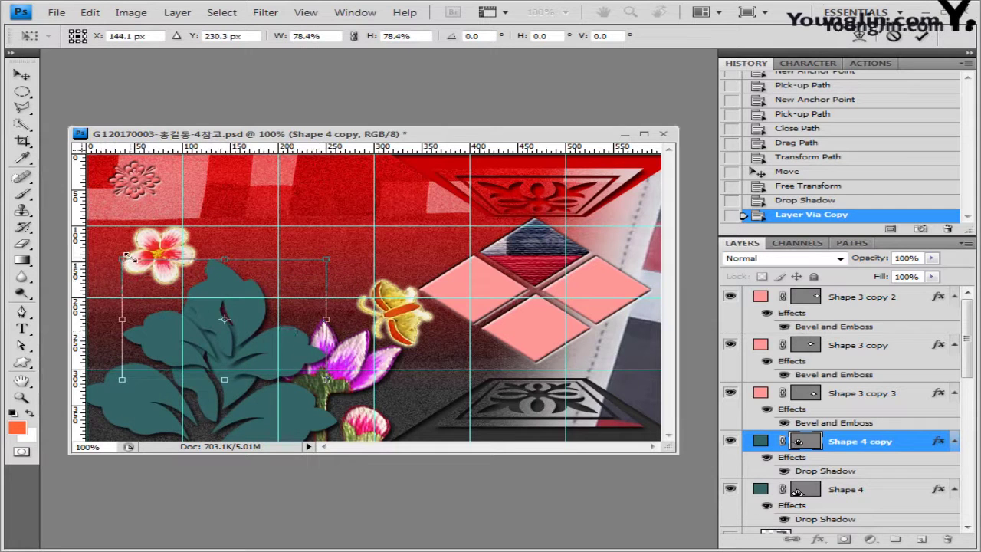
drag(123, 258, 129, 263)
key(Return)
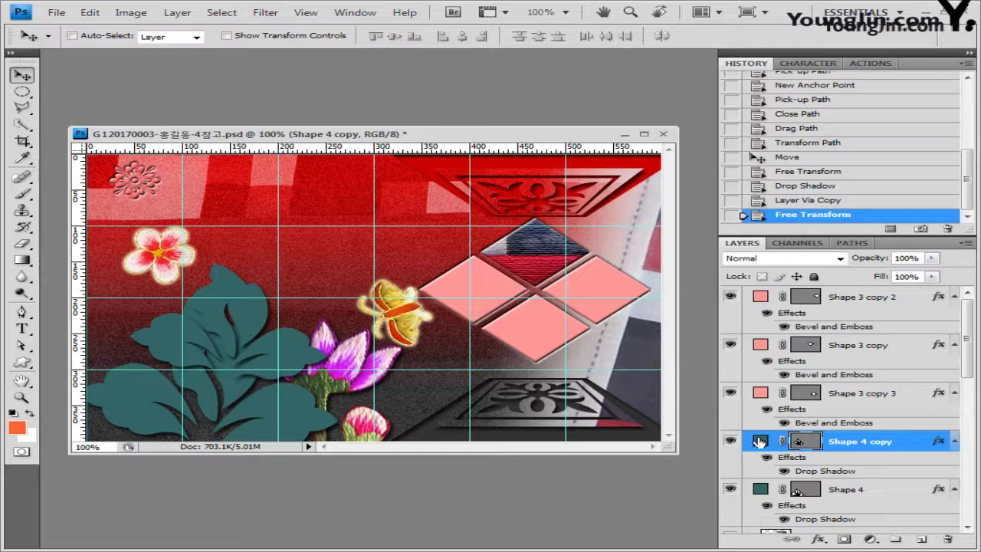
Recolour the leaf copy light green #99cc99 and flip it into place
double_click(759, 442)
double_click(558, 267)
text(99cc99)
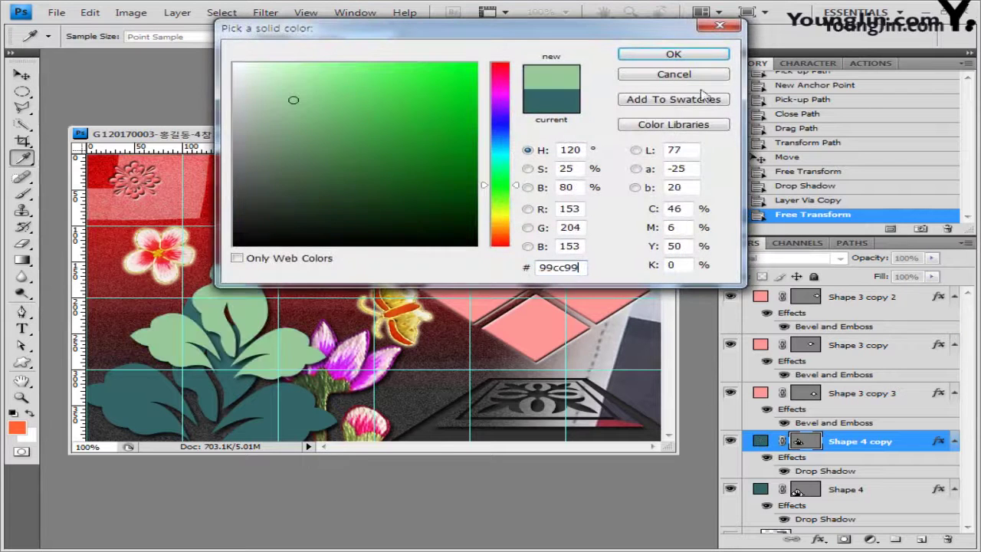
click(675, 54)
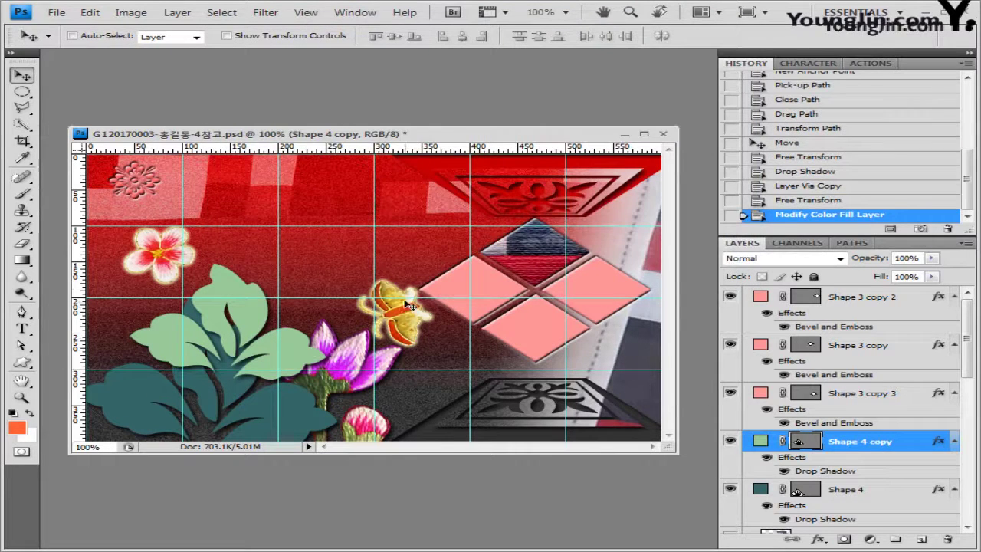
drag(251, 342, 234, 350)
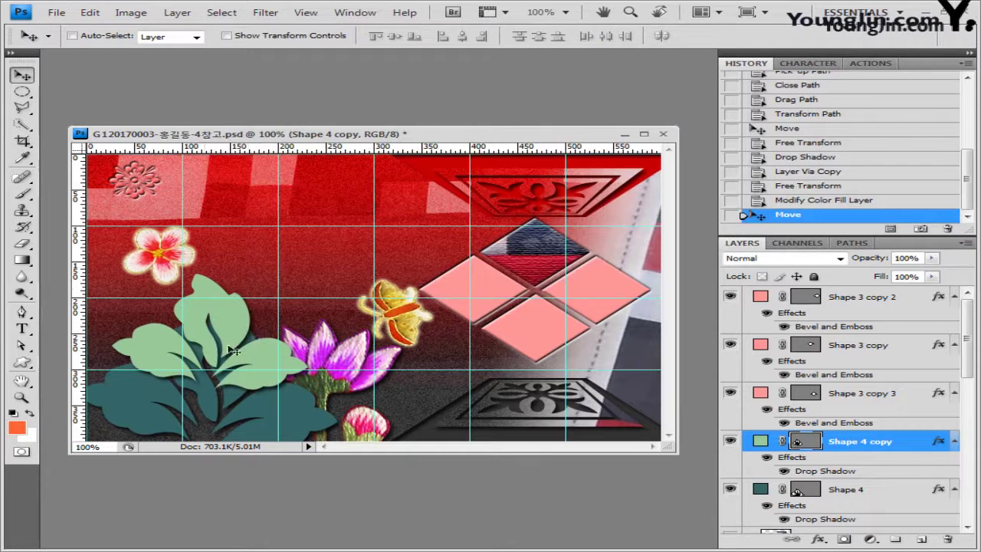
key(ctrl+shift+t)
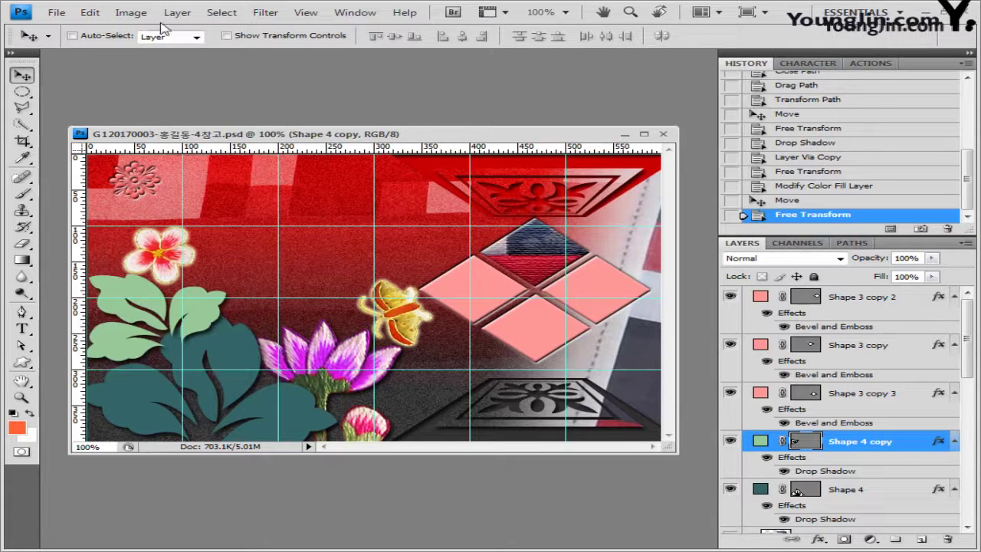
Create a new 50 × 50 px document with a transparent background
click(59, 12)
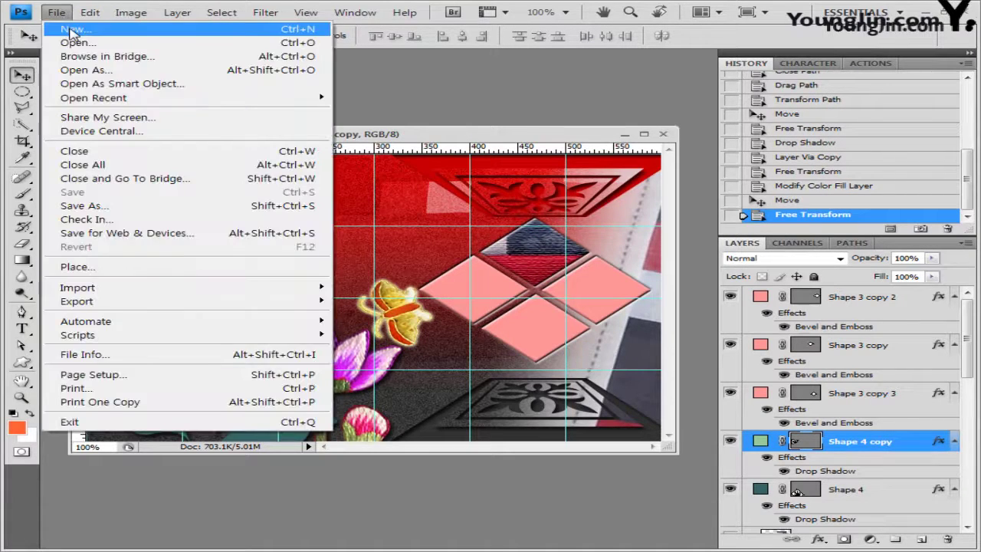
click(71, 25)
double_click(307, 191)
text(50)
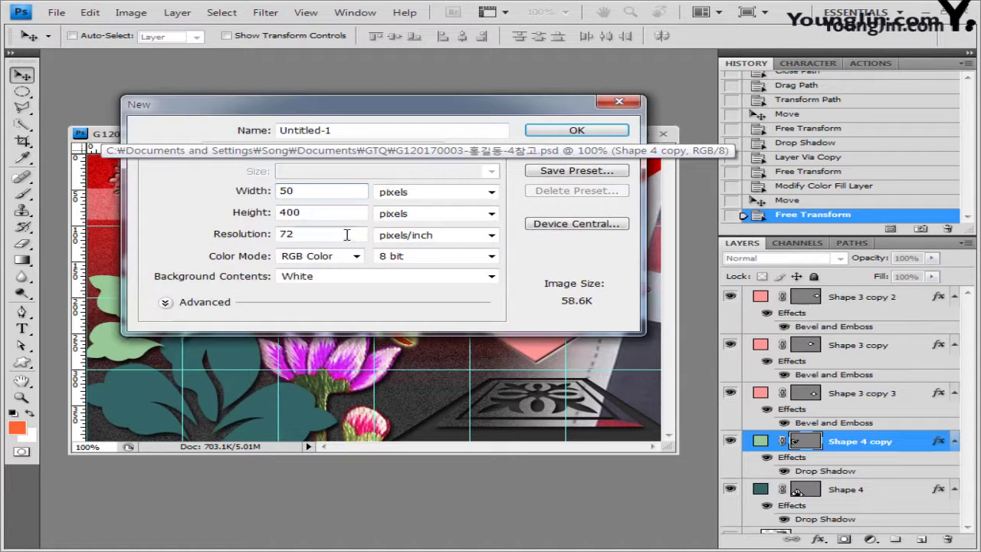
key(Tab)
text(50)
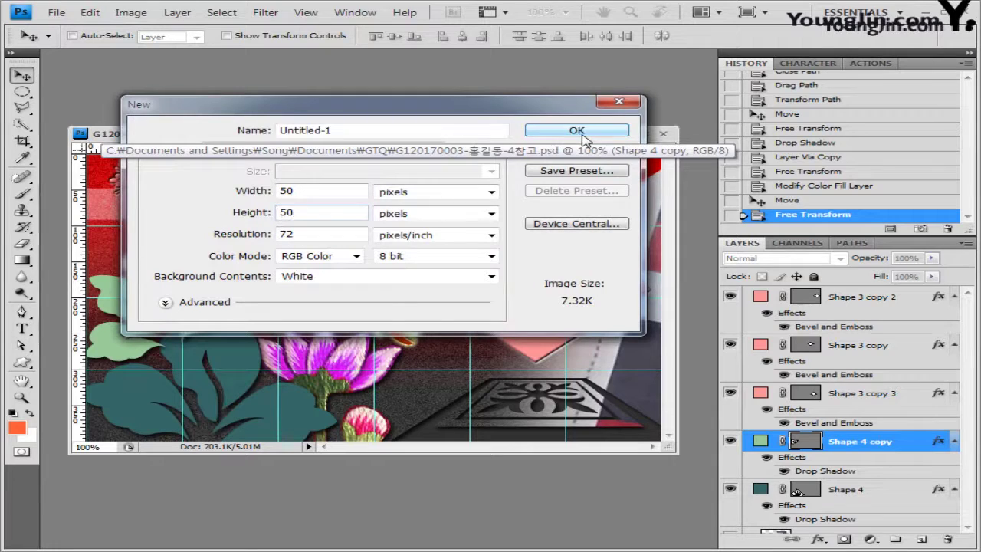
click(383, 276)
click(391, 291)
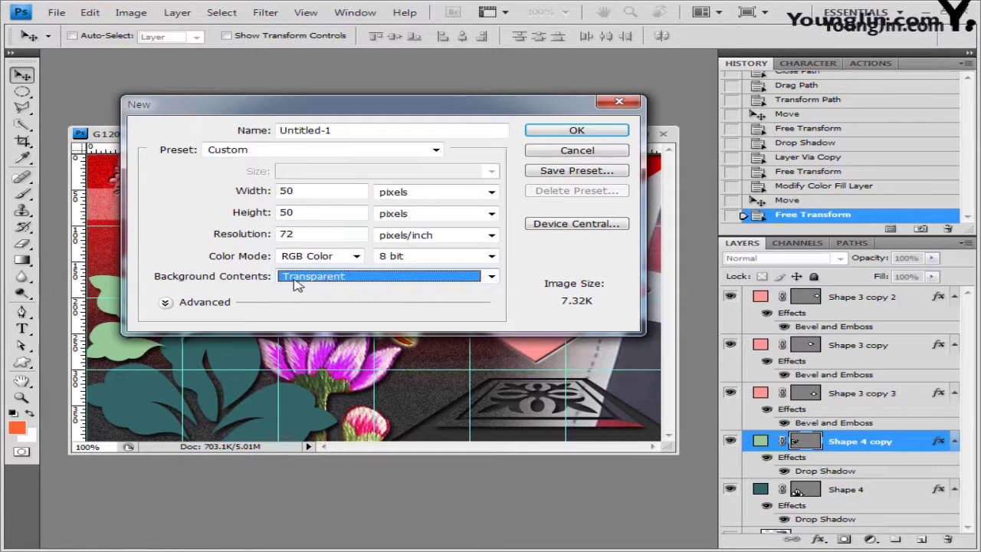
click(579, 131)
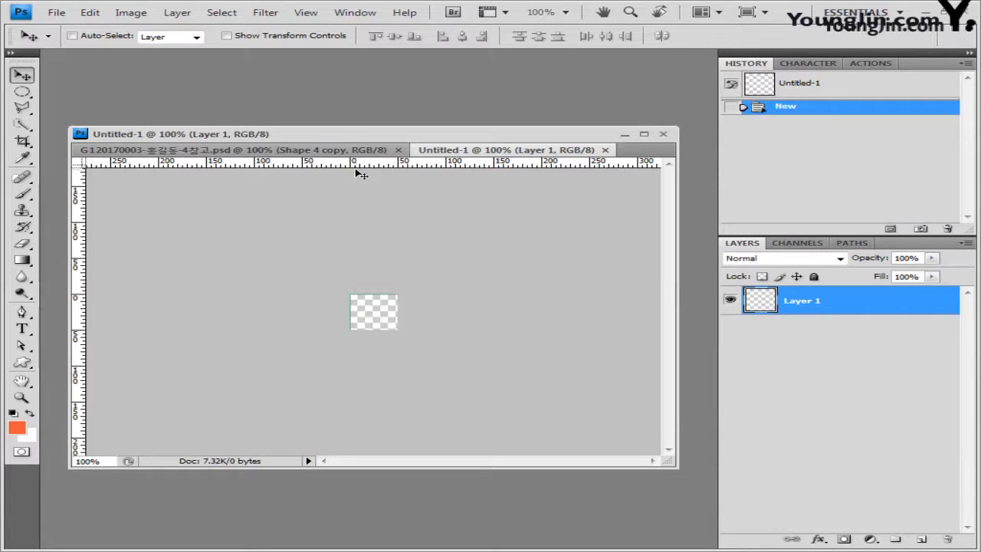
Zoom the new document to 500% and place vertical and horizontal guides through its centre
drag(445, 154, 213, 156)
key(ctrl+plus)
key(ctrl+plus)
key(ctrl+plus)
key(ctrl+plus)
key(ctrl+plus)
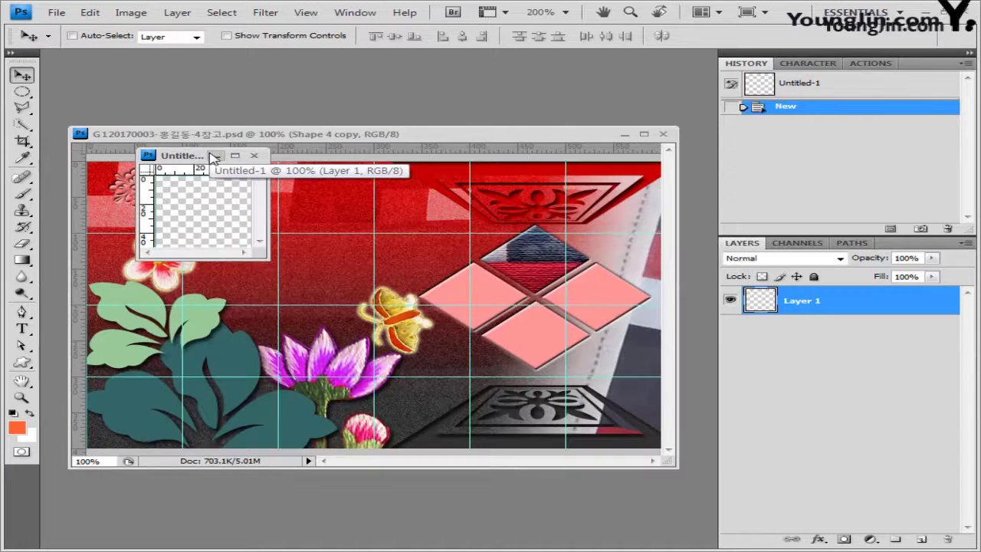
key(z)
key(ctrl+minus)
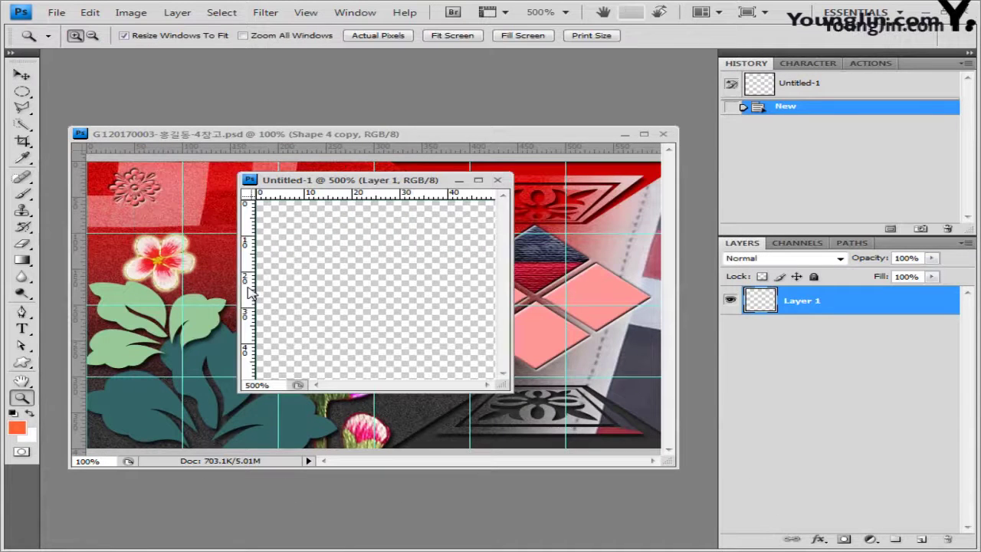
drag(250, 292, 376, 285)
drag(362, 195, 366, 290)
Load the Nature custom shape set and choose the Flower 7 shape
key(v)
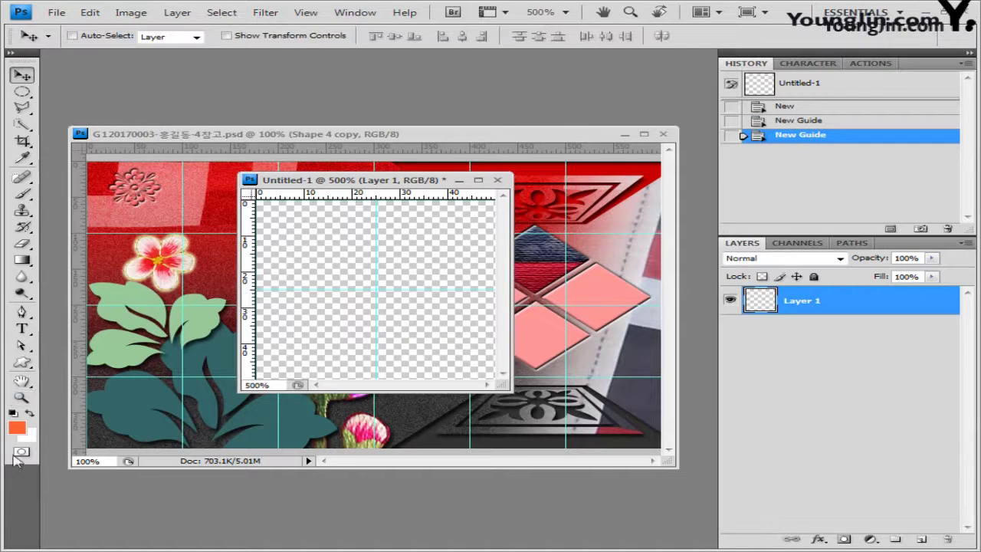
click(22, 362)
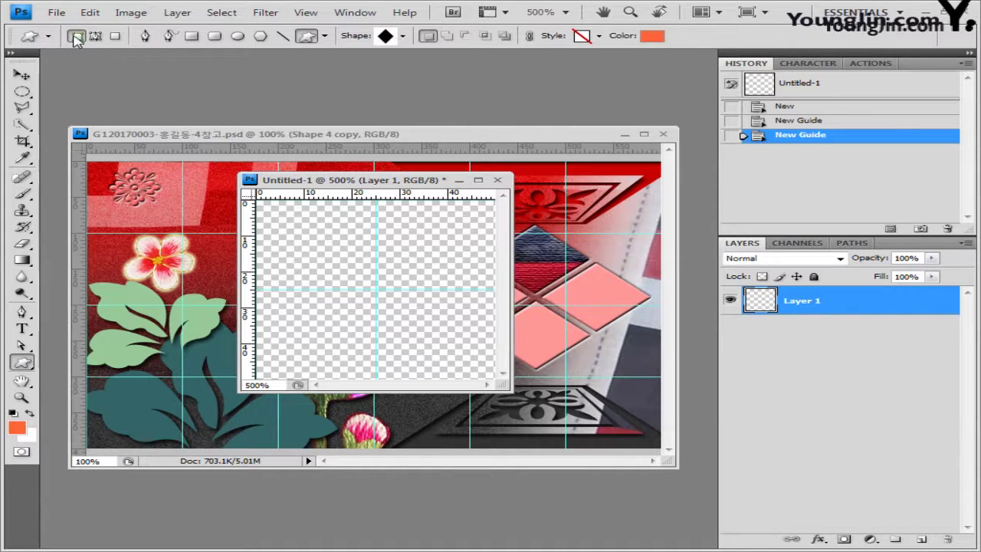
click(402, 35)
click(631, 60)
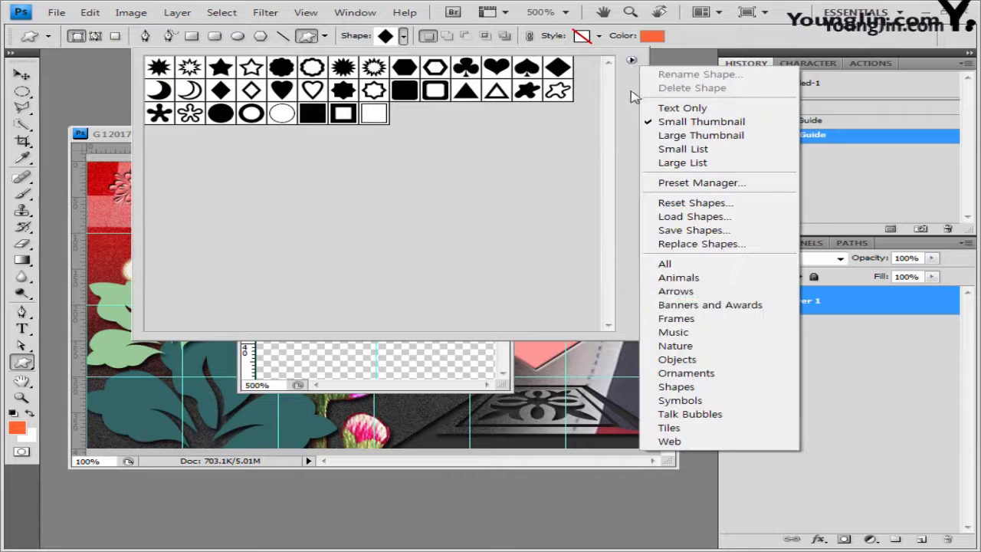
click(675, 346)
click(443, 223)
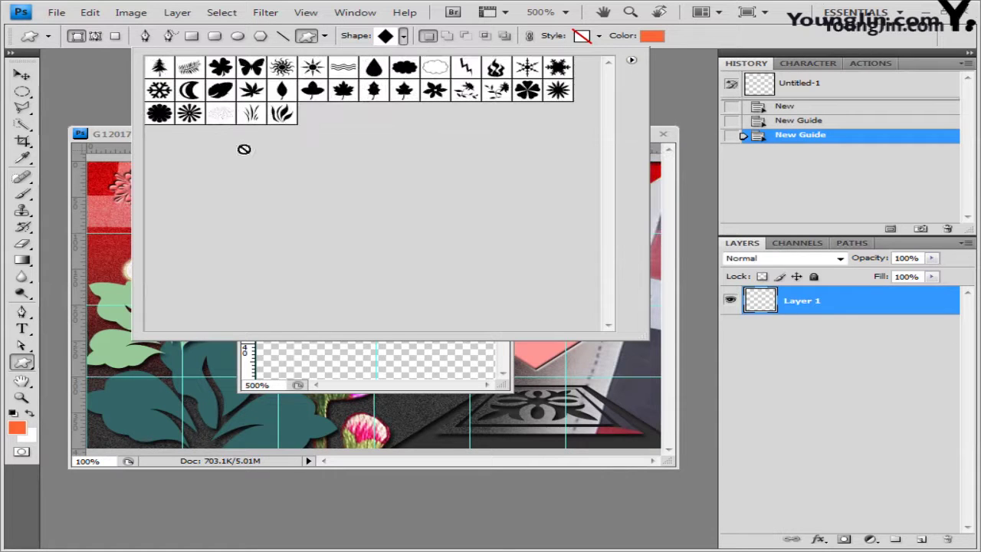
click(197, 115)
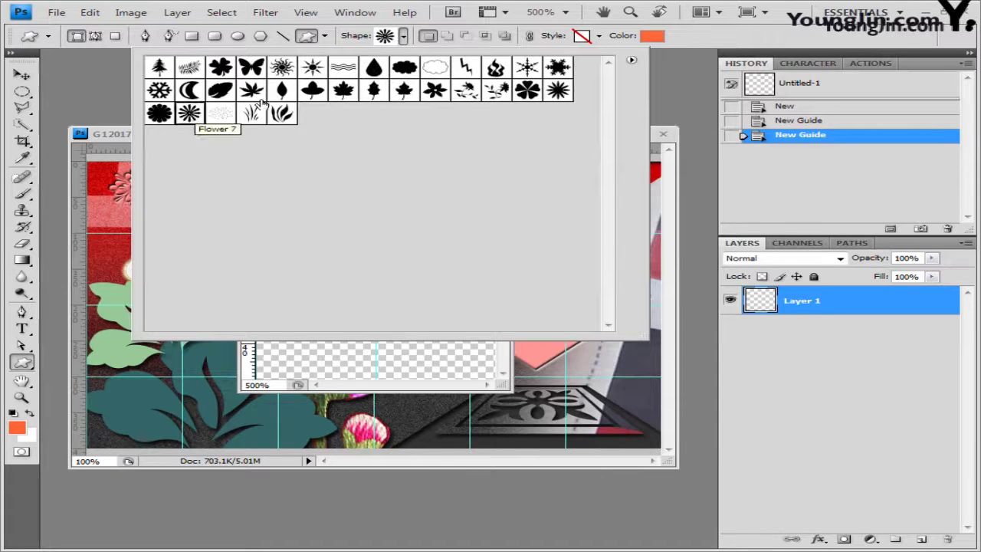
click(197, 115)
Draw a #339966 flower centred on the guide crossing and duplicate its layer
click(600, 36)
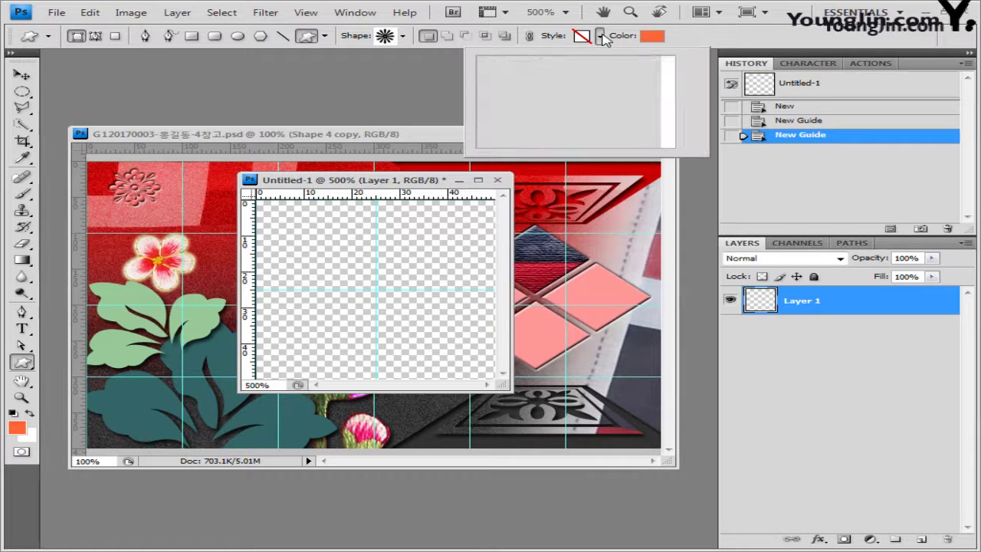
click(600, 36)
click(652, 36)
key(Tab)
key(Tab)
key(Tab)
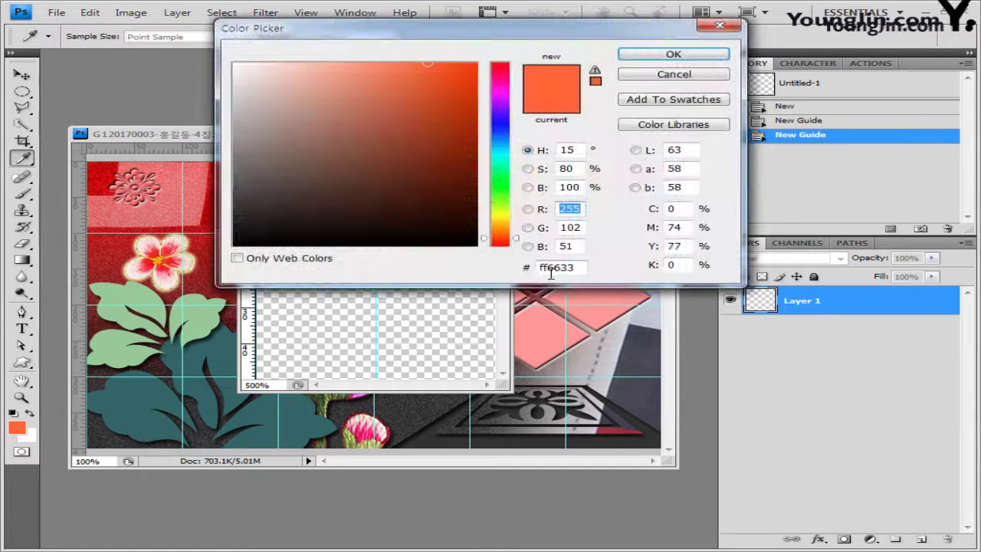
text(339966)
click(673, 54)
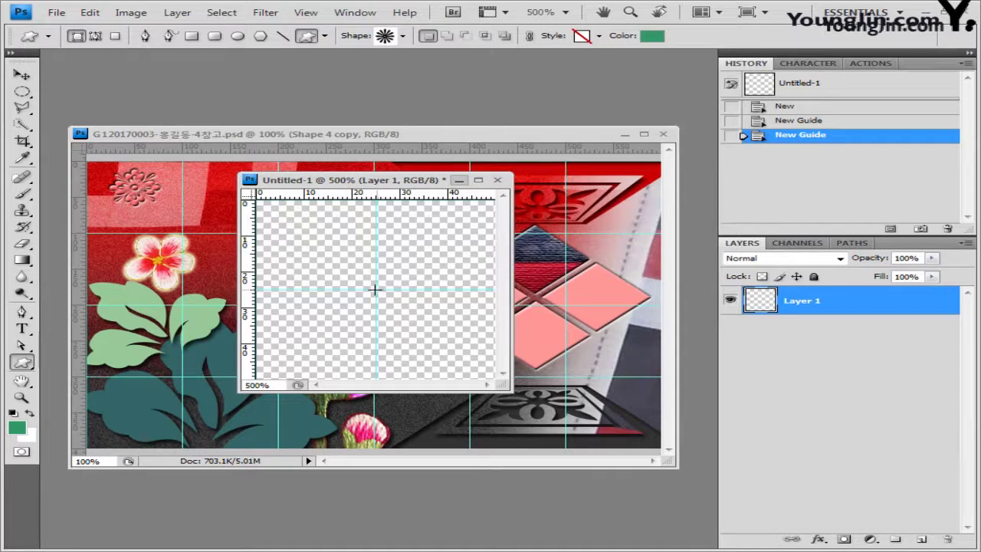
drag(375, 289, 424, 326)
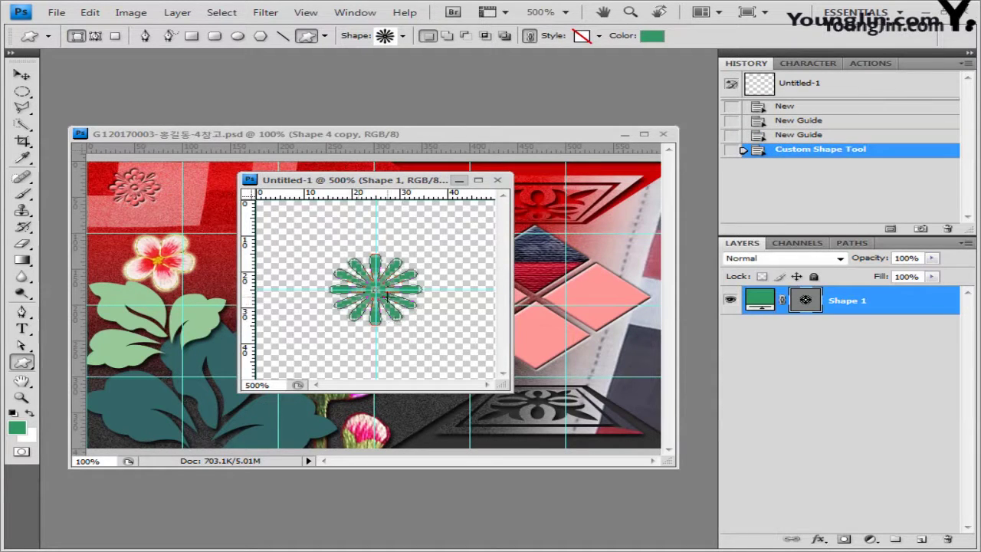
key(ctrl+j)
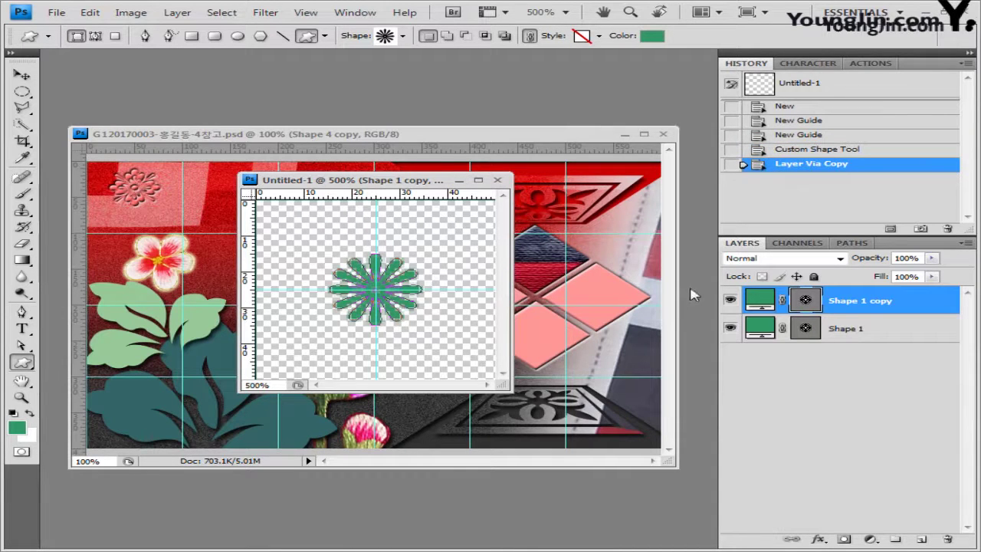
Recolour the Shape 1 copy flower yellow-green #cccc66
ctrl+click(755, 299)
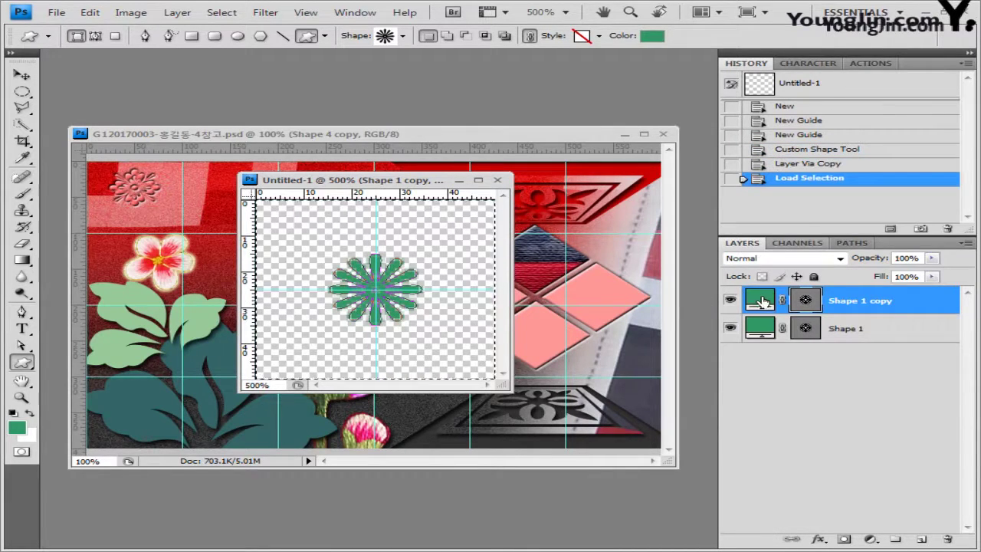
double_click(762, 302)
drag(586, 267, 388, 270)
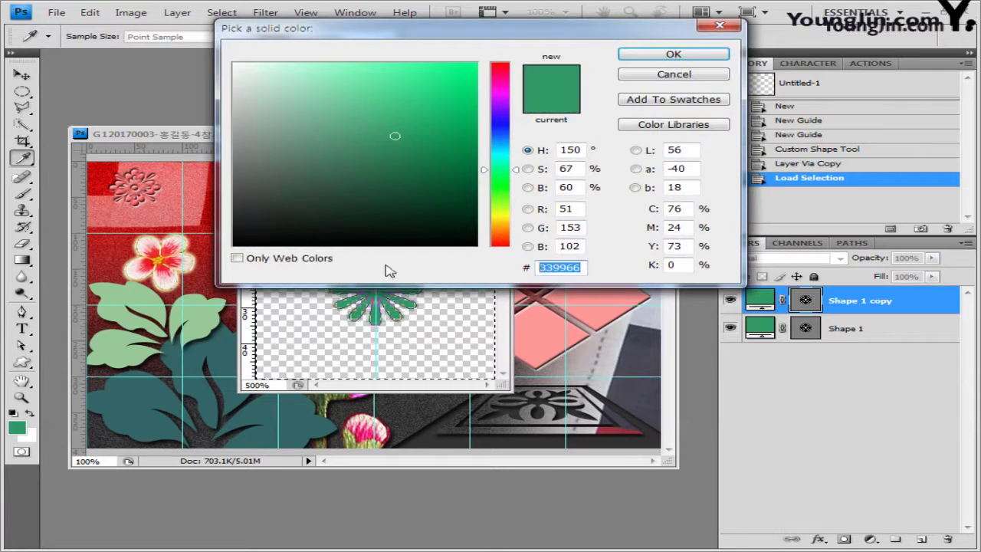
text(cccc66)
click(713, 54)
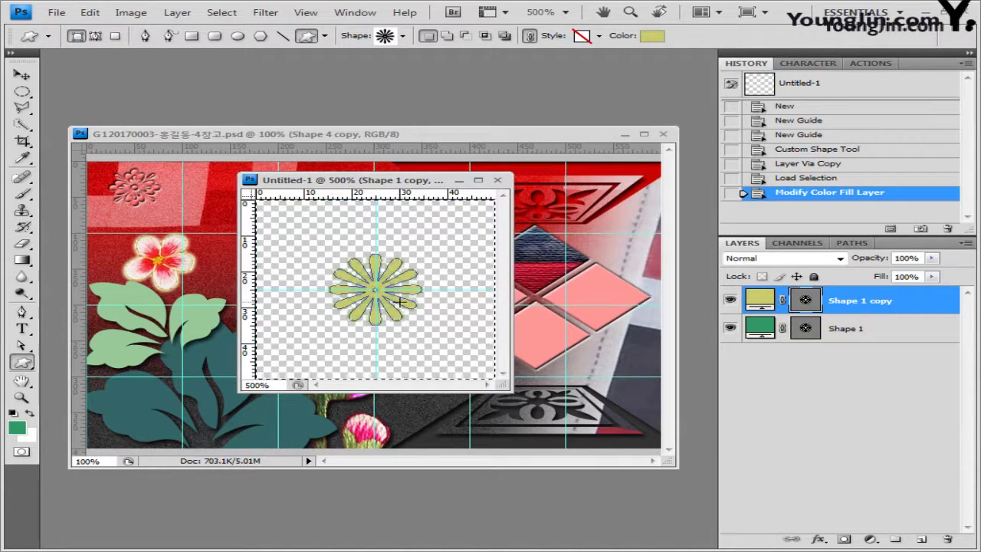
Deselect and move the flower copy to the canvas's top-left corner
key(ctrl+t)
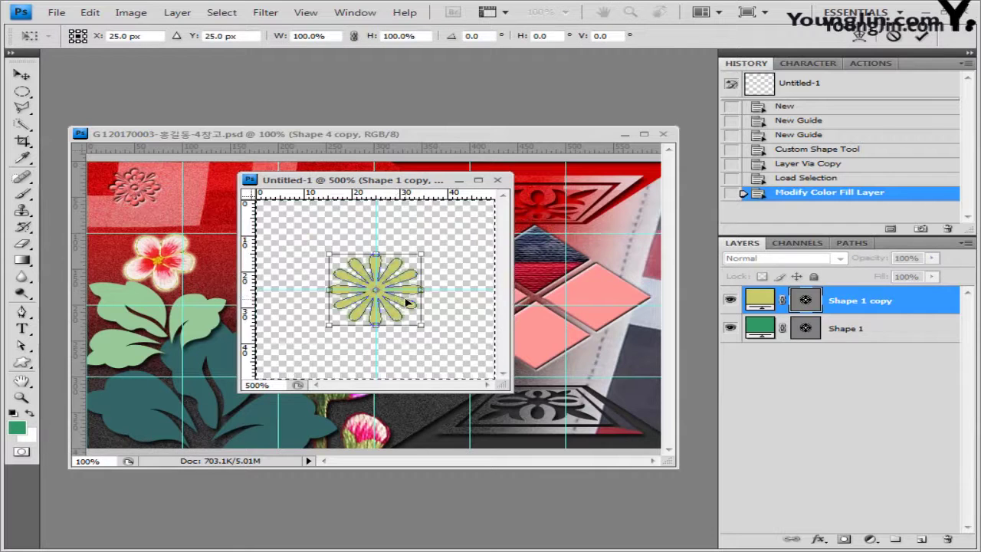
key(Escape)
key(ctrl+d)
key(ctrl+t)
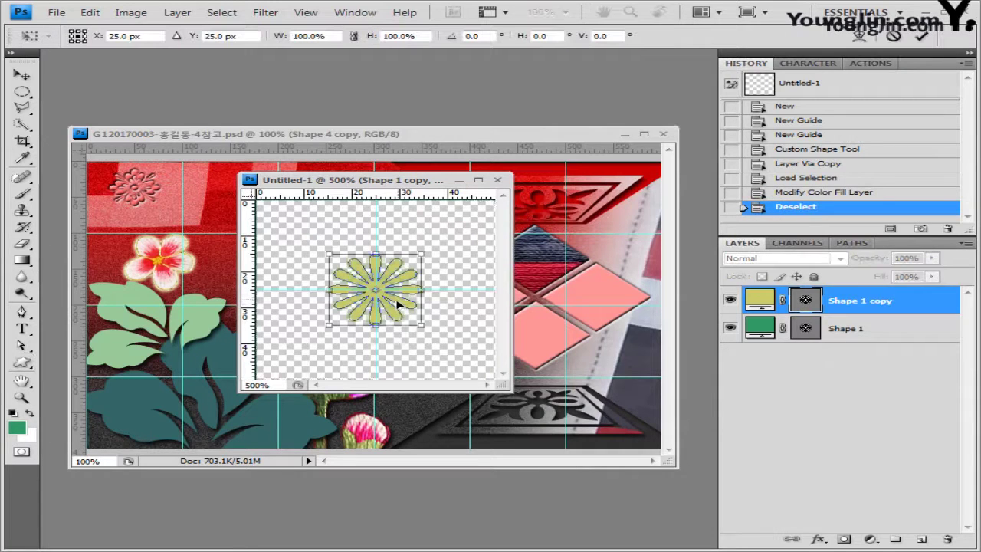
drag(390, 296, 268, 205)
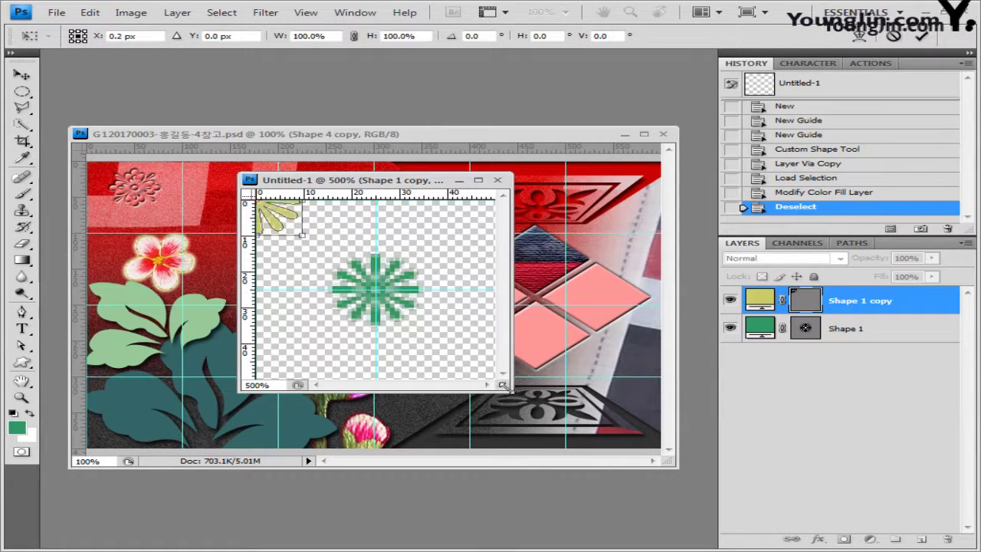
Commit the transform and place a copy of the flower at the top-right corner
drag(502, 385, 639, 484)
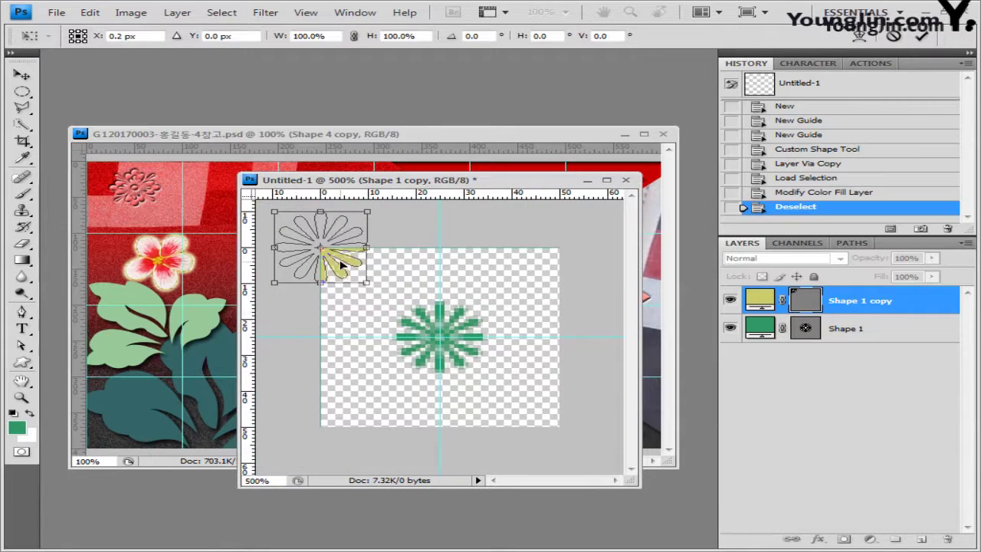
key(Return)
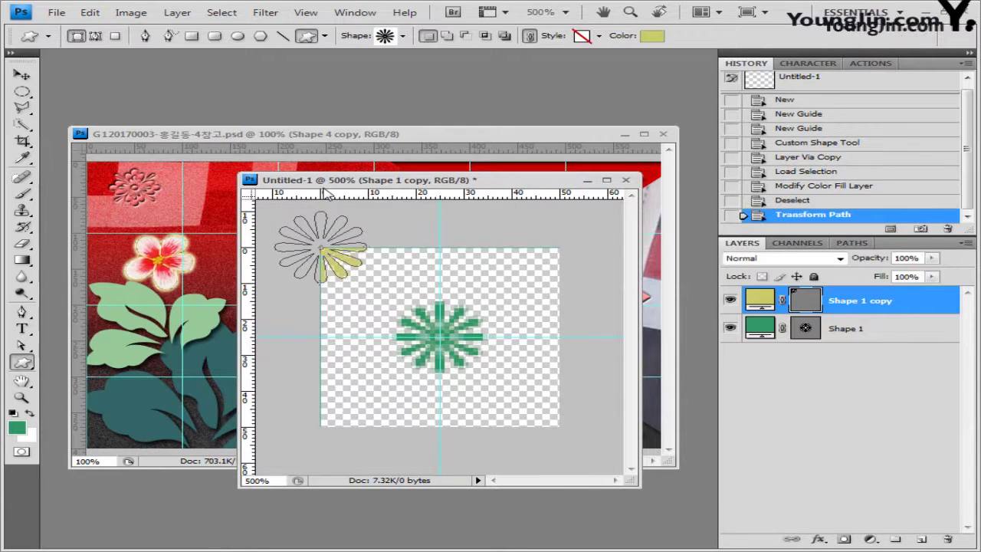
click(22, 74)
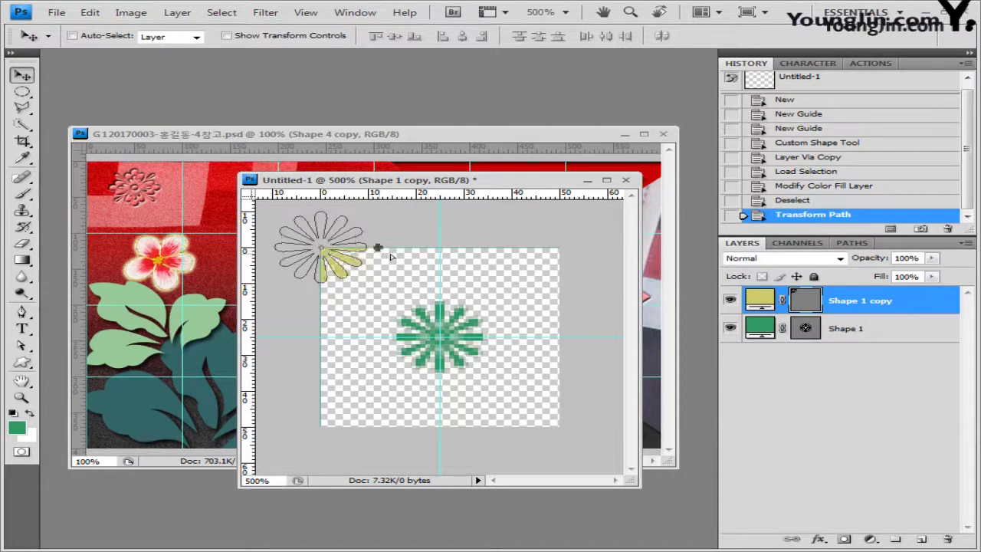
drag(327, 258, 580, 267)
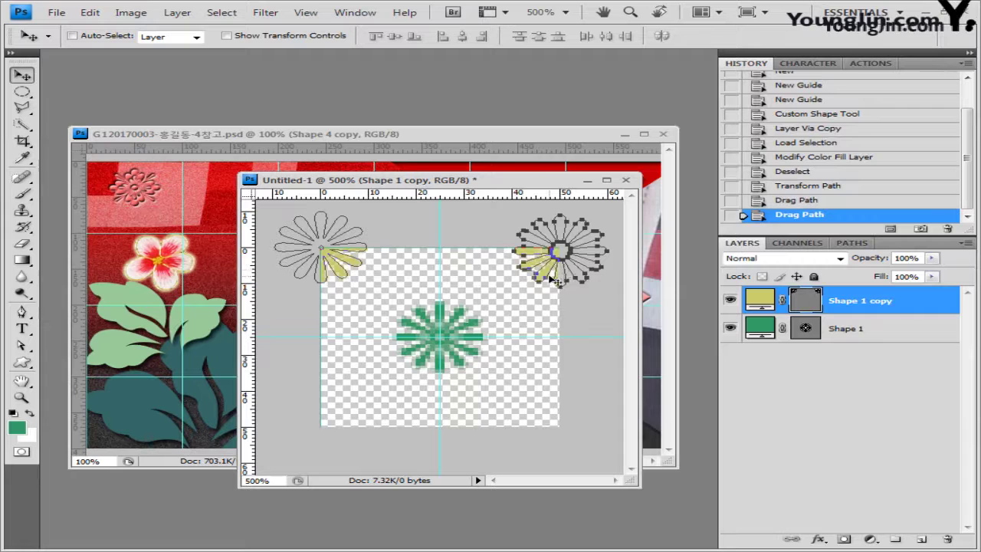
key(Left)
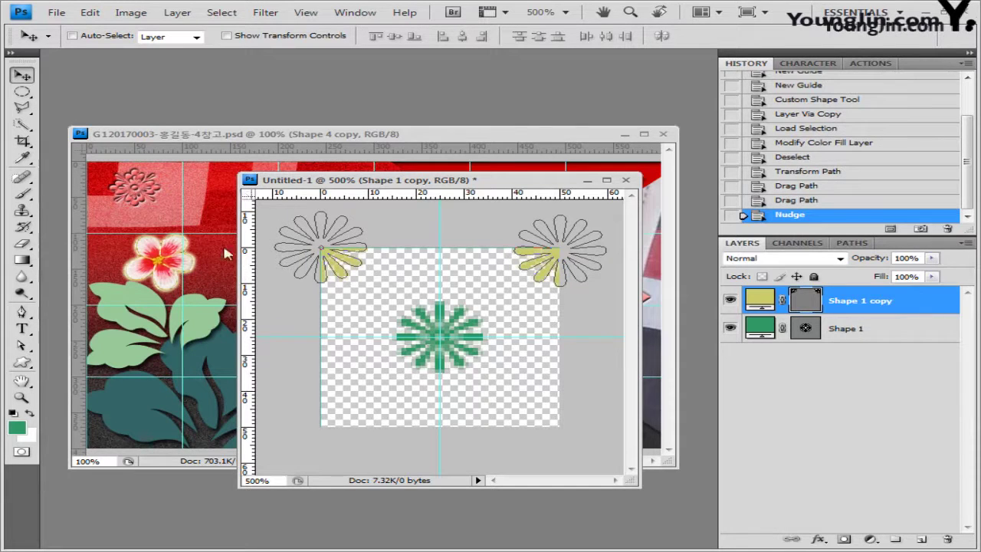
Copy both top flowers down to the bottom corners
click(323, 255)
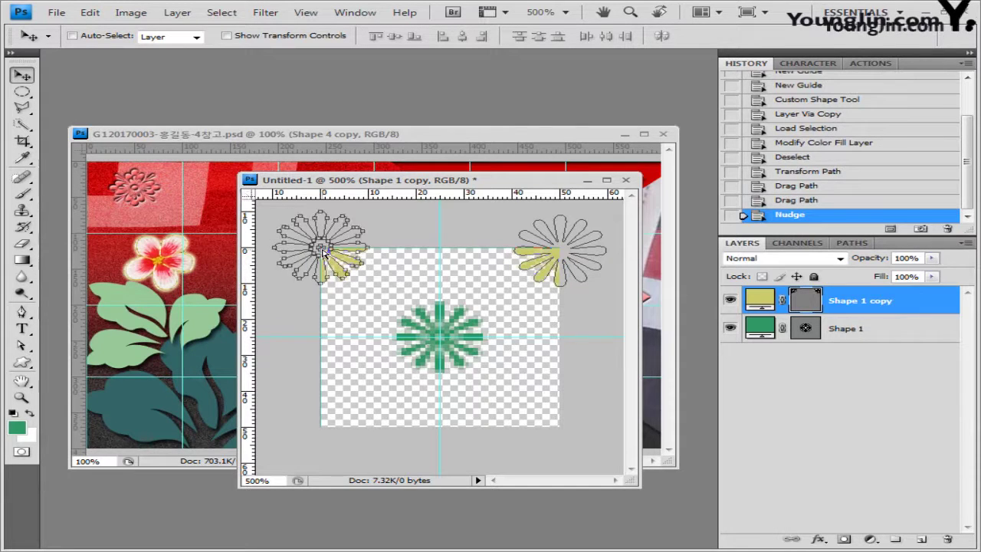
shift+click(571, 255)
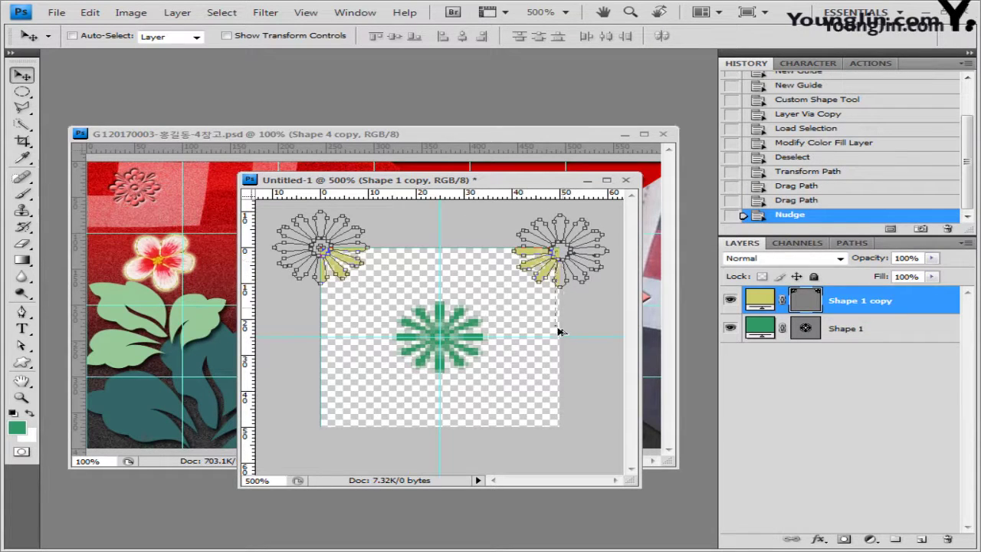
drag(559, 332, 567, 432)
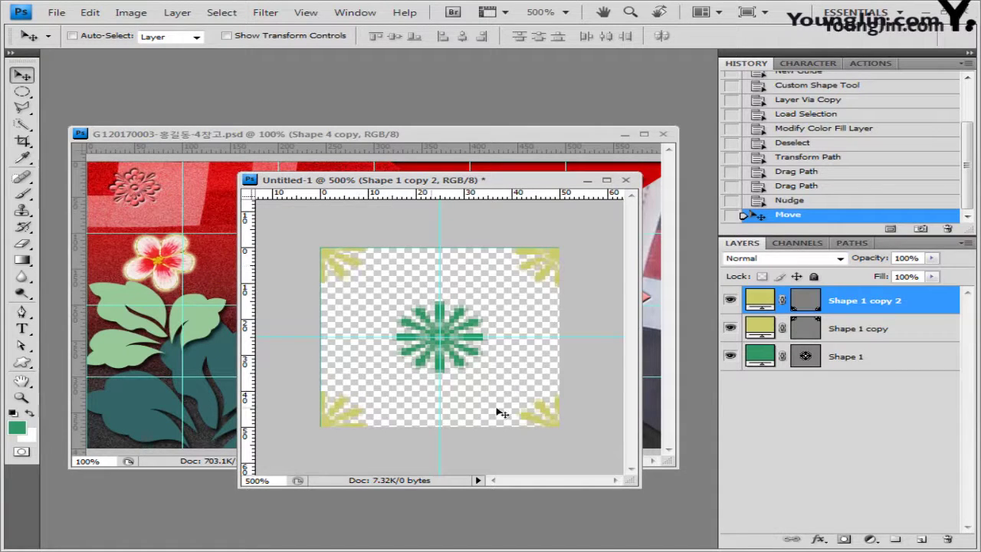
Select the flower copies' vector mask and hide the path outlines on the canvas
click(92, 14)
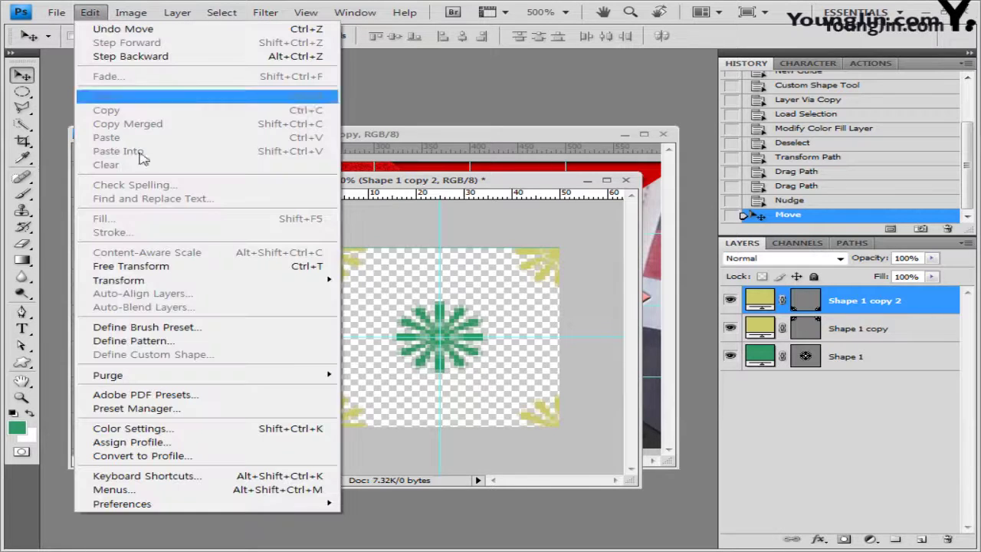
click(355, 12)
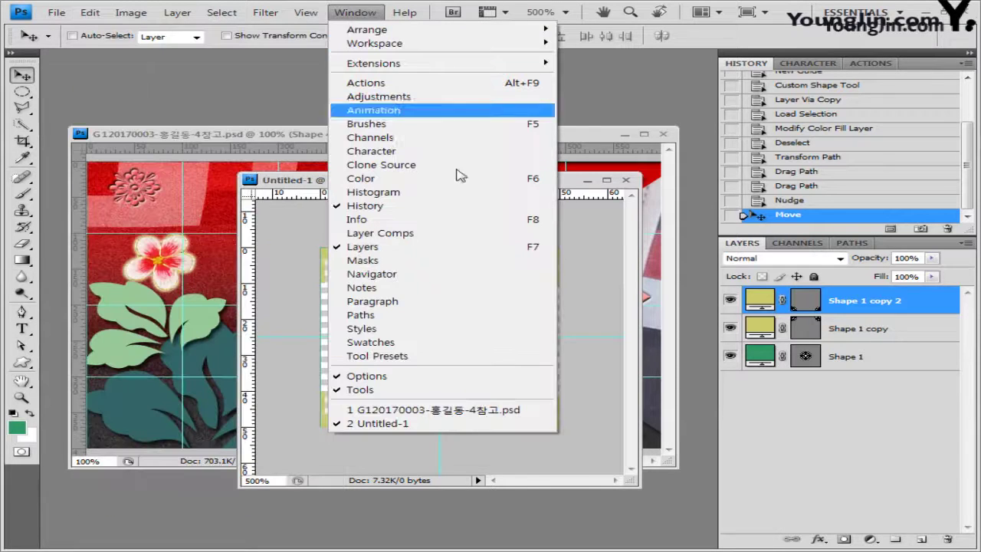
click(801, 309)
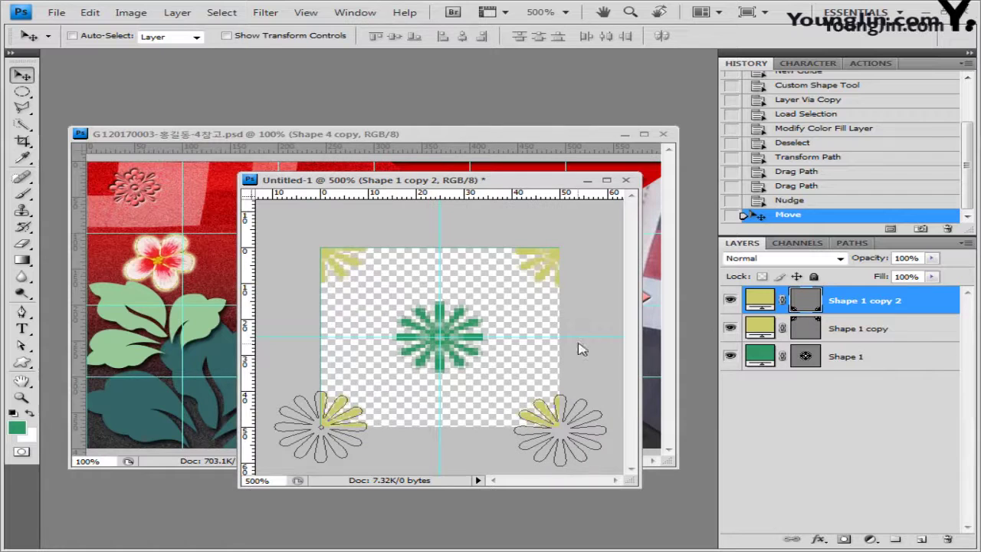
click(90, 12)
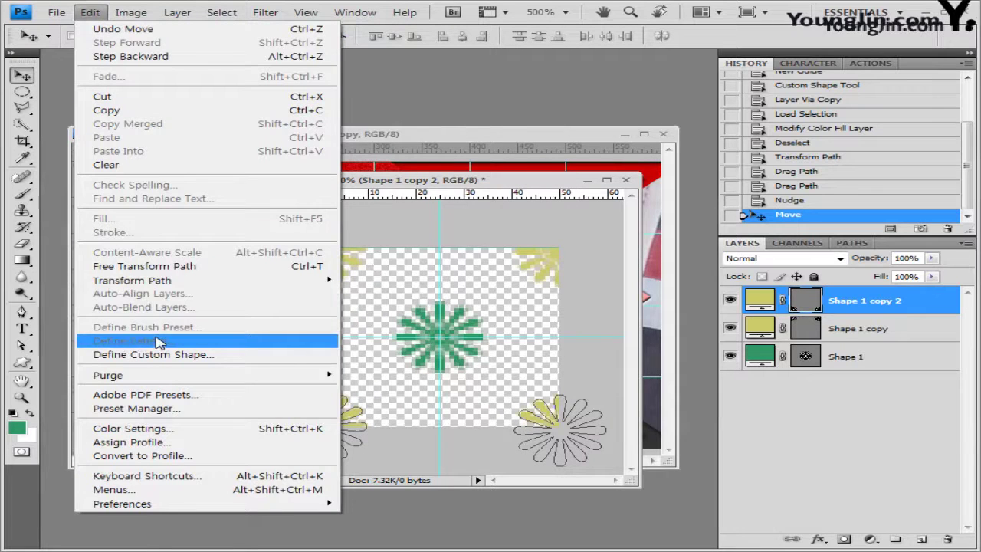
mouse_move(315, 12)
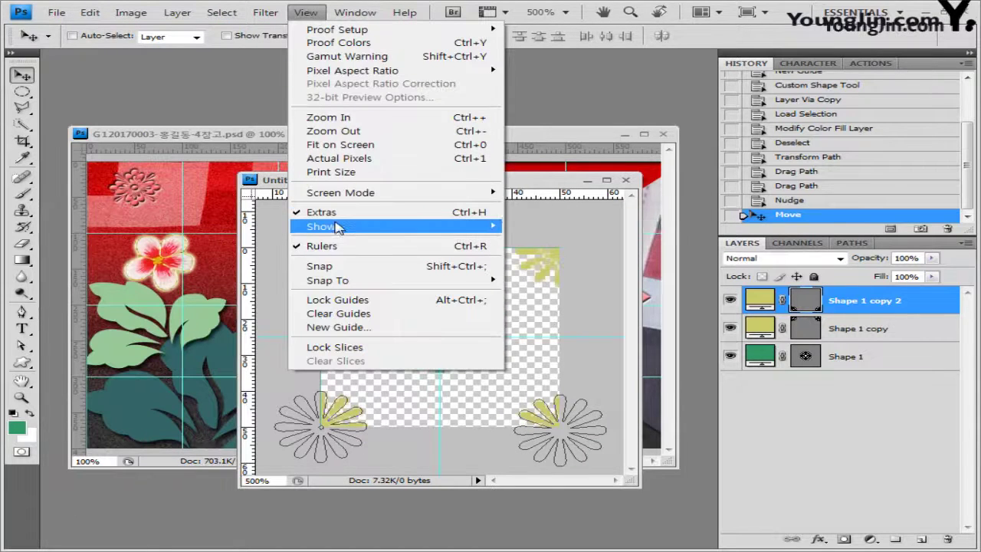
mouse_move(338, 227)
click(587, 266)
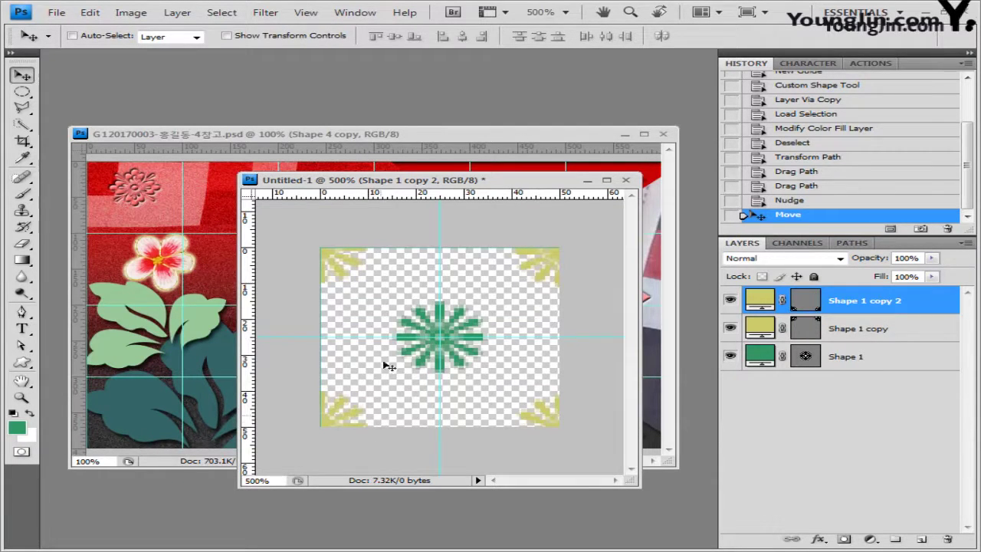
click(91, 13)
Define the flower tile as a pattern named 꽃 모양
click(184, 341)
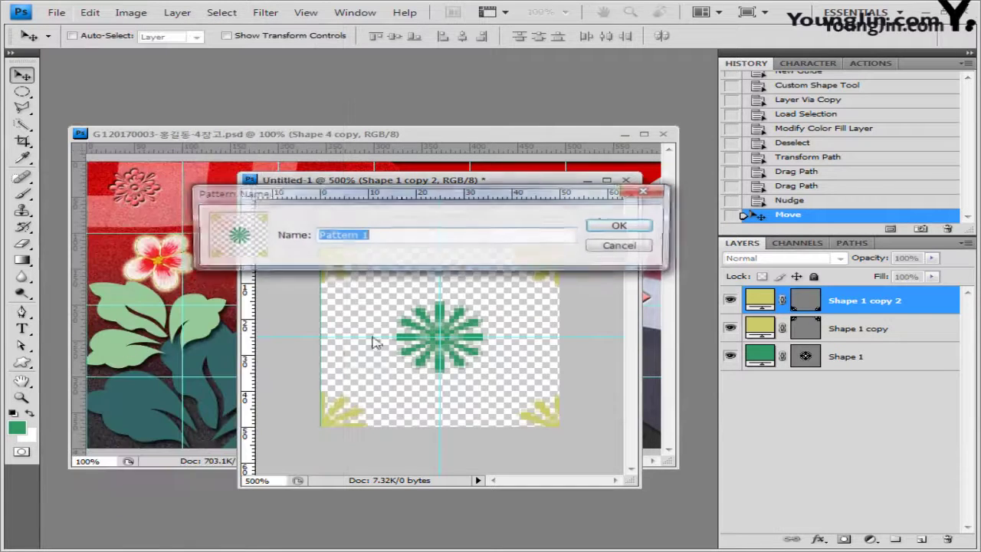
text(꽃 모양)
click(623, 226)
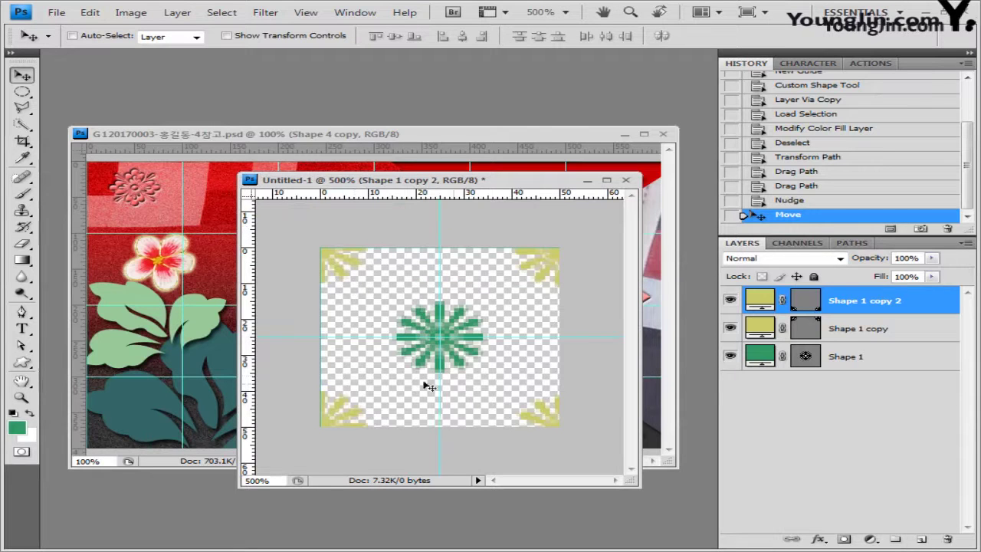
Set the Paint Bucket to fill with Pattern and bring the poster document to the front
drag(22, 261, 85, 273)
click(150, 37)
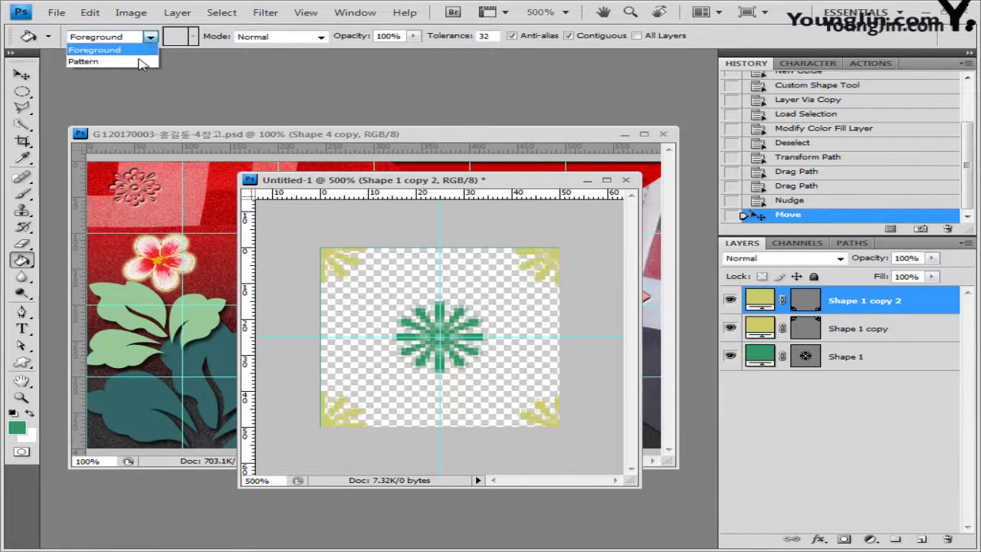
click(85, 61)
click(194, 37)
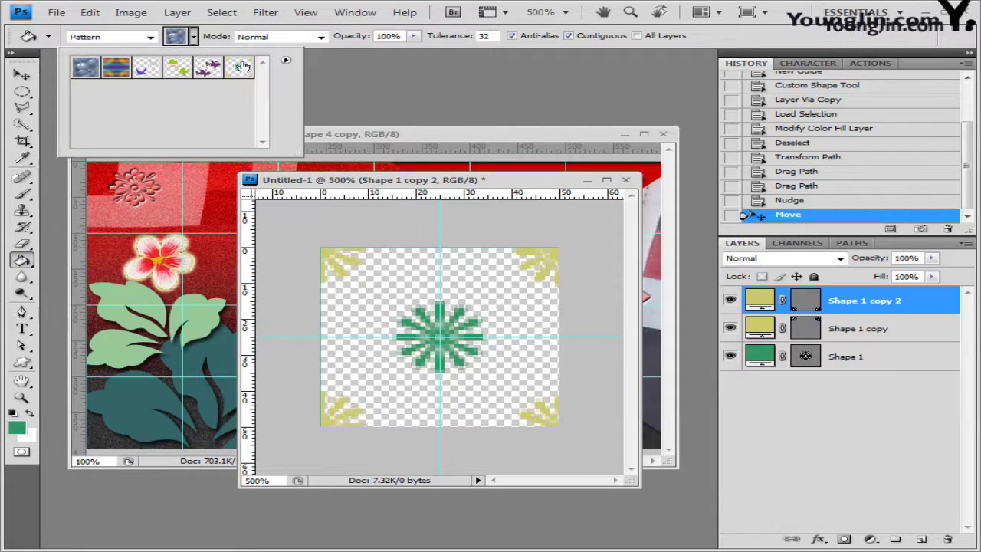
click(448, 189)
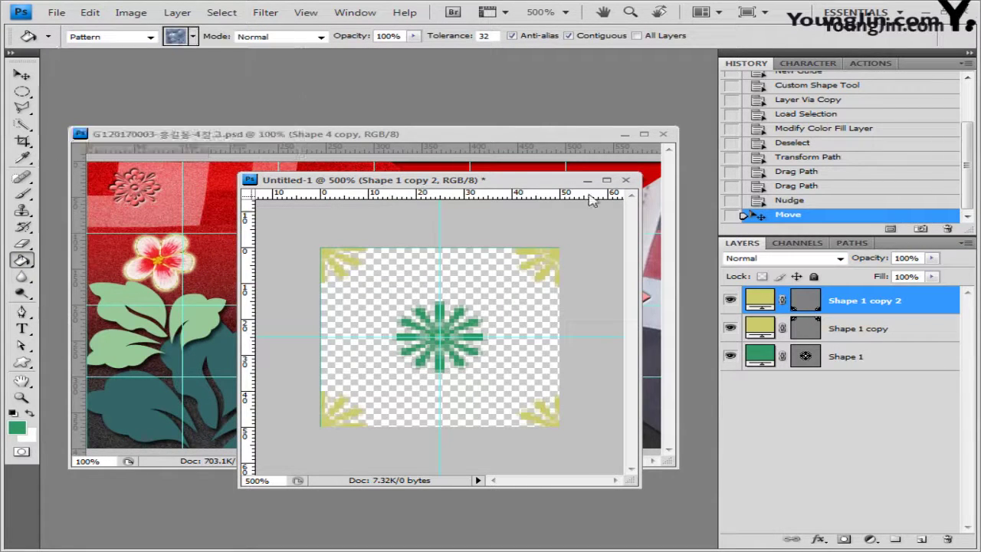
click(483, 138)
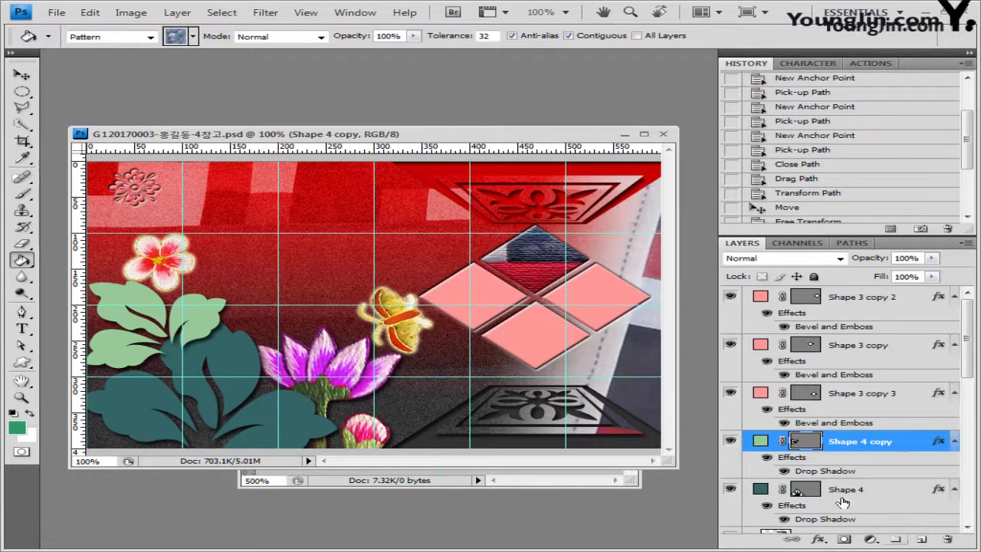
Add a new empty layer directly above the Shape 4 leaves
click(731, 490)
click(730, 490)
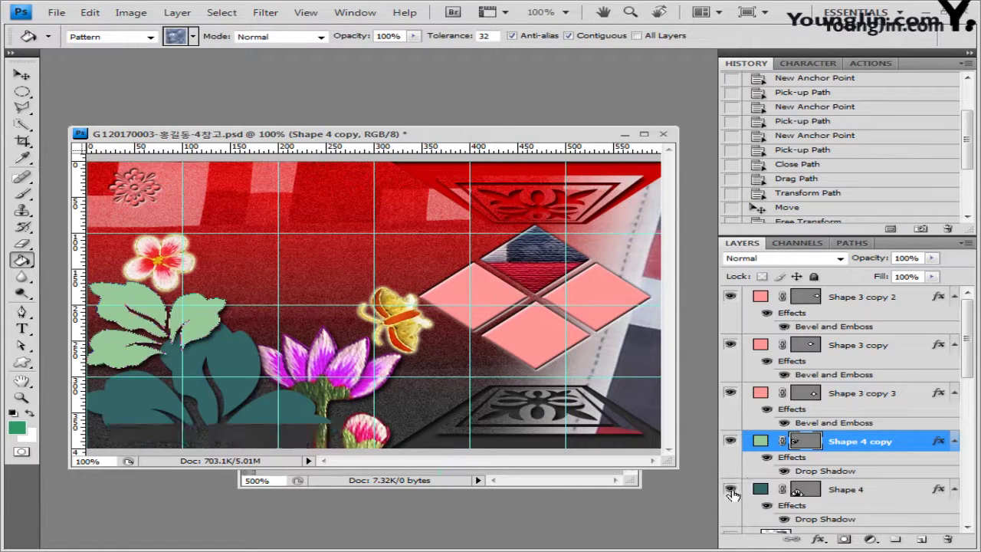
click(860, 495)
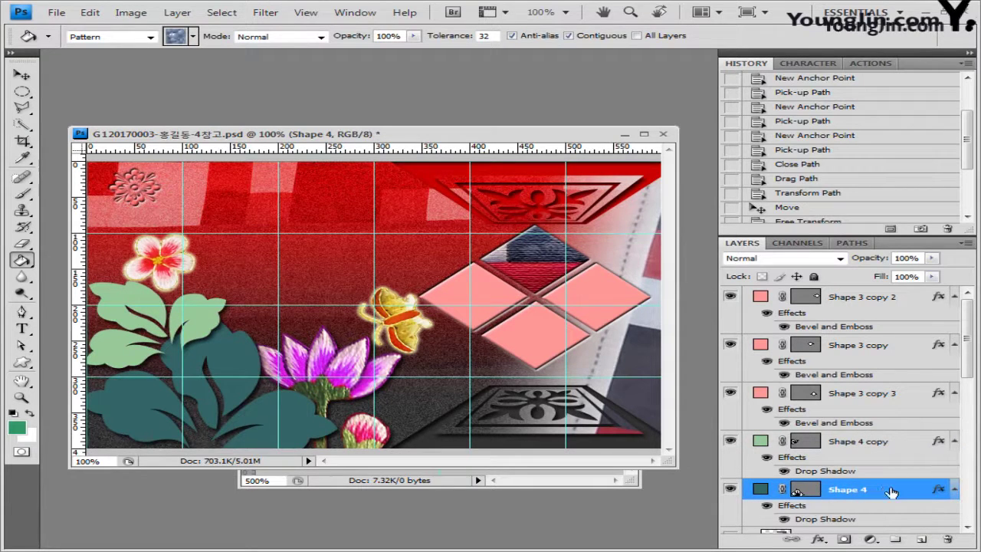
click(926, 541)
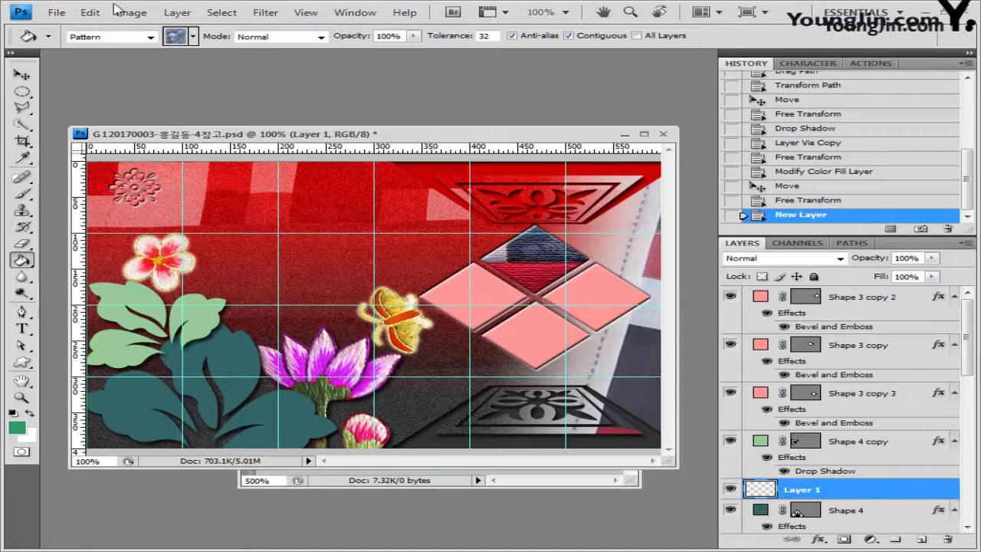
Try filling the new layer with the flower-dot pattern via Fill, then undo it
click(90, 12)
key(alt)
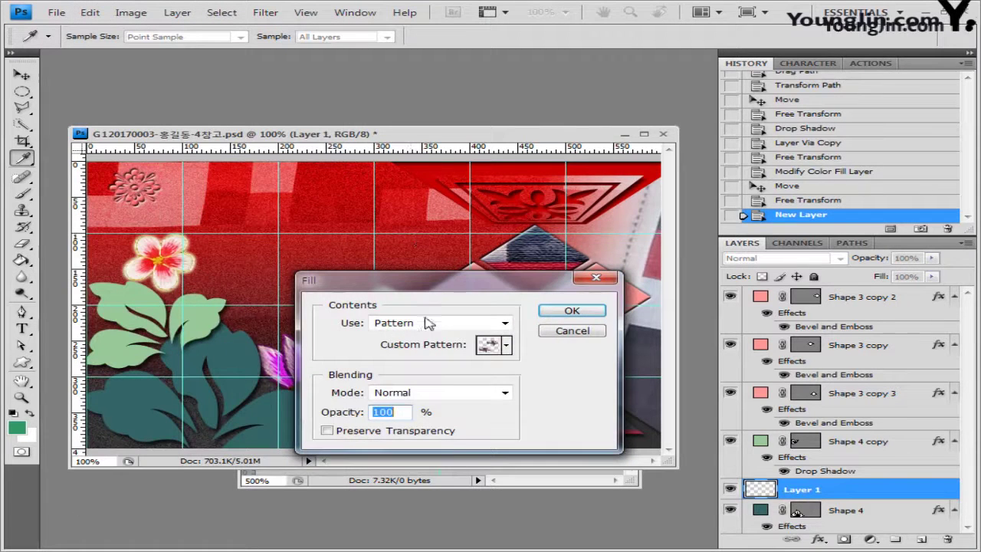
click(506, 345)
click(556, 377)
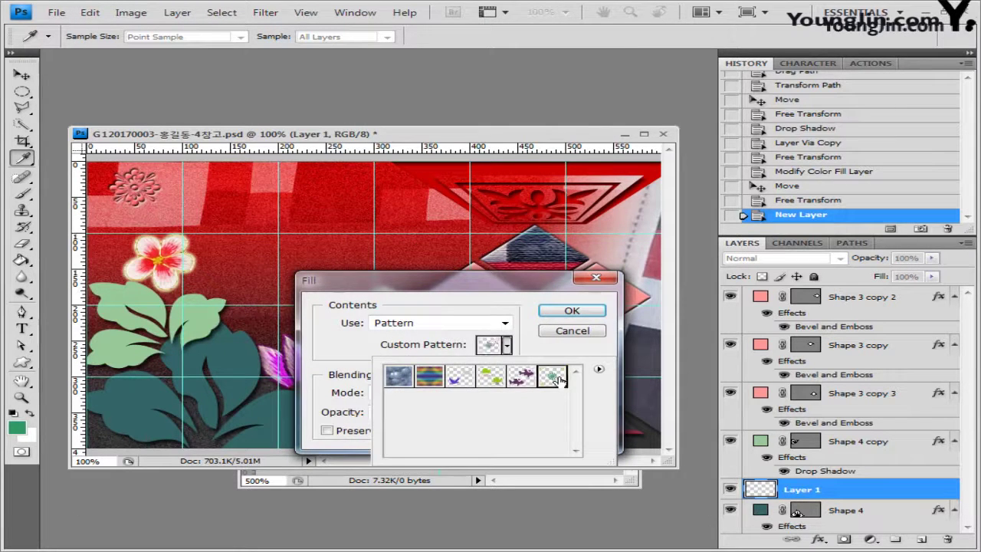
click(595, 316)
click(594, 313)
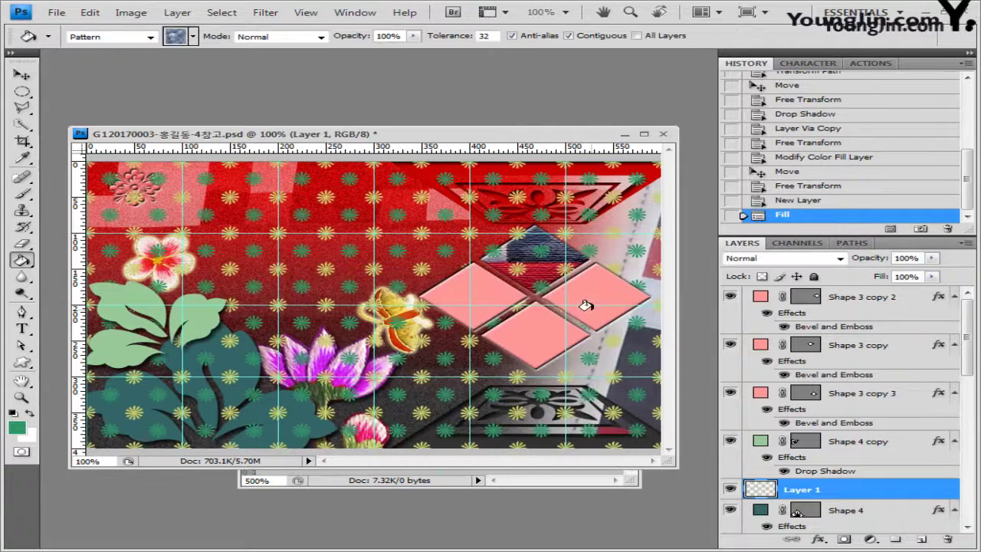
key(v)
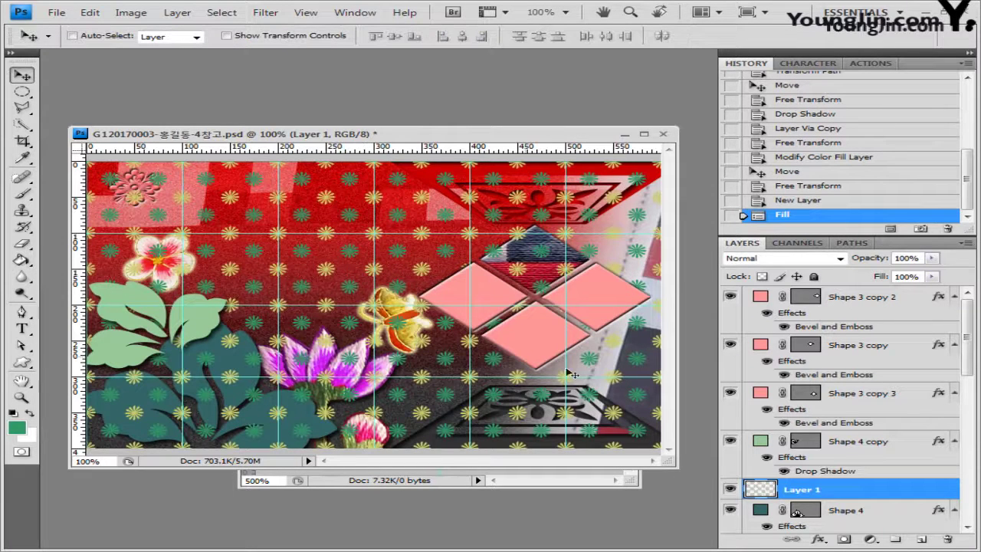
click(812, 202)
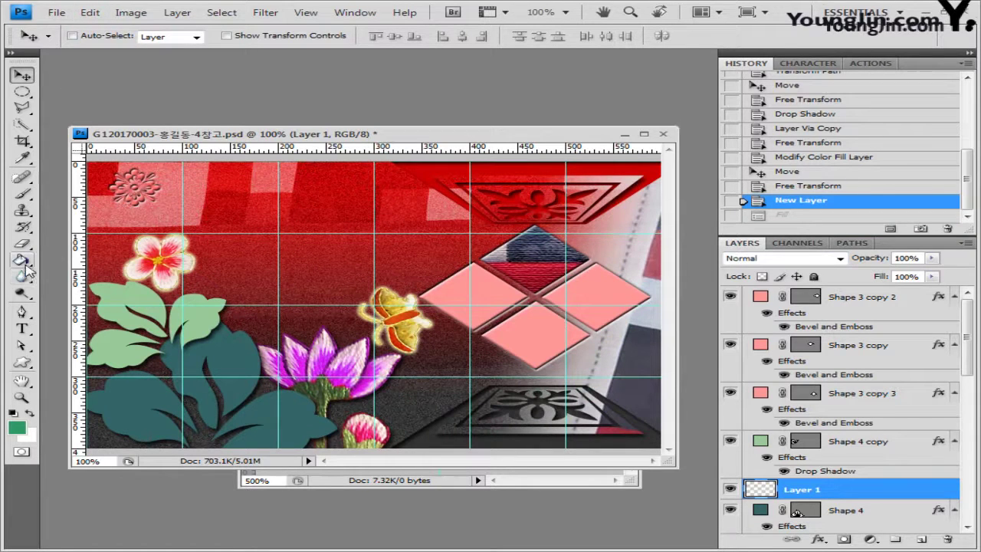
Fill Layer 1 with the flower-dot pattern using the Paint Bucket
drag(23, 263, 60, 273)
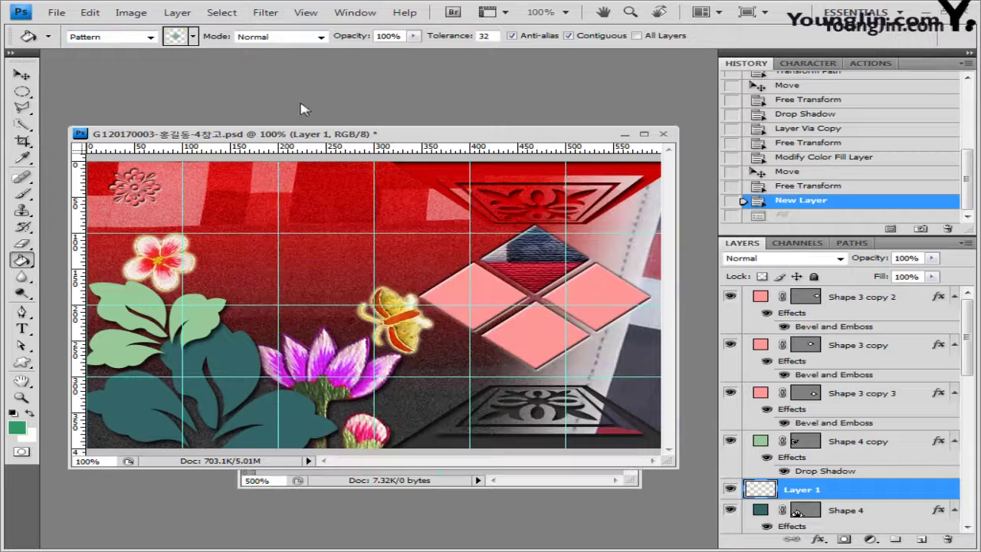
click(194, 36)
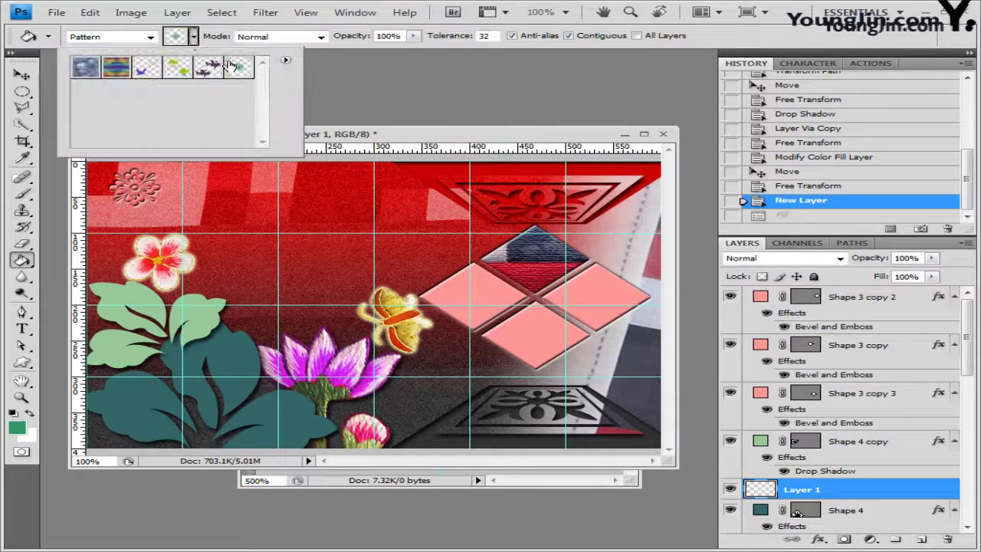
click(370, 135)
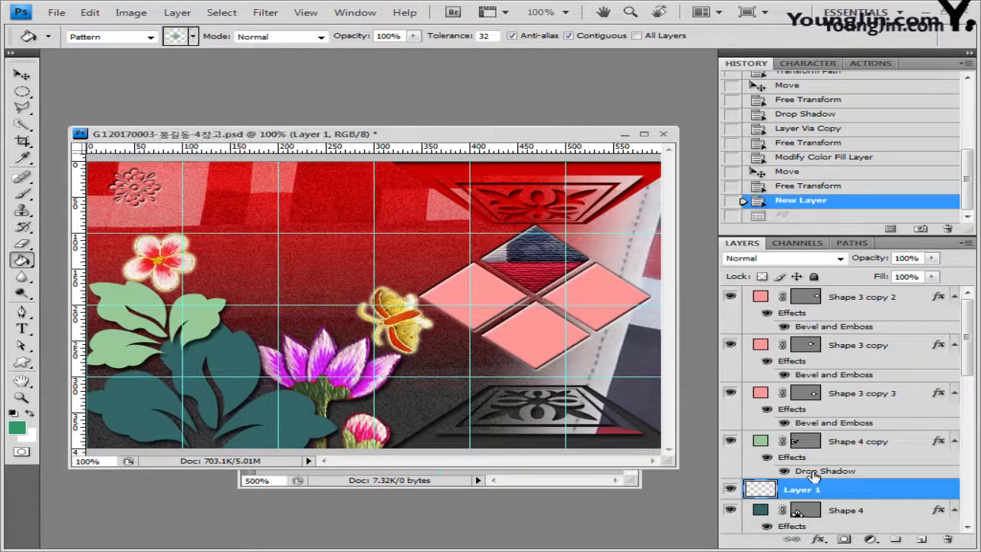
click(201, 178)
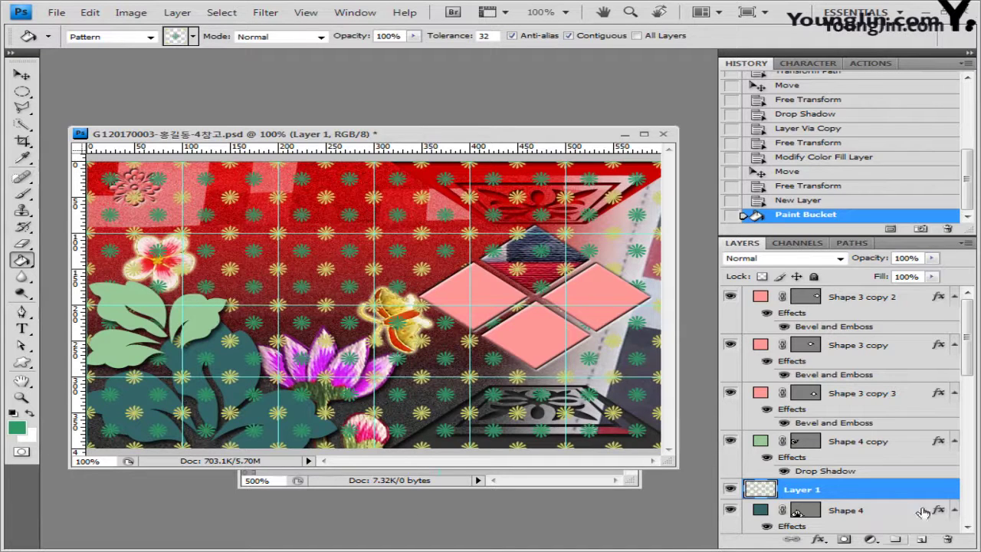
Set Layer 1 to 70% opacity and clip it to the Shape 4 leaves
click(920, 258)
text(70)
key(Return)
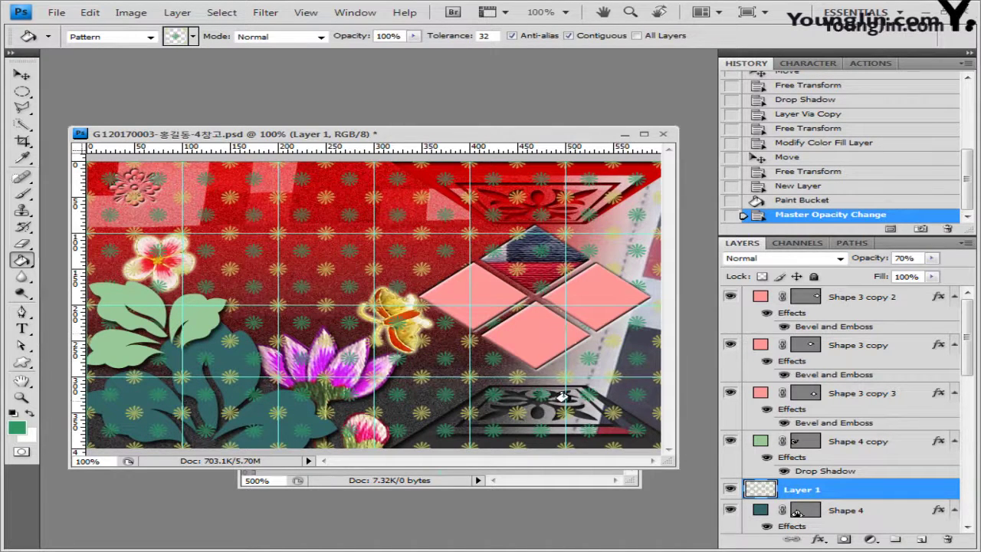
click(856, 513)
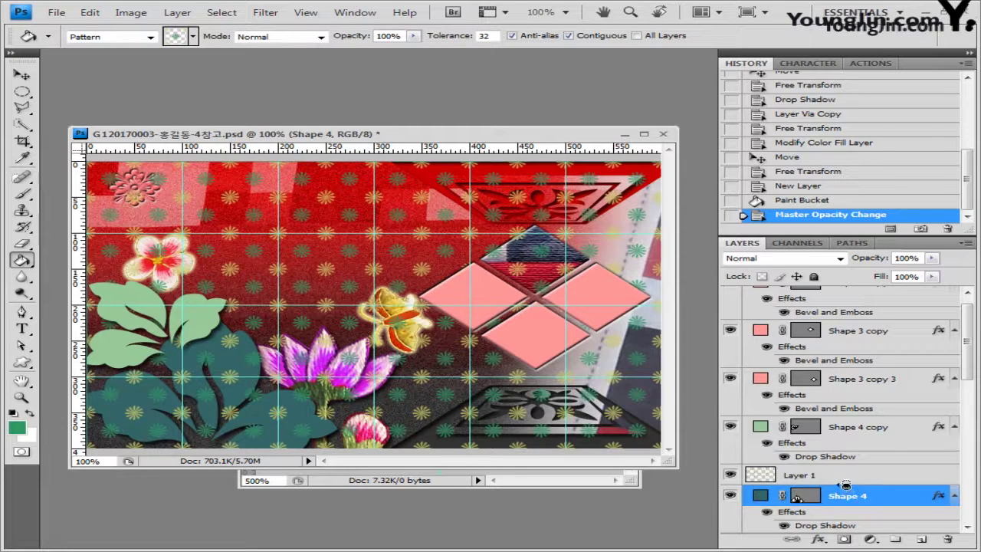
alt+click(846, 485)
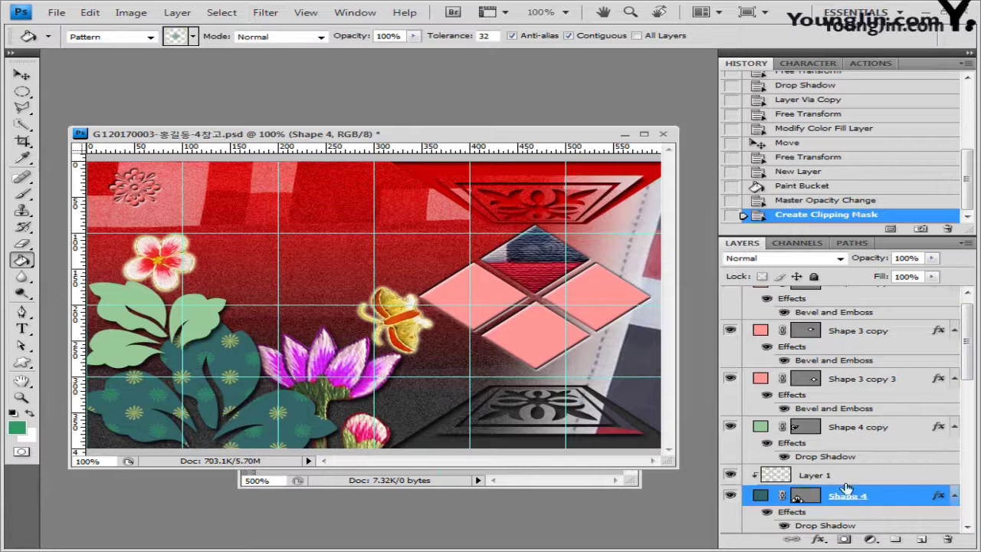
scroll(855, 376, up, 1)
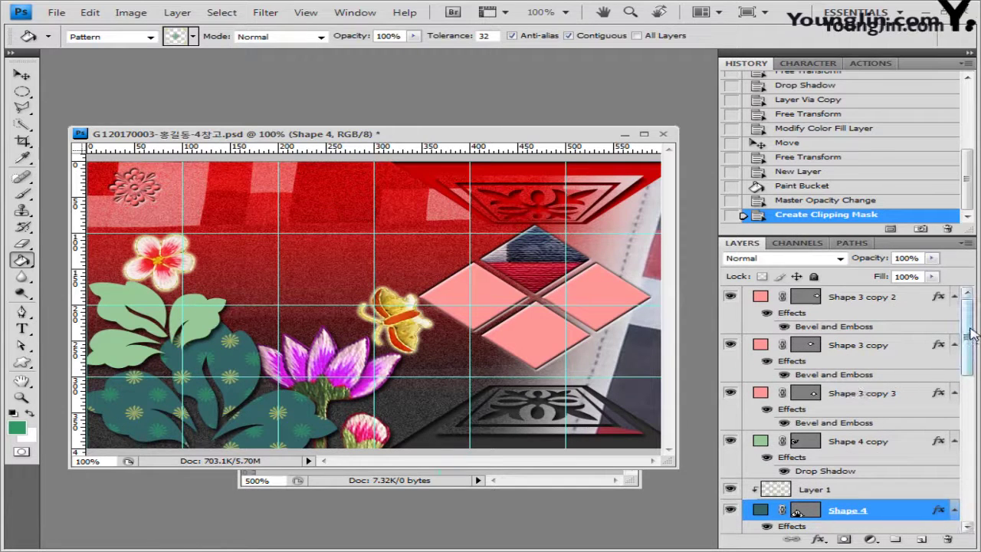
click(871, 299)
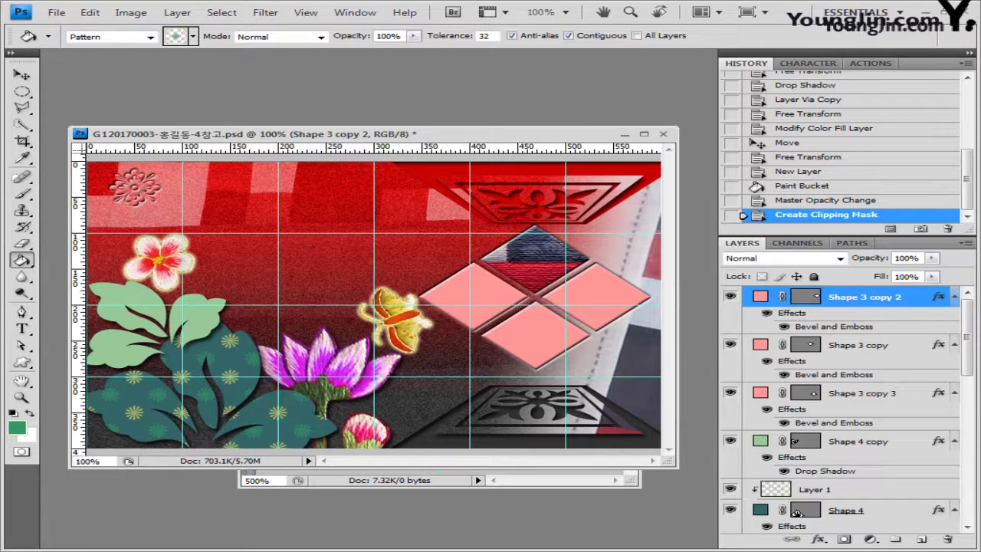
Set the Type tool to the 궁서 font with dark red #330000 text colour
click(21, 329)
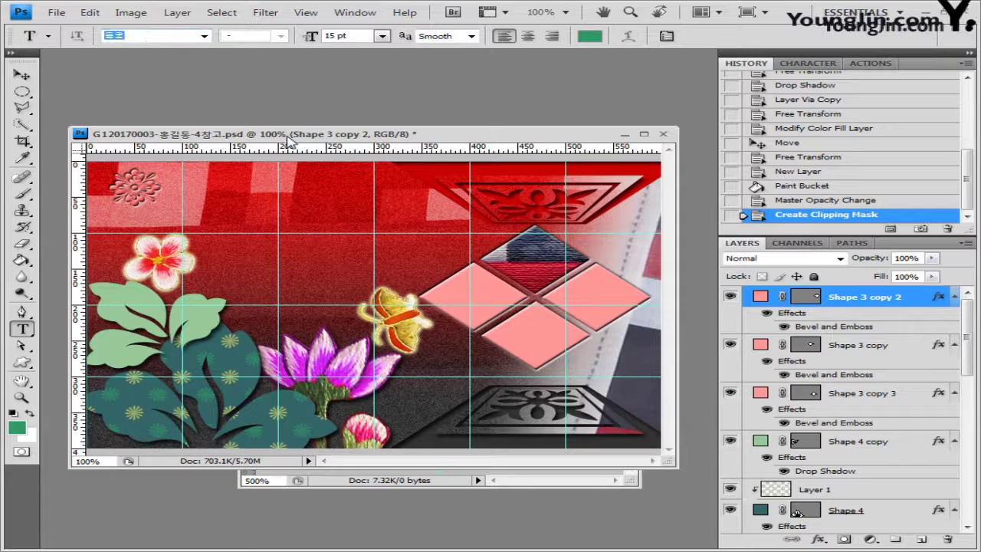
text(RndWW)
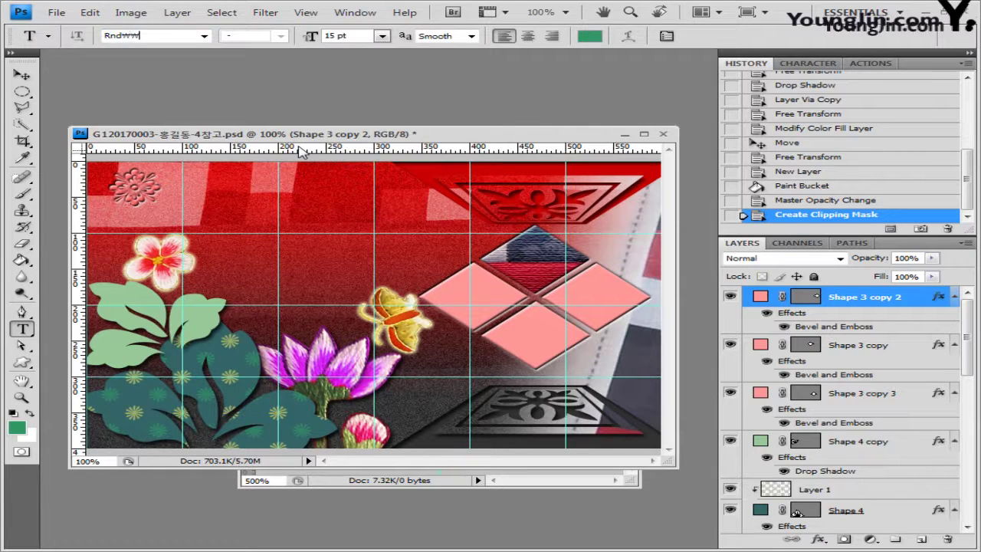
key(BackSpace)
key(BackSpace)
key(BackSpace)
key(BackSpace)
key(BackSpace)
text(굵은안상수체)
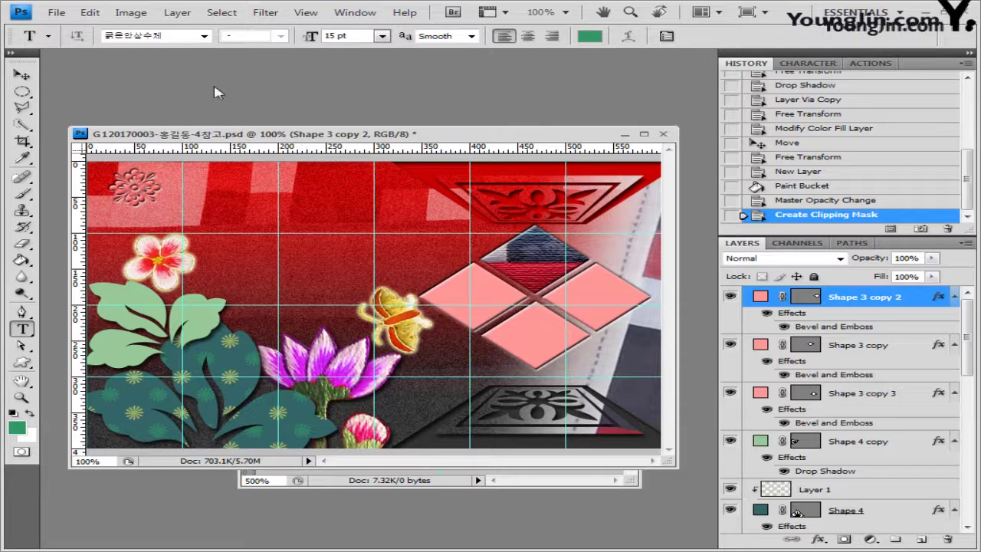
text(궁서ㅊ)
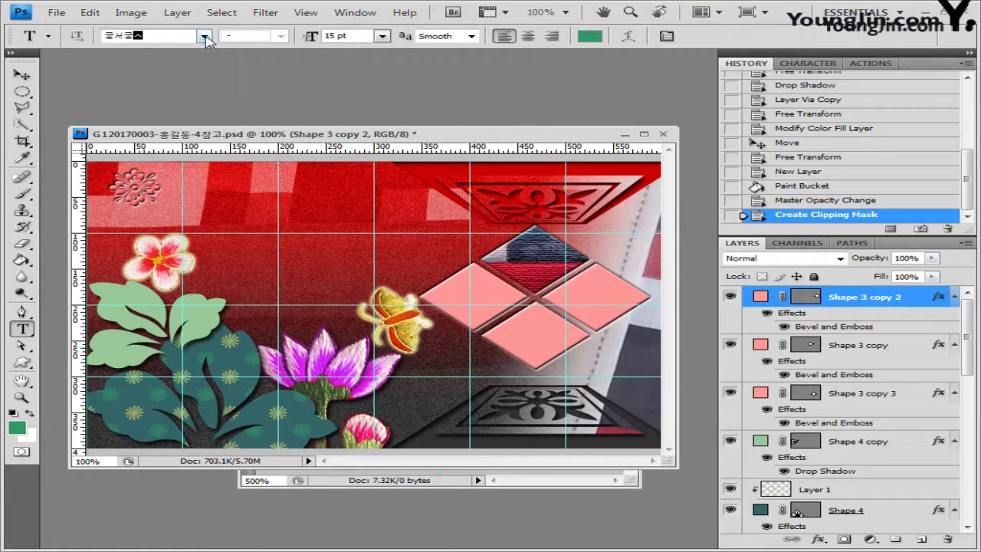
click(205, 36)
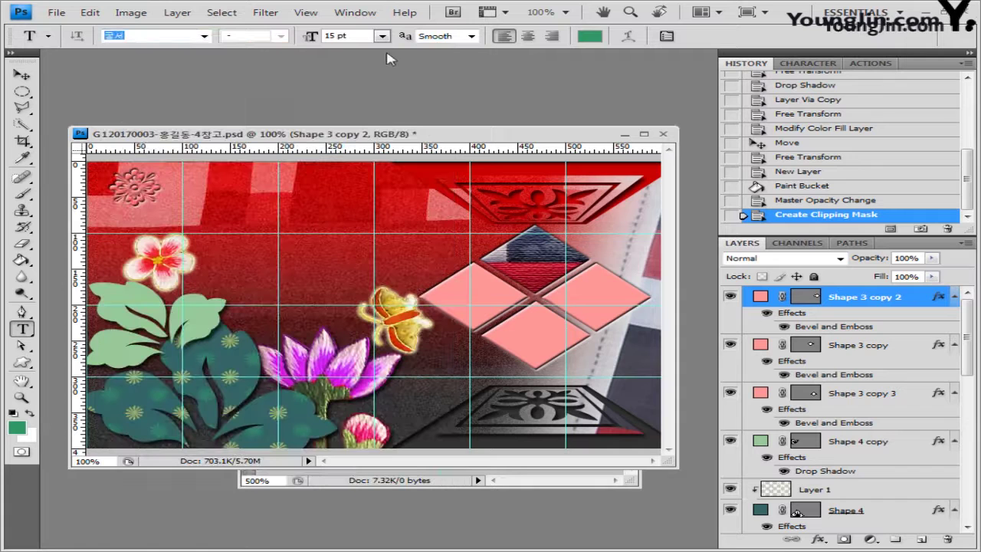
click(358, 34)
text(3)
click(589, 39)
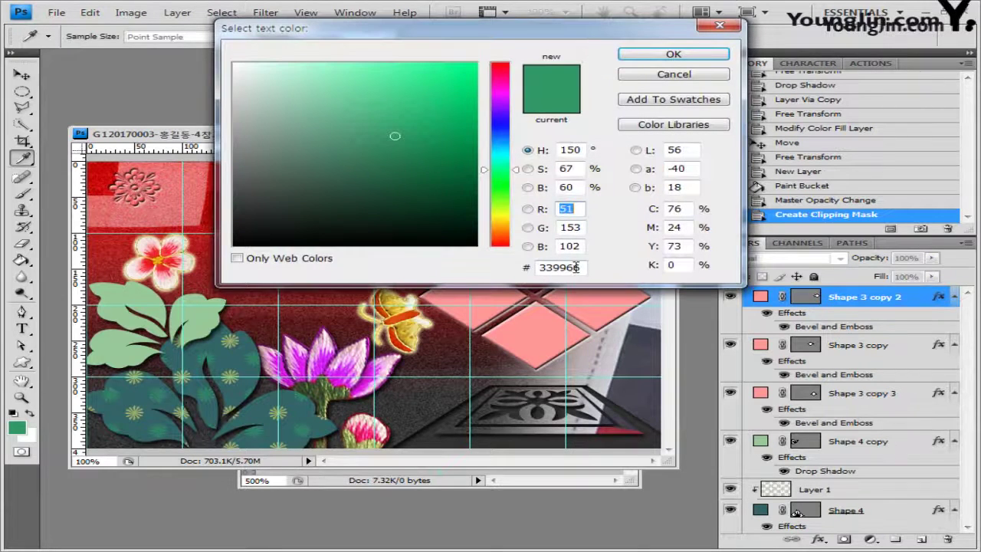
double_click(575, 267)
text(330000)
click(673, 53)
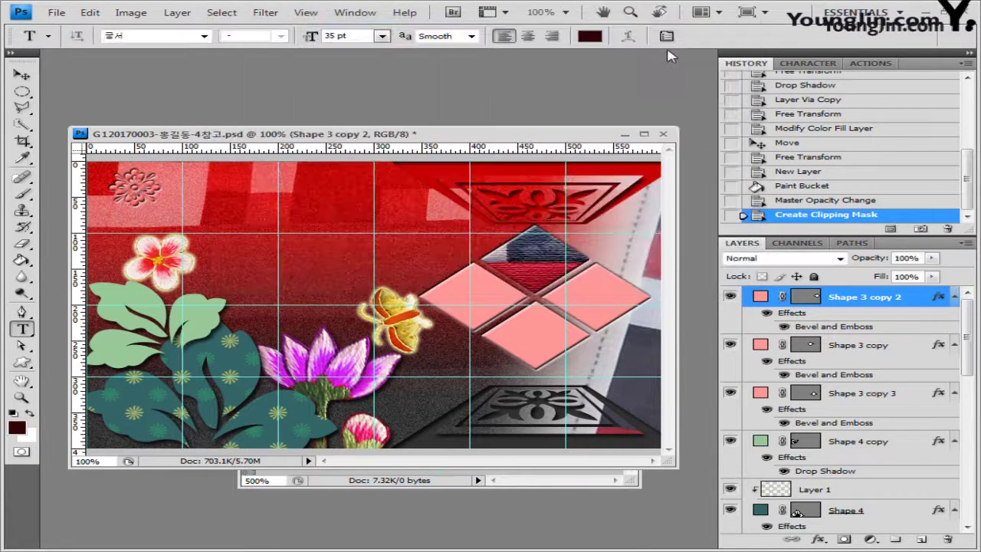
Paste the title 한국자수박물관 near the poster's top-left
click(179, 189)
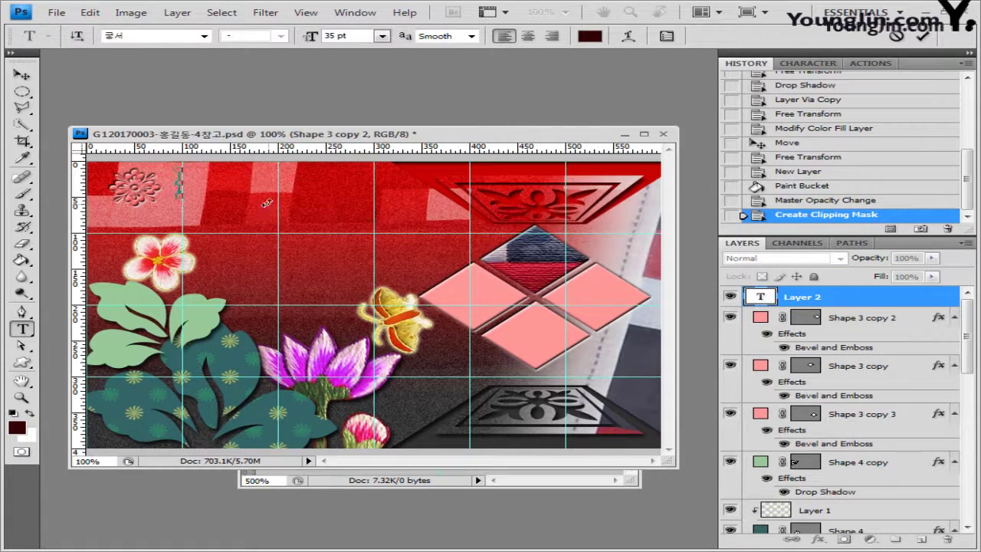
text(한국자수박물관)
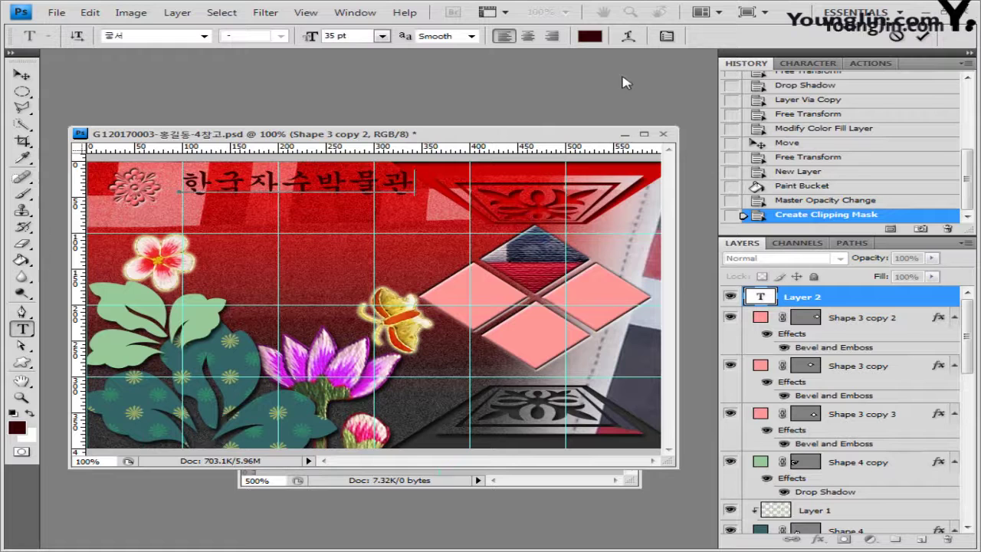
click(853, 298)
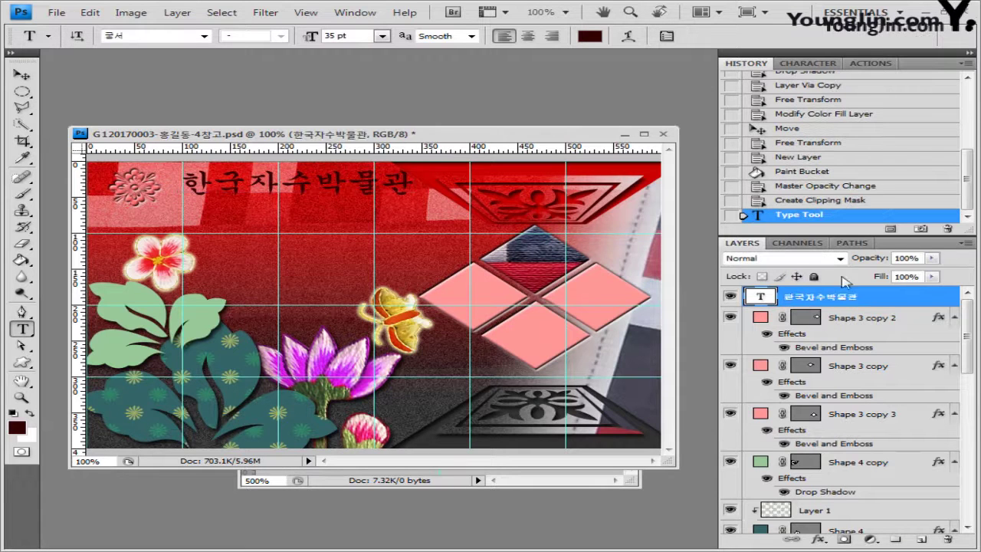
Give the title a drop shadow and #ff9999 pink stroke, then nudge it left and down
click(819, 539)
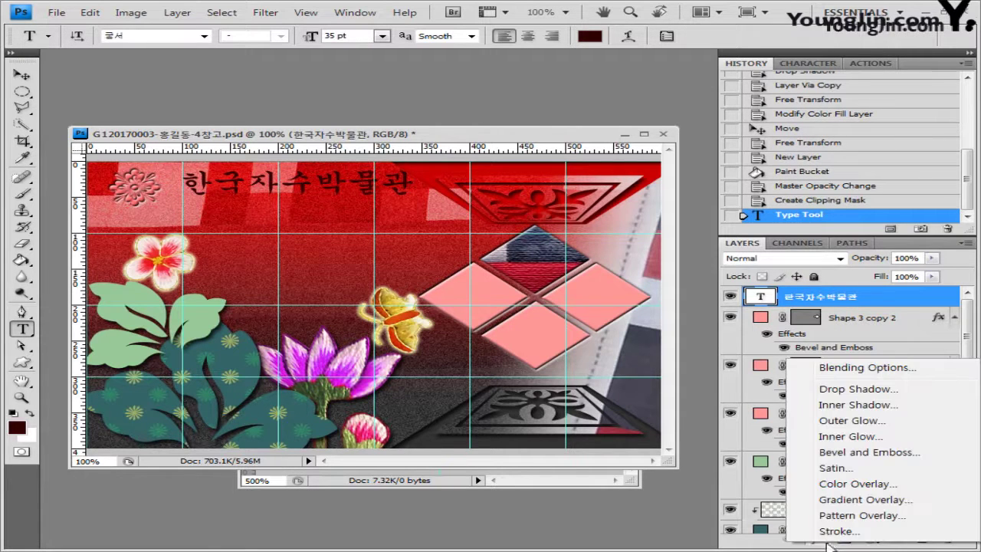
click(861, 391)
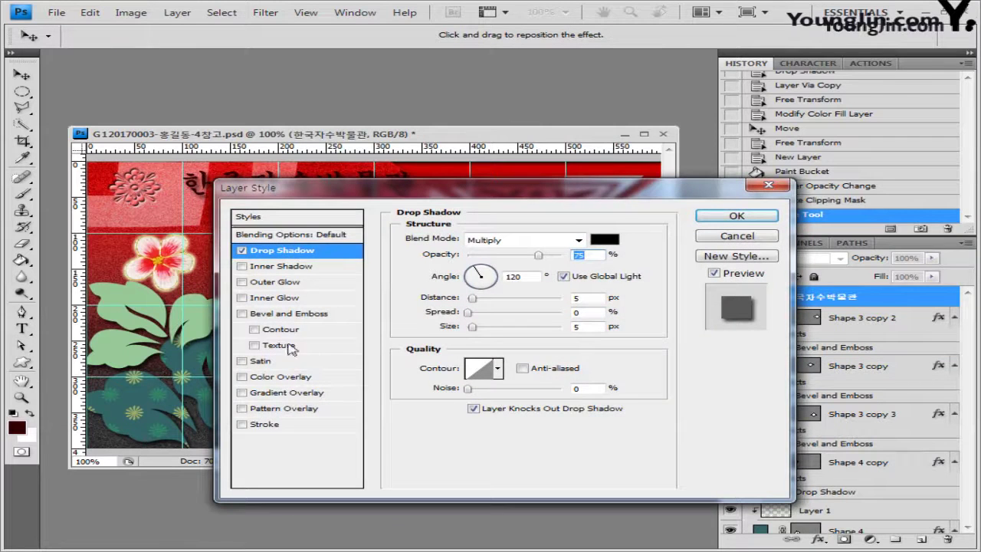
click(274, 425)
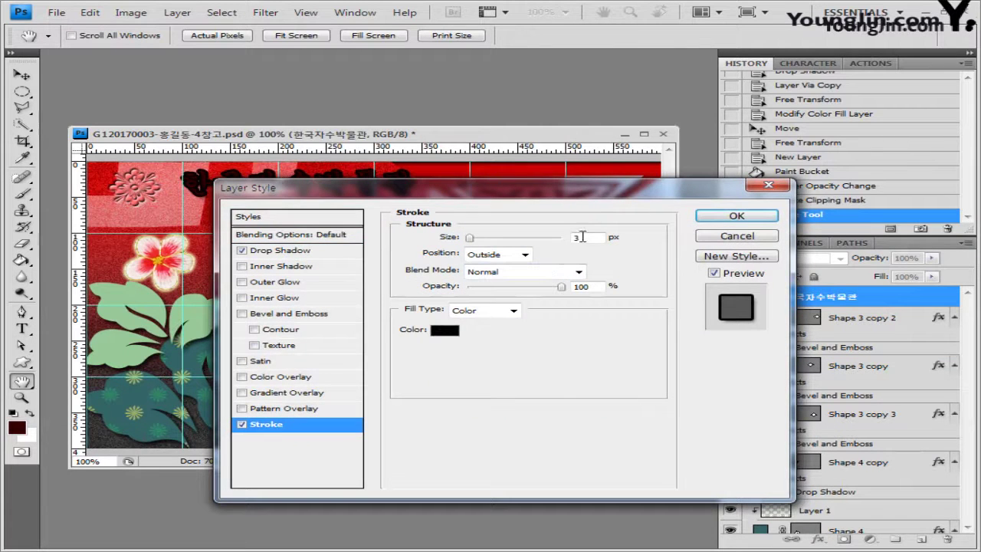
click(445, 331)
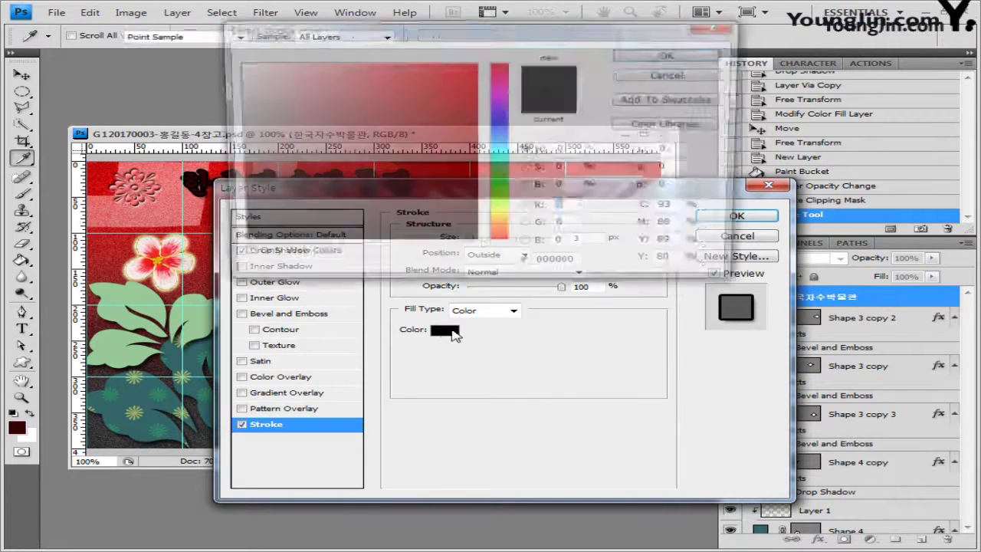
double_click(567, 267)
text(ff9999)
click(674, 54)
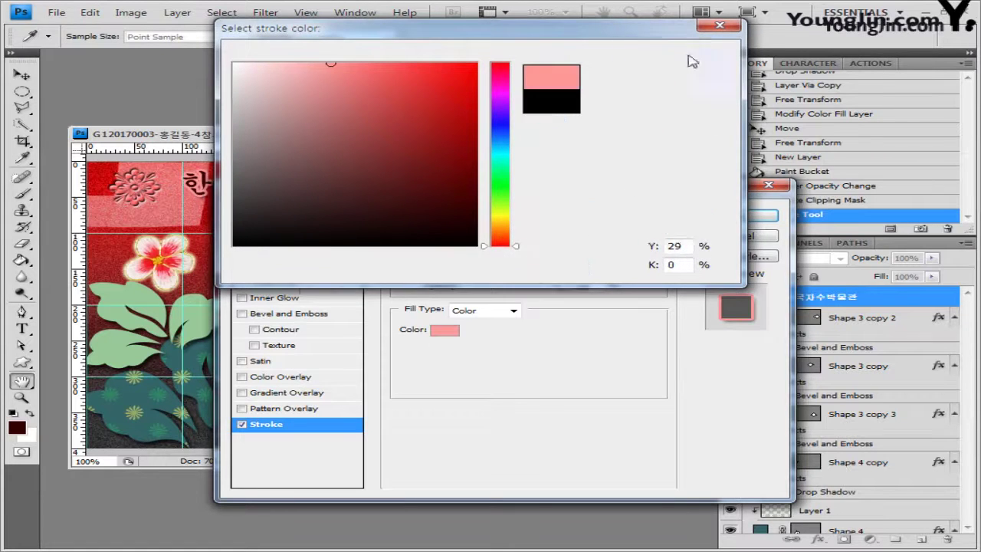
click(743, 216)
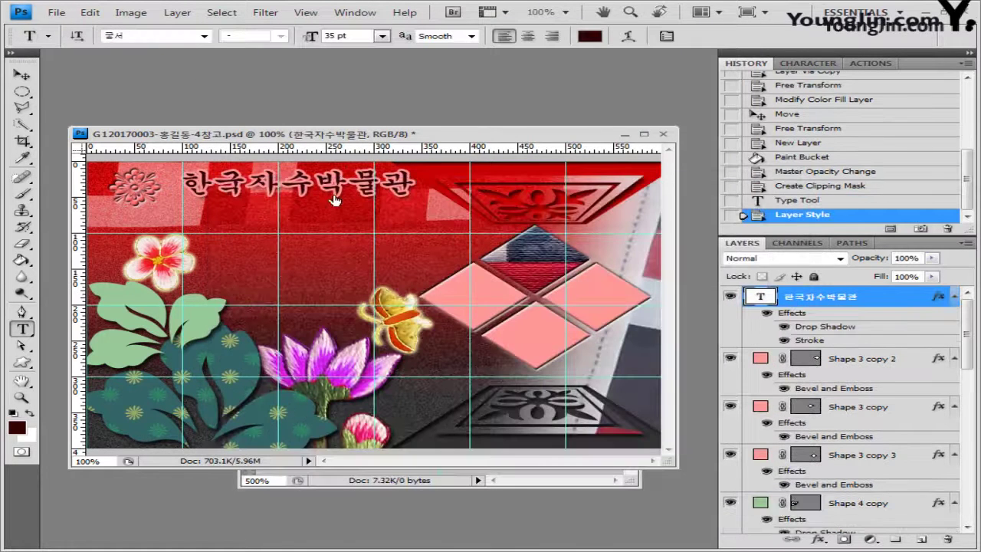
click(23, 75)
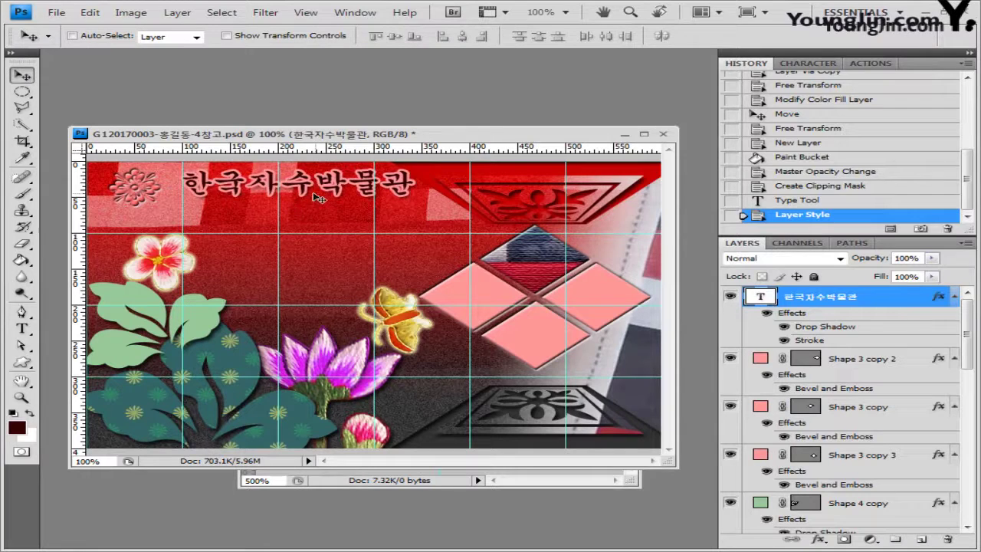
drag(315, 193, 301, 201)
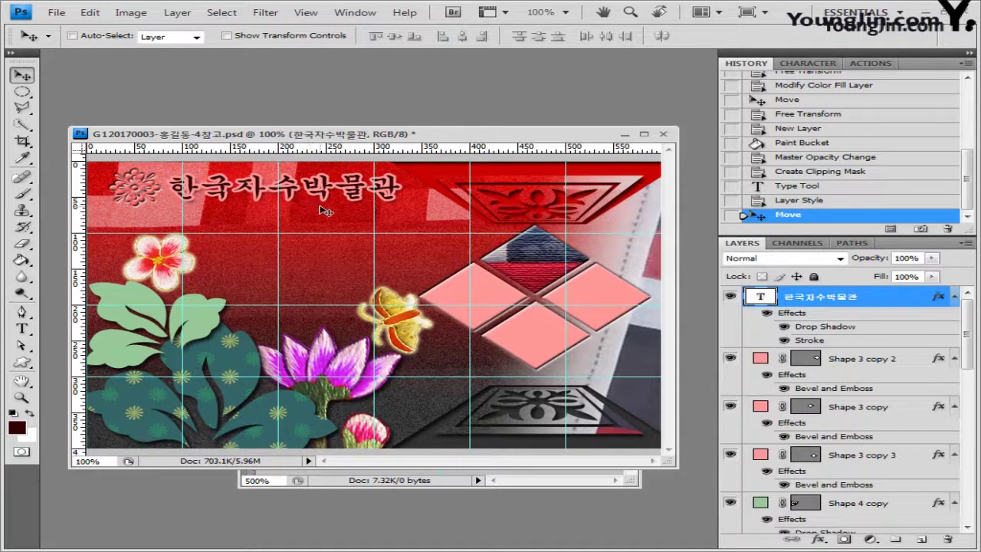
Paste the two-line subtitle, centre-align it, and move it under the title
click(22, 328)
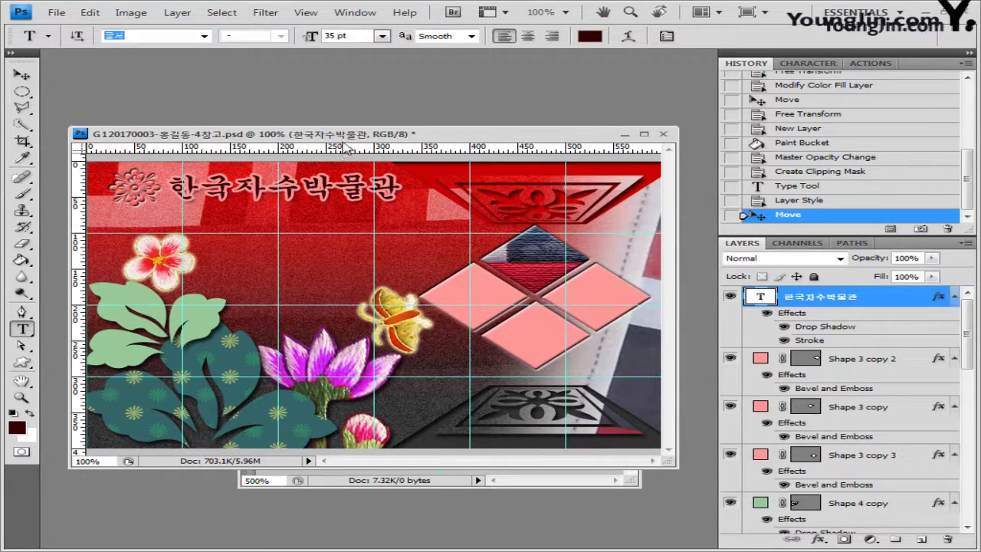
click(295, 222)
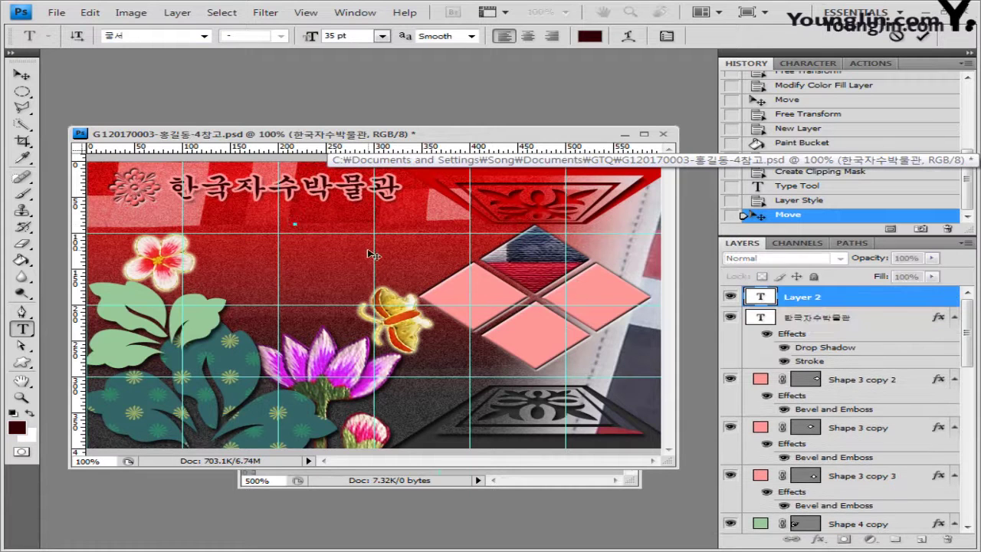
text(전통과 현대가 살아 숨 쉬는 공간)
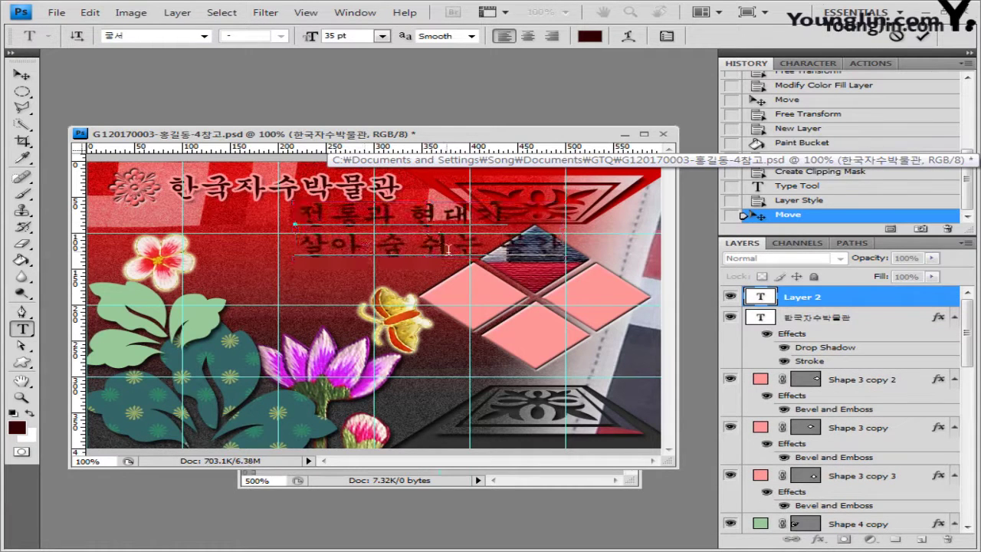
key(ctrl+a)
click(528, 36)
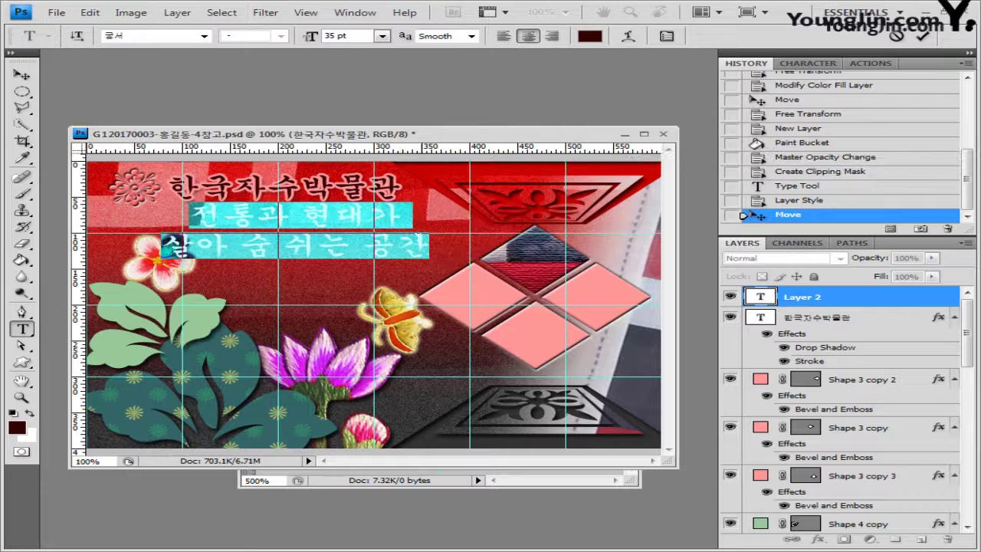
drag(360, 275, 456, 278)
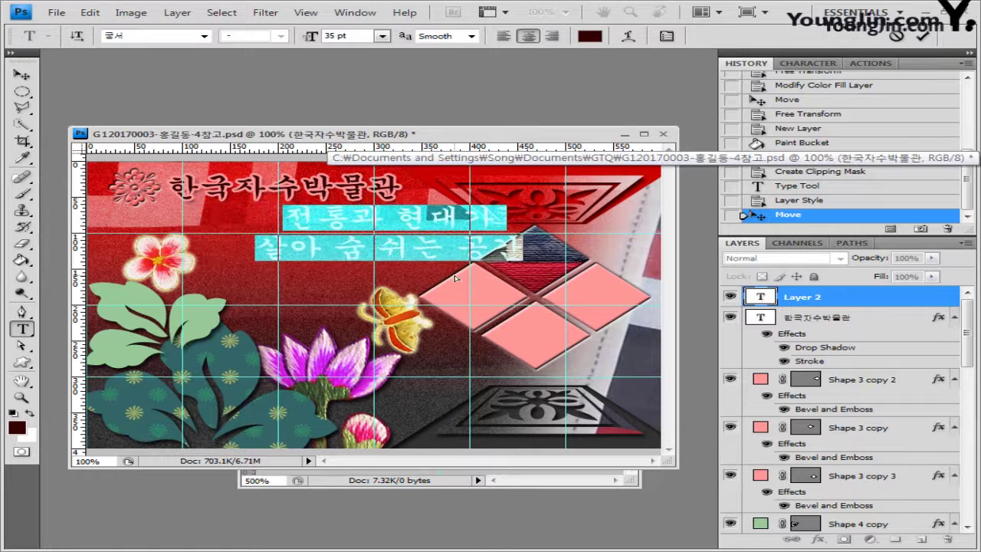
Format the subtitle as 17 pt 돋움 in orange #ff9933
click(169, 35)
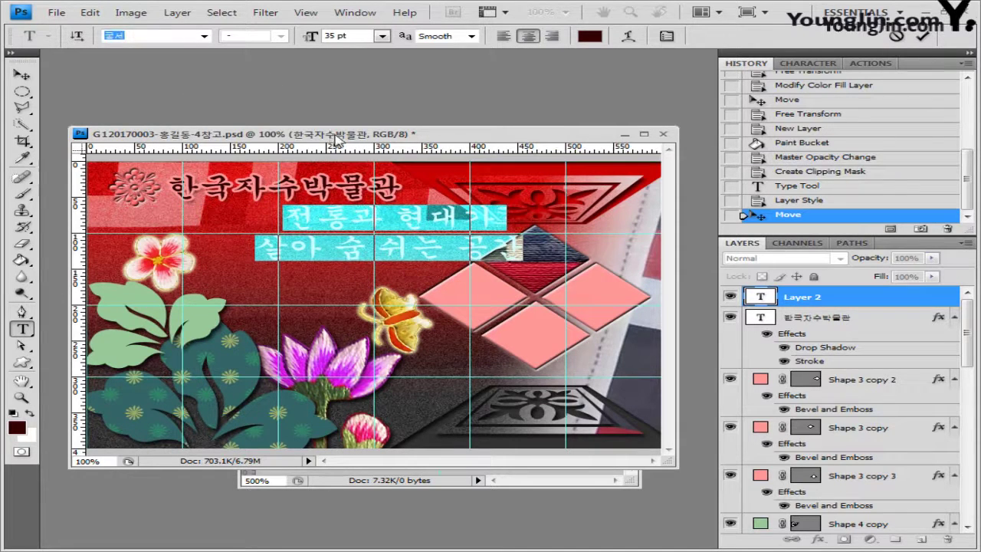
text(Ehe)
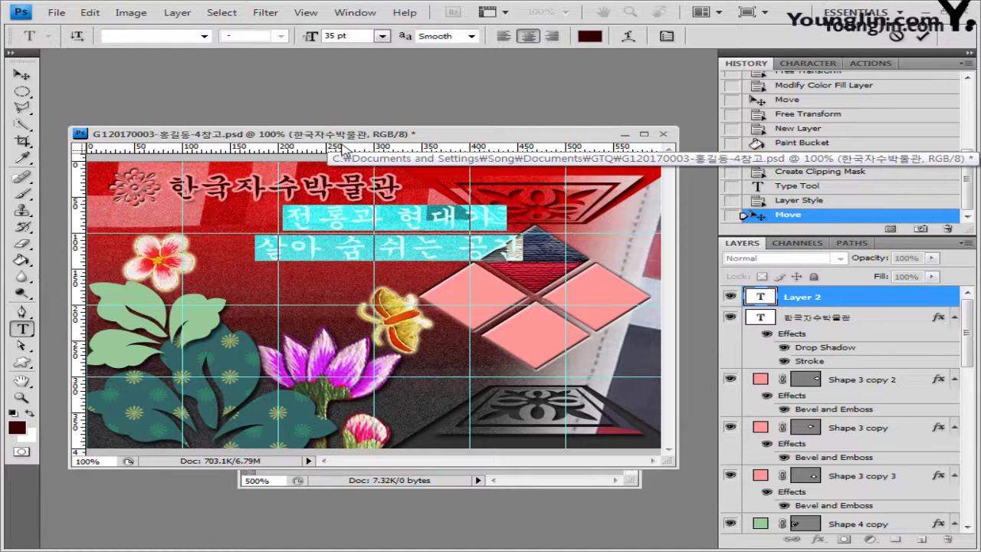
click(204, 35)
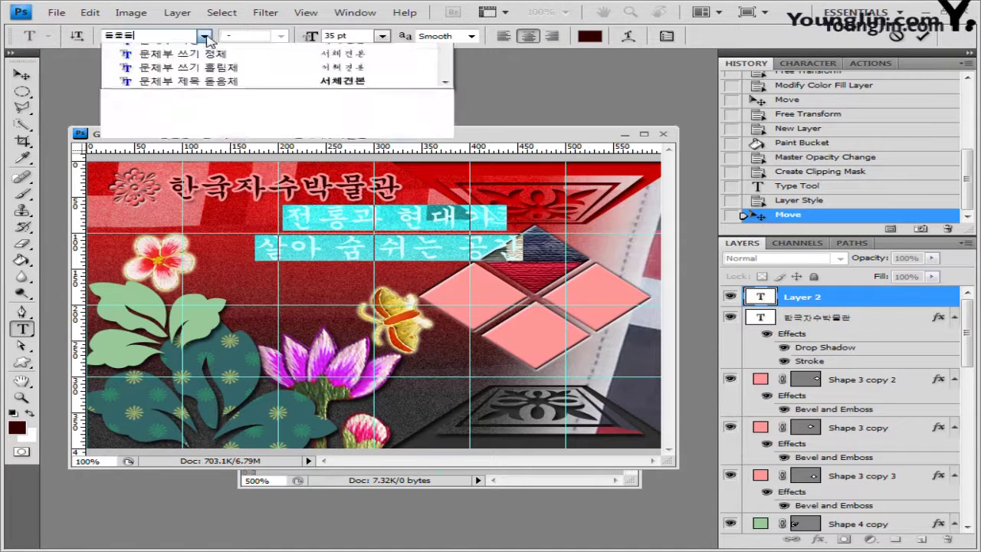
click(191, 52)
key(Tab)
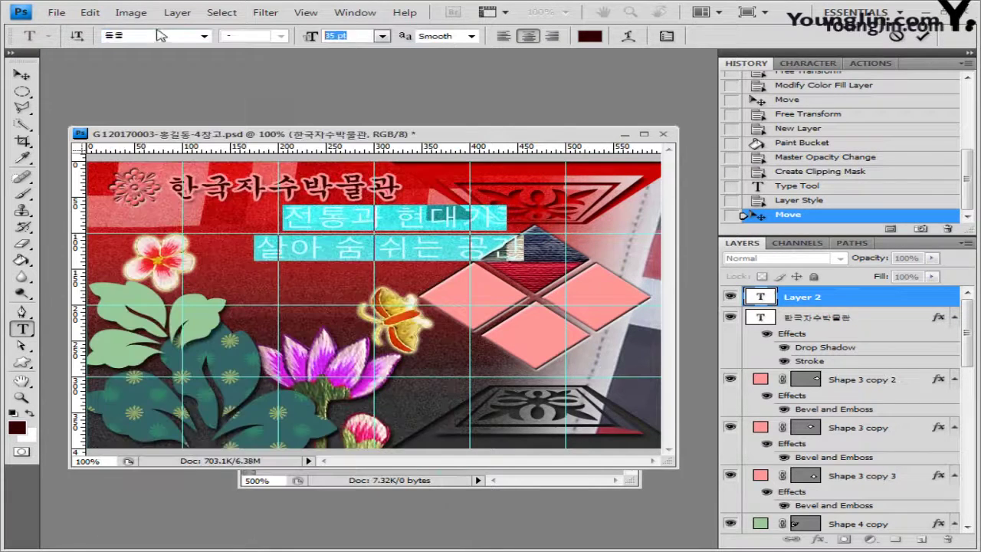
text(17)
key(Return)
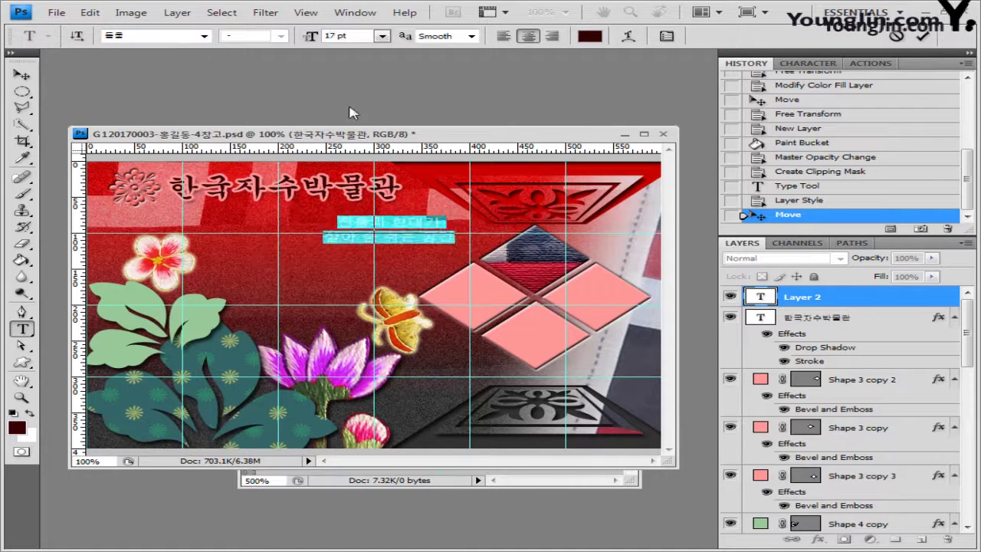
click(591, 36)
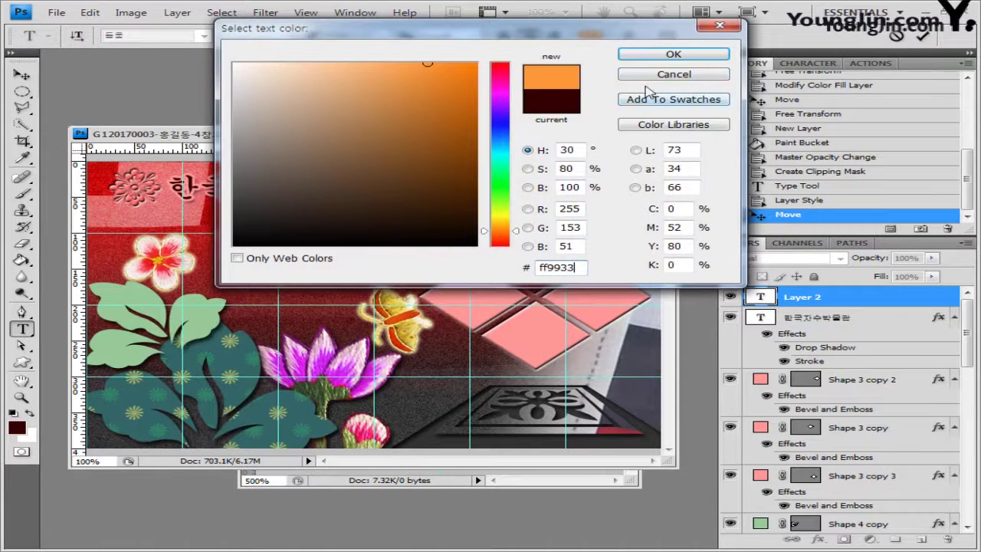
click(679, 55)
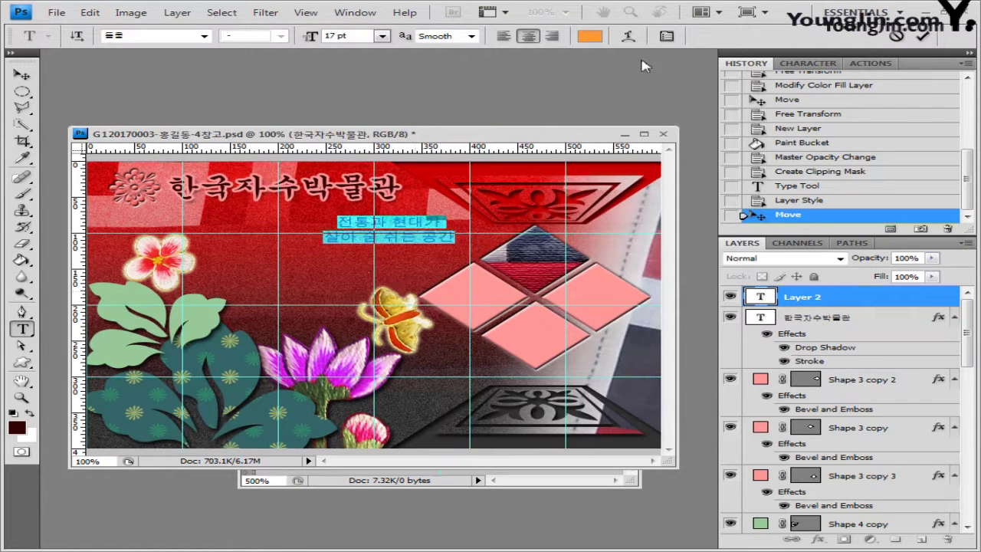
Warp the orange subtitle with Shell Lower style at bend 30 and commit it
click(629, 37)
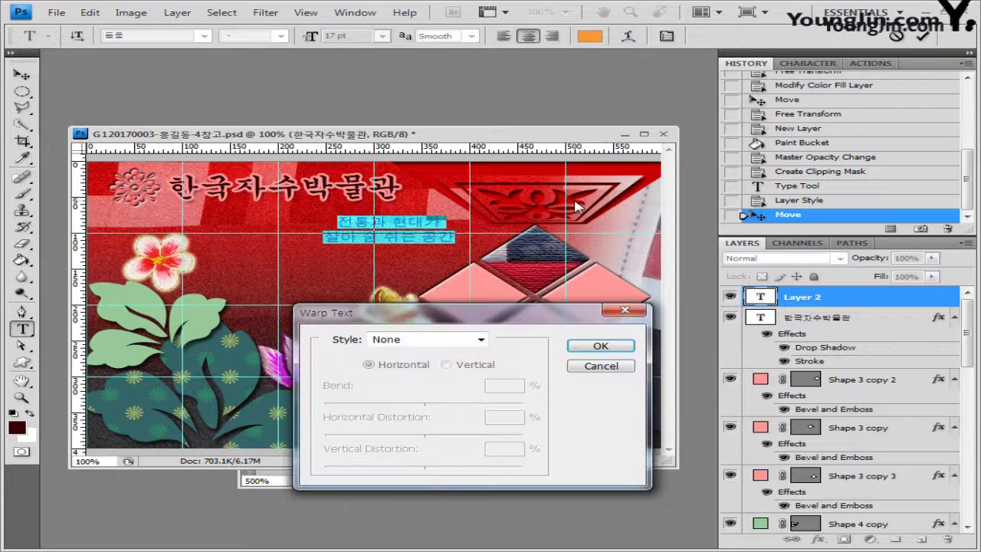
click(481, 339)
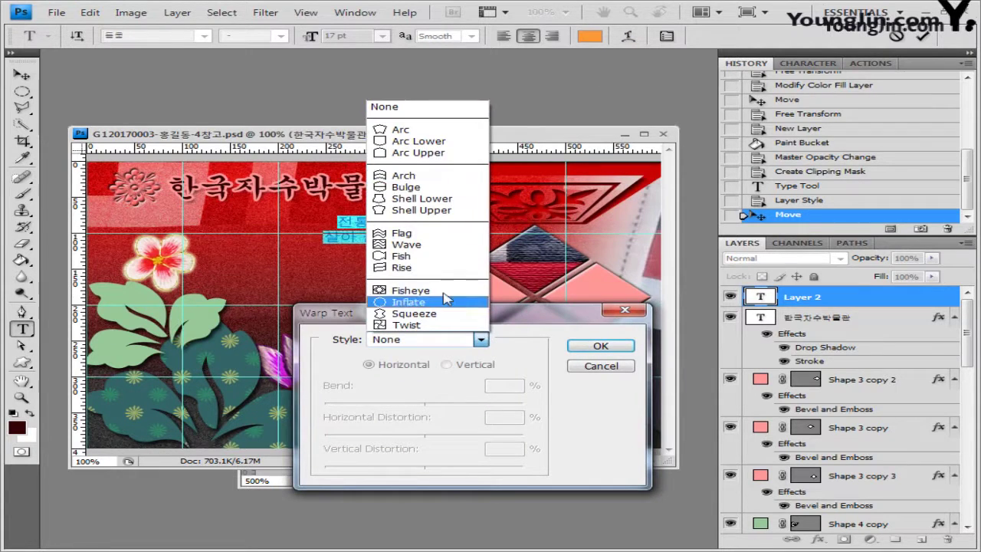
click(452, 204)
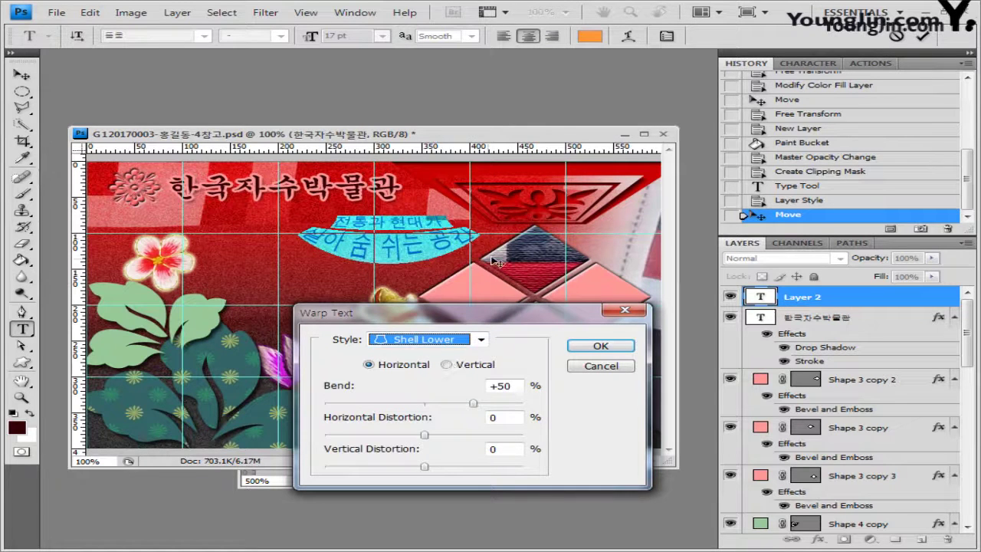
double_click(506, 387)
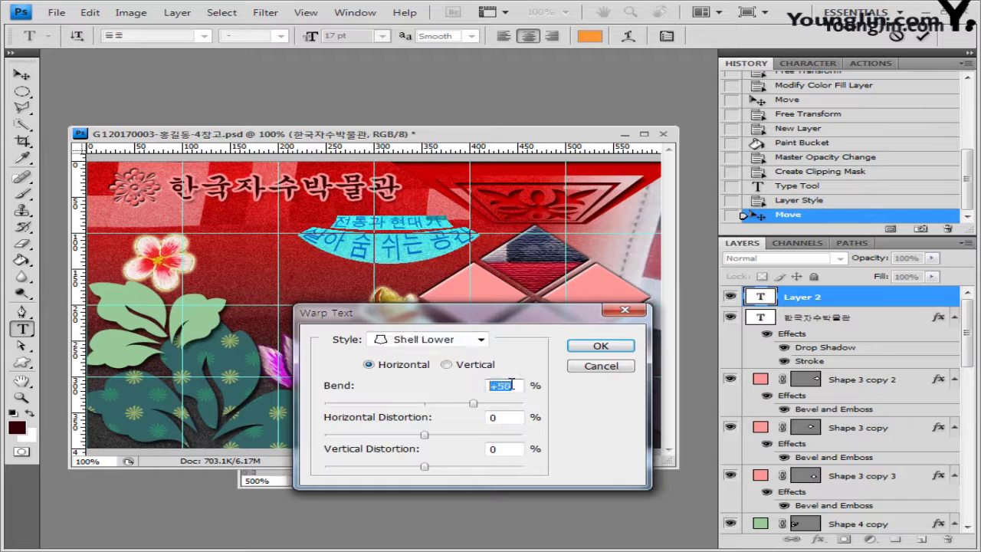
text(30)
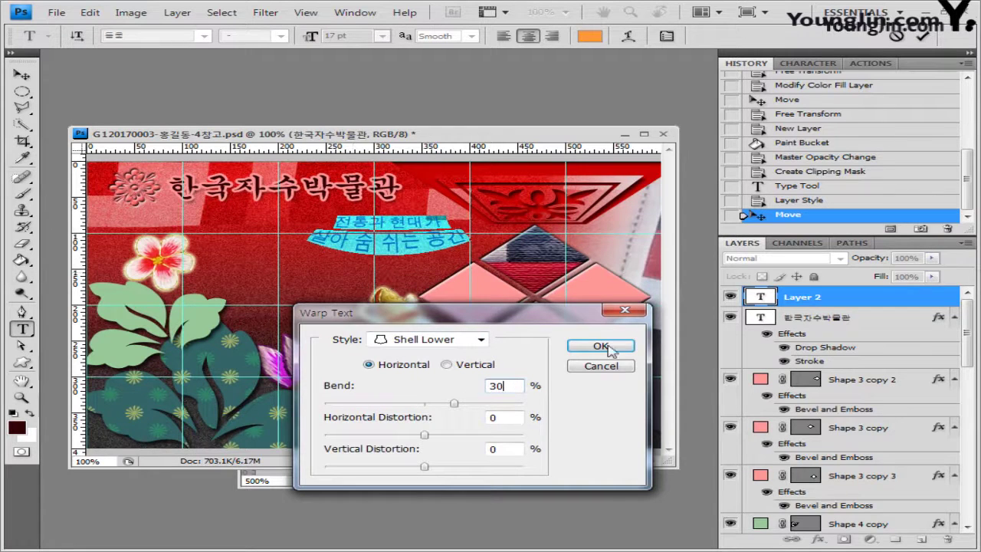
click(601, 346)
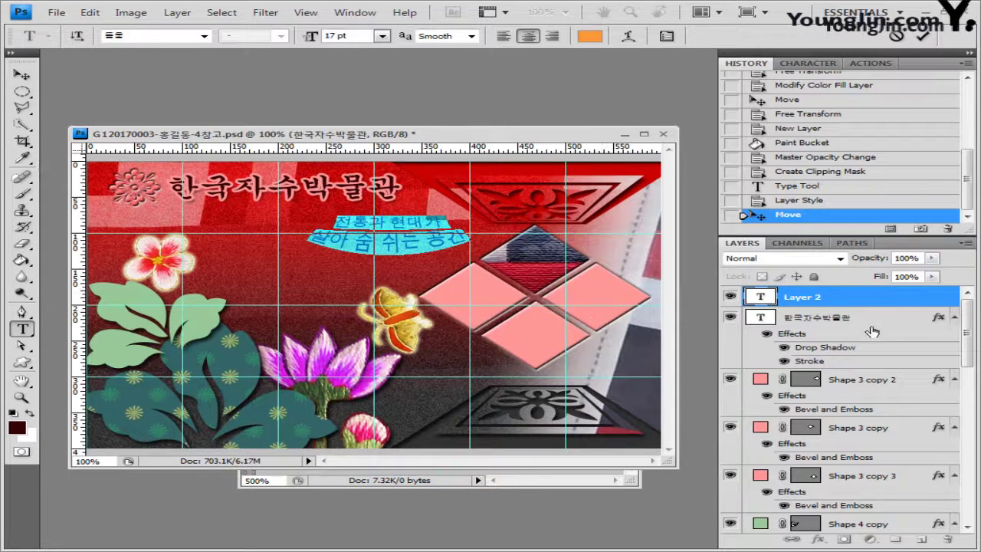
click(871, 300)
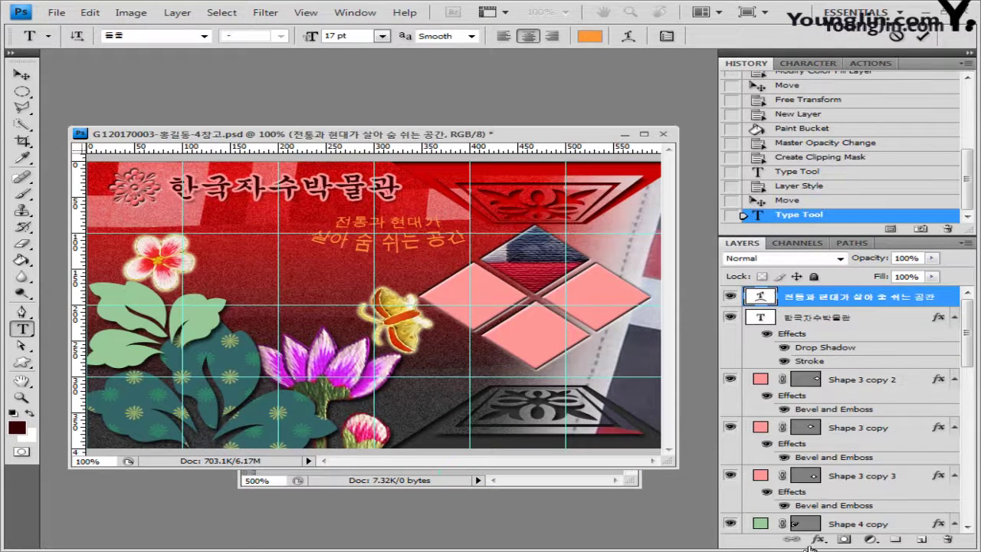
Give the subtitle a drop shadow and a 2 px black stroke
click(819, 540)
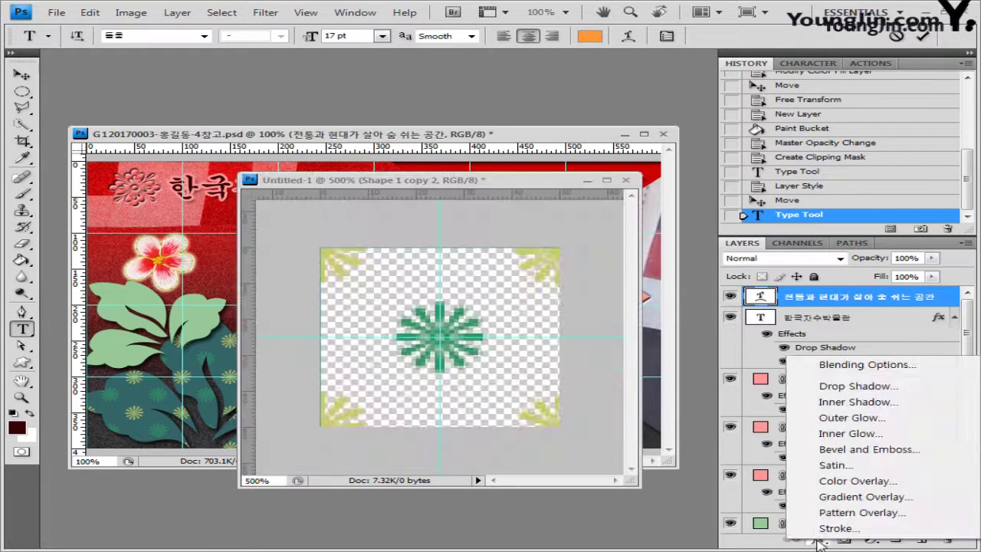
click(889, 387)
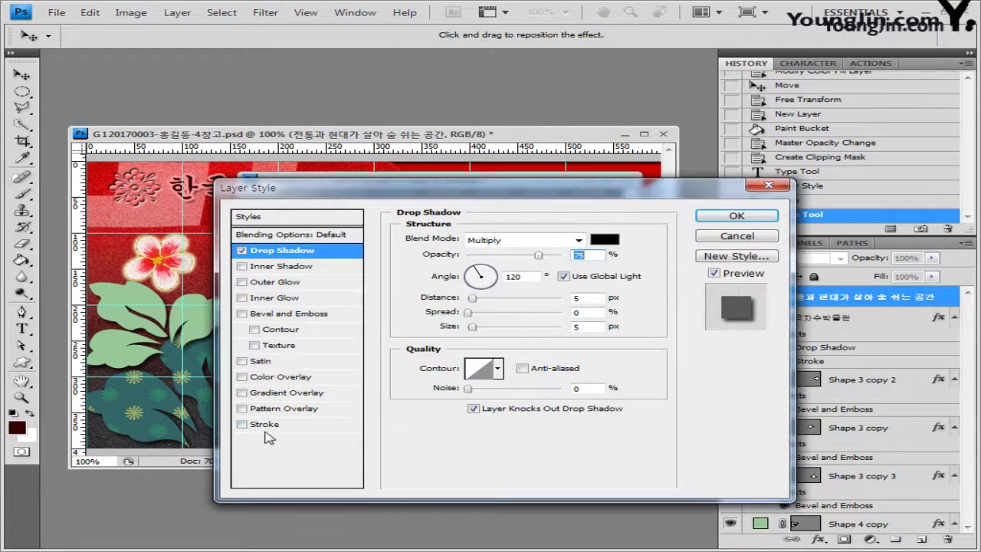
click(273, 427)
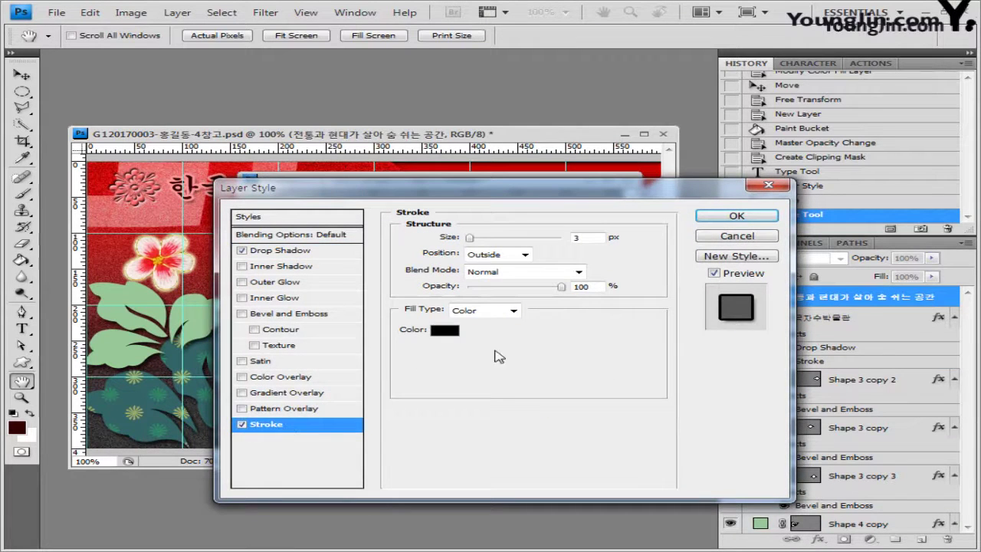
double_click(580, 237)
text(2)
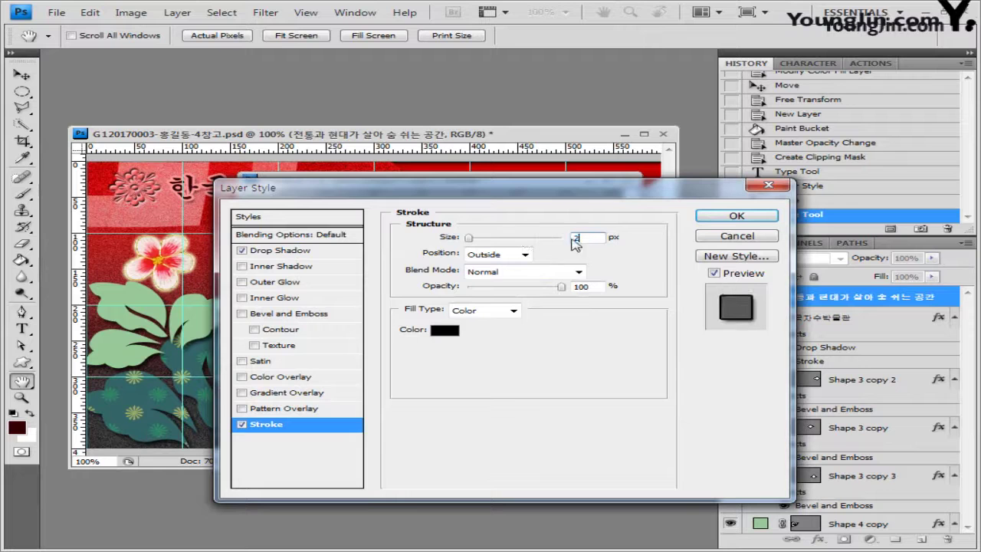
click(446, 332)
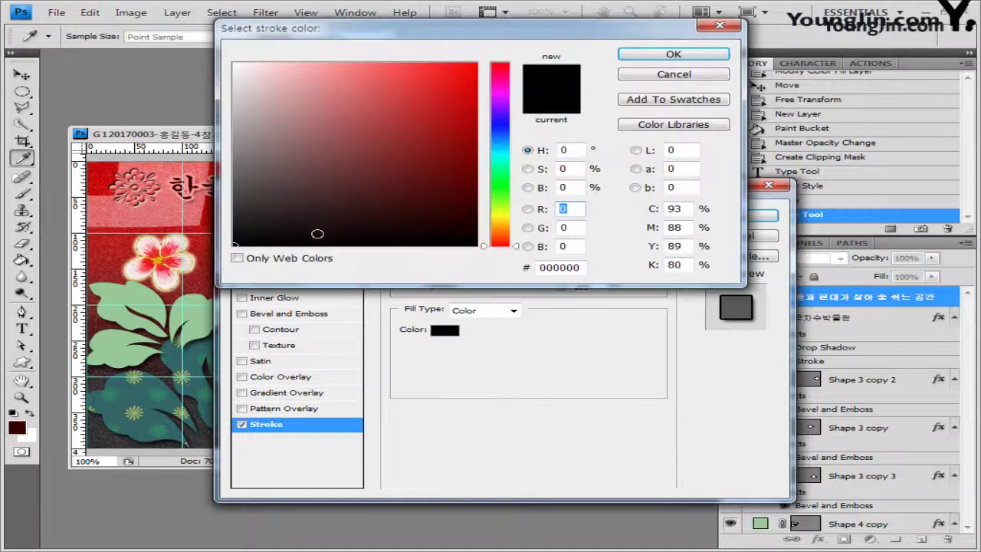
click(701, 54)
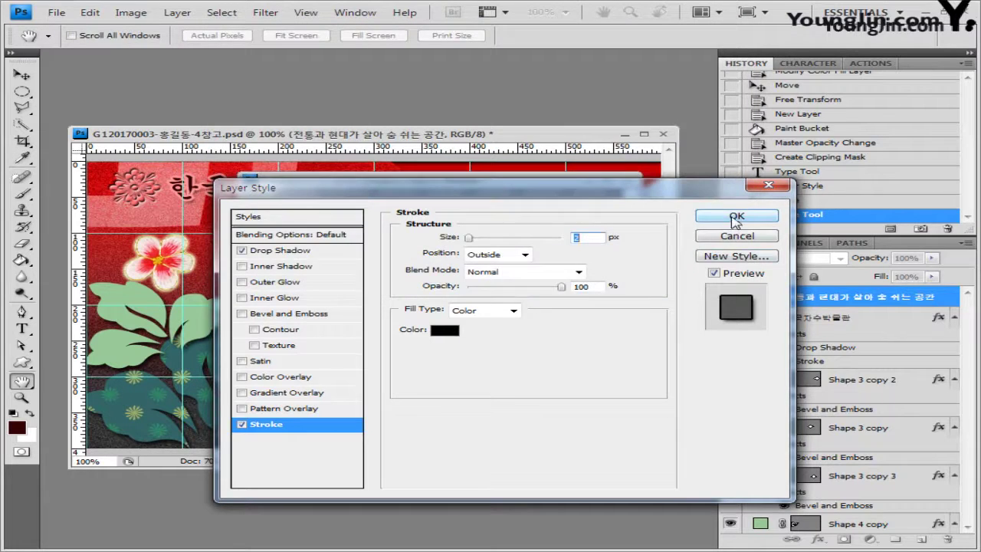
click(736, 216)
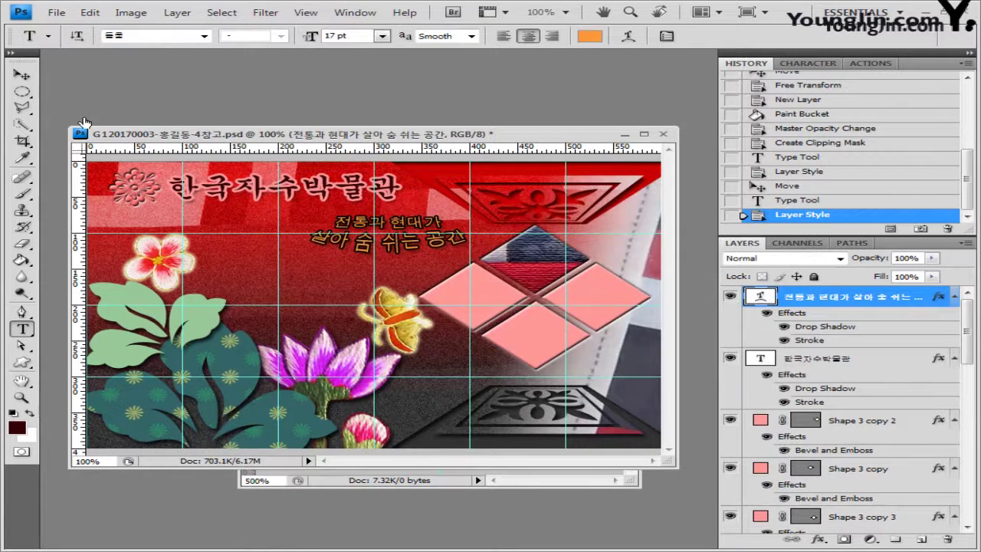
Bring the poster forward and move the two-line slogan slightly left
key(ctrl+Tab)
key(v)
click(456, 144)
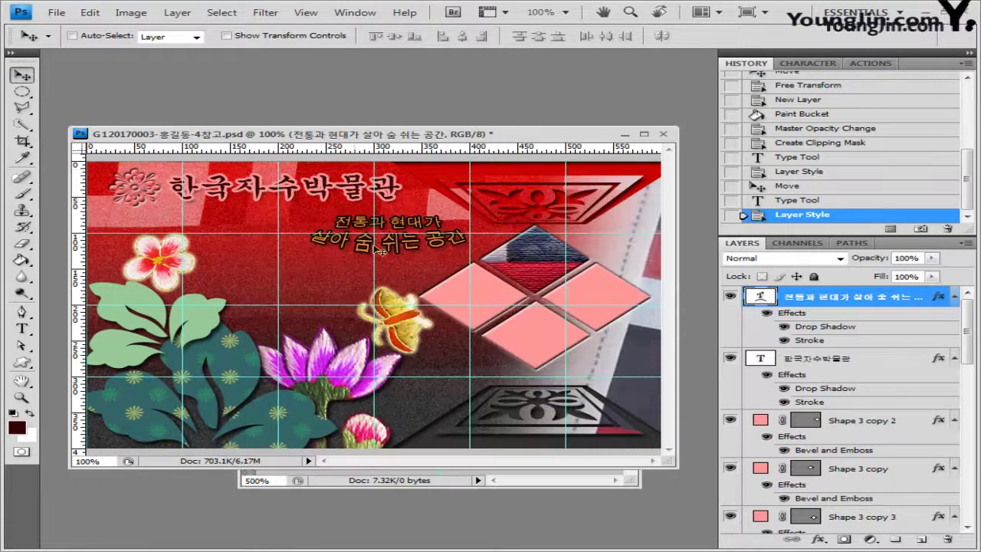
drag(376, 234, 336, 230)
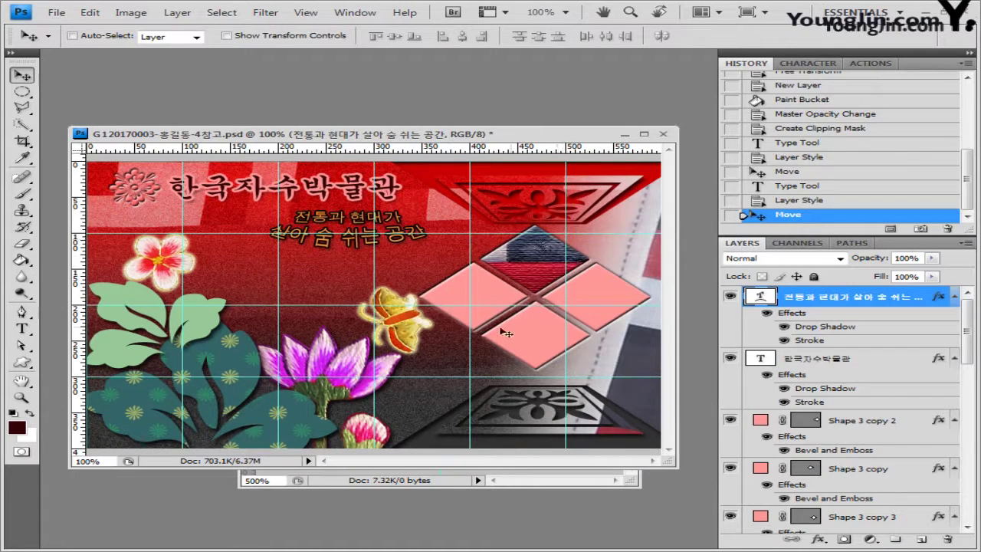
click(21, 328)
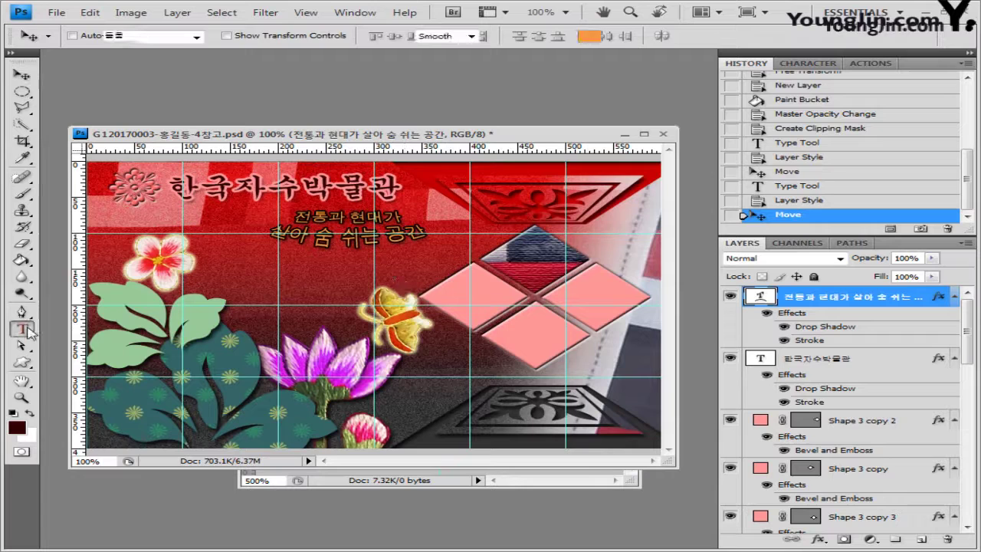
Type the label 전통자수 on the left diamond in 15 pt red #ff3333
click(447, 299)
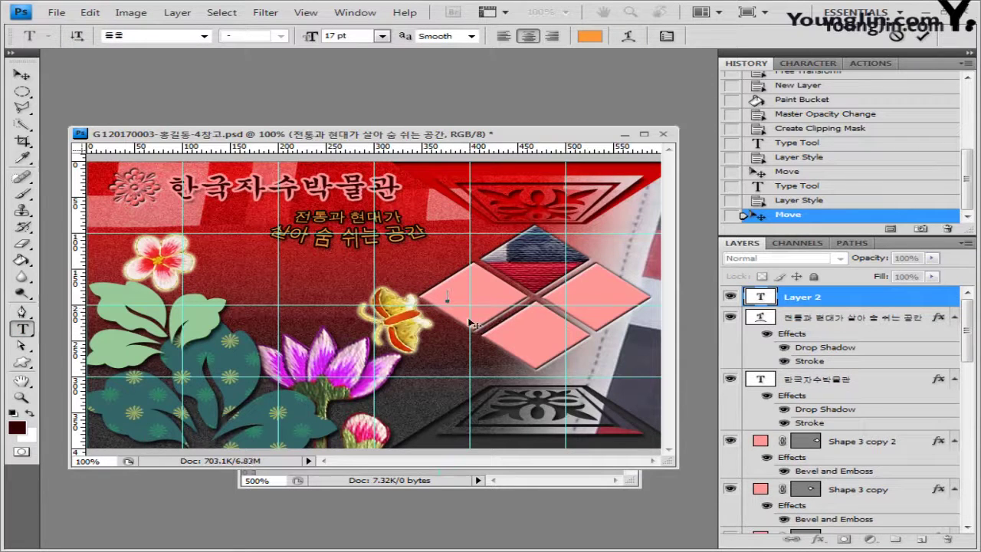
text(전통문양)
key(ctrl)
key(ctrl+a)
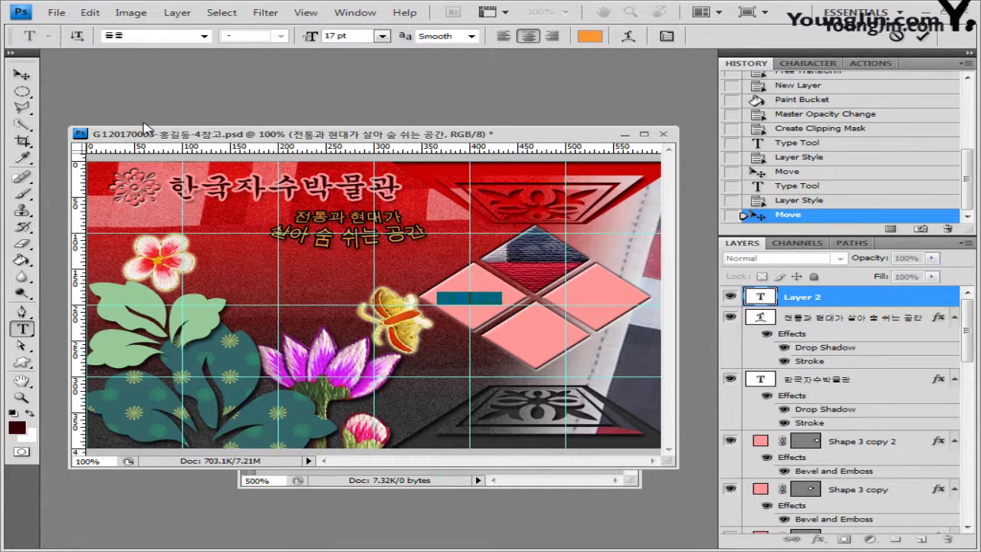
click(349, 36)
text(15)
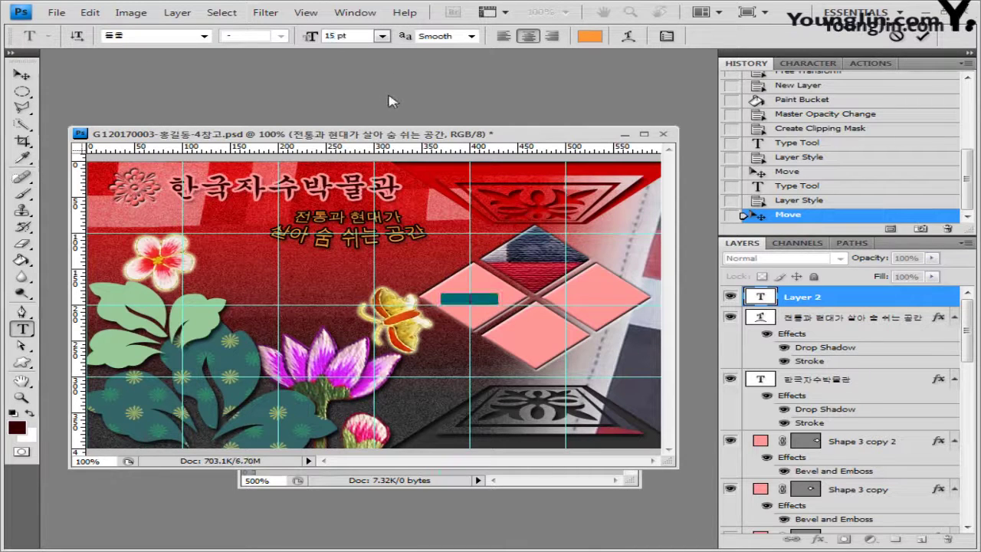
click(590, 36)
key(Tab)
text(51)
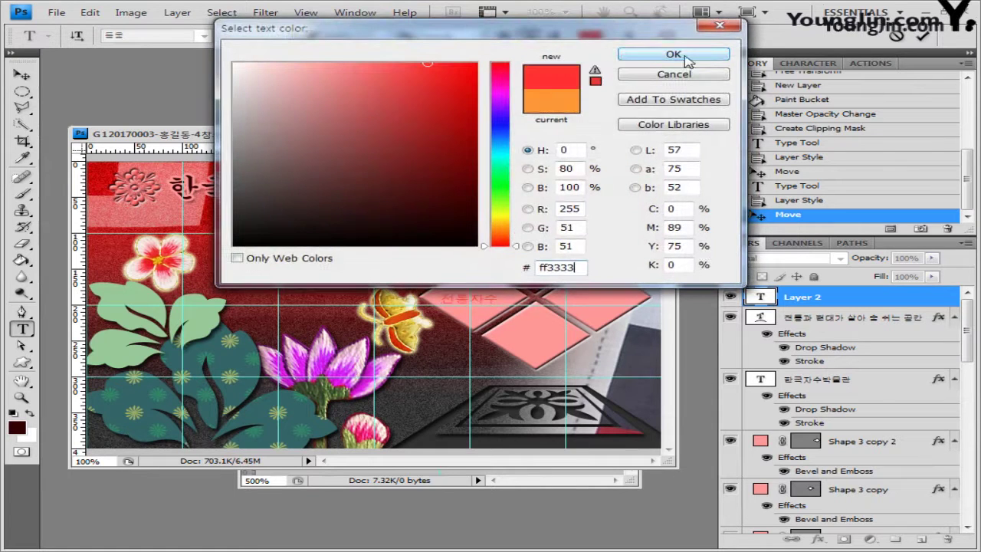
click(682, 57)
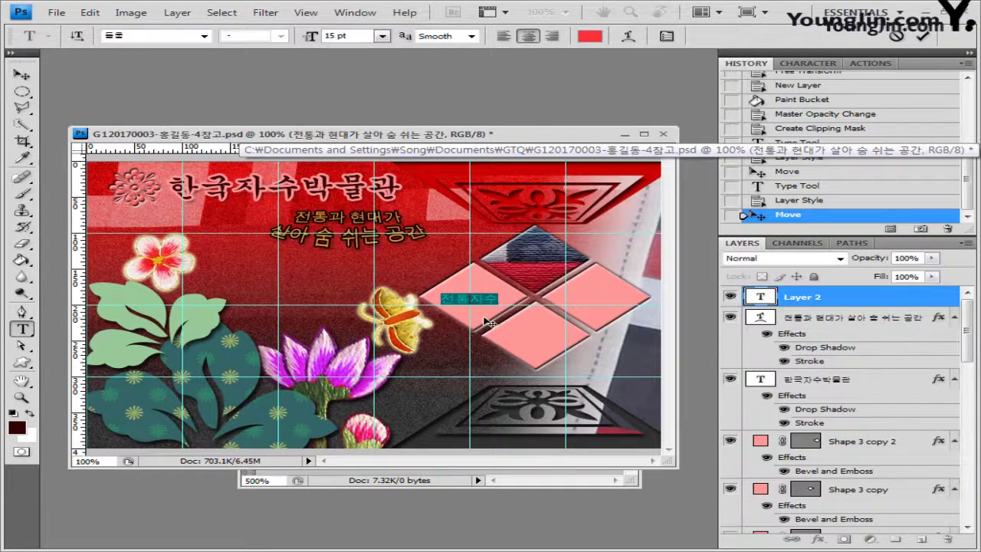
Nudge the label right, give it a white #ffffff stroke, and duplicate its layer
click(21, 74)
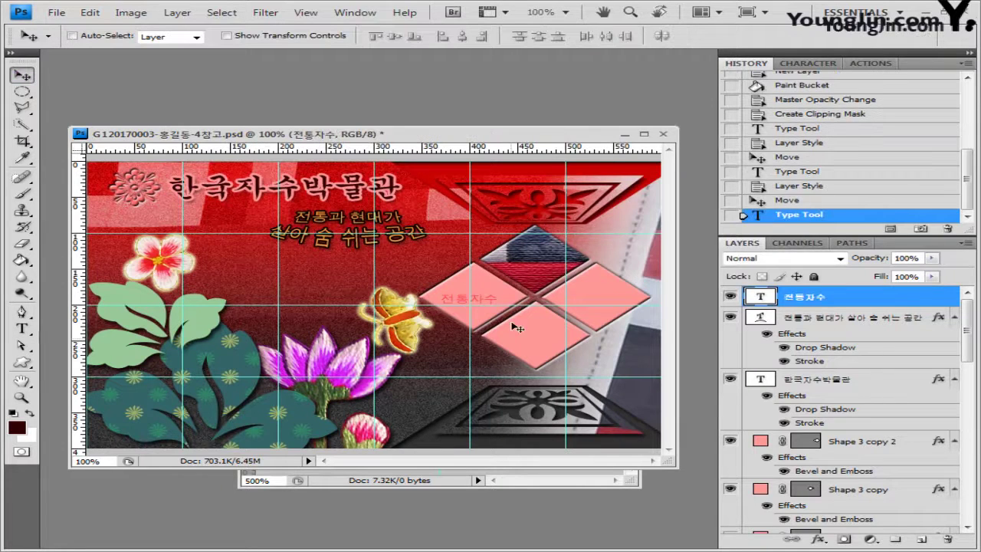
key(Up)
key(Right)
key(Right)
key(Right)
key(Right)
key(Right)
key(Right)
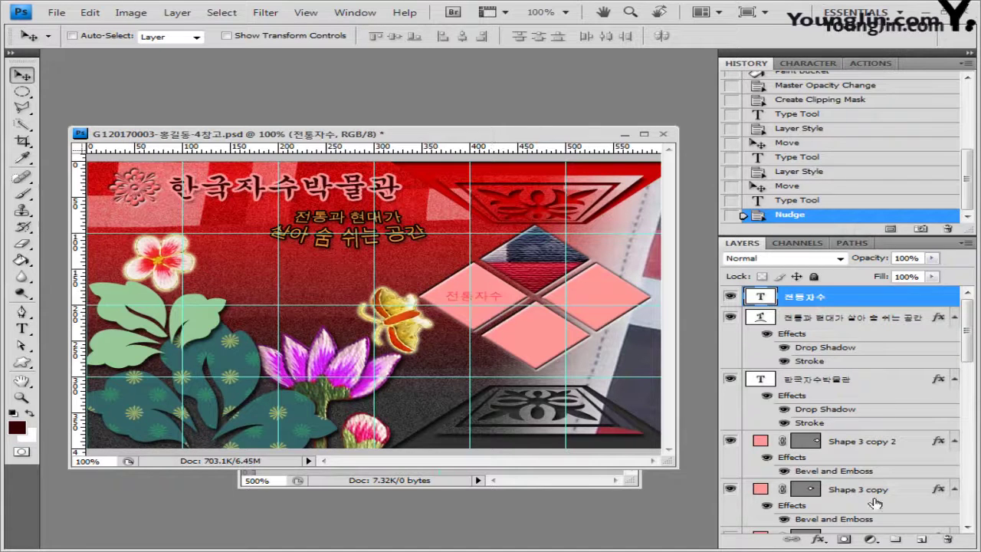
click(818, 539)
click(838, 529)
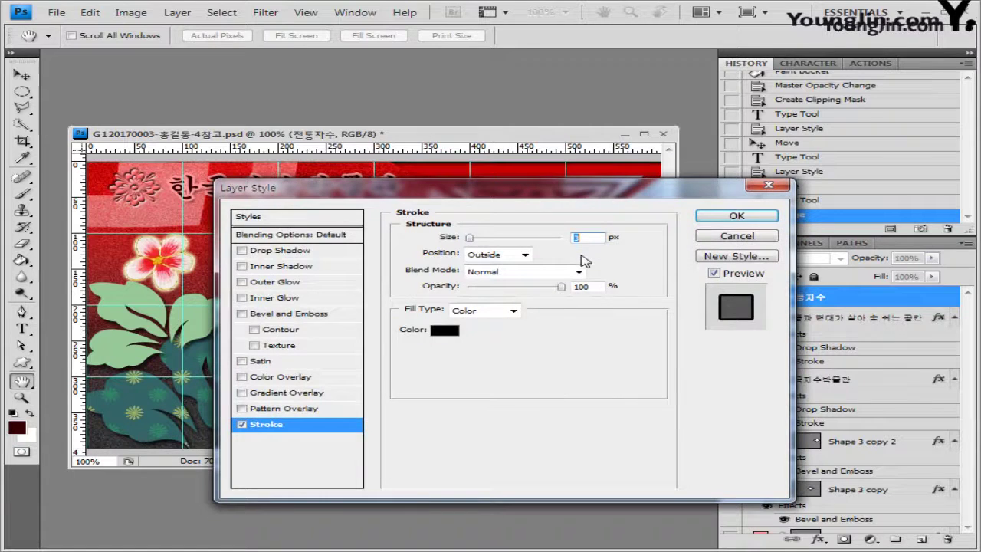
click(446, 330)
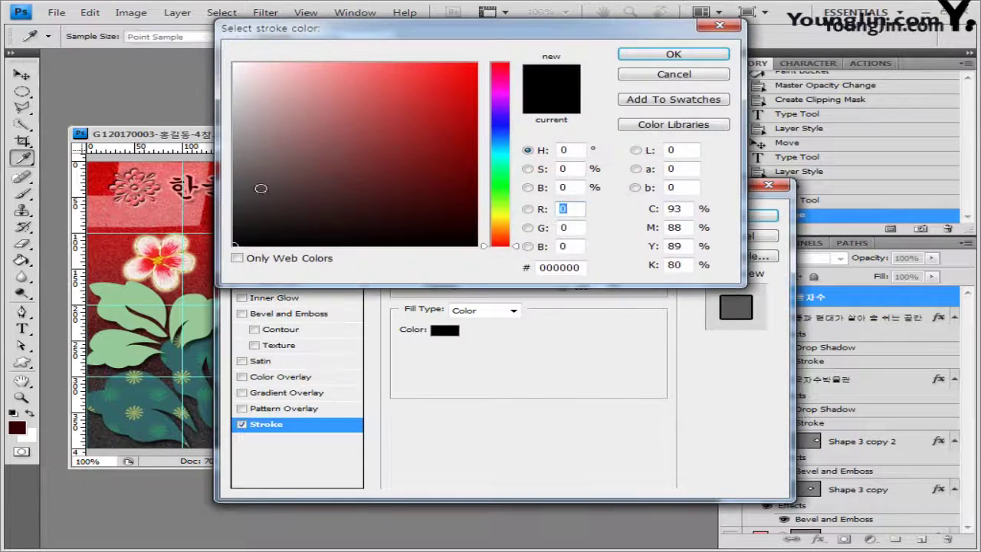
double_click(572, 267)
text(ffffff)
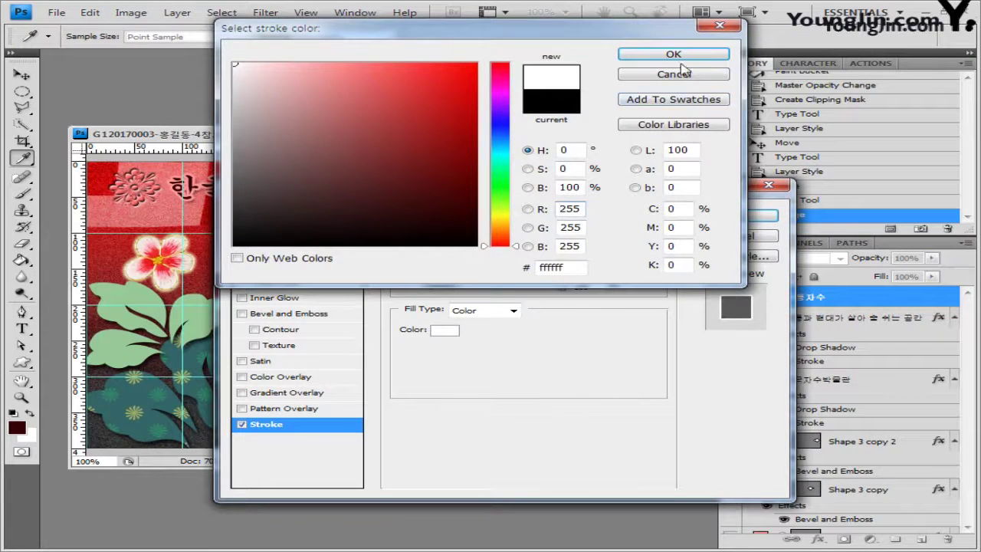
click(679, 59)
click(737, 218)
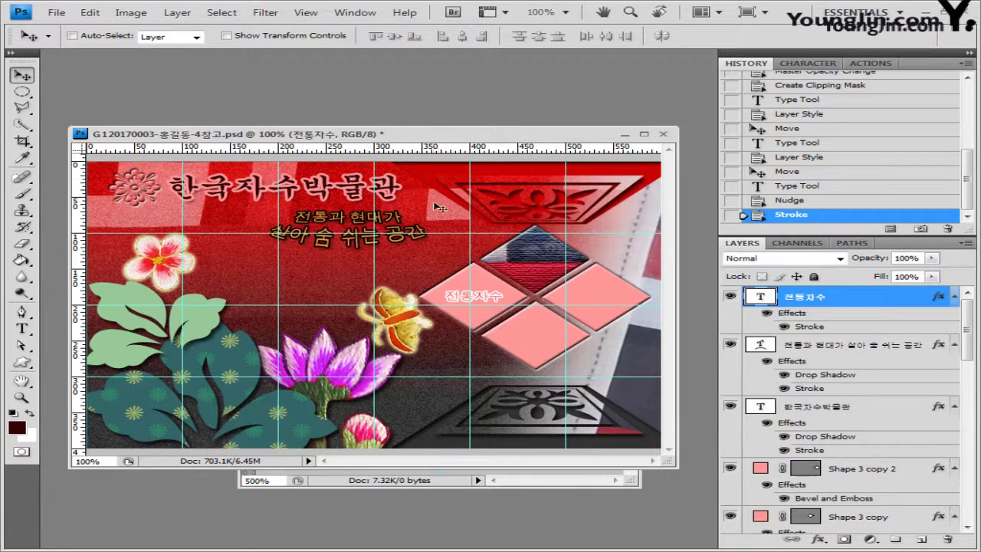
key(ctrl+j)
Move the label copy onto the right diamond, duplicate it again, and select the 박물관안내 layer
drag(481, 302, 554, 265)
key(ctrl+j)
key(ctrl+j)
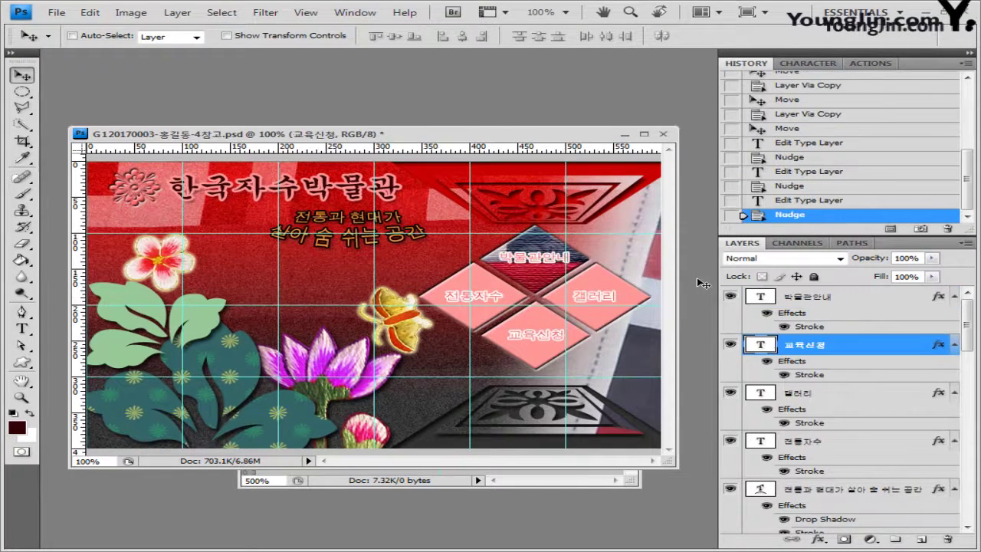
click(882, 298)
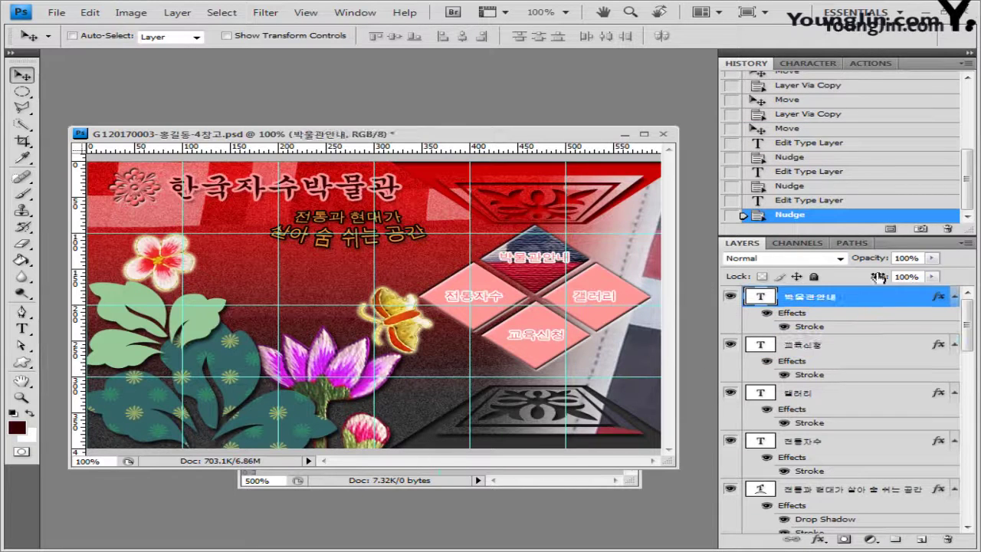
click(21, 328)
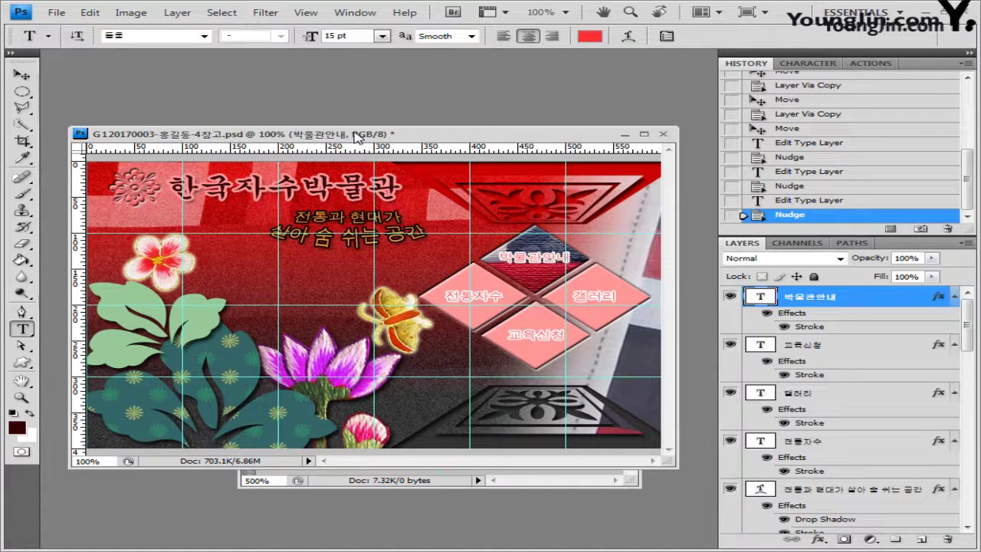
Paste a line of Korean text at the poster bottom, shift it right, colour it #330000
click(434, 438)
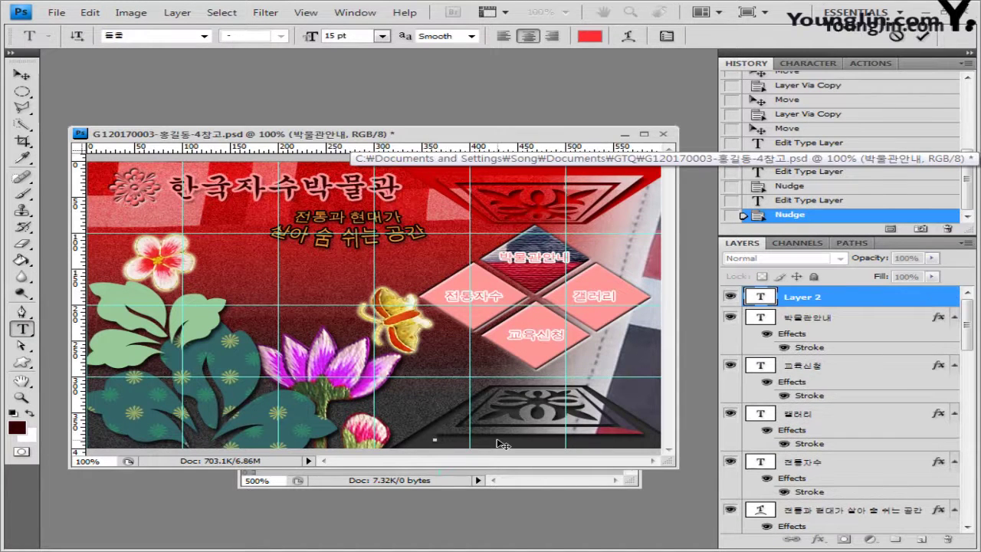
key(ctrl+v)
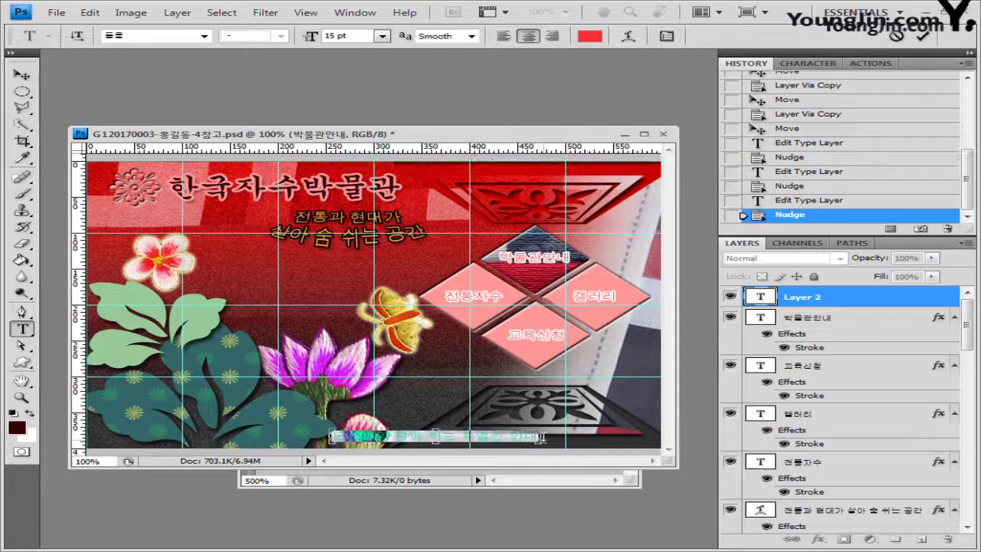
drag(456, 420, 564, 419)
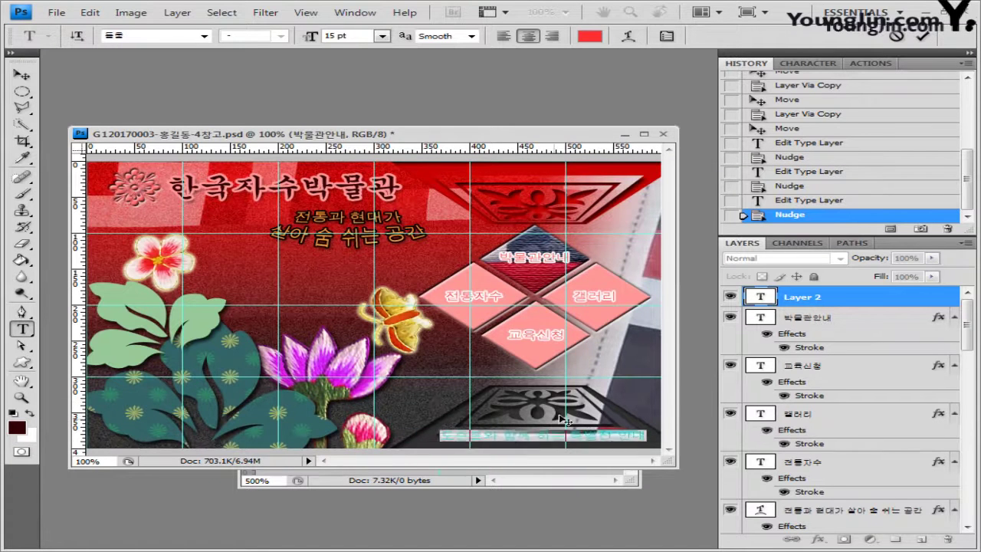
click(359, 33)
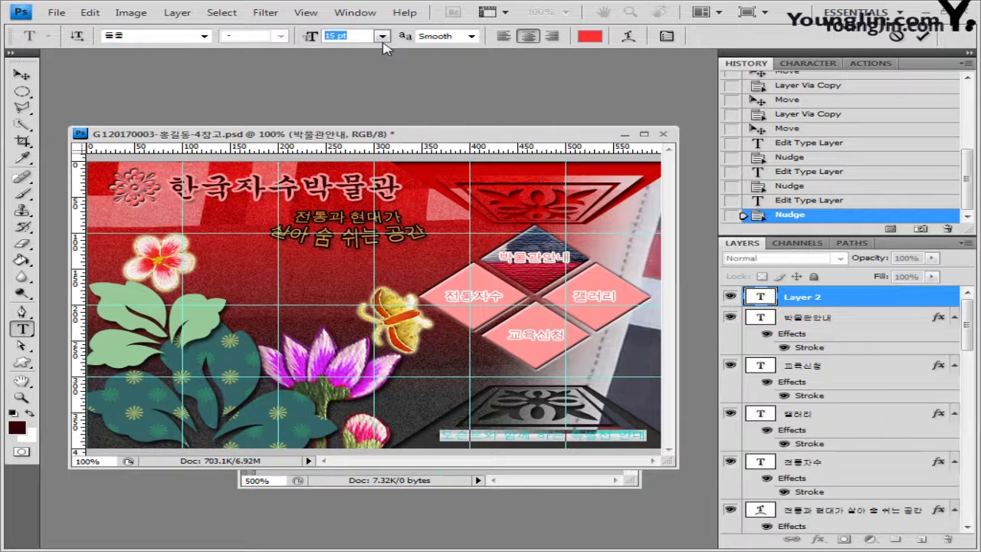
click(590, 38)
key(Tab)
key(Tab)
key(Tab)
text(330000)
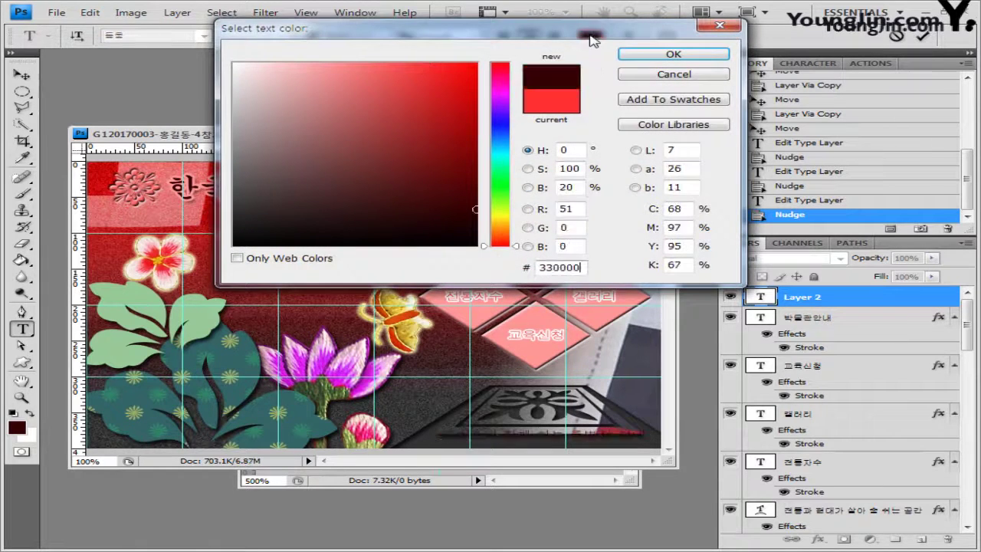
click(680, 60)
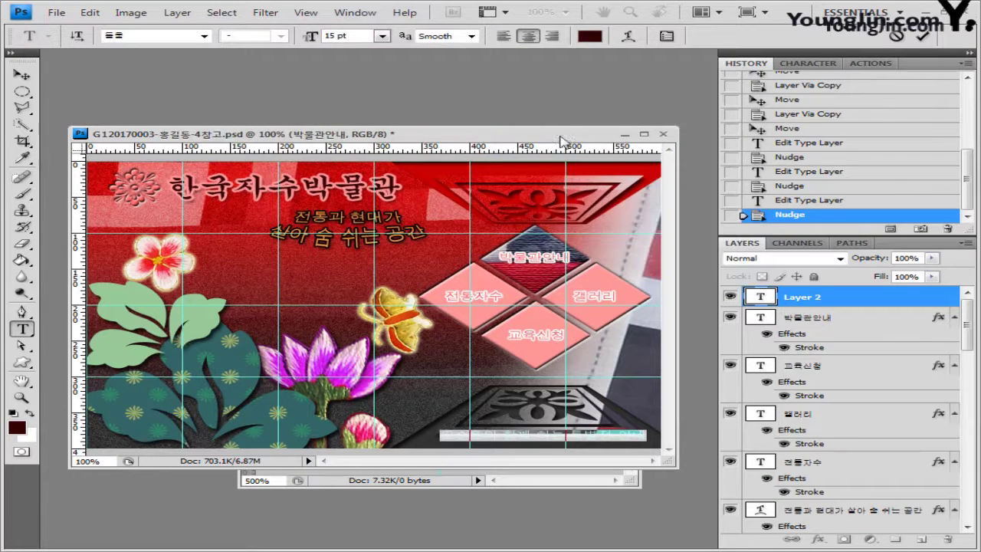
Add a 2 px gradient-fill stroke to the bottom text line
click(825, 302)
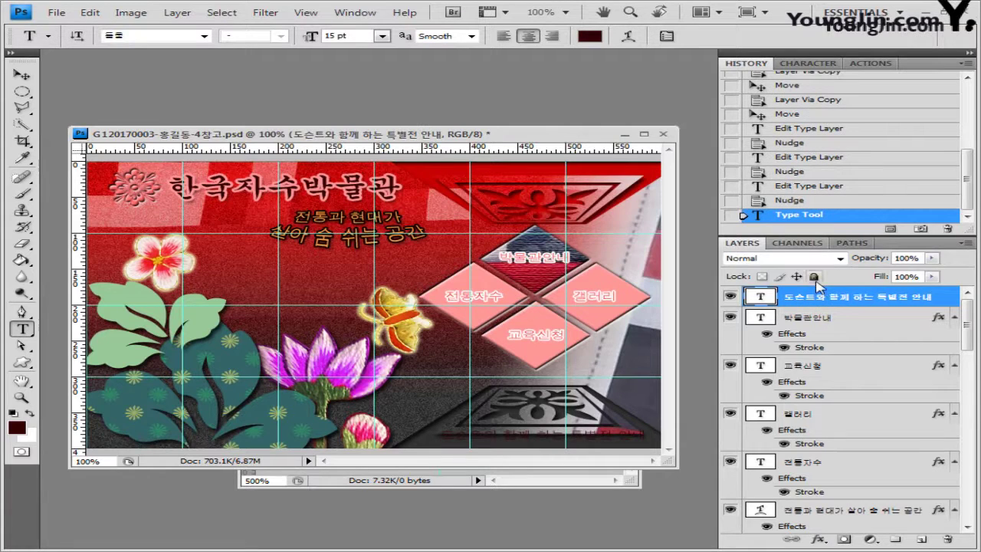
click(819, 540)
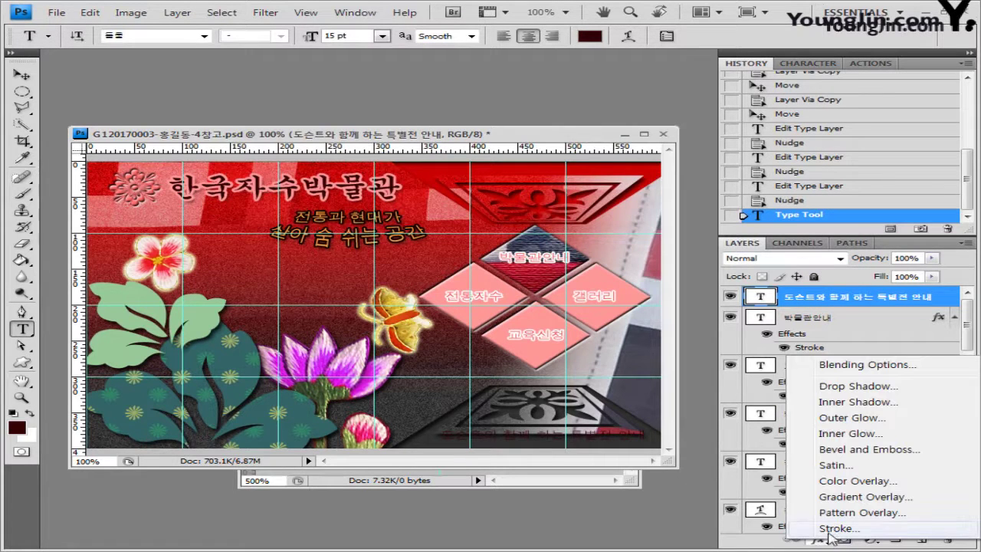
click(838, 529)
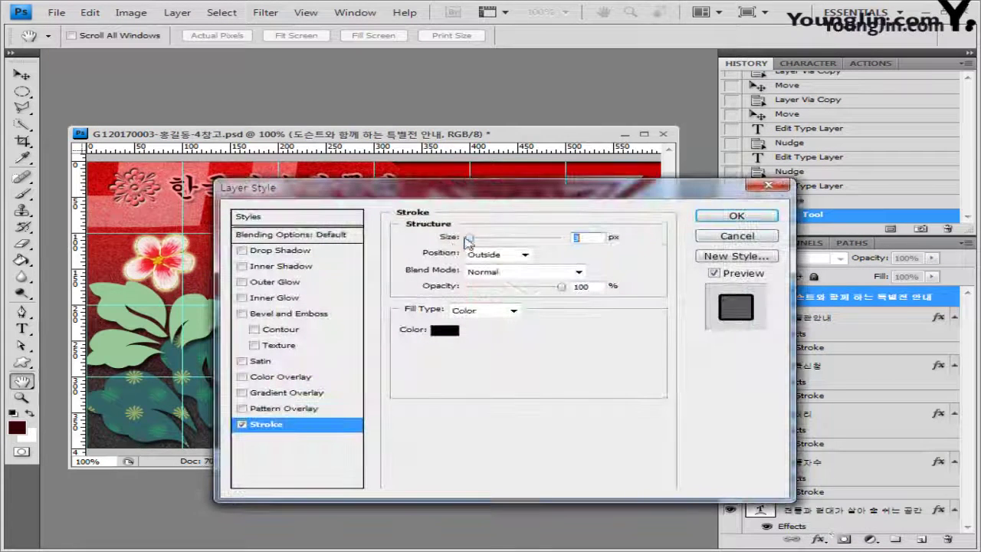
drag(475, 201, 499, 201)
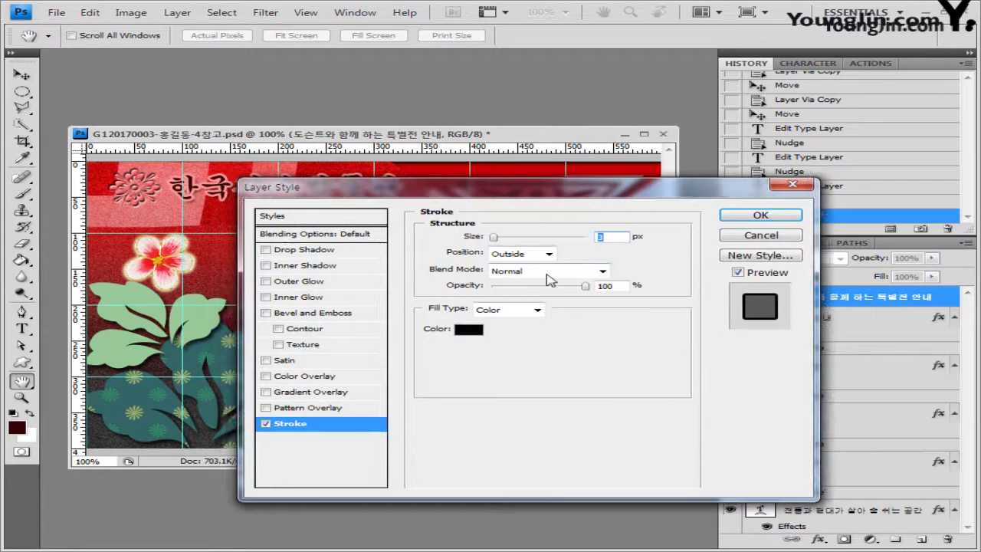
double_click(604, 235)
text(2)
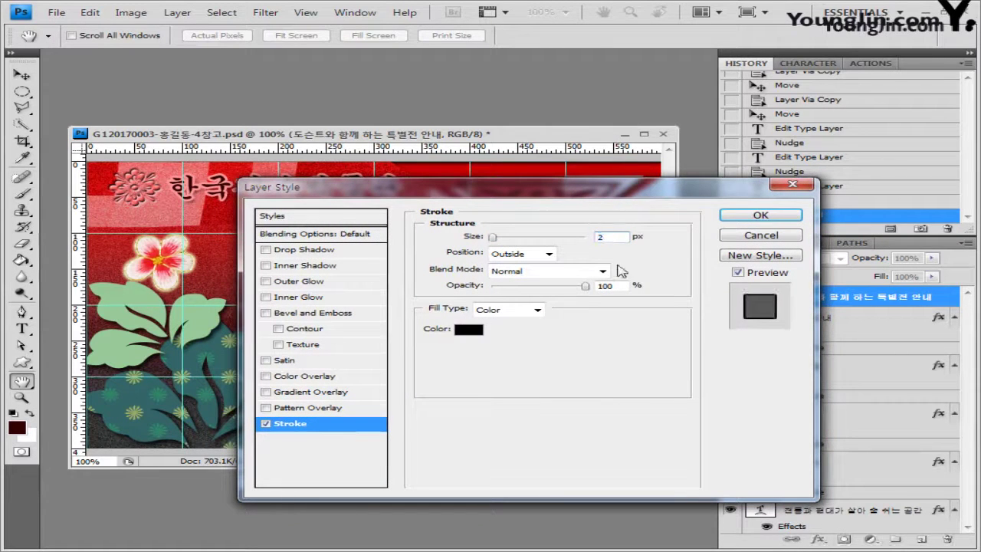
click(538, 310)
click(521, 334)
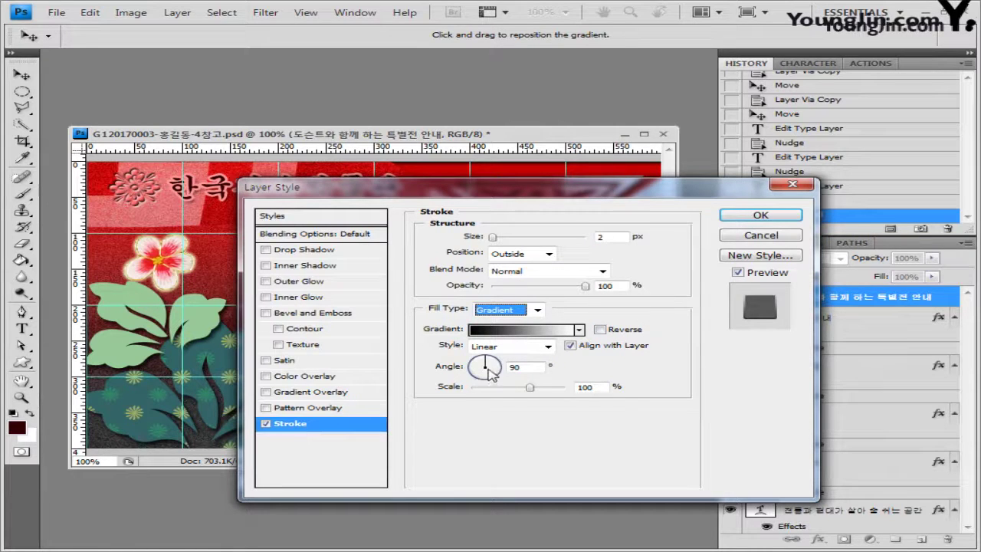
Set the stroke gradient to run from grey #999999 to pinkish #cc9999
click(526, 337)
drag(524, 165, 626, 164)
double_click(384, 405)
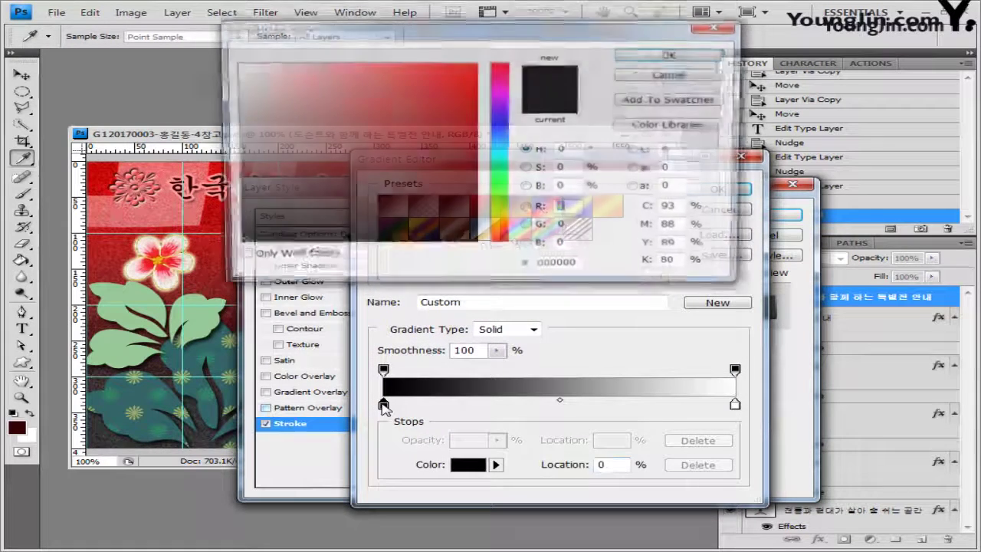
click(293, 132)
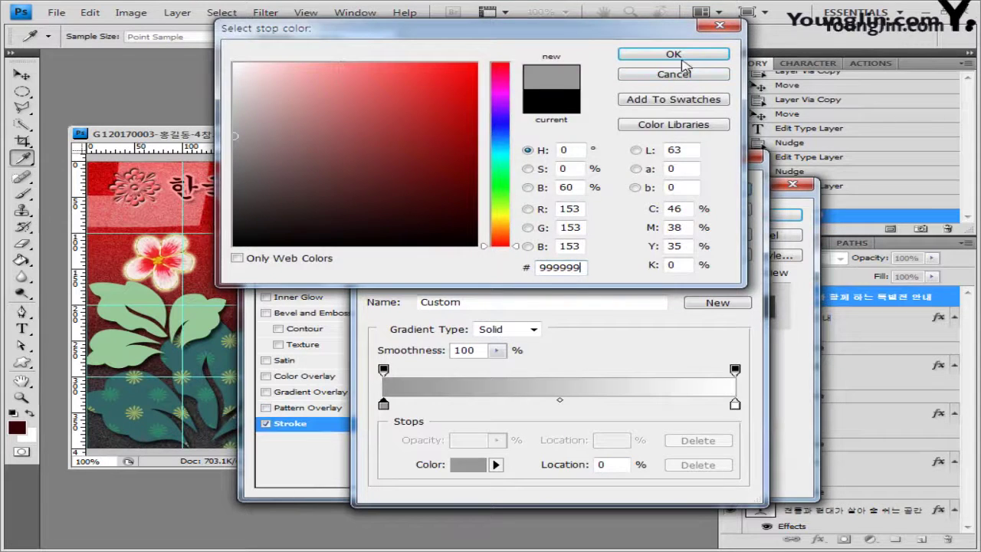
click(674, 53)
double_click(735, 404)
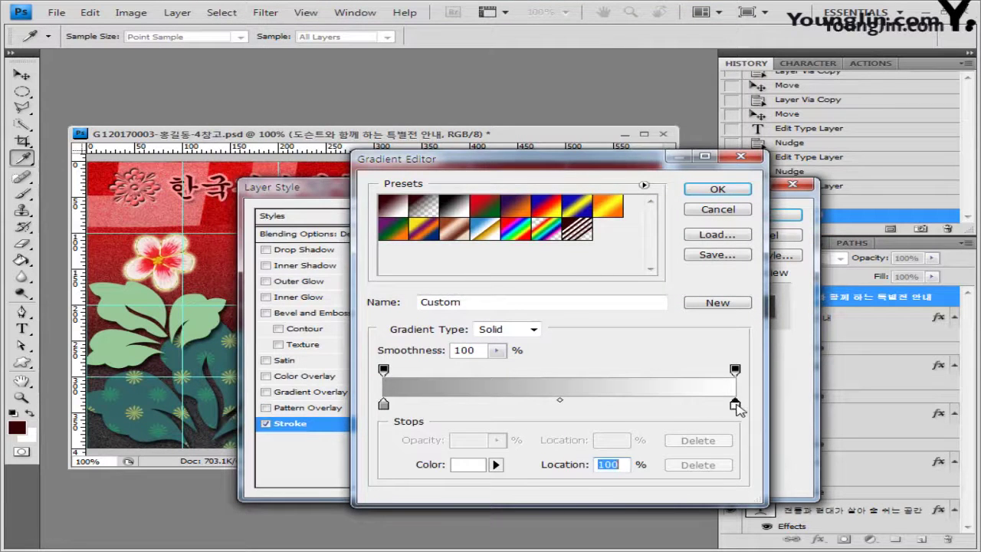
double_click(559, 267)
text(cc9999)
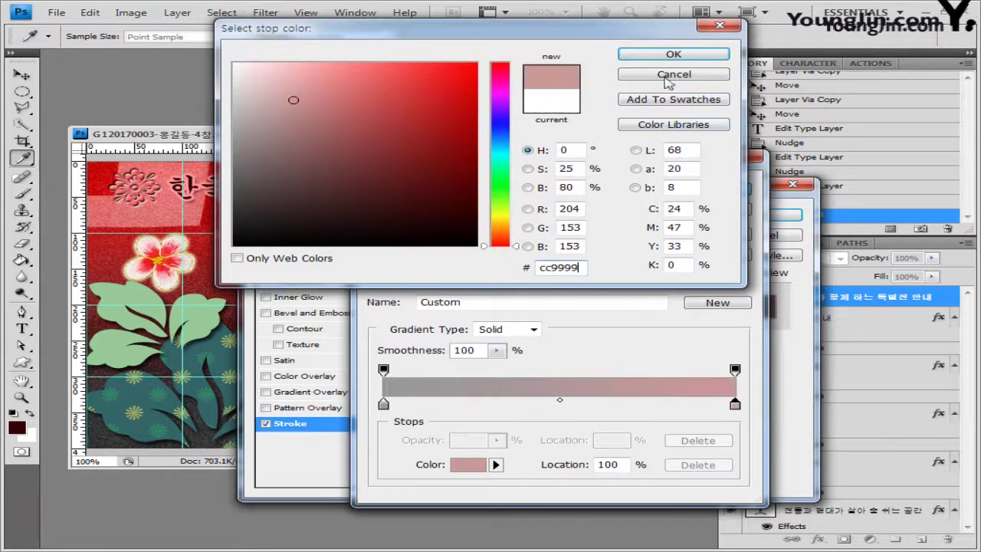
click(682, 57)
click(721, 189)
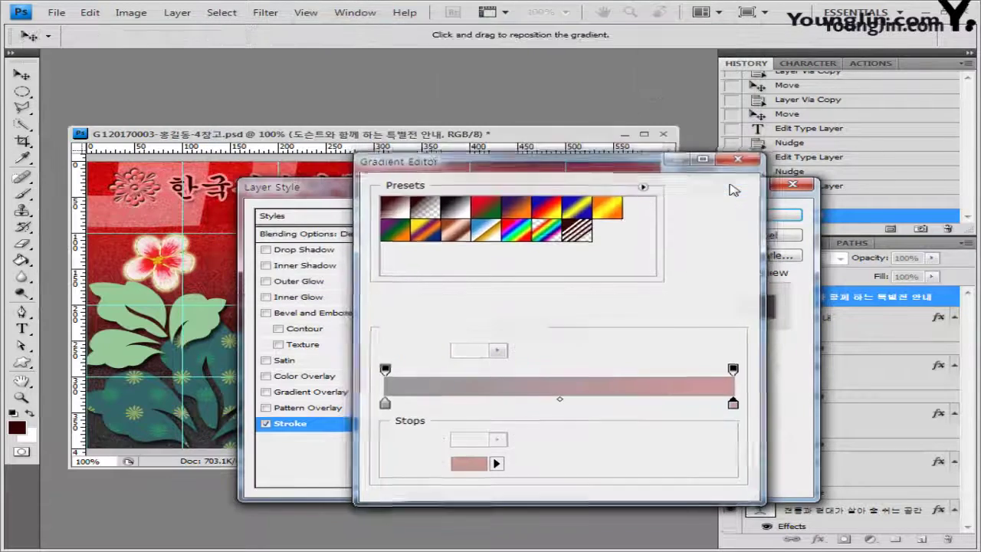
Apply the gradient stroke and nudge the bottom text slightly left
mouse_move(575, 197)
mouse_down()
mouse_move(550, 481)
mouse_move(558, 155)
mouse_up()
click(744, 182)
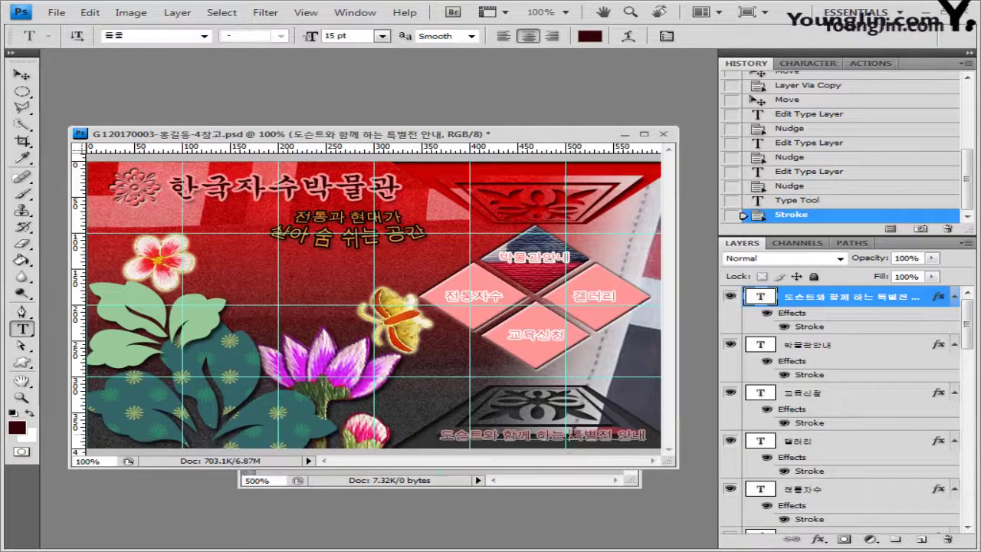
key(v)
key(shift+Left)
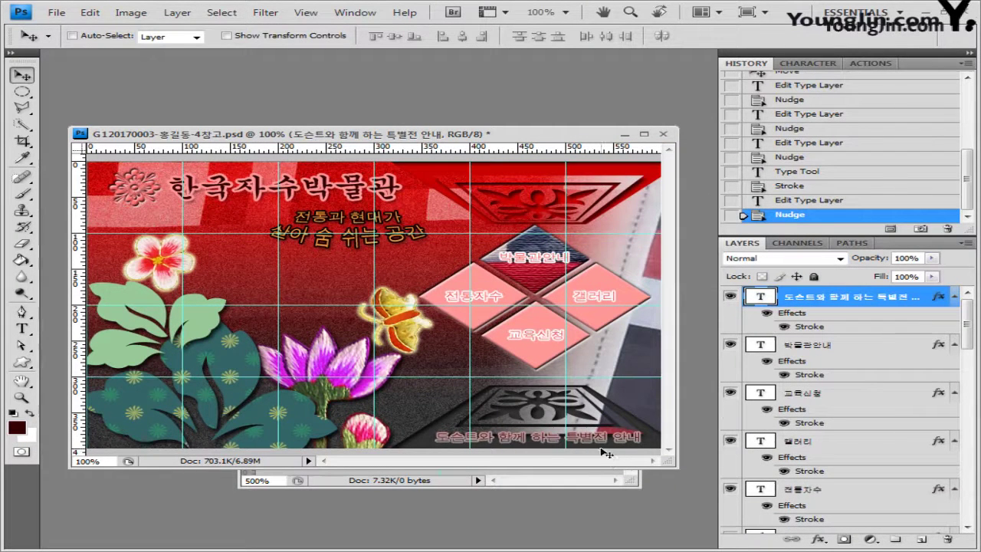
Close the Untitled-1 shape document without saving its changes
click(57, 12)
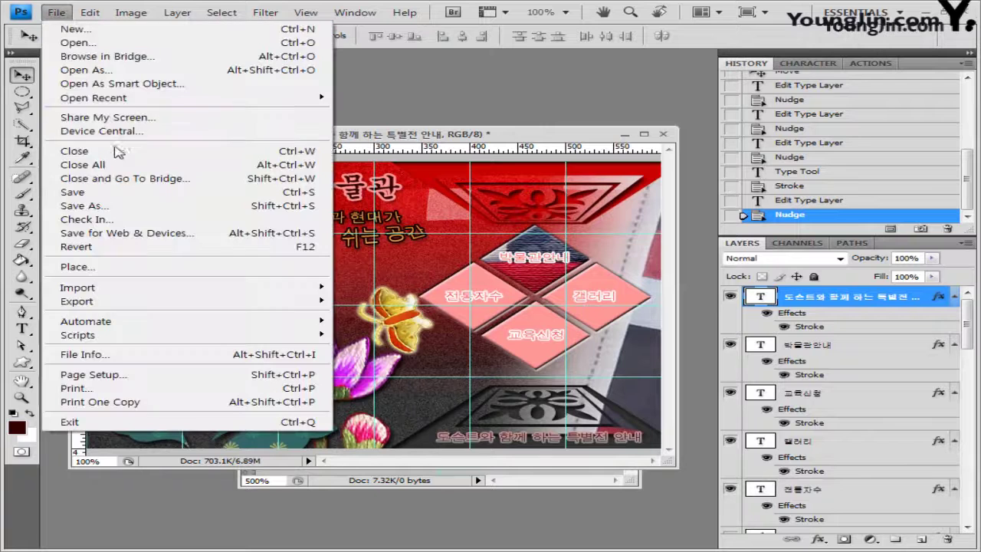
click(108, 192)
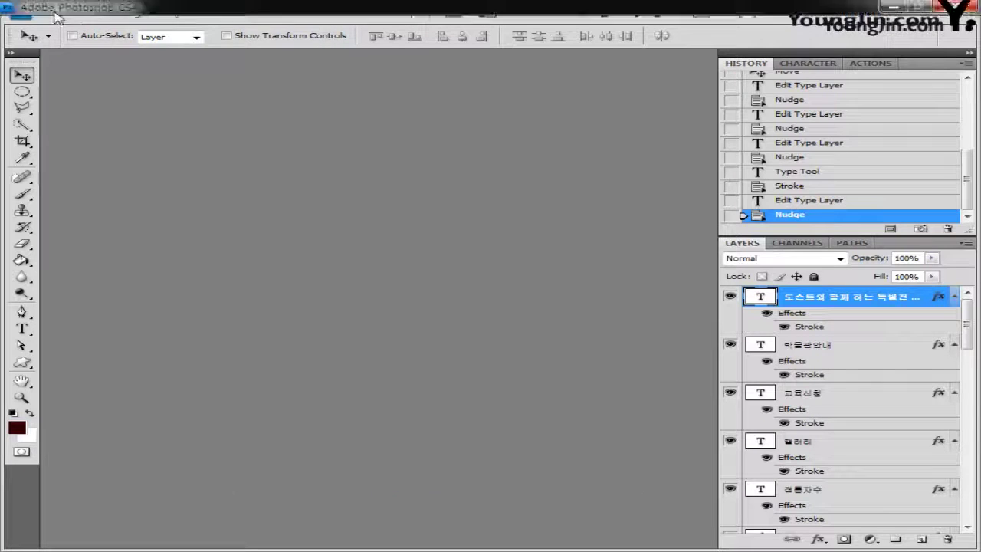
click(57, 12)
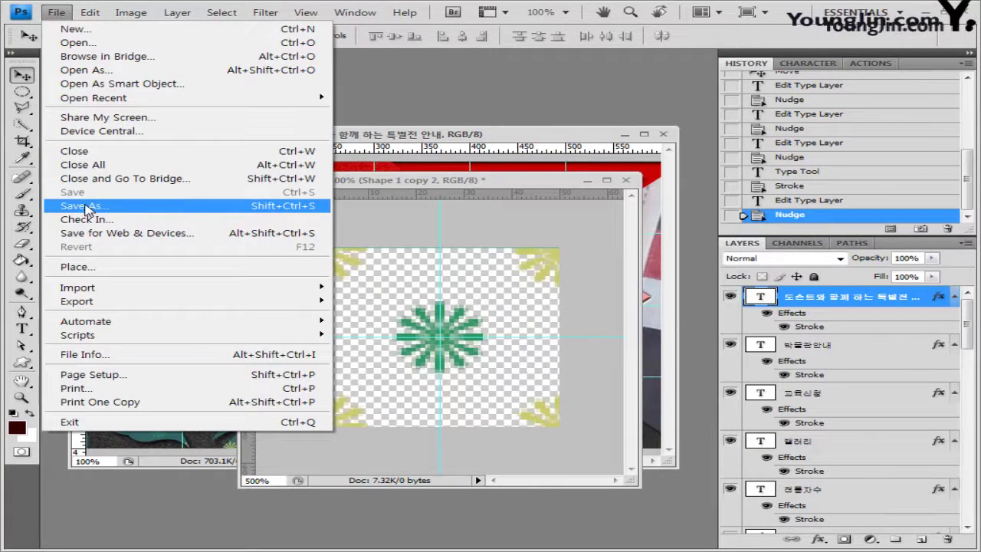
click(87, 207)
click(855, 354)
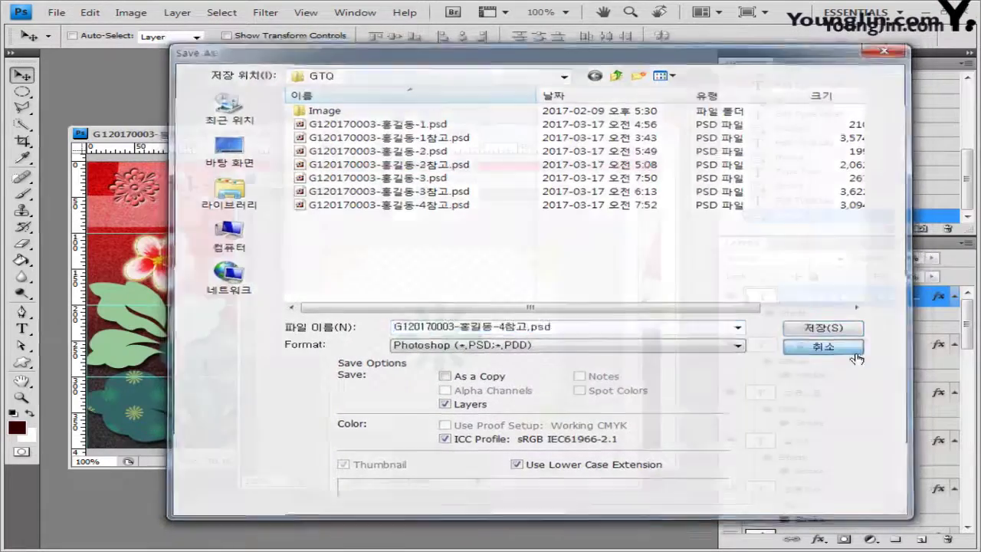
click(633, 181)
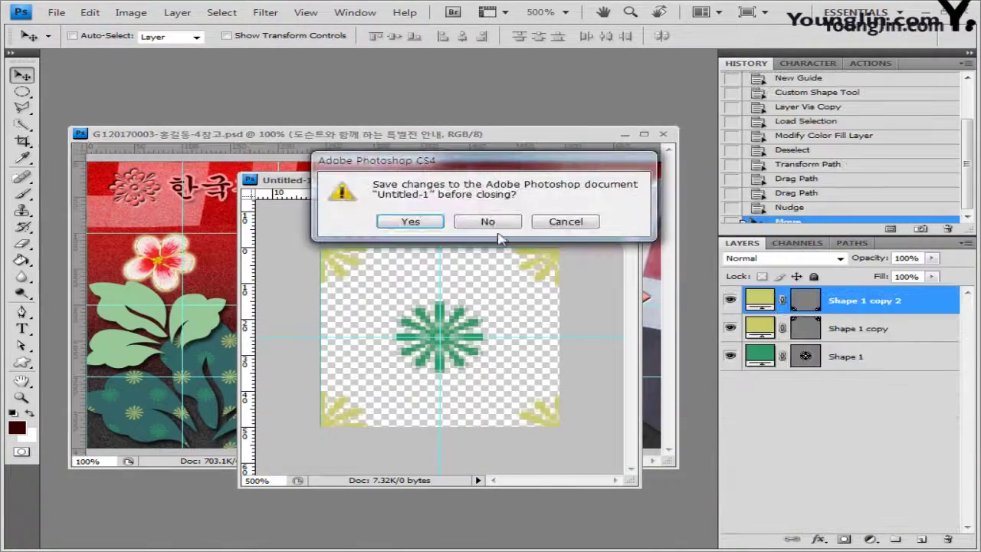
click(495, 224)
Save the poster as a JPEG copy with 참고 removed from its file name
click(58, 13)
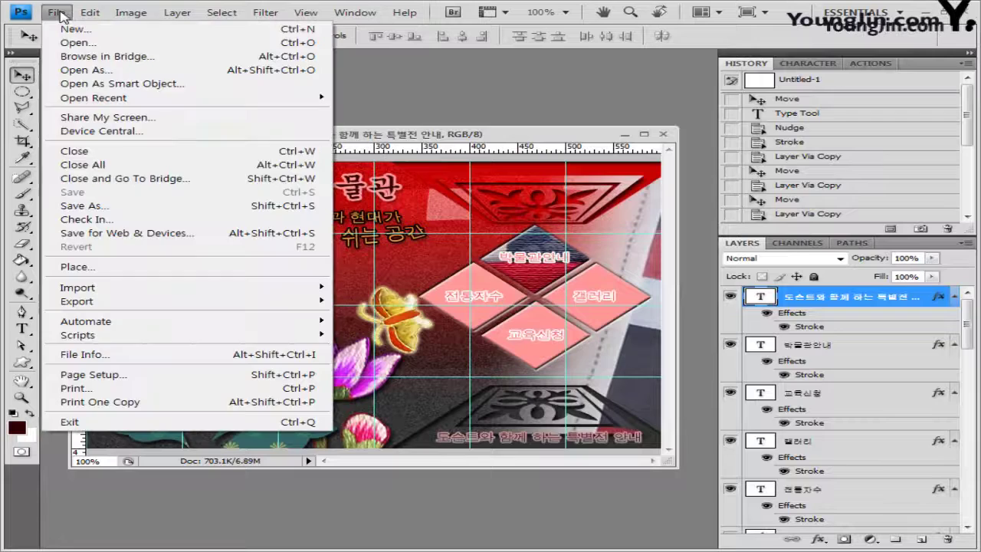
click(85, 206)
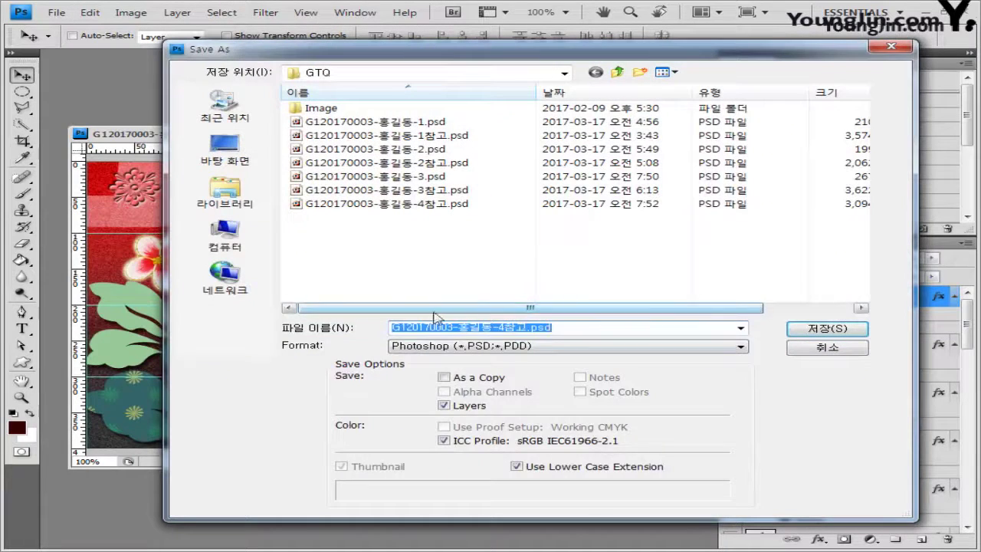
click(500, 345)
click(521, 427)
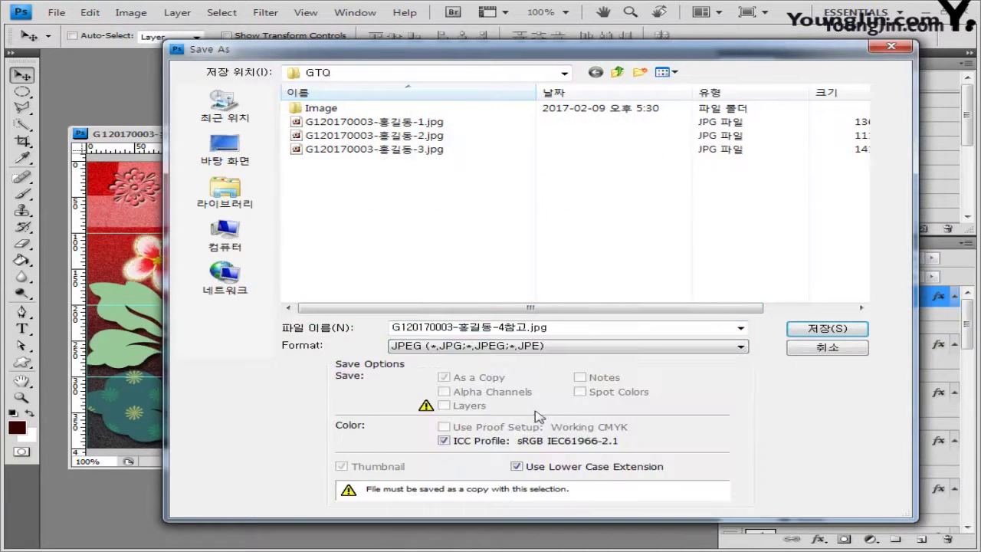
click(522, 329)
click(527, 329)
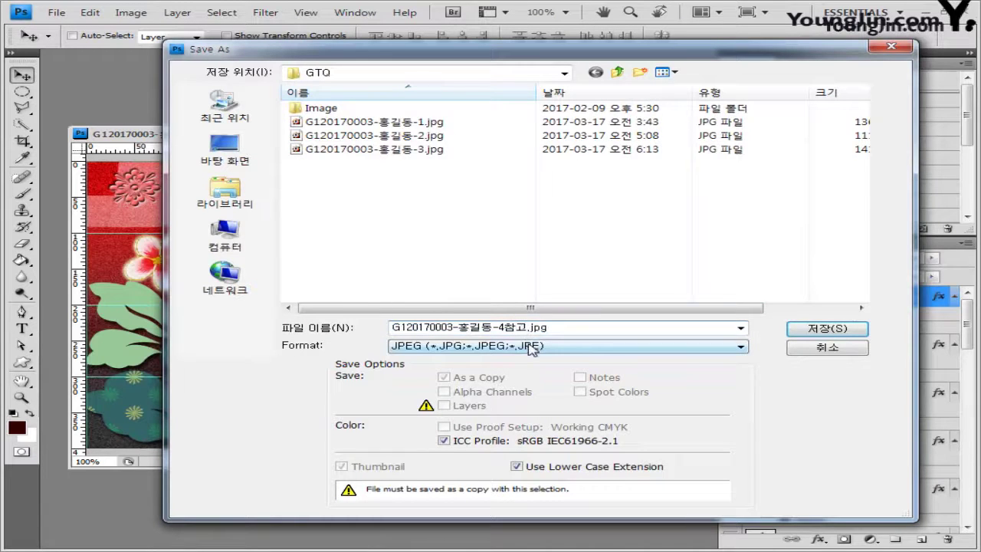
key(BackSpace)
key(BackSpace)
click(838, 330)
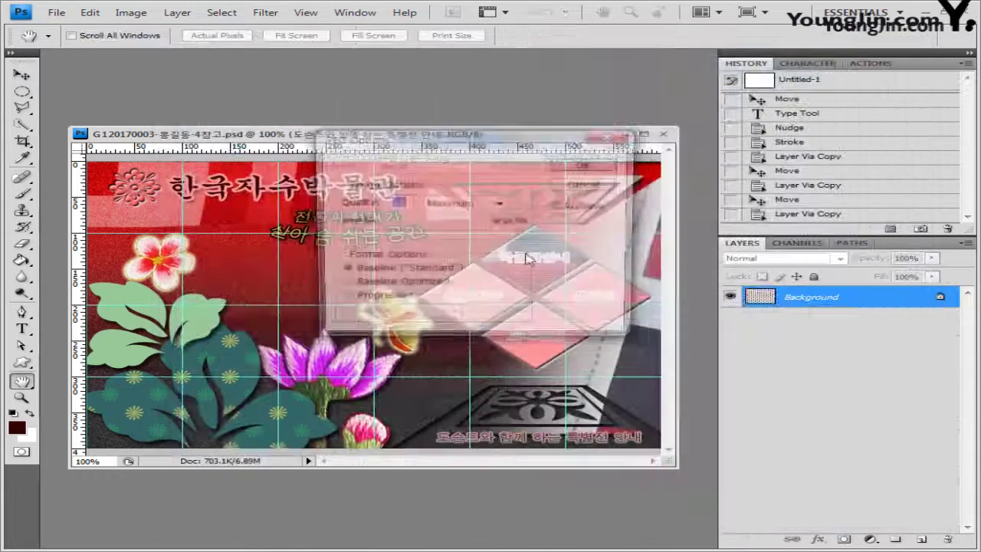
click(605, 166)
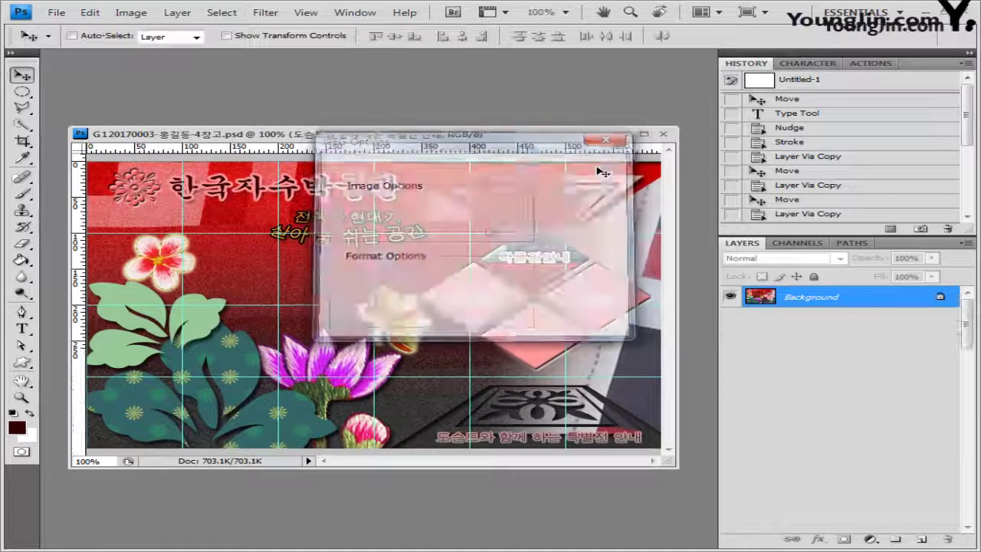
click(132, 13)
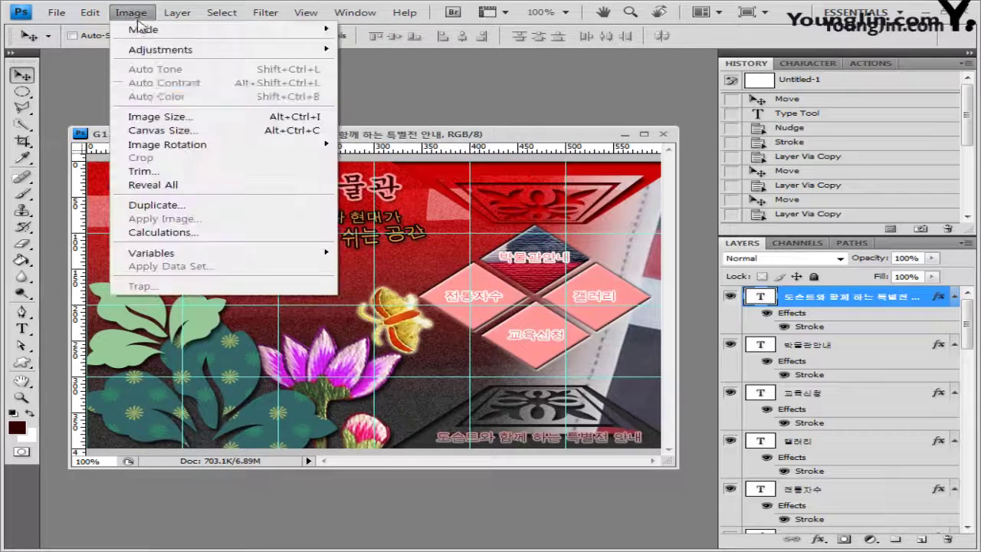
Resize the poster to 60×40 pixels with Scale Styles turned off
click(156, 117)
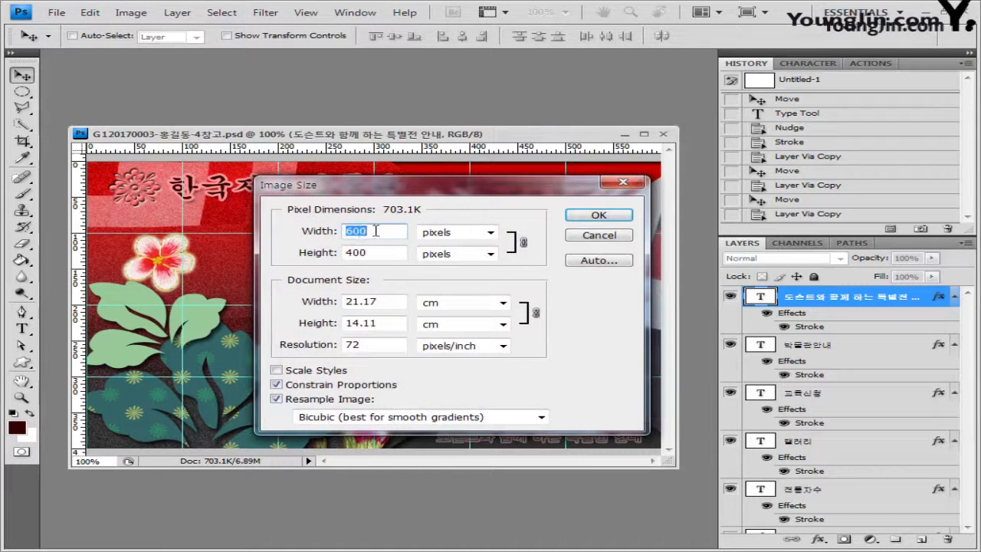
click(374, 230)
key(BackSpace)
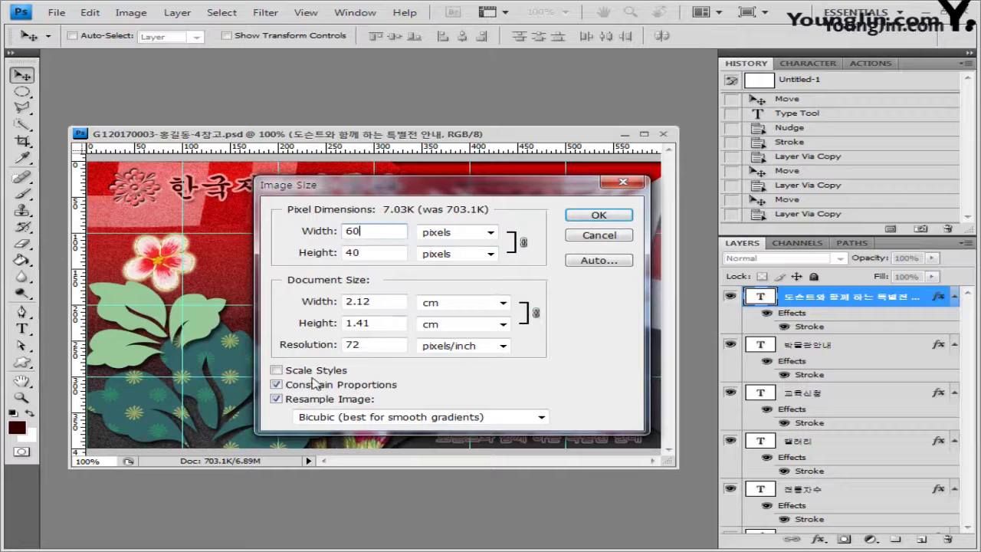
click(276, 370)
click(614, 220)
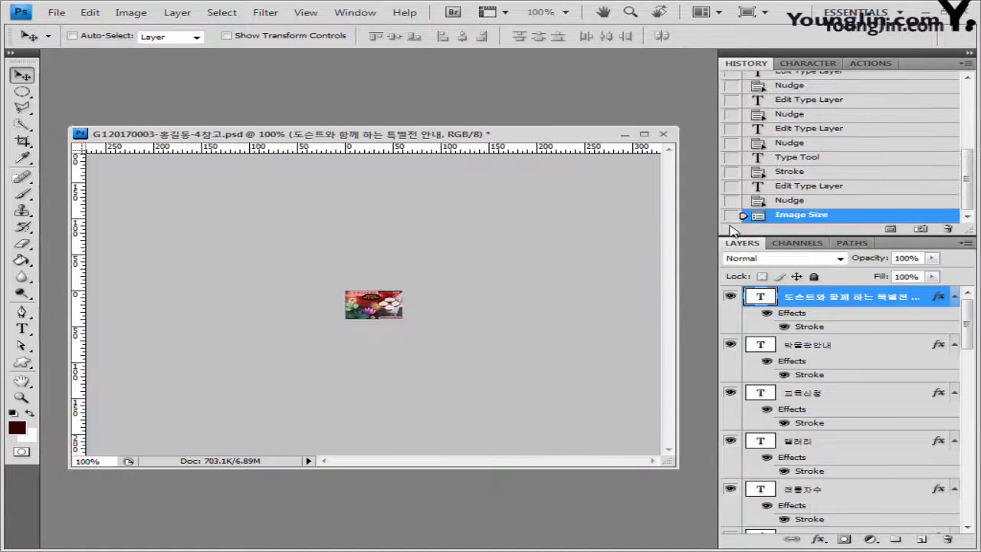
Save the reduced poster as a PSD without 참고 in the name, then close it
click(55, 13)
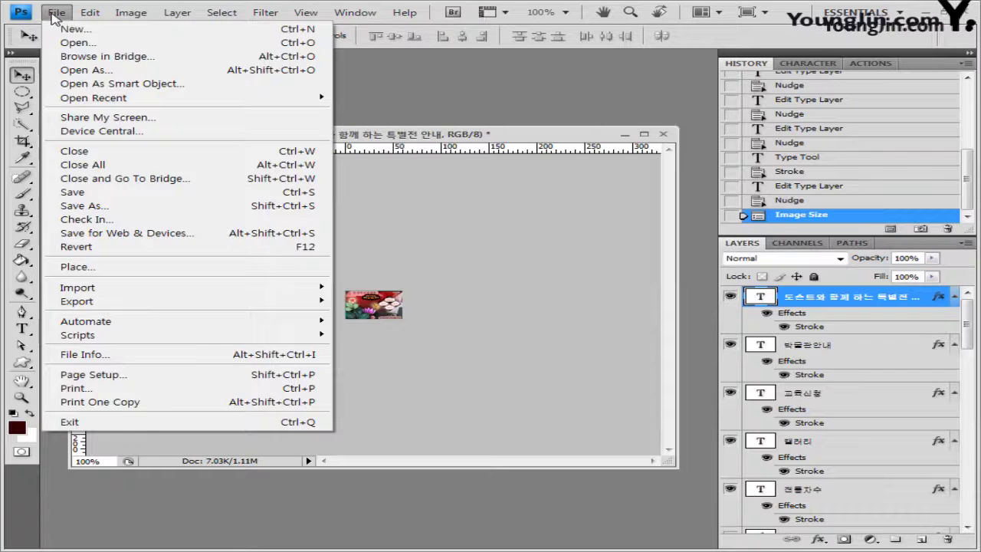
click(86, 205)
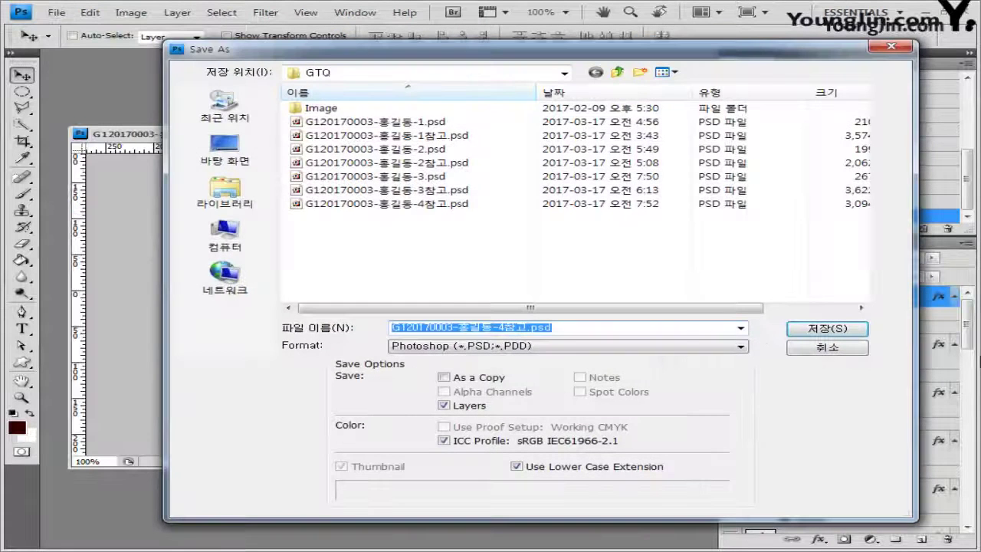
click(527, 326)
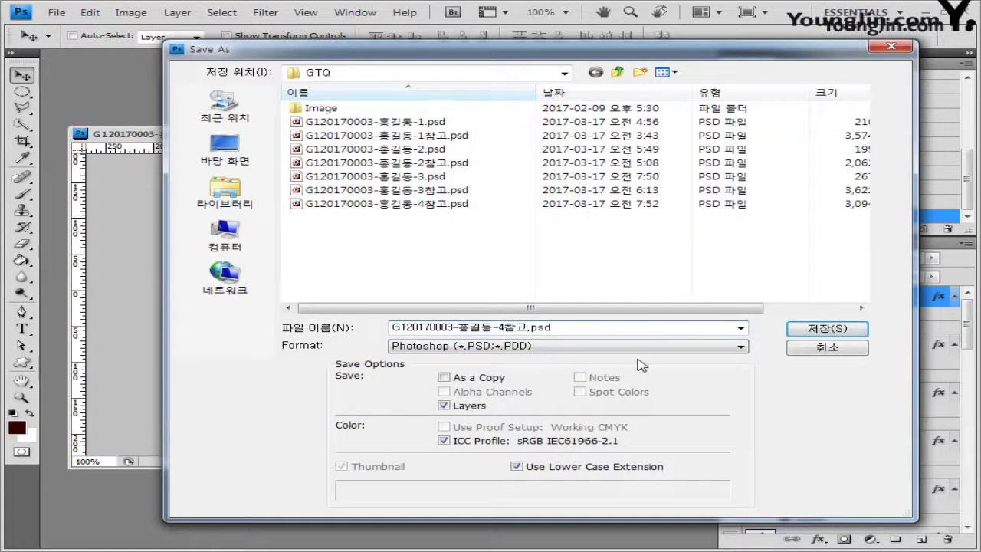
key(BackSpace)
key(BackSpace)
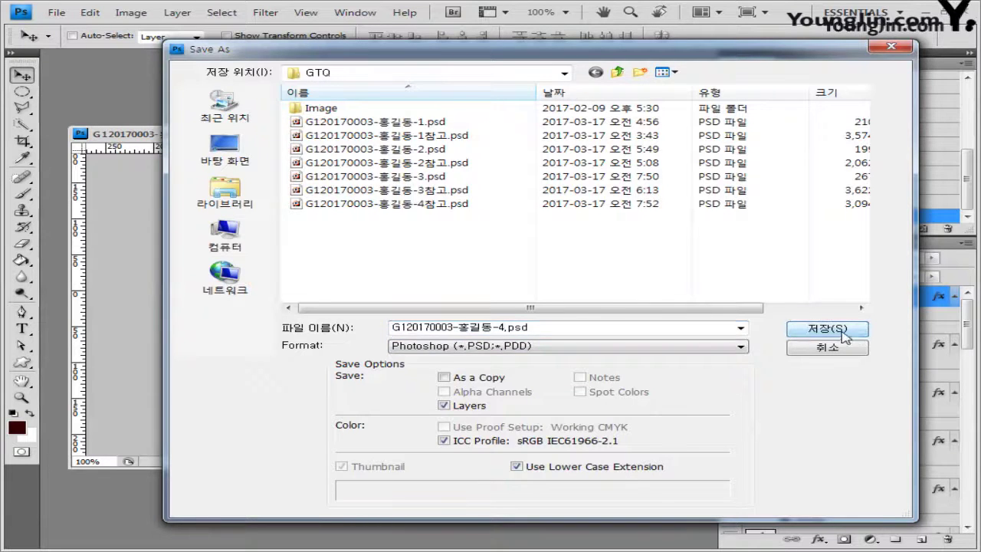
click(828, 329)
click(701, 173)
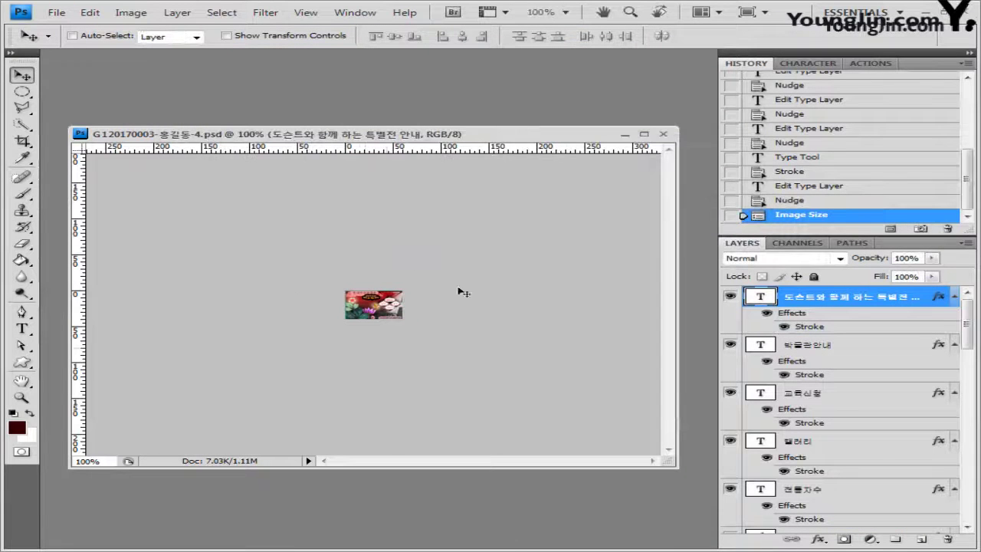
click(663, 133)
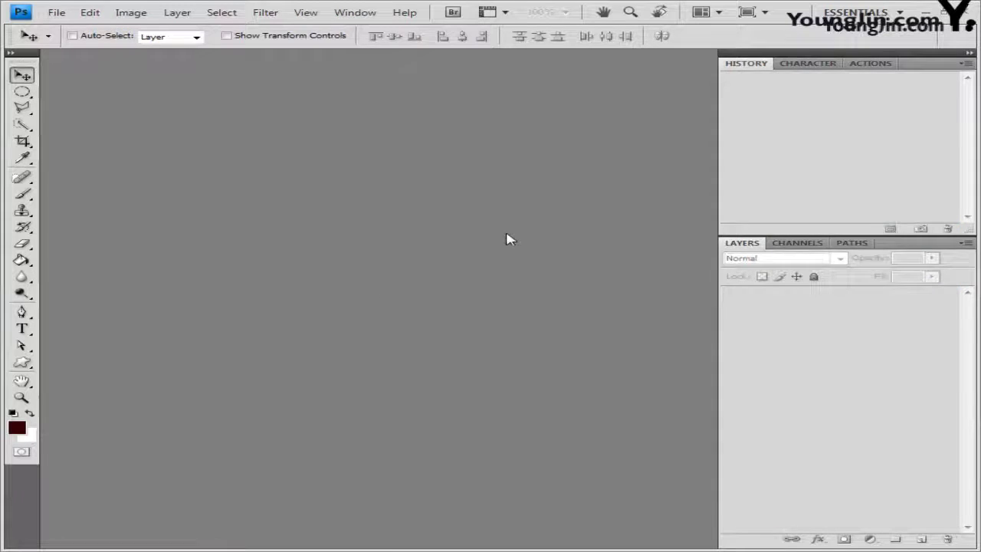
double_click(506, 240)
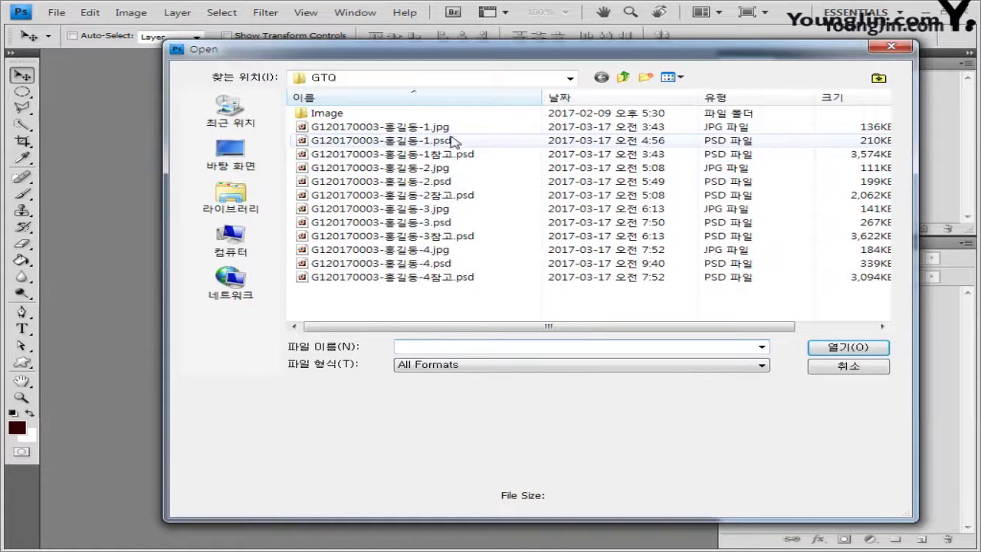
click(451, 128)
ctrl+click(456, 143)
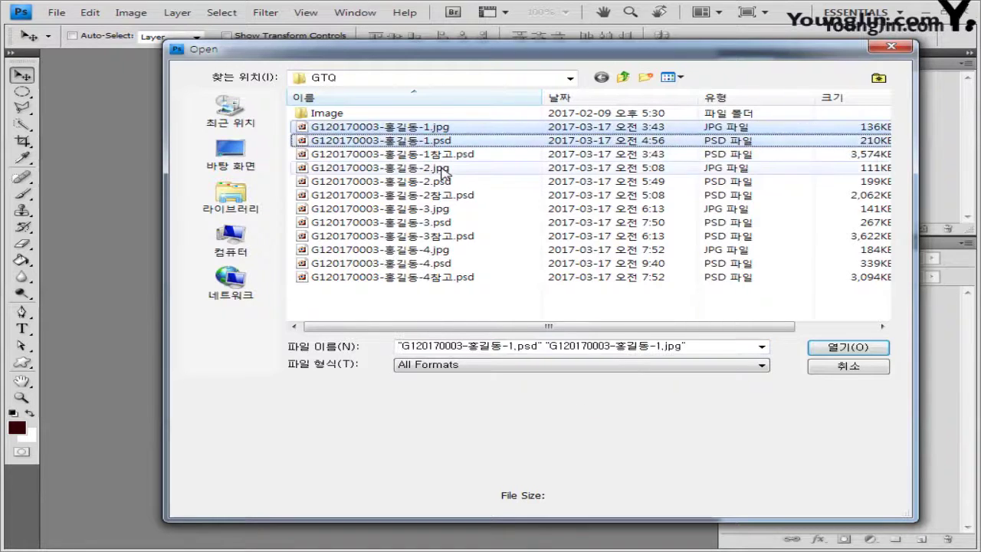
ctrl+click(452, 168)
ctrl+click(453, 182)
ctrl+click(452, 210)
ctrl+click(451, 223)
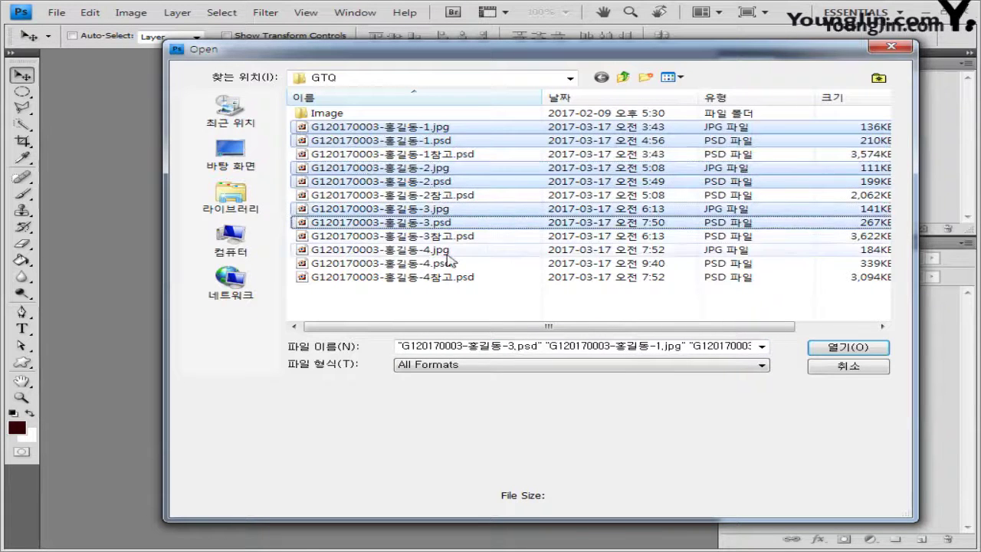
ctrl+click(447, 251)
ctrl+click(448, 264)
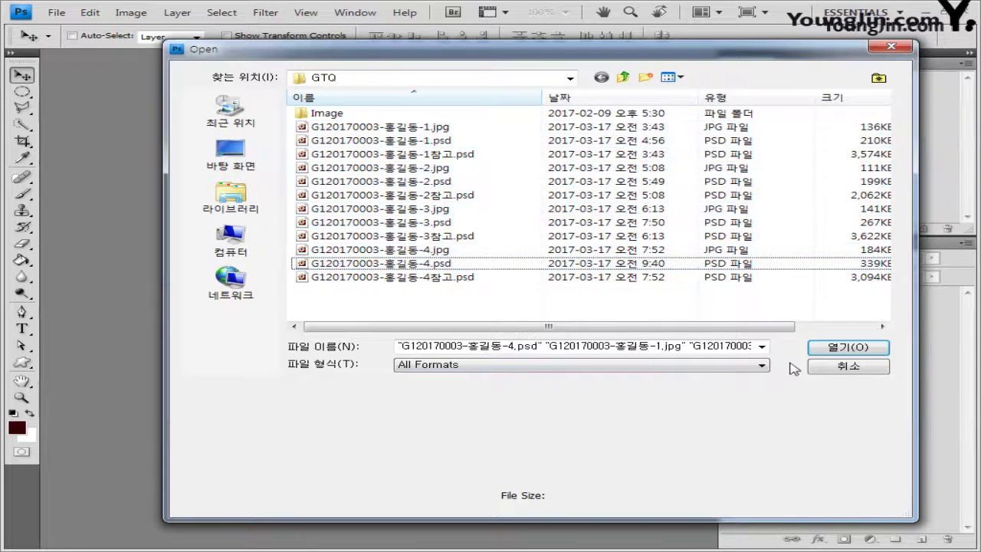
drag(595, 57, 553, 66)
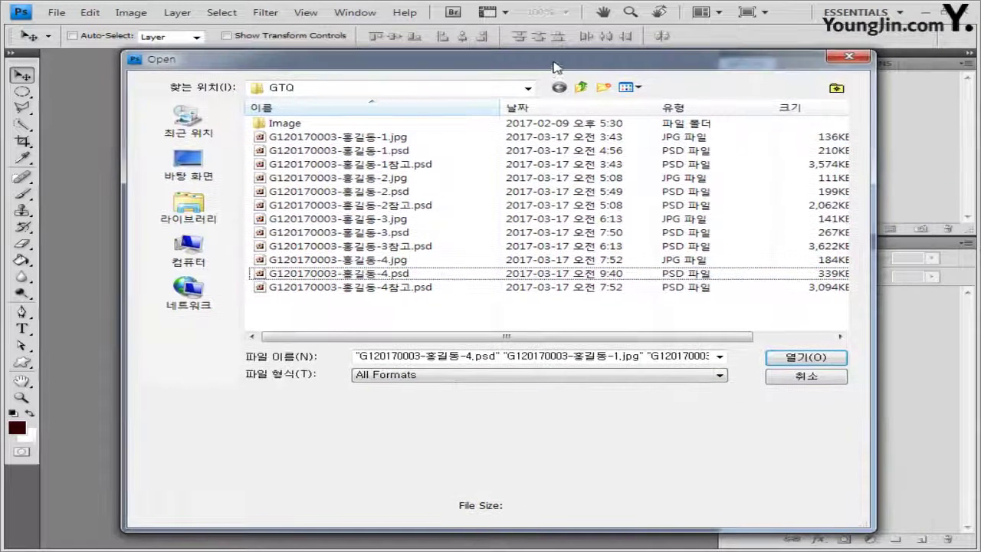
click(797, 375)
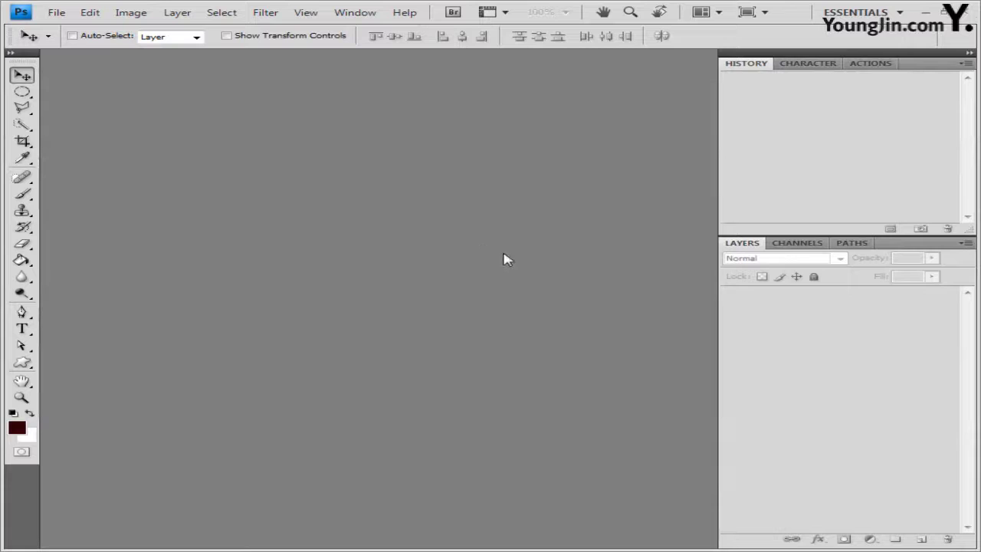